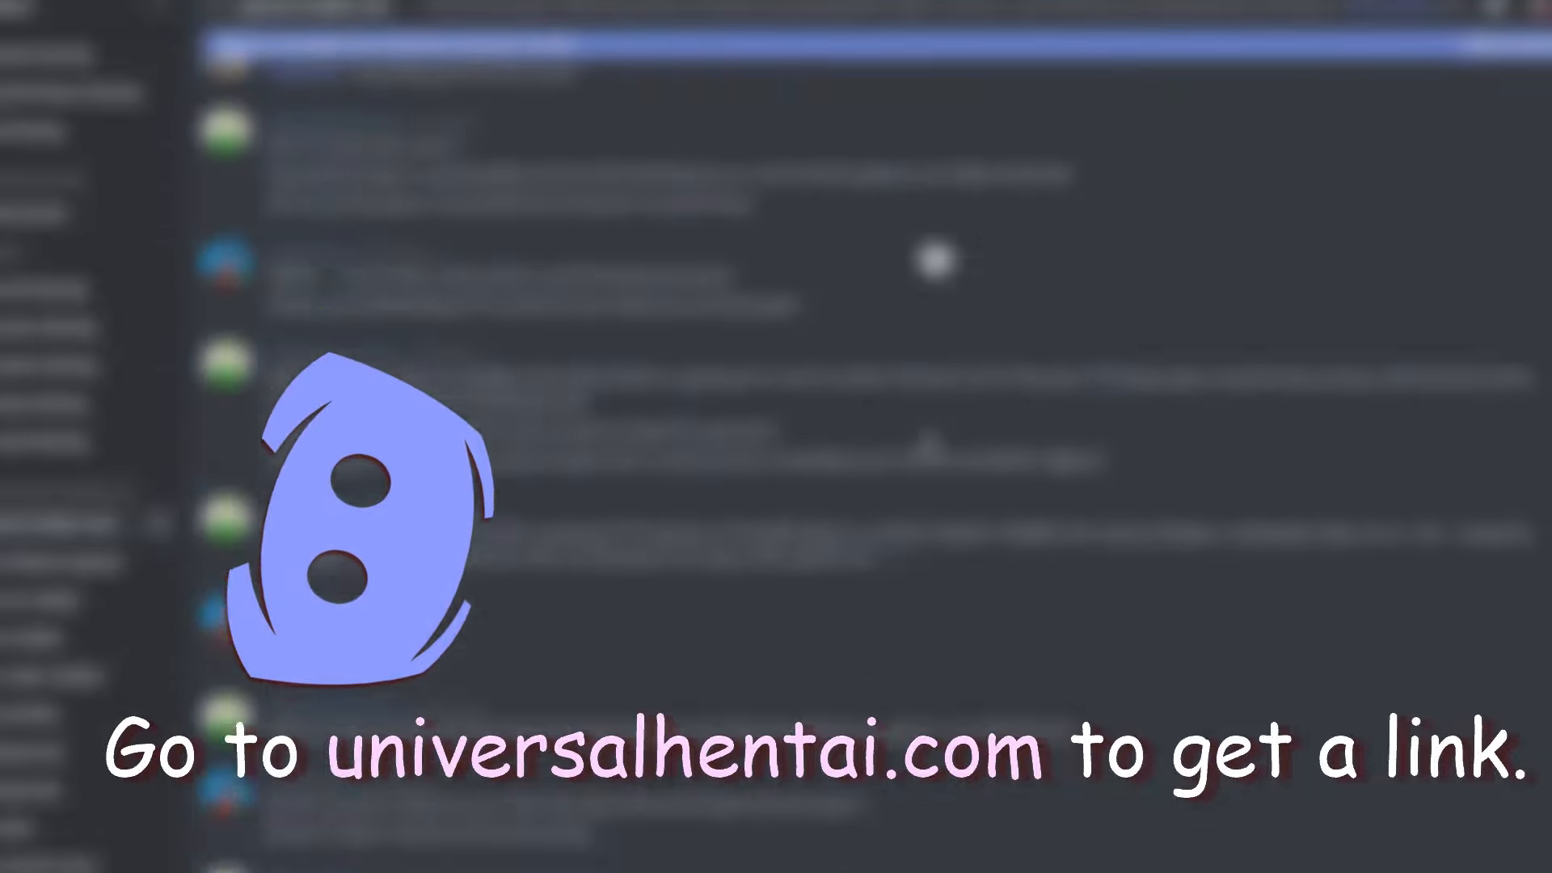
scroll(935, 258, "down", 10)
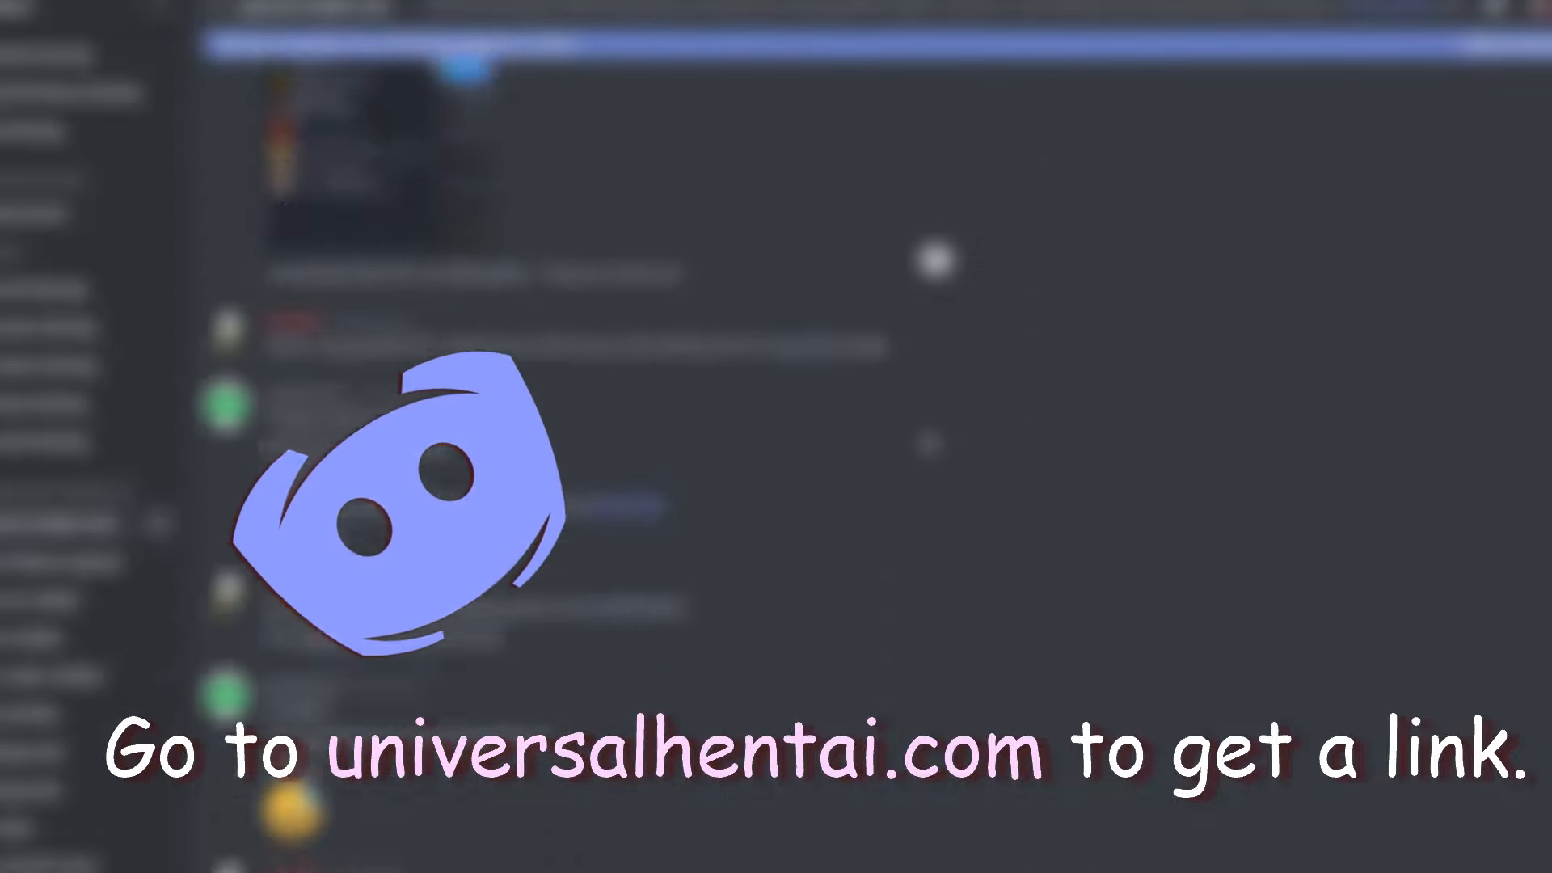
scroll(935, 258, "down", 10)
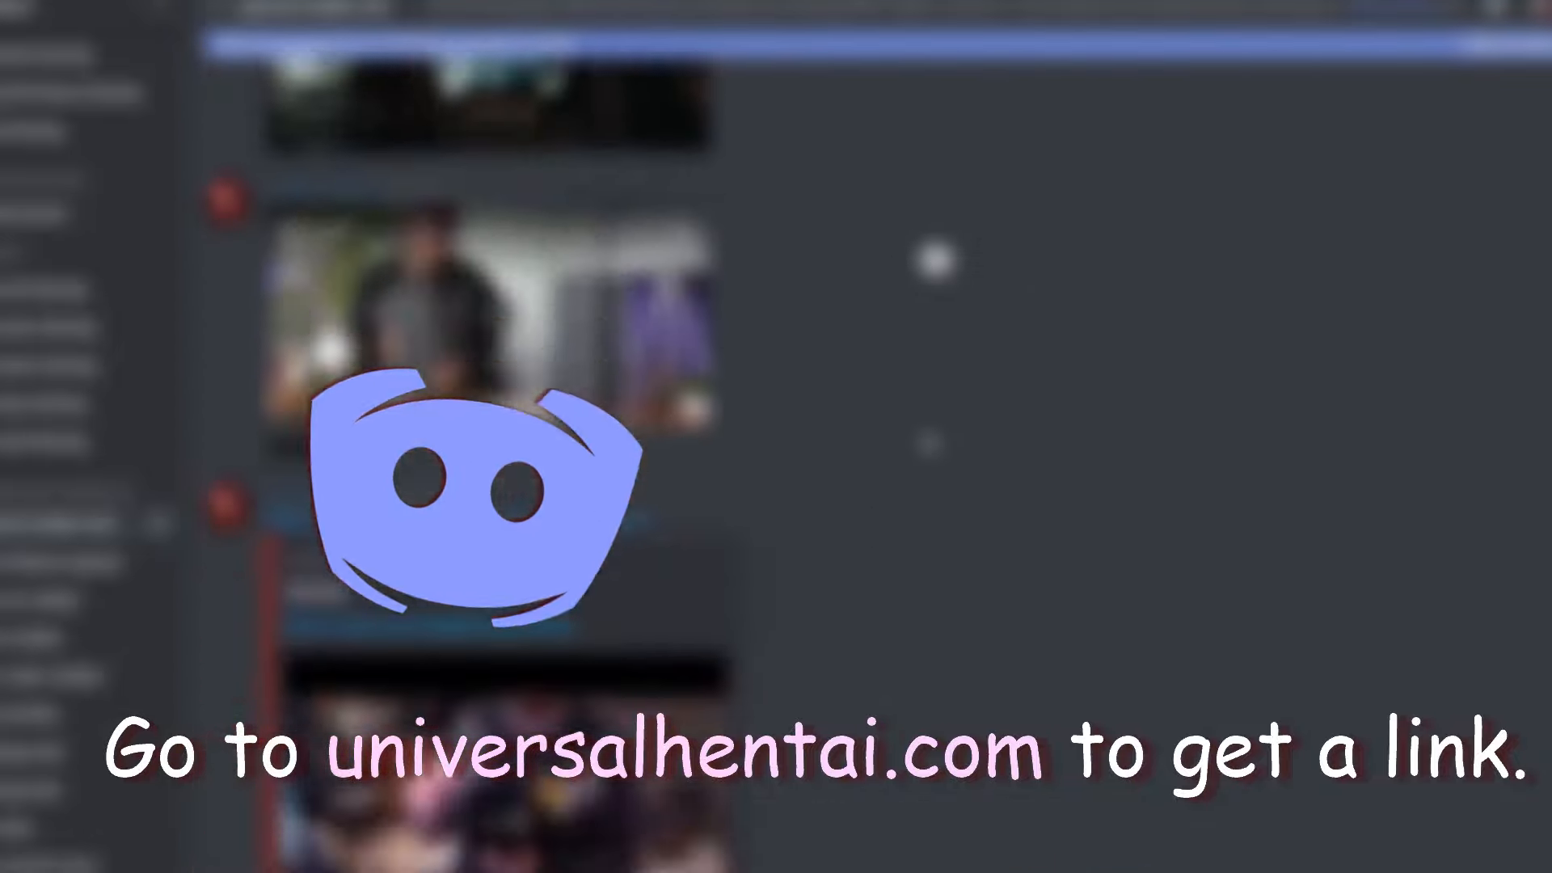
scroll(935, 258, "down", 10)
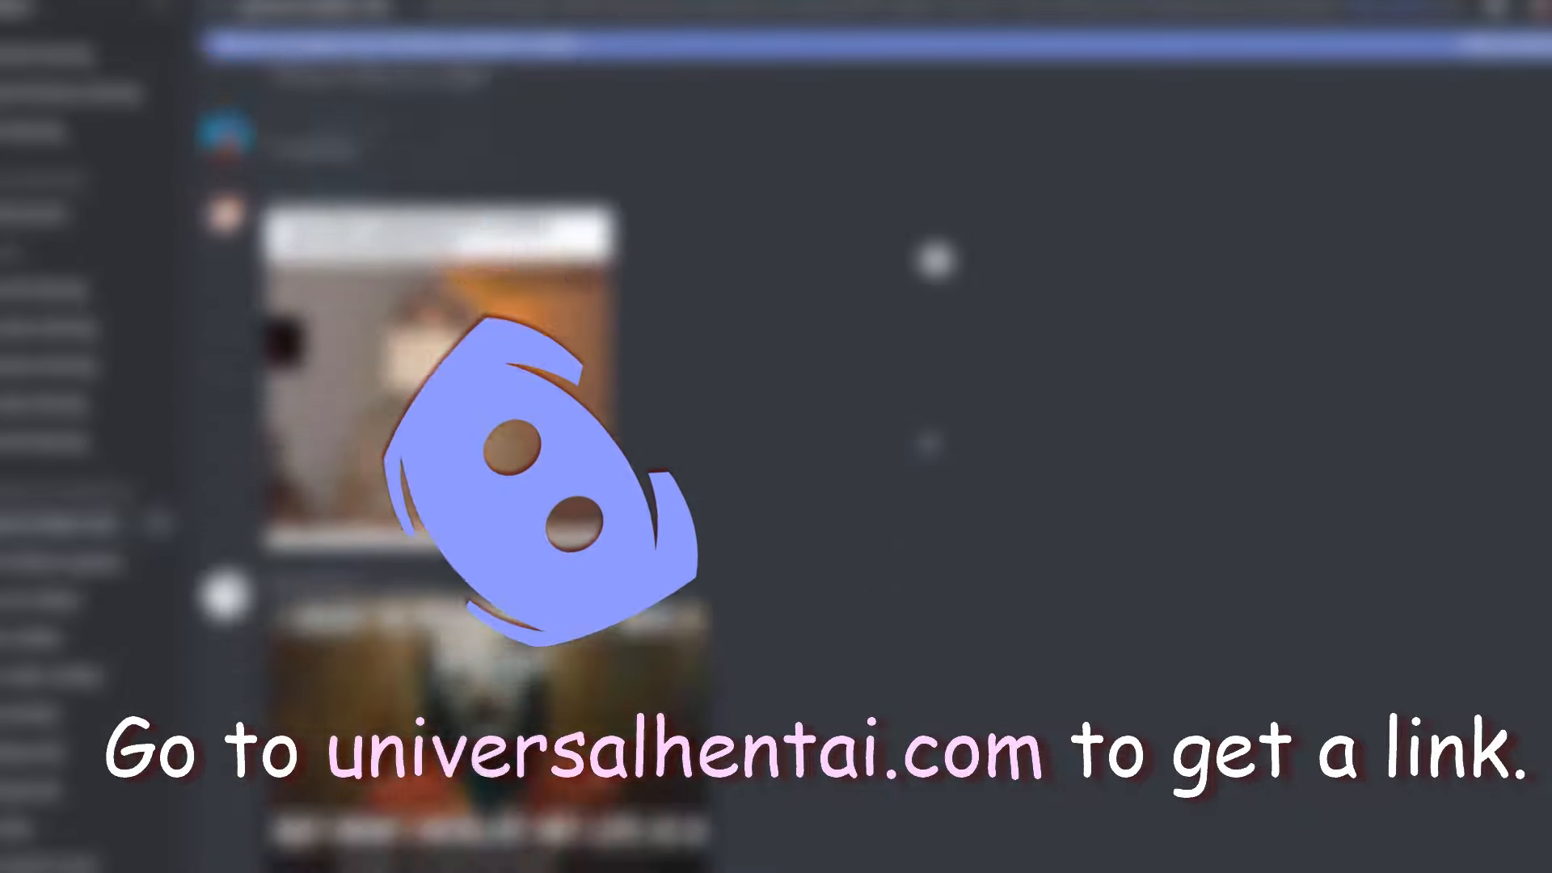
scroll(935, 258, "down", 10)
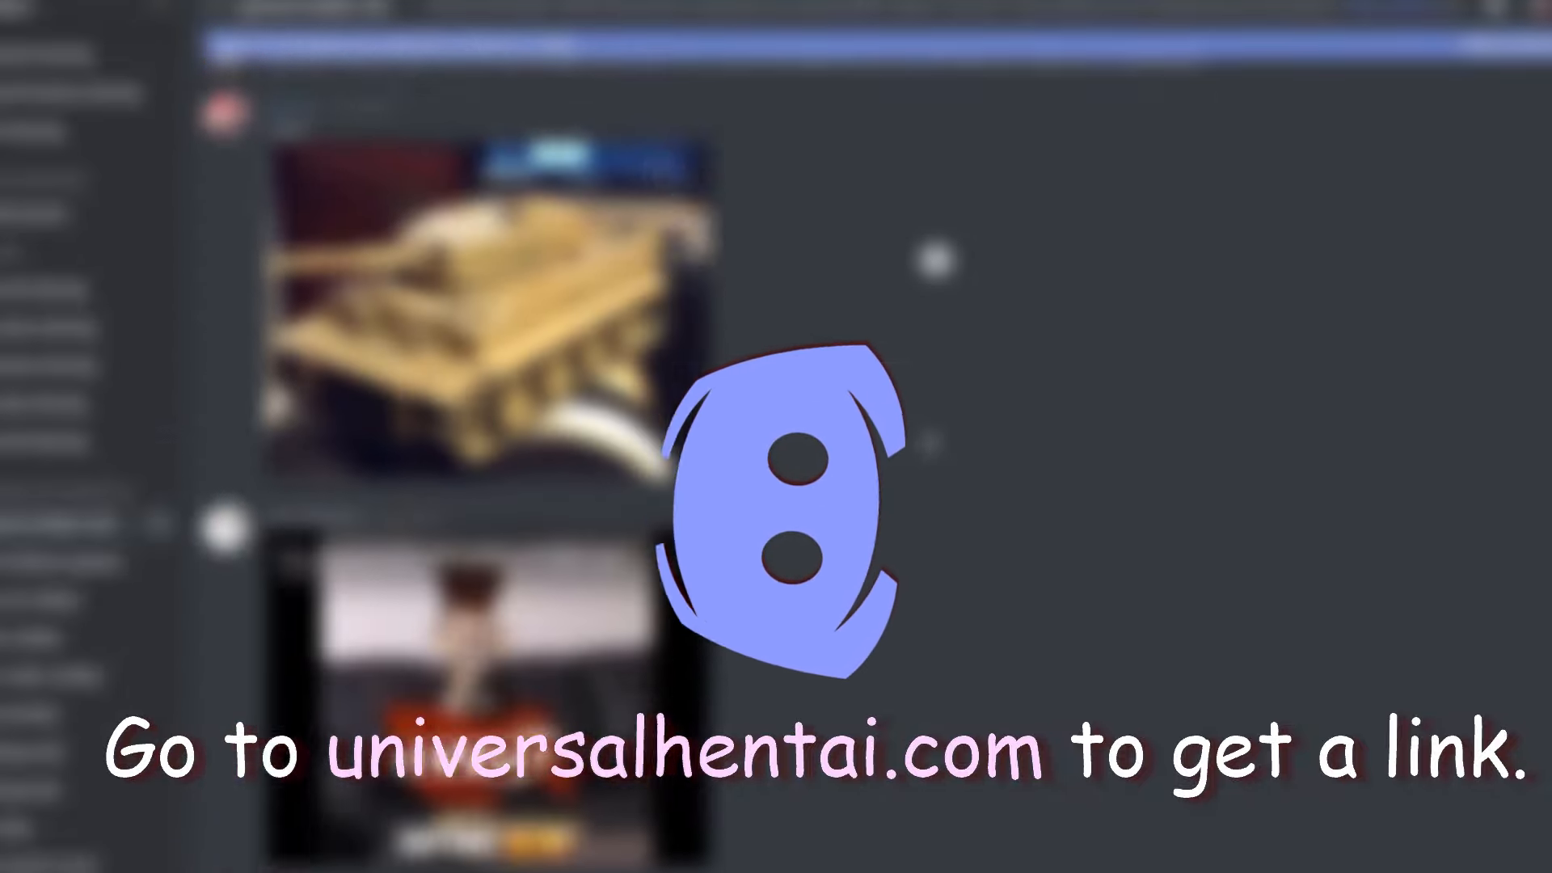
scroll(935, 259, "down", 8)
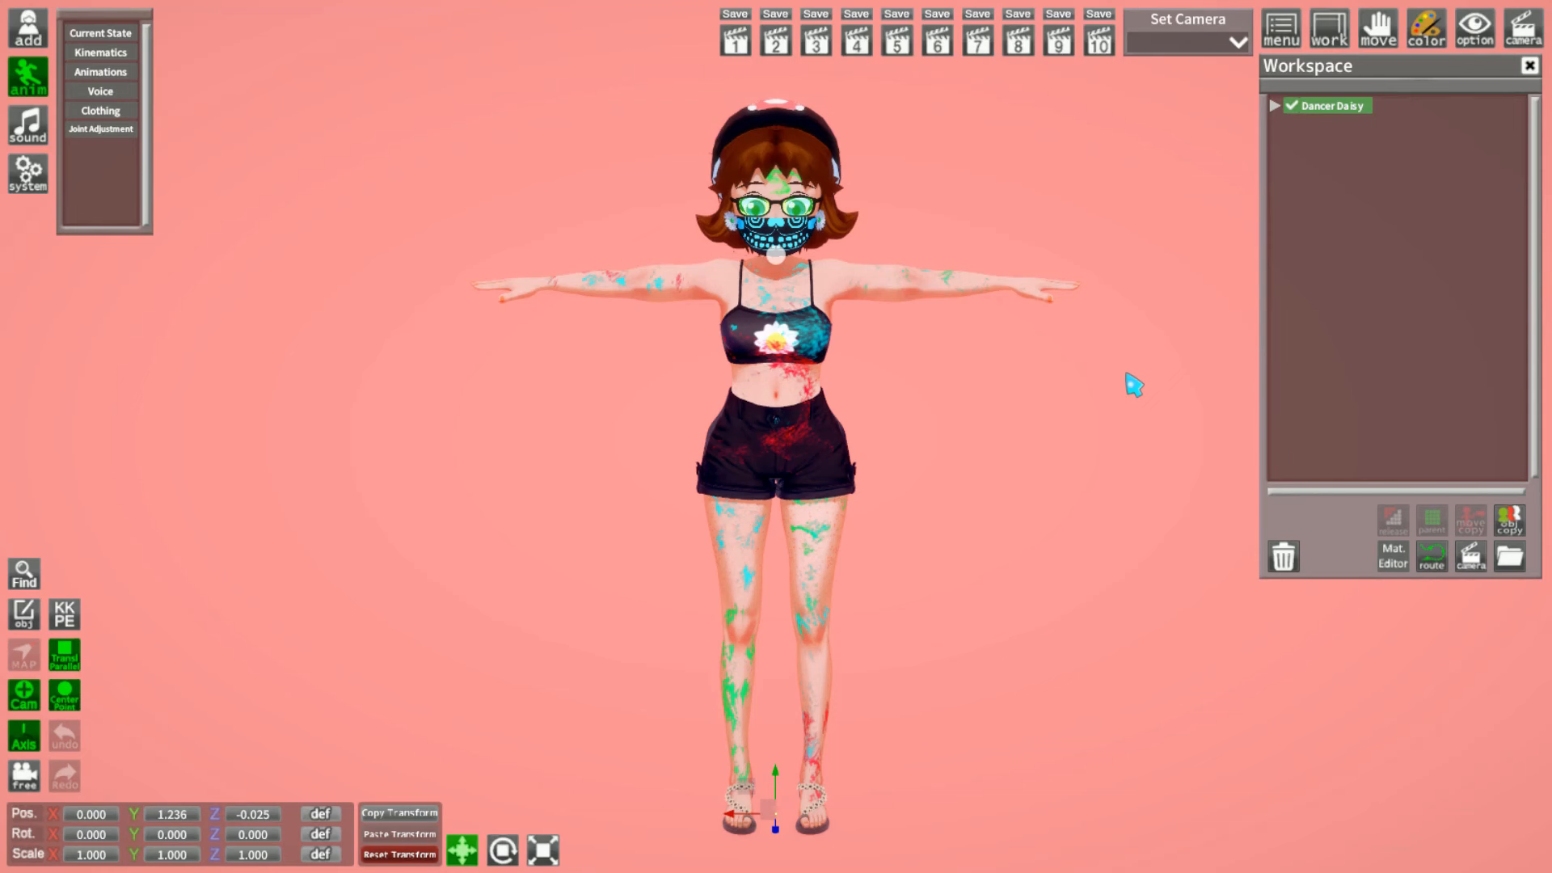
Step: Display the Timeline window, narrow it and dock it below the Workspace so the character stays visible
key("ctrl+t")
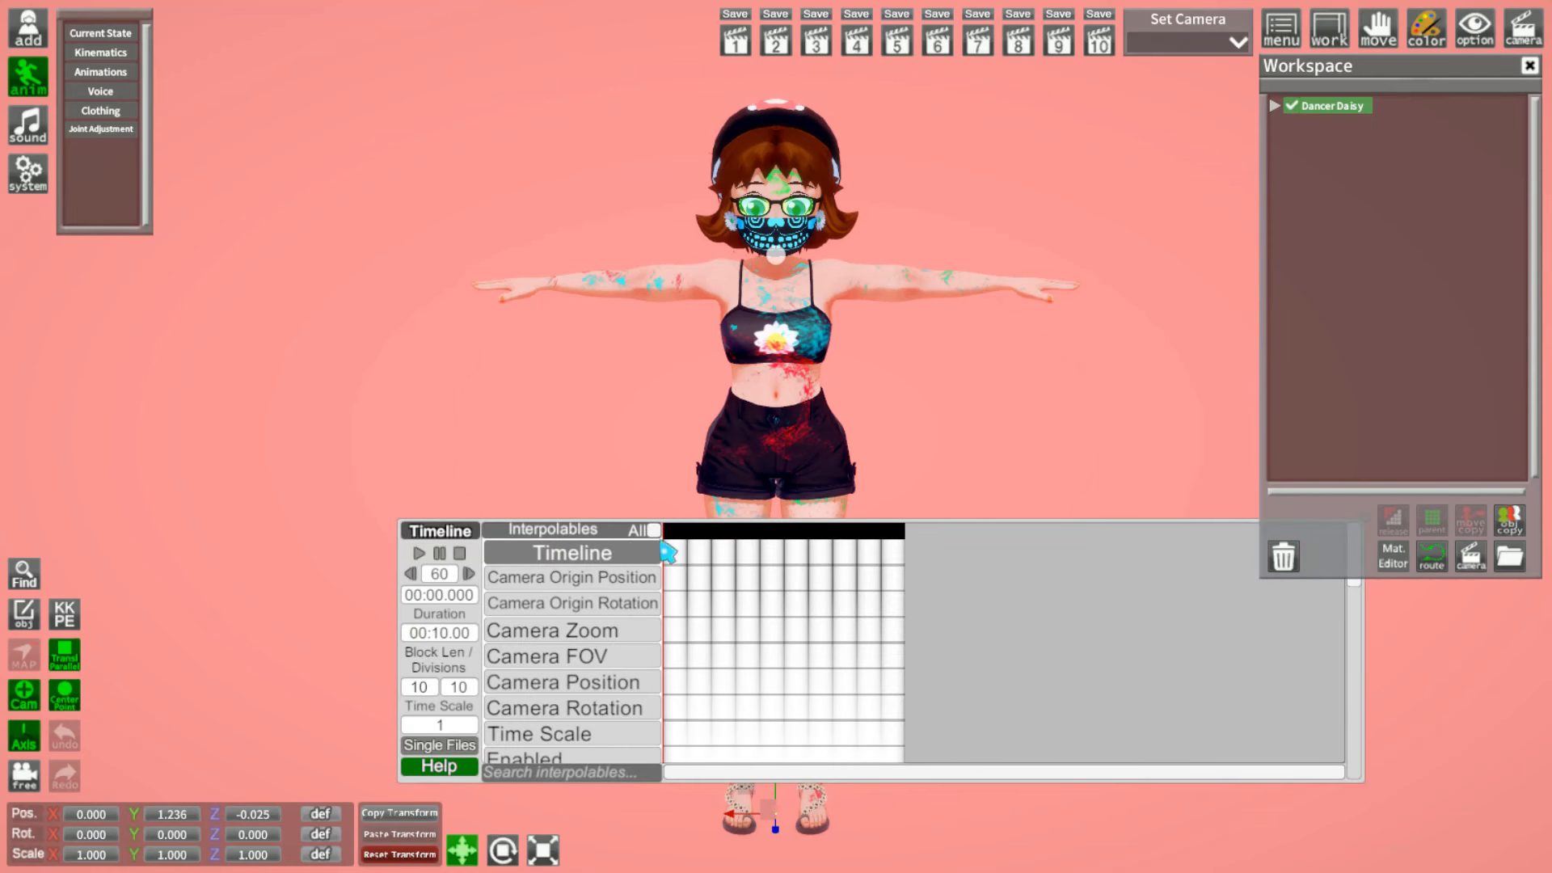
left_click_drag(444, 536, 621, 619)
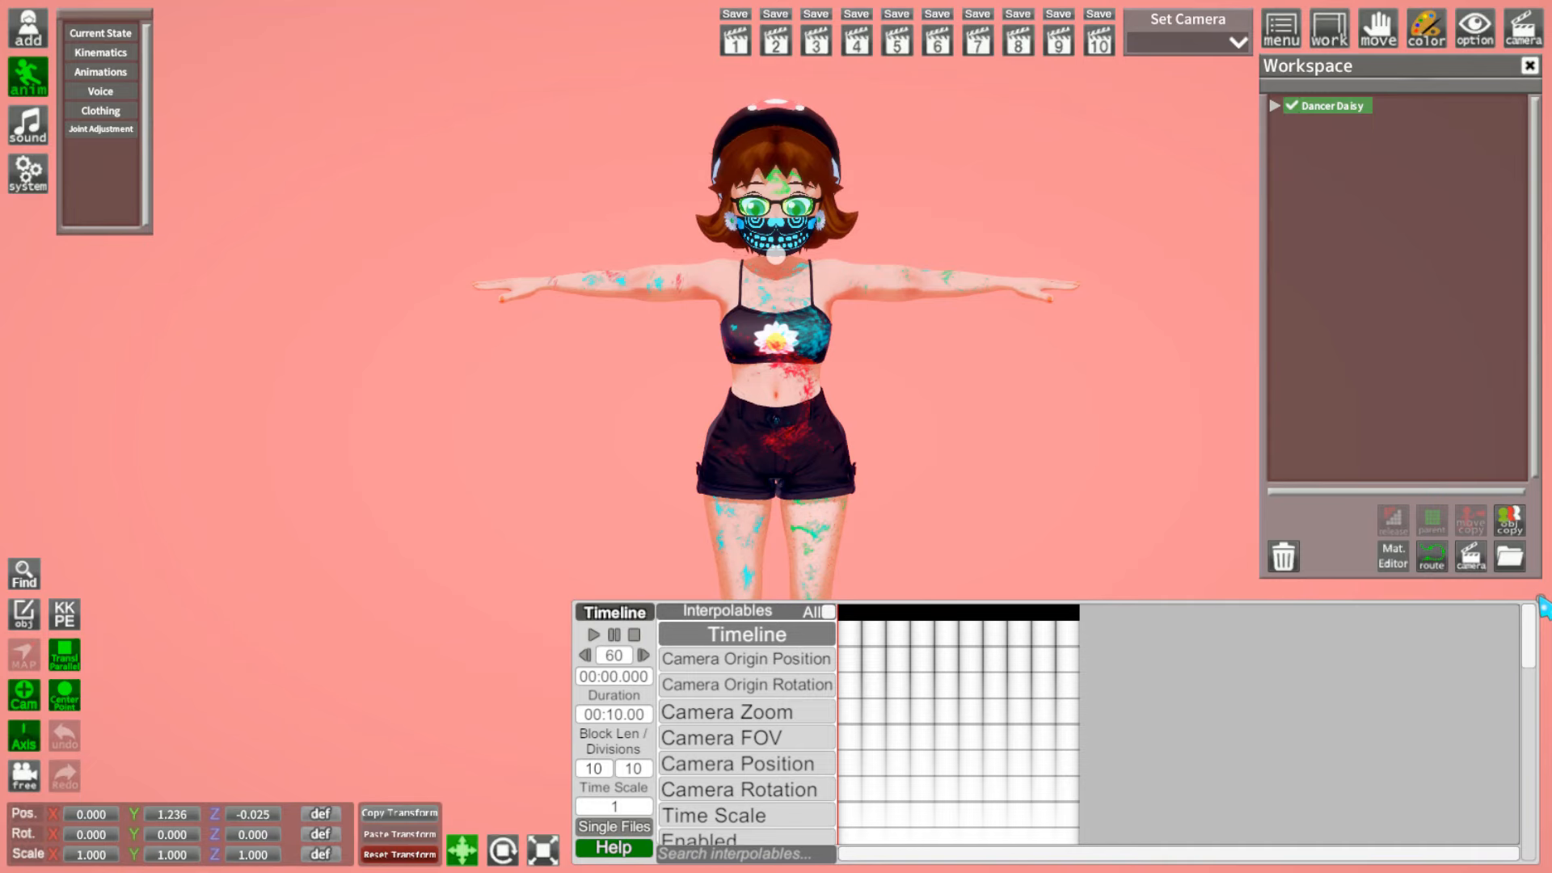
left_click_drag(1541, 602, 1252, 605)
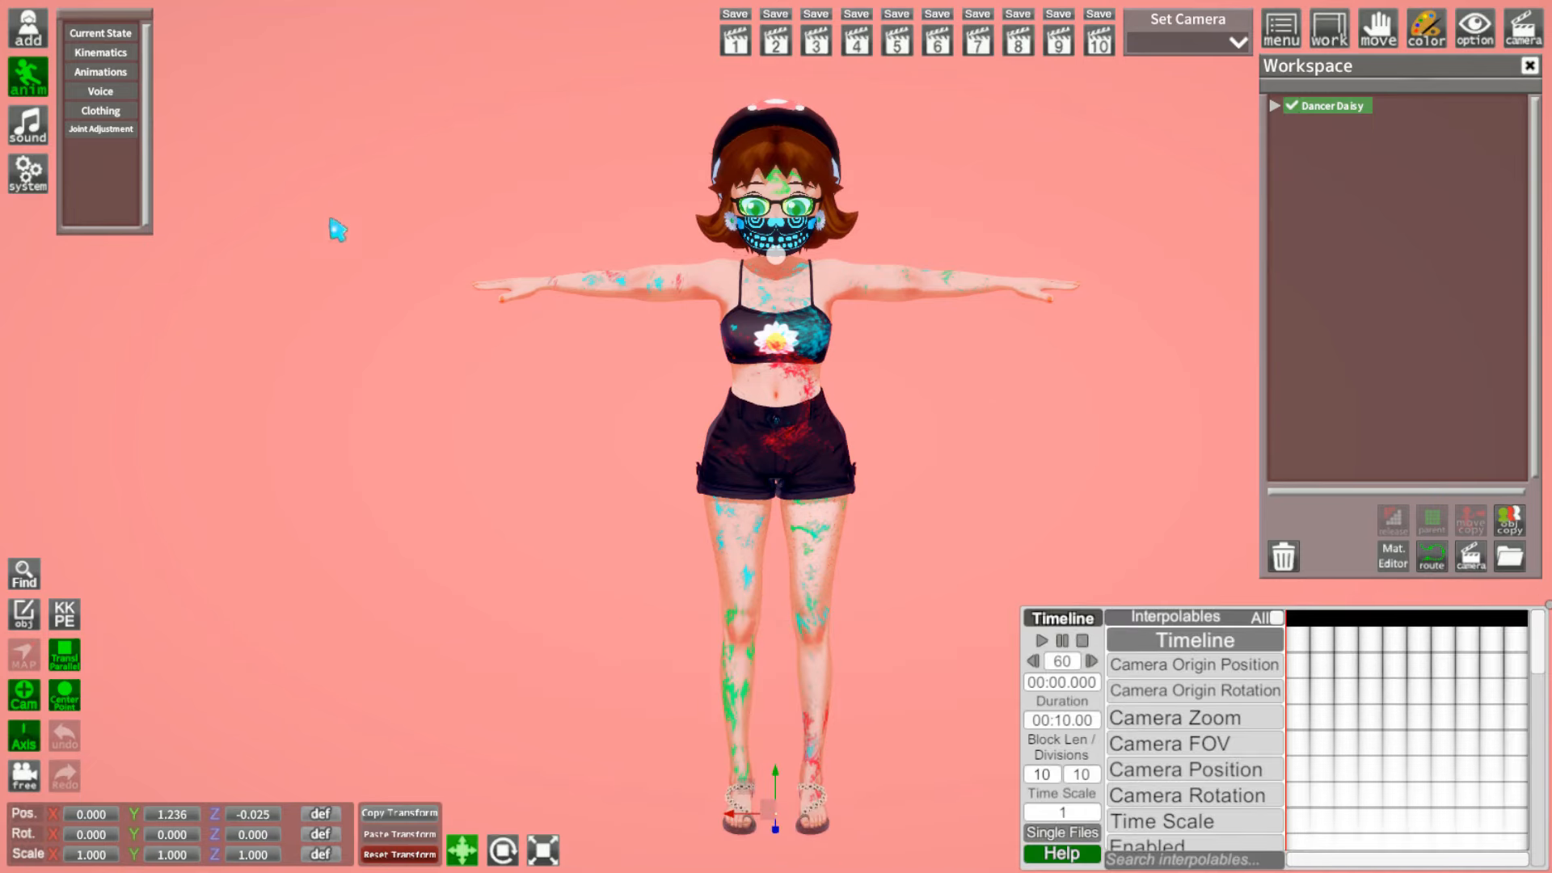
Step: Activate combined FK & IK kinematics for the Dancer Daisy character
left_click(101, 60)
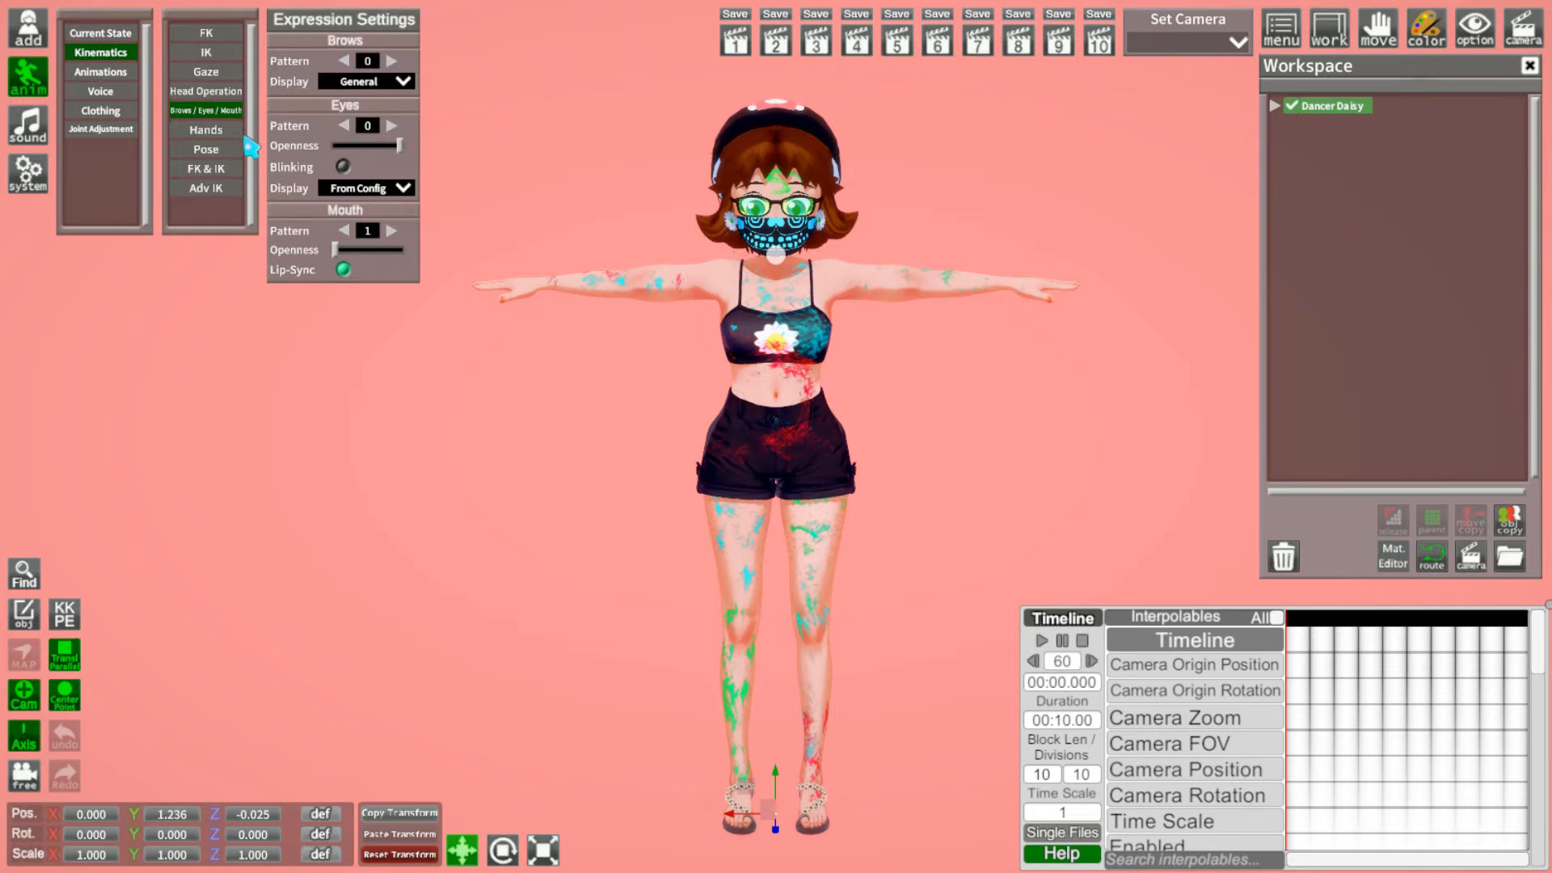
left_click(204, 169)
scroll(776, 364, "up", 5)
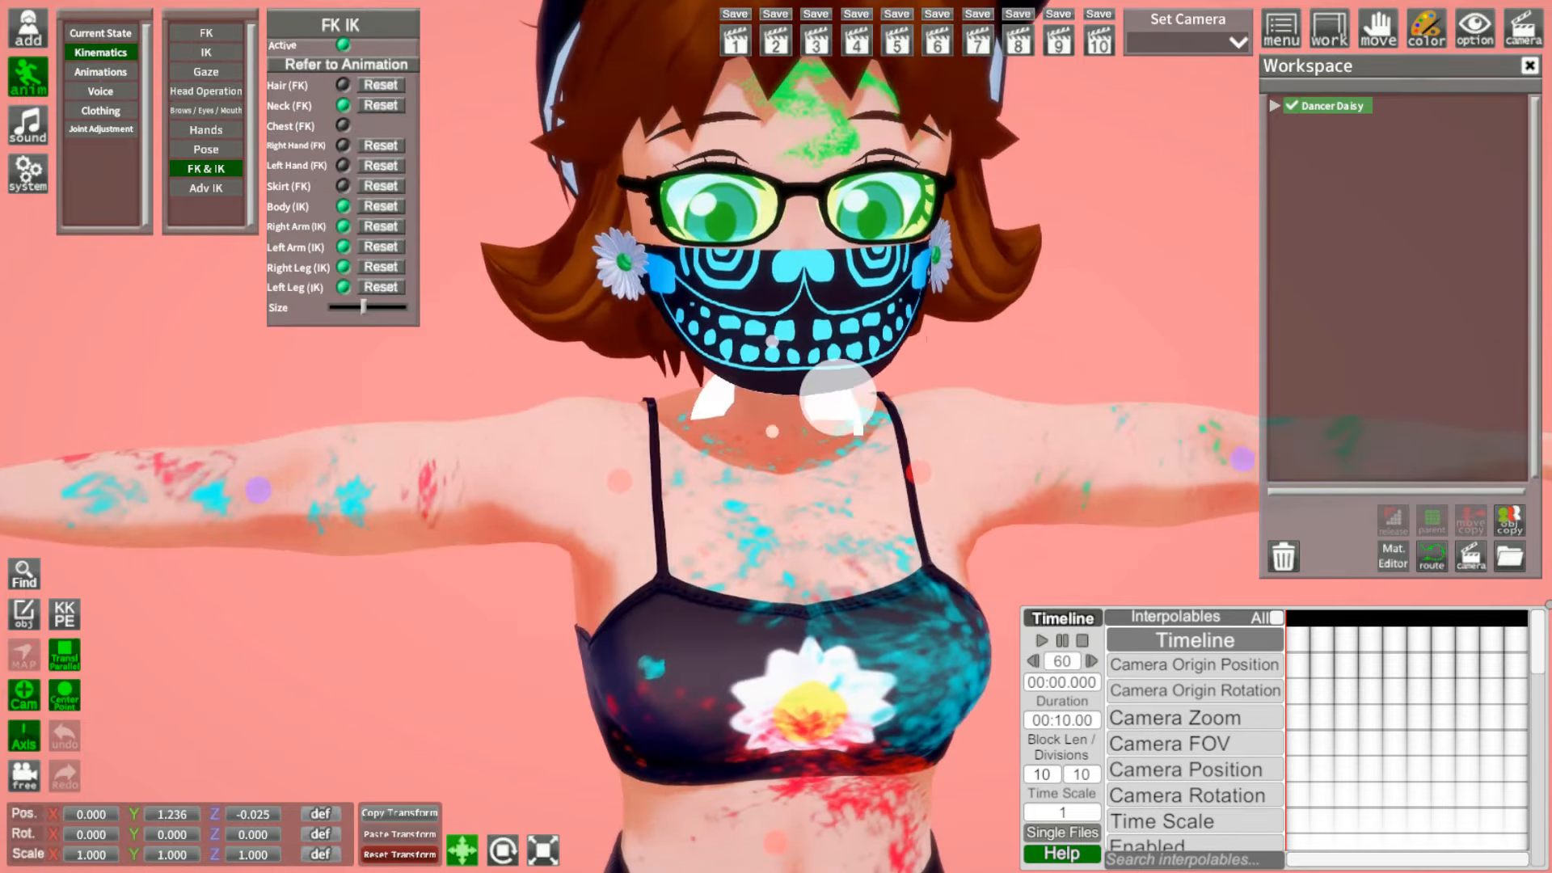
scroll(776, 437, "down", 5)
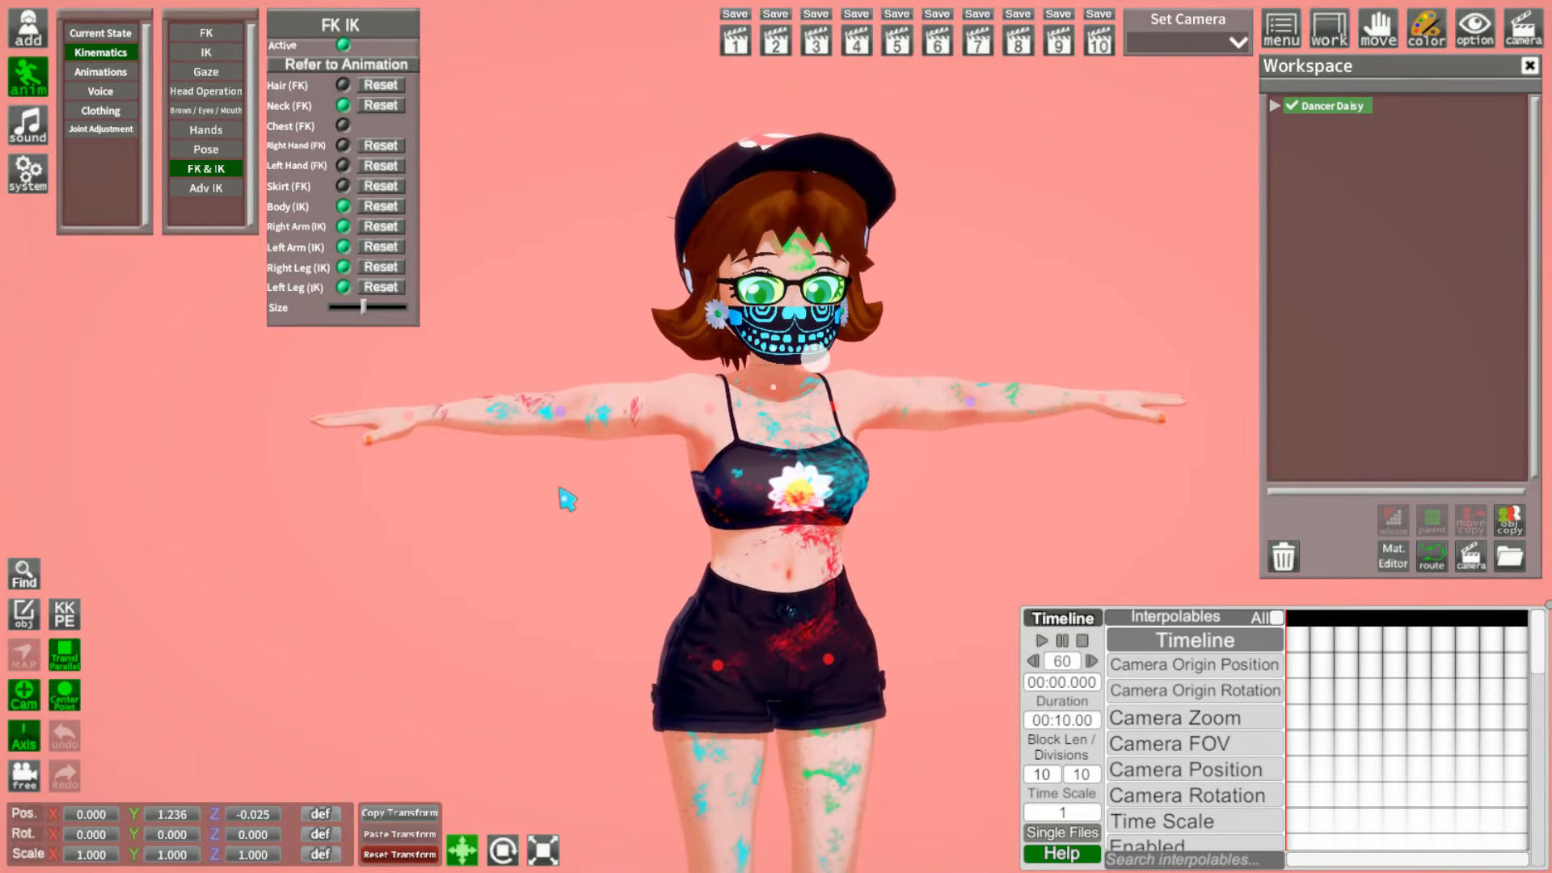
left_click_drag(567, 499, 461, 493)
left_click_drag(659, 339, 903, 365)
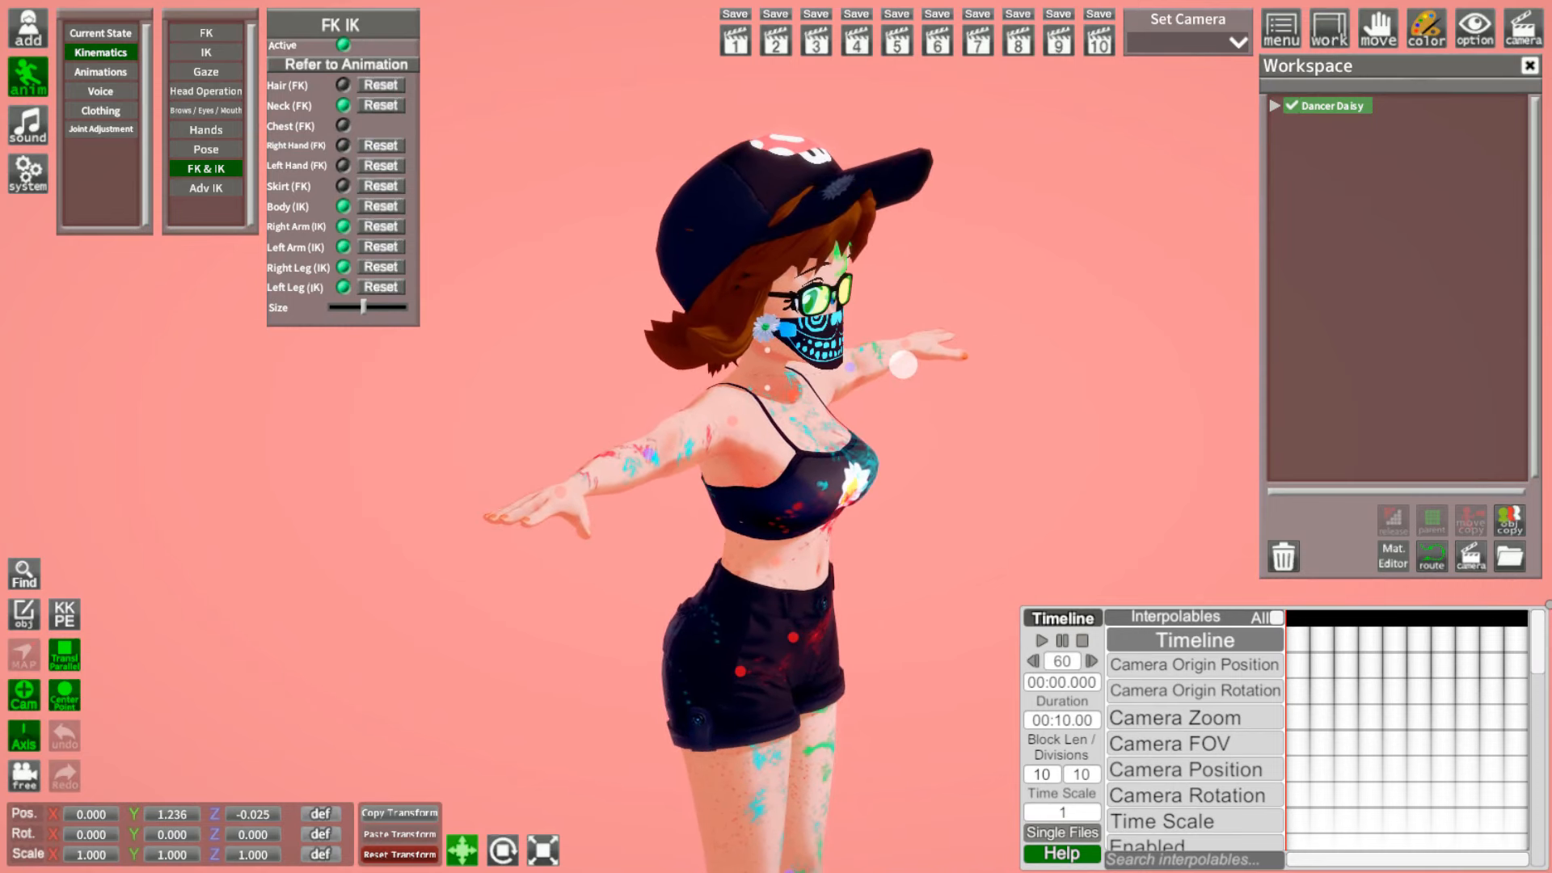
mouse_move(47, 227)
left_mouse_down()
mouse_move(11, 227)
mouse_move(30, 227)
left_mouse_up()
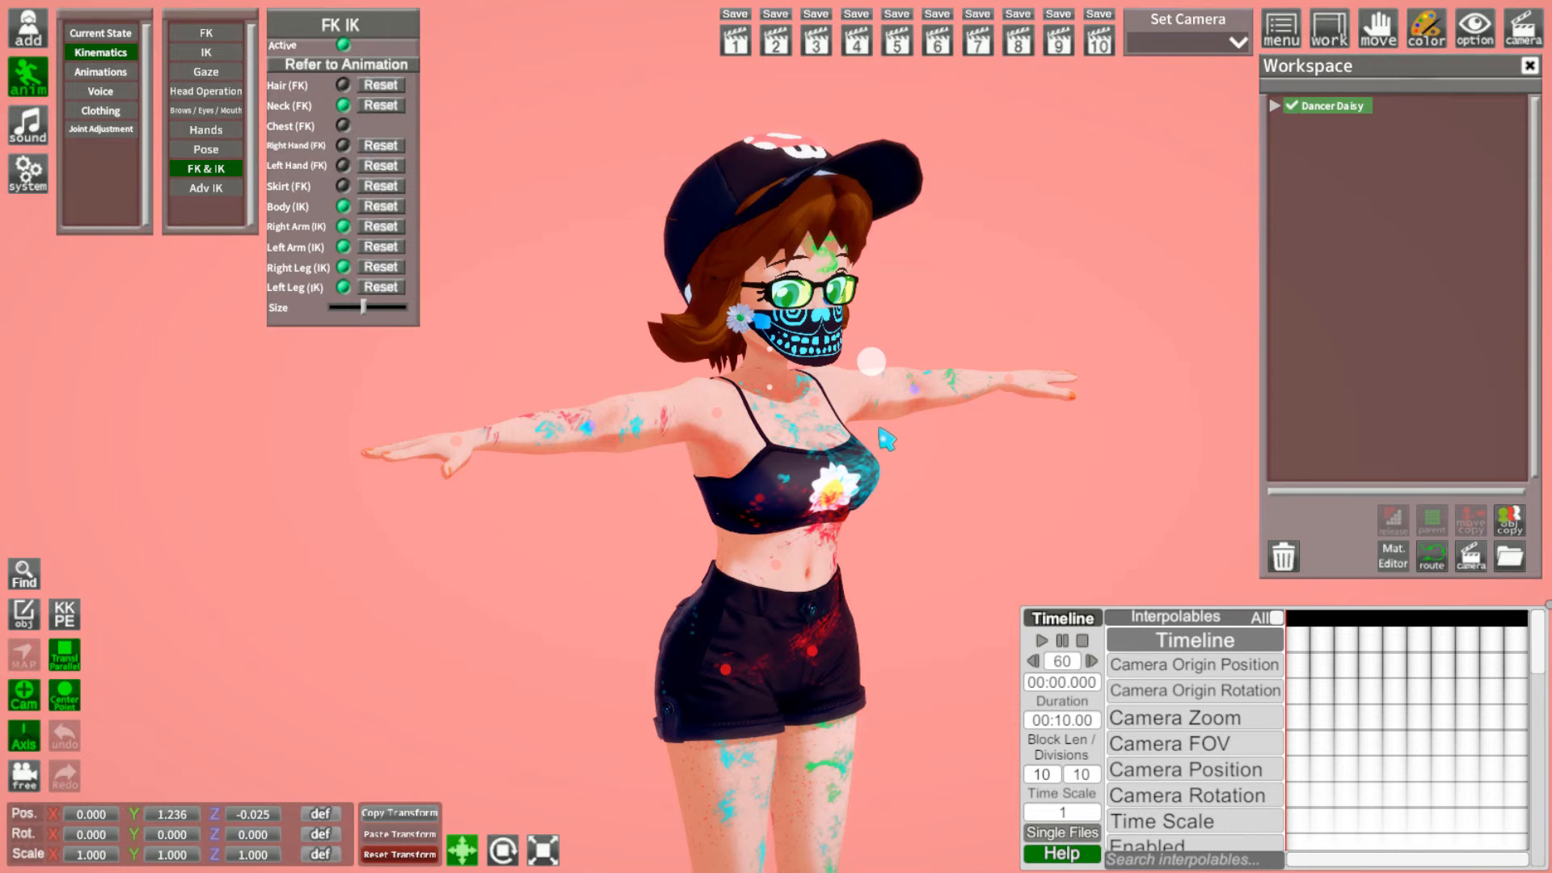
Step: Set the character's eye expression pattern to 3
right_click_drag(879, 429, 930, 399)
left_click(208, 112)
left_click(392, 126)
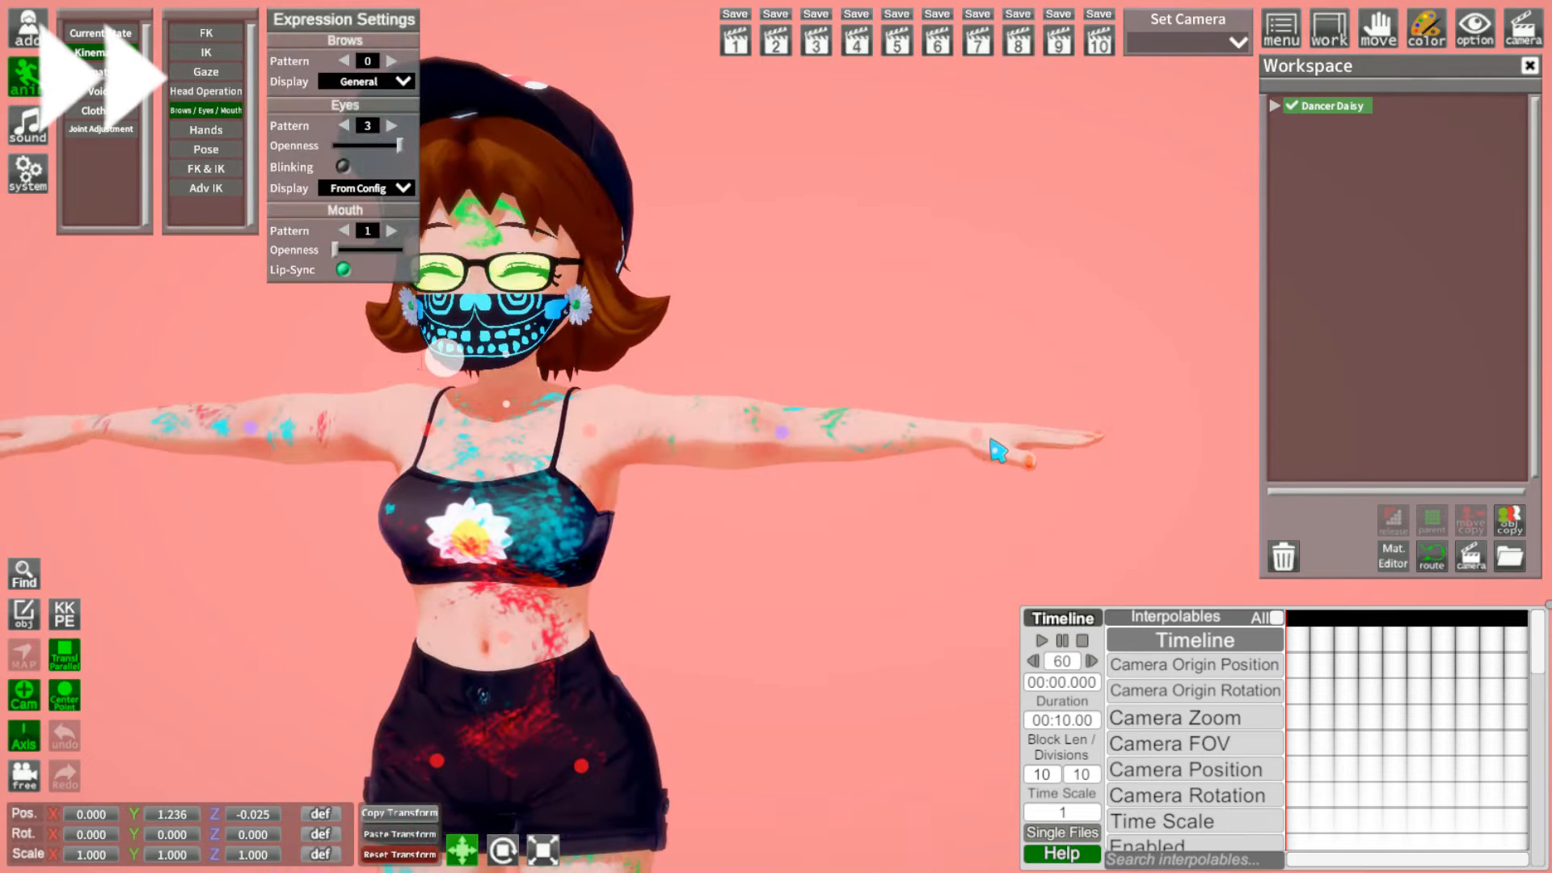
left_click(797, 347)
left_click_drag(797, 346, 659, 273)
key("ctrl+z")
Step: Set the hand pattern to 1 for both the right and left hands to make fists
right_click_drag(756, 326, 833, 326)
left_click_drag(833, 325, 902, 326)
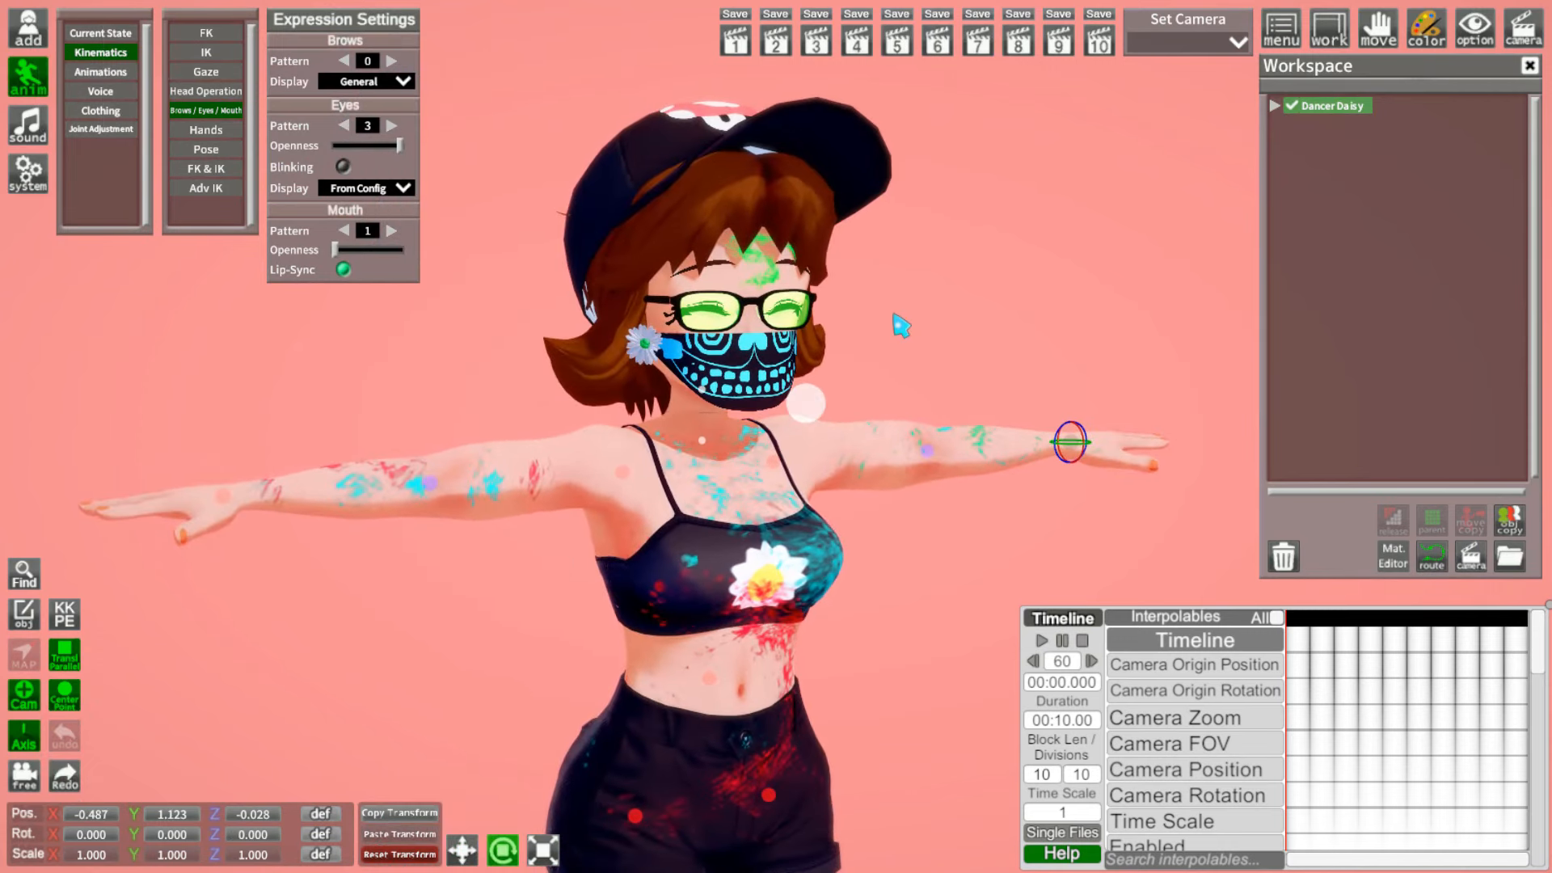
scroll(838, 320, "down", 5)
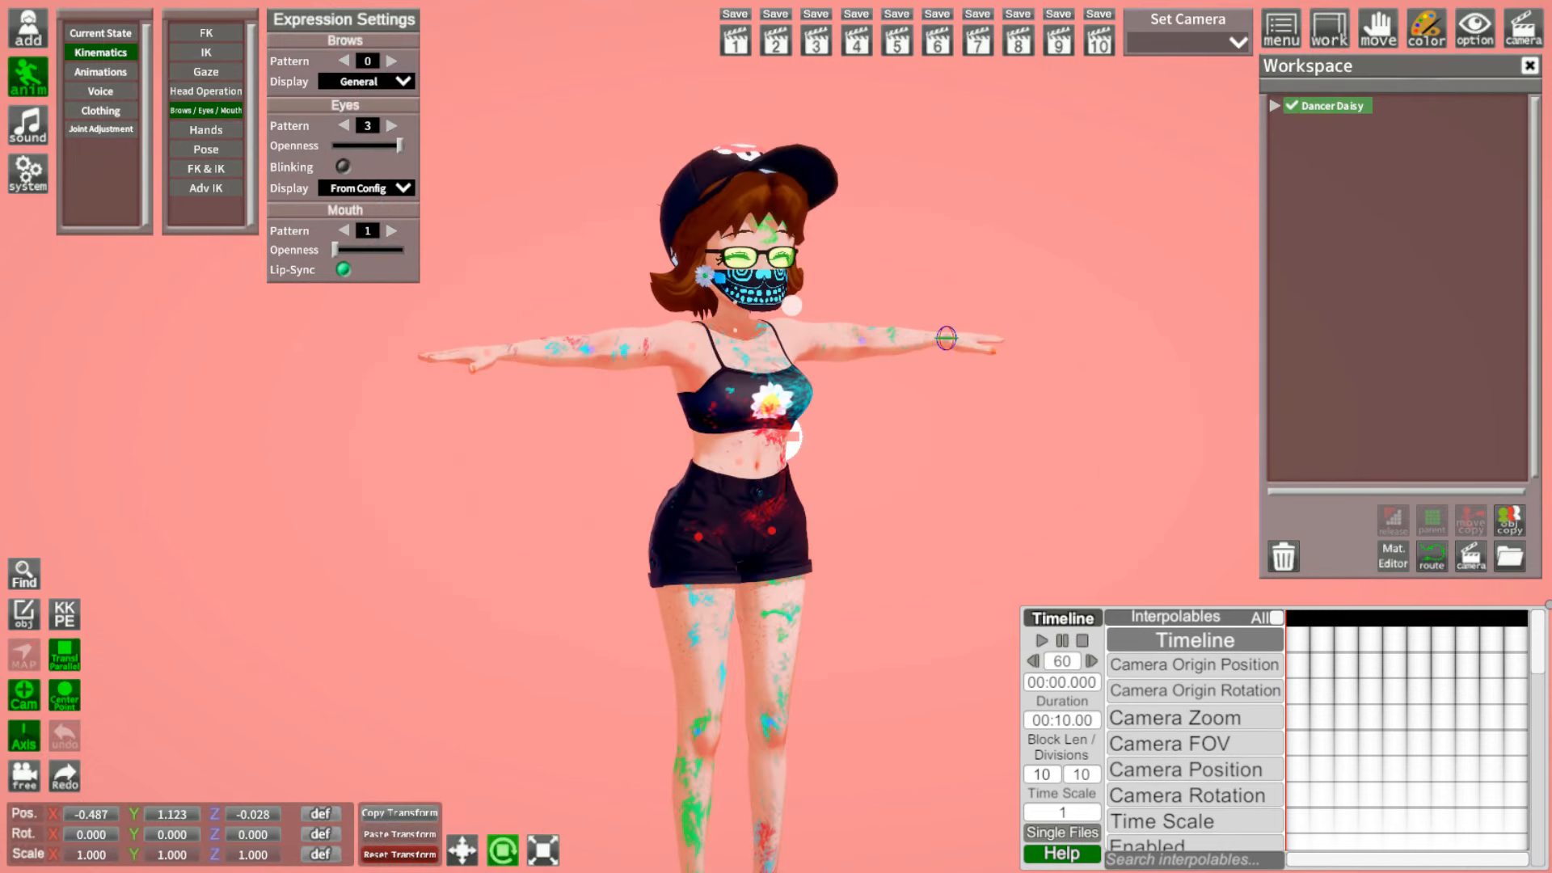
scroll(950, 299, "up", 5)
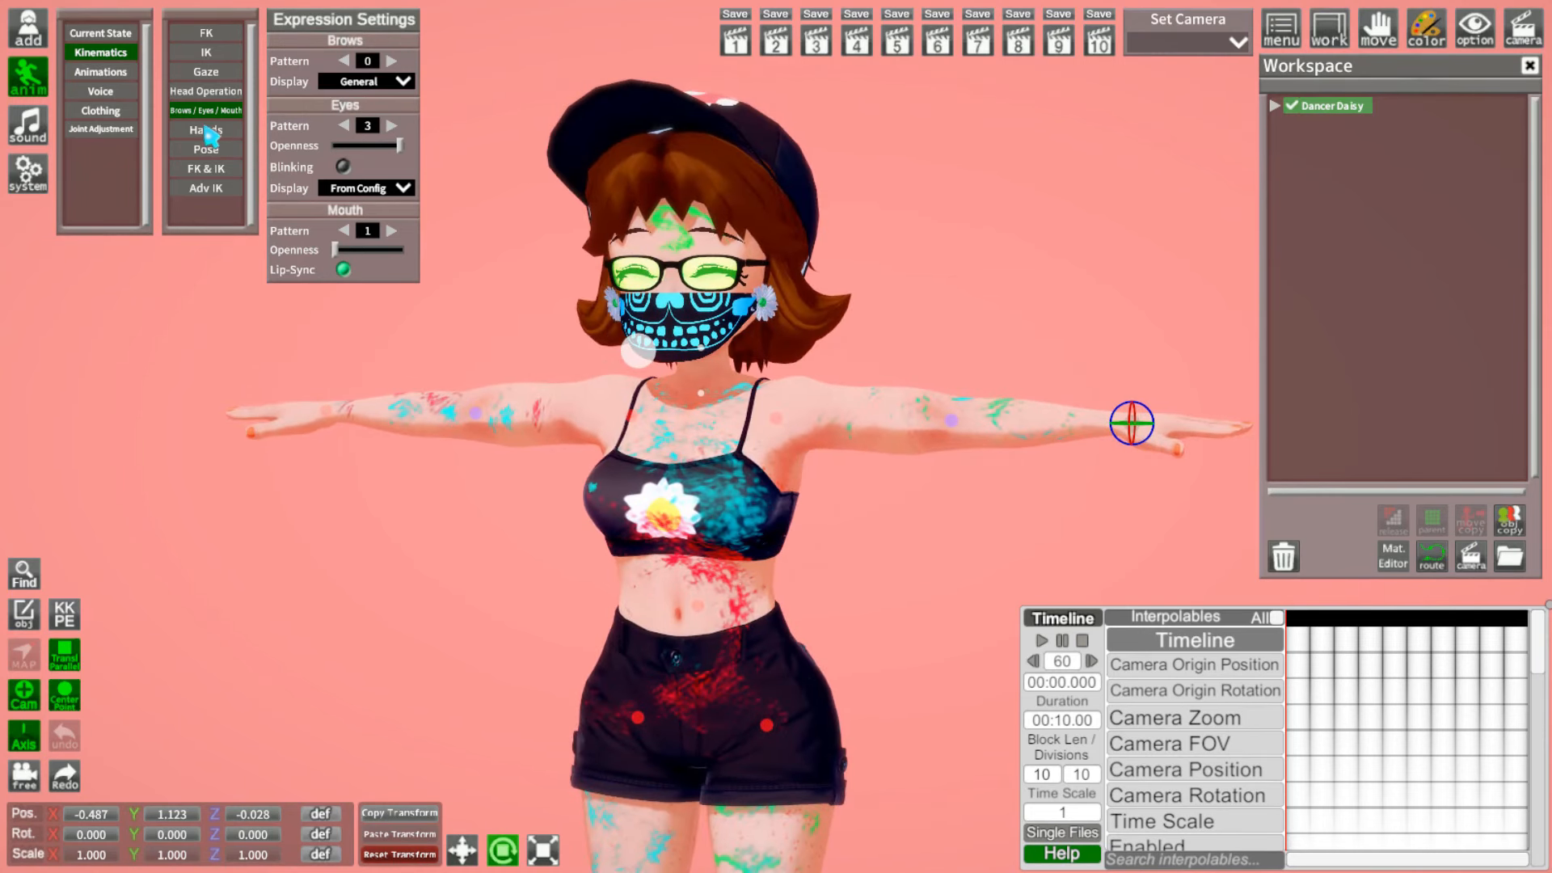
left_click(209, 131)
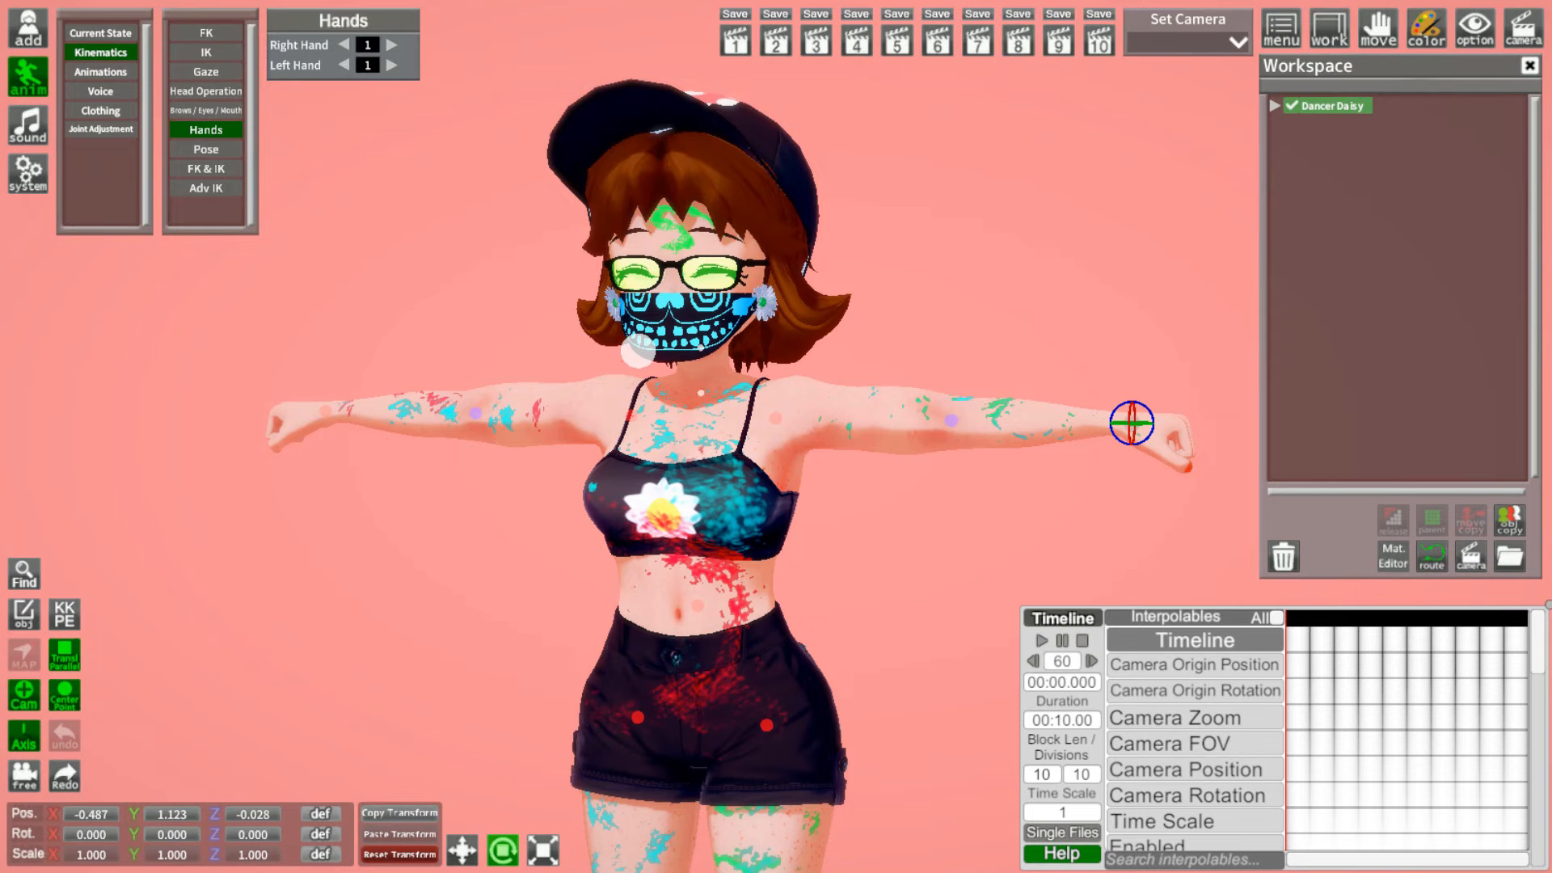
Step: Lower the left arm so the fist sits beside the hip, at about X -0.221, Y 0.767, Z -0.056
key("z")
mouse_move(1132, 423)
left_mouse_down()
mouse_move(910, 667)
mouse_move(890, 727)
left_mouse_up()
left_click_drag(971, 404, 728, 404)
middle_click_drag(930, 324, 930, 647)
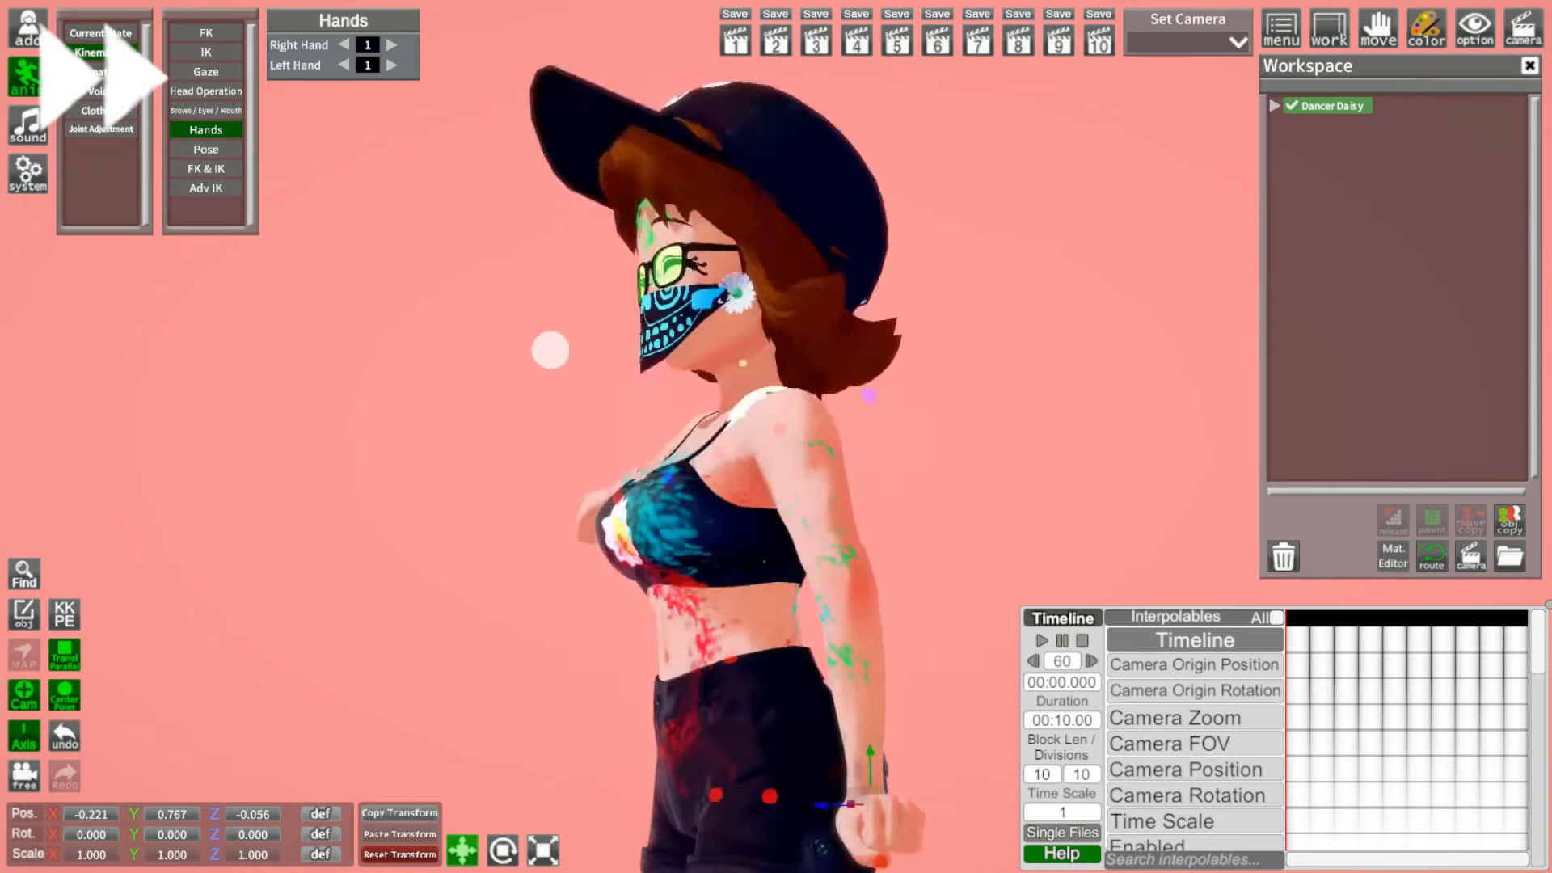
left_click(784, 519)
left_click_drag(789, 523, 924, 409)
Step: Raise the right hand to head height at about X 0.249, Y 1.329, Z -0.027 and rotate it about 60° around Z
left_click_drag(210, 564, 401, 564)
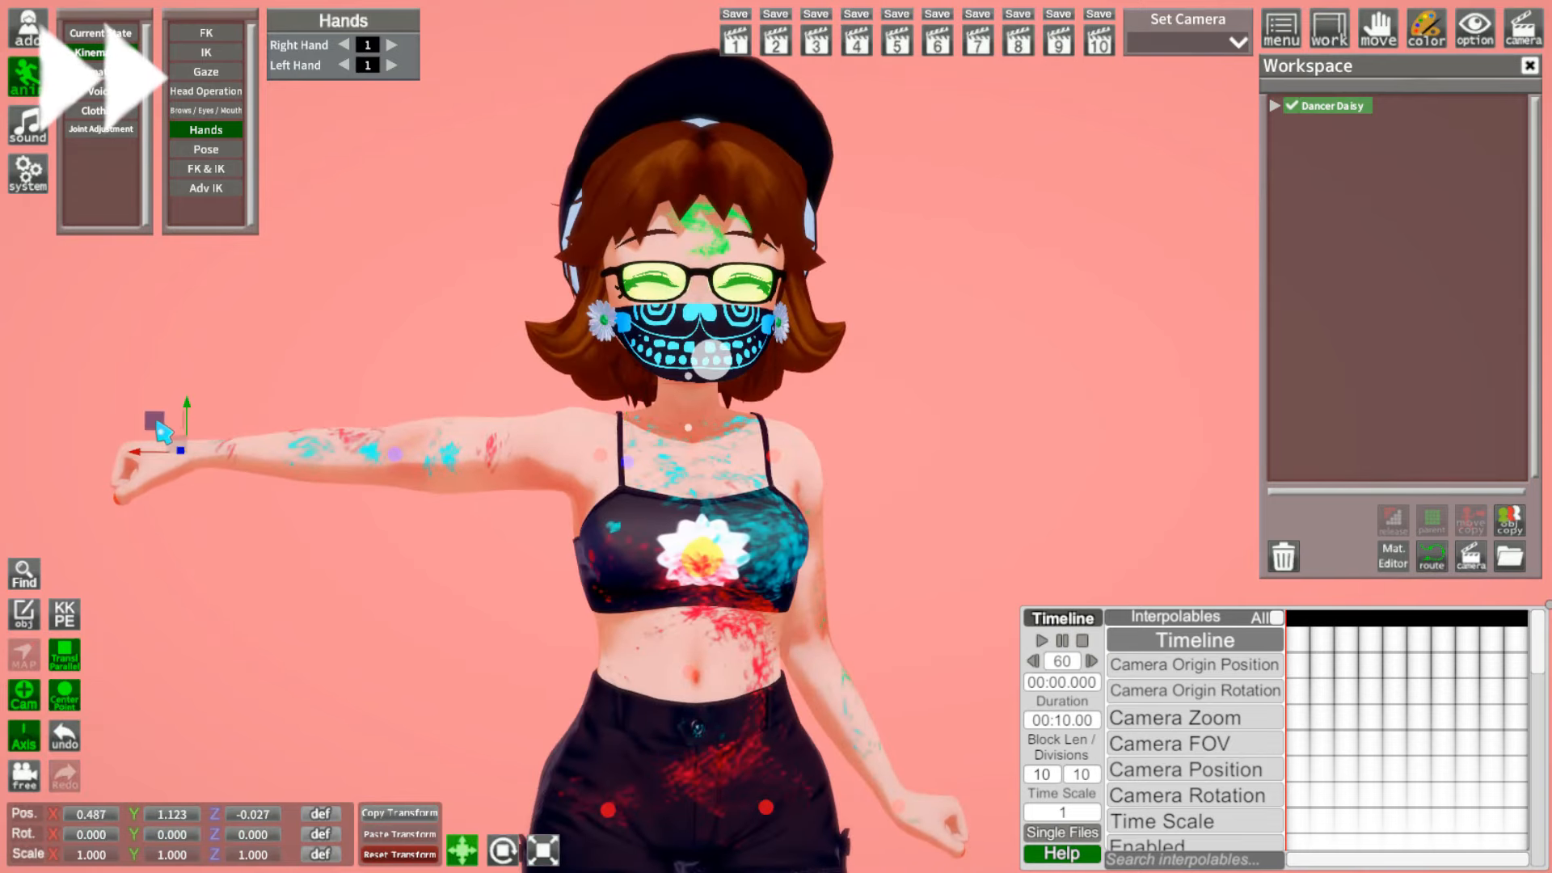
left_click_drag(164, 433, 414, 229)
key("f")
scroll(731, 453, "up", 8)
mouse_move(731, 453)
left_mouse_down()
mouse_move(815, 429)
mouse_move(784, 545)
mouse_move(760, 272)
mouse_move(890, 429)
left_mouse_up()
scroll(891, 429, "down", 10)
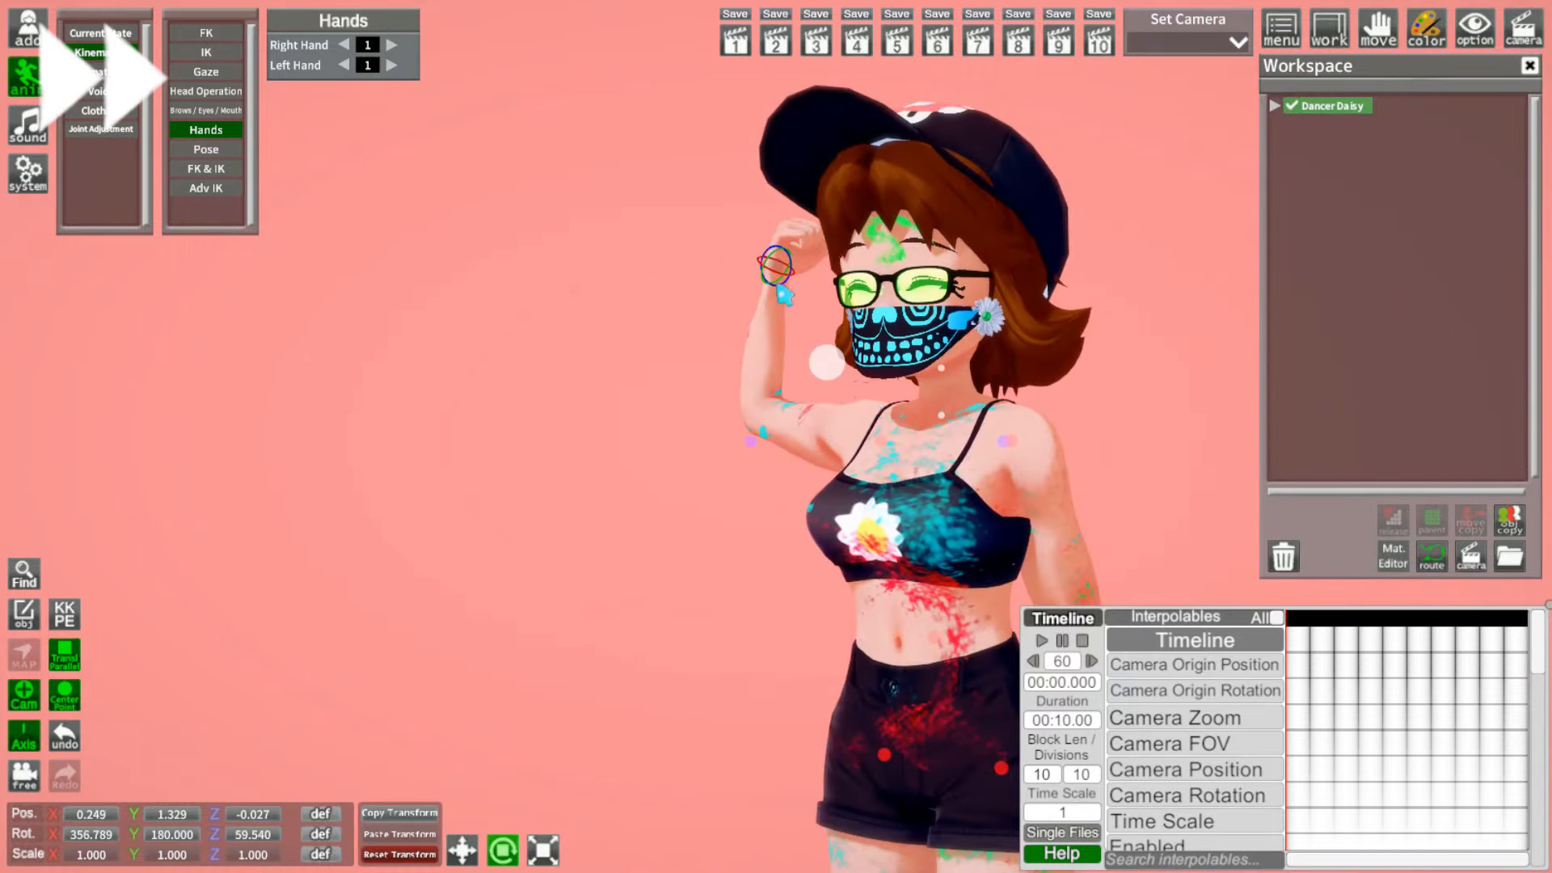
Step: Move the right elbow's IK node to about X 0.207, Y 1.123, Z -0.078
scroll(768, 323, "up", 5)
left_click(724, 327)
key("w")
left_click_drag(719, 380, 840, 422)
mouse_move(792, 377)
left_mouse_down()
mouse_move(700, 293)
mouse_move(583, 316)
left_mouse_up()
scroll(776, 437, "down", 5)
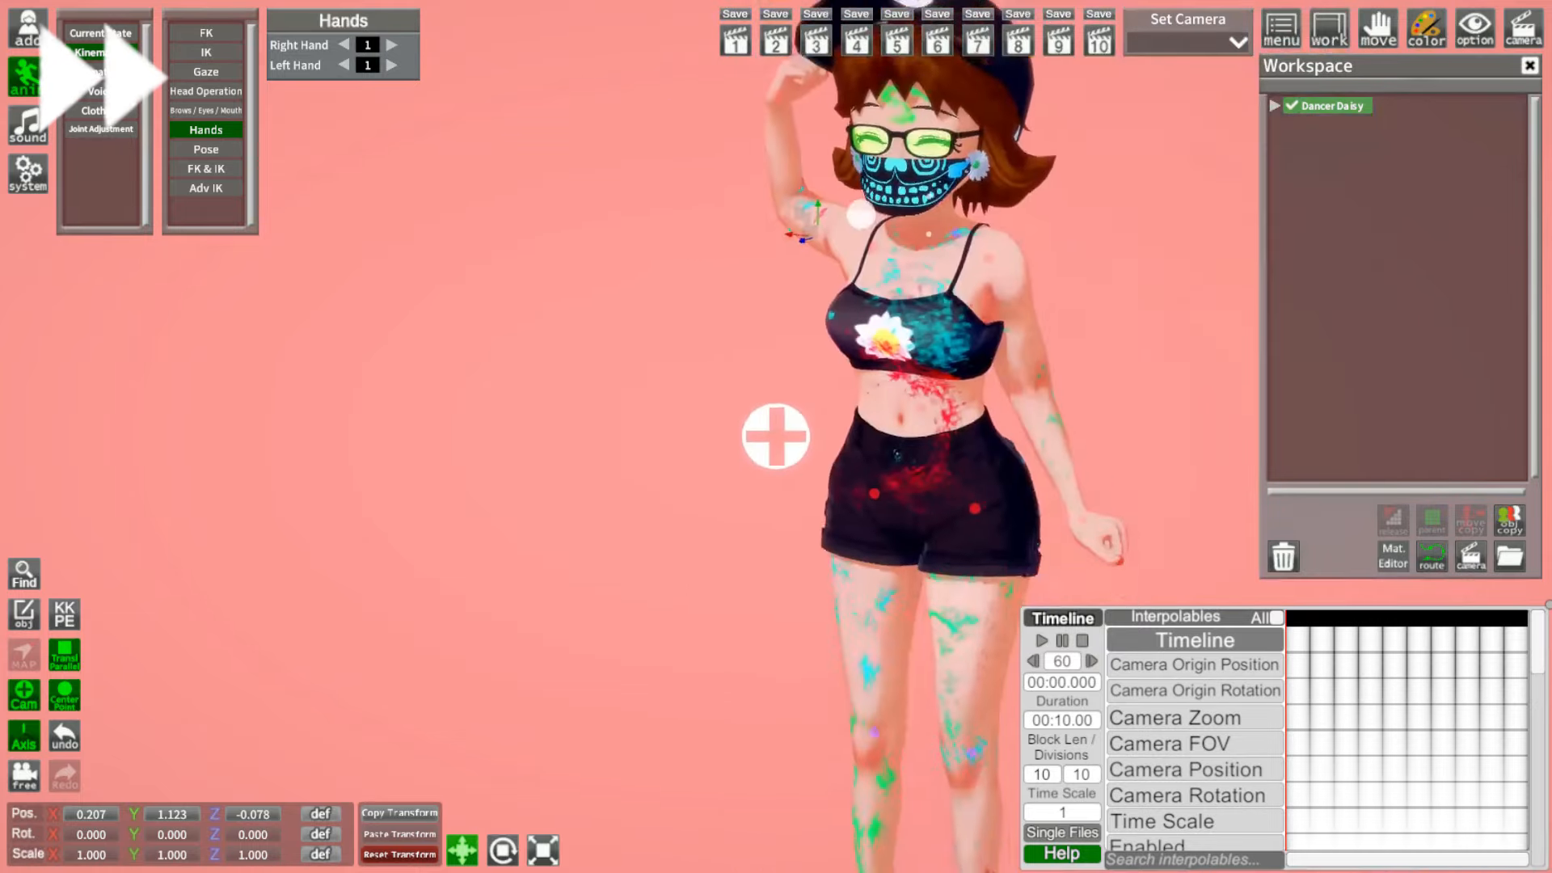
Step: Rotate the raised right hand to about X 330.6, Y 197.4, Z 54.5 degrees
middle_click_drag(776, 323, 776, 518)
scroll(915, 388, "up", 8)
left_click_drag(914, 388, 1039, 388)
left_click(767, 373)
scroll(766, 373, "down", 5)
key("e")
left_click_drag(727, 356, 832, 507)
scroll(831, 507, "down", 5)
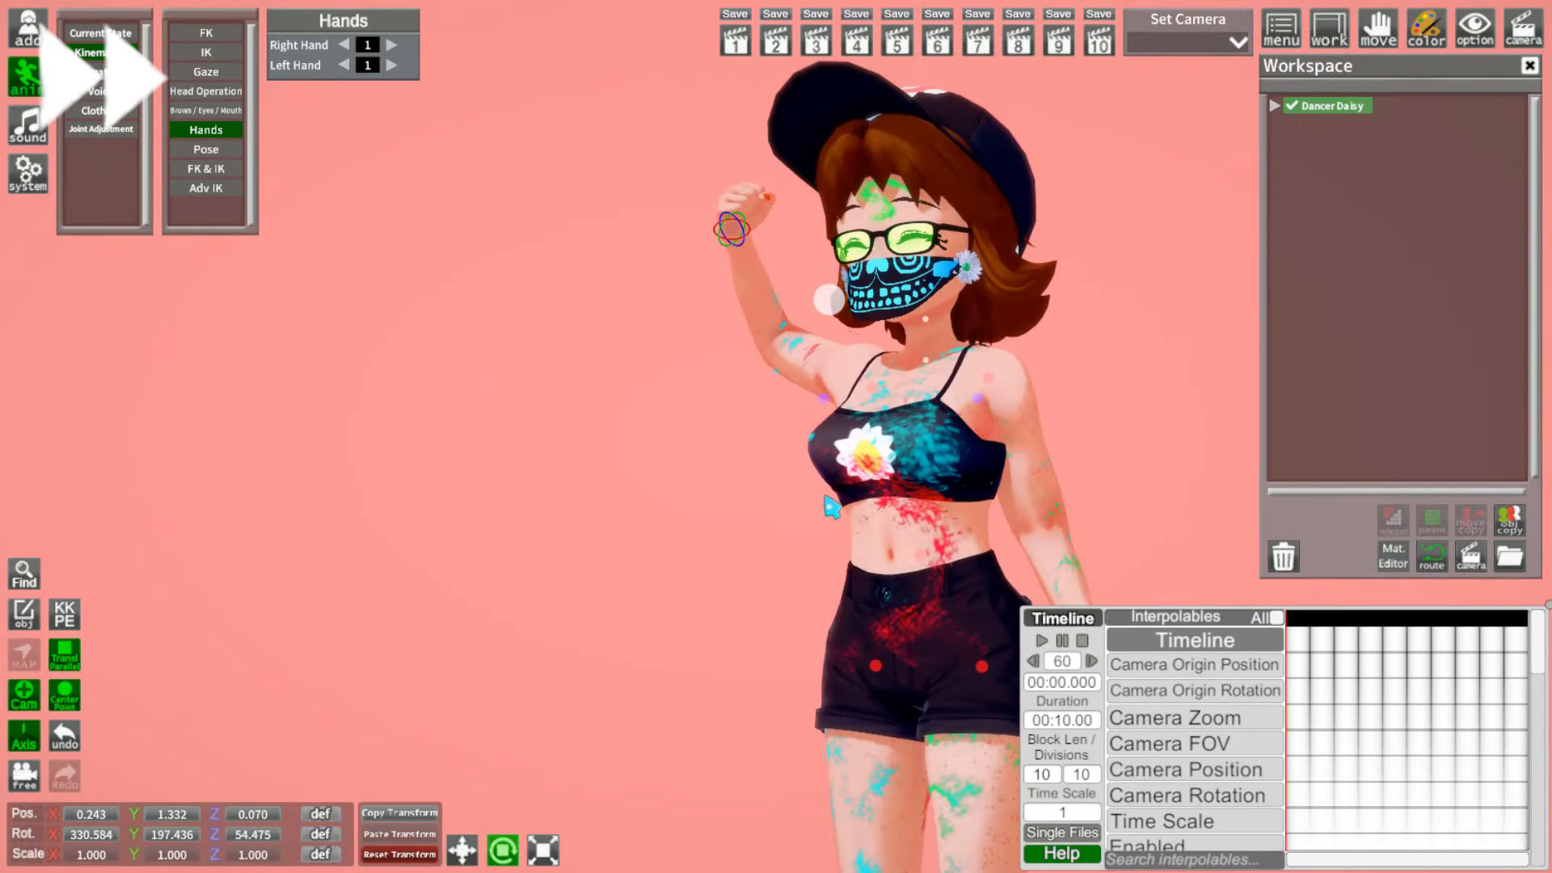
Step: Shift the body's IK node slightly down and along Z, to about Y 0.904, Z 0.022
scroll(825, 496, "up", 3)
middle_click_drag(825, 495, 746, 485)
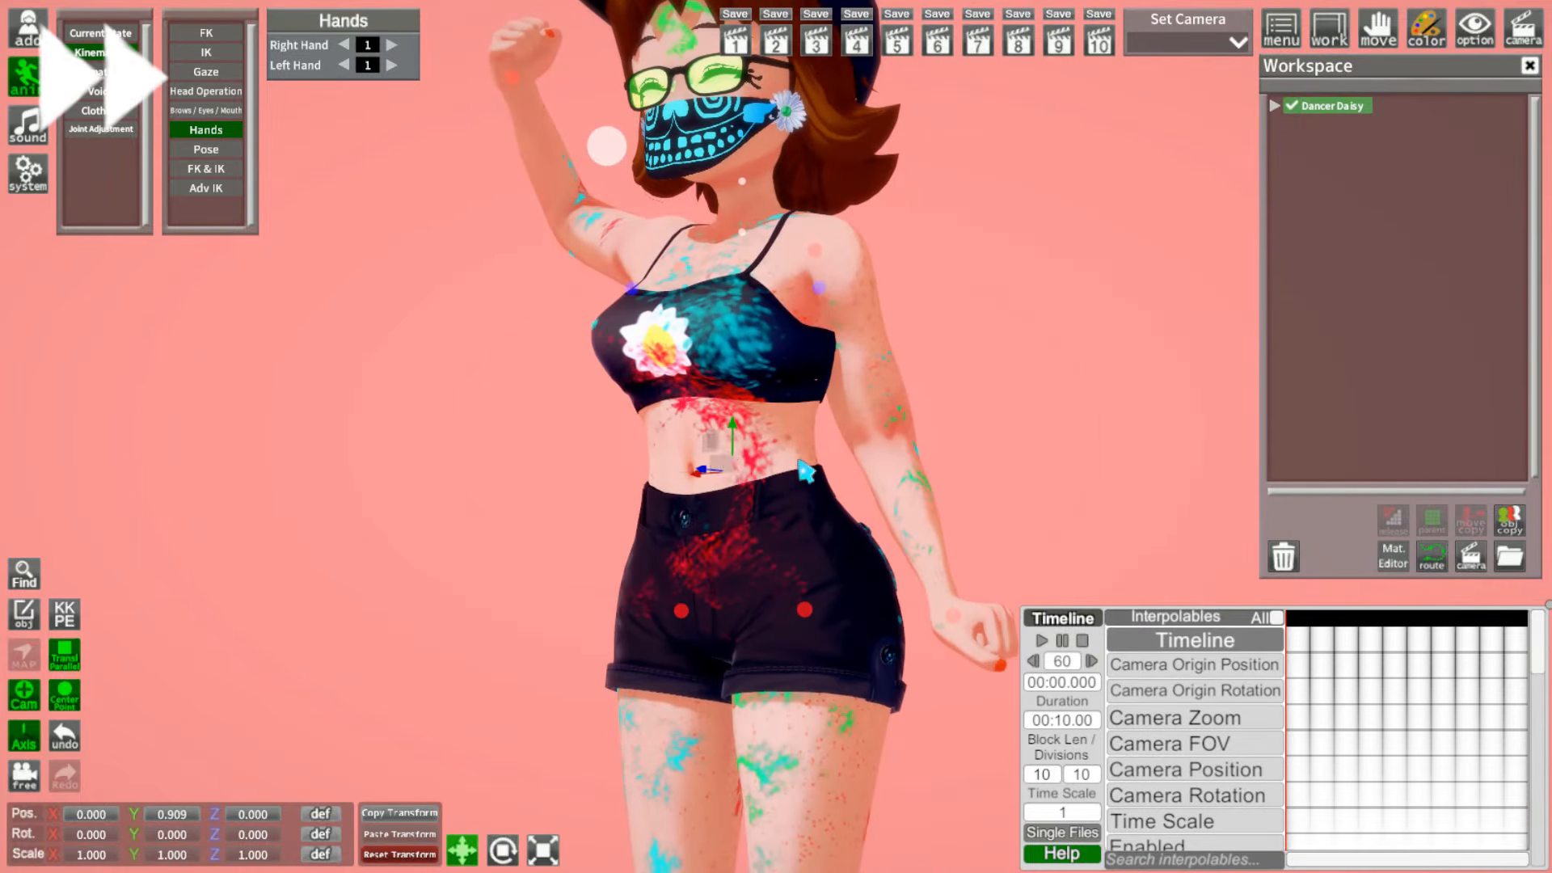
left_click_drag(800, 464, 641, 412)
scroll(712, 421, "down", 4)
middle_click_drag(727, 404, 738, 495)
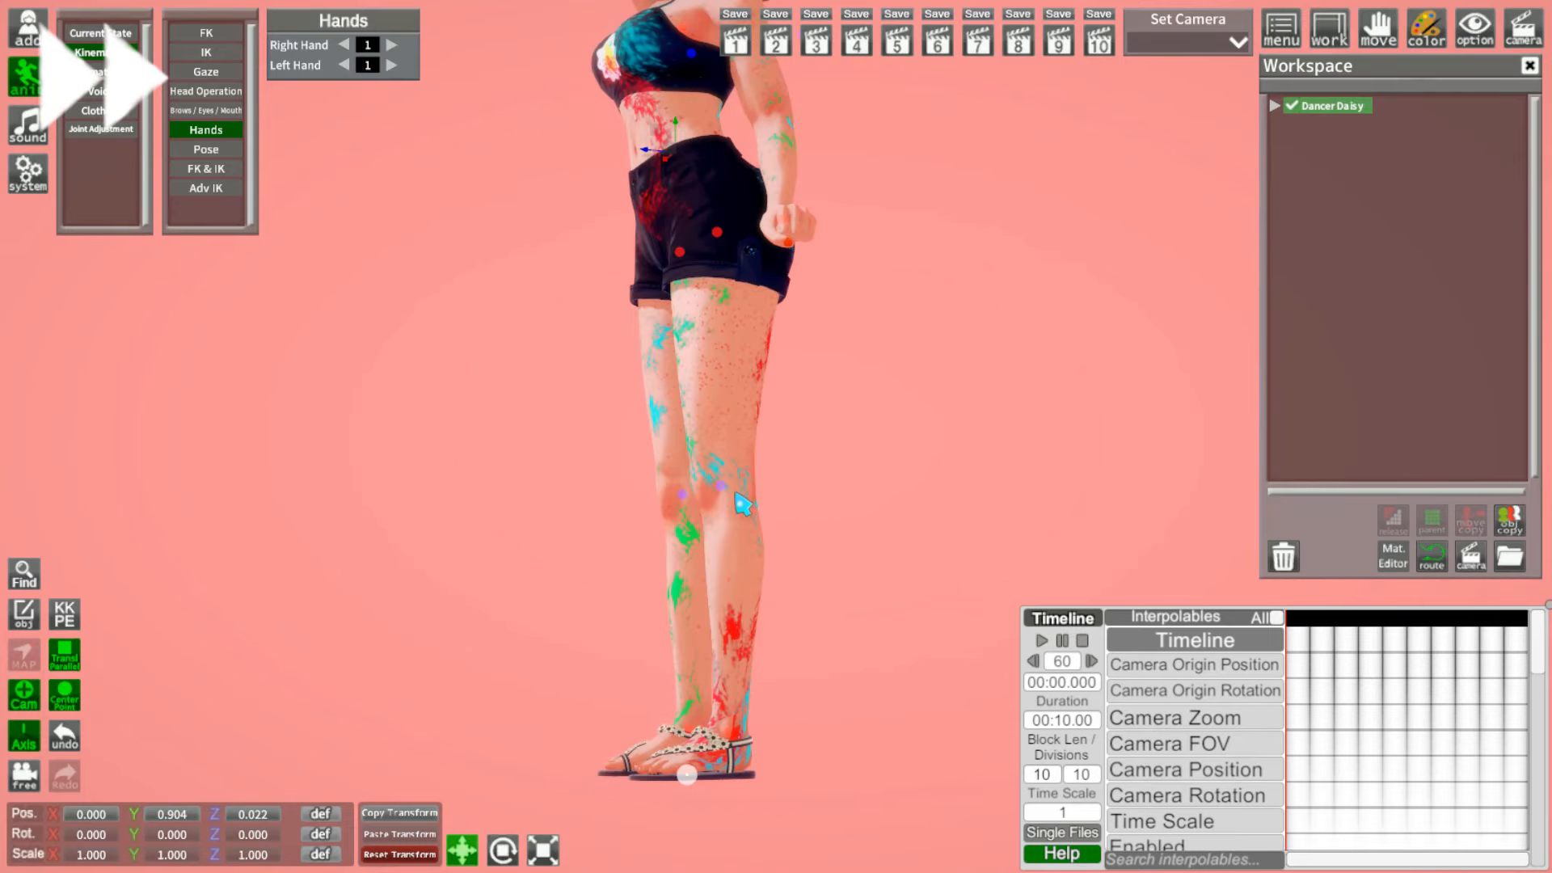
left_click(65, 617)
left_click(65, 617)
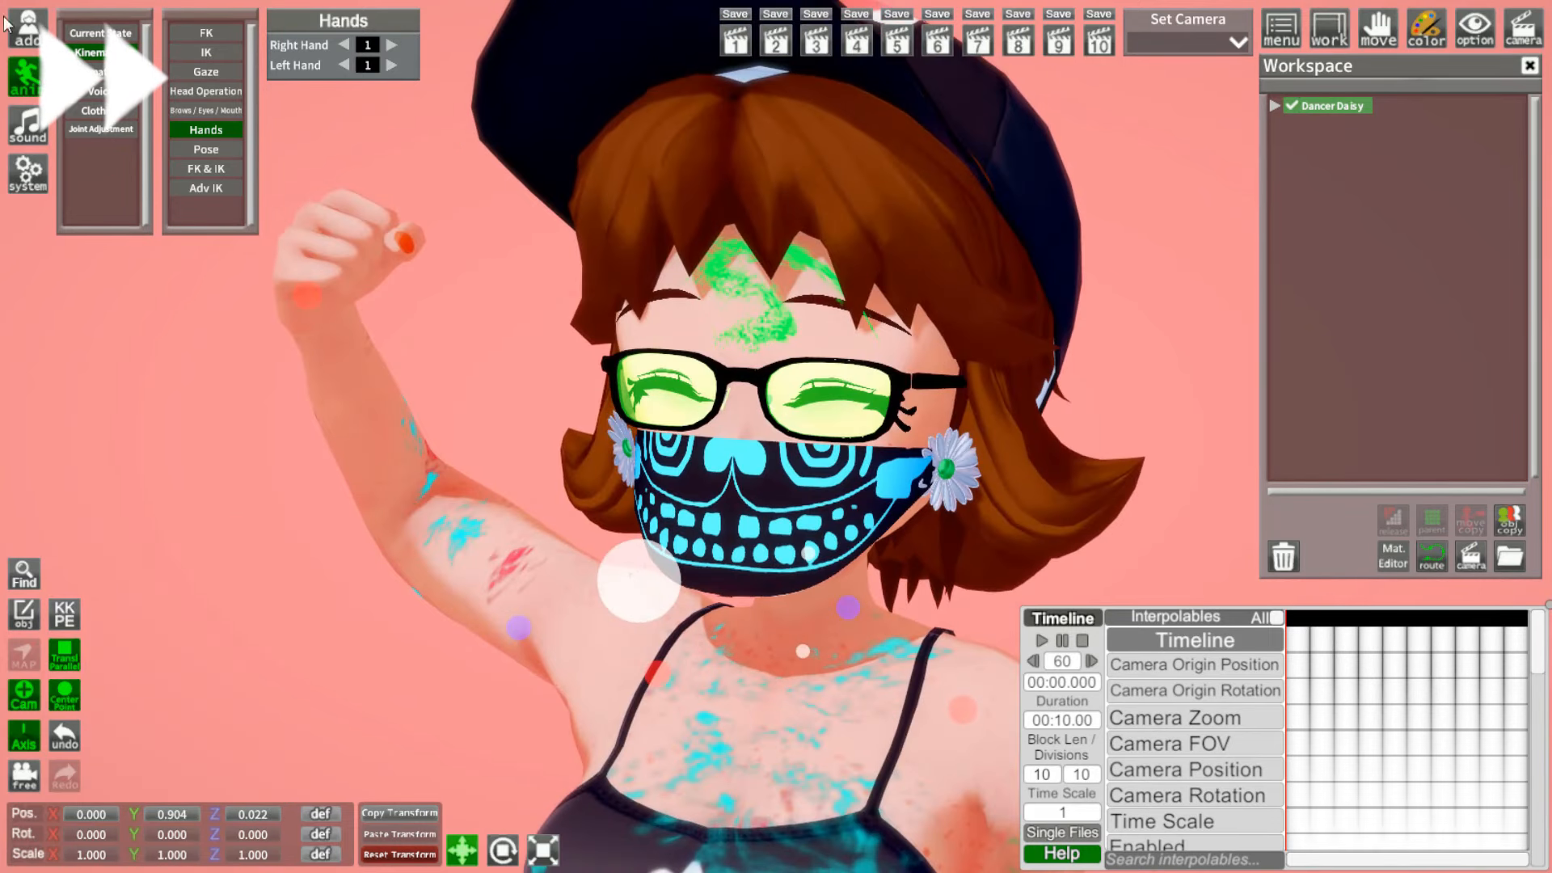
Step: Test accessory slots 02 and 03, and turn off slots 06 and 07 to remove the character's face mask
left_click(133, 34)
scroll(310, 174, "down", 5)
left_click(283, 99)
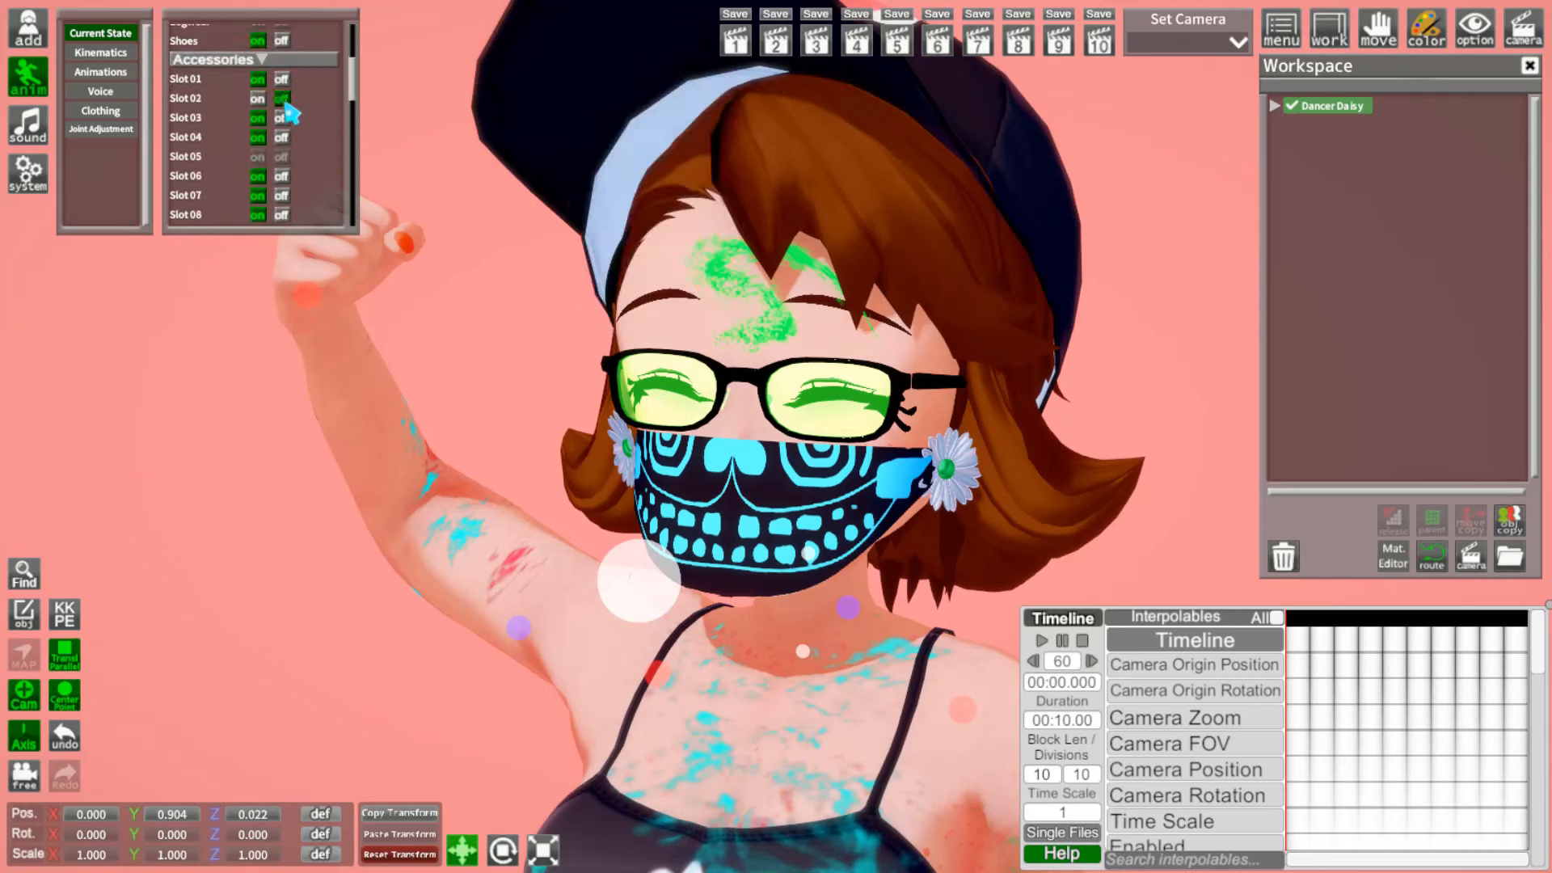
left_click(262, 100)
left_click(282, 119)
left_click(262, 121)
scroll(283, 125, "down", 1)
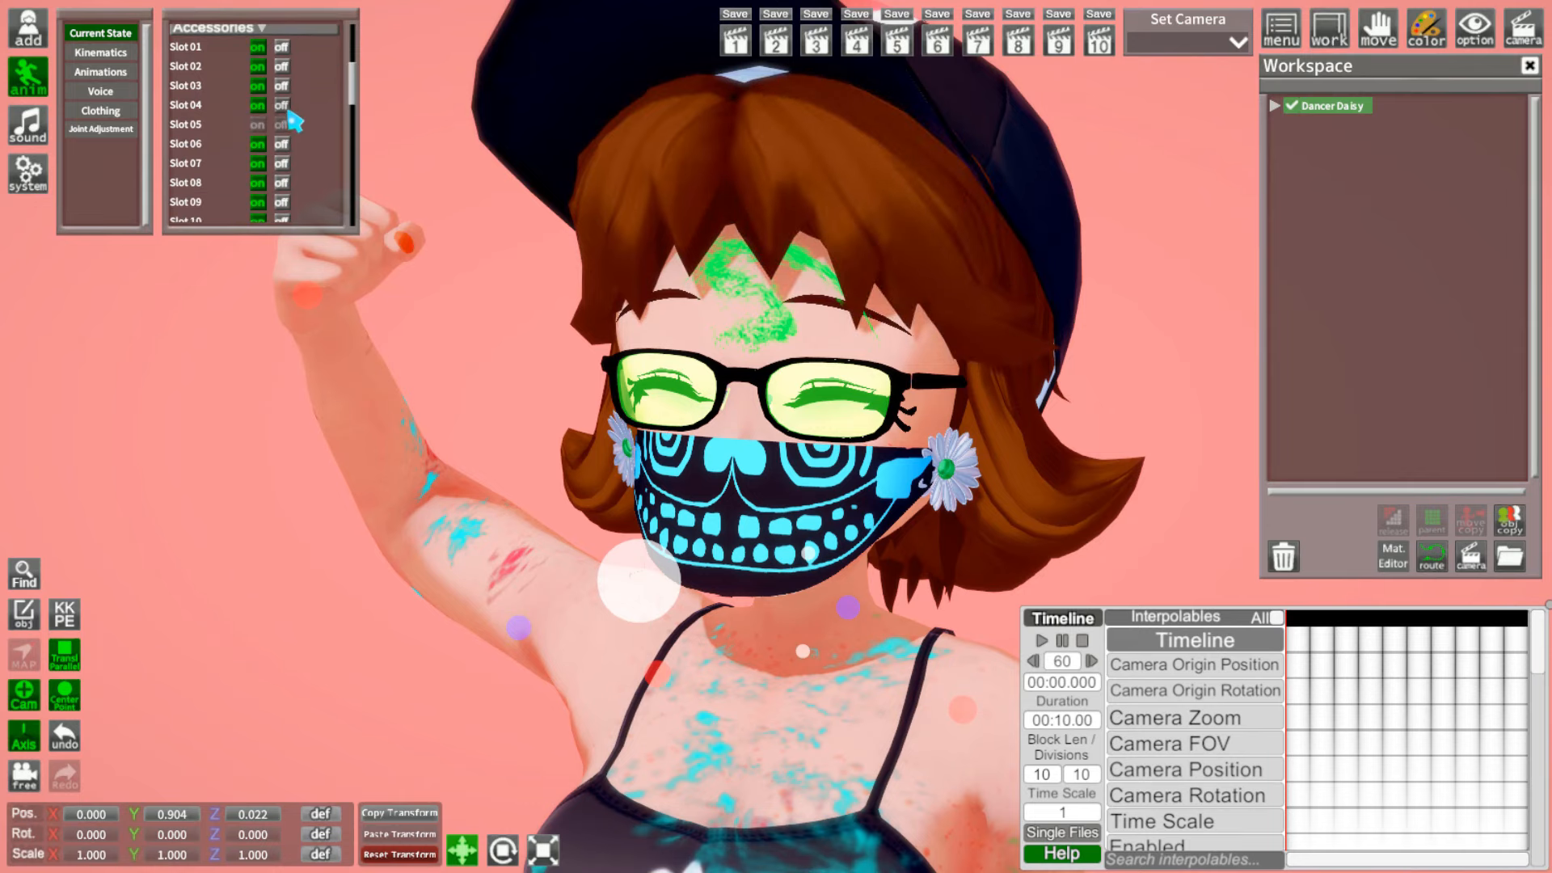
left_click(283, 146)
left_click(283, 164)
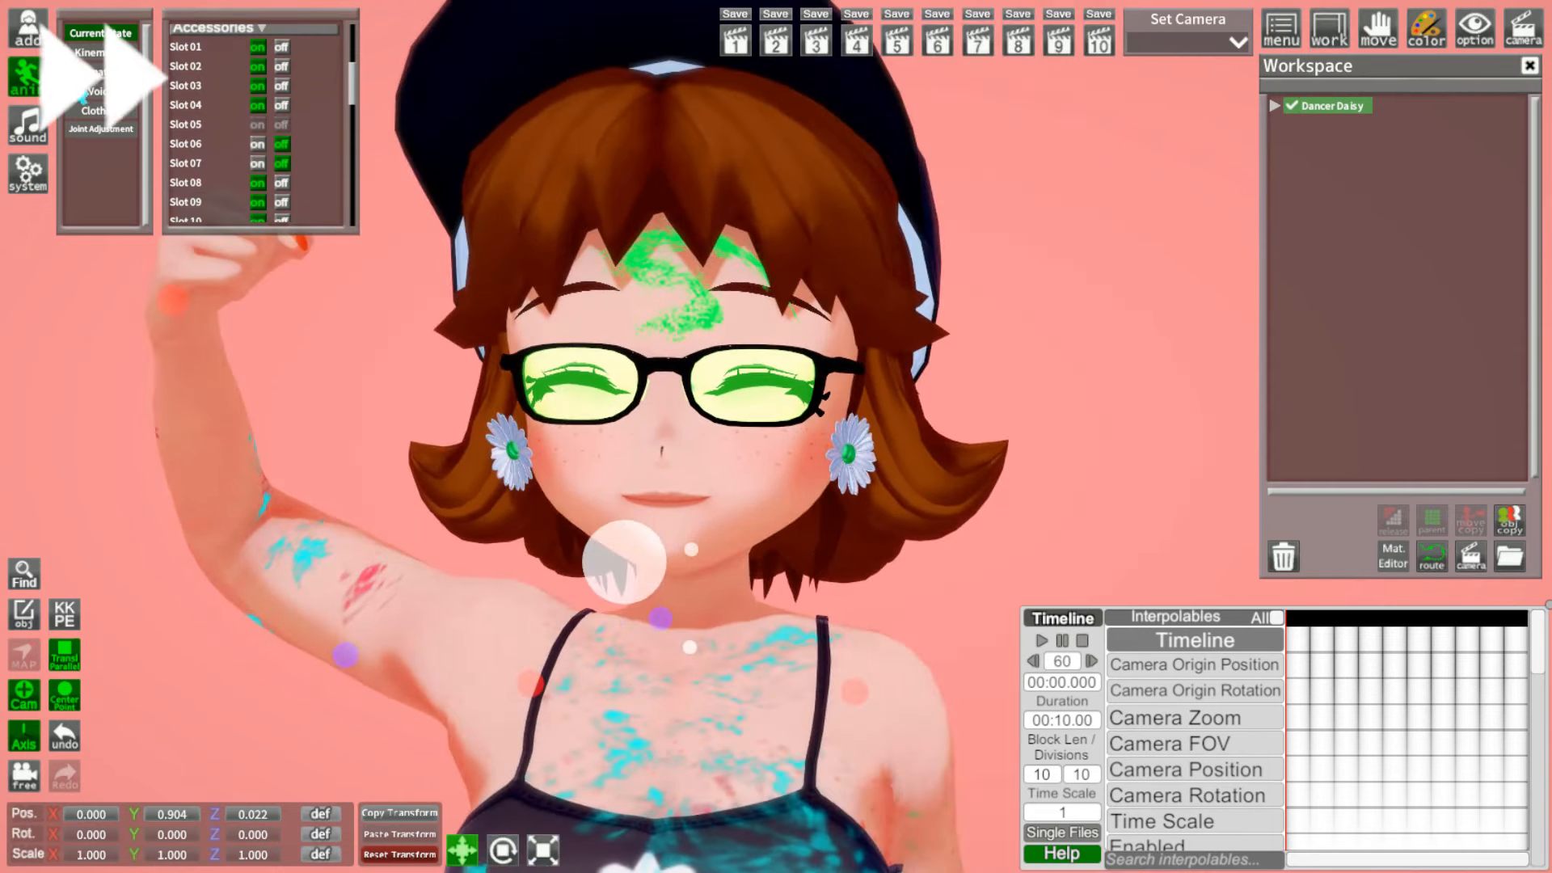
Step: Set the mouth expression to pattern 39 with the mouth partly open
left_click(100, 53)
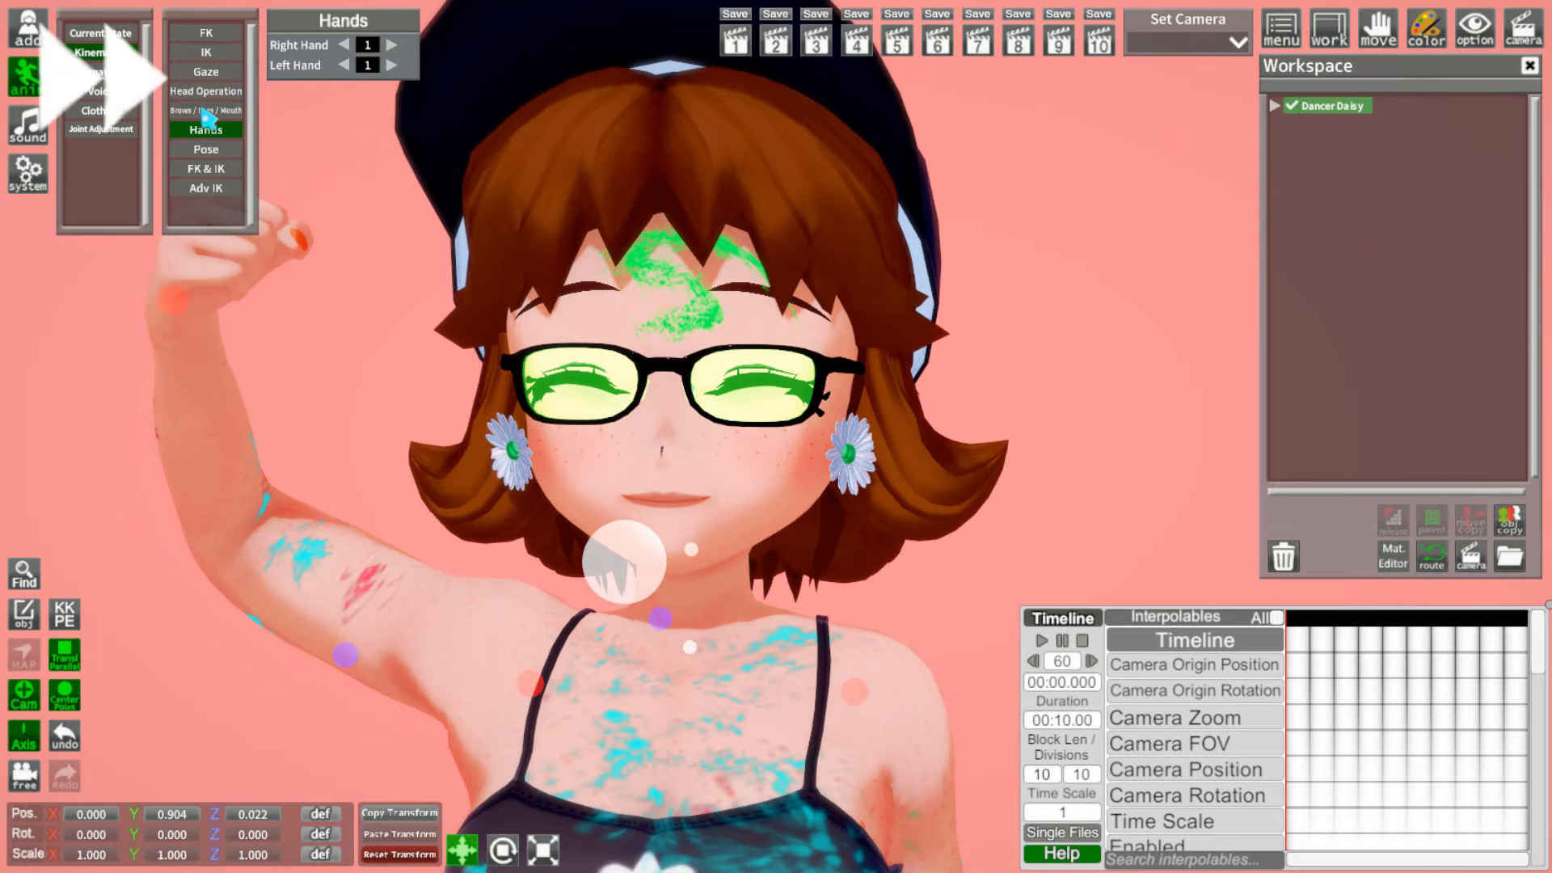
left_click(206, 110)
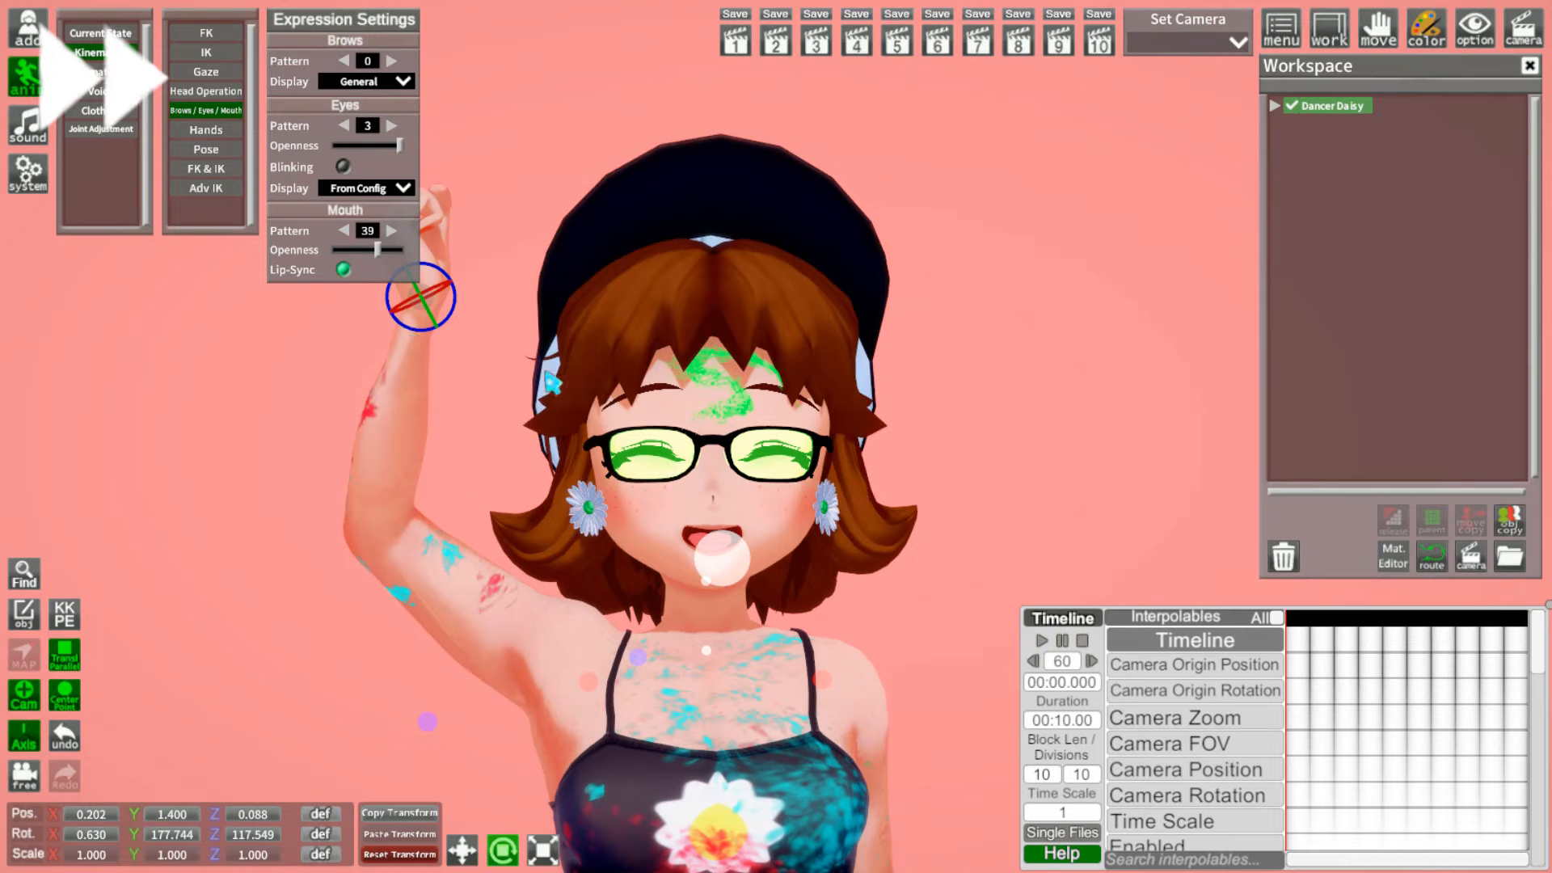
Step: Show the KKPE pose editor and adjust the directions of the left and right knees
left_click(65, 616)
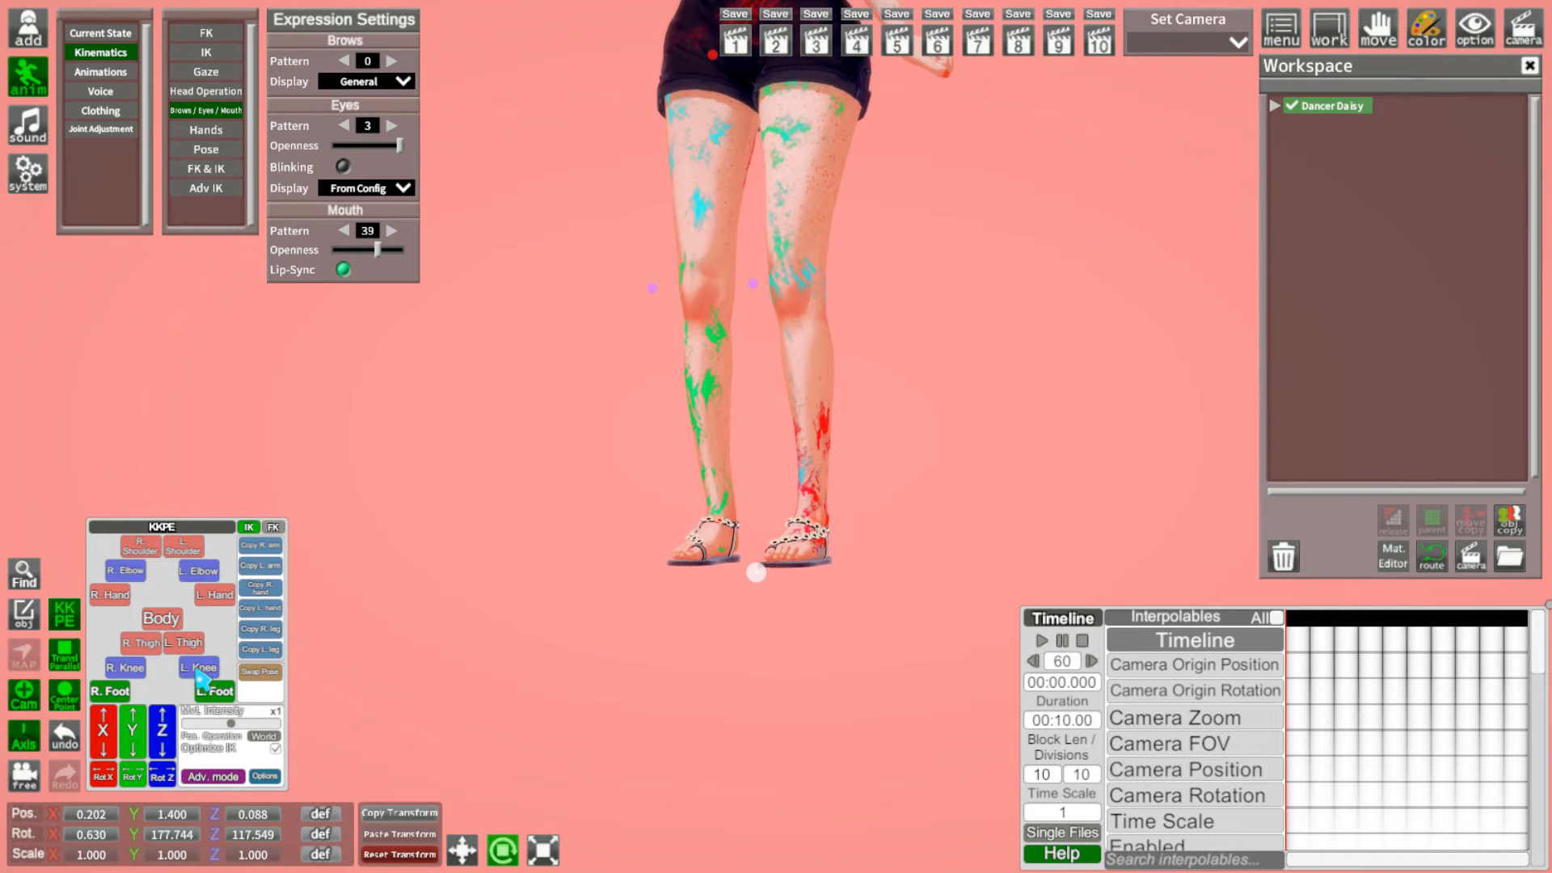
left_click_drag(119, 732, 122, 708)
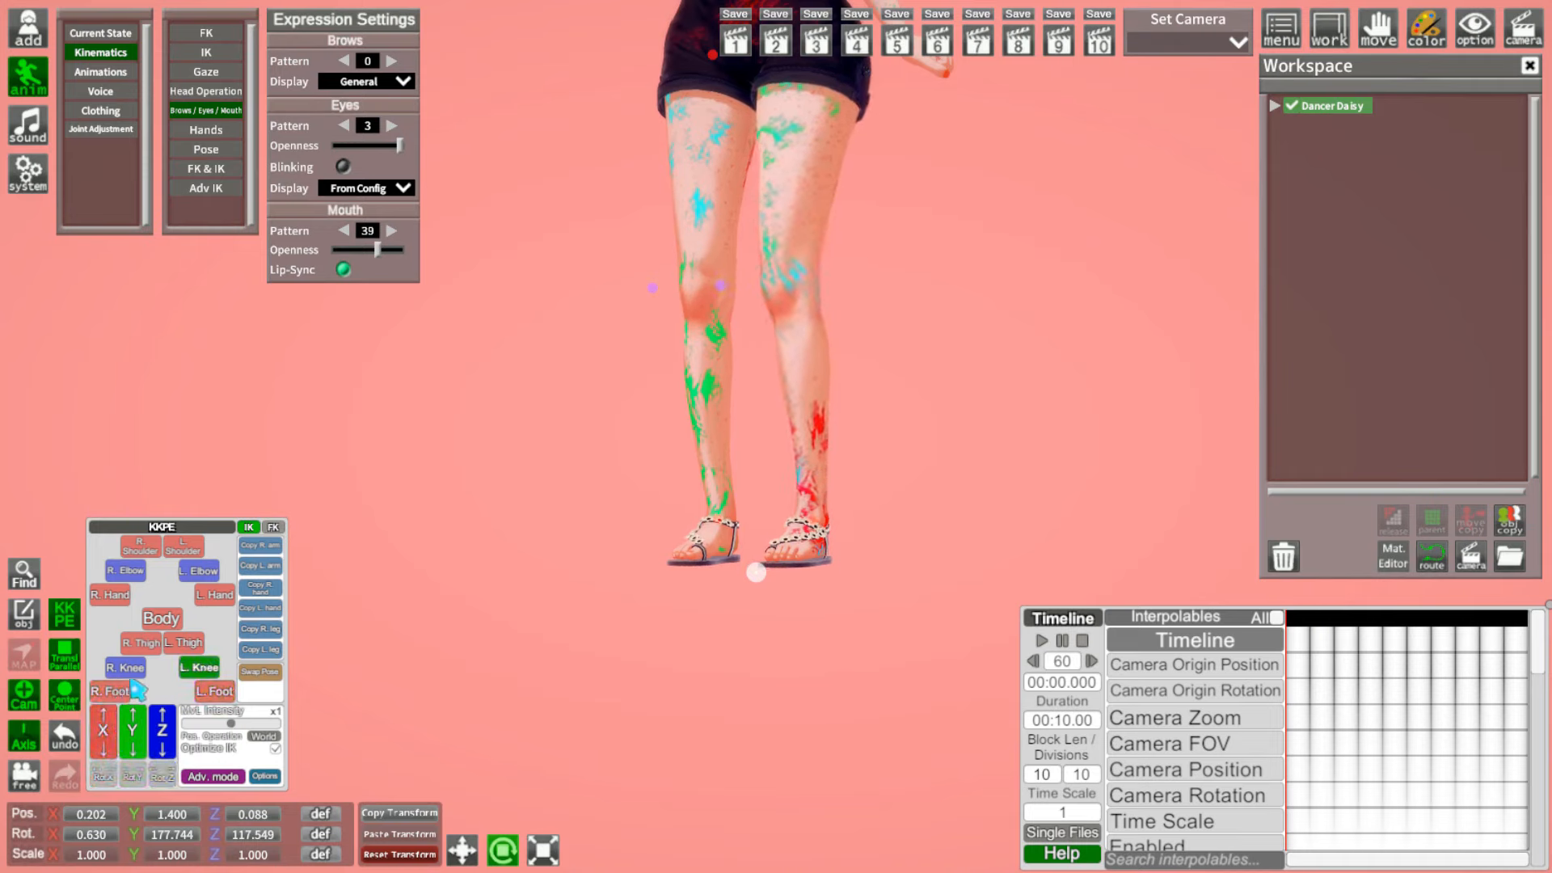
middle_click_drag(1116, 146, 1115, 218)
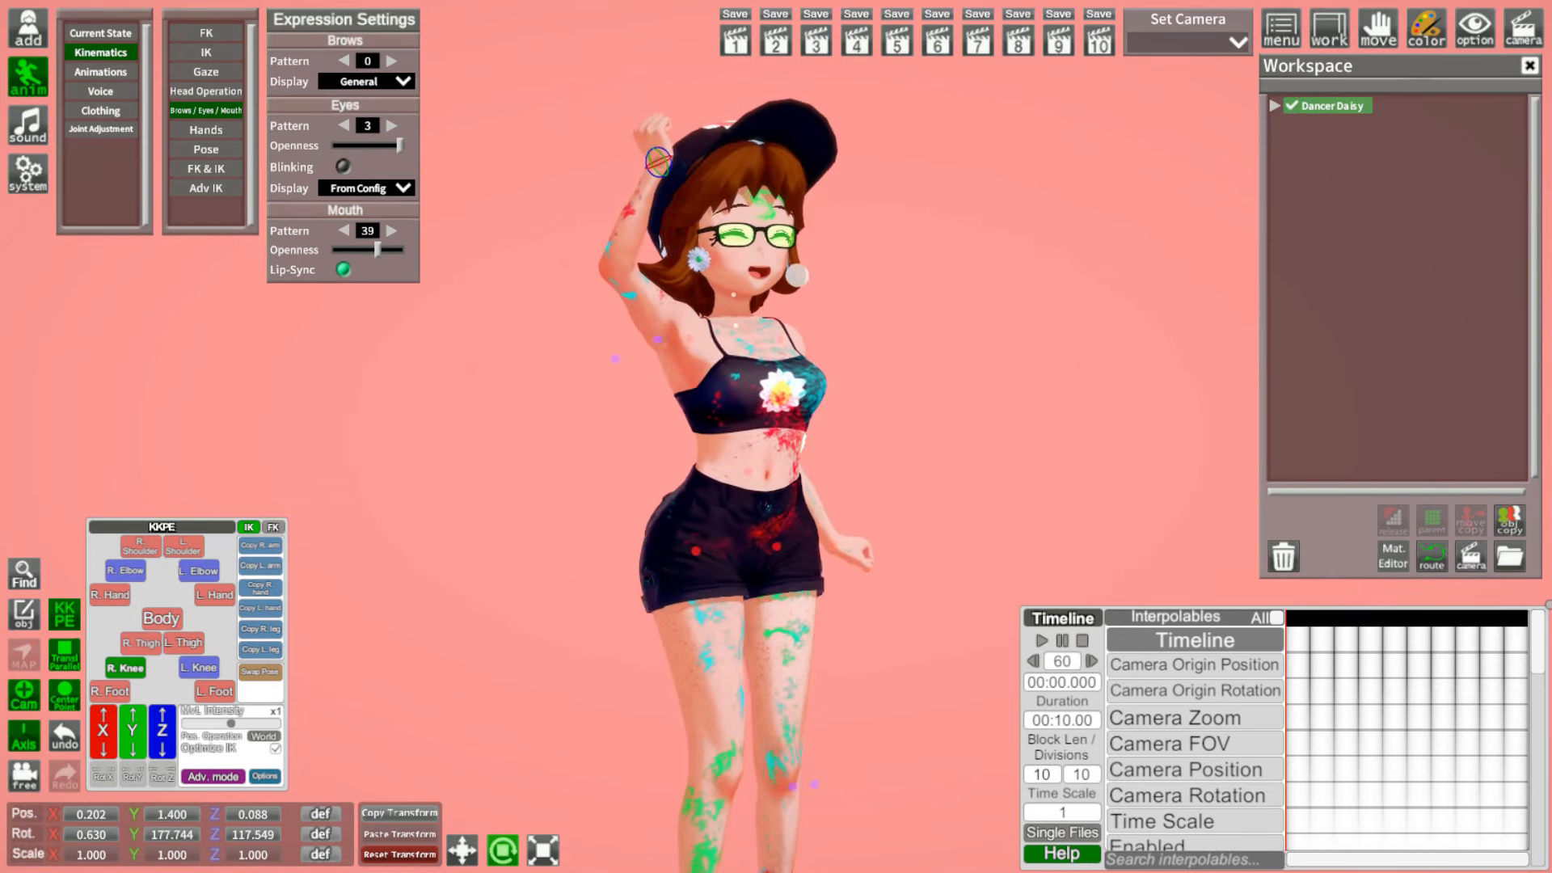
scroll(1025, 361, "down", 5)
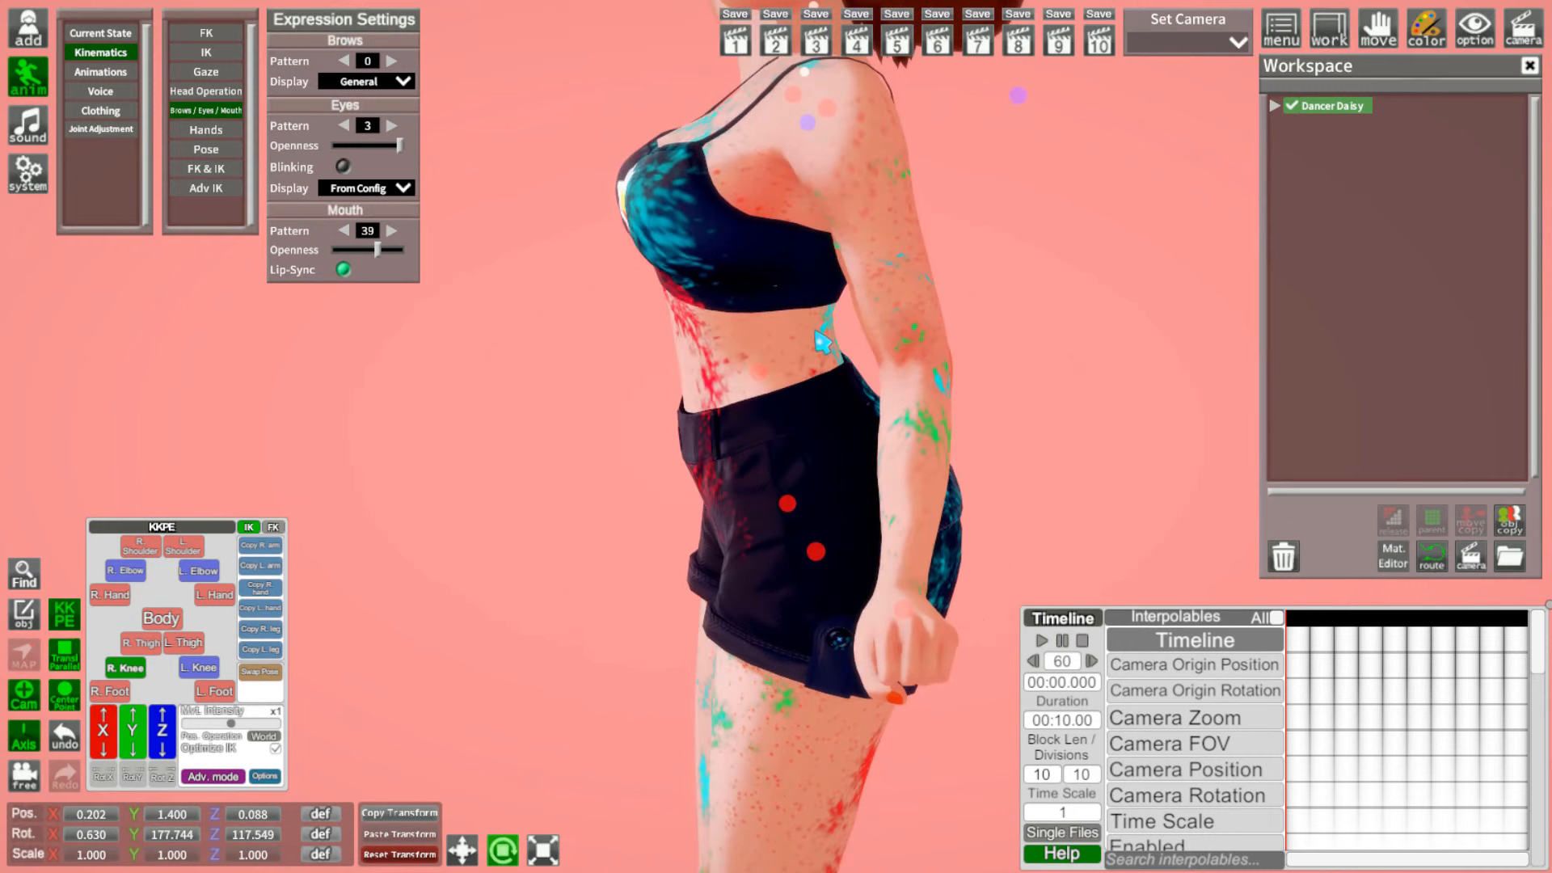
Step: Examine the raised fist, face, torso and lowered left arm of the pose from several angles
left_click_drag(815, 331, 914, 591)
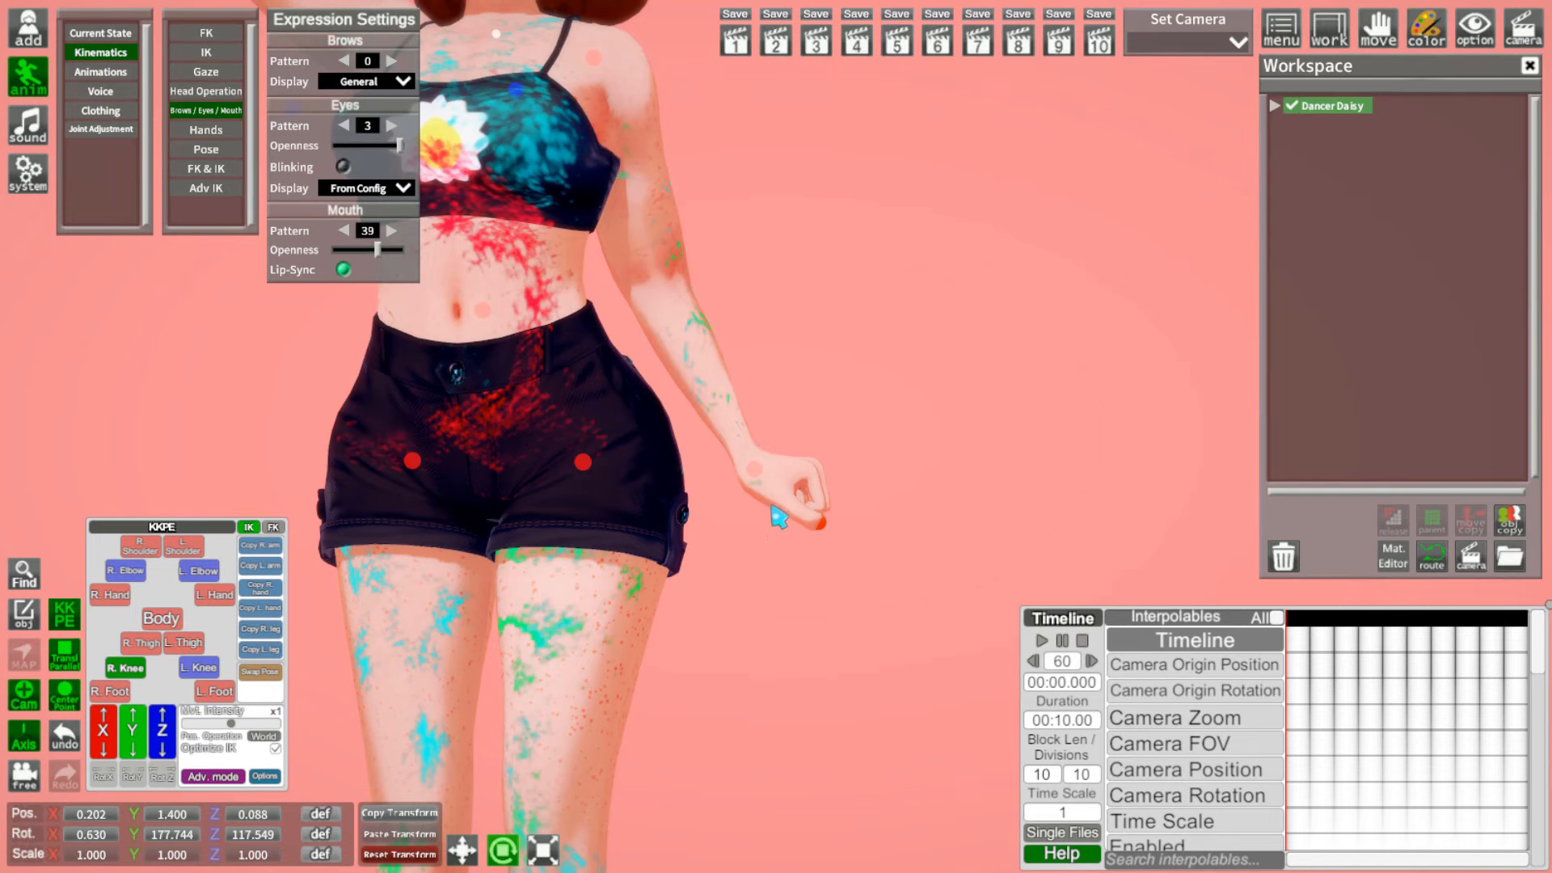
middle_click_drag(770, 396, 843, 600)
middle_click_drag(800, 487, 1101, 741)
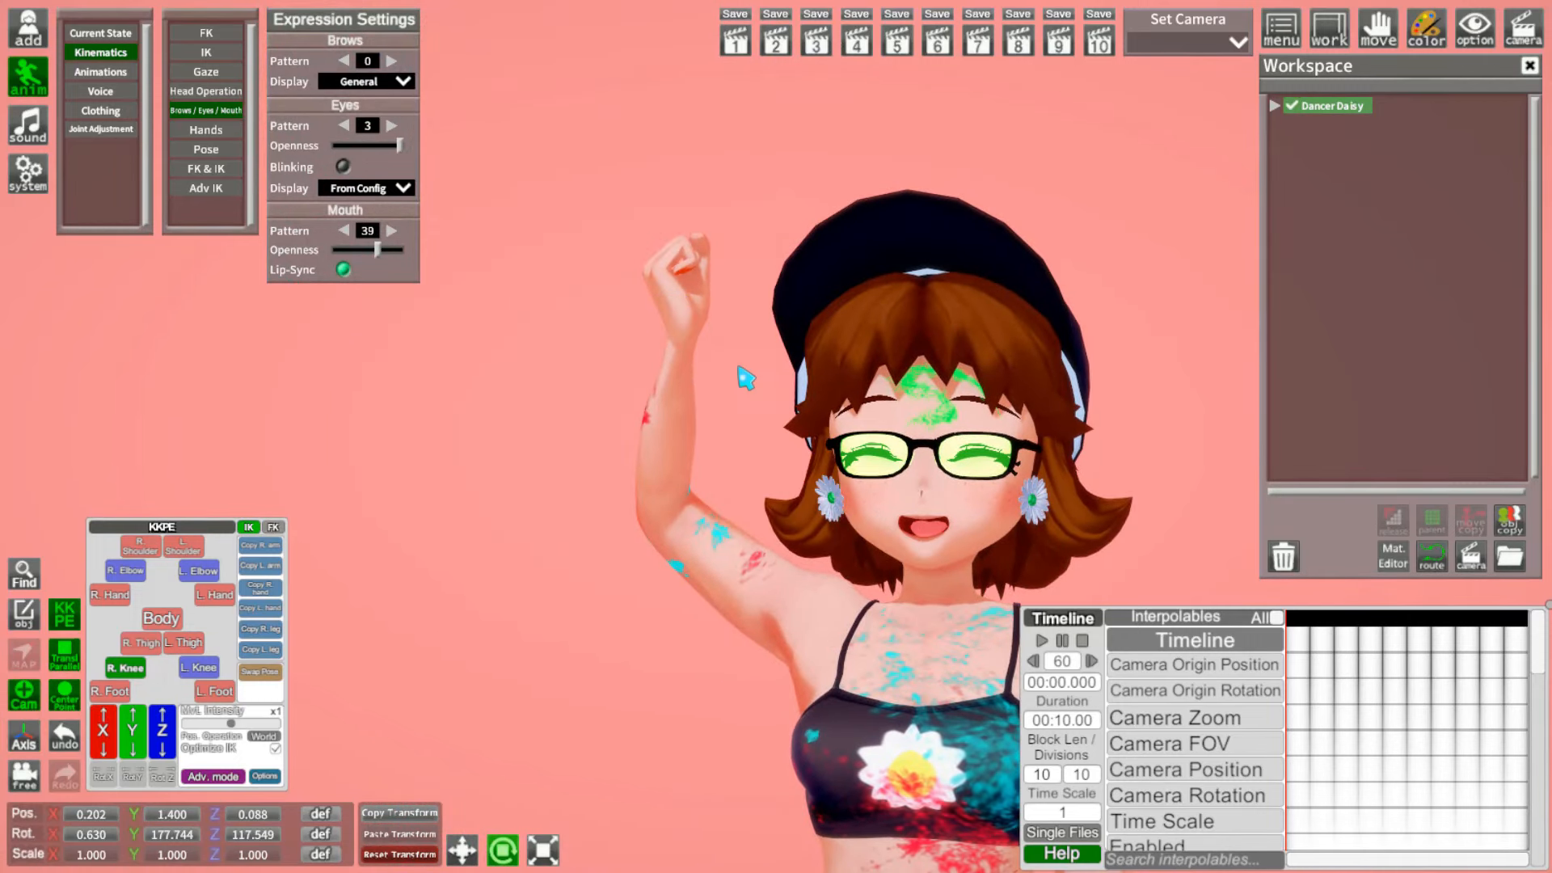
right_click_drag(743, 365, 702, 287)
left_click_drag(702, 287, 646, 236)
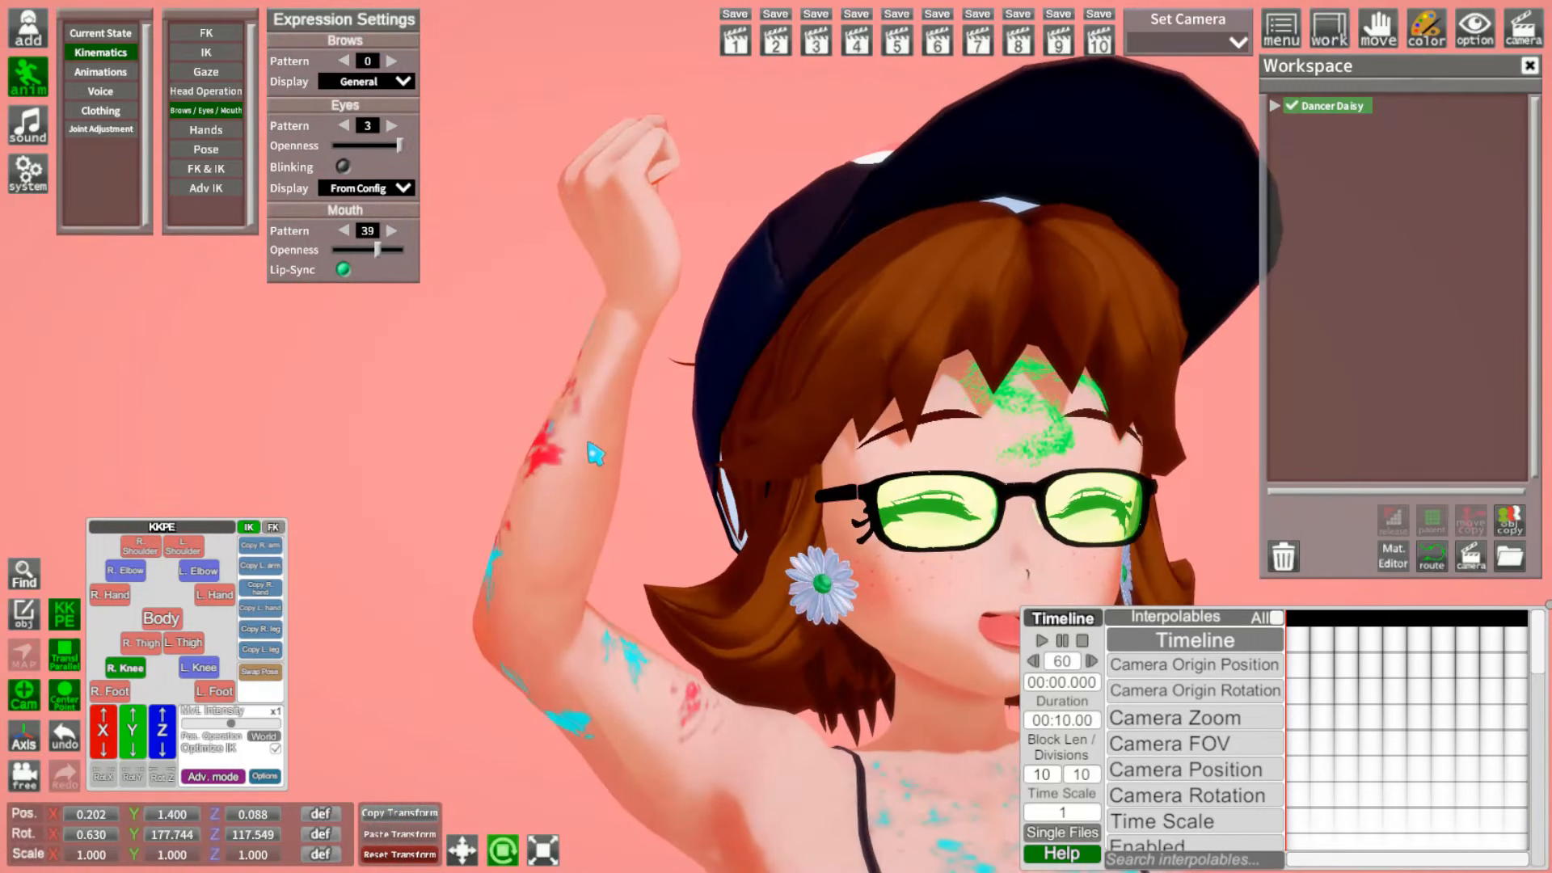
middle_click_drag(752, 614, 701, 453)
right_click_drag(702, 453, 686, 531)
middle_click_drag(686, 530, 693, 509)
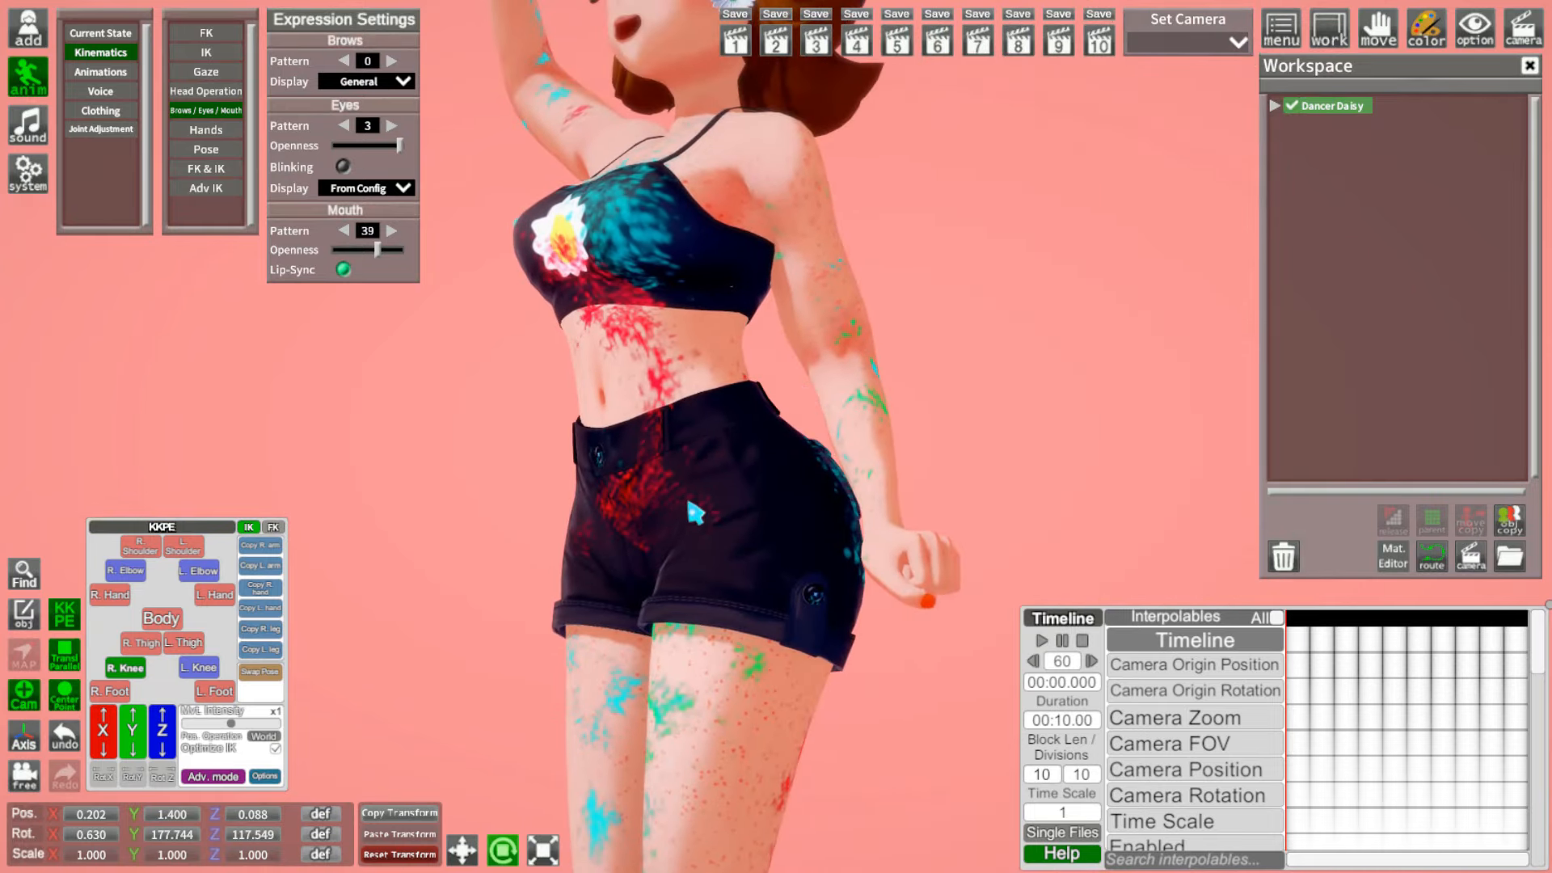
left_click_drag(693, 509, 660, 497)
middle_click_drag(661, 497, 712, 490)
right_click_drag(712, 490, 791, 435)
key("j")
middle_click_drag(641, 373, 702, 367)
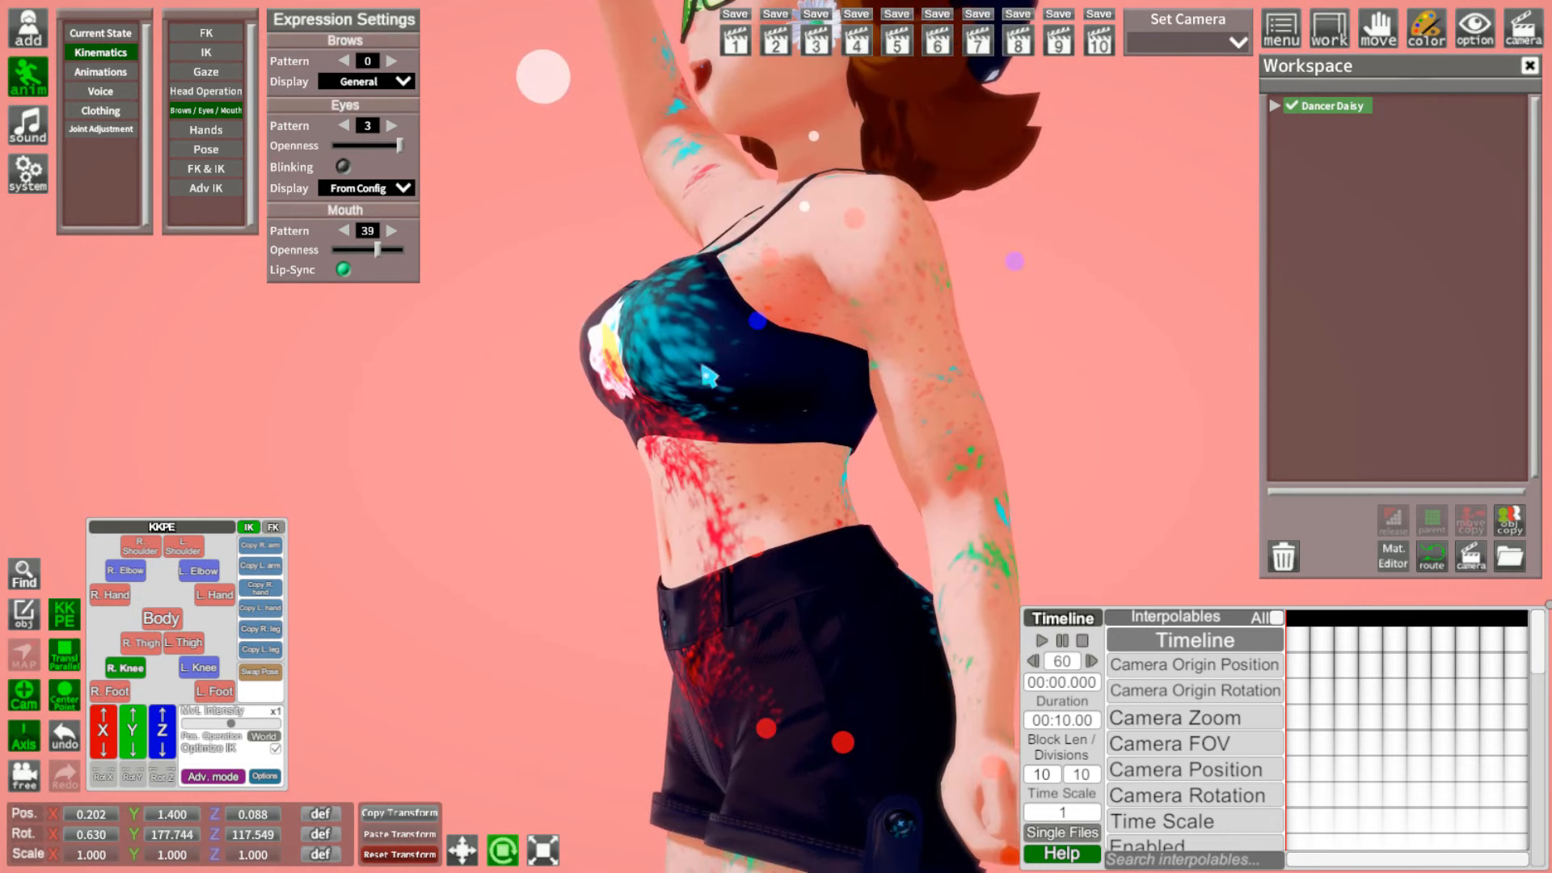
middle_click_drag(760, 658, 760, 394)
left_click_drag(871, 383, 1043, 401)
middle_click_drag(910, 776, 750, 423)
right_click_drag(749, 423, 798, 681)
left_click_drag(798, 485, 704, 487)
right_click_drag(703, 487, 817, 558)
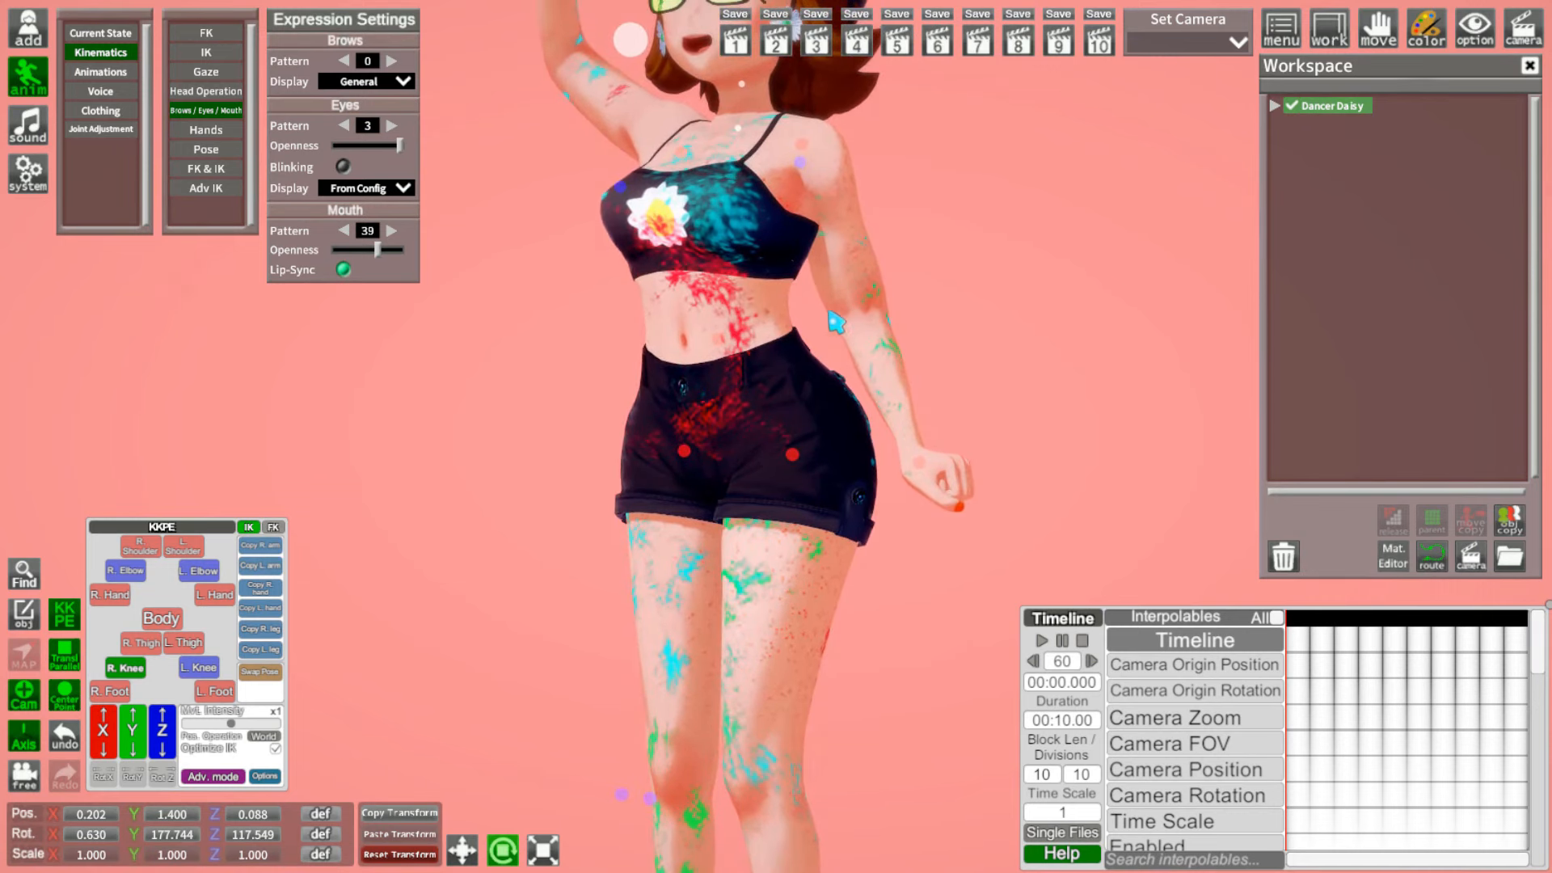
Step: Tilt the character's head by rotating its node to about 9.175 on X
right_click_drag(845, 683, 805, 380)
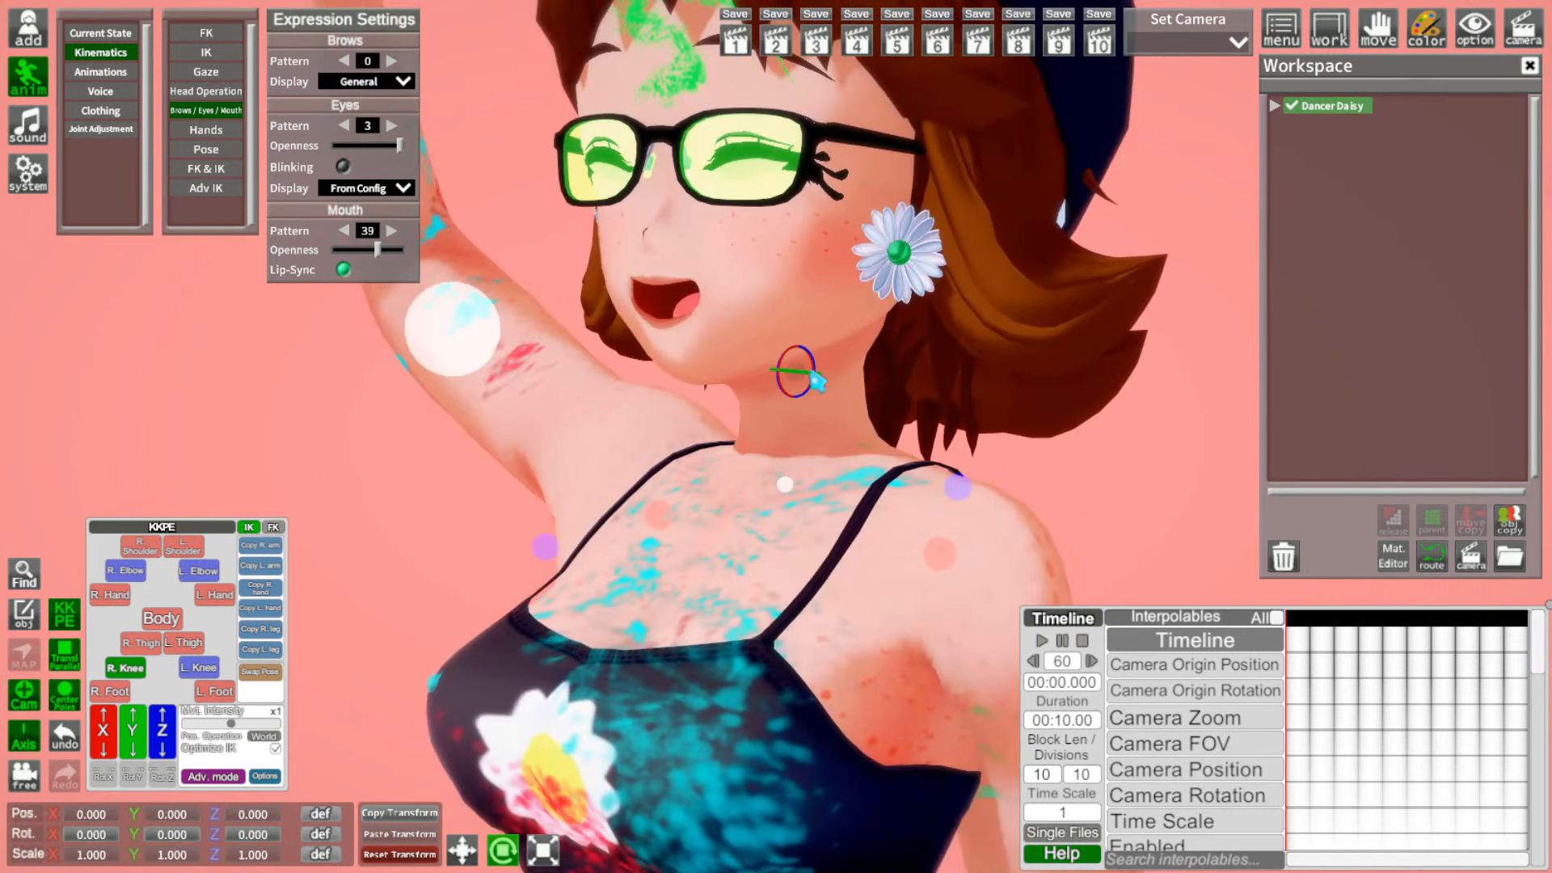
left_click_drag(790, 367, 780, 364)
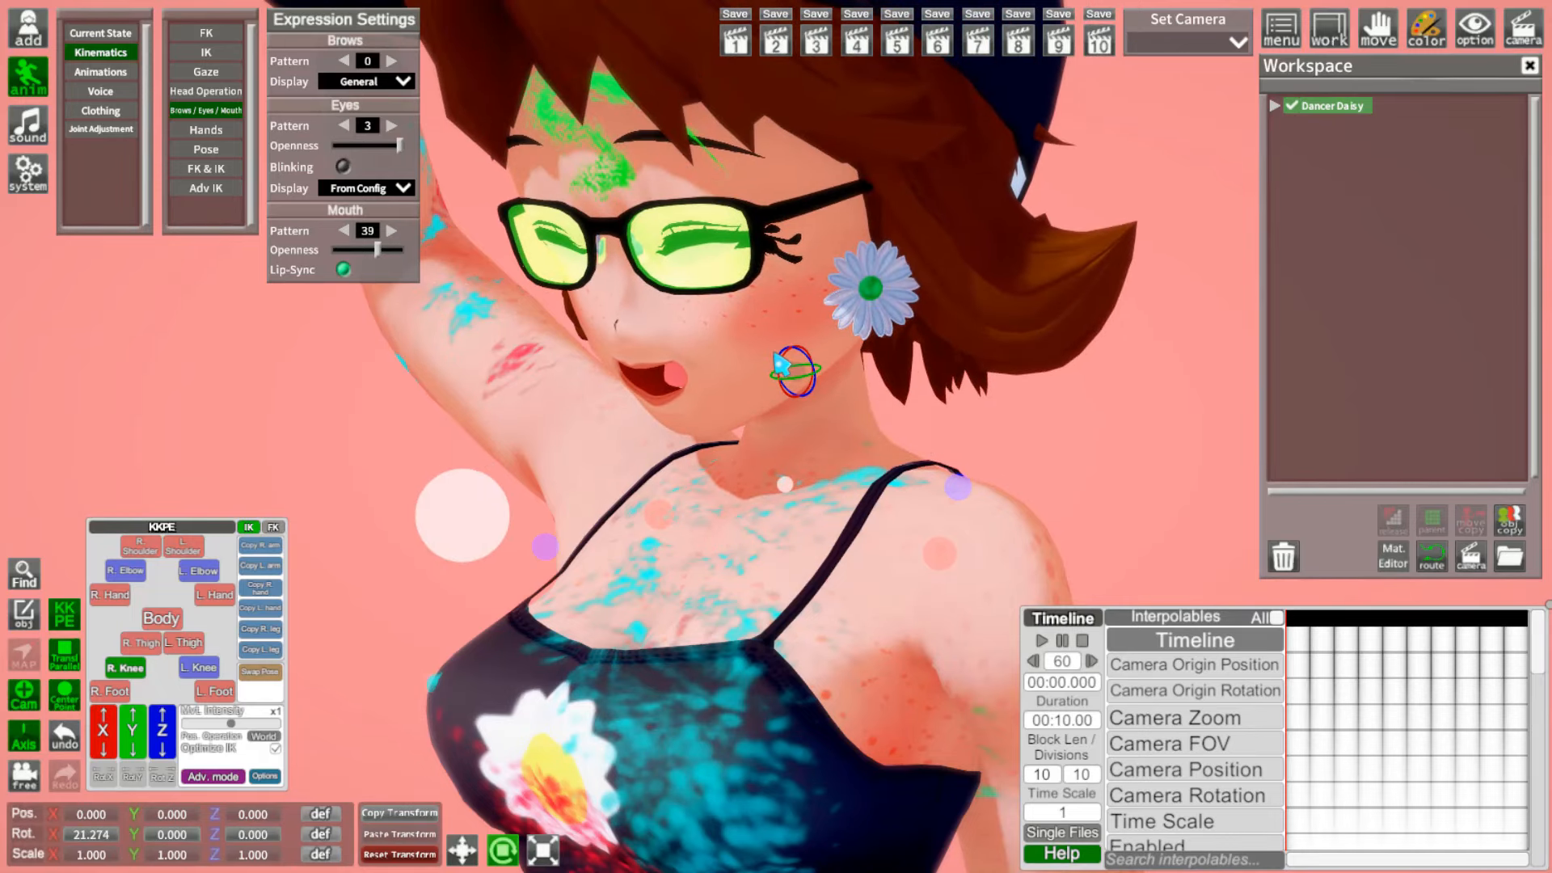
mouse_move(495, 541)
right_mouse_down()
mouse_move(404, 534)
mouse_move(502, 525)
right_mouse_up()
mouse_move(624, 488)
left_mouse_down()
mouse_move(776, 501)
mouse_move(721, 462)
left_mouse_up()
key("ctrl+z")
right_click_drag(721, 462, 776, 509)
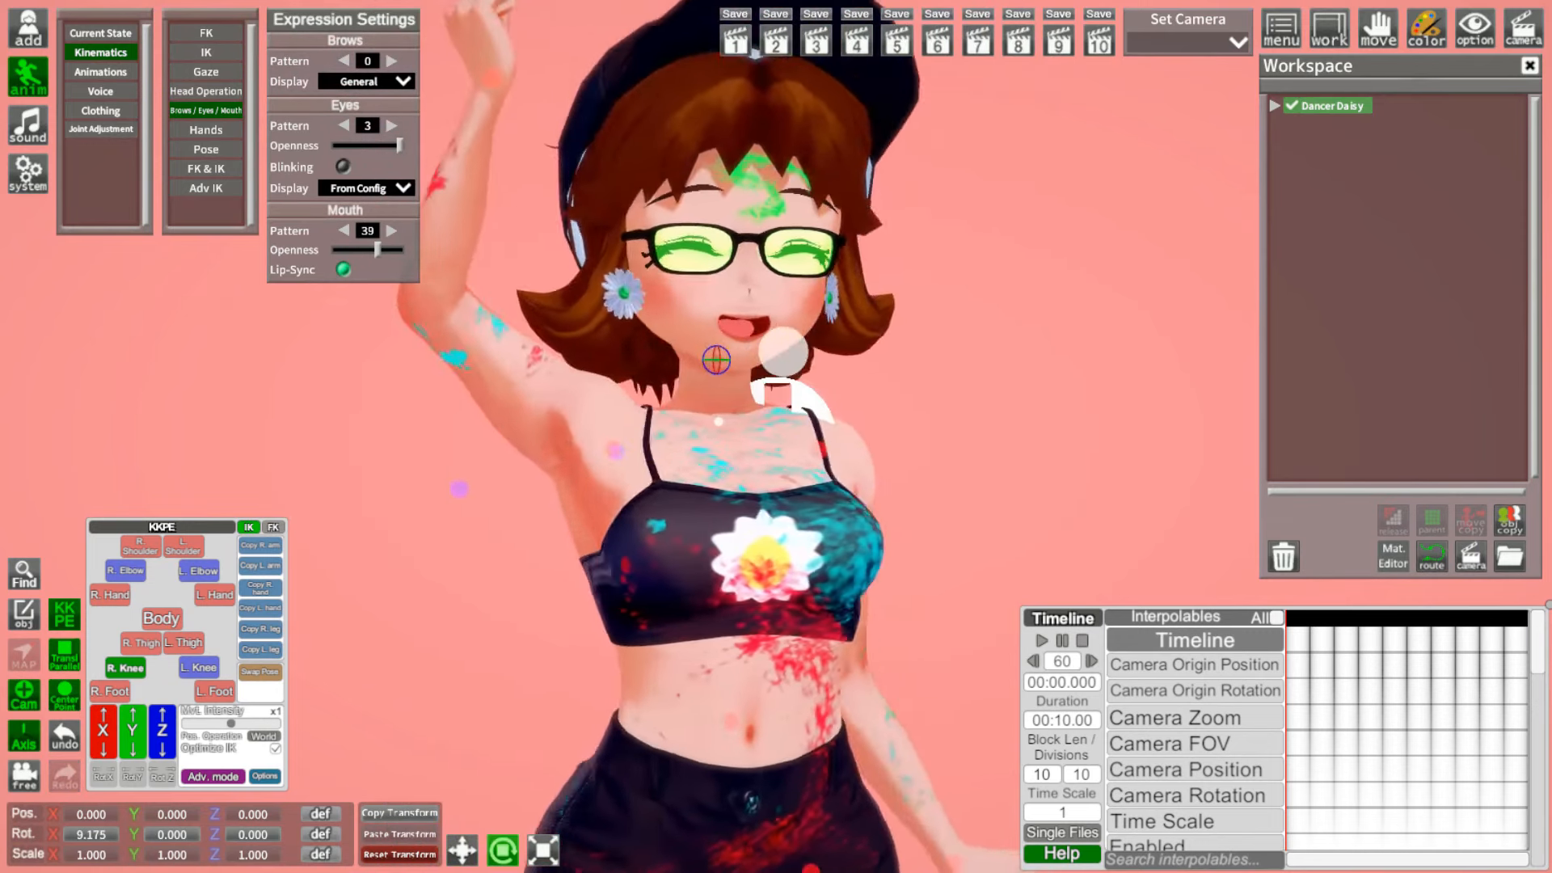
Step: Examine the pose from head to feet and the Selected GuideObject entries among the Timeline's interpolables
left_click_drag(1215, 443, 1318, 446)
middle_click_drag(1215, 443, 1140, 456)
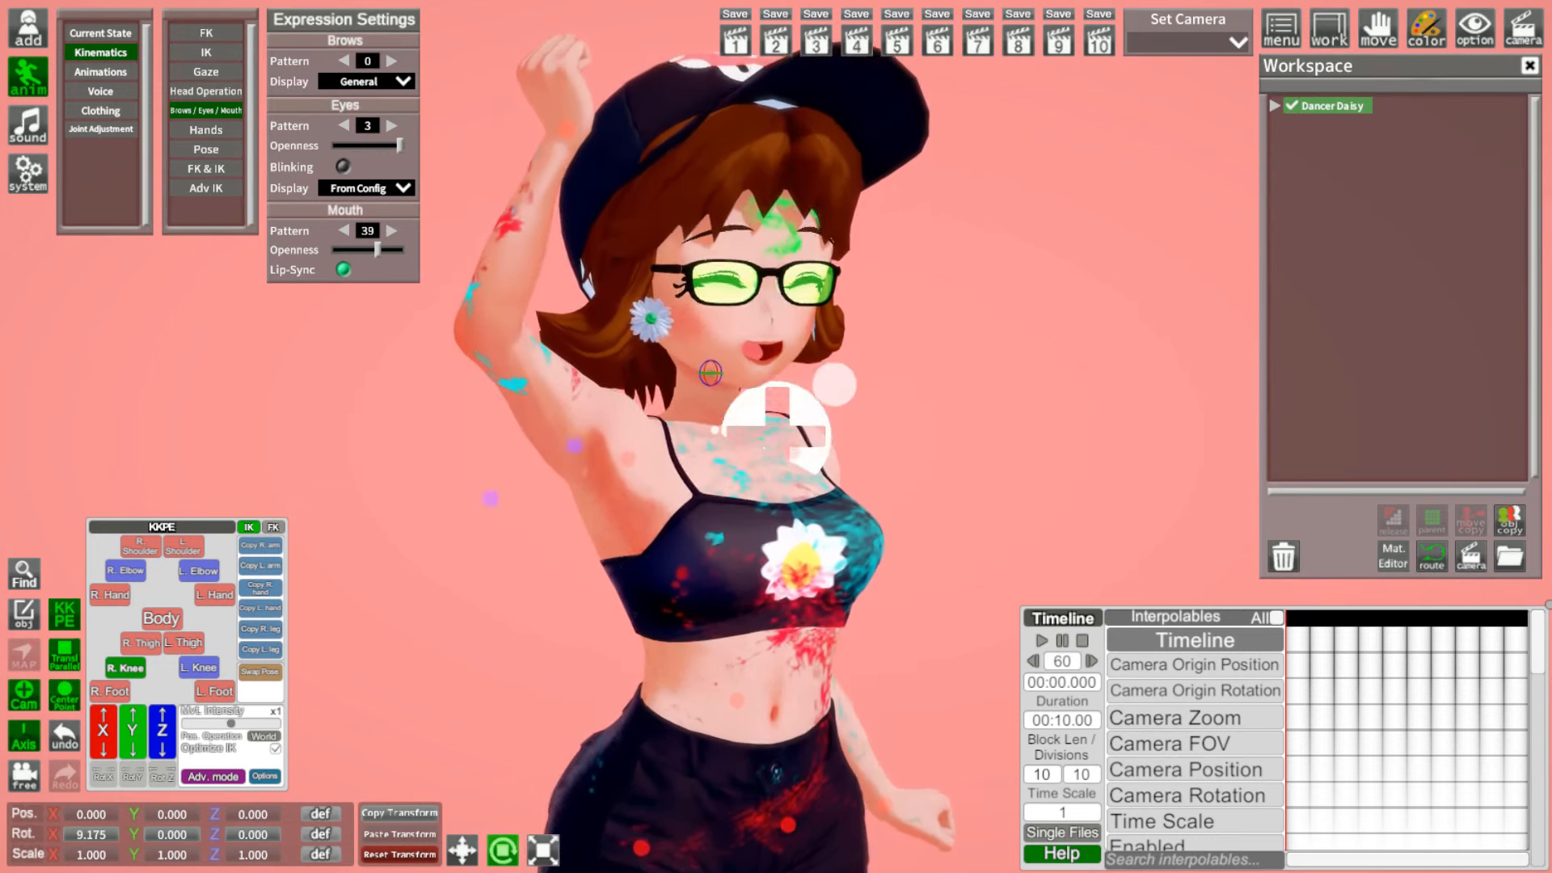
left_click_drag(1116, 428, 982, 429)
right_click_drag(1009, 422, 982, 453)
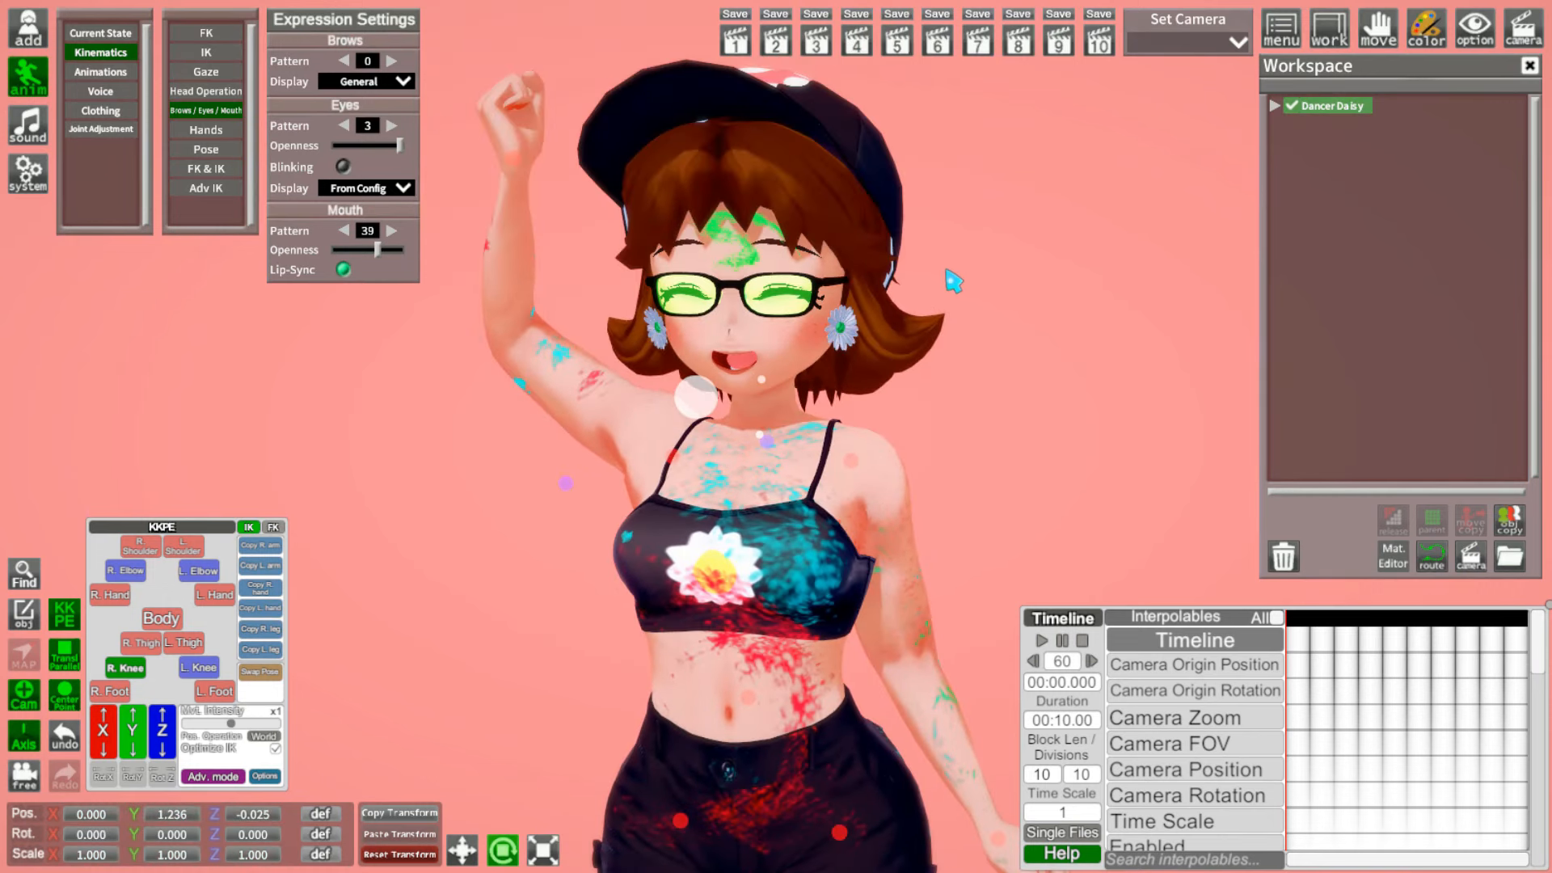
scroll(1414, 717, "down", 3)
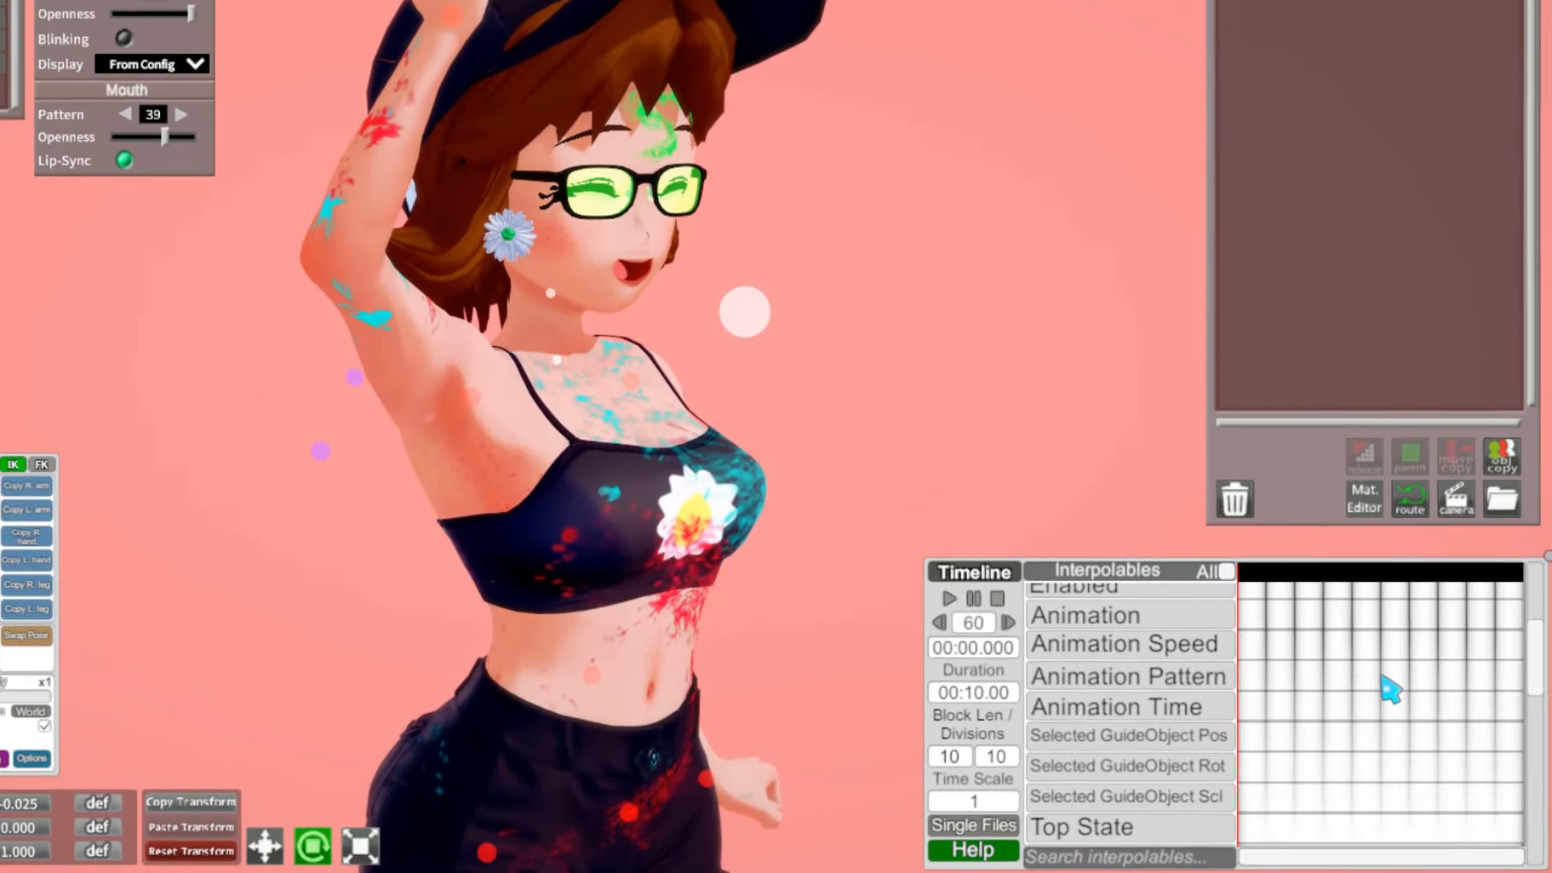
scroll(1382, 679, "down", 1)
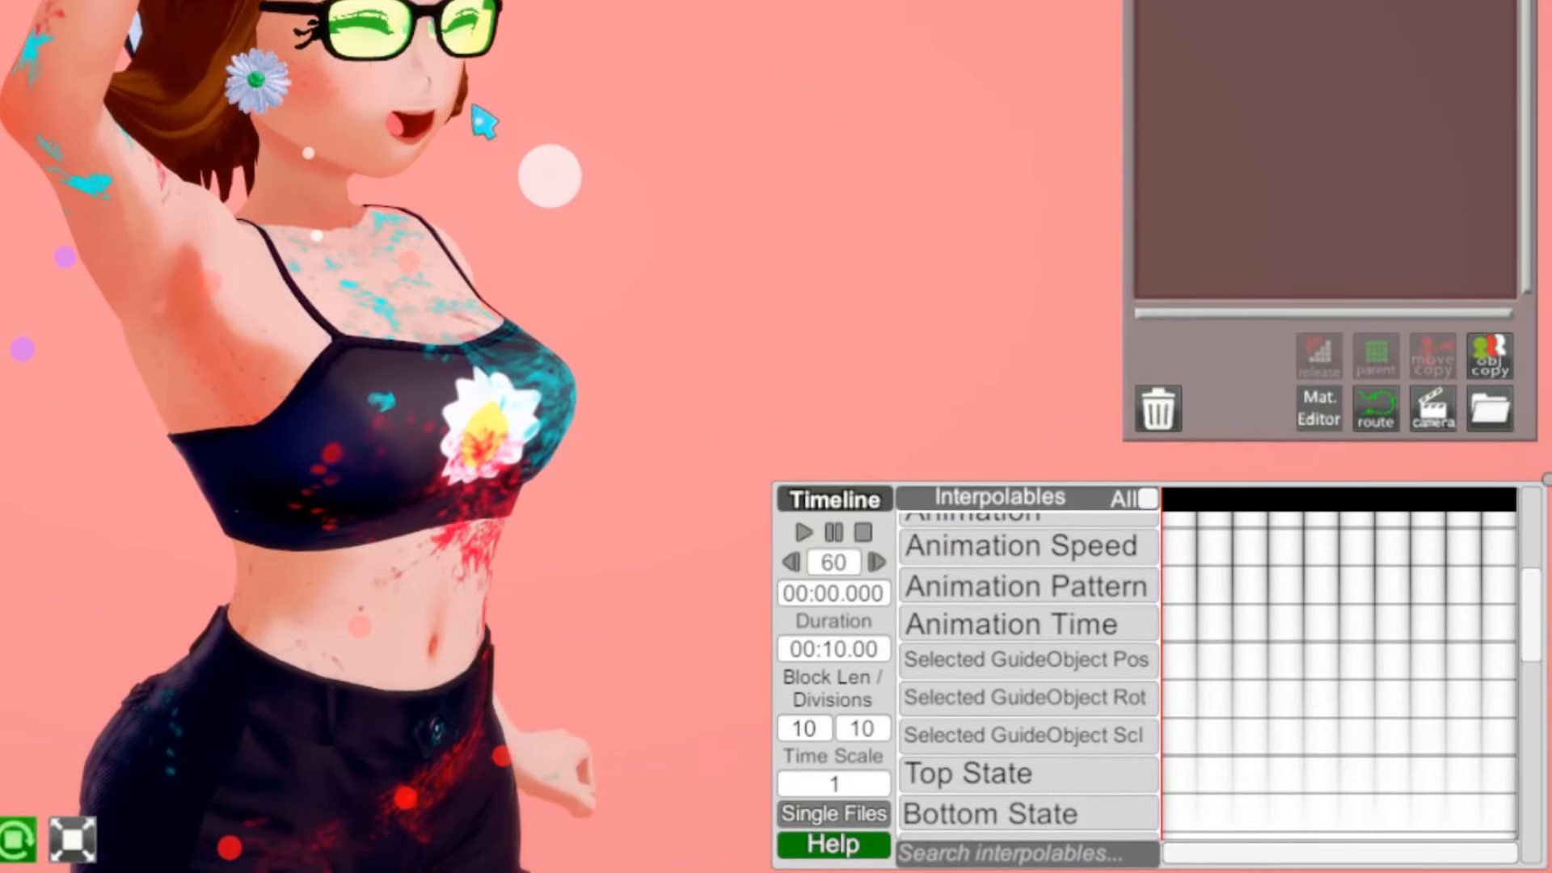
mouse_move(967, 309)
left_mouse_down()
mouse_move(930, 309)
mouse_move(929, 205)
left_mouse_up()
right_click_drag(347, 153, 349, 351)
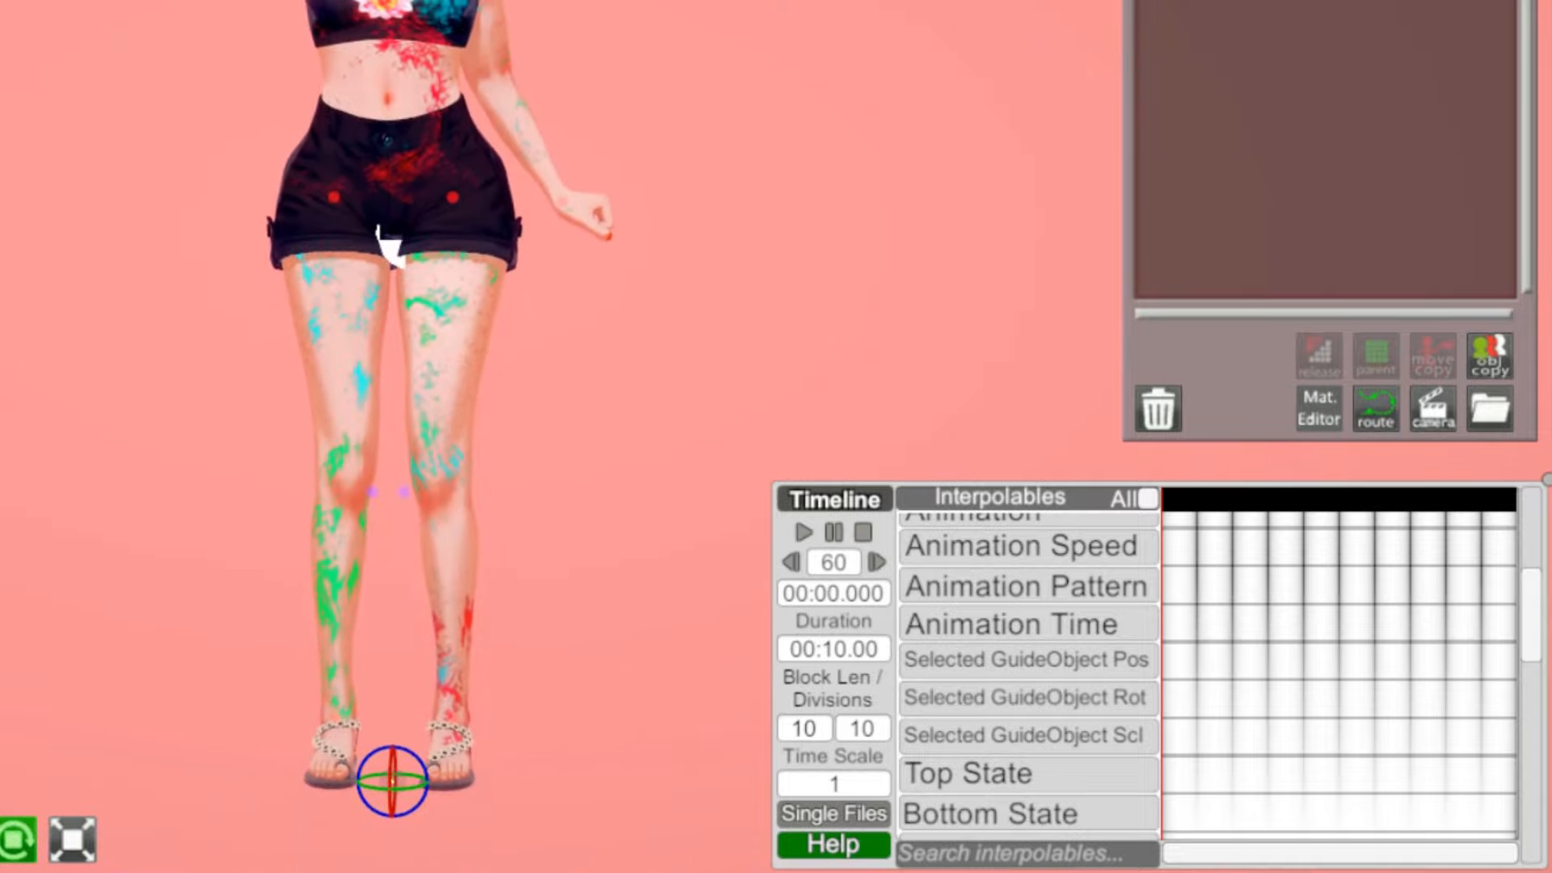
left_click_drag(349, 352, 275, 352)
right_click_drag(686, 172, 447, 297)
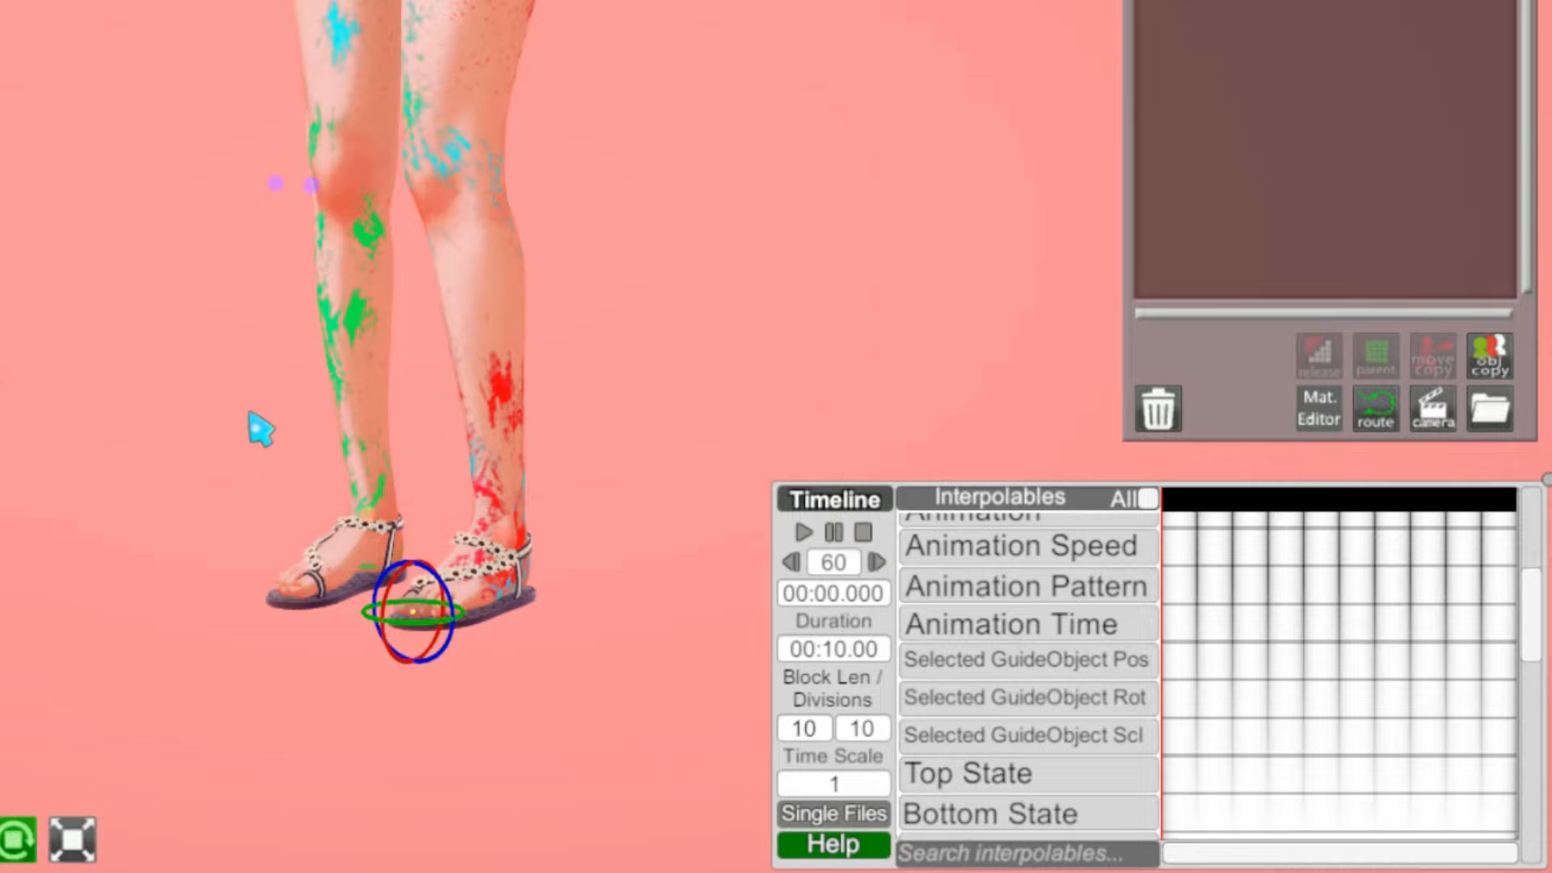
Step: Select the left hand's IK node for moving and look through the Timeline's interpolables
mouse_move(678, 257)
right_mouse_down()
mouse_move(683, 230)
mouse_move(639, 154)
mouse_move(675, 76)
mouse_move(647, 65)
mouse_move(643, 145)
mouse_move(524, 386)
right_mouse_up()
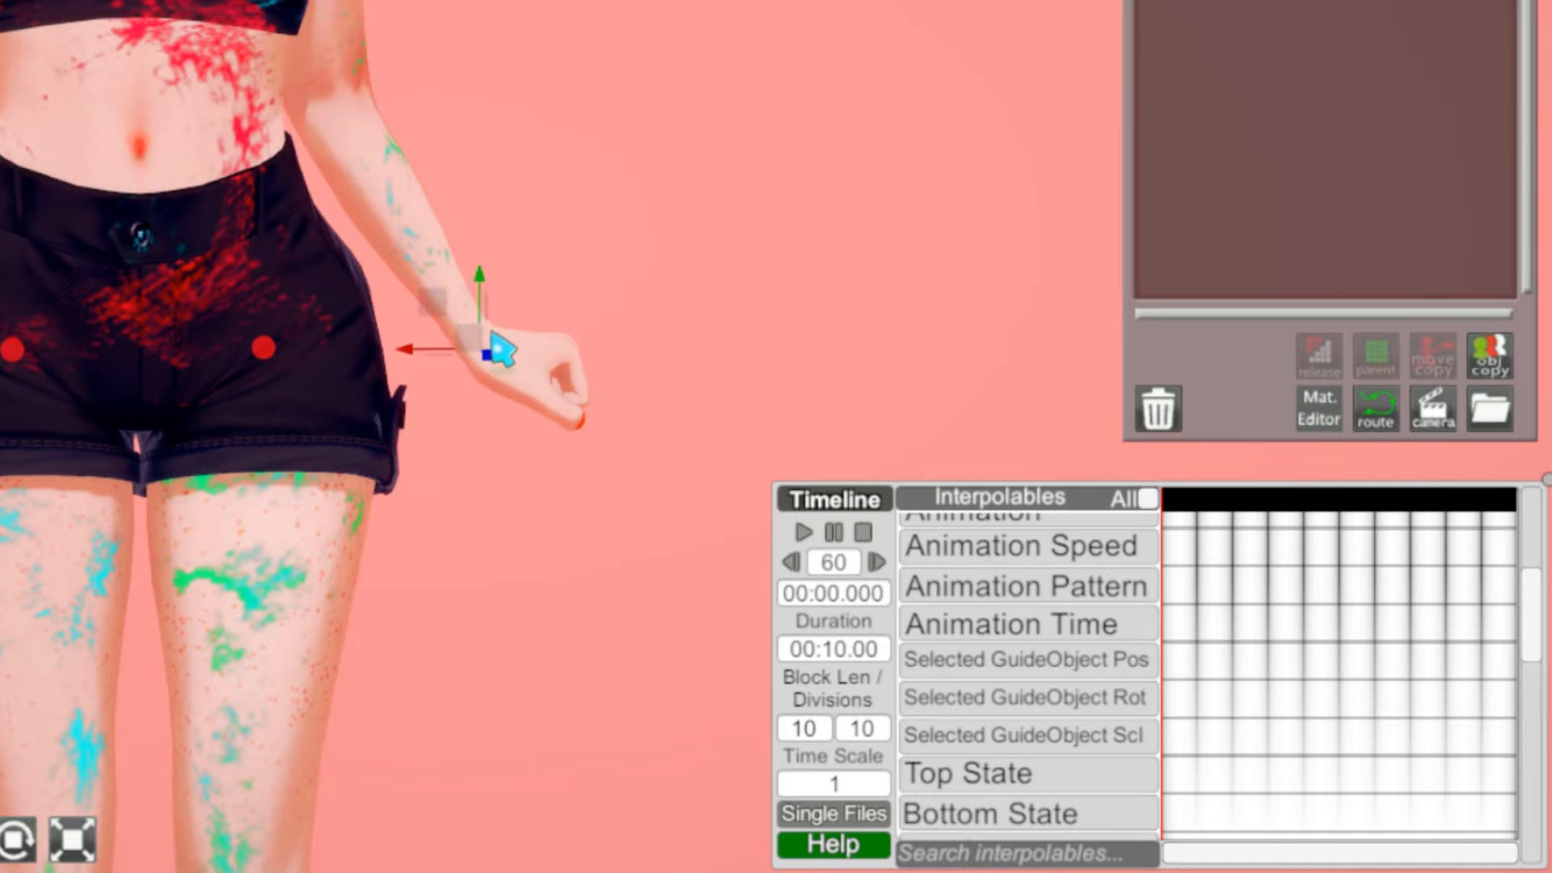
left_click_drag(500, 333, 761, 346)
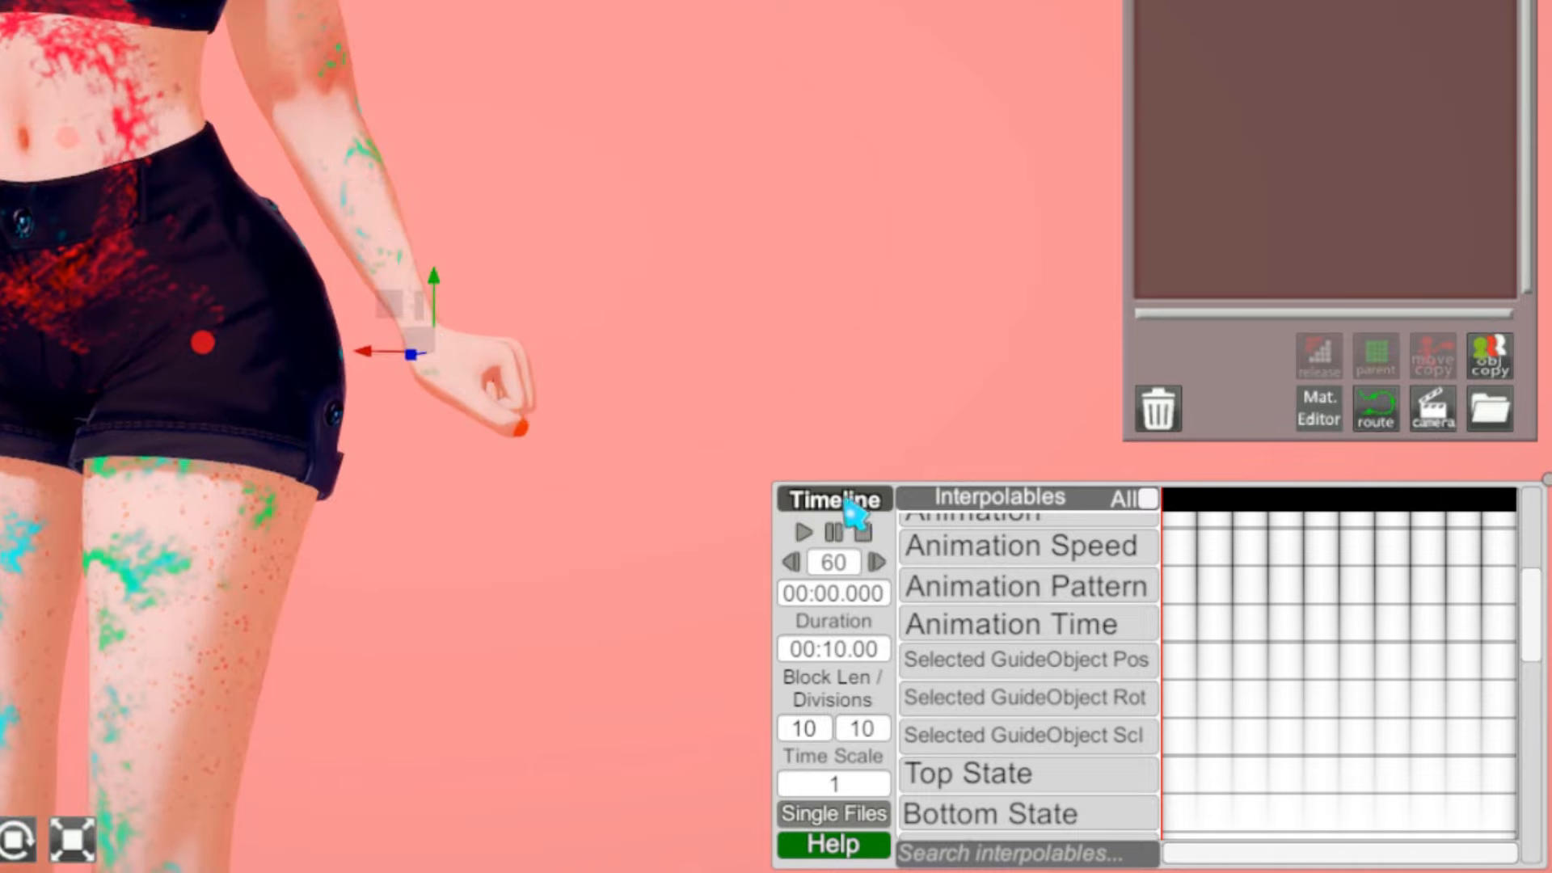
scroll(1235, 636, "up", 3)
scroll(1254, 647, "down", 4)
scroll(1272, 658, "up", 1)
scroll(1182, 677, "up", 5)
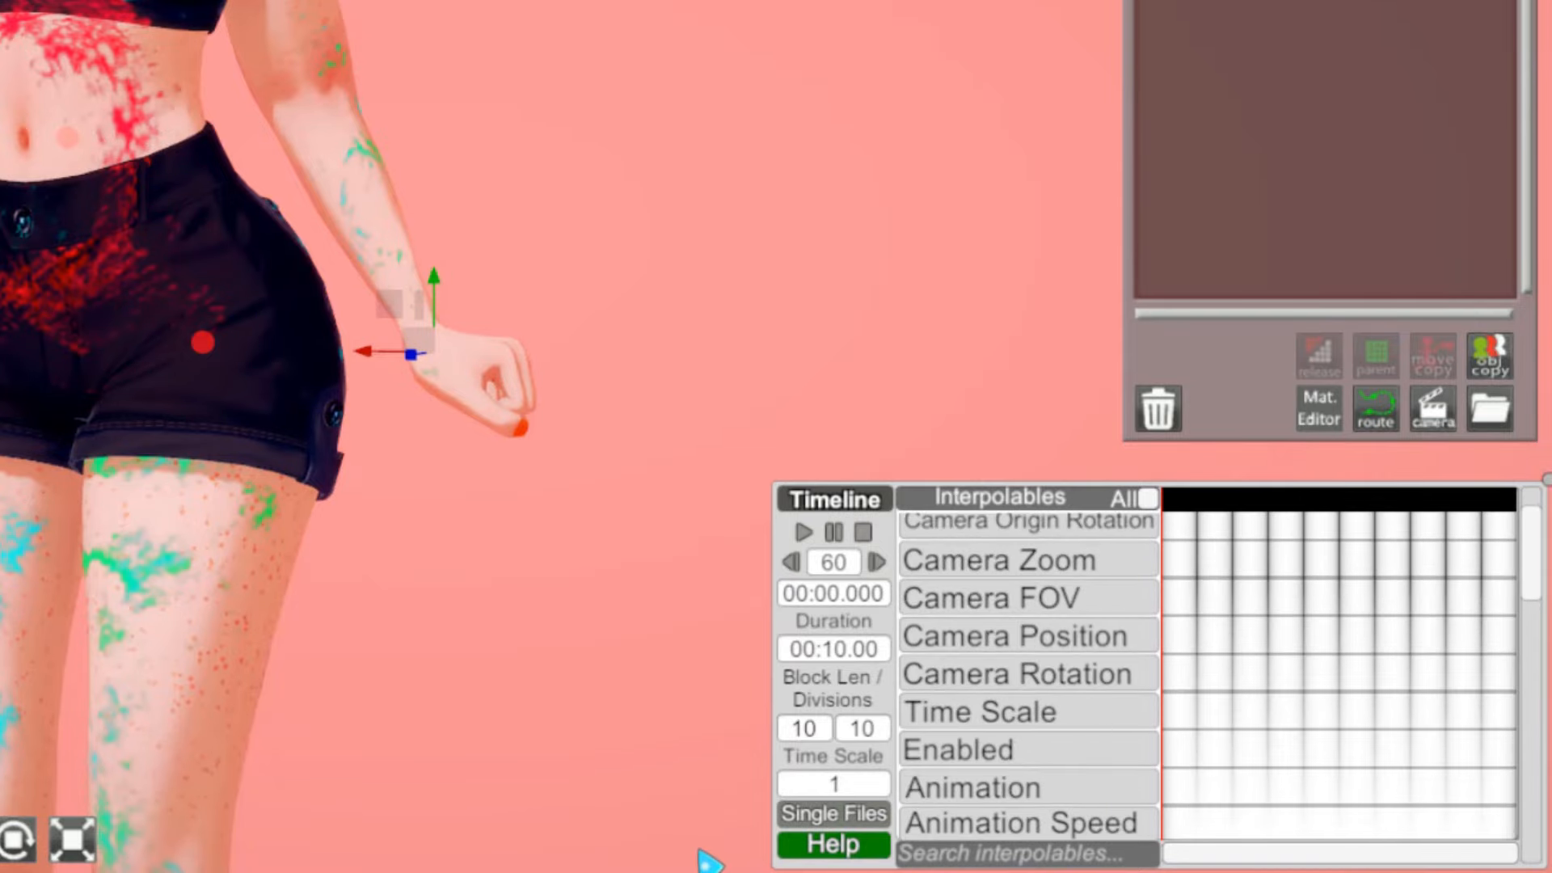
Step: Read the Timeline help text on playback, the cursor, interpolables and keyframes, and close it
left_click(809, 845)
scroll(589, 294, "down", 10)
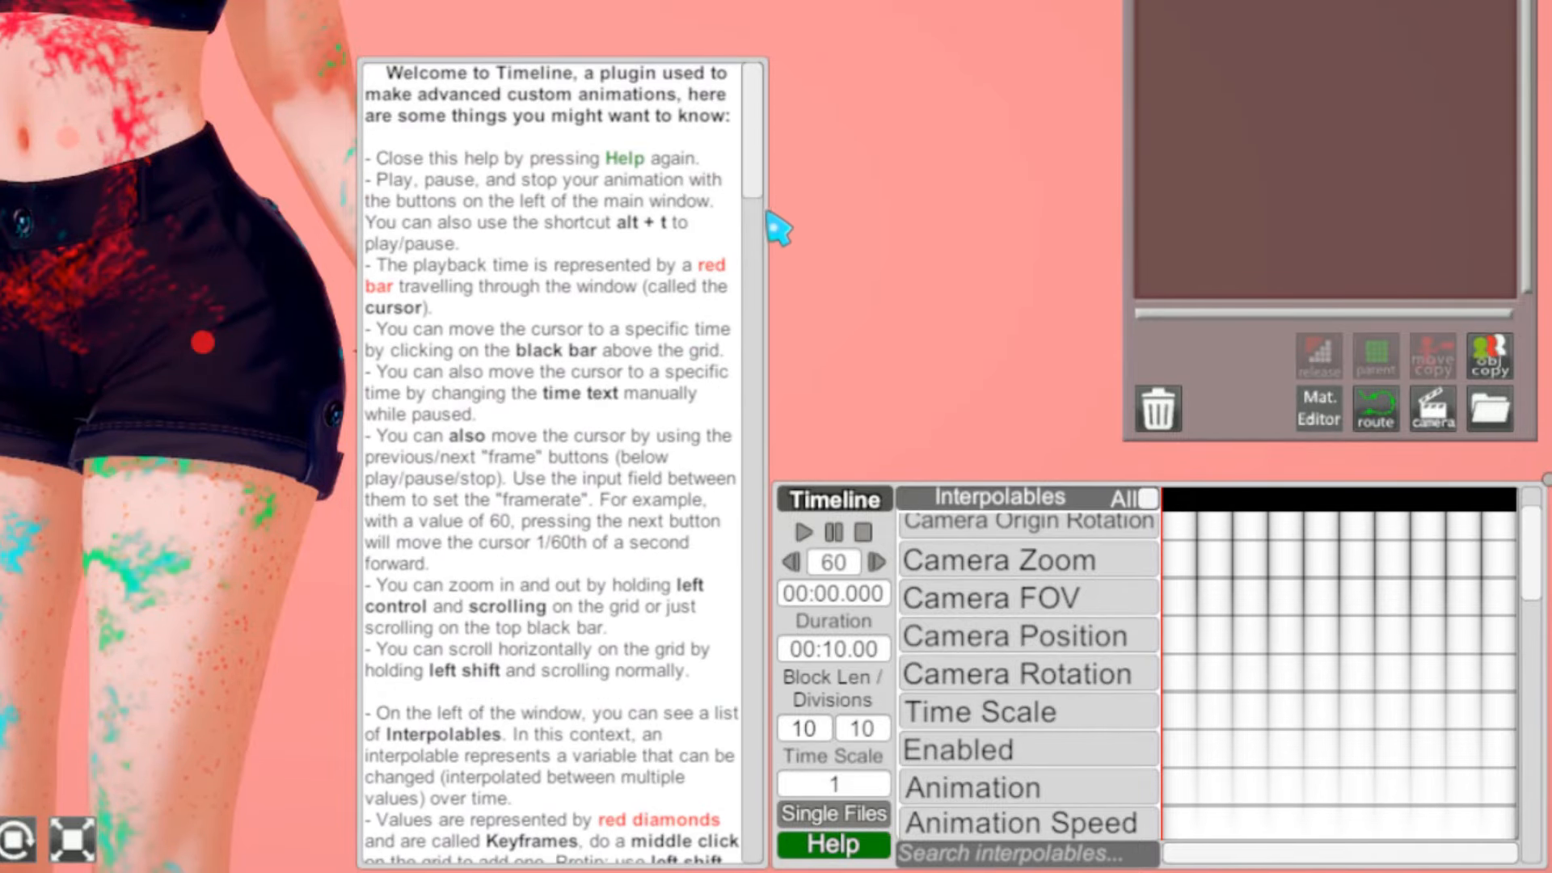
left_click_drag(769, 215, 739, 159)
left_click(837, 853)
Step: Add Timeline keyframes for the left hand node's position and rotation at time 00:00.000
scroll(1287, 707, "down", 3)
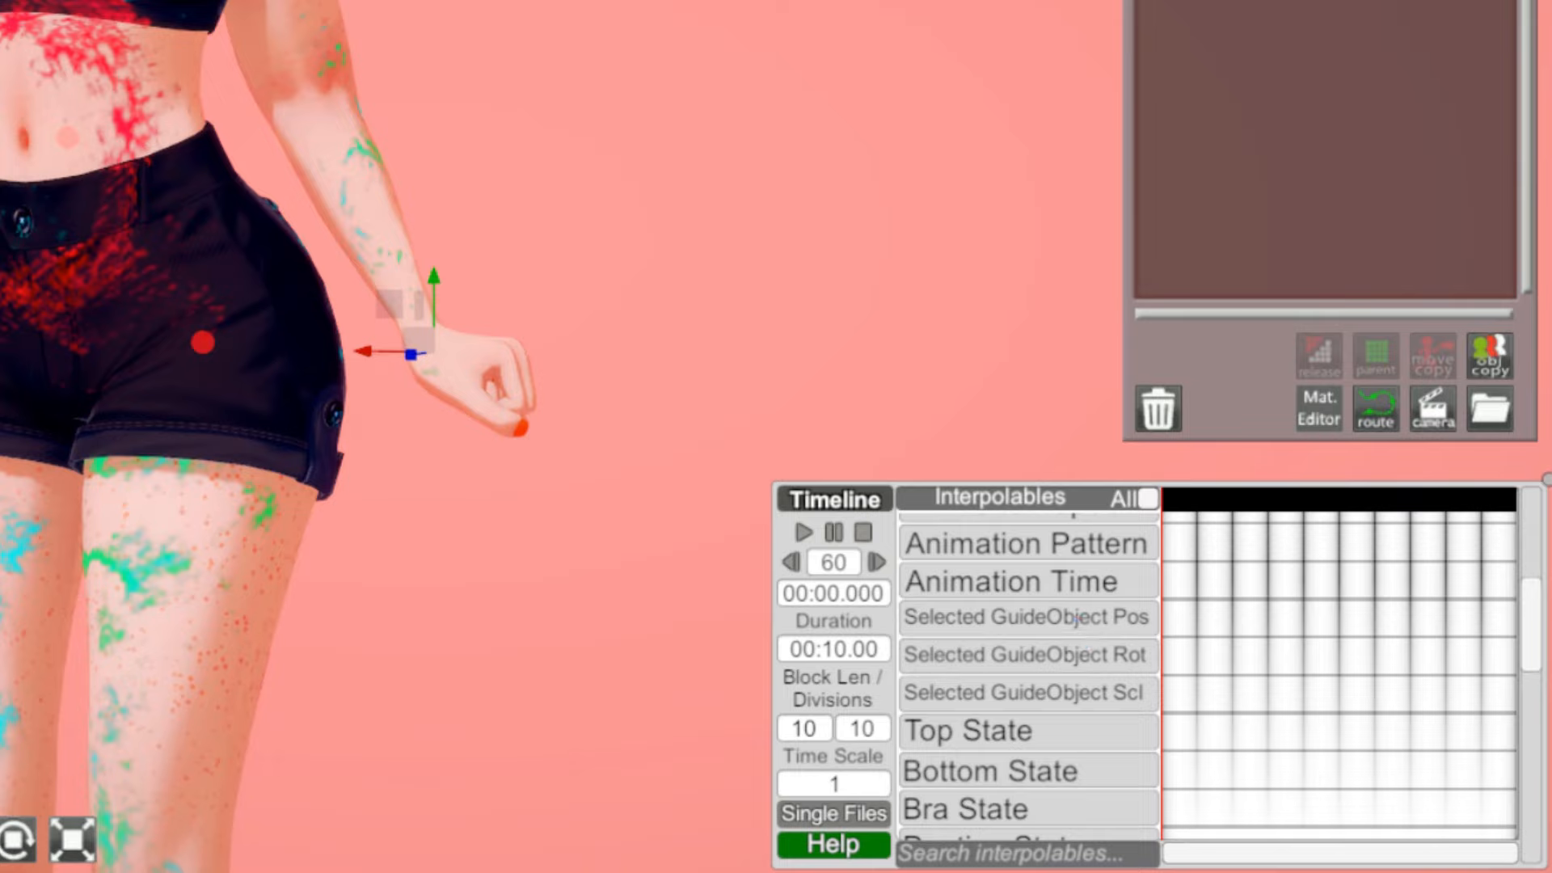
middle_click_drag(415, 233, 939, 668)
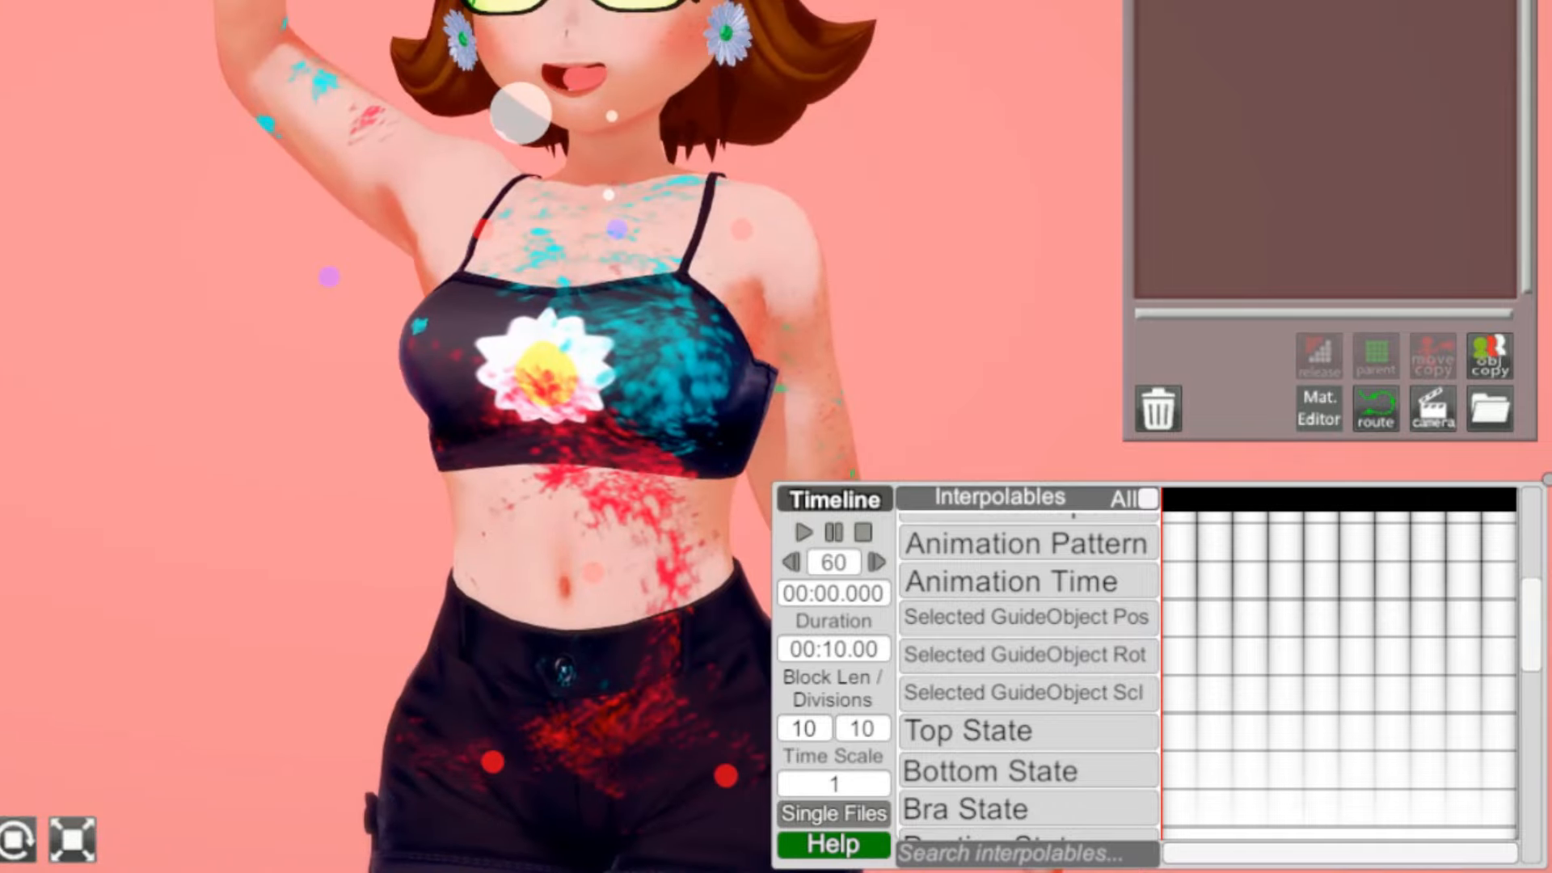
middle_click_drag(922, 4, 1043, 40)
middle_click_drag(870, 180, 827, 224)
left_click(770, 337)
right_click_drag(826, 223, 595, 186)
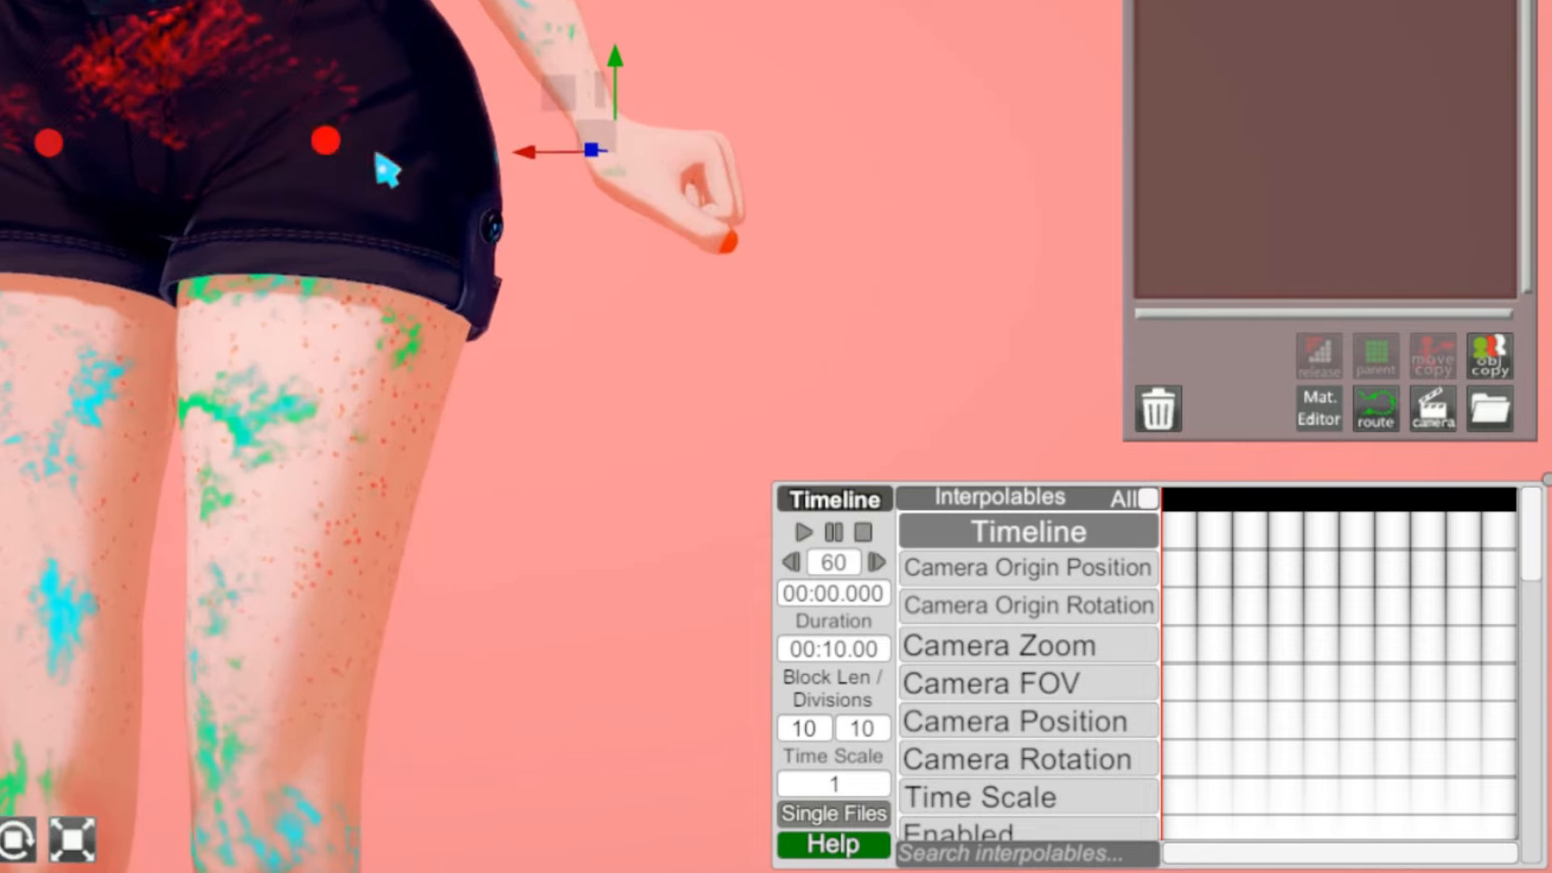
scroll(1120, 526, "down", 3)
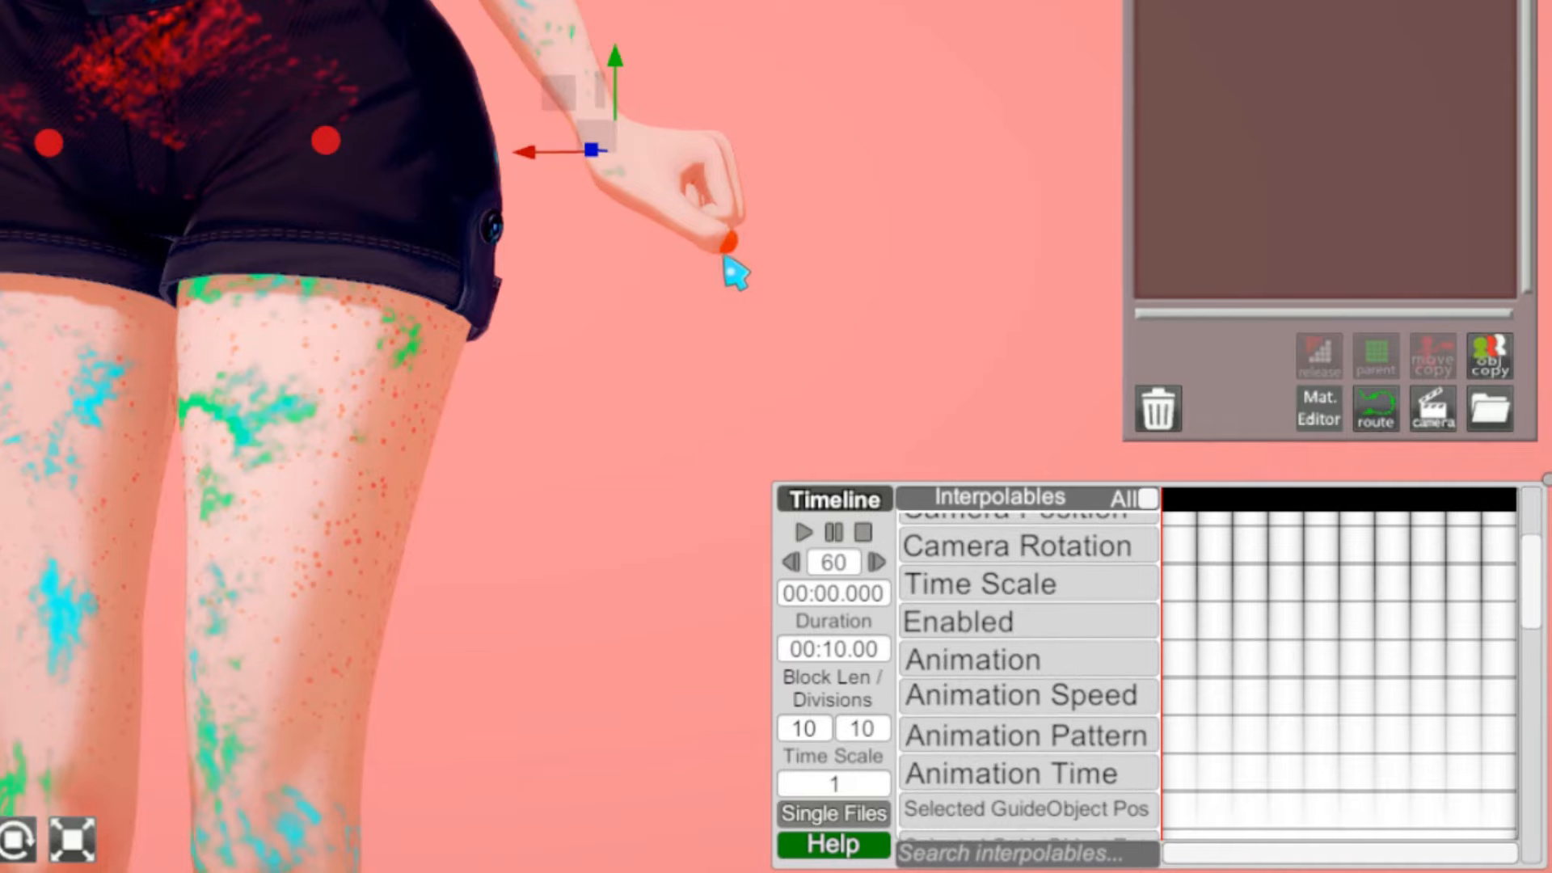
scroll(1375, 728, "down", 3)
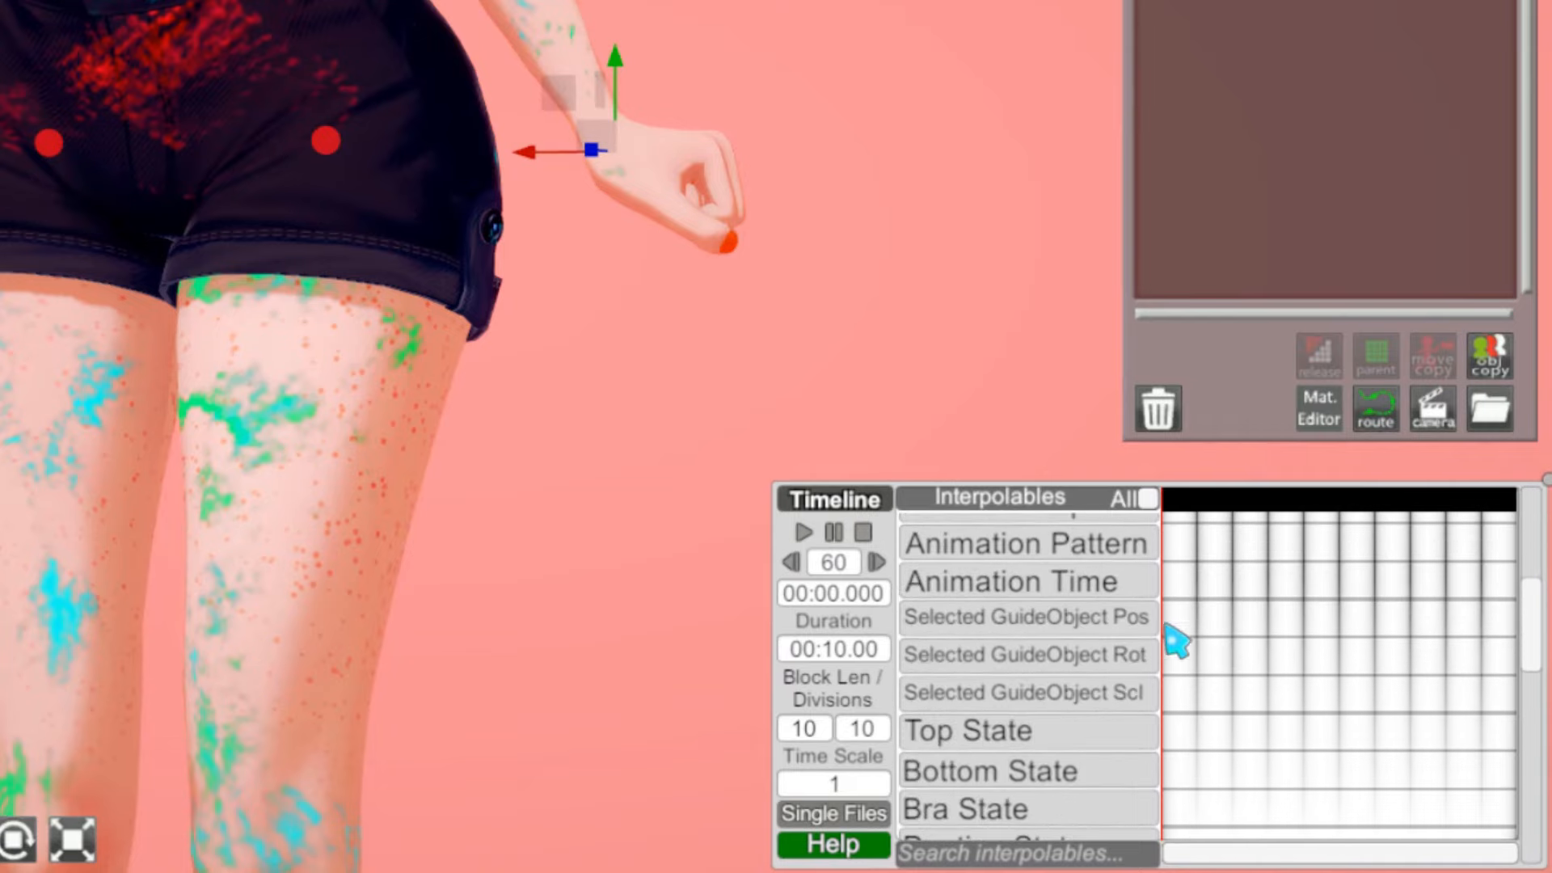
scroll(1177, 639, "up", 1)
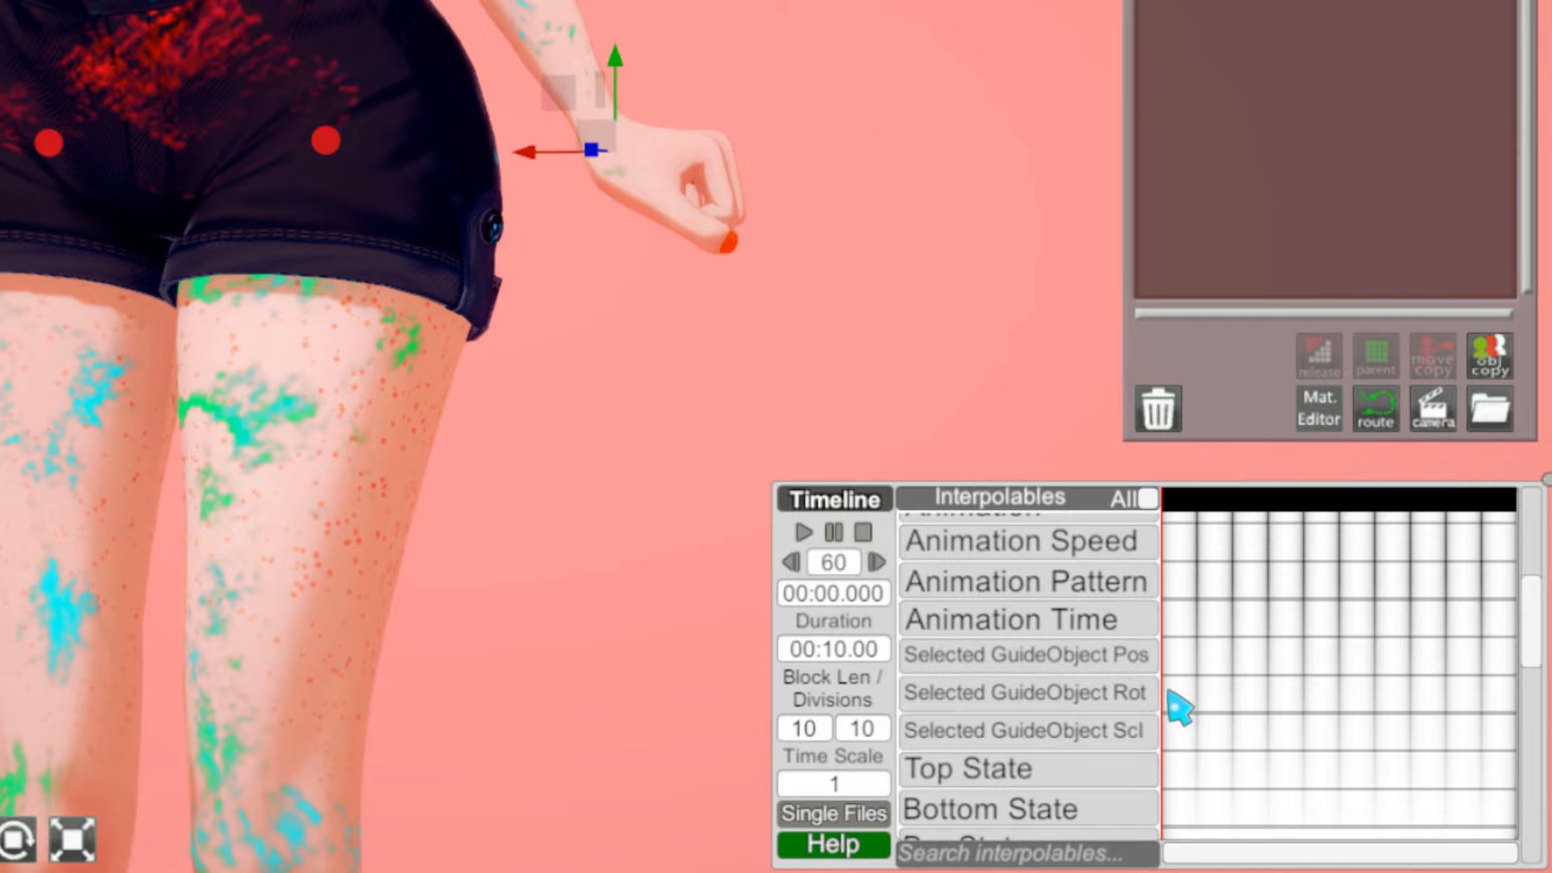
scroll(1178, 712, "up", 1)
Step: Add Timeline keyframes for the right hand node's position and rotation at time 00:00.000
middle_click_drag(796, 8, 890, 849)
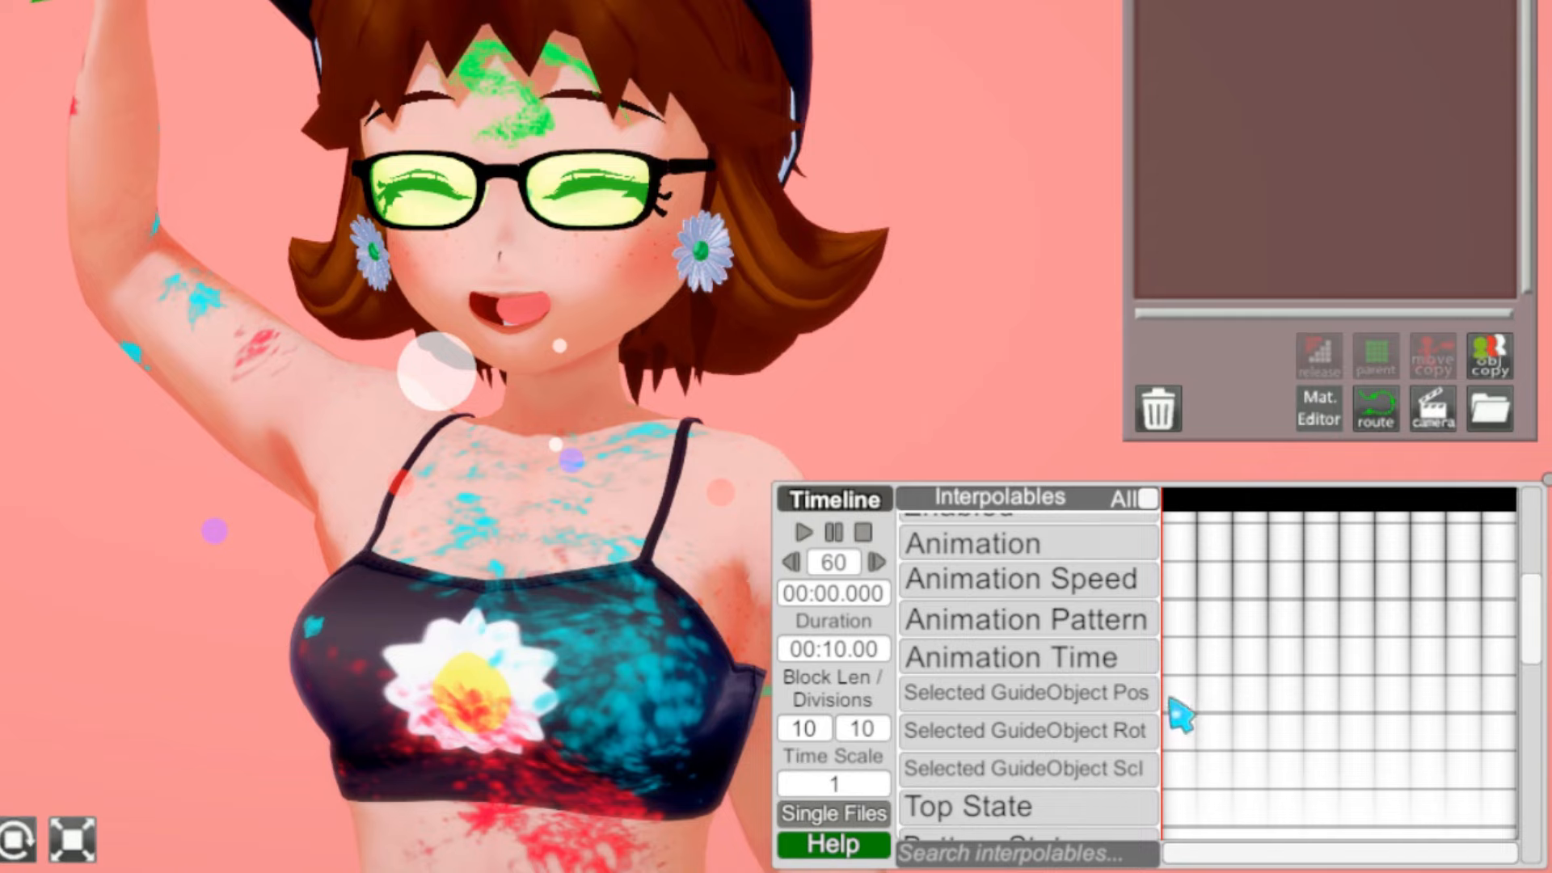
scroll(1182, 715, "up", 1)
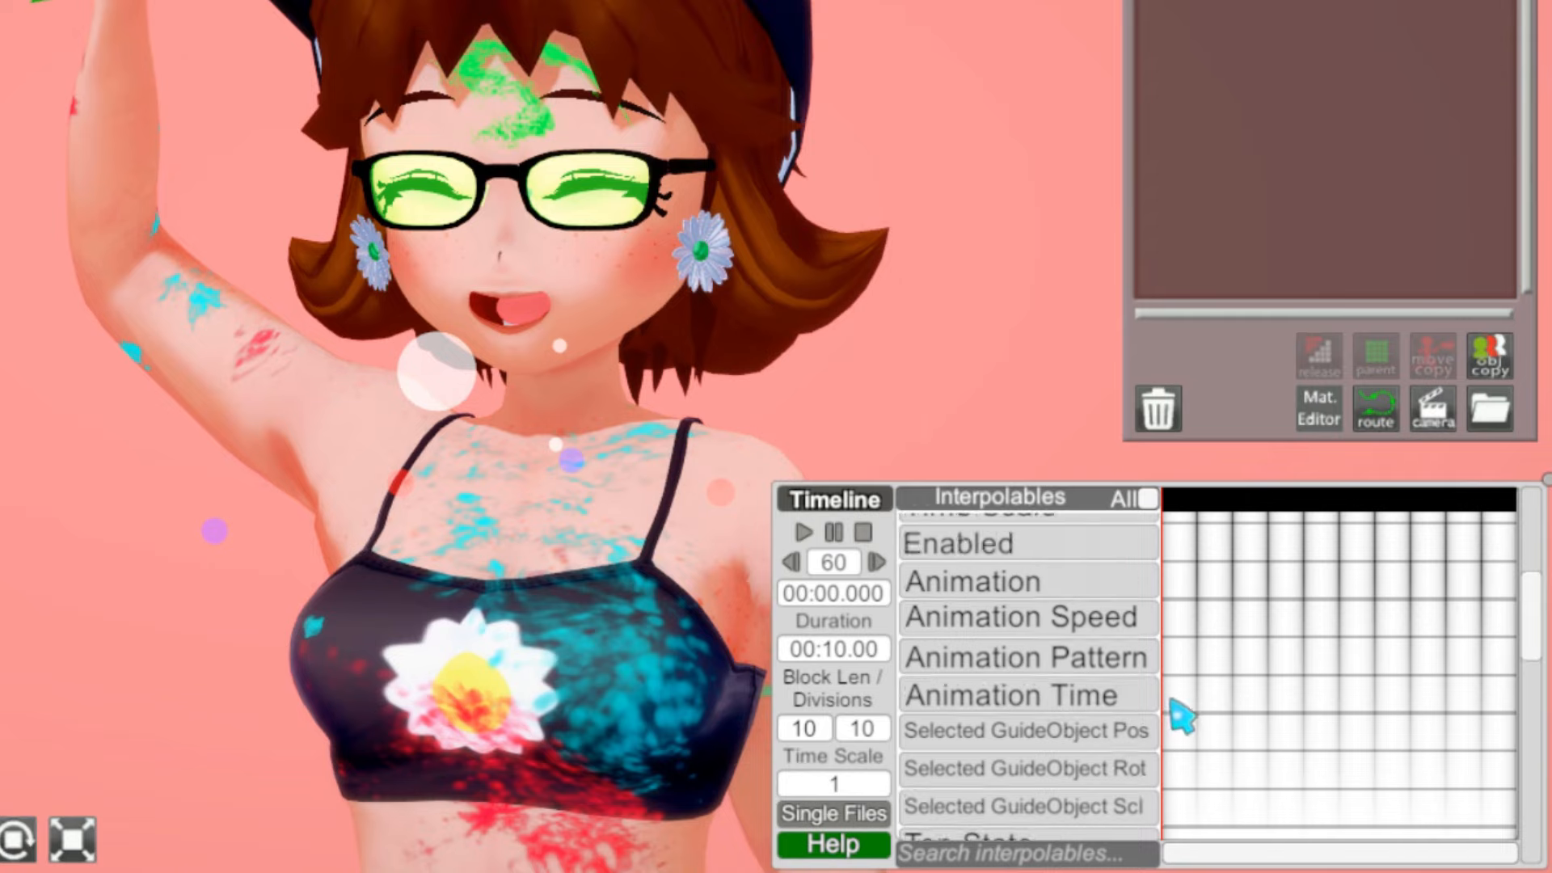
scroll(1182, 784, "up", 10)
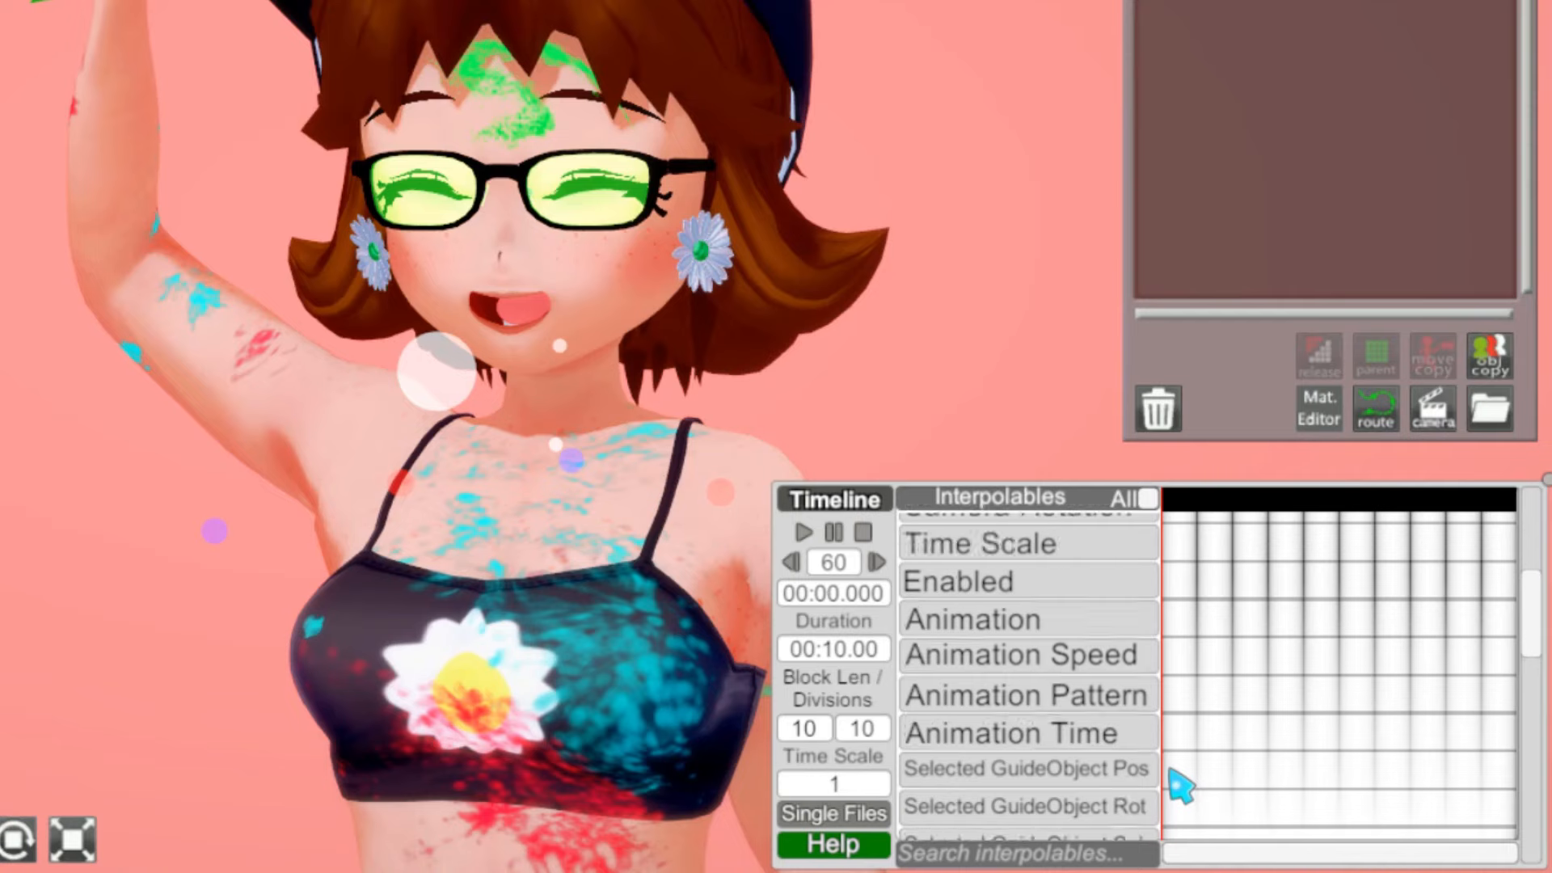
scroll(1299, 686, "up", 2)
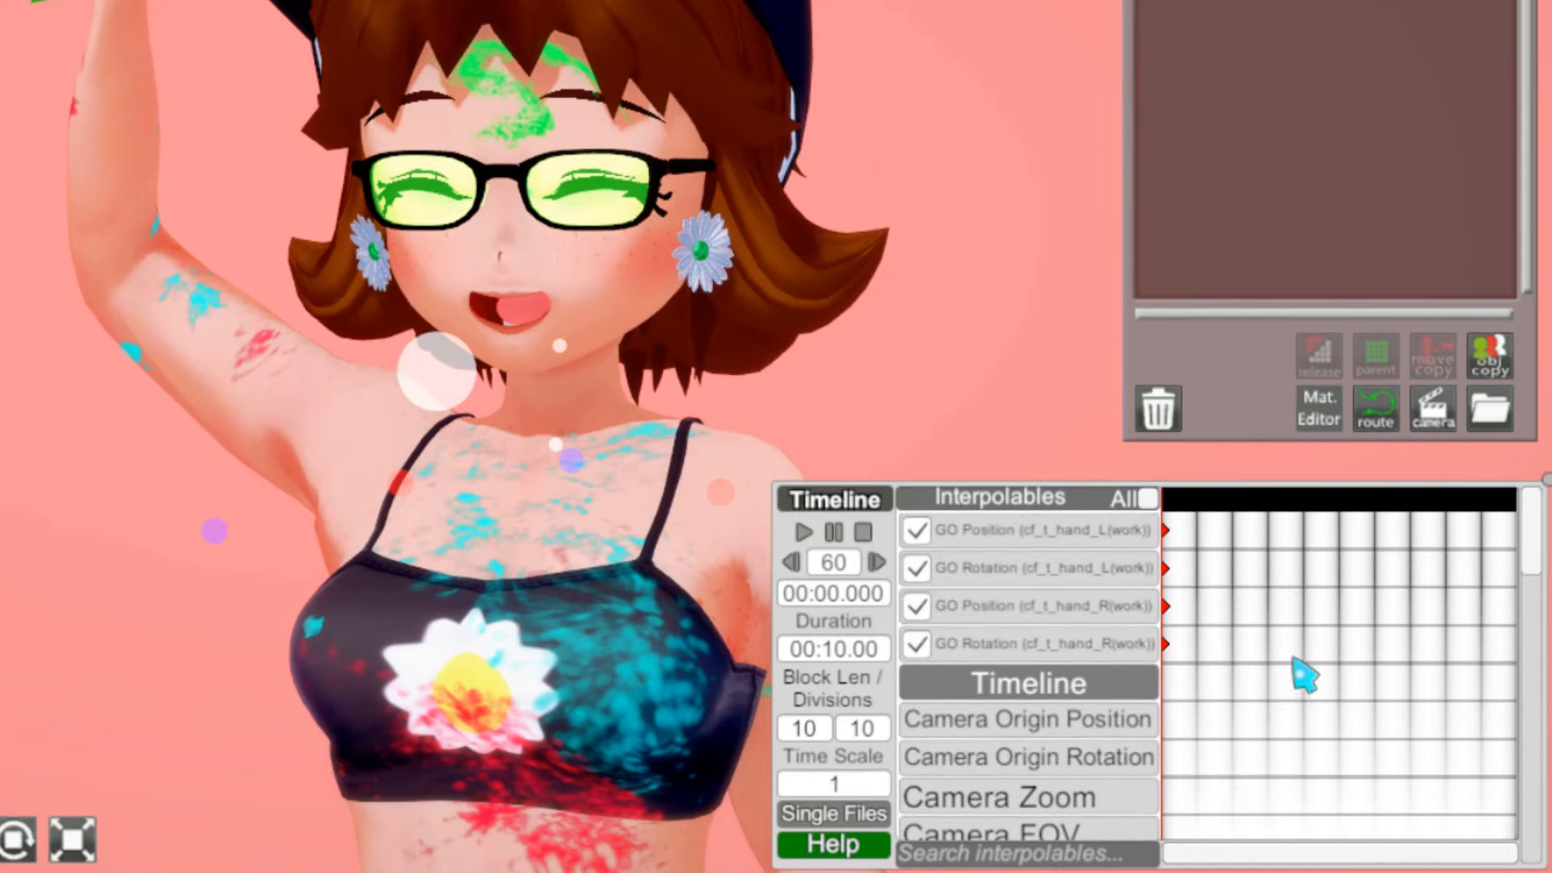
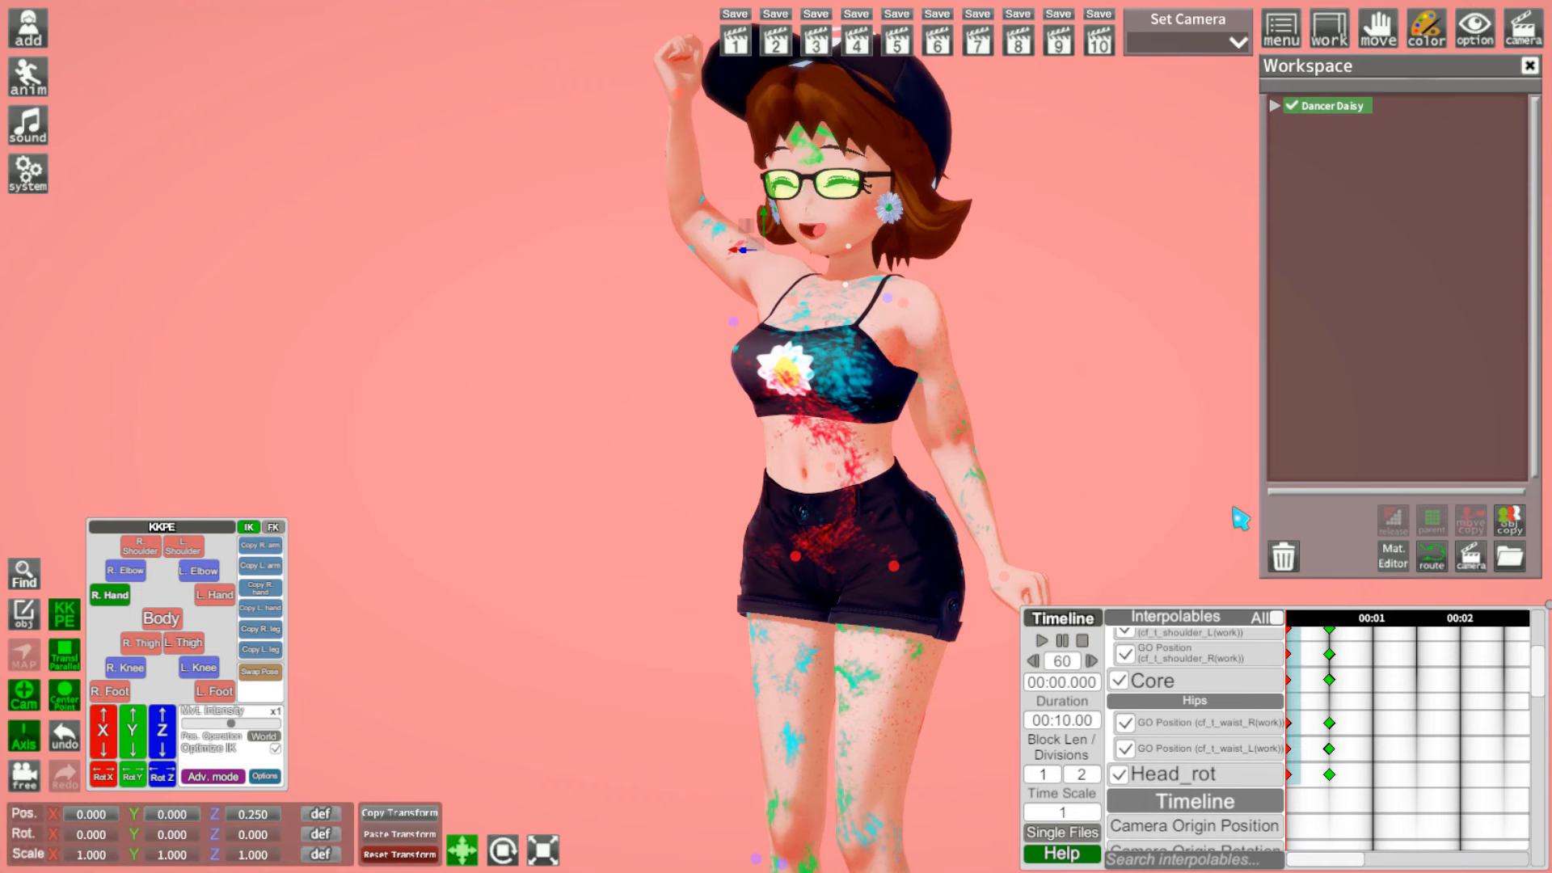
Step: Select all the keyframes at time 00:00 to show their shared properties, and set the time cursor to 00:00.000
left_click_drag(406, 178, 221, 216)
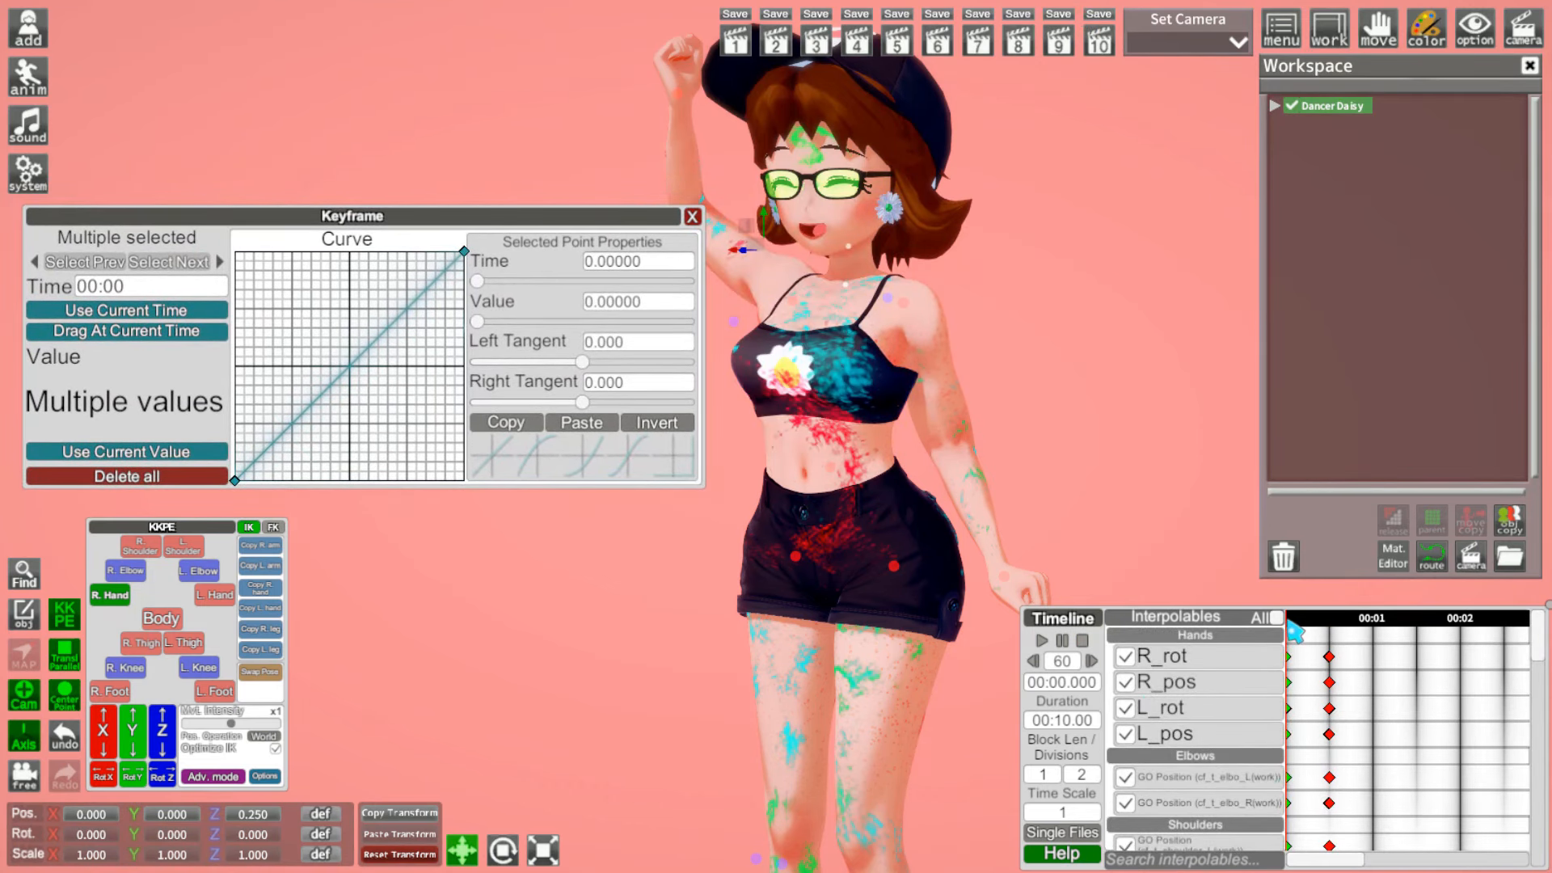
mouse_move(1290, 624)
left_mouse_down()
mouse_move(1345, 627)
mouse_move(1288, 632)
left_mouse_up()
mouse_move(1289, 624)
left_mouse_down()
mouse_move(1322, 626)
mouse_move(1284, 628)
left_mouse_up()
mouse_move(344, 216)
left_mouse_down()
mouse_move(380, 227)
mouse_move(361, 216)
left_mouse_up()
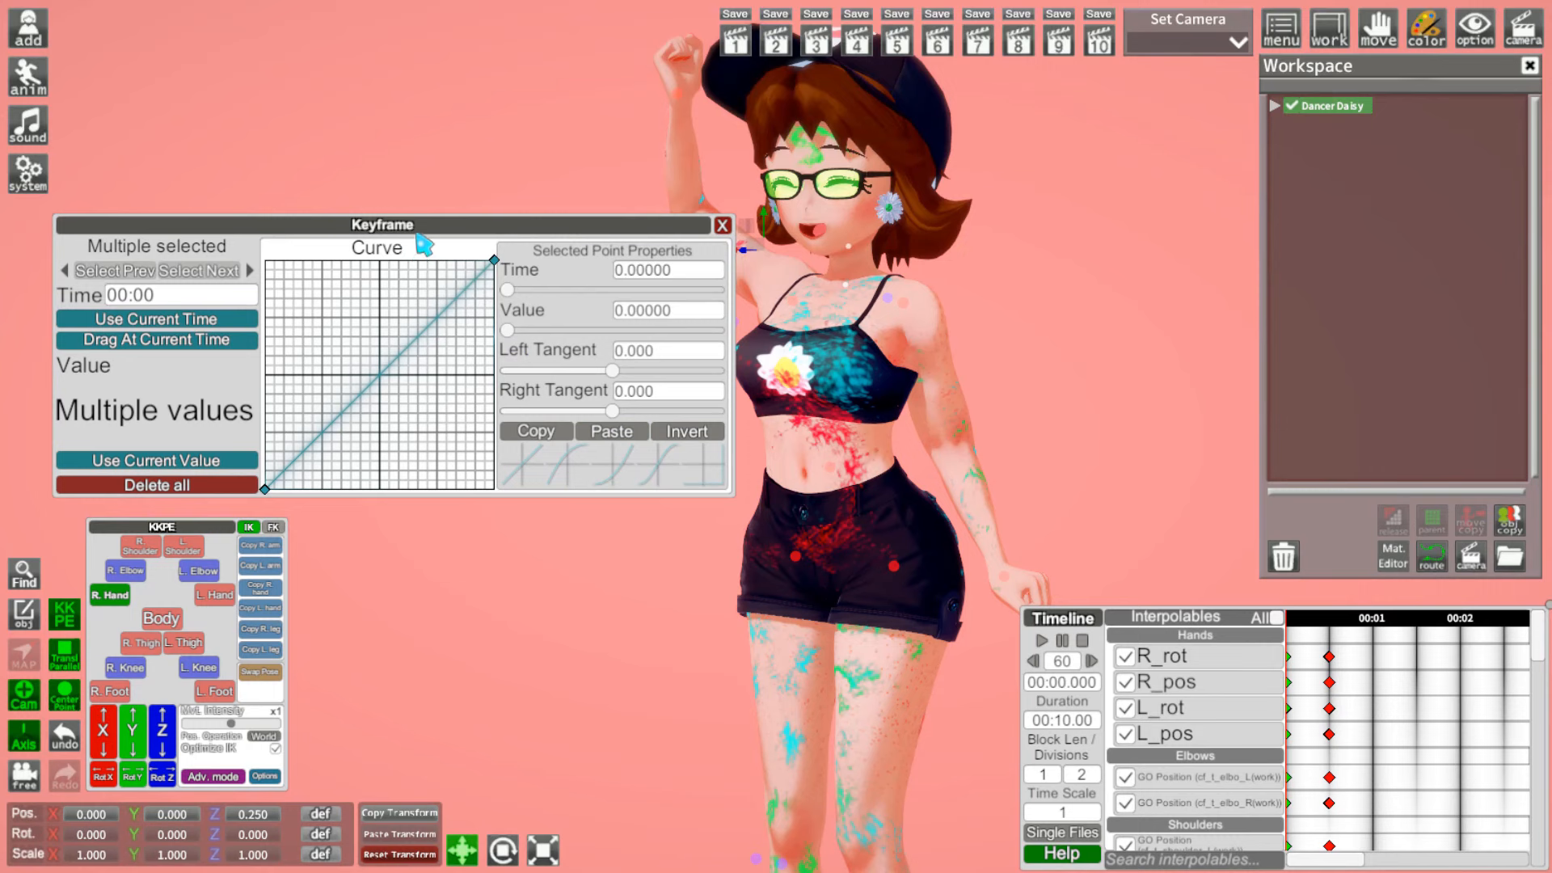
left_click_drag(420, 230, 377, 230)
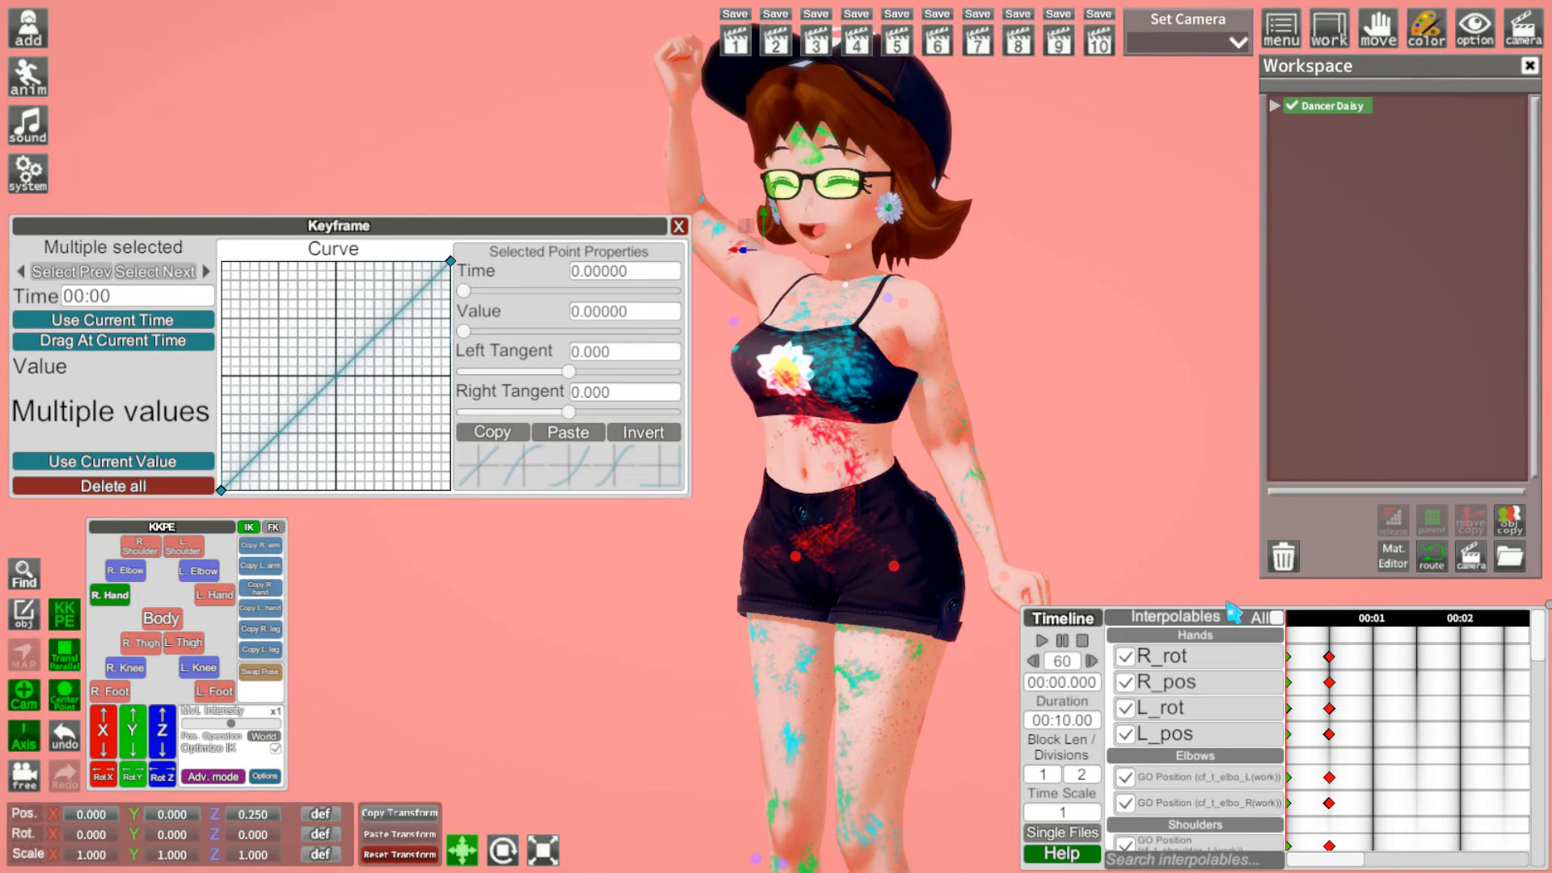
left_click(1291, 624)
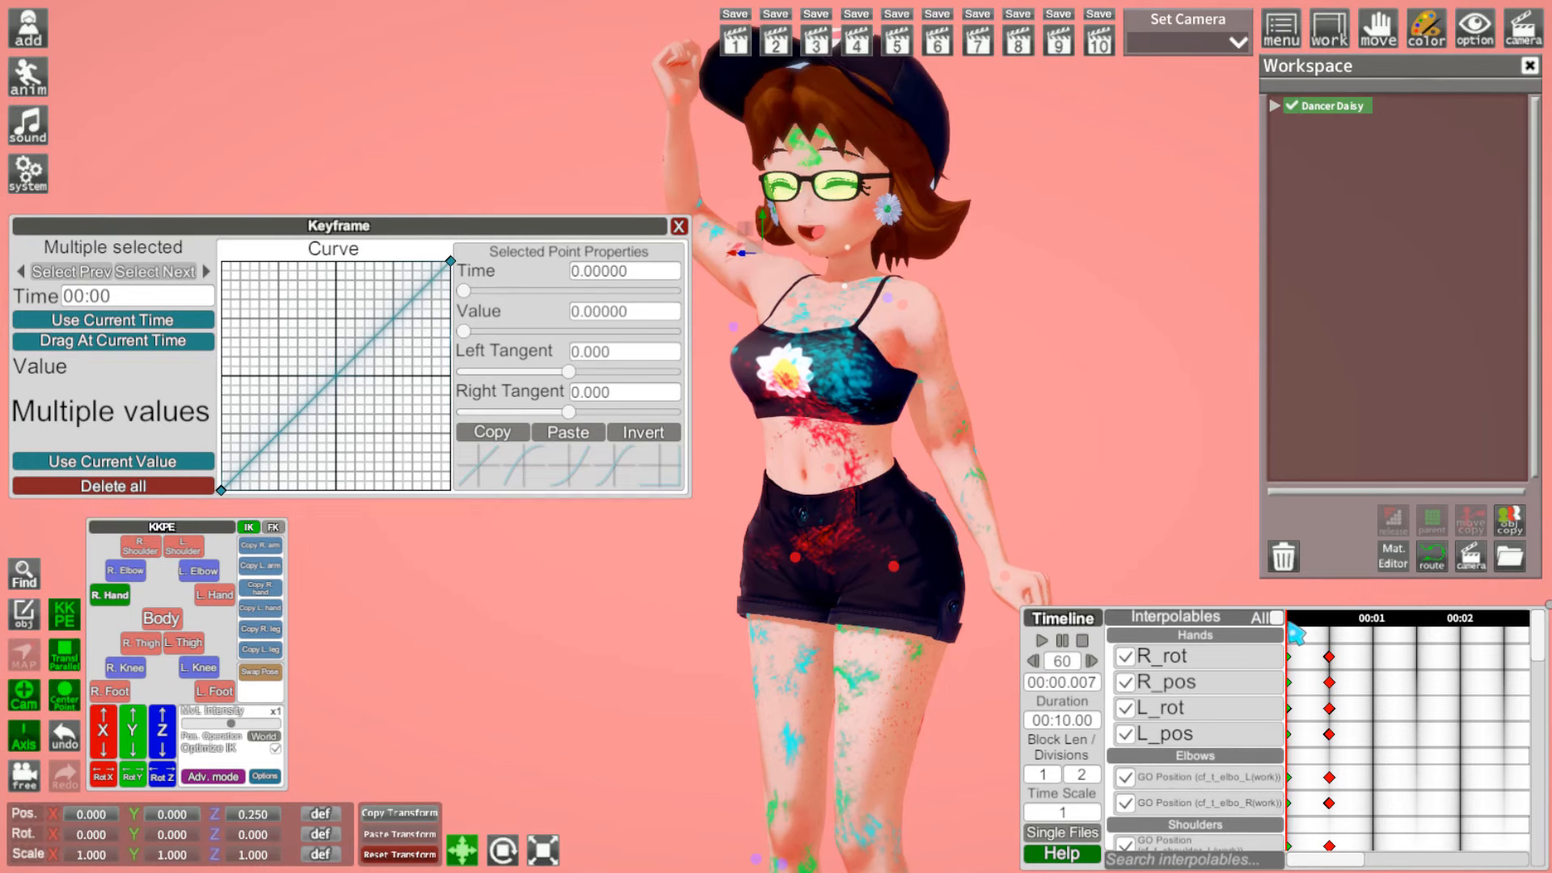
mouse_move(1299, 623)
left_mouse_down()
mouse_move(1354, 624)
mouse_move(1285, 628)
left_mouse_up()
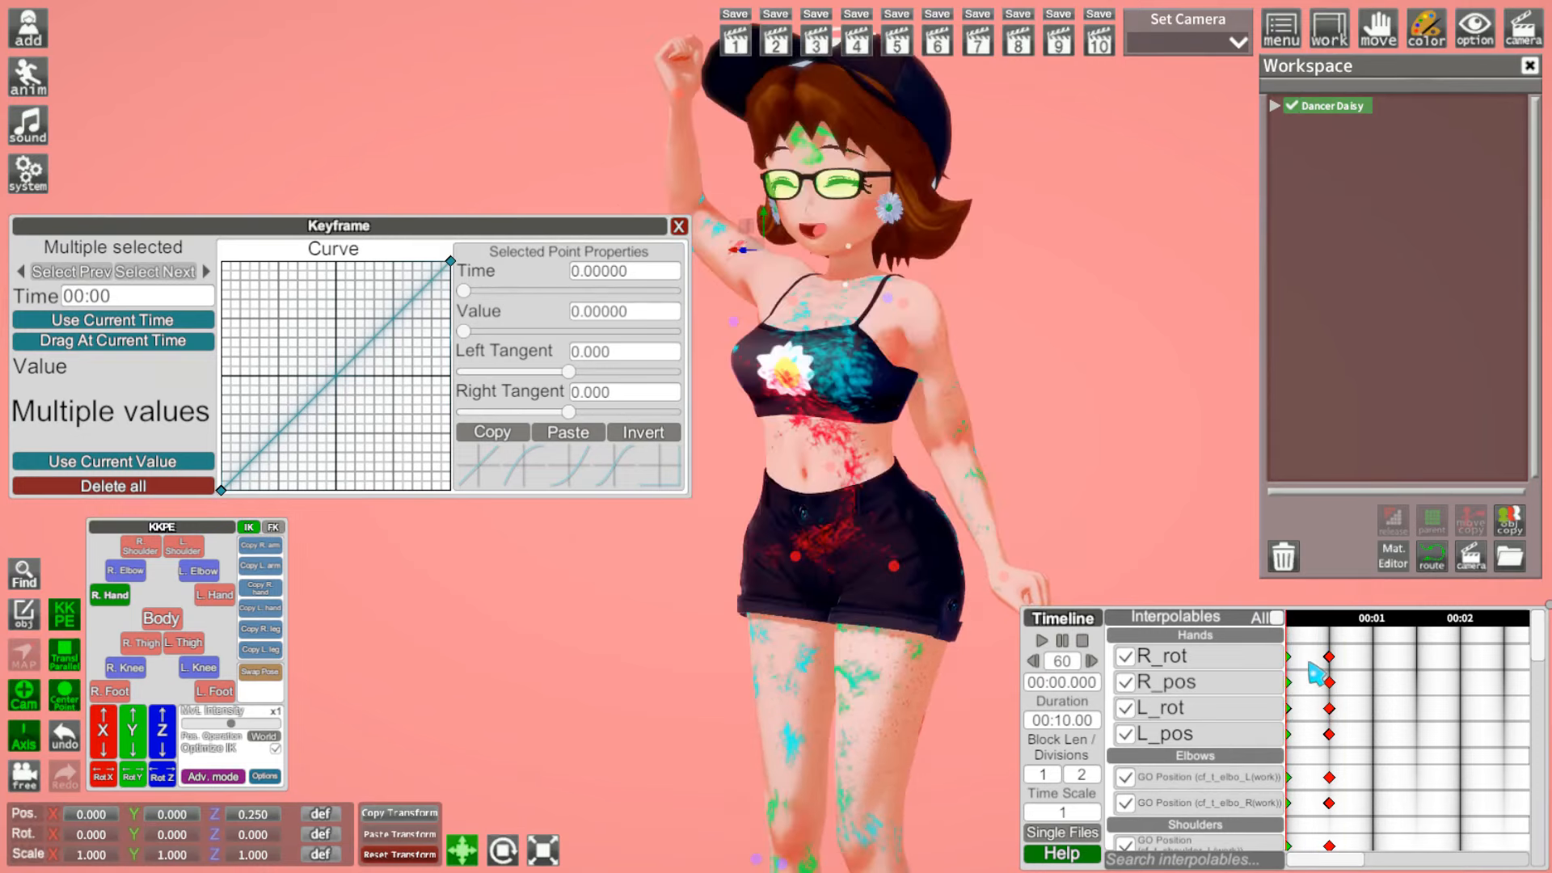
Step: Copy all the keyframes at time 00:00 and paste them at time 00:01.000
scroll(1304, 760, "down", 6)
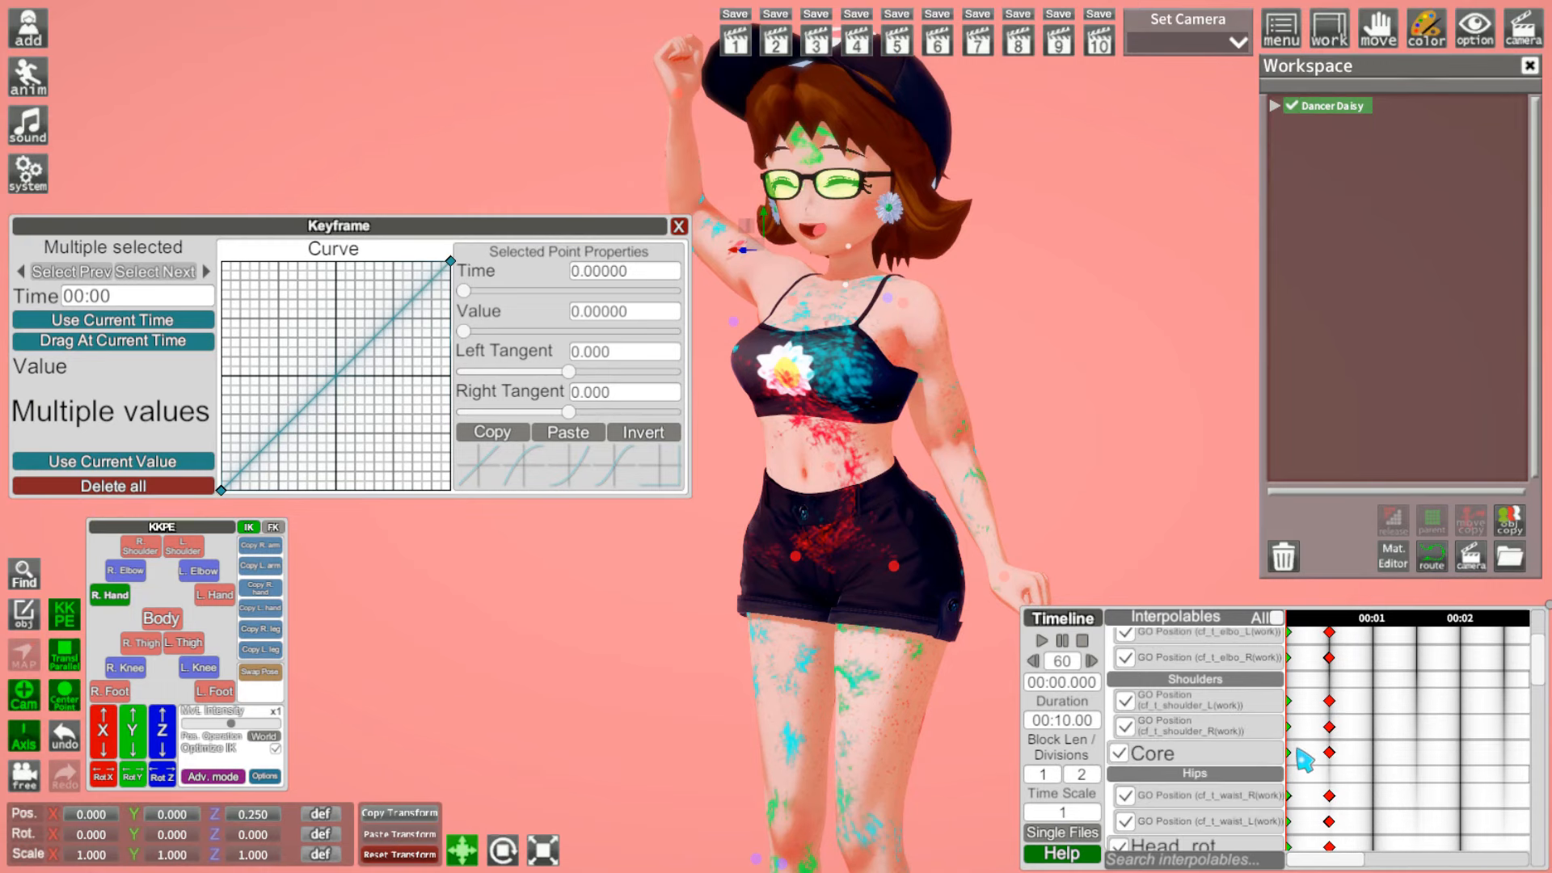
scroll(1303, 760, "up", 5)
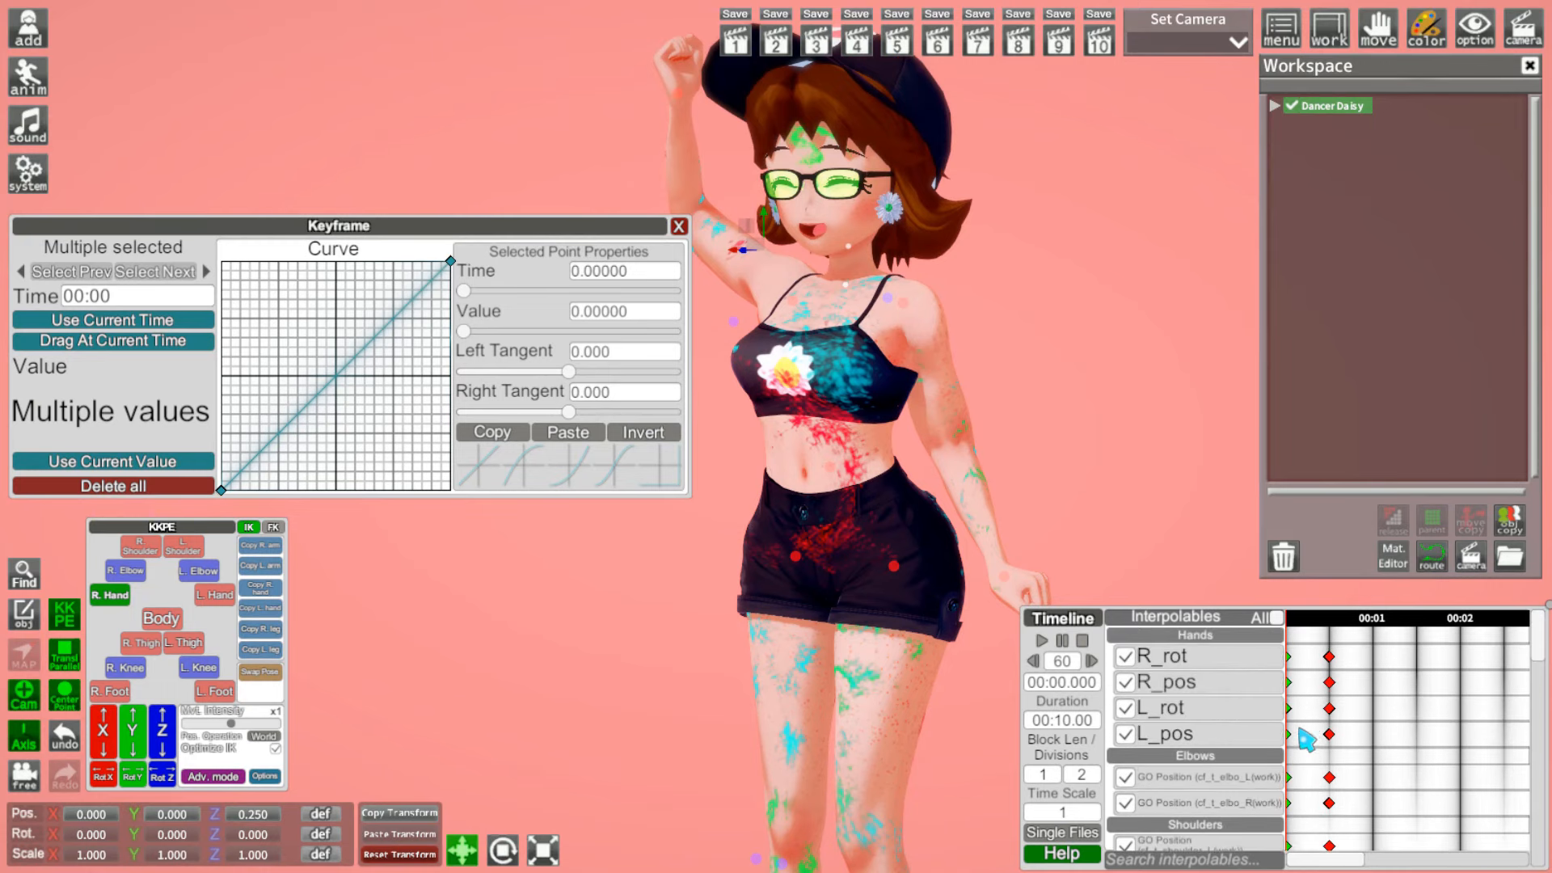
left_click(1373, 623)
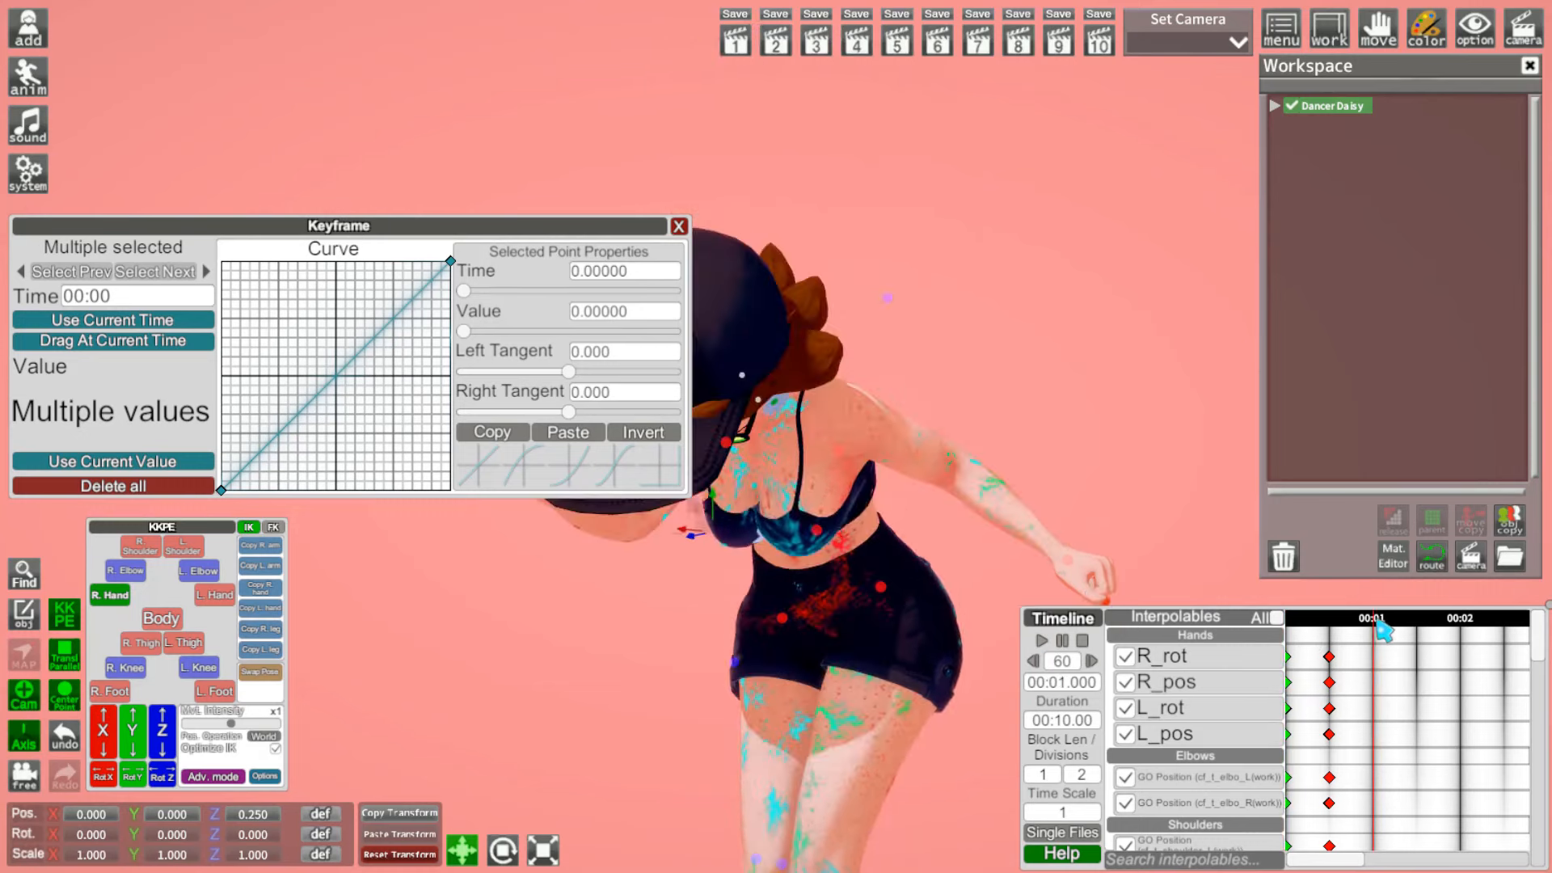
scroll(1310, 696, "down", 6)
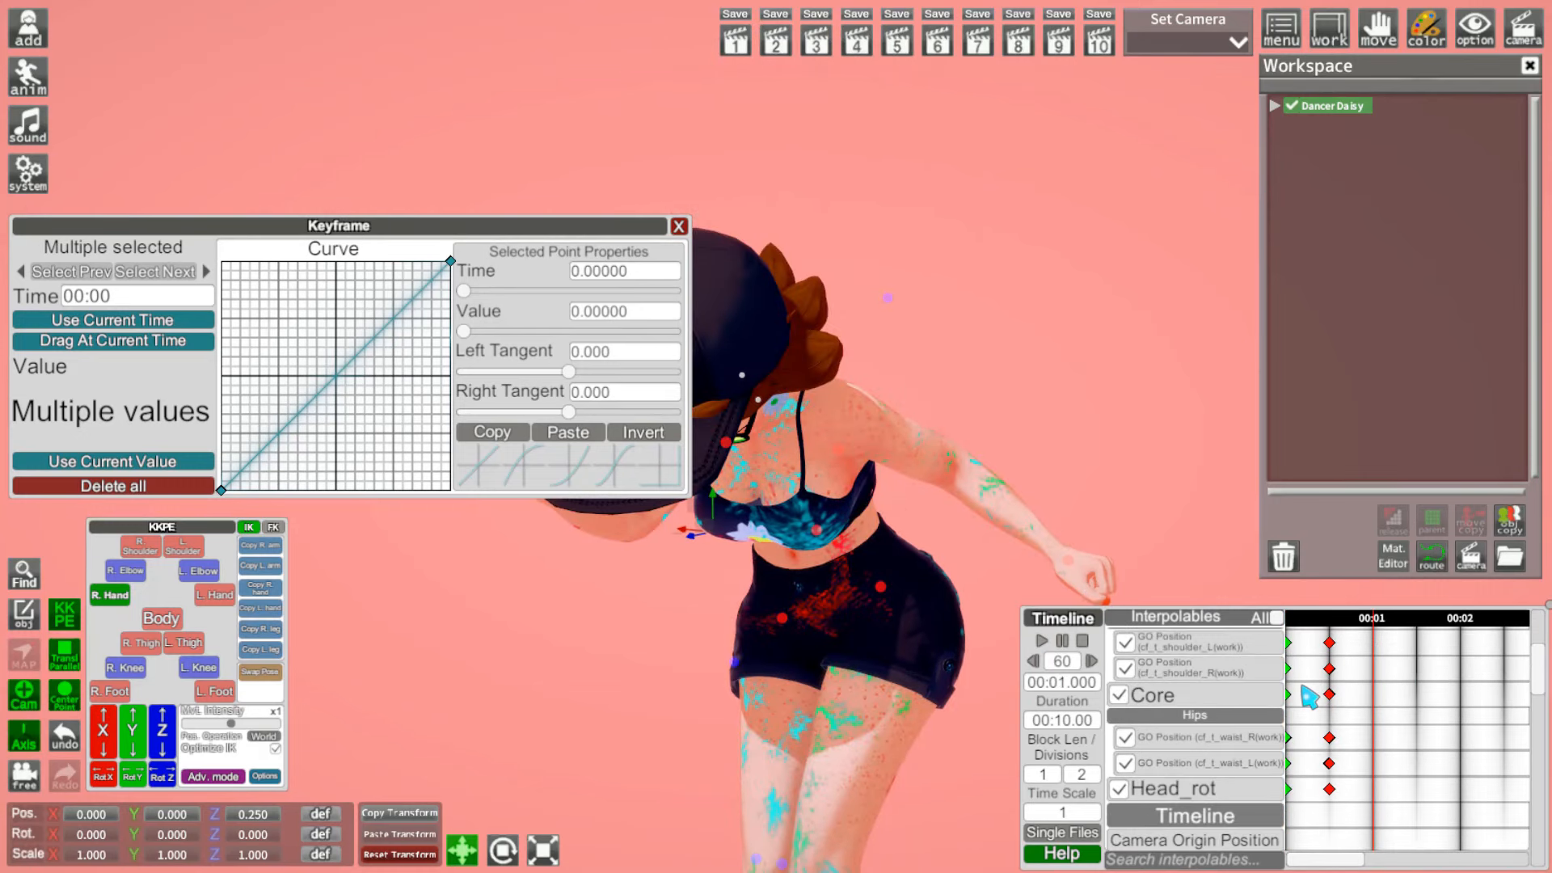
scroll(1310, 695, "up", 2)
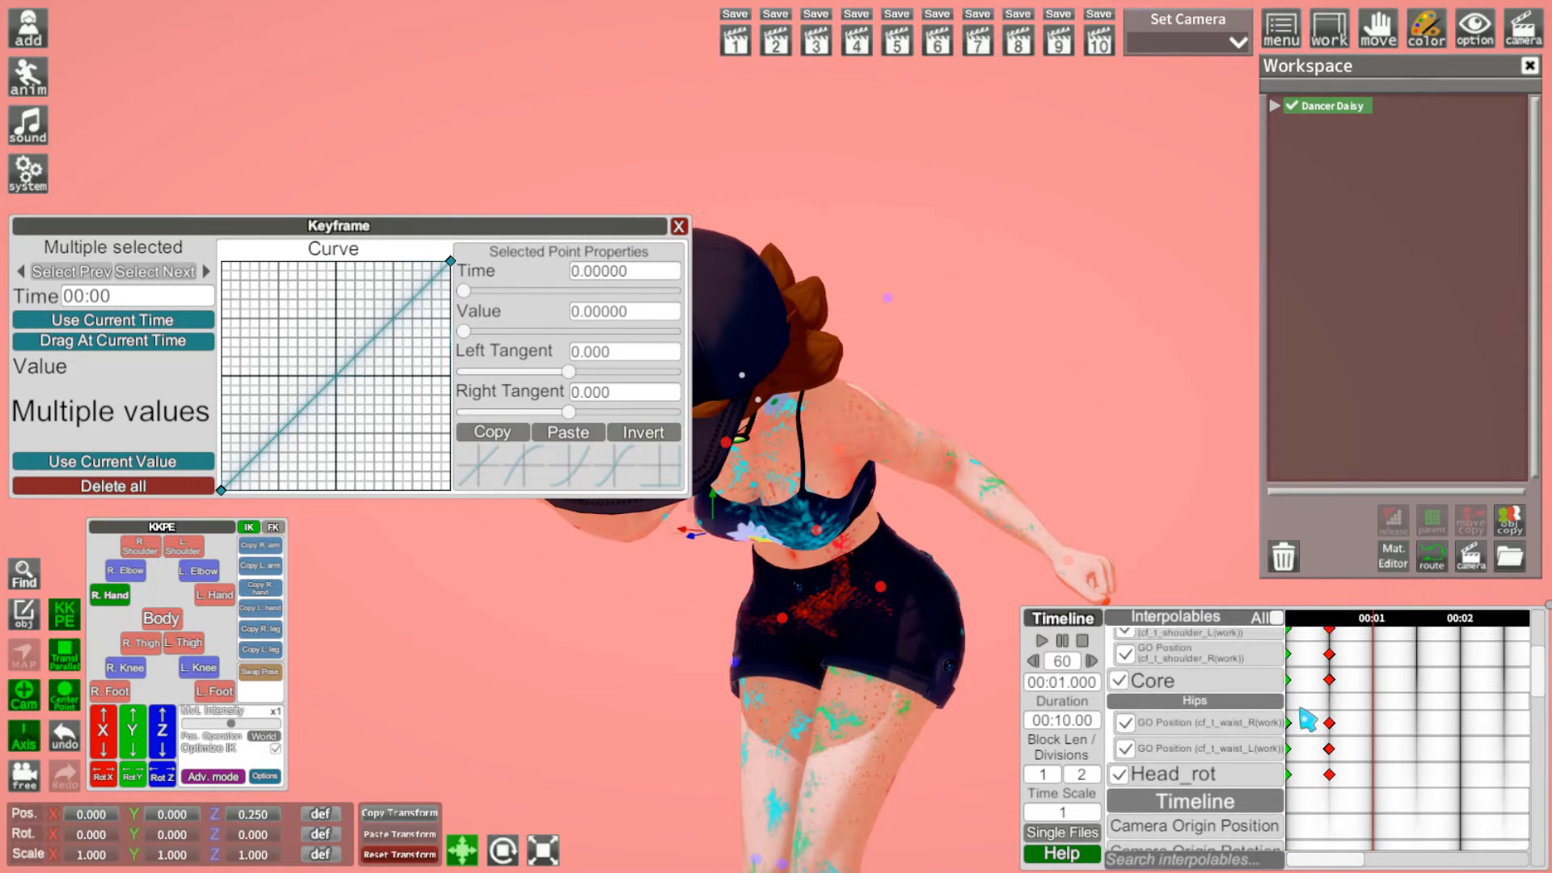
left_click_drag(1302, 815, 1221, 384)
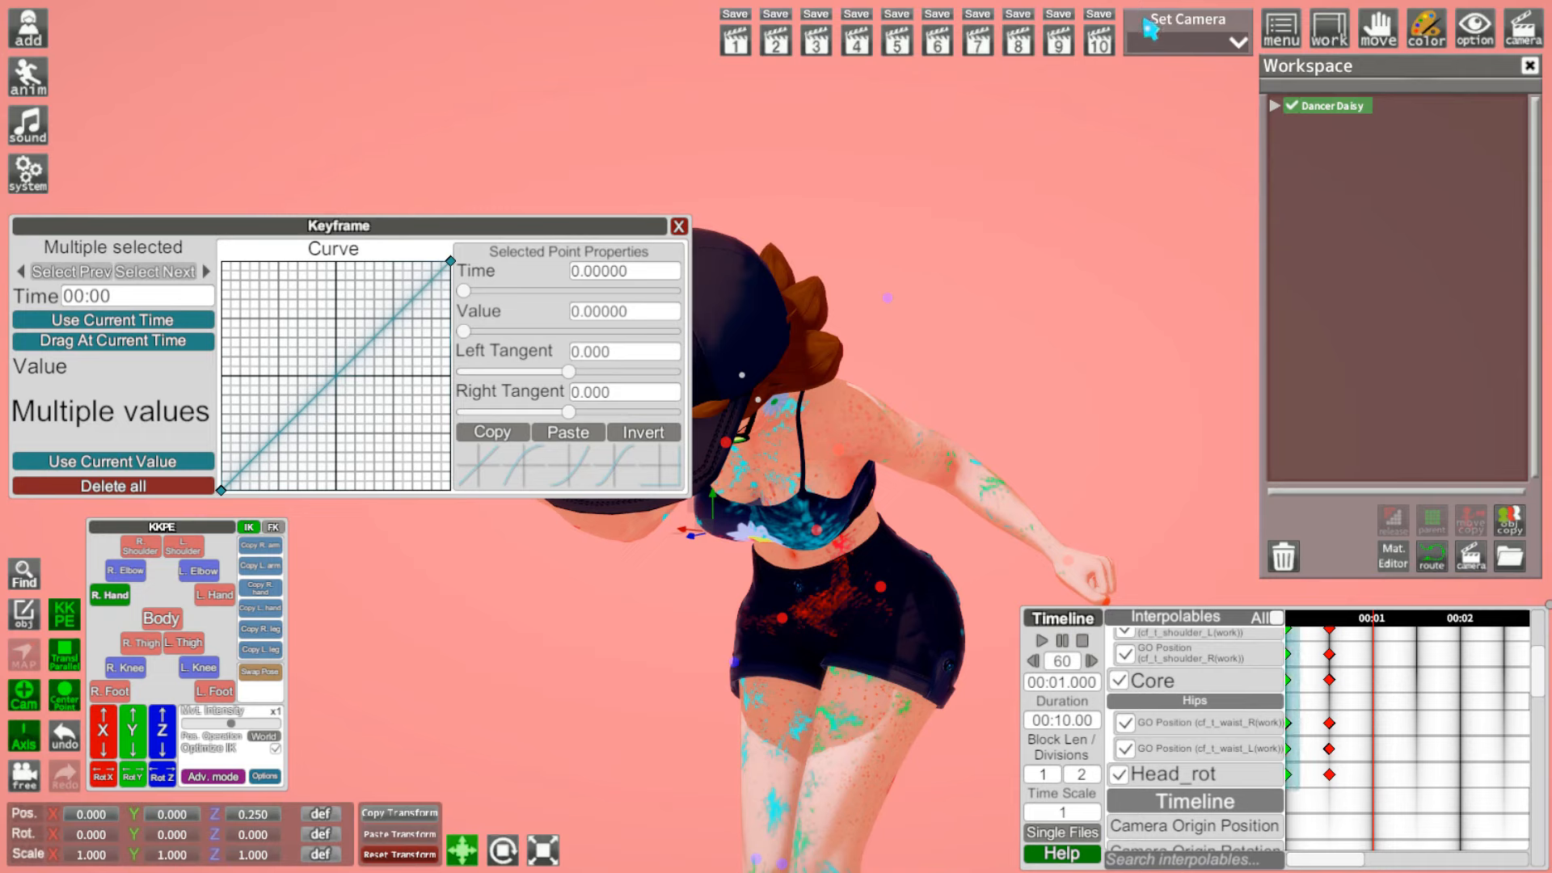
scroll(1415, 725, "up", 7)
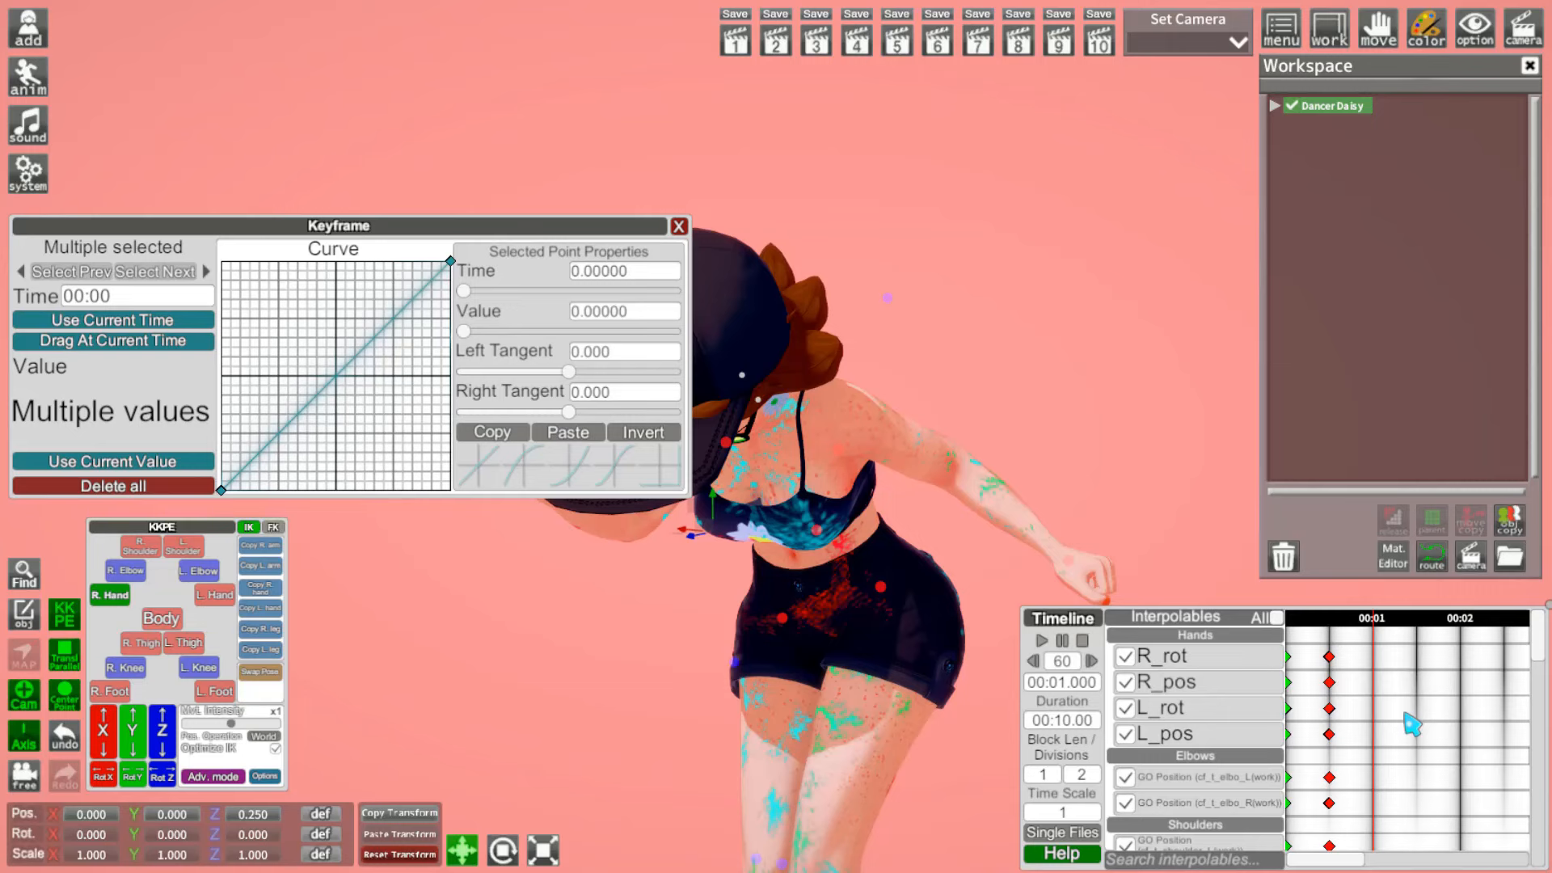
key("ctrl+v")
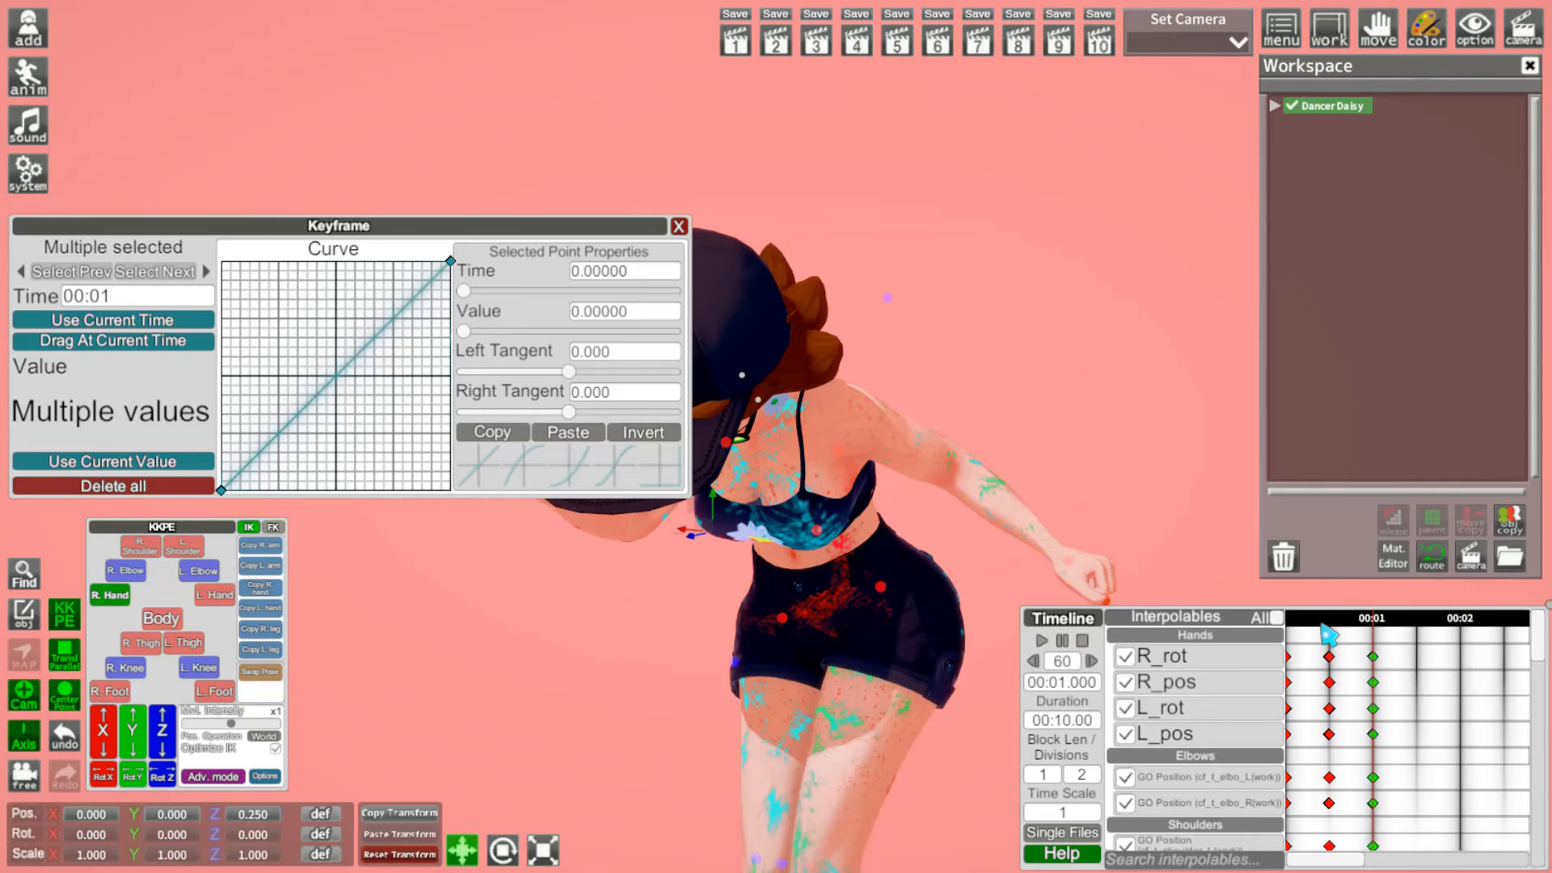
Step: Select all the keyframes at time 00:00 and apply the ease-in curve preset that starts slowly and speeds up
left_click_drag(1348, 625, 1271, 622)
scroll(1354, 703, "down", 5)
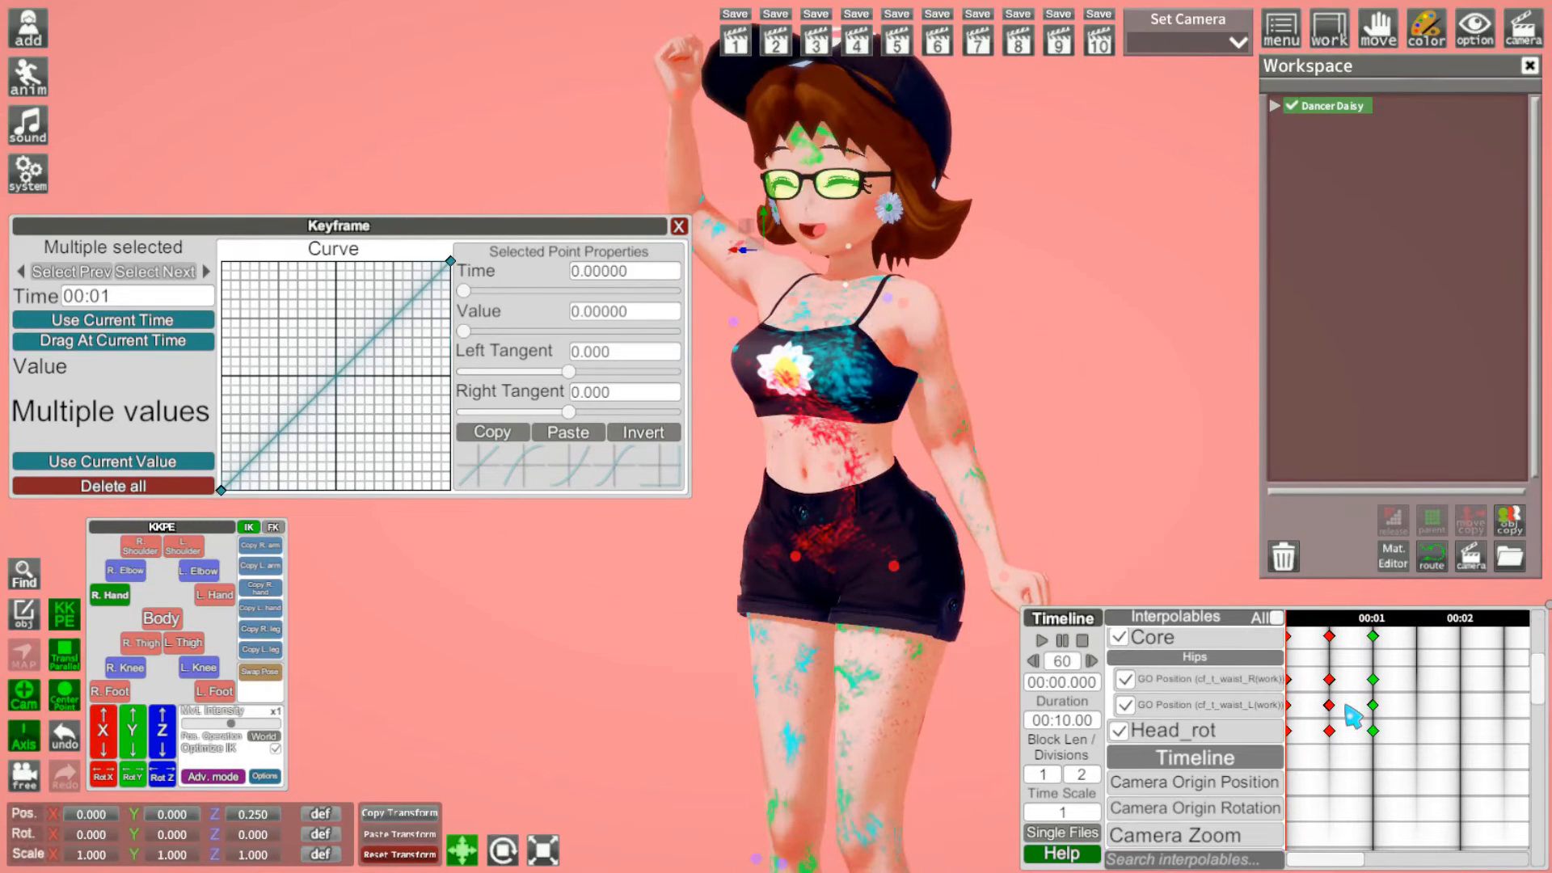
left_click_drag(1311, 818, 1217, 414)
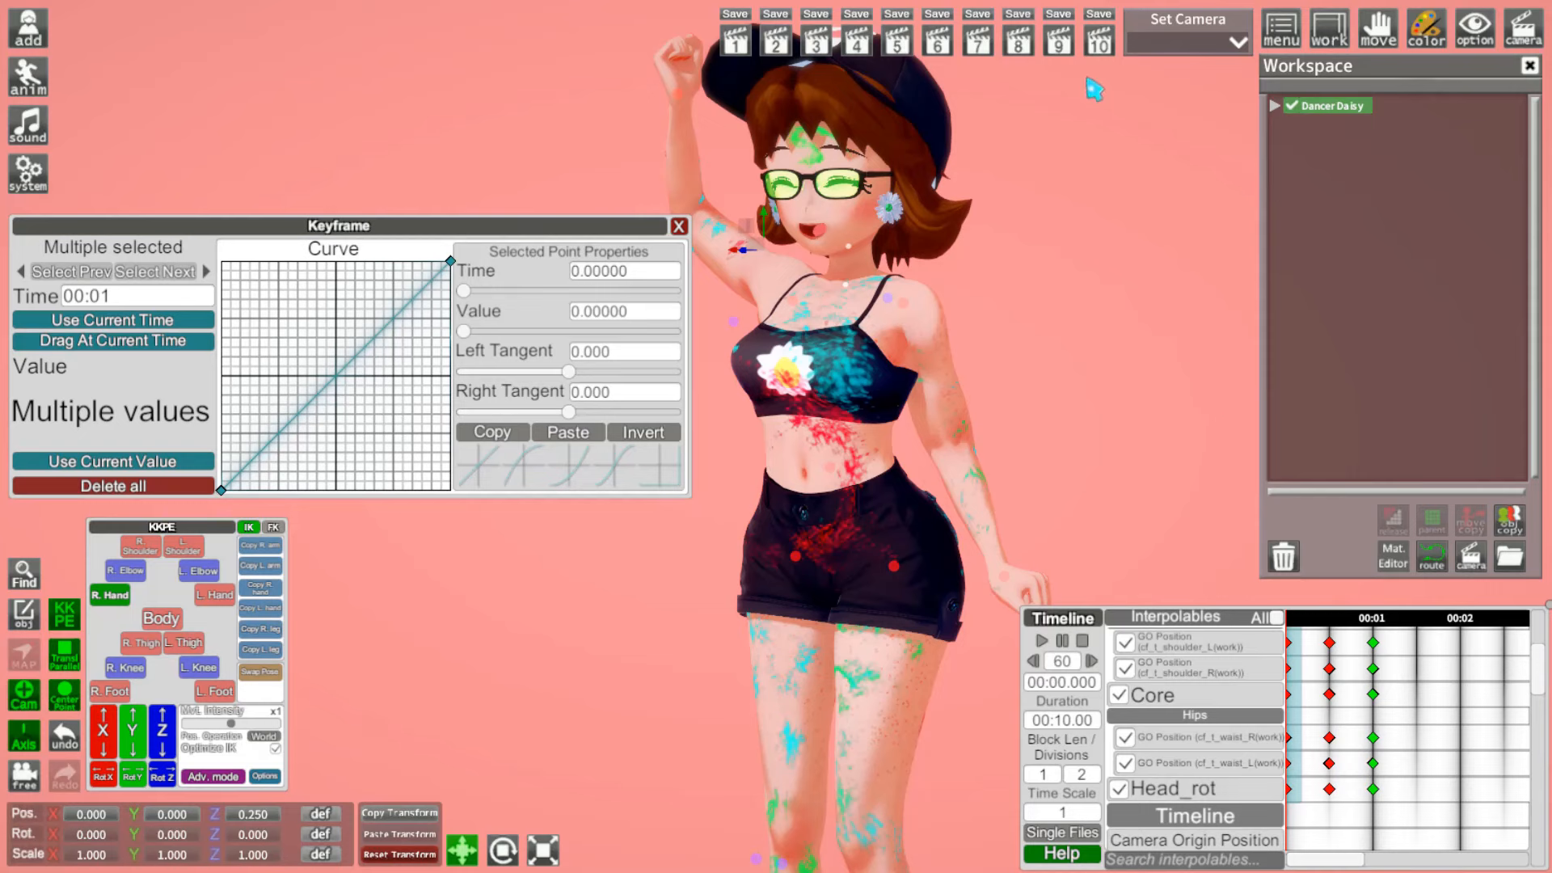
left_click_drag(1056, 13, 1055, 13)
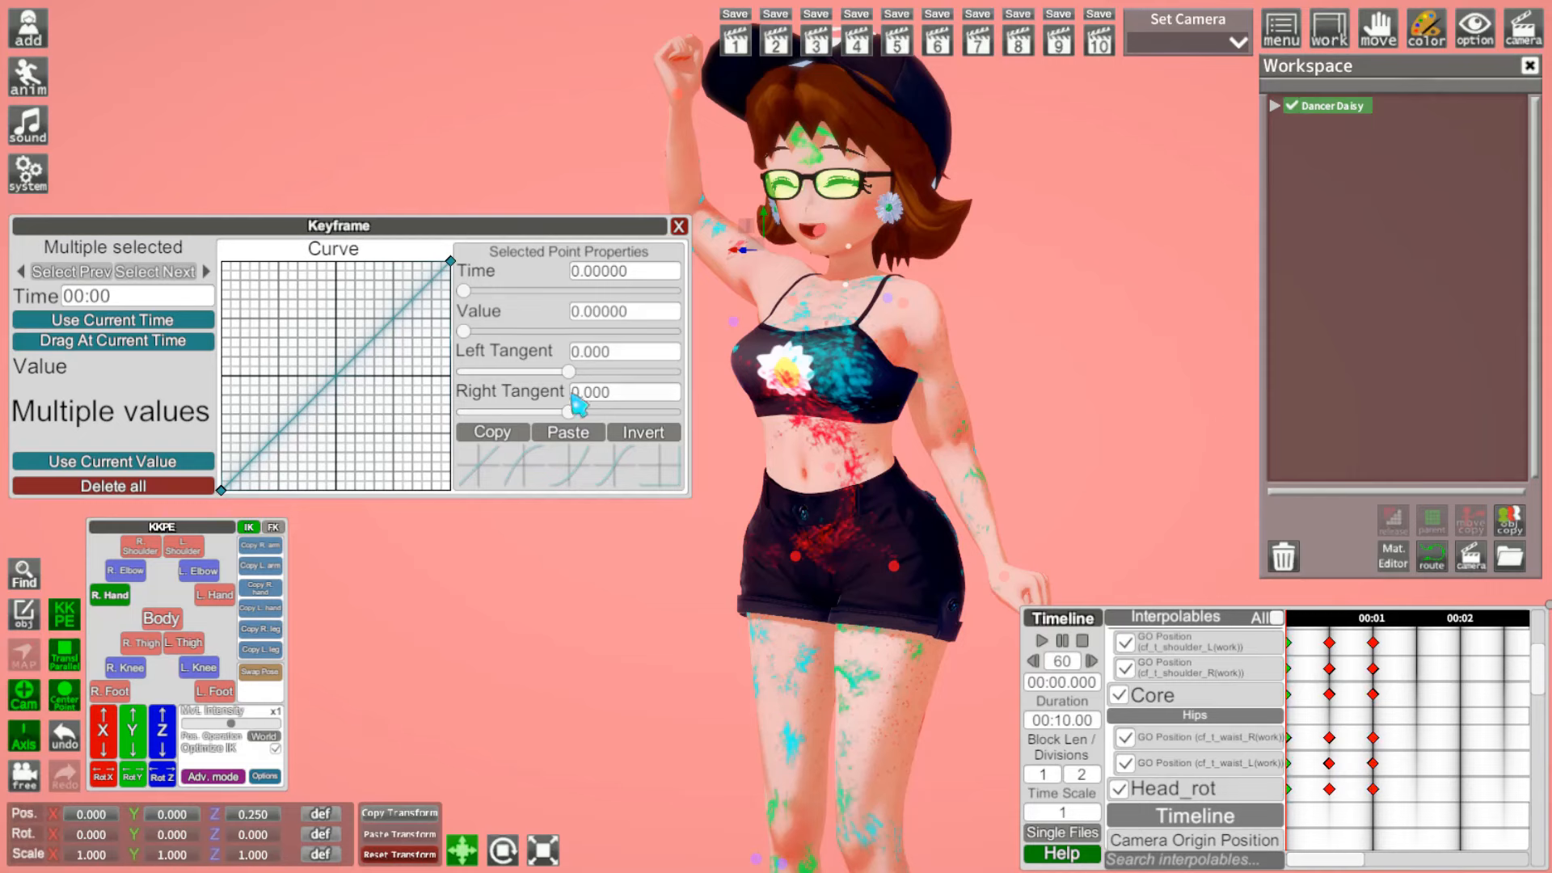
scroll(1320, 705, "up", 1)
scroll(1323, 708, "up", 3)
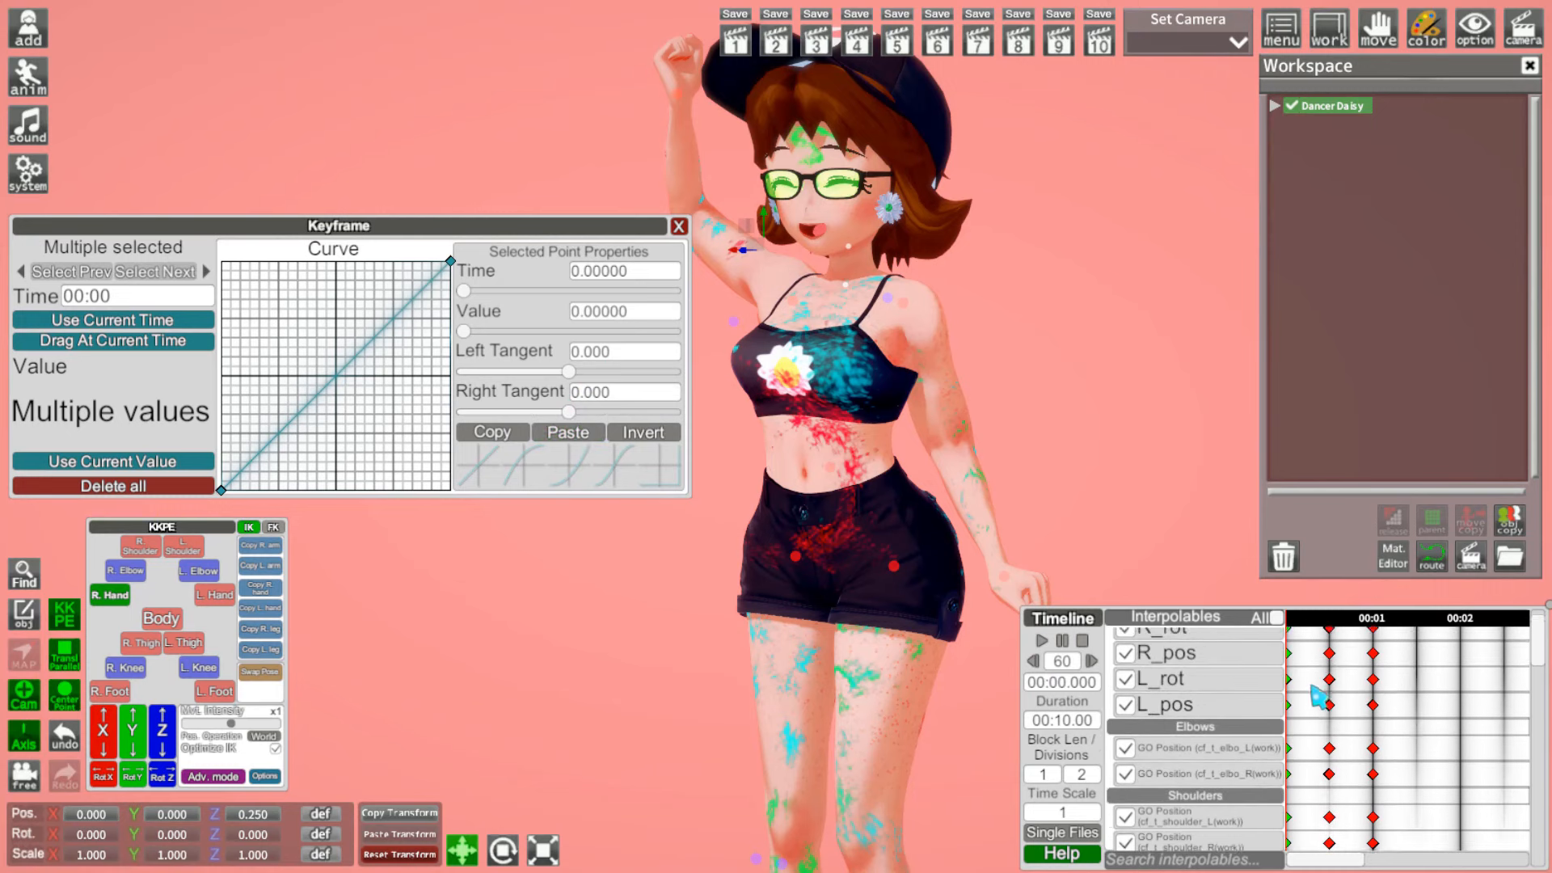
left_click(1329, 623)
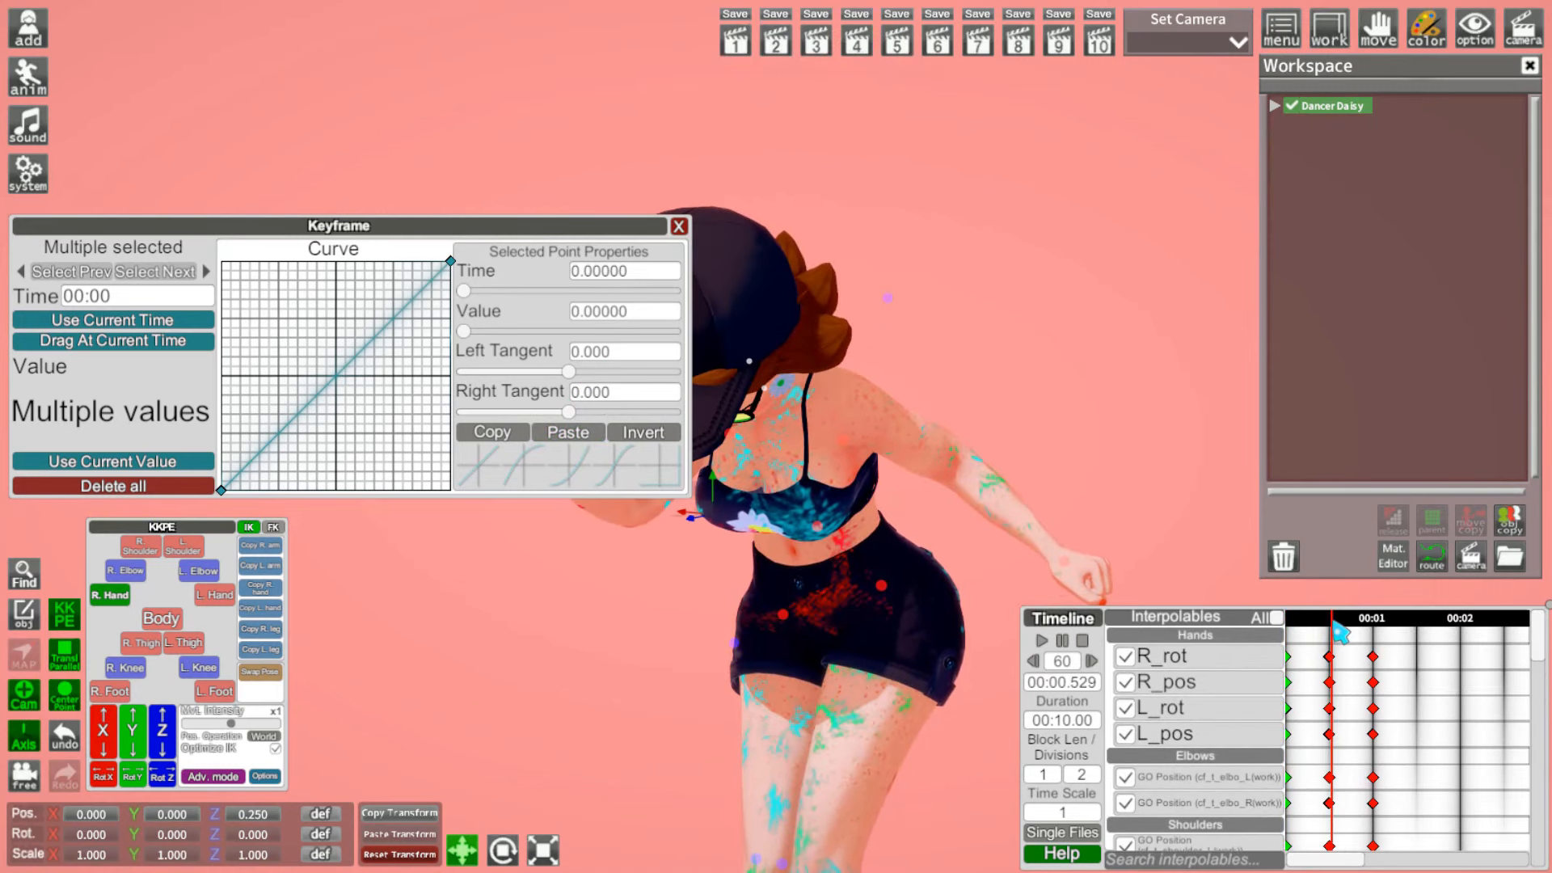
left_click_drag(1329, 630, 1278, 654)
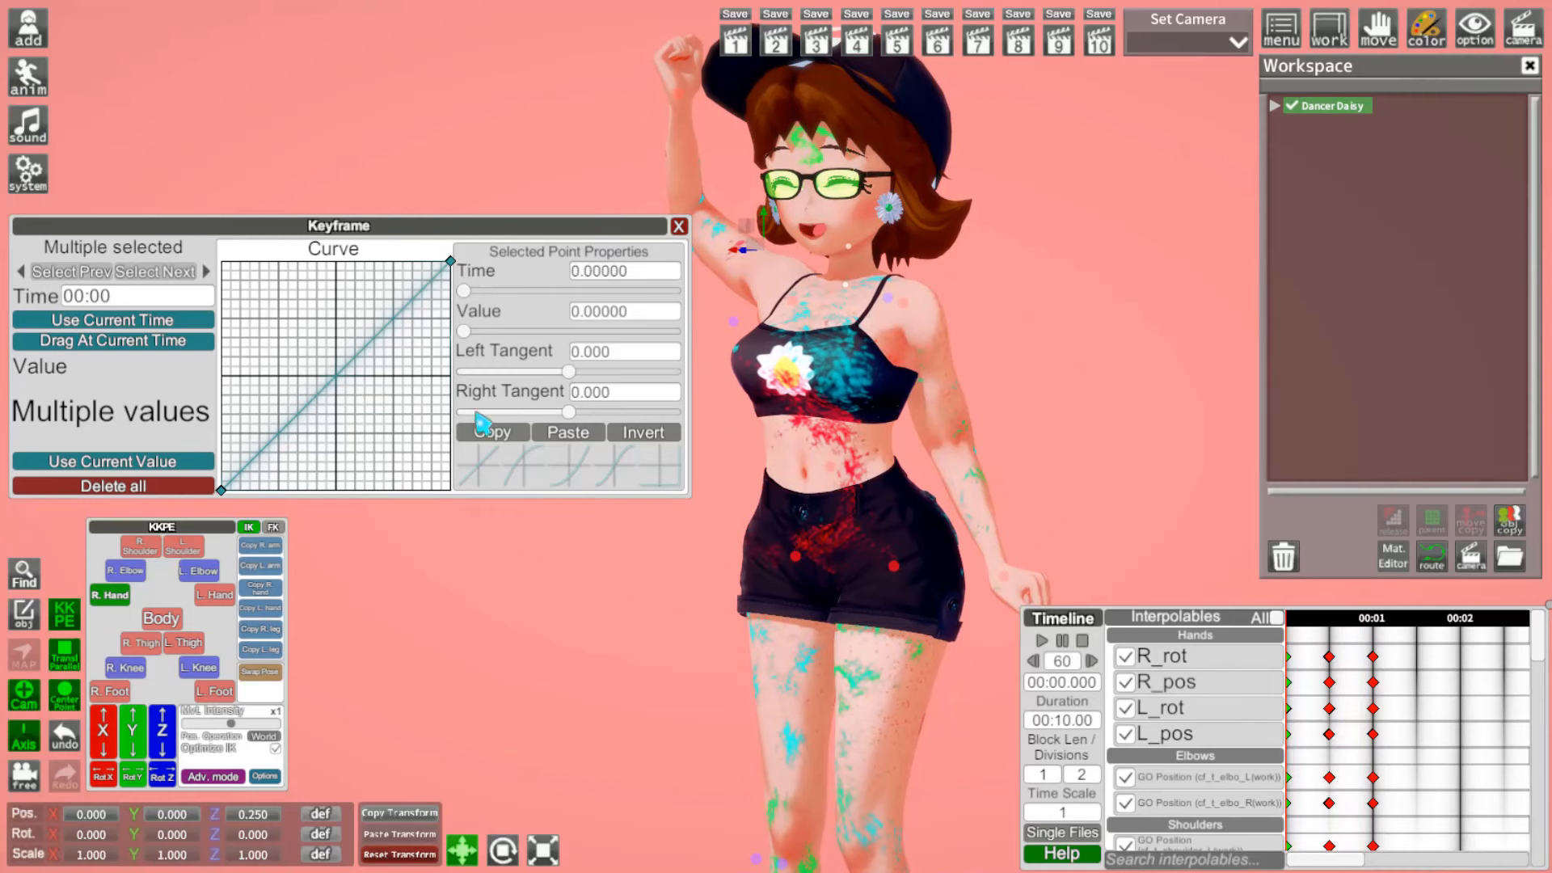
left_click(574, 476)
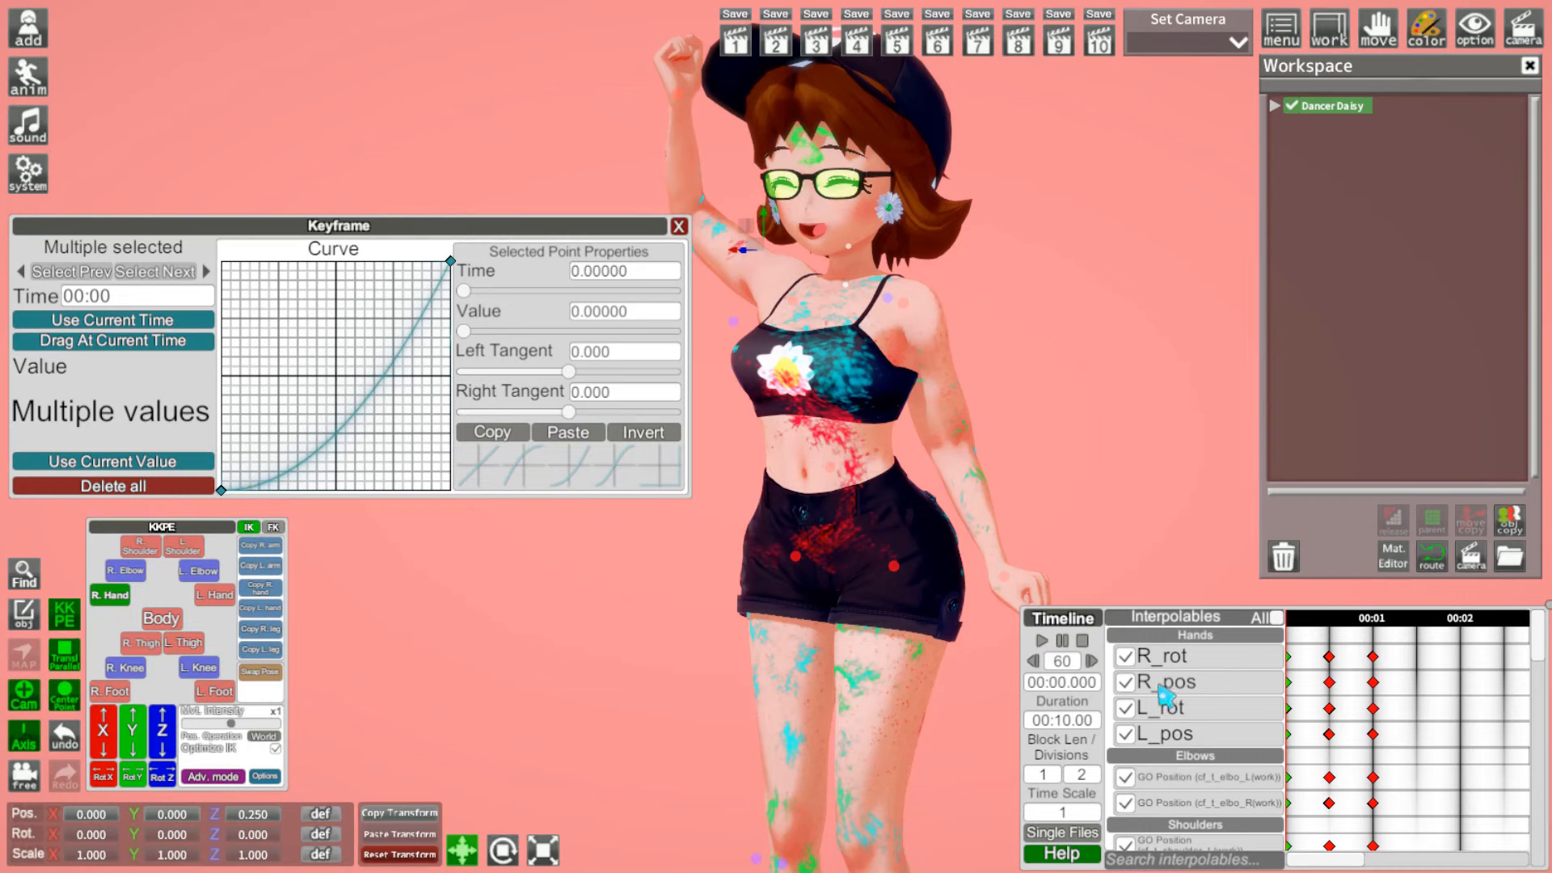
Step: Play the animation from the start twice to check the eased first movement, stopping it each time
left_click(1297, 621)
mouse_move(1296, 620)
left_mouse_down()
mouse_move(1317, 624)
mouse_move(1291, 629)
left_mouse_up()
left_click(1040, 642)
left_click(1083, 640)
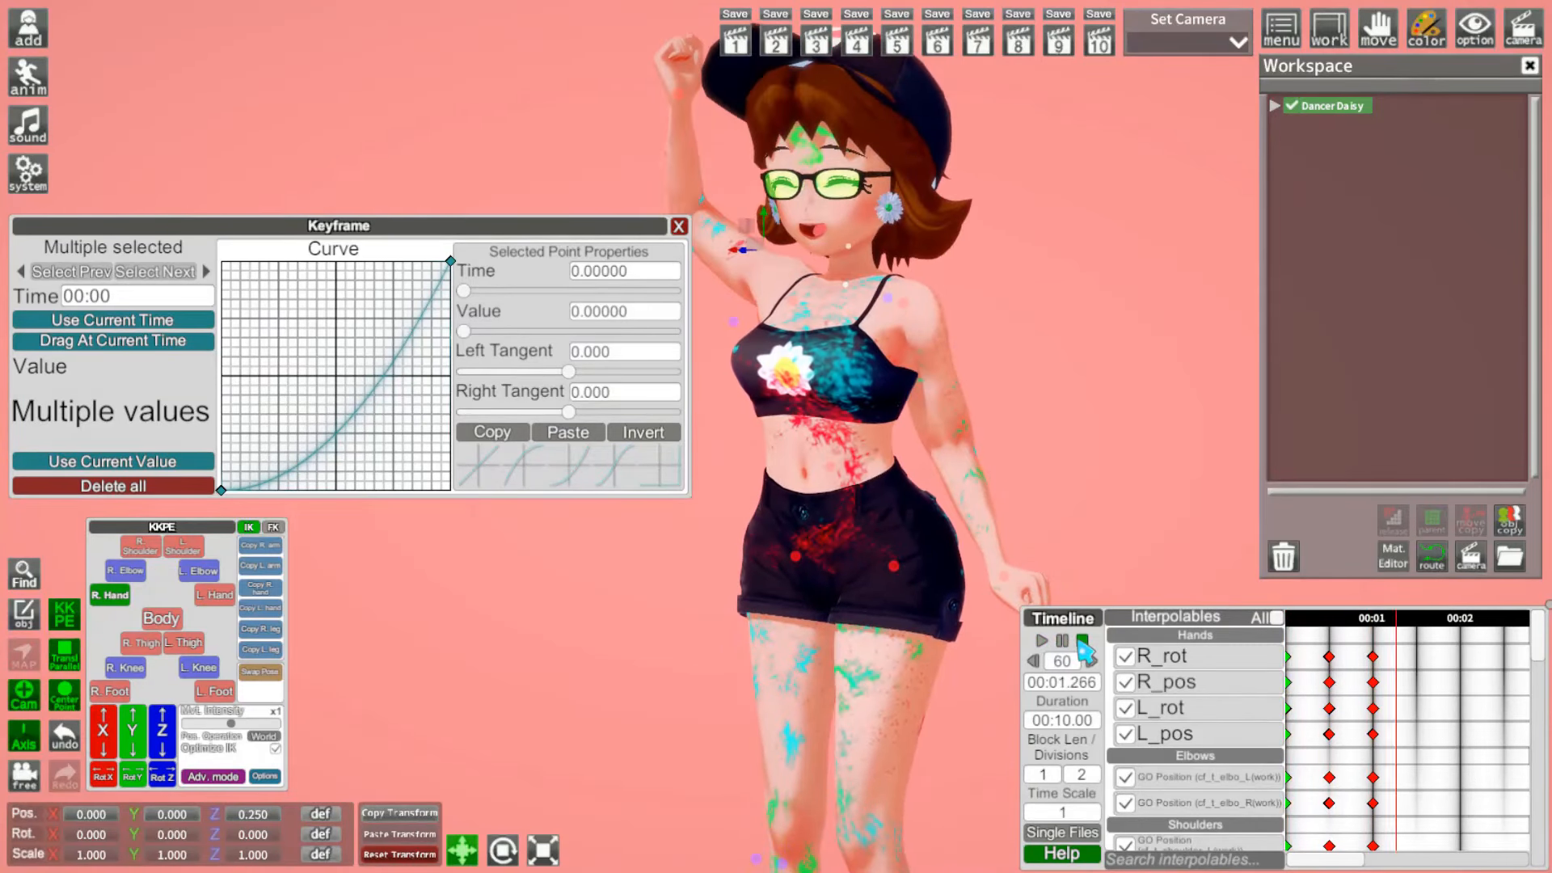
left_click(1041, 640)
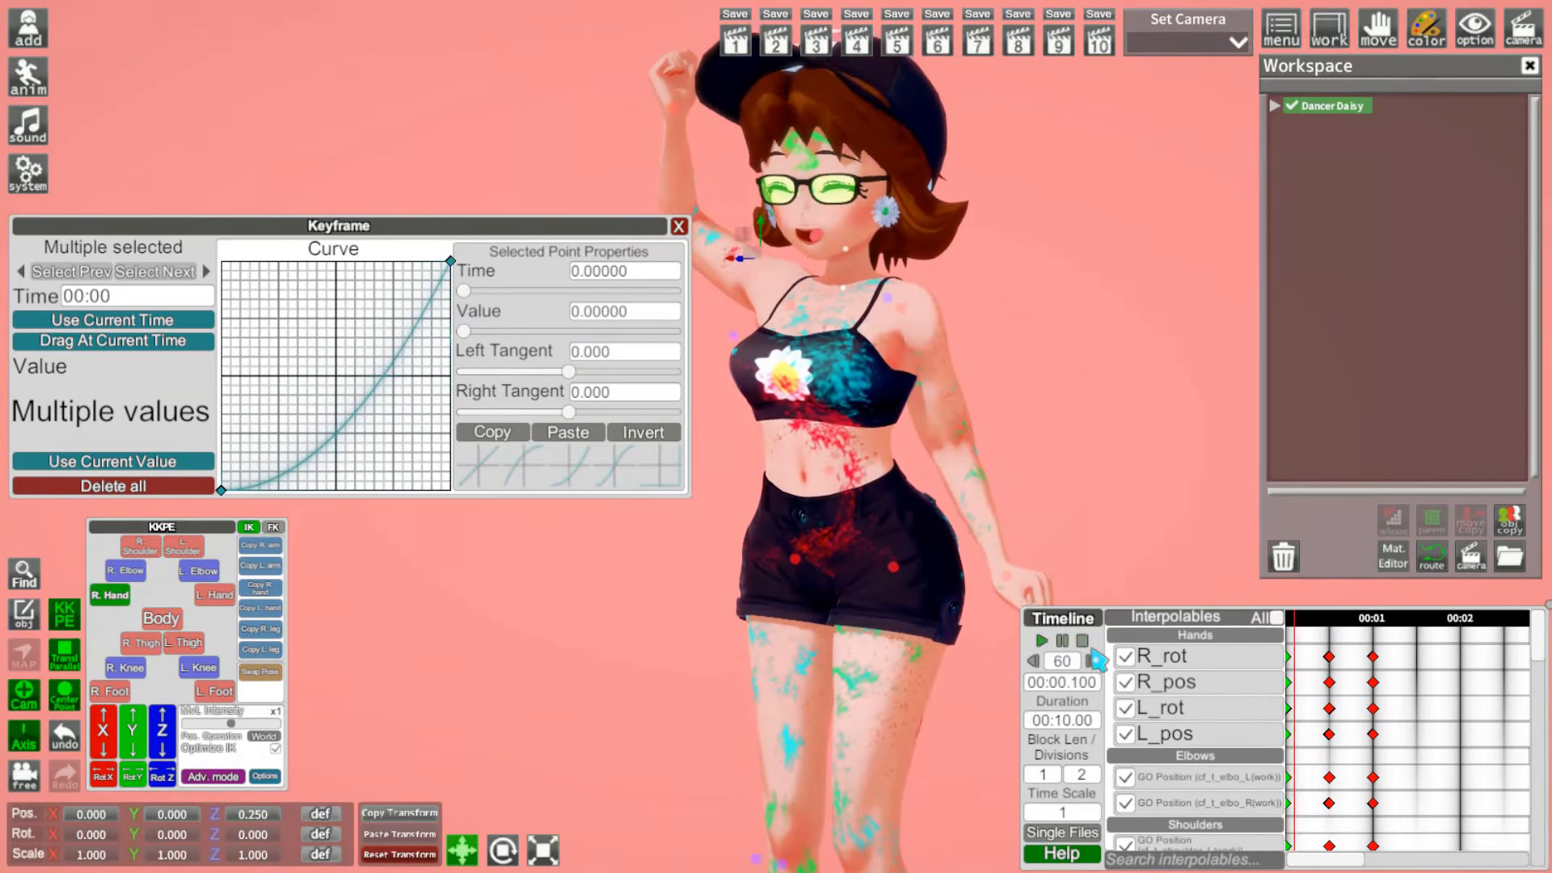
left_click(1083, 641)
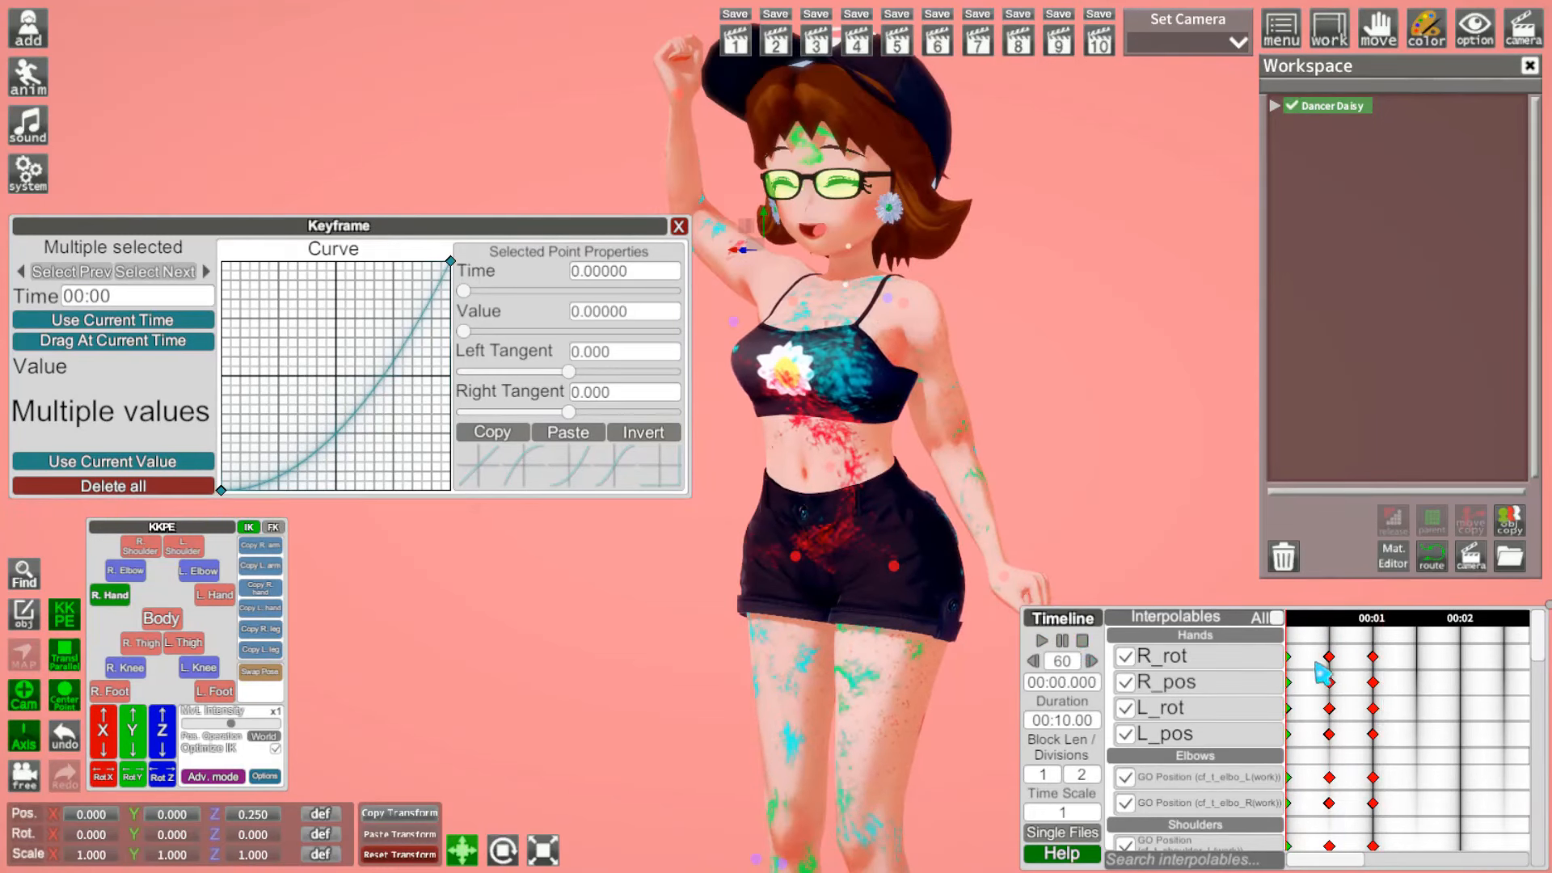
Step: Select all the keyframes at time 00:00.5 and apply the ease-out curve preset that starts fast and slows down
scroll(1326, 688, "down", 5)
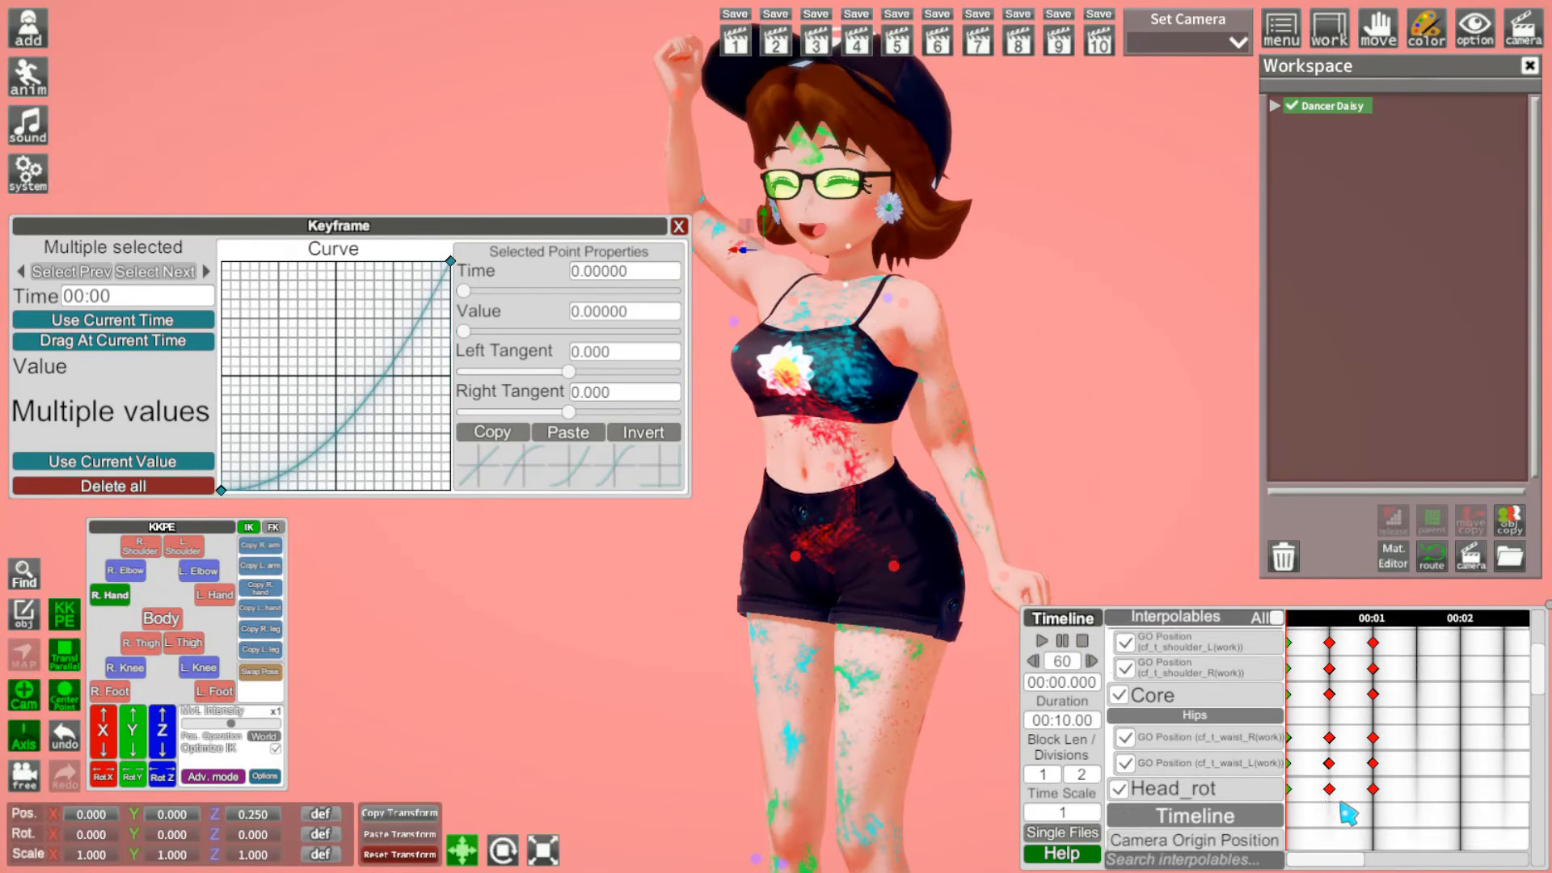
left_click_drag(1342, 802, 1289, 629)
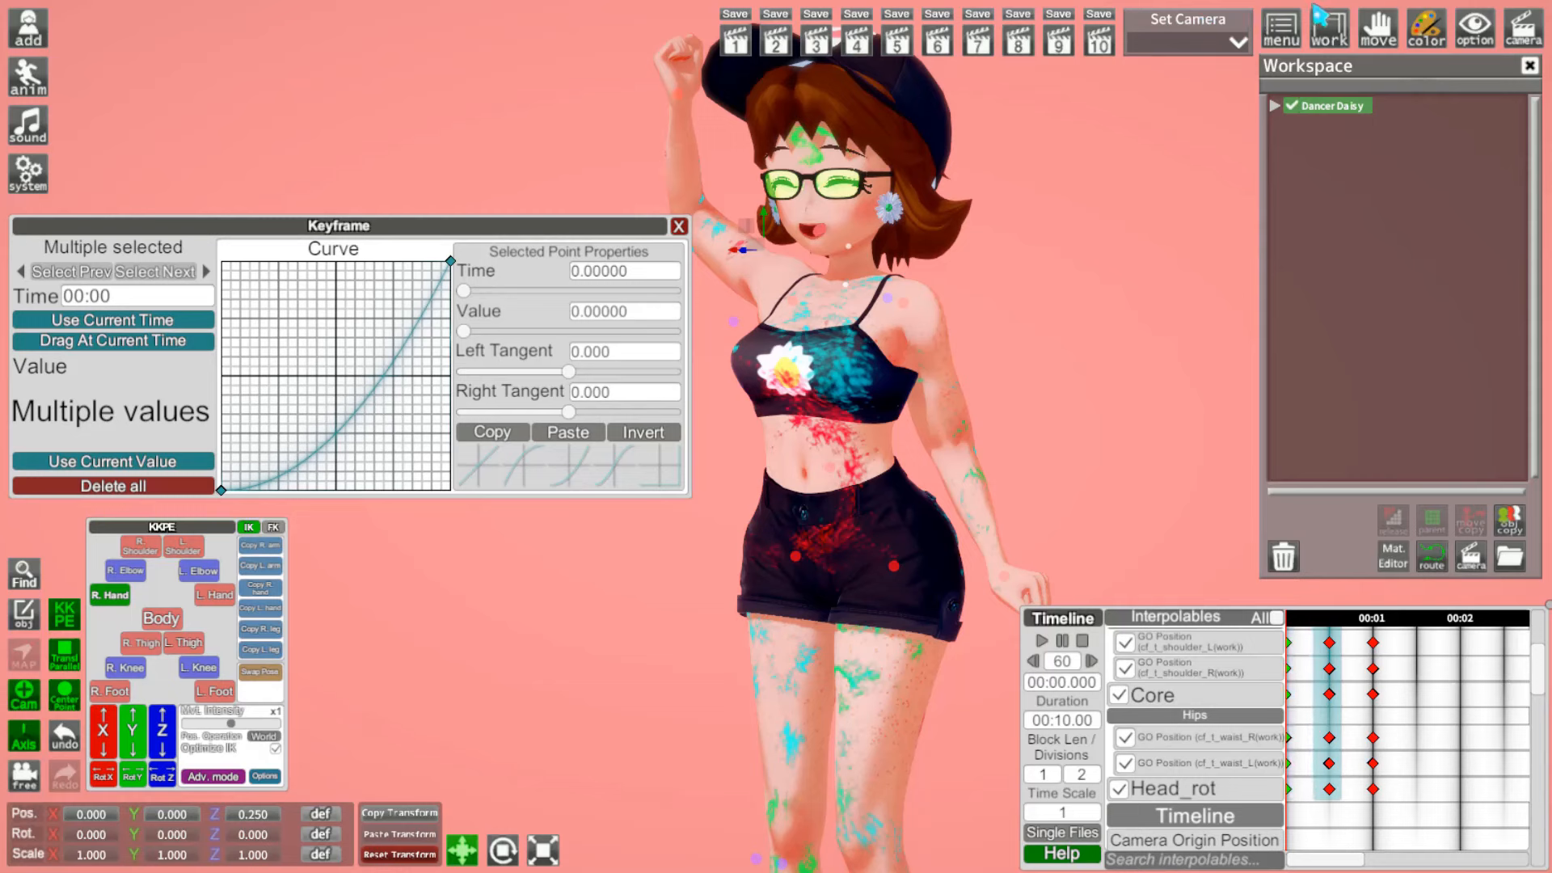
scroll(1363, 748, "up", 5)
left_click(1334, 623)
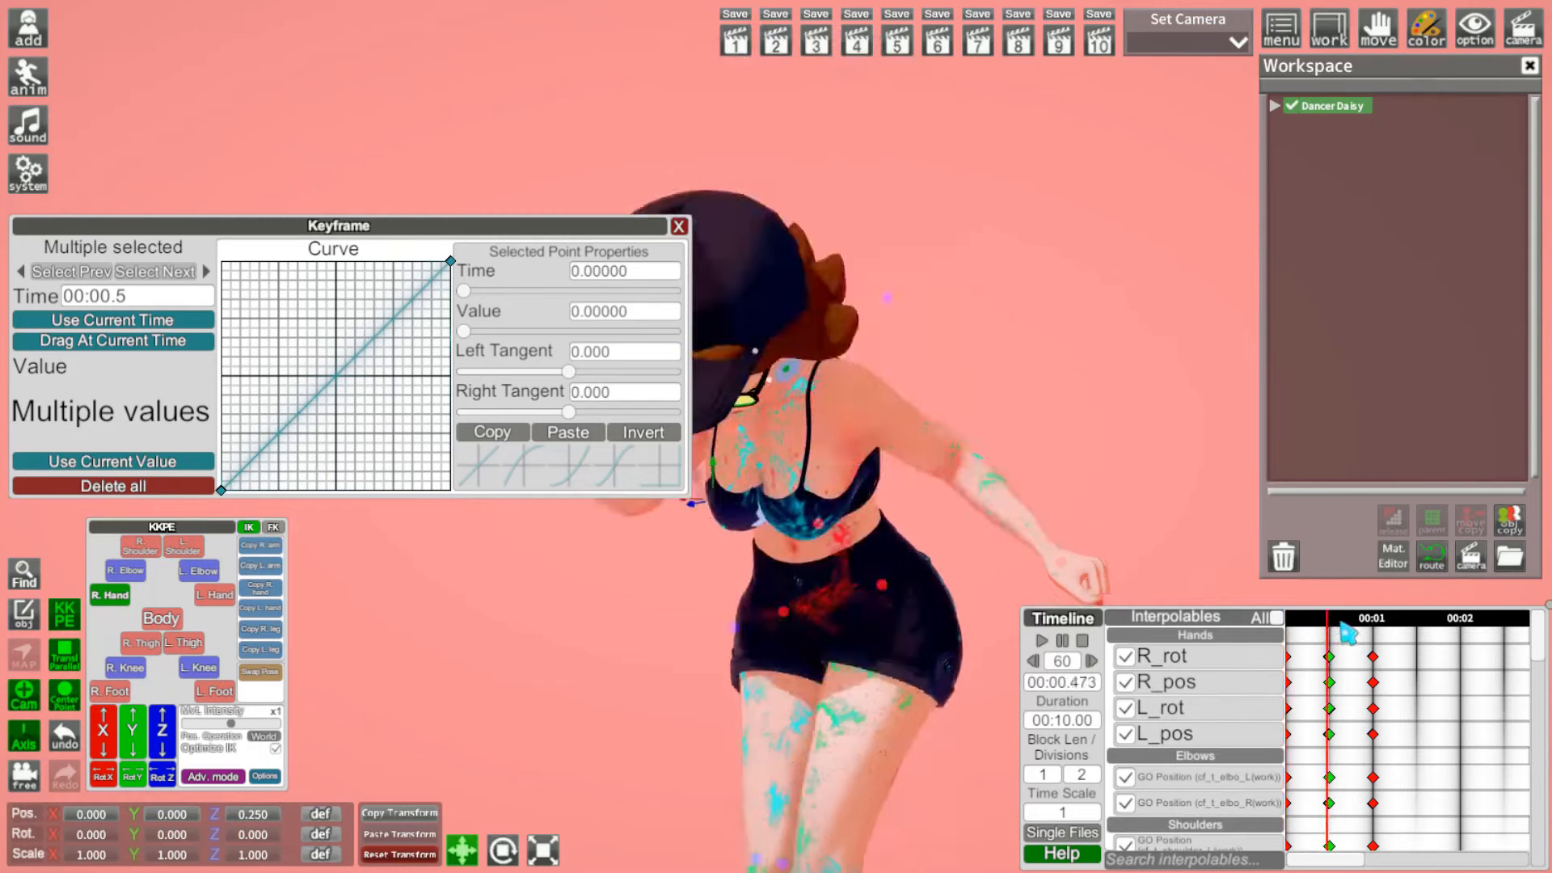
left_click(481, 433)
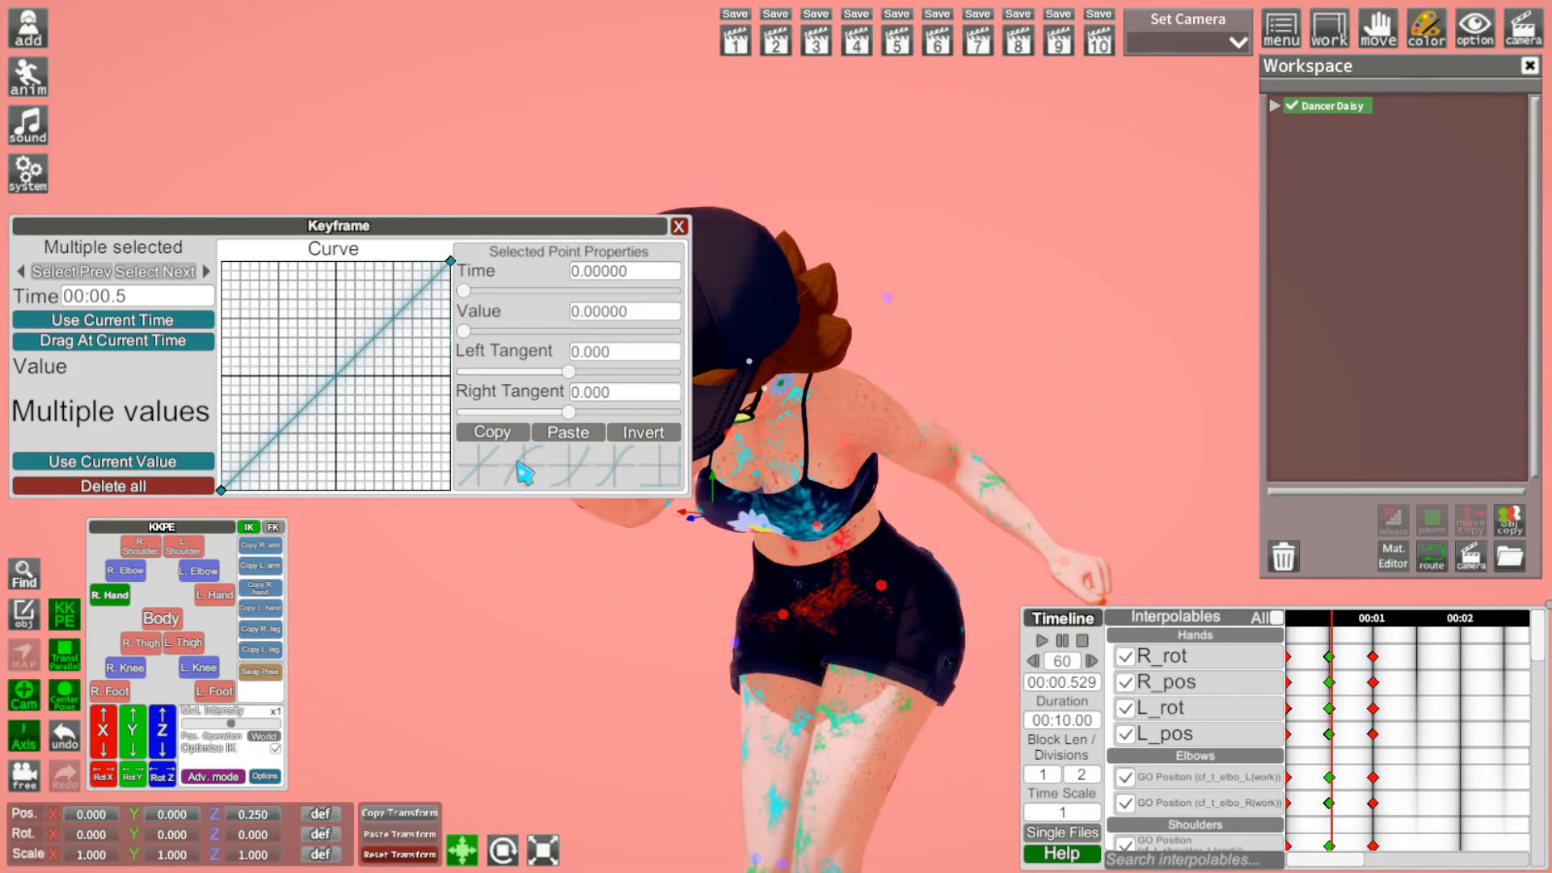
left_click(520, 467)
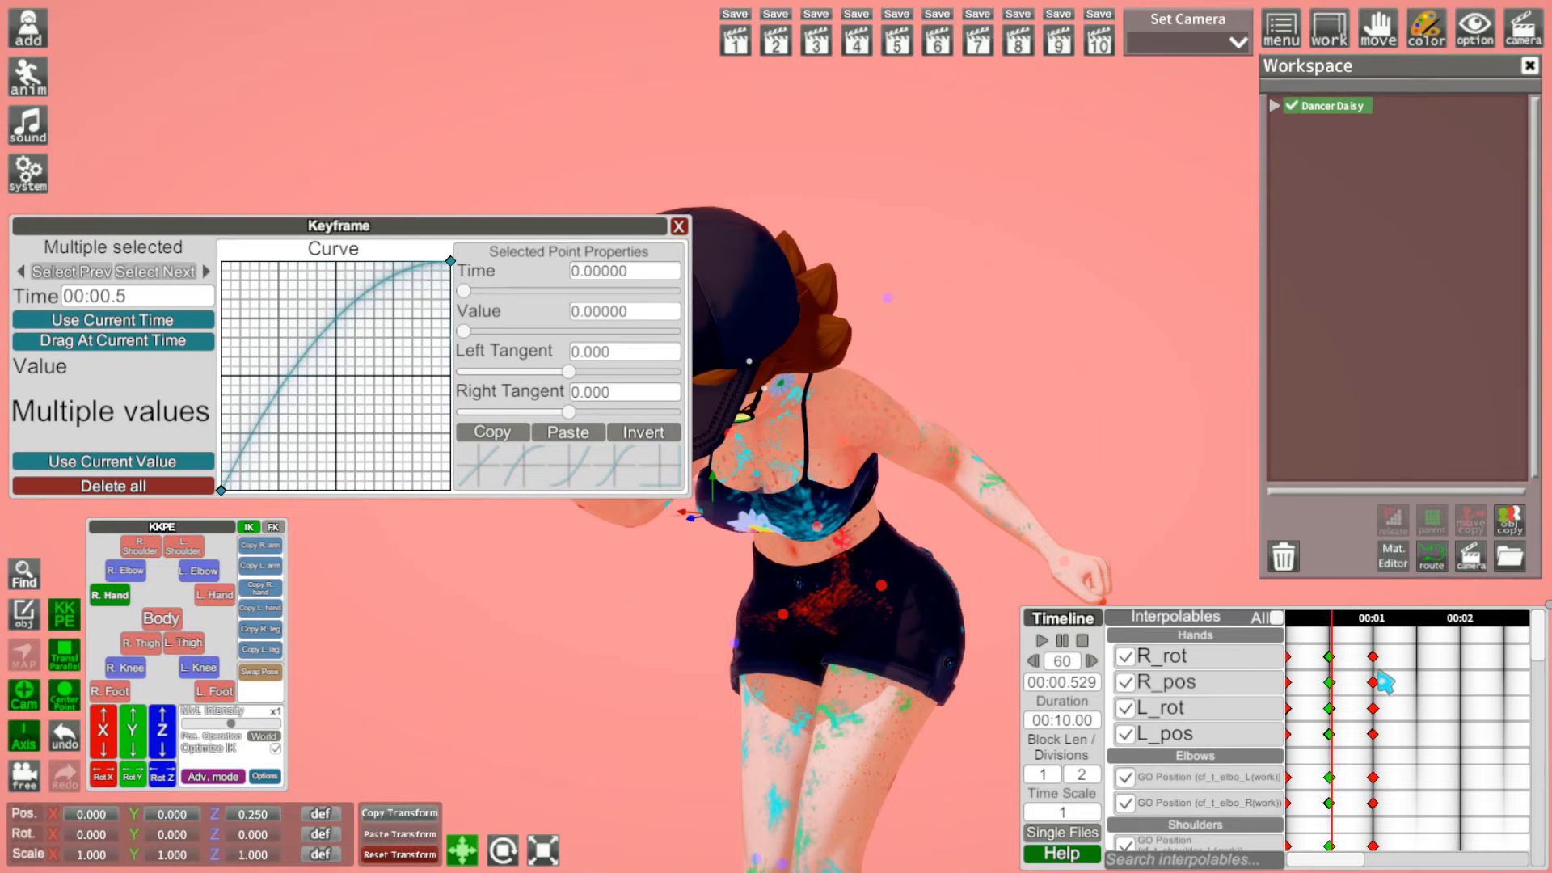
Step: Play the animation from time 00:00.000 to check the eased return movement, and stop it
left_click_drag(1336, 632, 1288, 632)
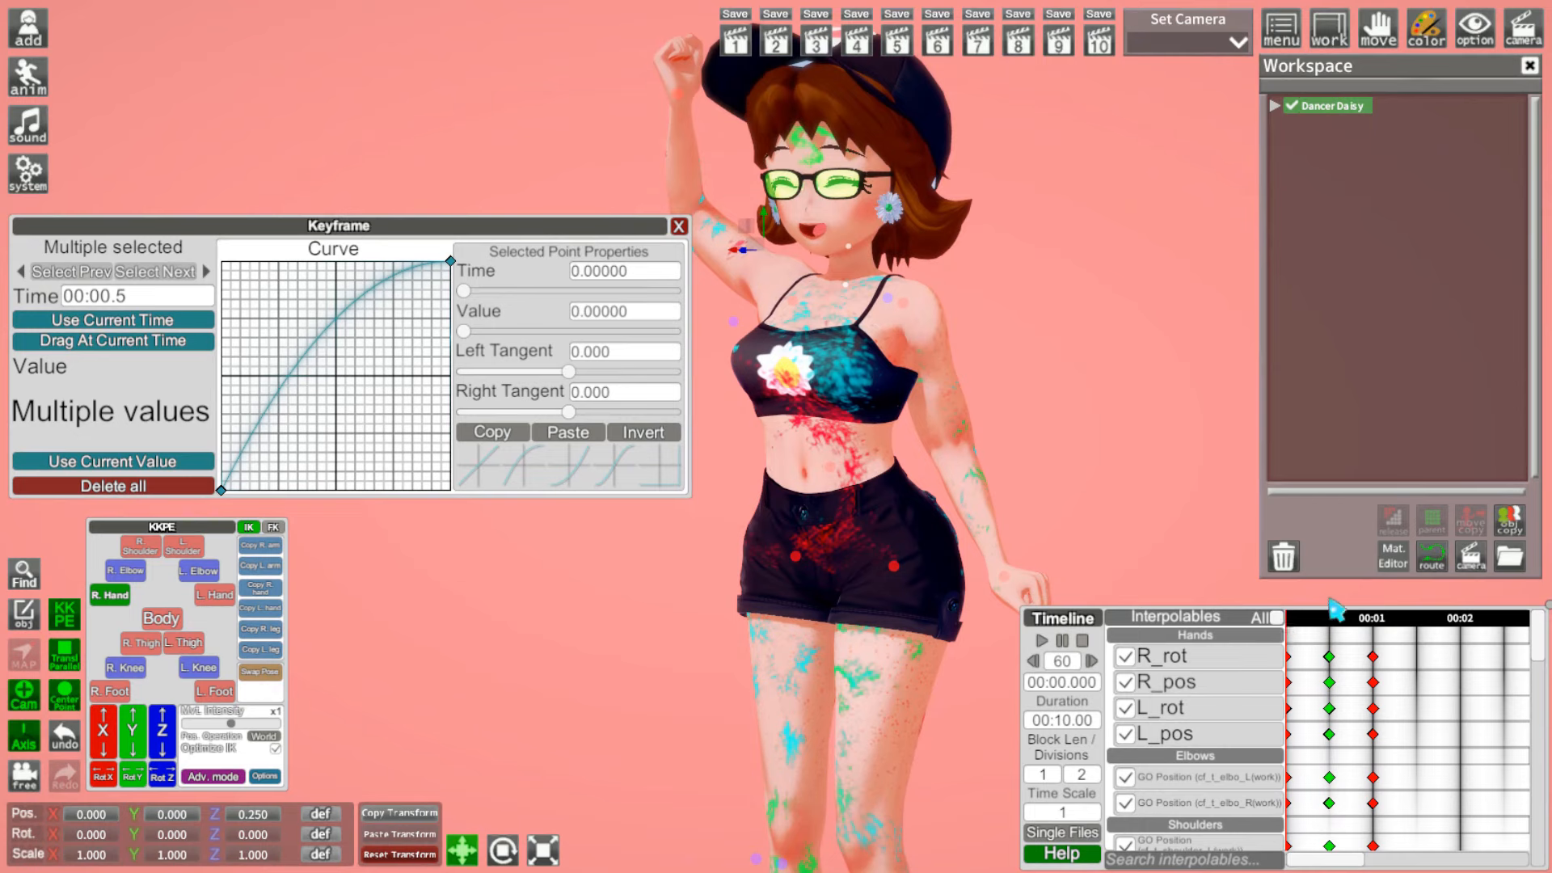
left_click(1050, 641)
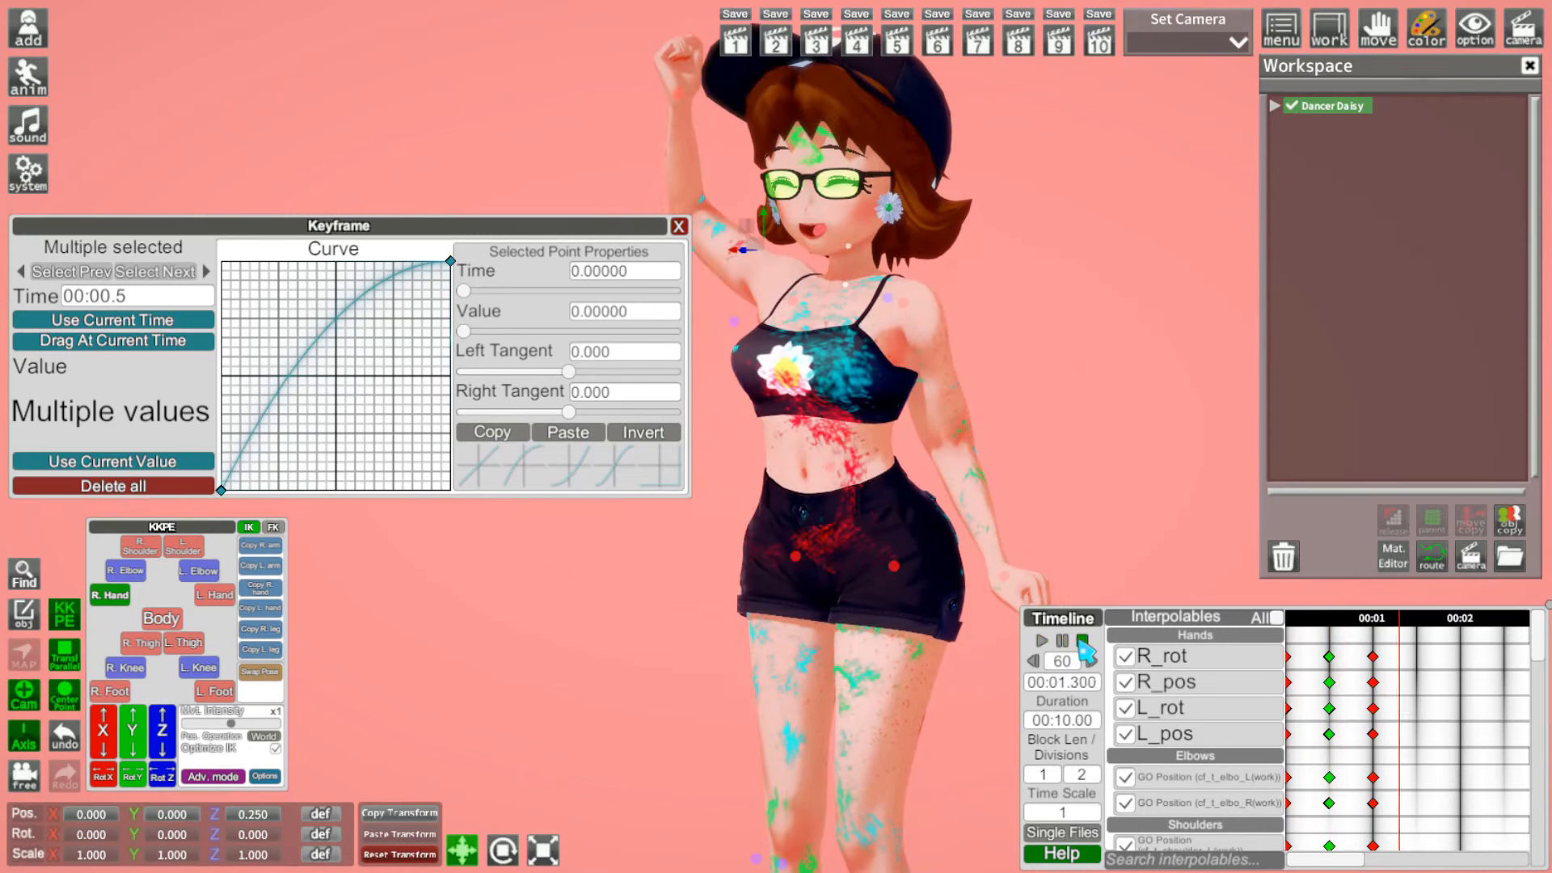
left_click(1082, 641)
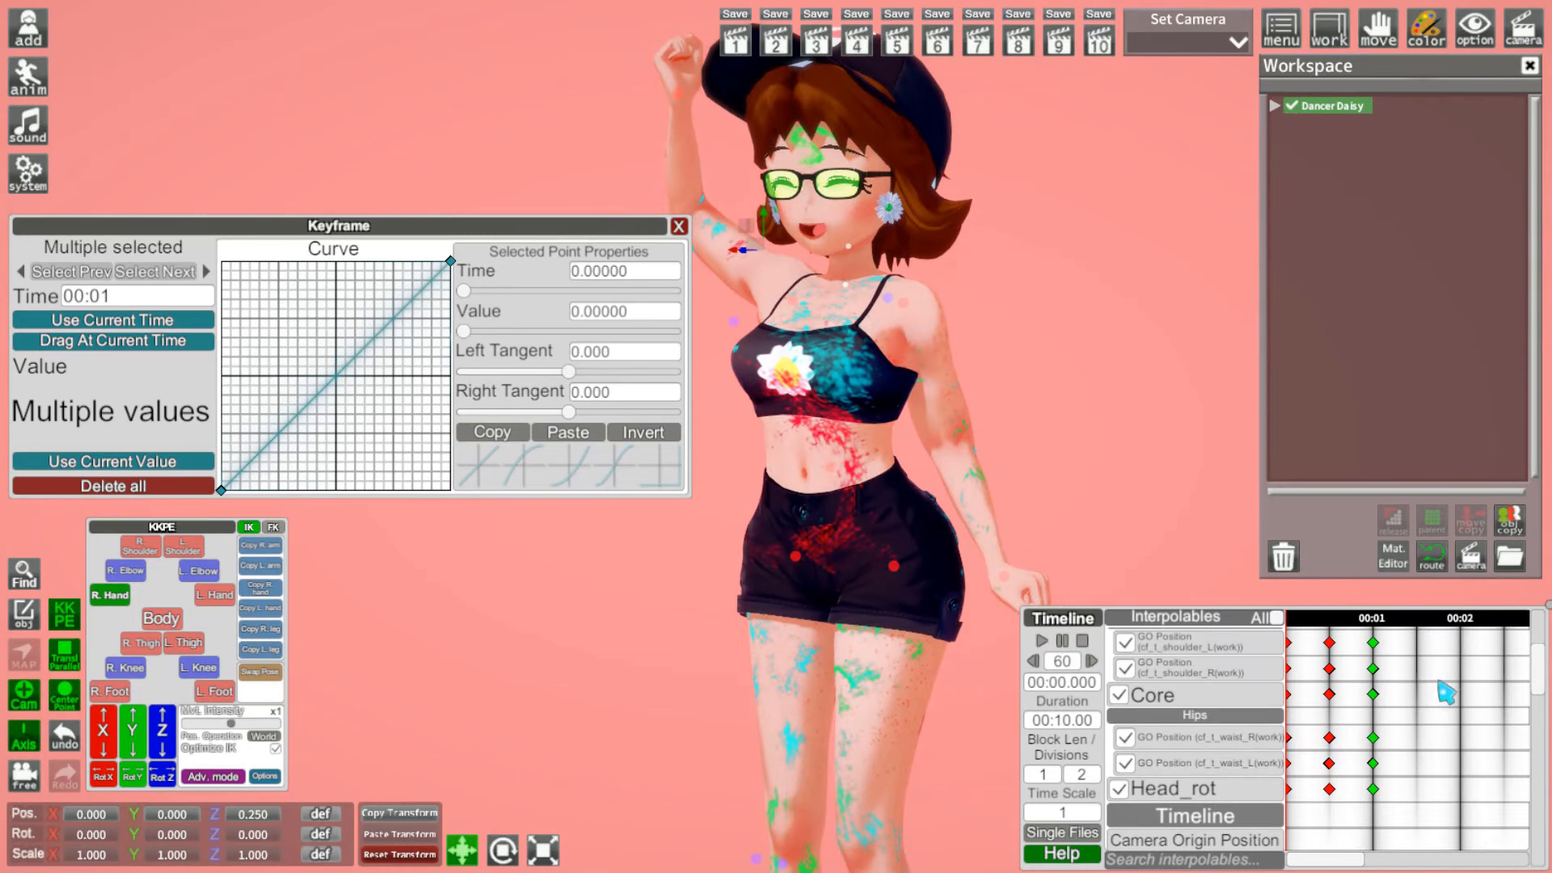
Step: Delete all the selected keyframes at time 00:01
scroll(1423, 689, "up", 5)
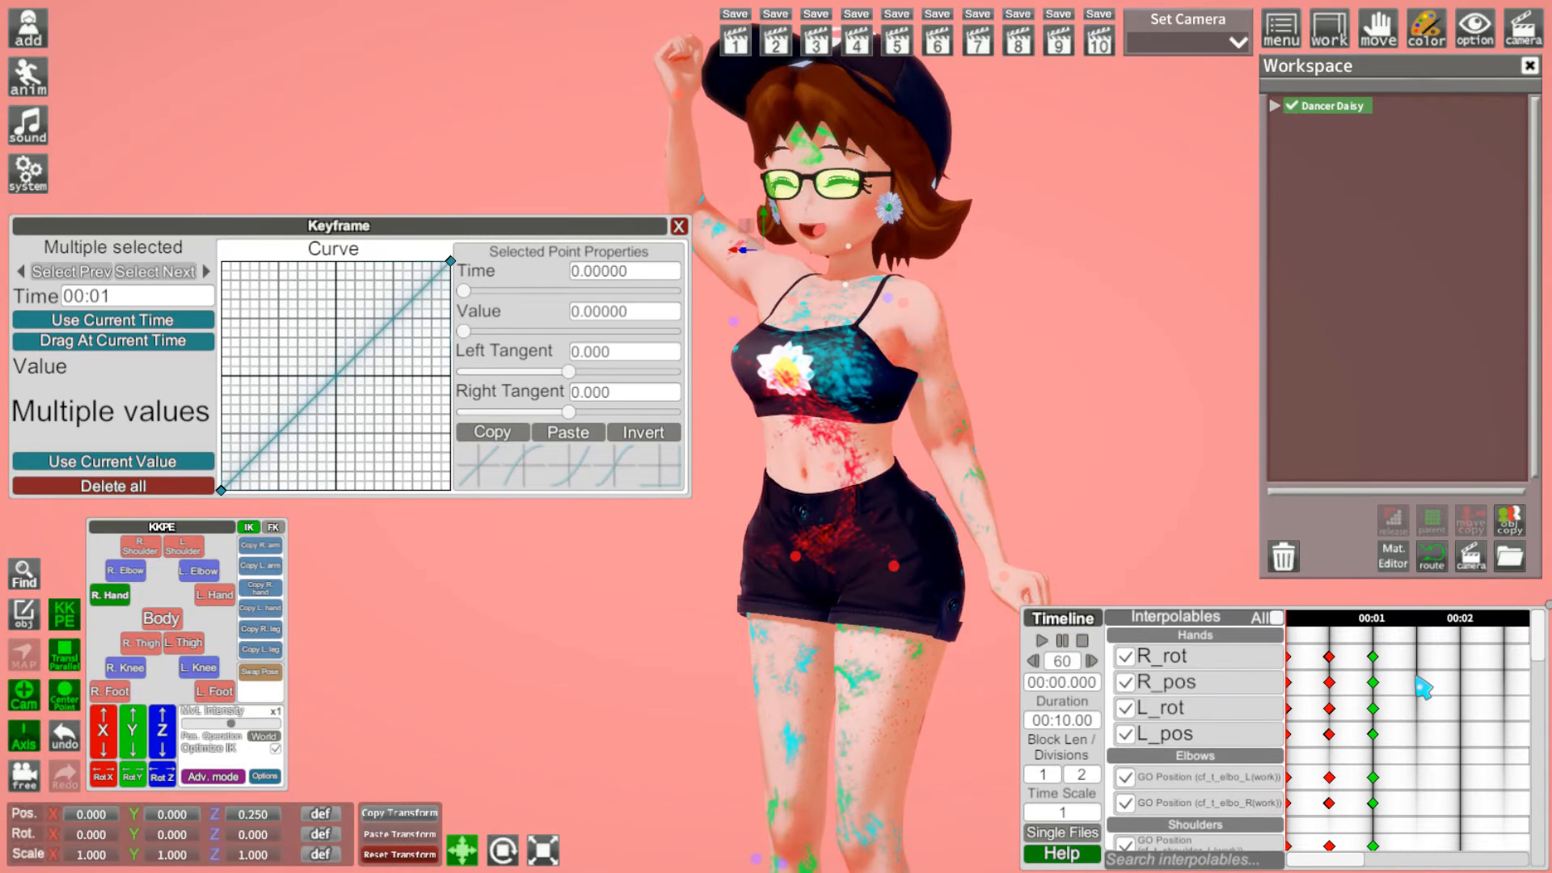
mouse_move(1377, 663)
scroll(1363, 683, "down", 5)
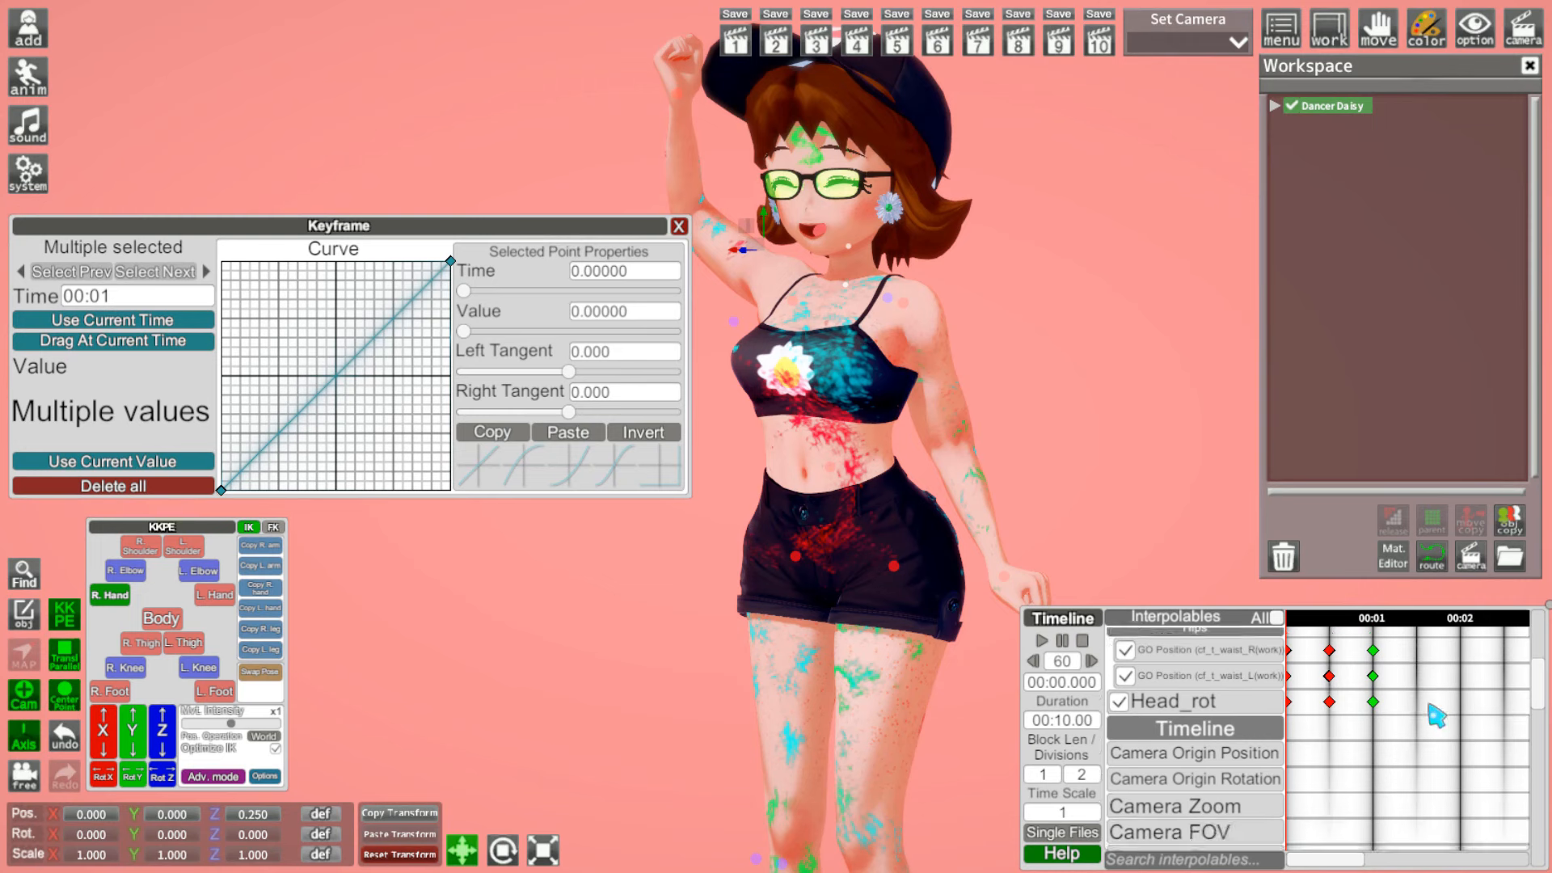
scroll(1414, 700, "up", 2)
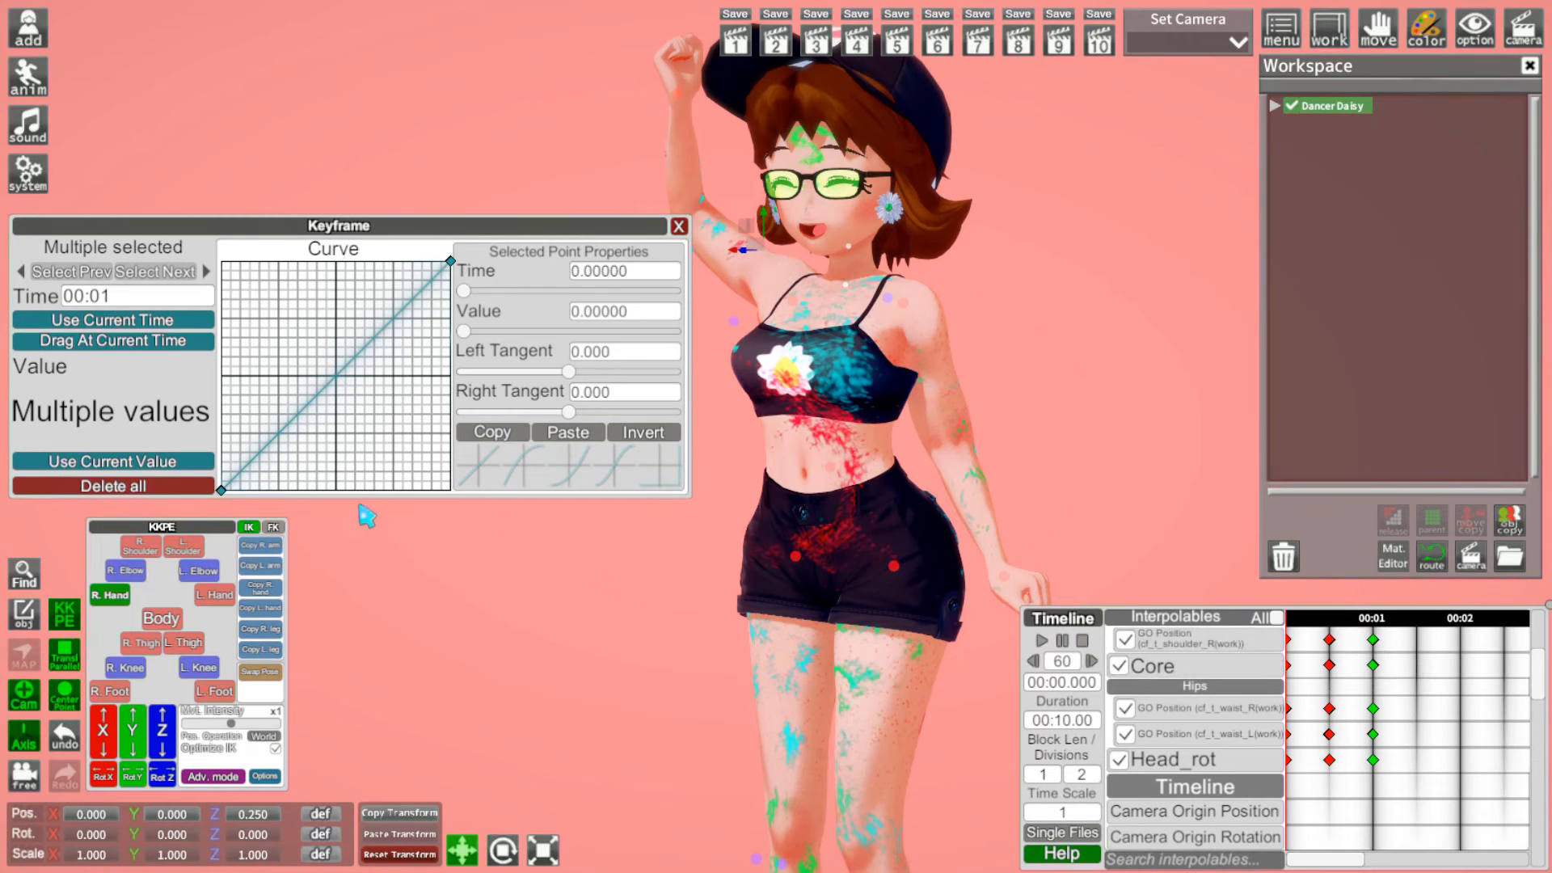
left_click(182, 489)
left_click(691, 496)
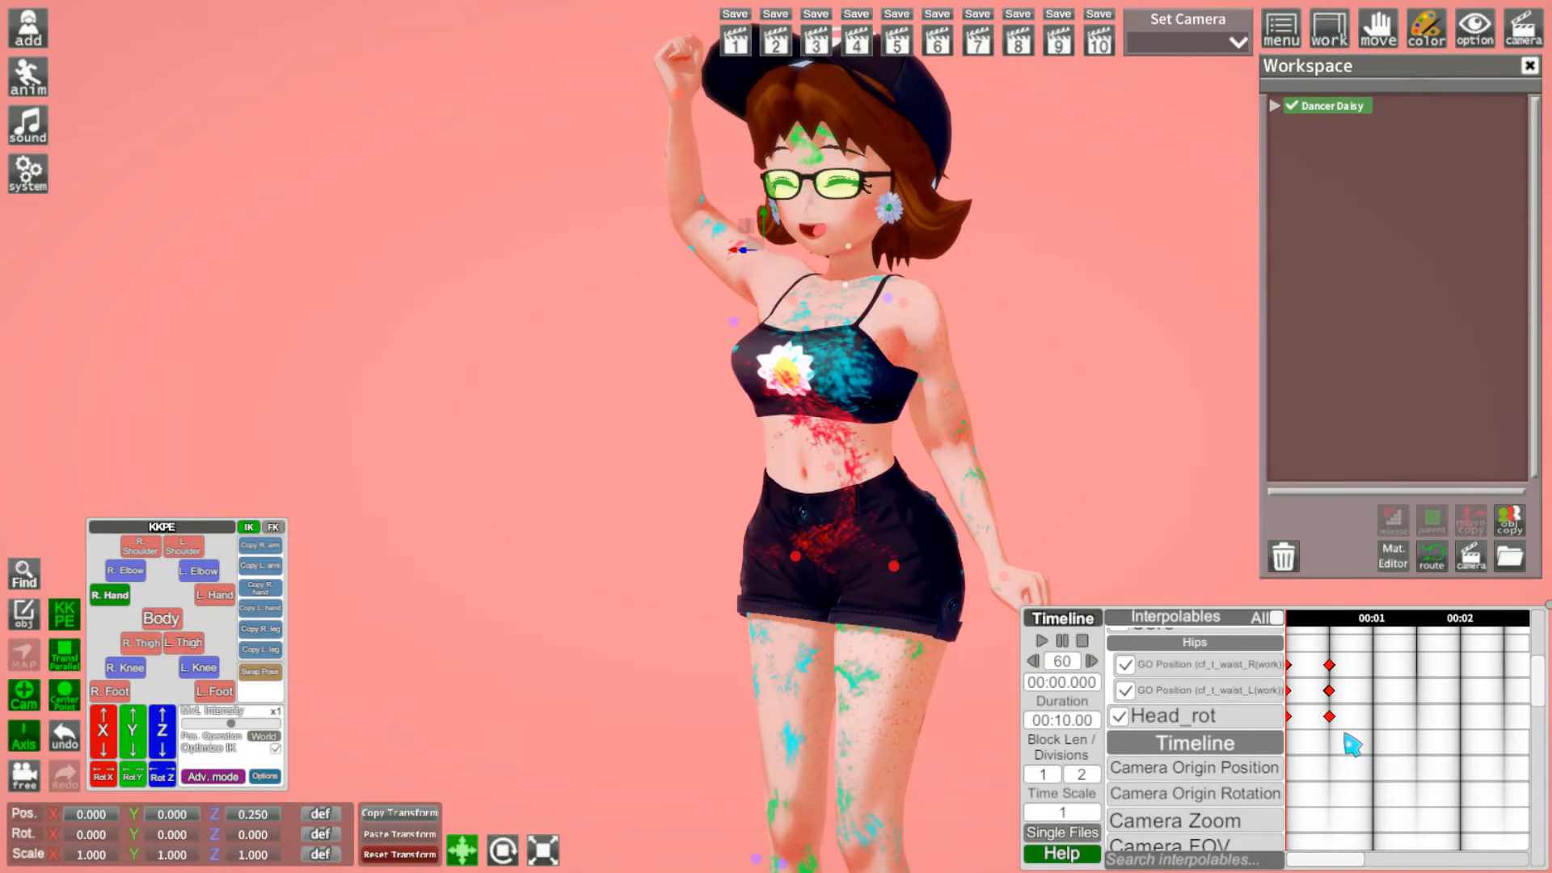
Step: Copy all the keyframes at 00:00 and 00:00.5 together and paste them at 00:01.000 and 00:02.000
left_click_drag(1343, 734, 1150, 444)
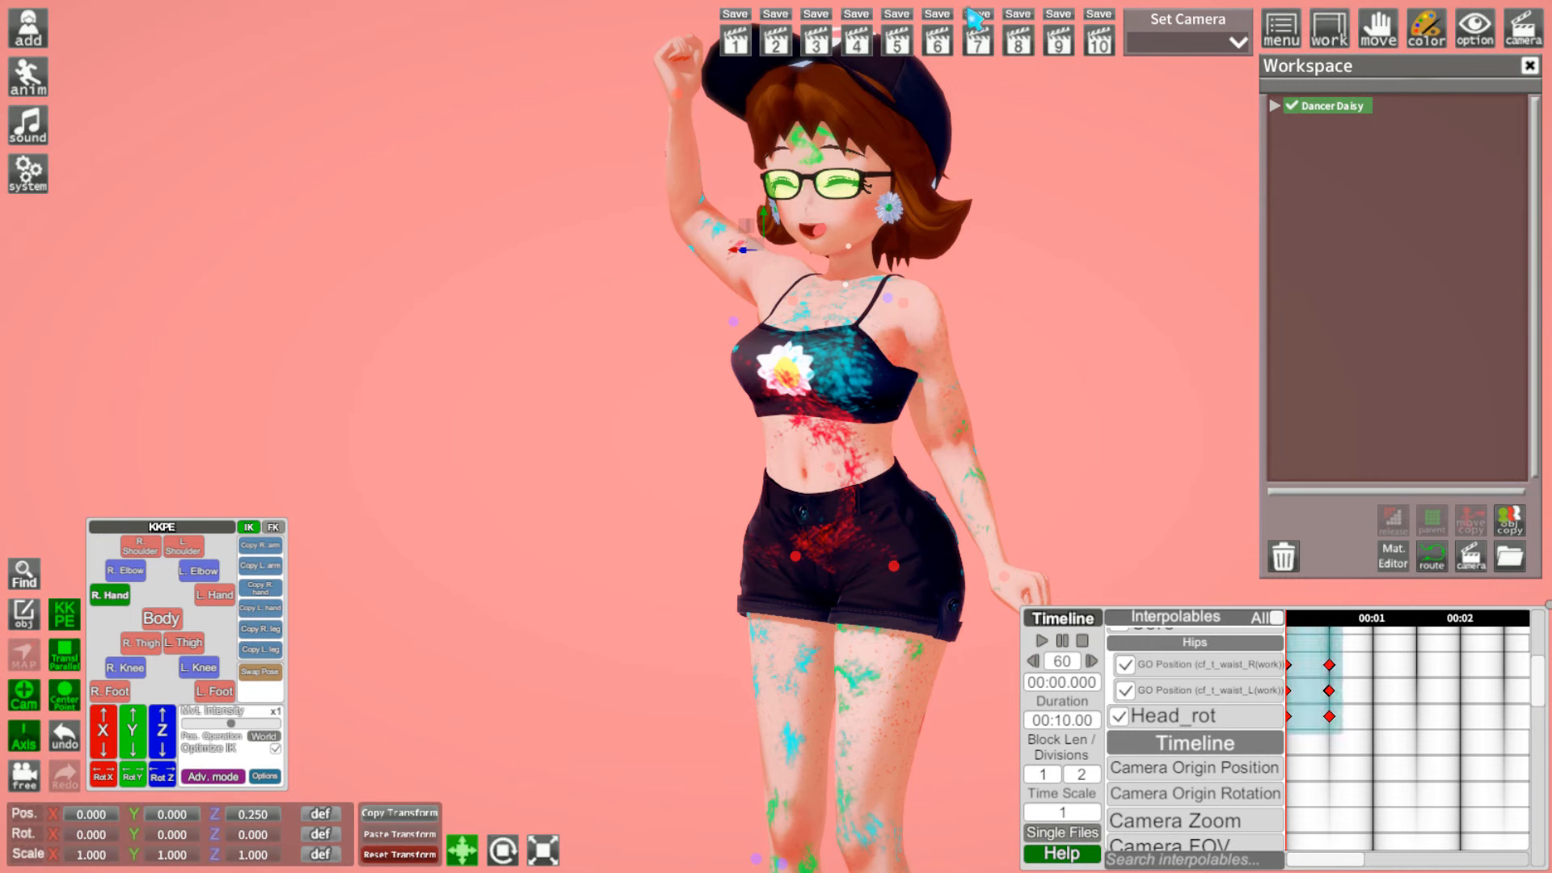
left_click_drag(976, 13, 976, 17)
scroll(1343, 639, "up", 5)
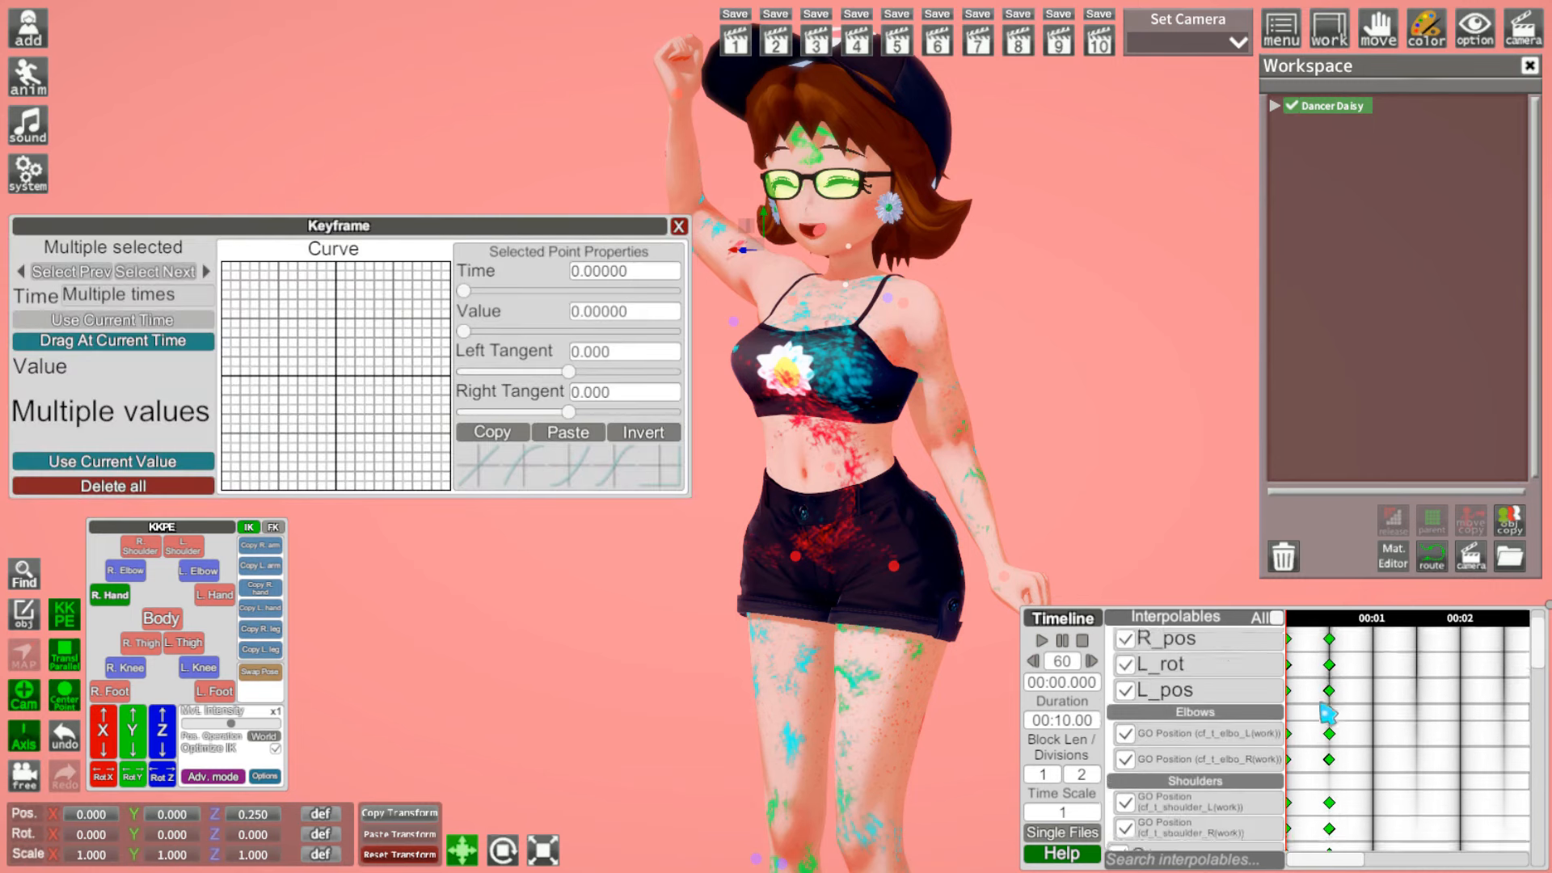
left_click(1375, 629)
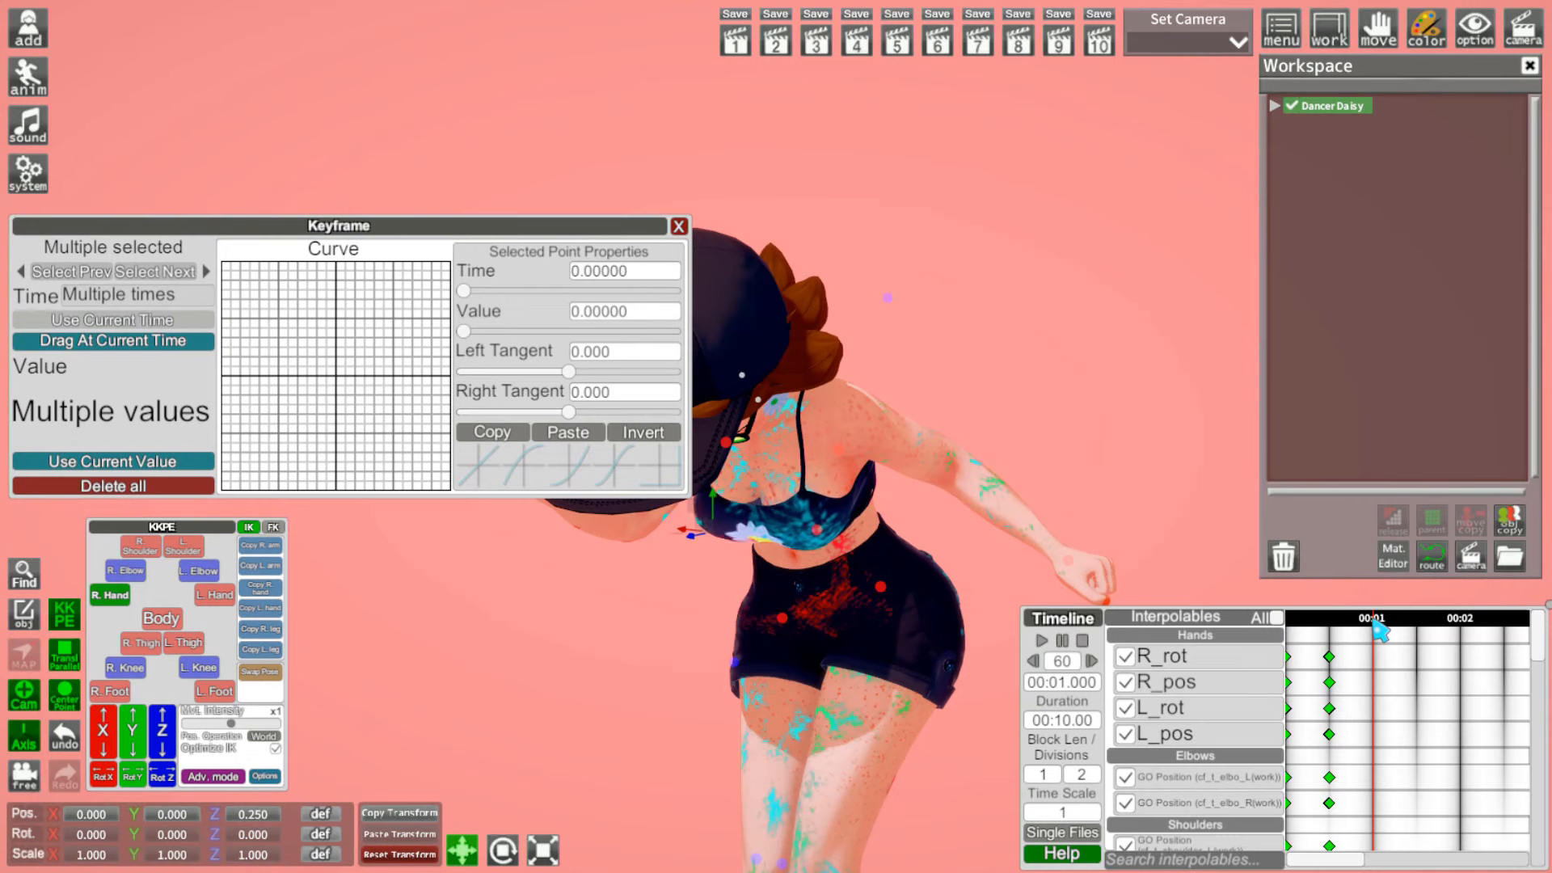
key("ctrl+c")
key("ctrl+v")
left_click(1458, 629)
key("ctrl+v")
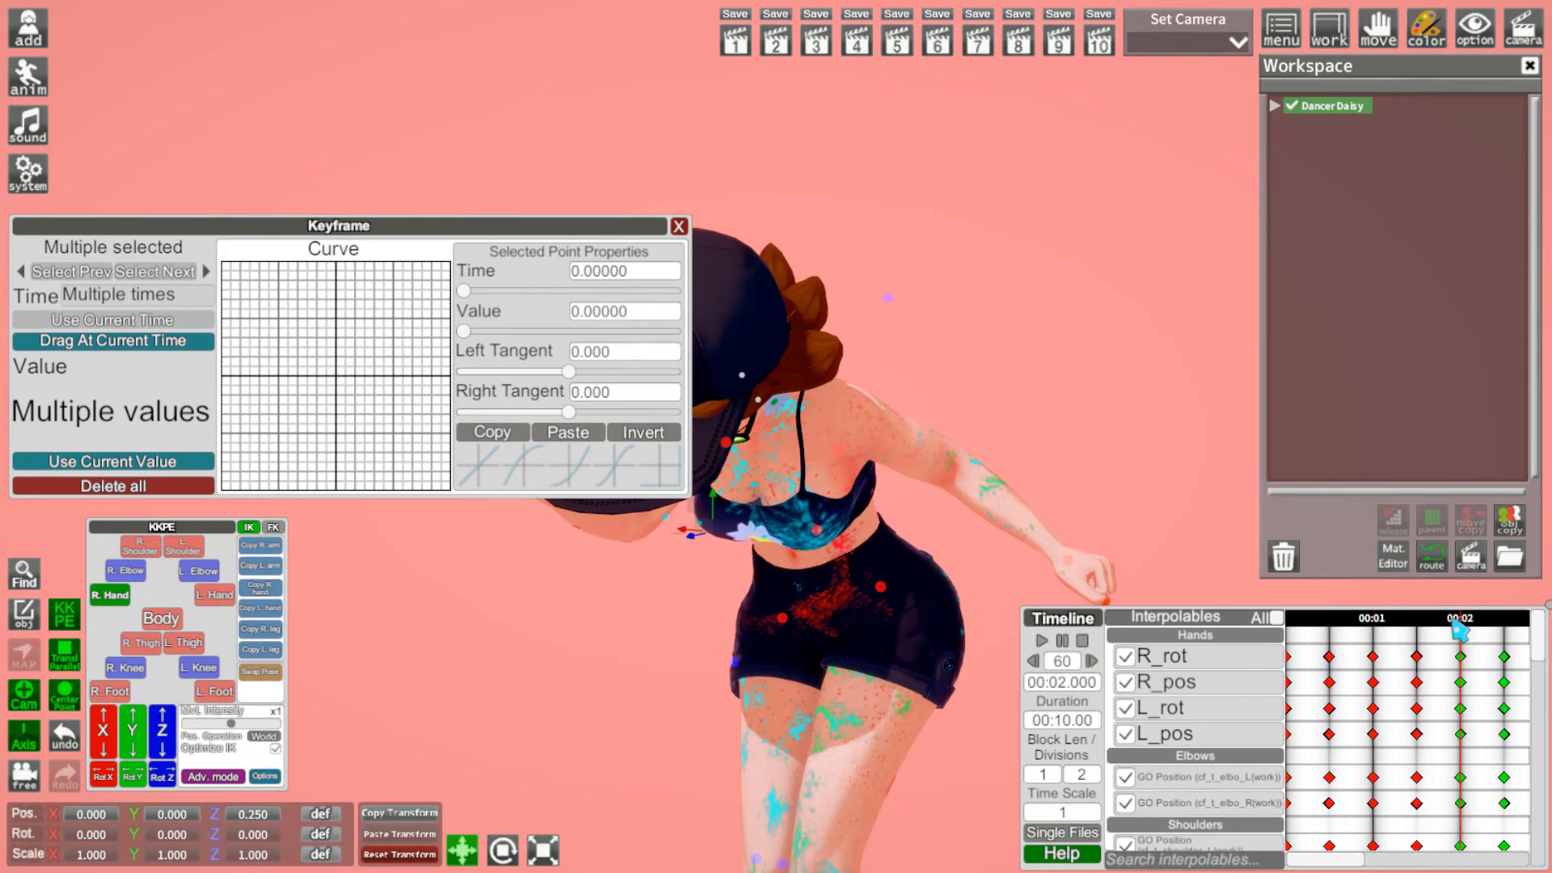
Step: Play the repeated back-and-forth animation from time 00:00.000 to check it, and stop it
left_click_drag(1454, 623, 1218, 623)
left_click(1042, 641)
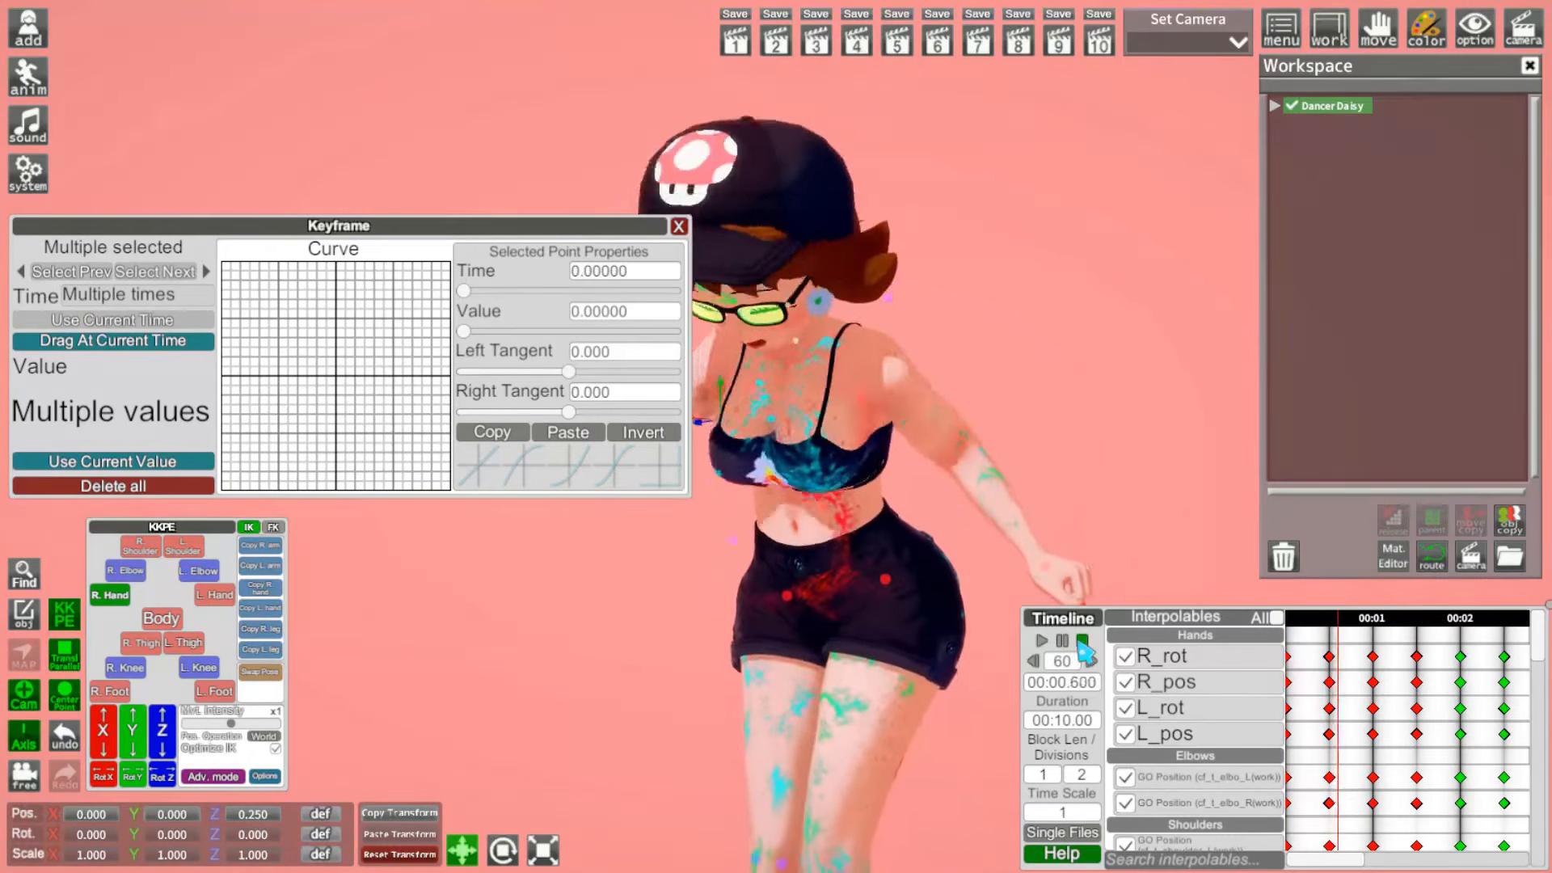
left_click(1084, 641)
scroll(1413, 732, "down", 3)
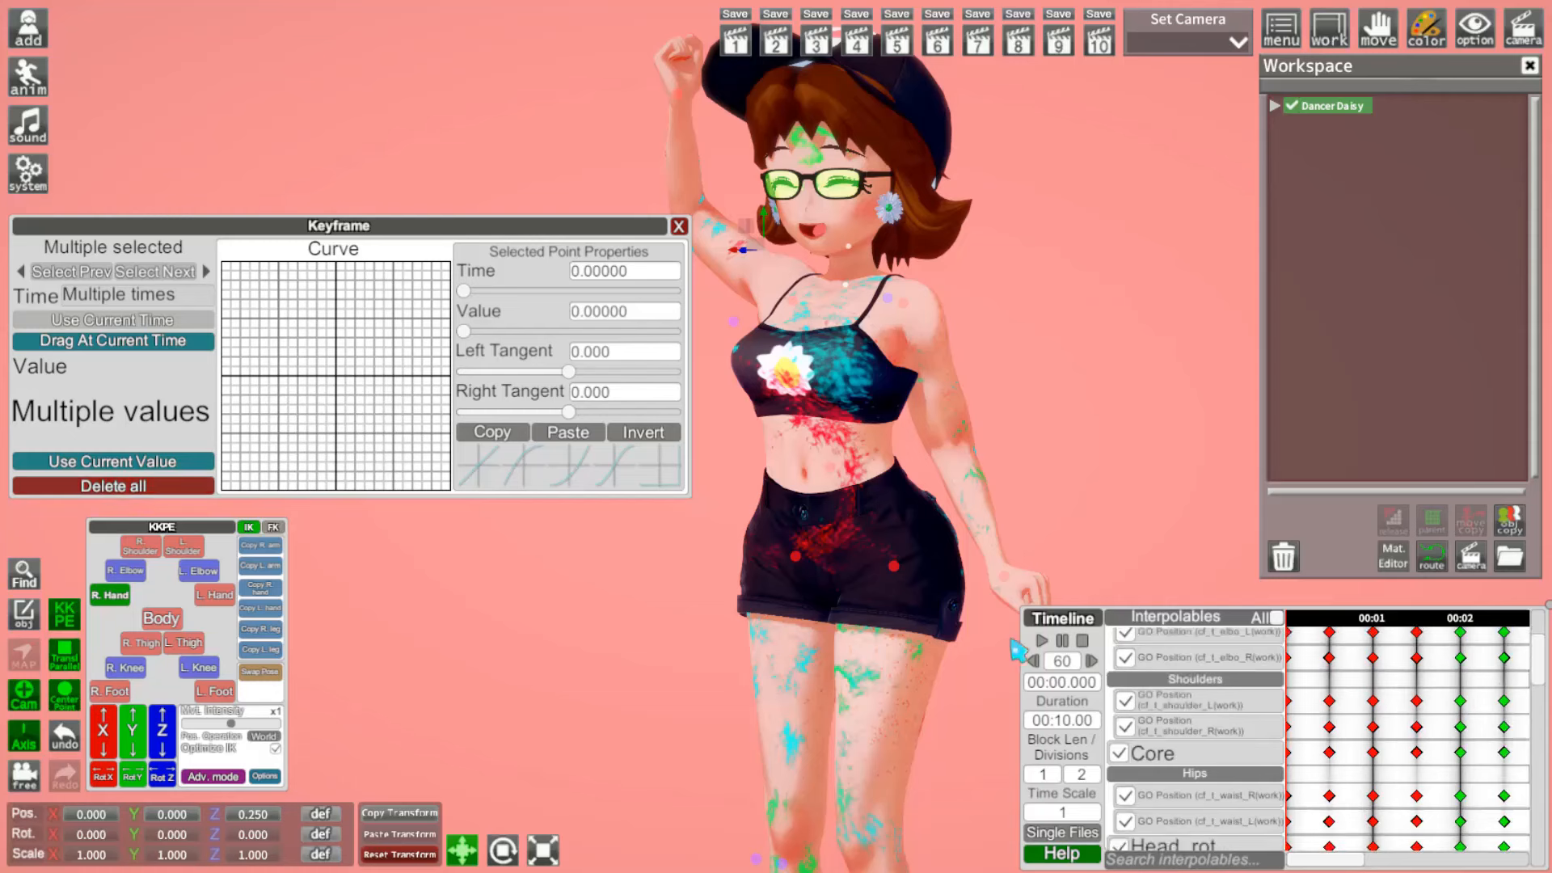
Step: Select all the keyframes from 00:01 to 00:02.5 across every interpolable and delete them
left_click(1308, 621)
left_click_drag(1310, 624, 1335, 626)
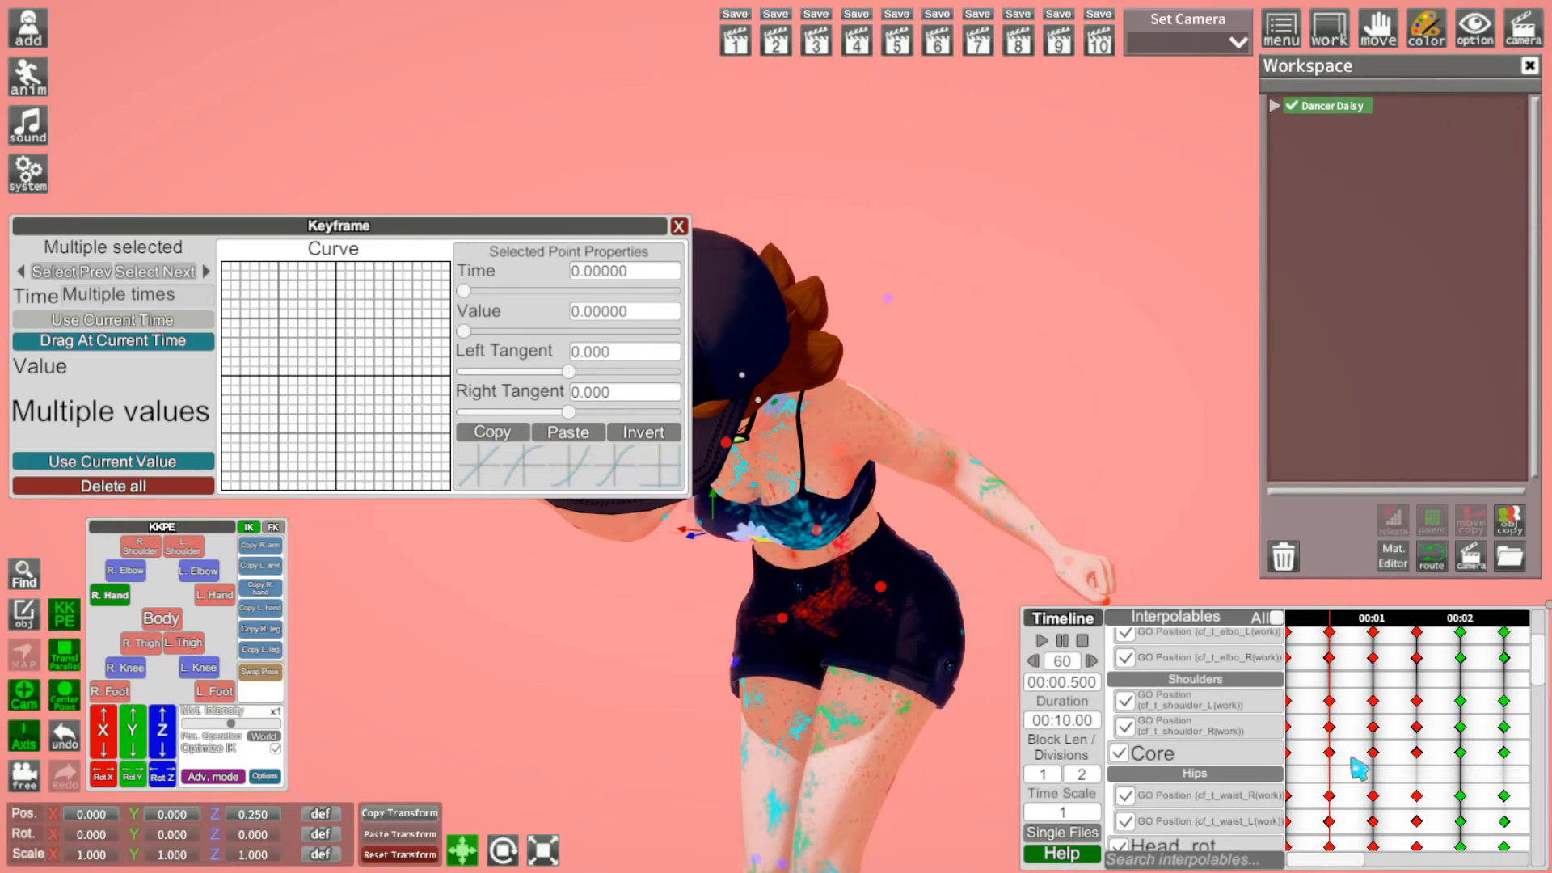
scroll(1358, 756, "down", 3)
left_click_drag(1399, 731, 1520, 628)
left_click_drag(1512, 8, 1512, 8)
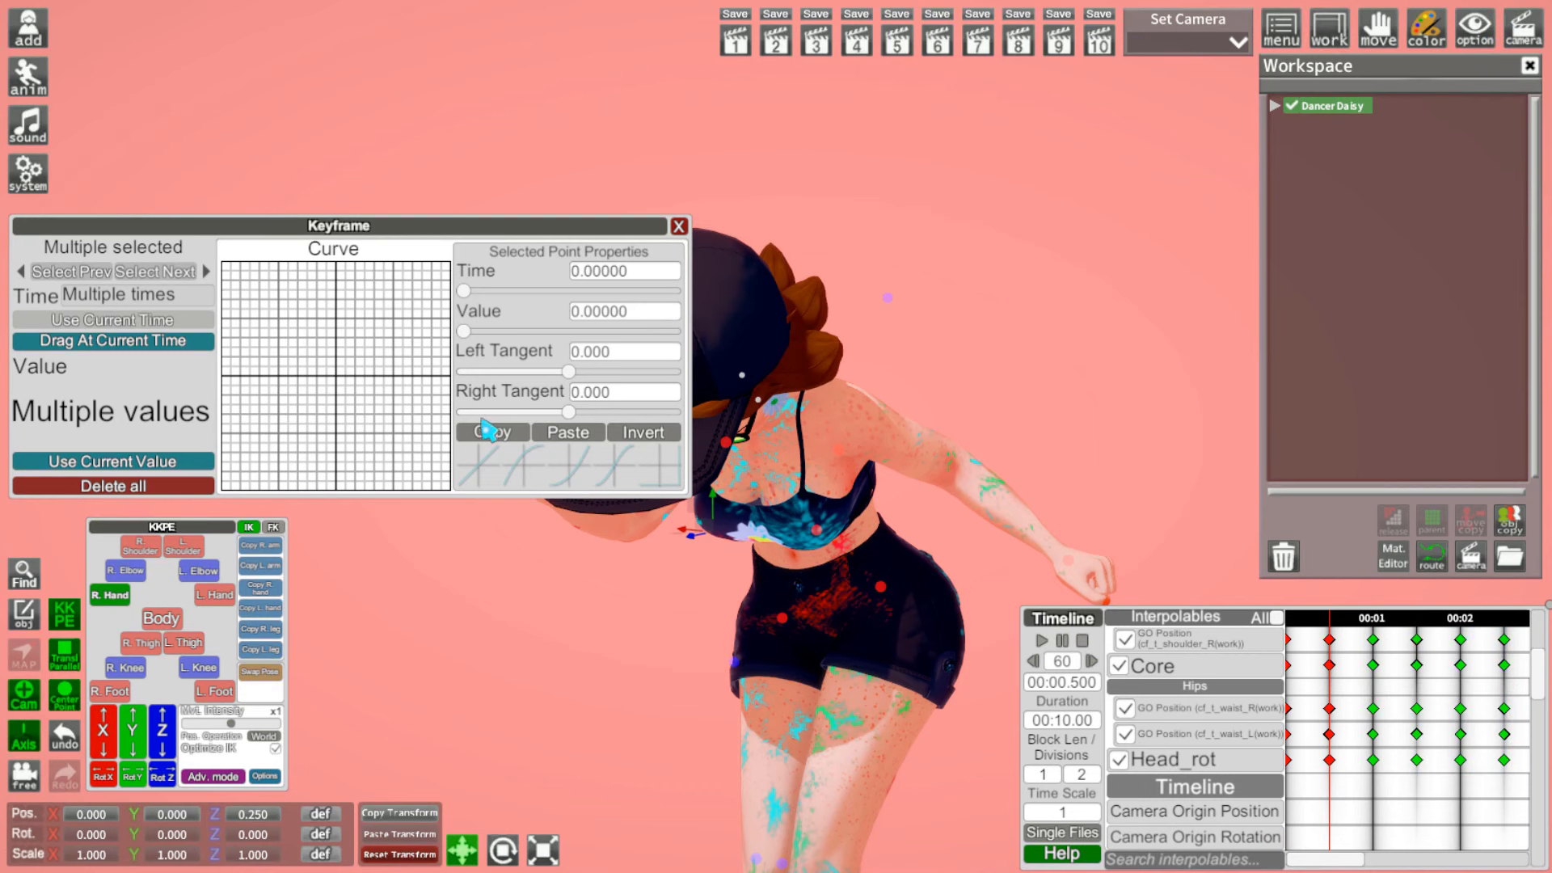
left_click(133, 486)
left_click(691, 497)
scroll(1440, 731, "up", 3)
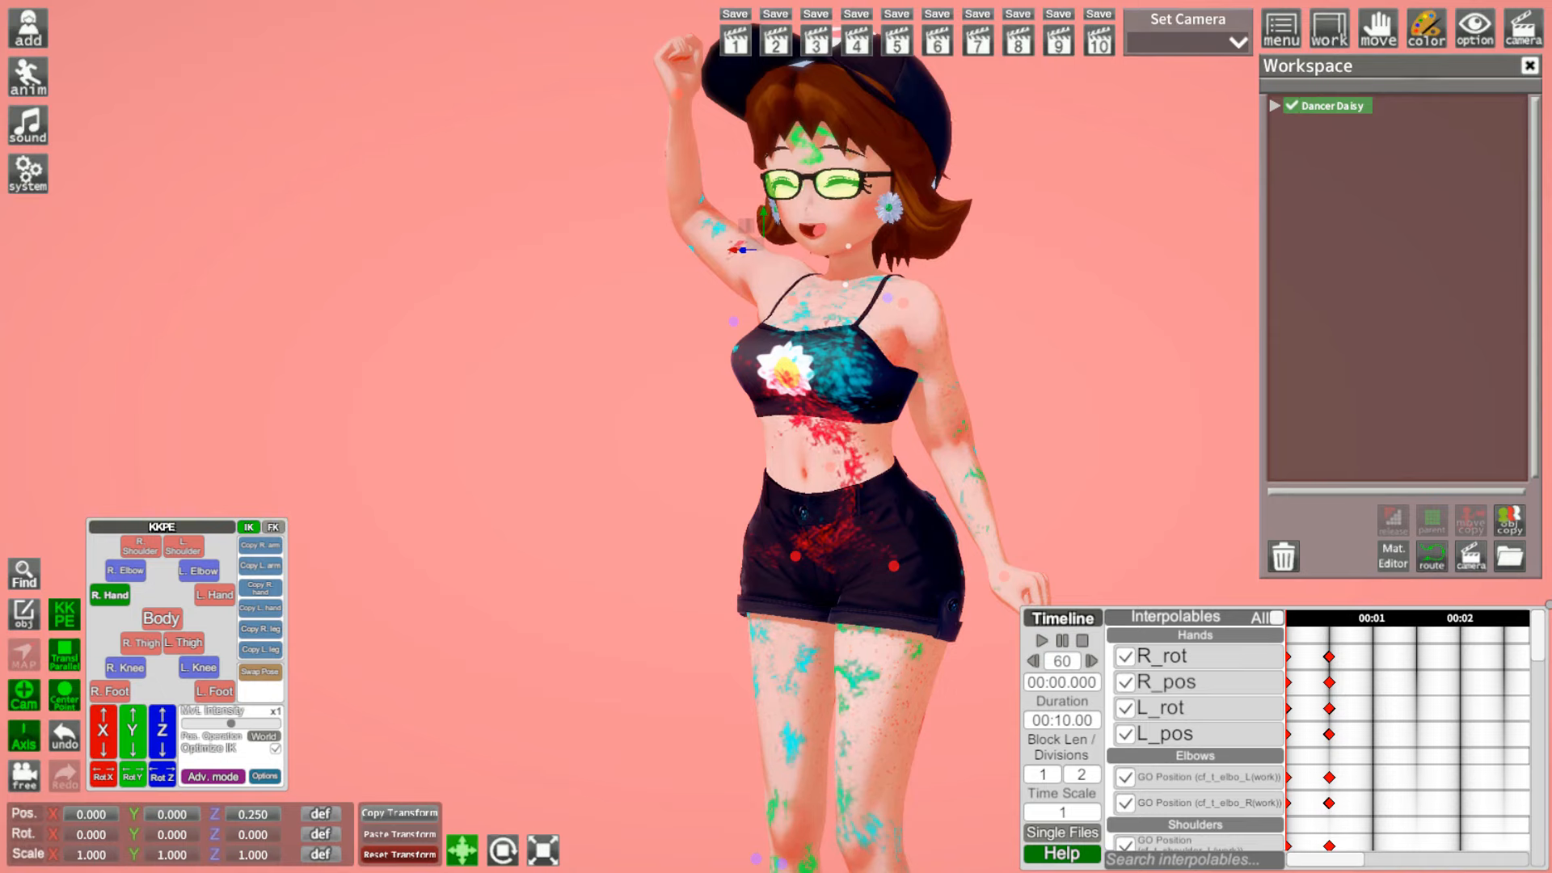
Step: At time 00:00.500, reposition both shoulders and the right hand so the torso leans forward less
left_click_drag(1356, 618, 1323, 614, "shift")
left_click_drag(1239, 578, 987, 578)
scroll(663, 453, "up", 5)
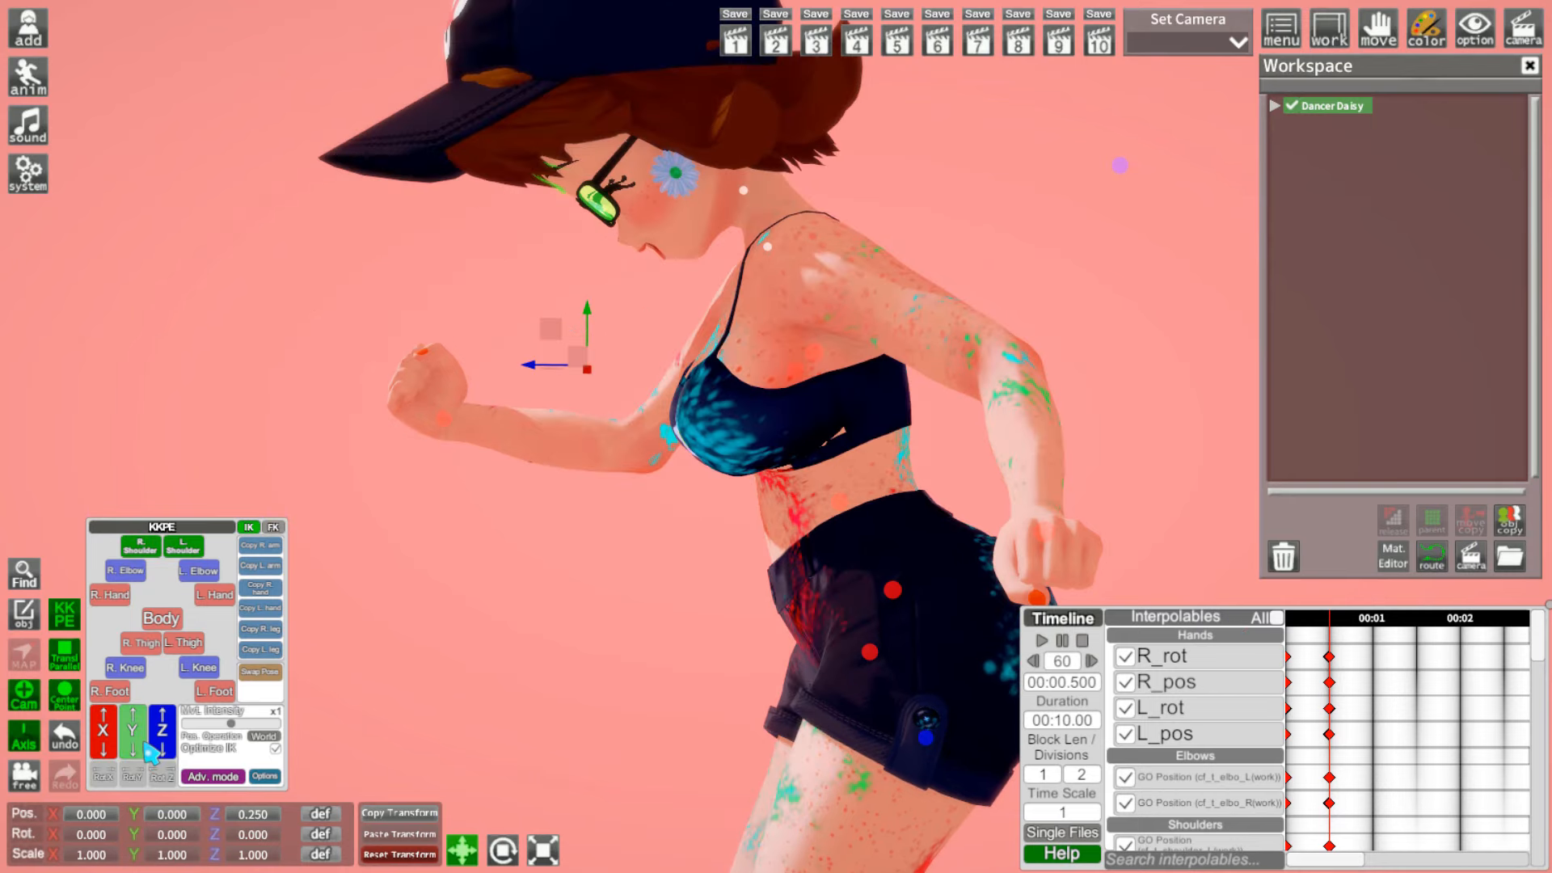
left_click_drag(145, 718, 145, 717)
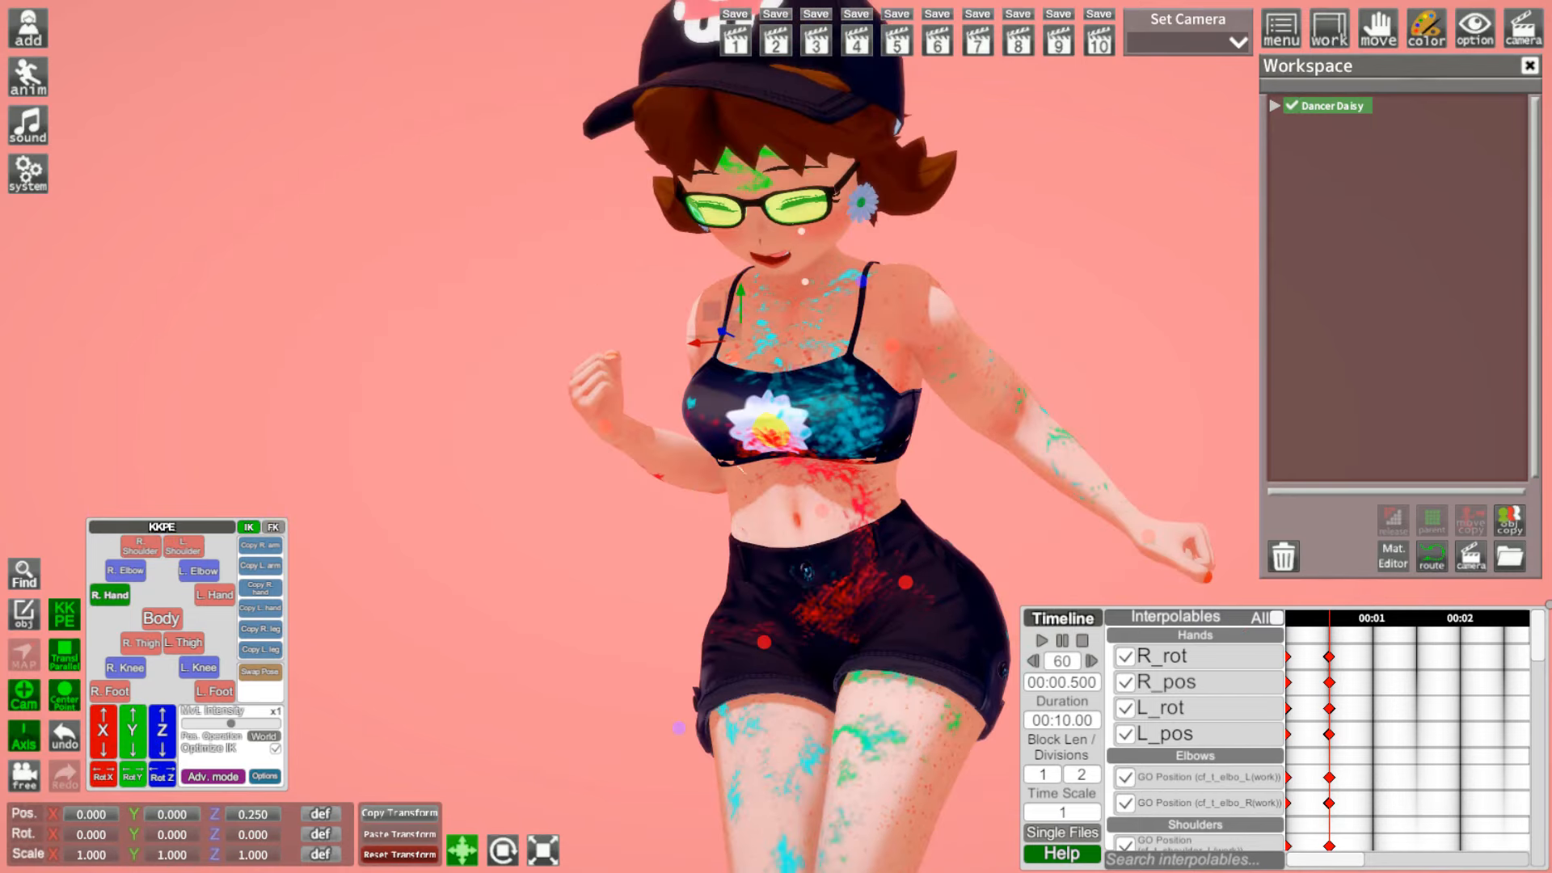
scroll(776, 437, "down", 3)
scroll(941, 718, "up", 5)
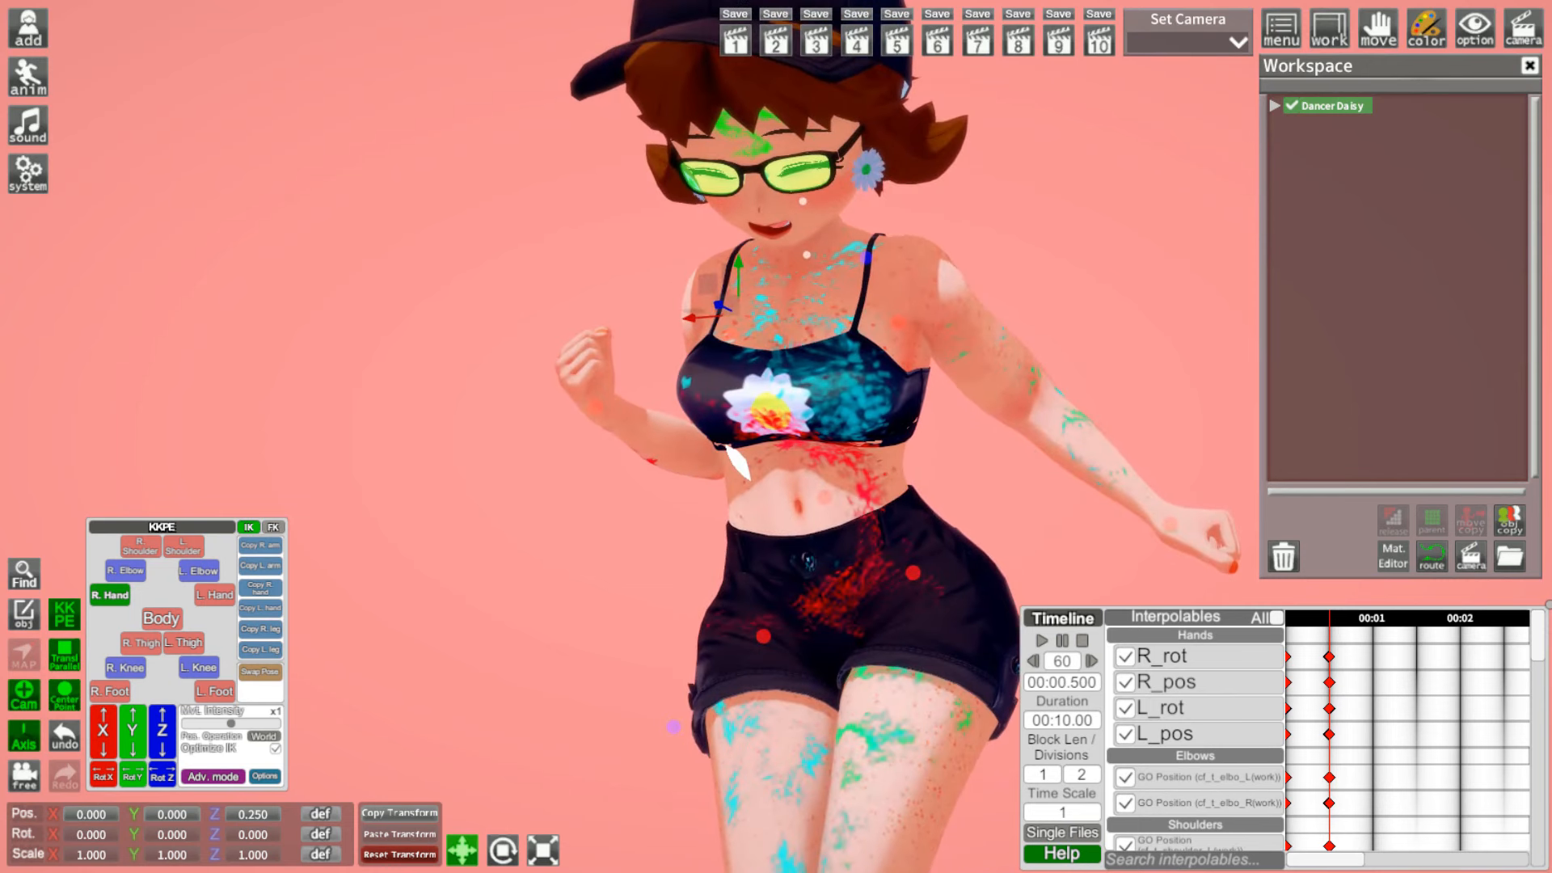
scroll(1377, 726, "down", 2)
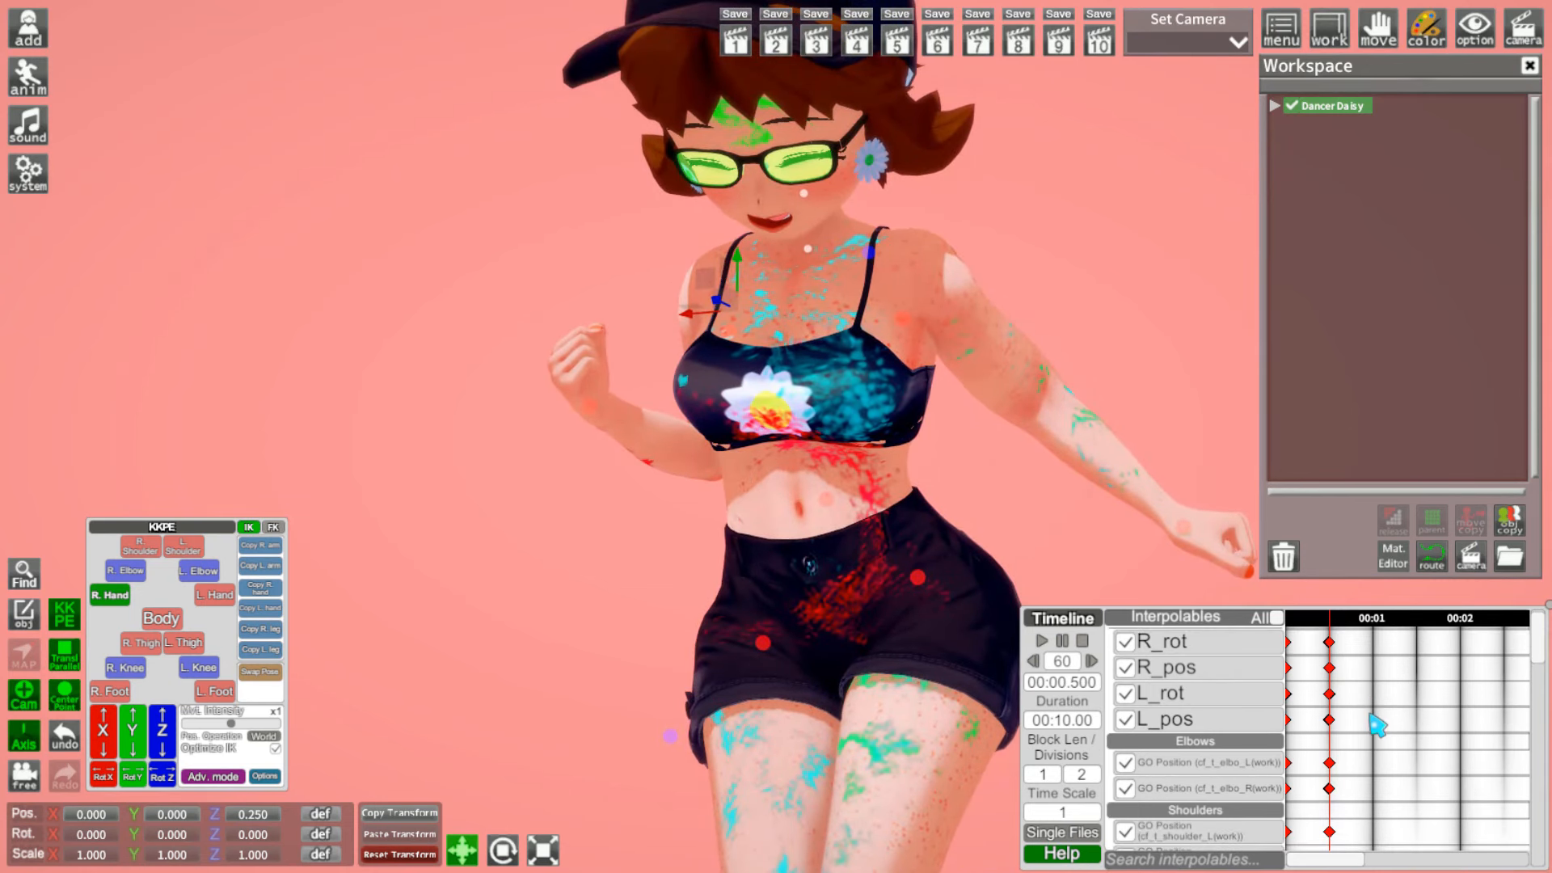
Step: Select all the keyframes at time 00:00.5 and update them to the current pose values
scroll(1379, 722, "down", 4)
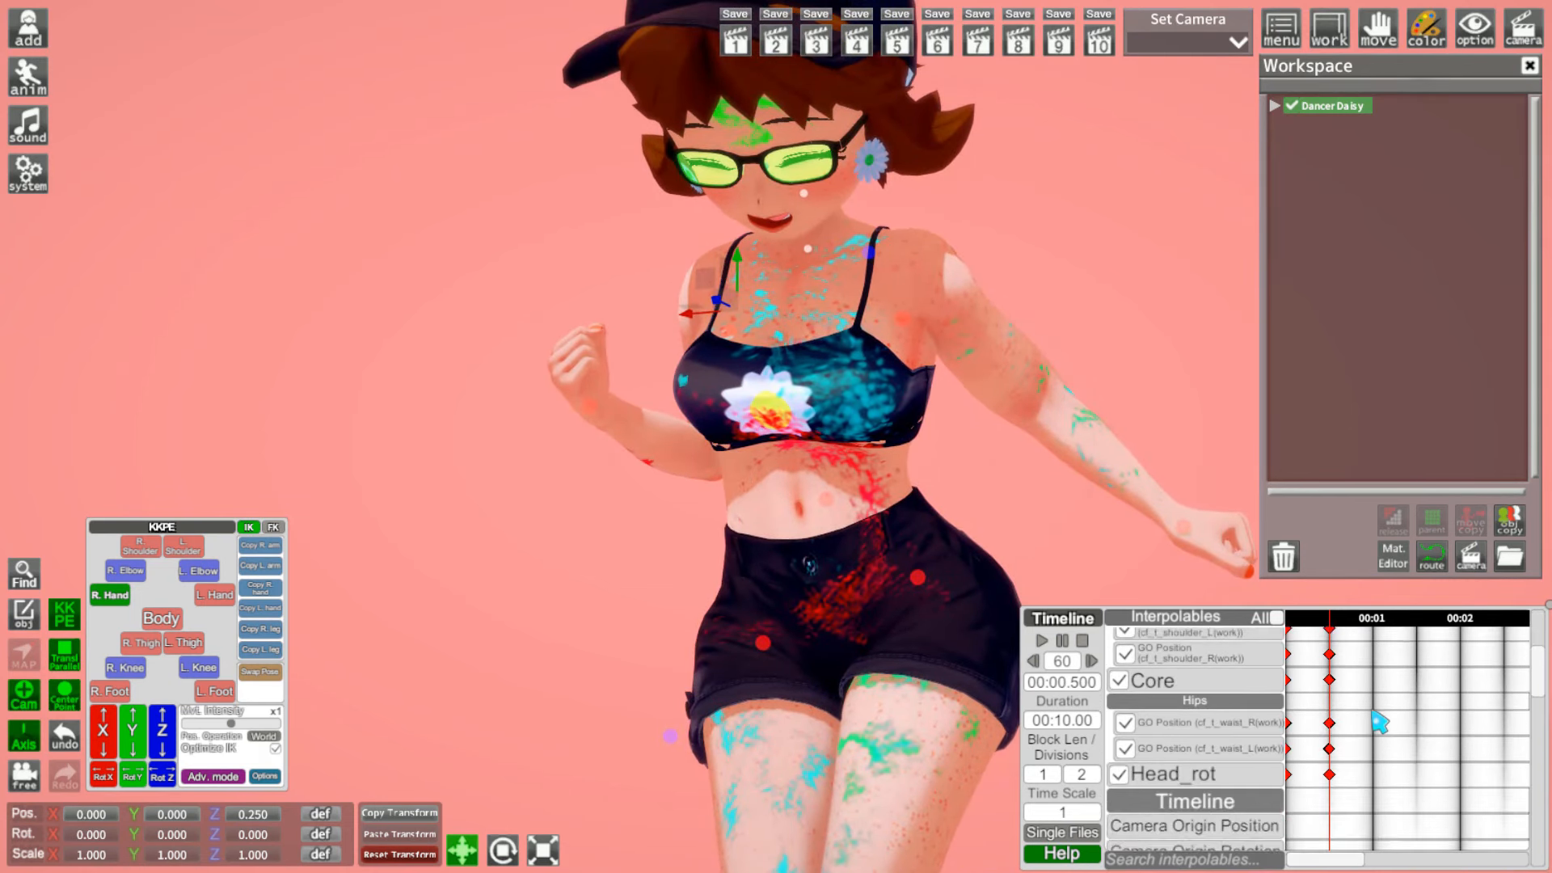
scroll(1376, 722, "down", 2)
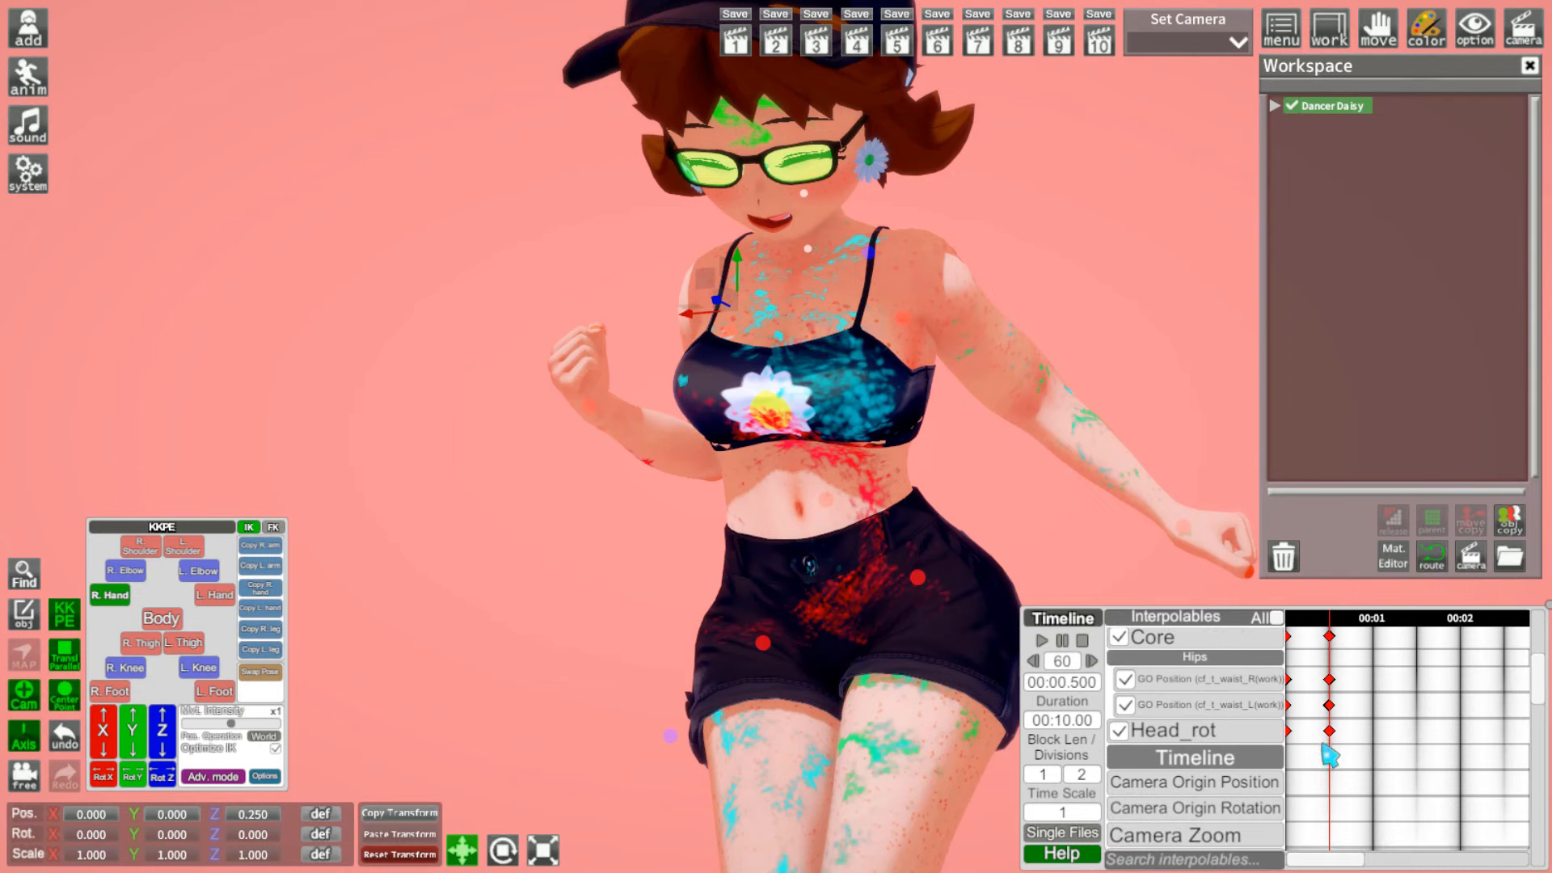
left_click_drag(1323, 745, 1403, 24)
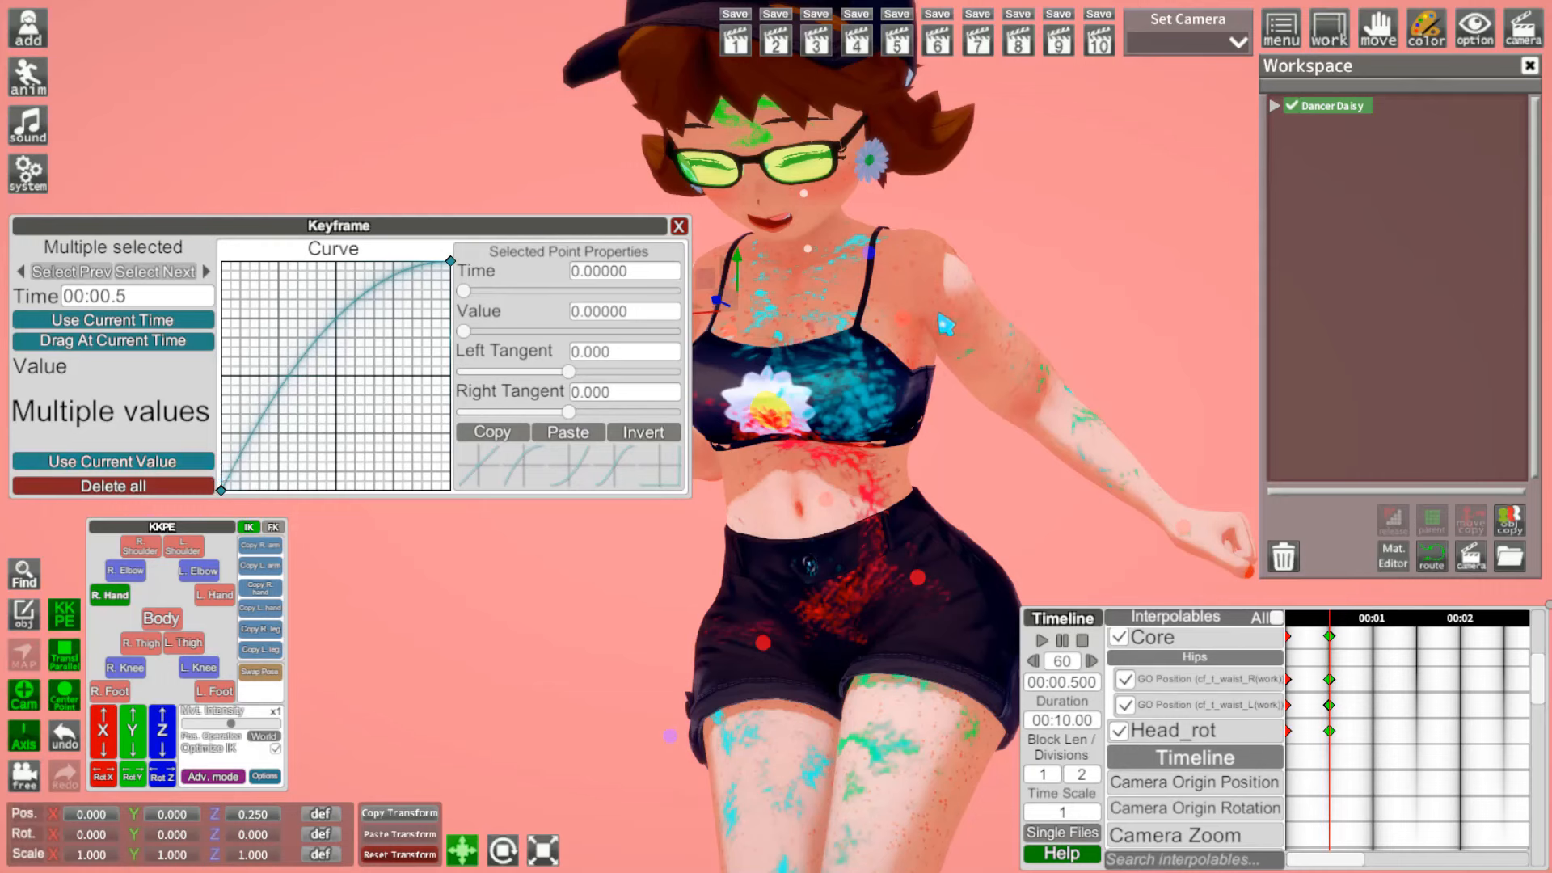
scroll(1331, 649, "up", 5)
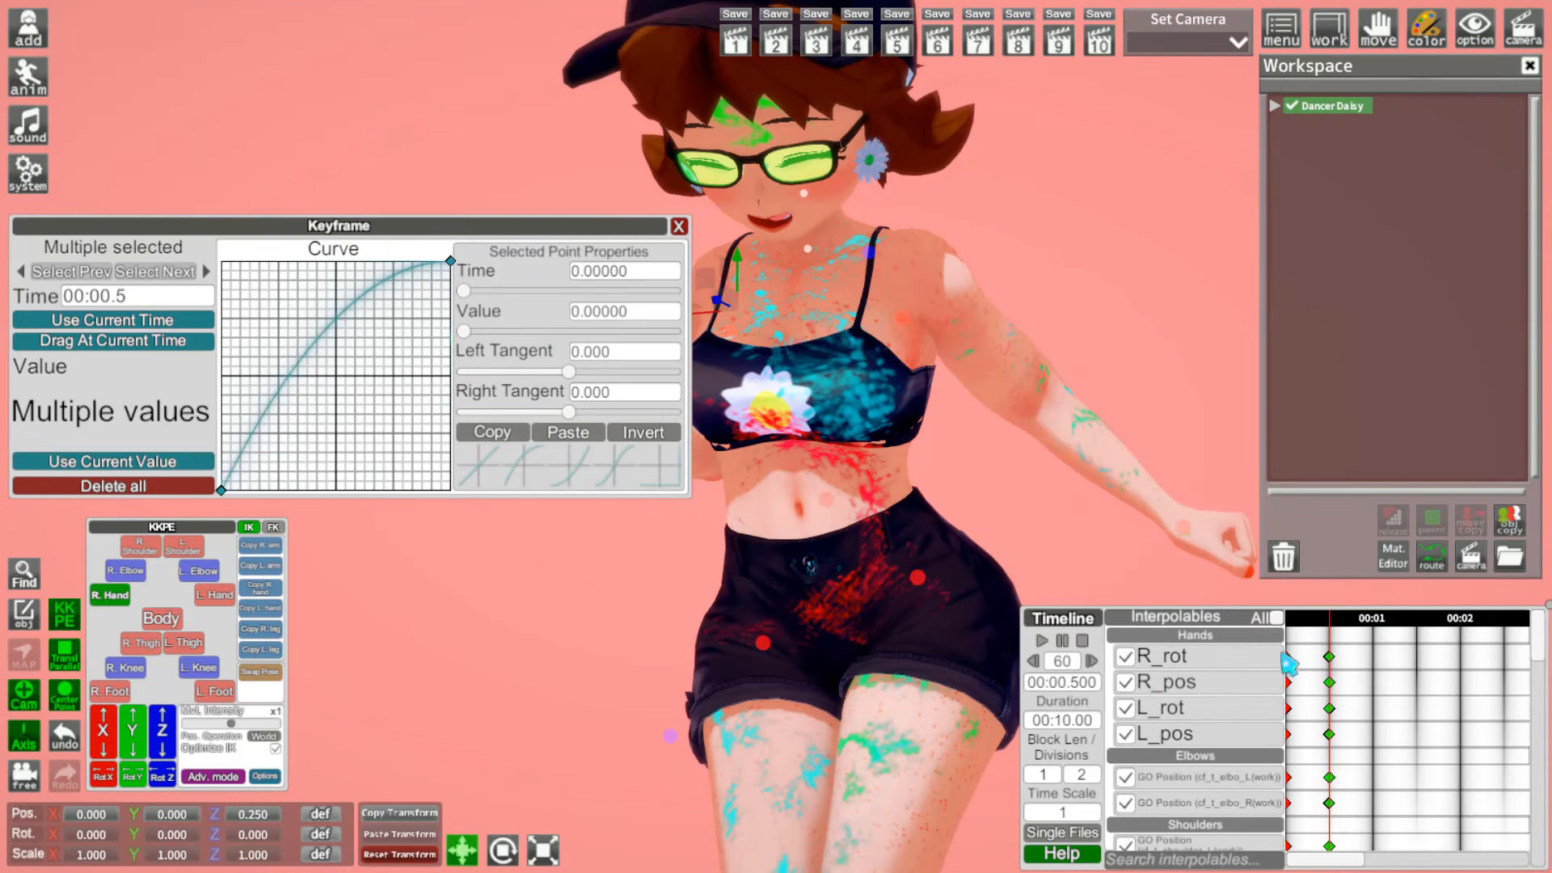
scroll(1334, 695, "down", 3)
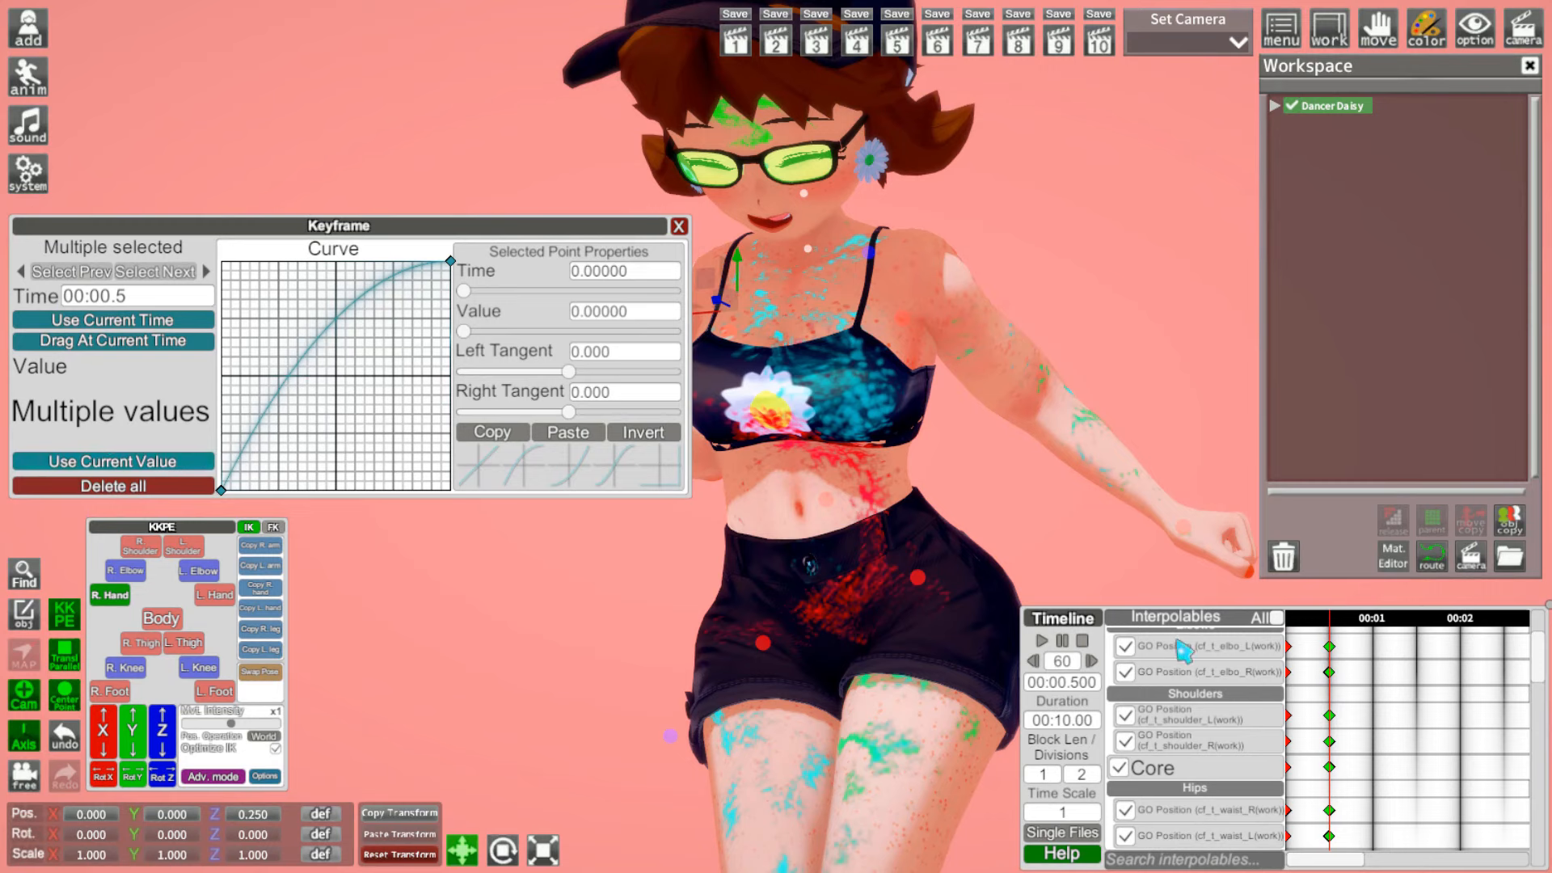
left_click(679, 227)
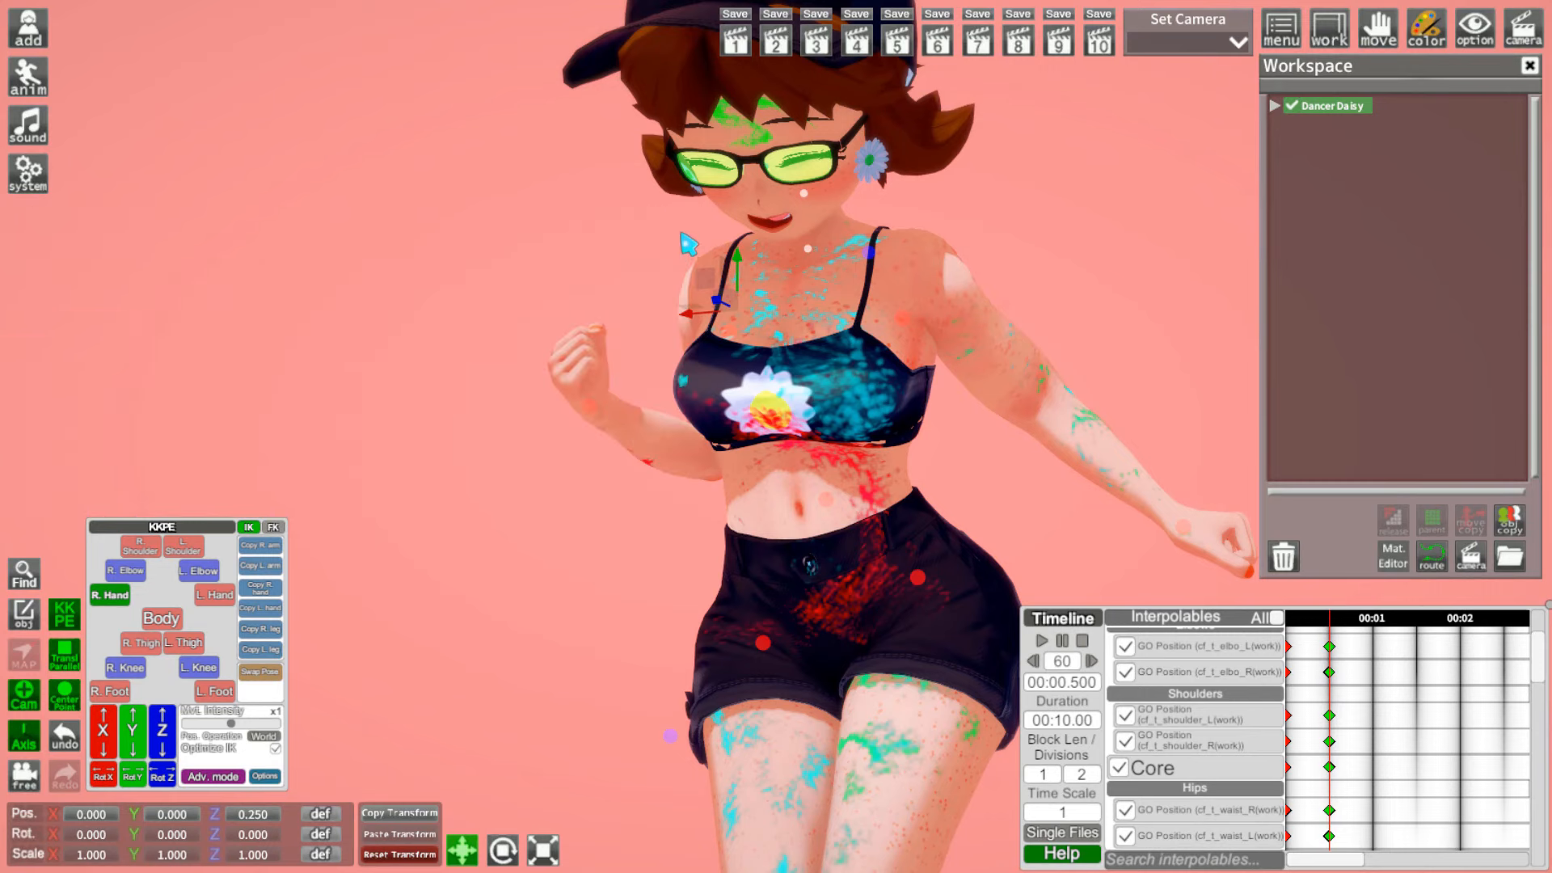
scroll(1369, 667, "up", 3)
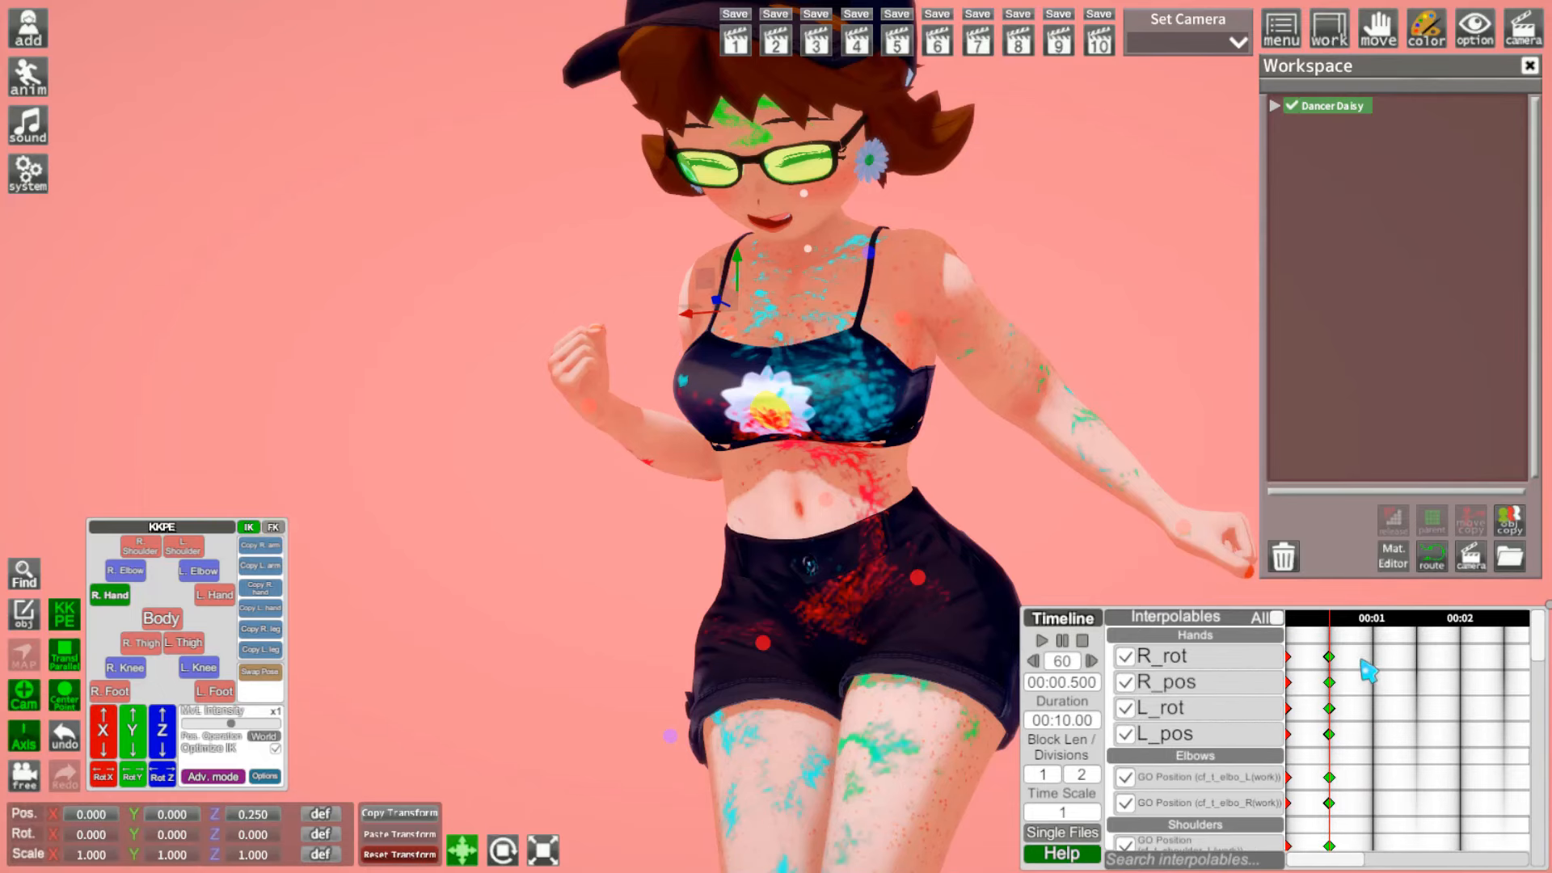
Step: Return to time 00:00.000 to view the starting pose, and copy all its keyframes to 00:01
left_click(1328, 621)
left_click_drag(1335, 632, 1266, 629)
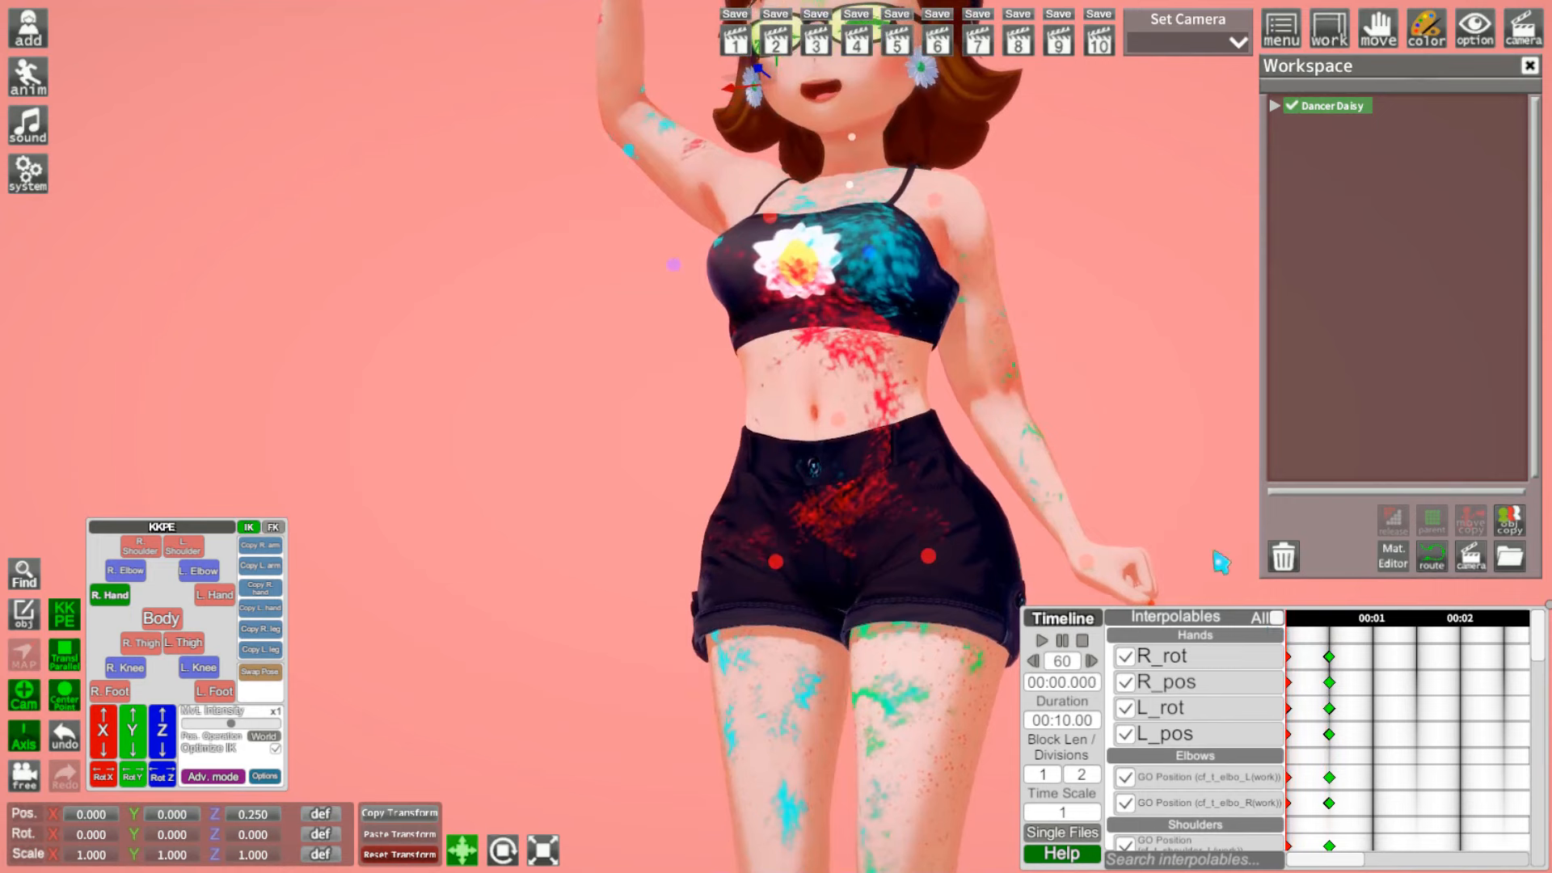
left_click_drag(1216, 551, 1215, 493)
scroll(1215, 551, "down", 3)
left_click_drag(1215, 552, 1165, 551)
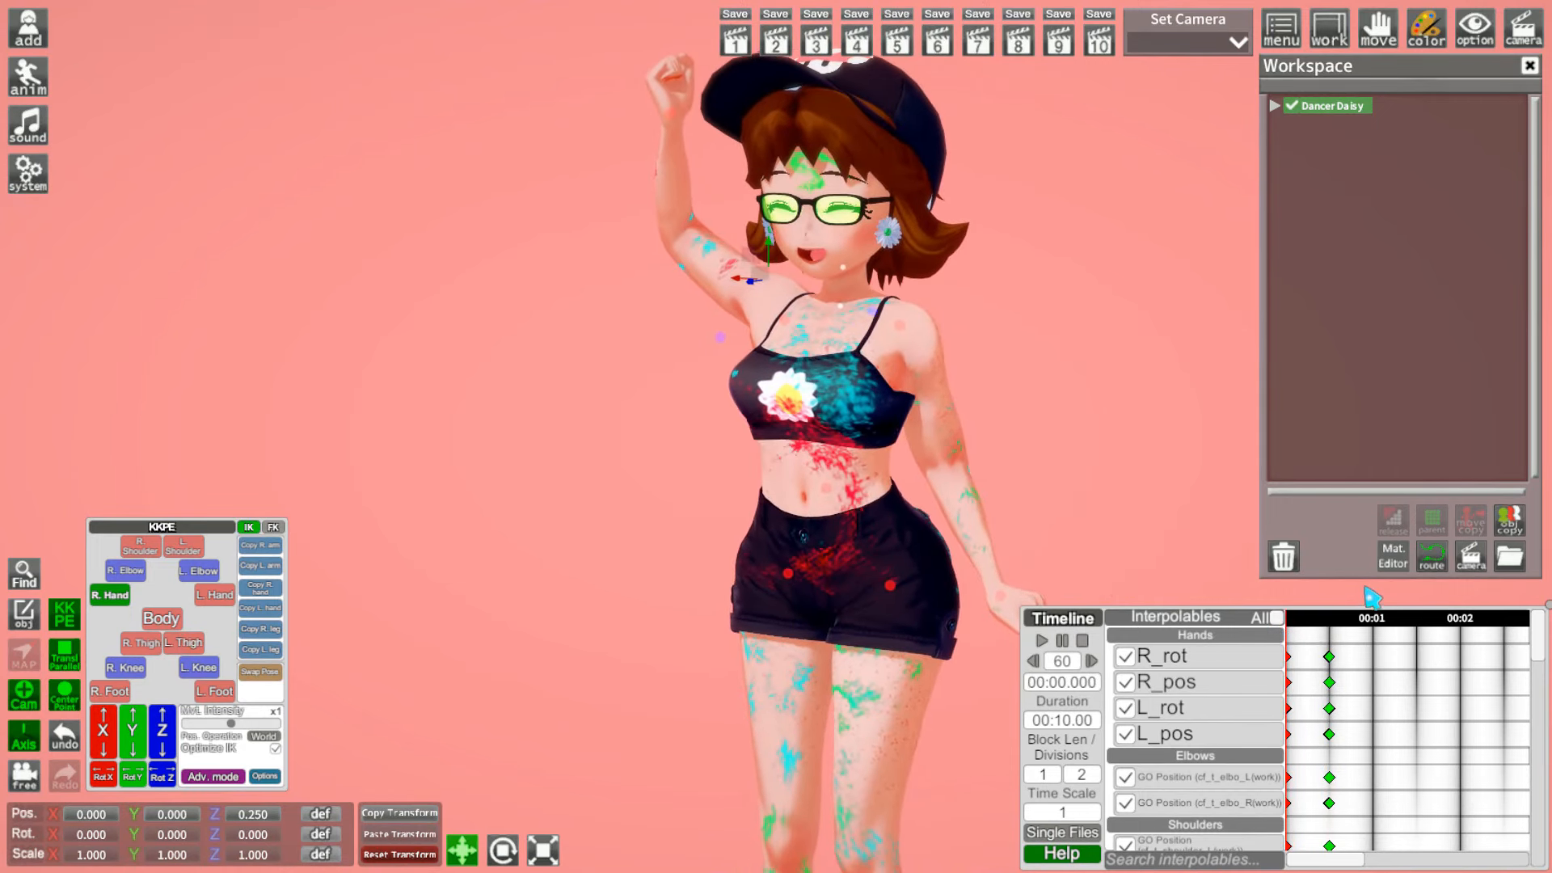
scroll(1298, 787, "down", 3)
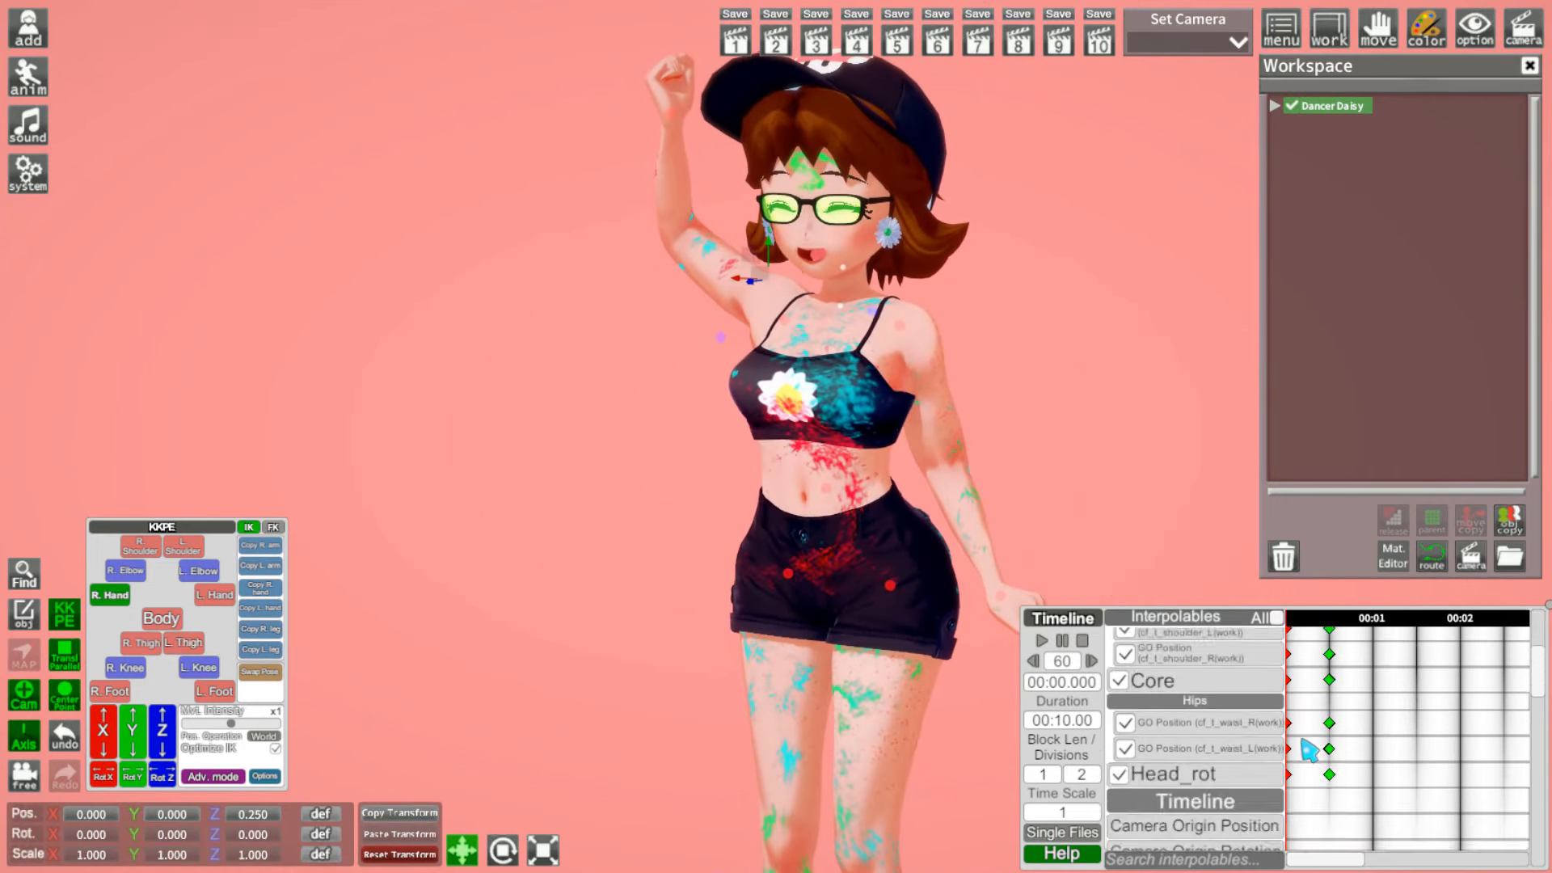
left_click_drag(1297, 785, 1215, 239)
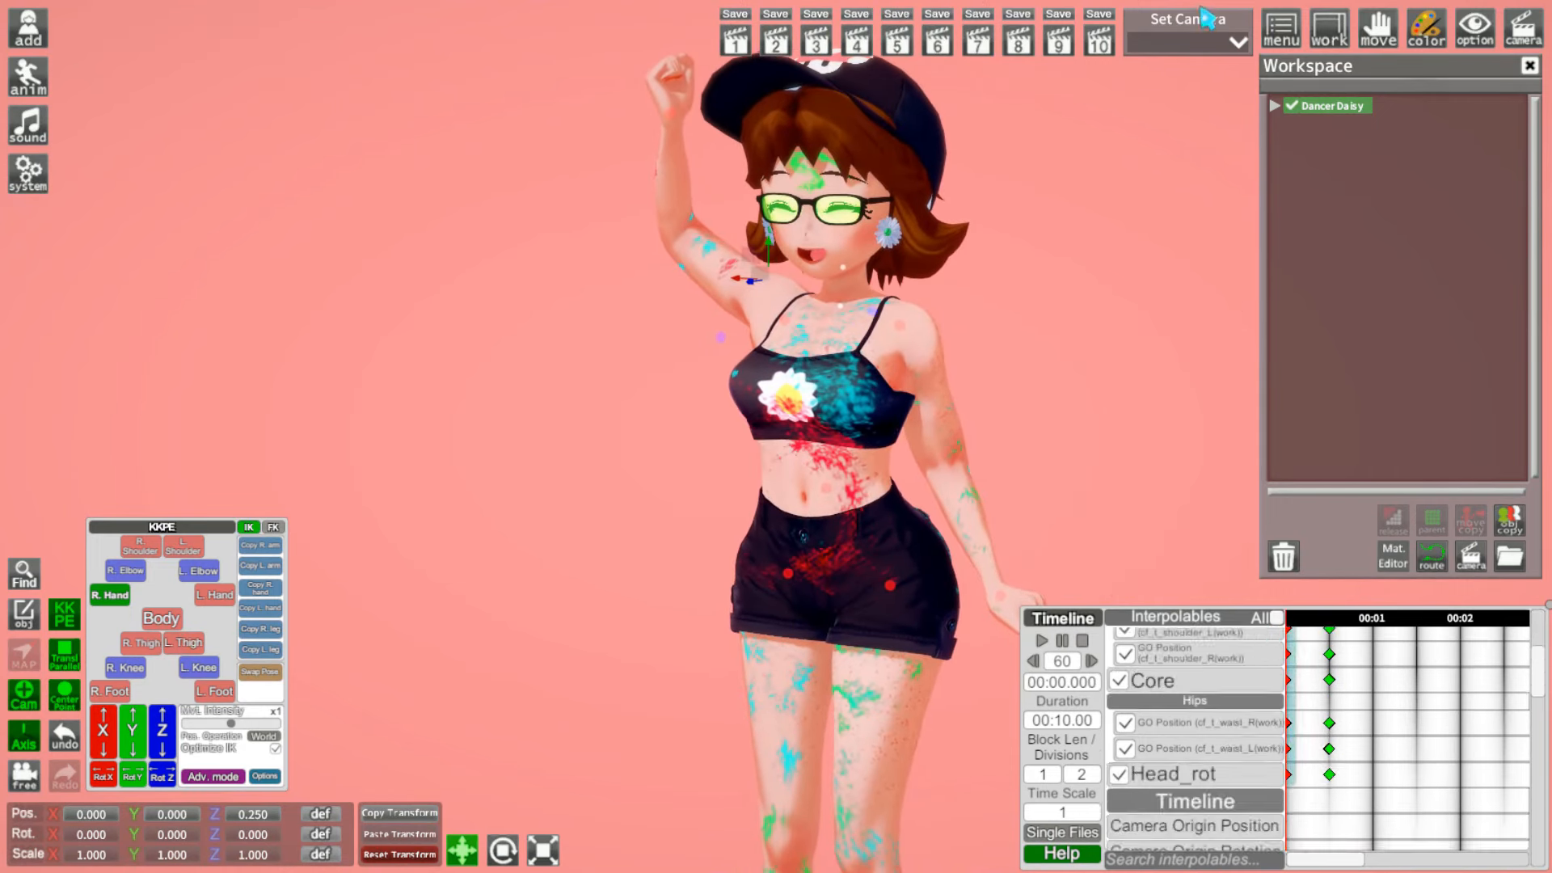
left_click_drag(1207, 18, 1208, 18)
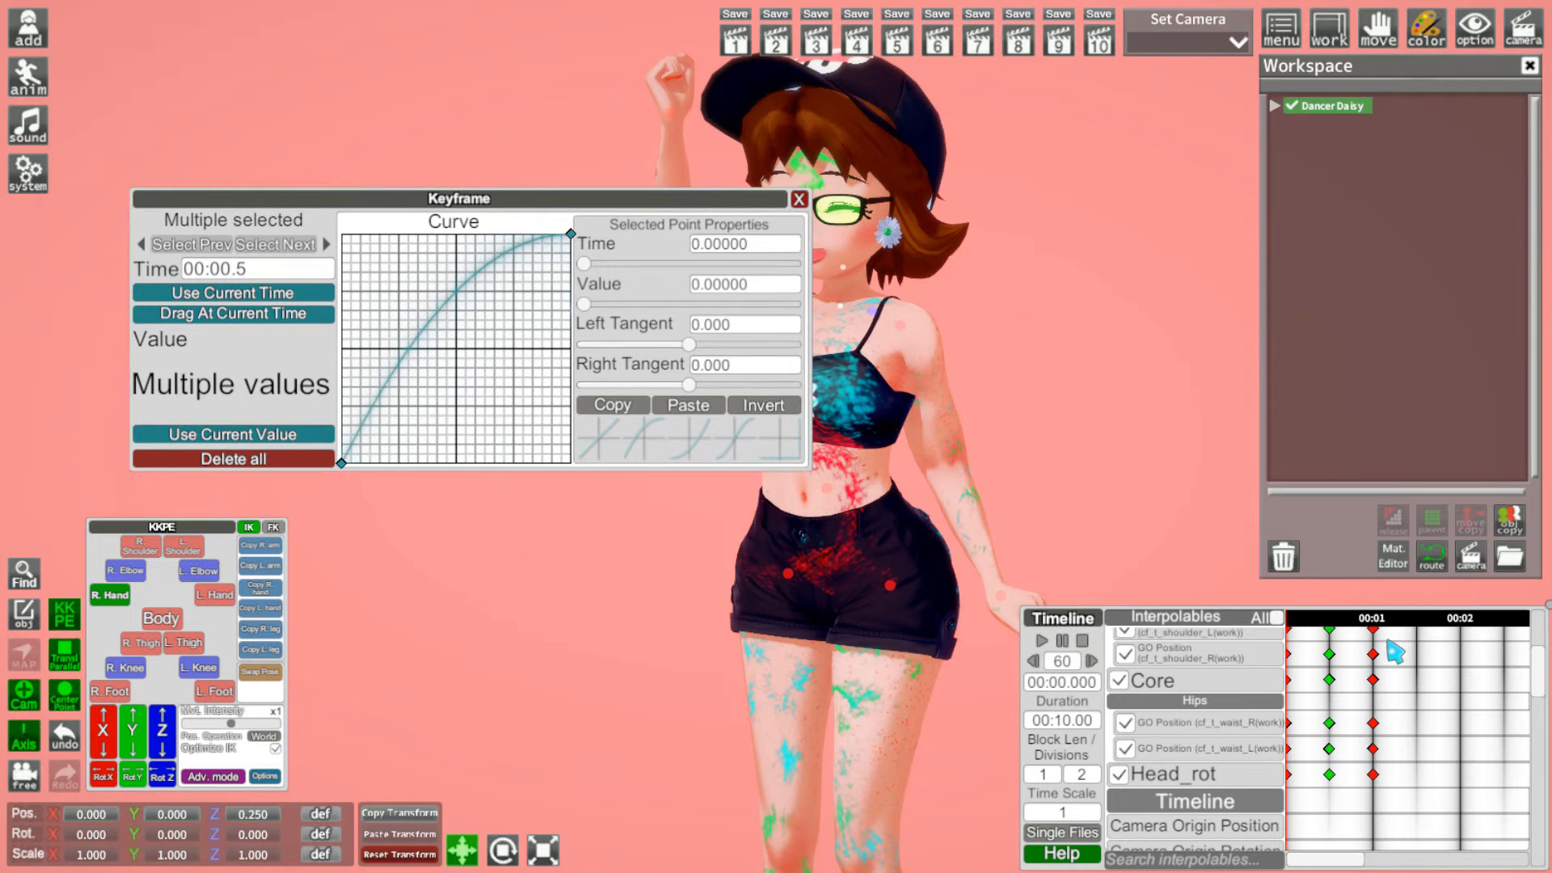
Step: Paste the copied 00:00.5 keyframes at time 00:01.500 and close the keyframe settings
left_click(1417, 621, "shift")
key("ctrl+v")
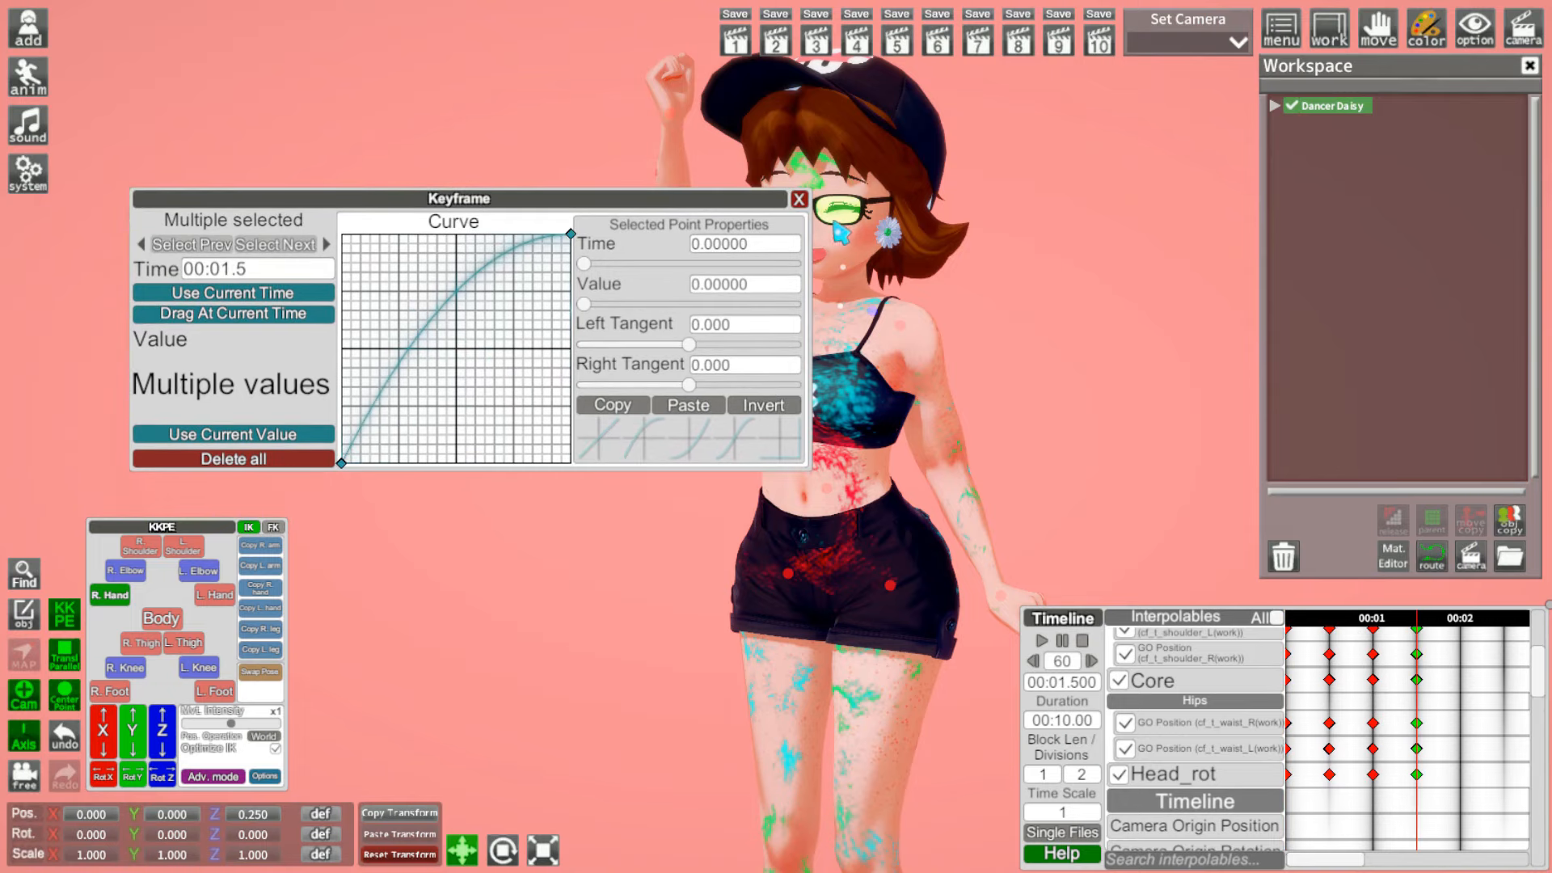
left_click(799, 199)
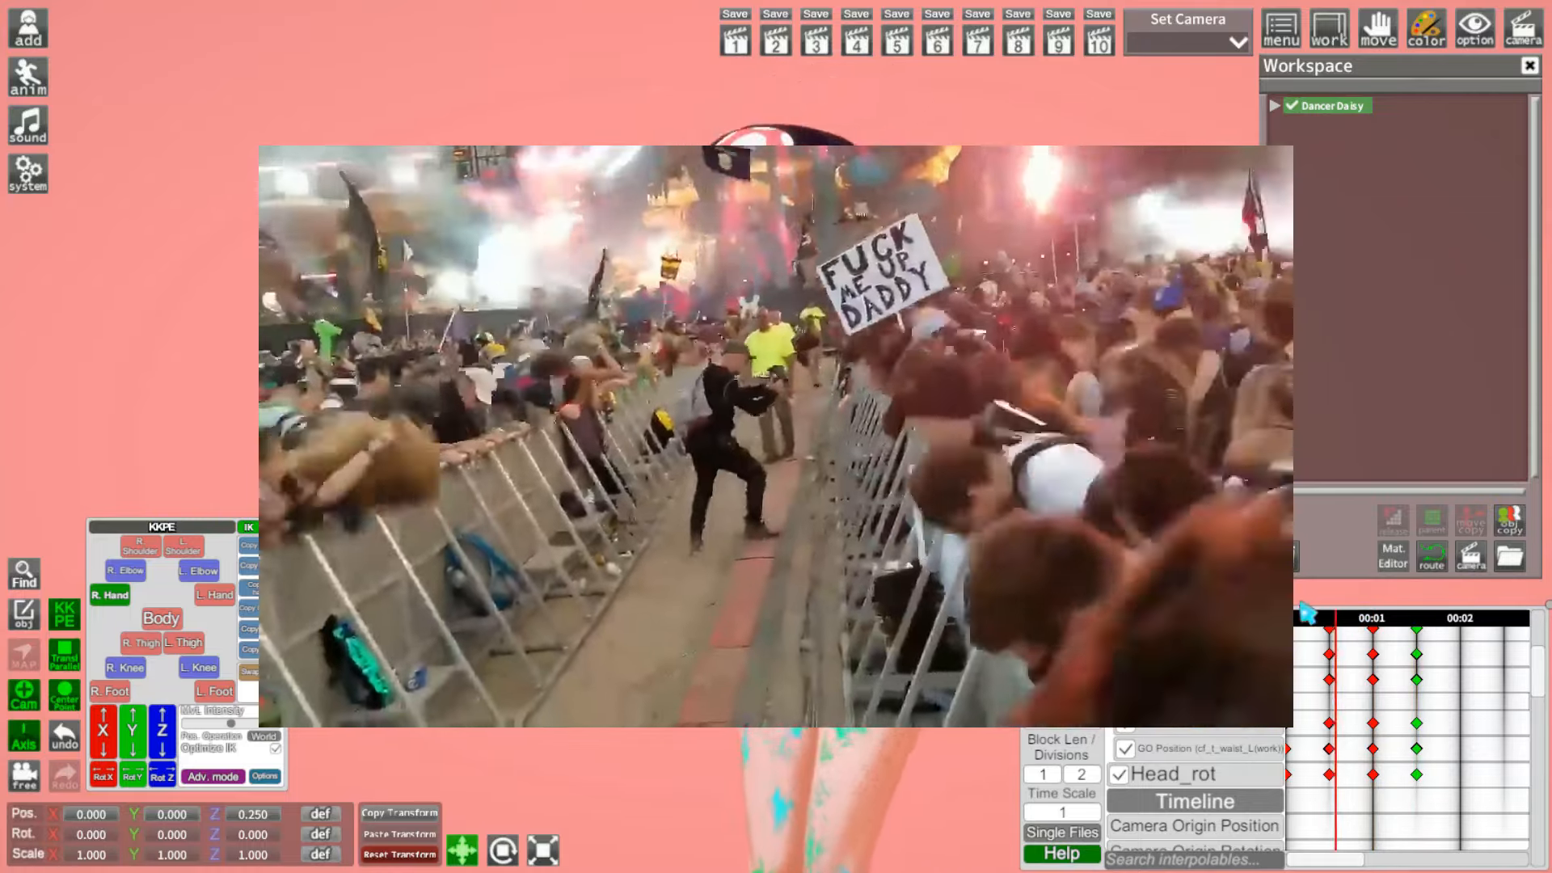
Step: Scrub through the revised movement, play the animation from the start to check it, and stop it
left_click_drag(1300, 603, 1365, 617)
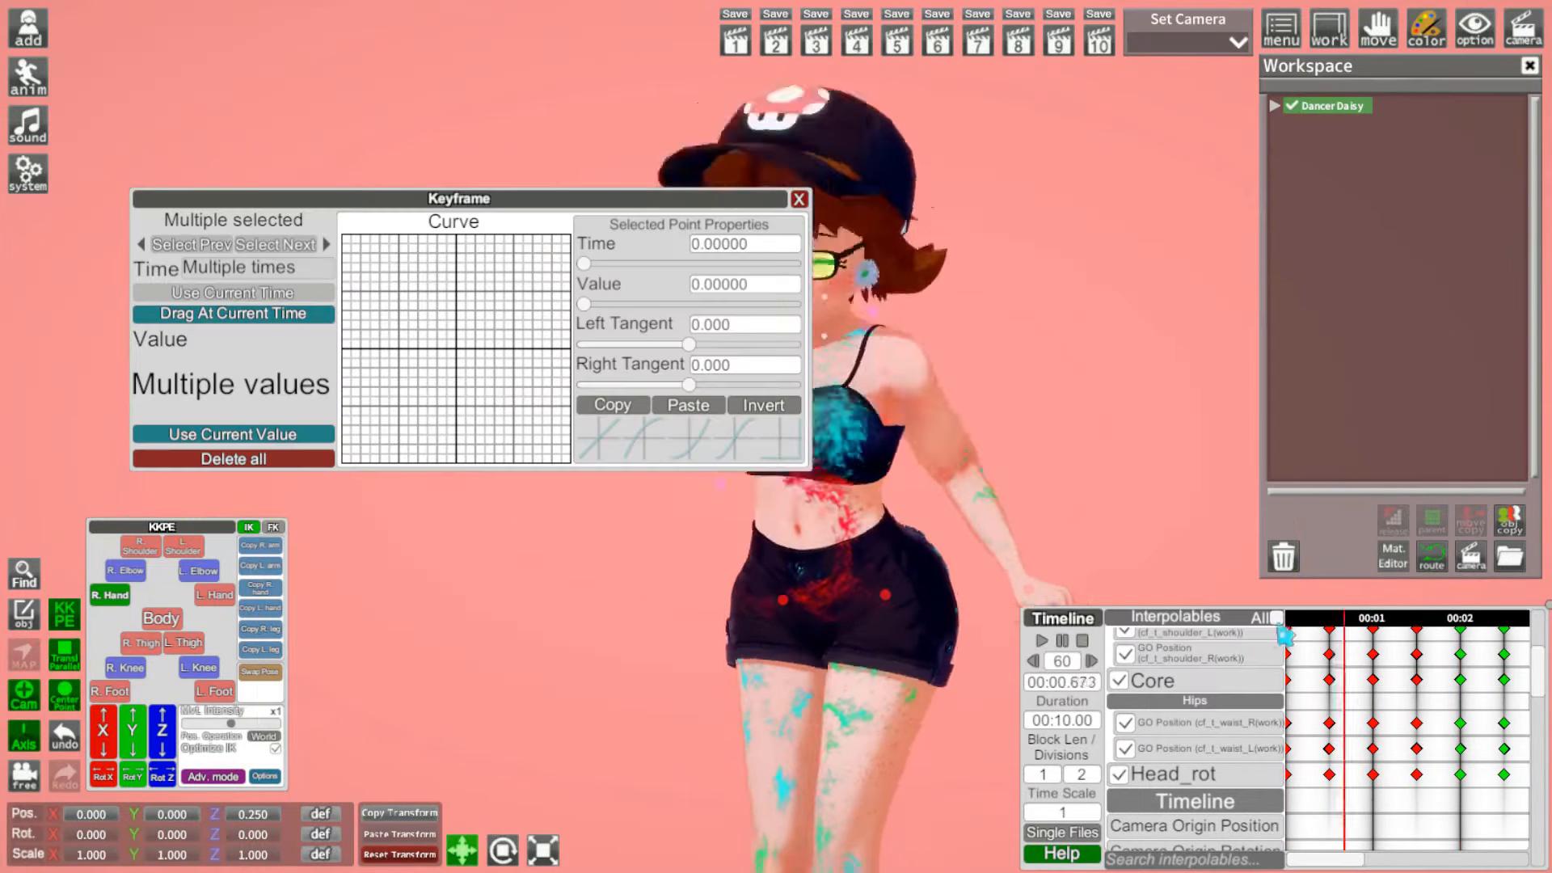
left_click_drag(1280, 627, 1262, 628)
left_click(1041, 641)
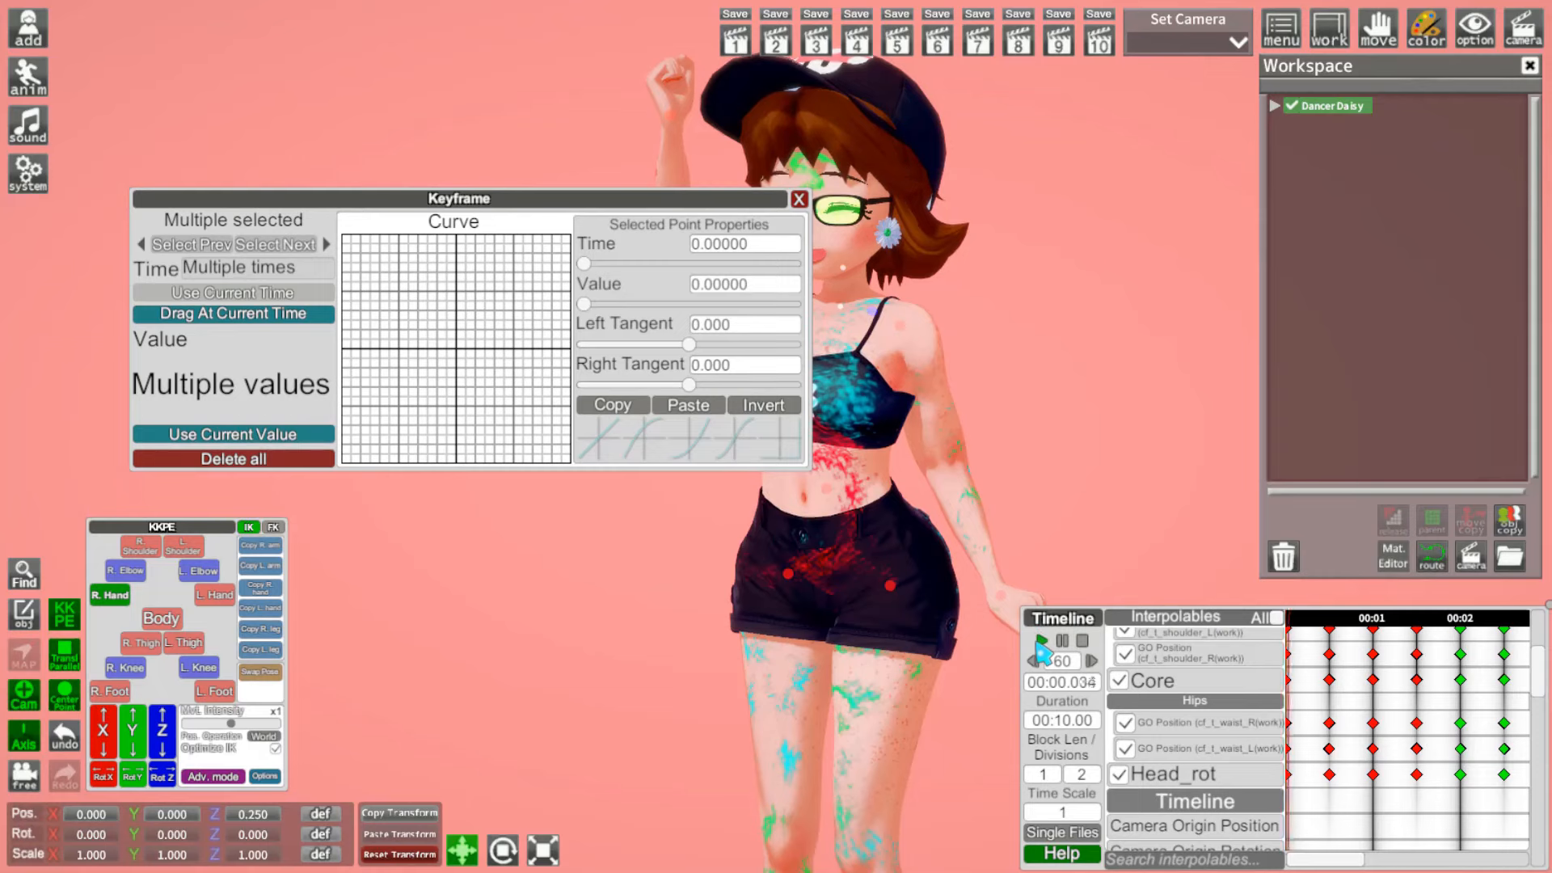
left_click(1083, 641)
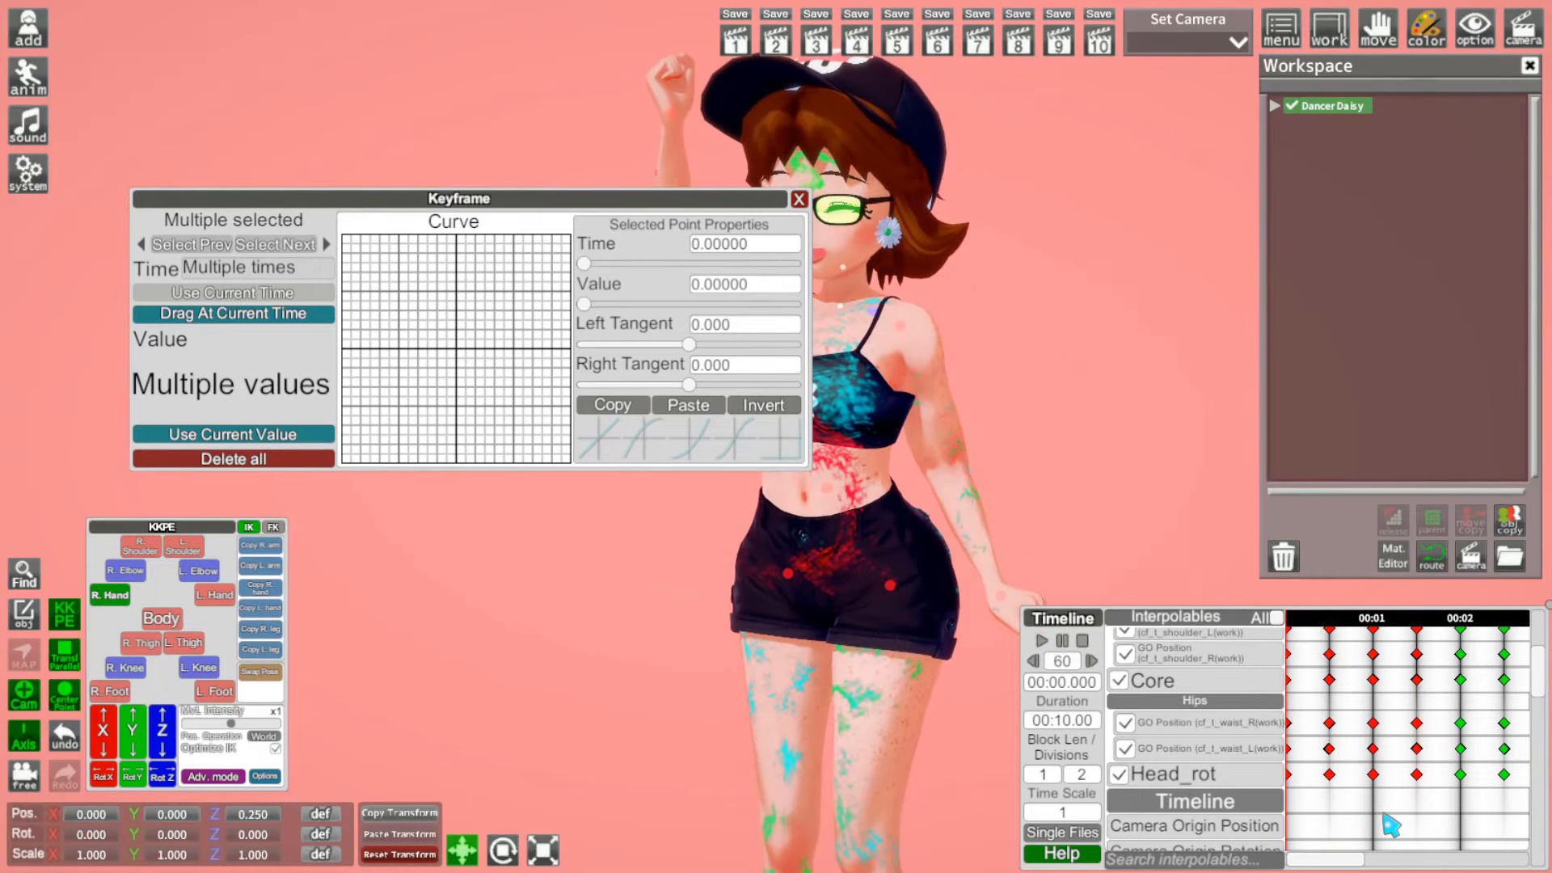
Step: Select all the keyframes from 00:00.5 to 00:02.5 and delete them
left_click_drag(1321, 797, 1511, 627)
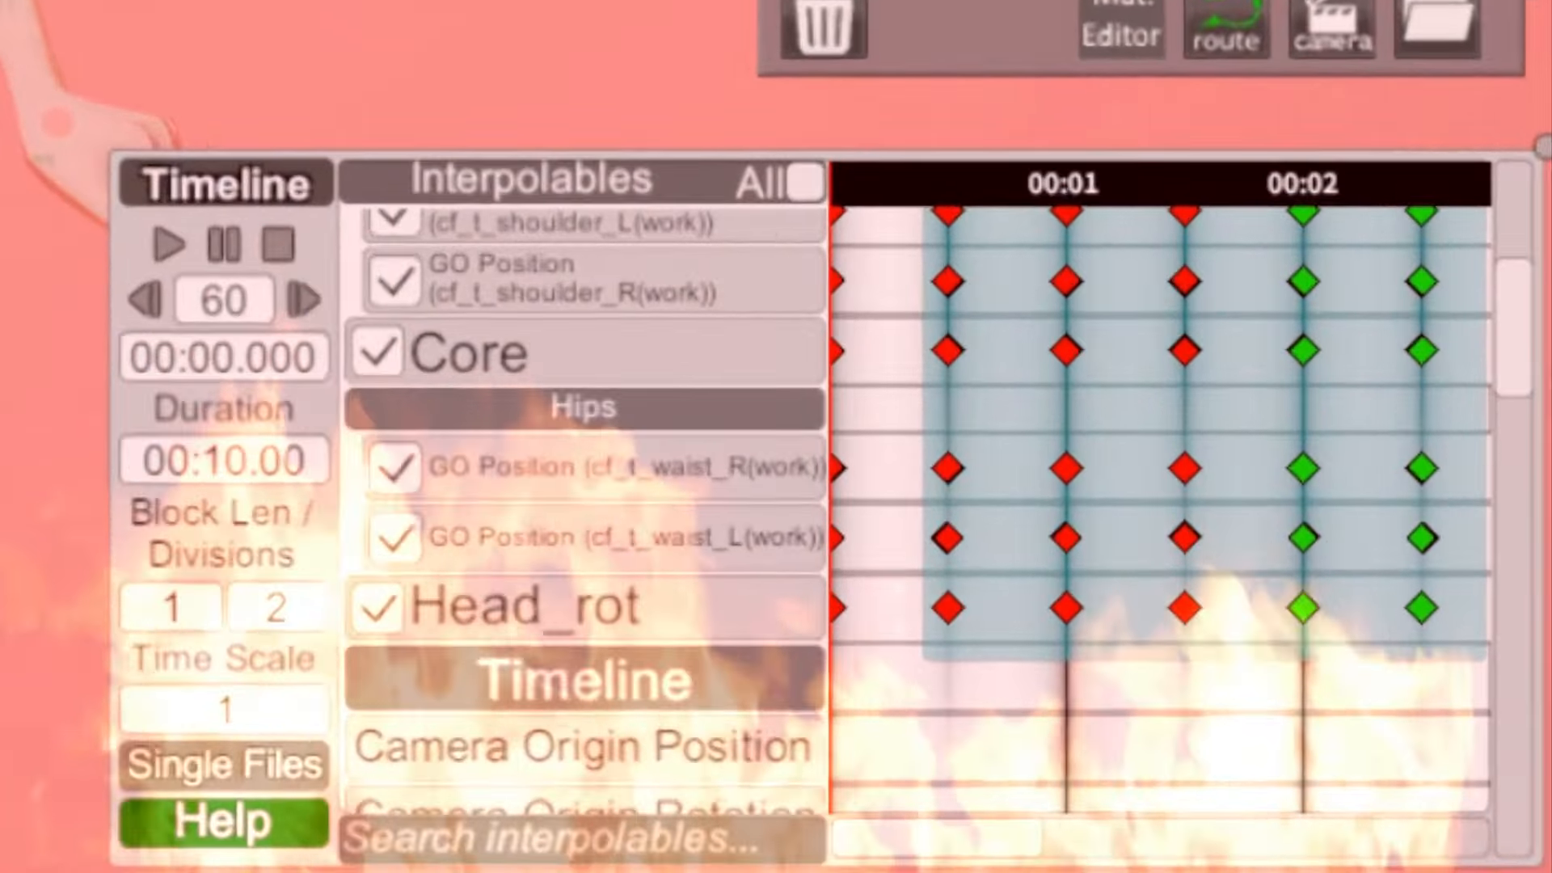
left_click_drag(1487, 208, 1488, 207)
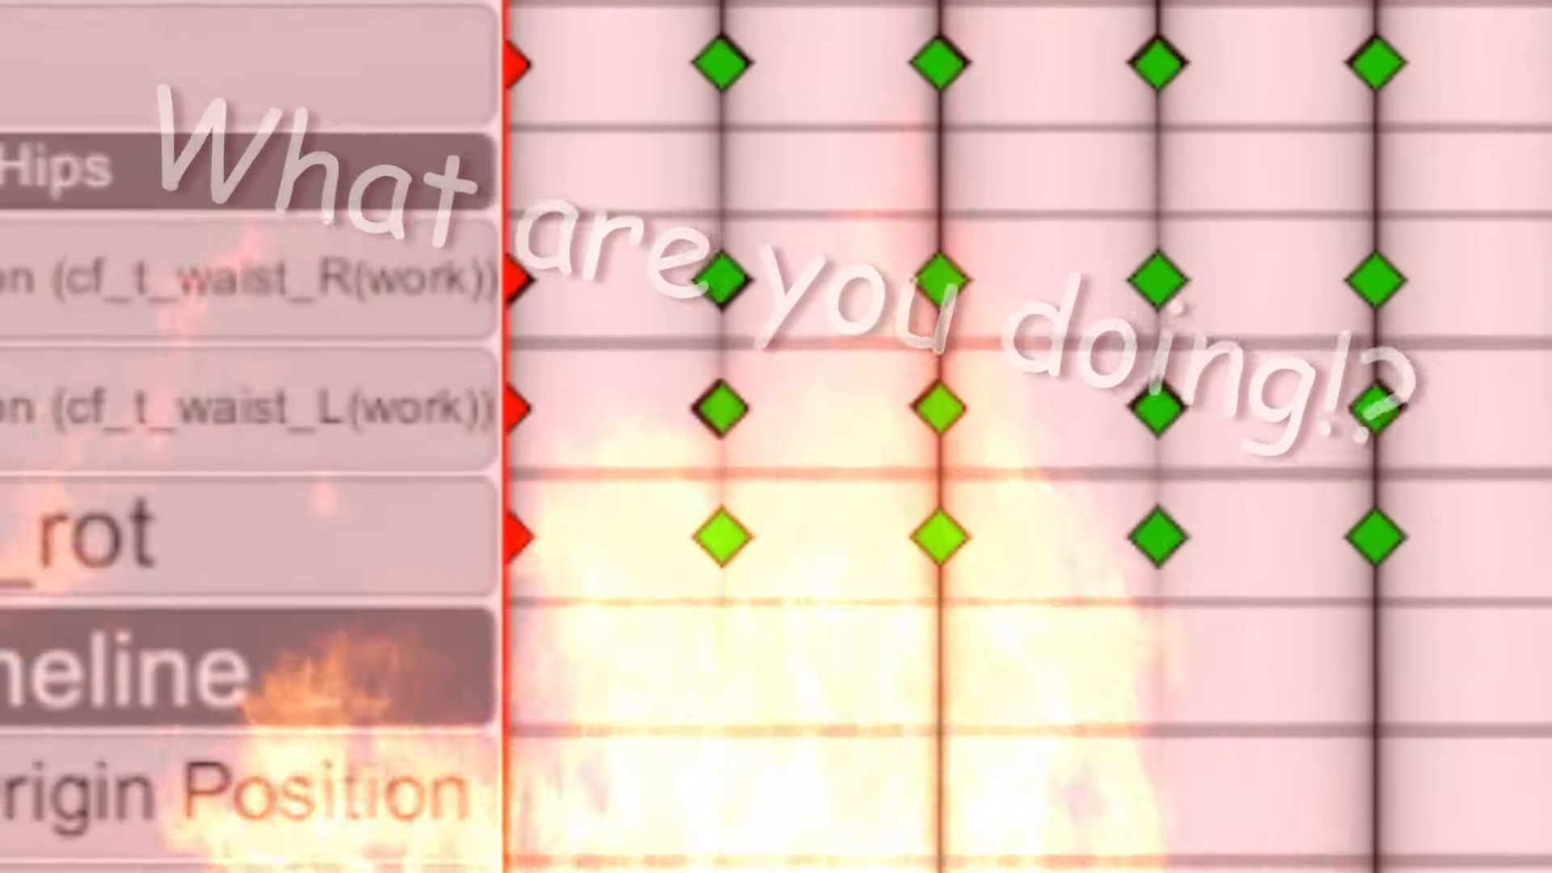
key("Delete")
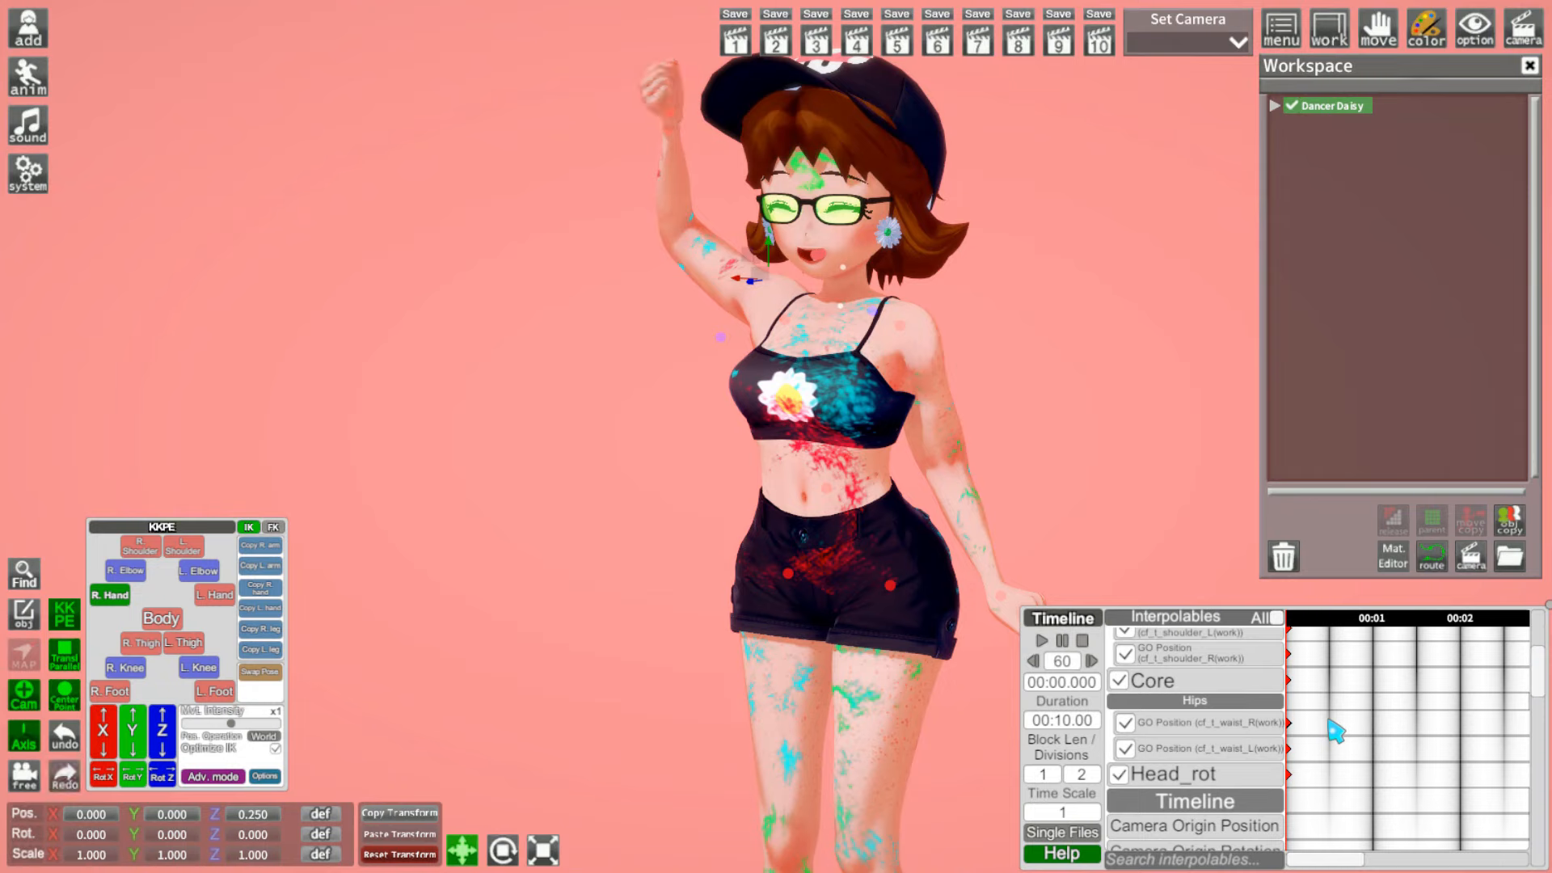
left_click_drag(1372, 729, 1386, 665)
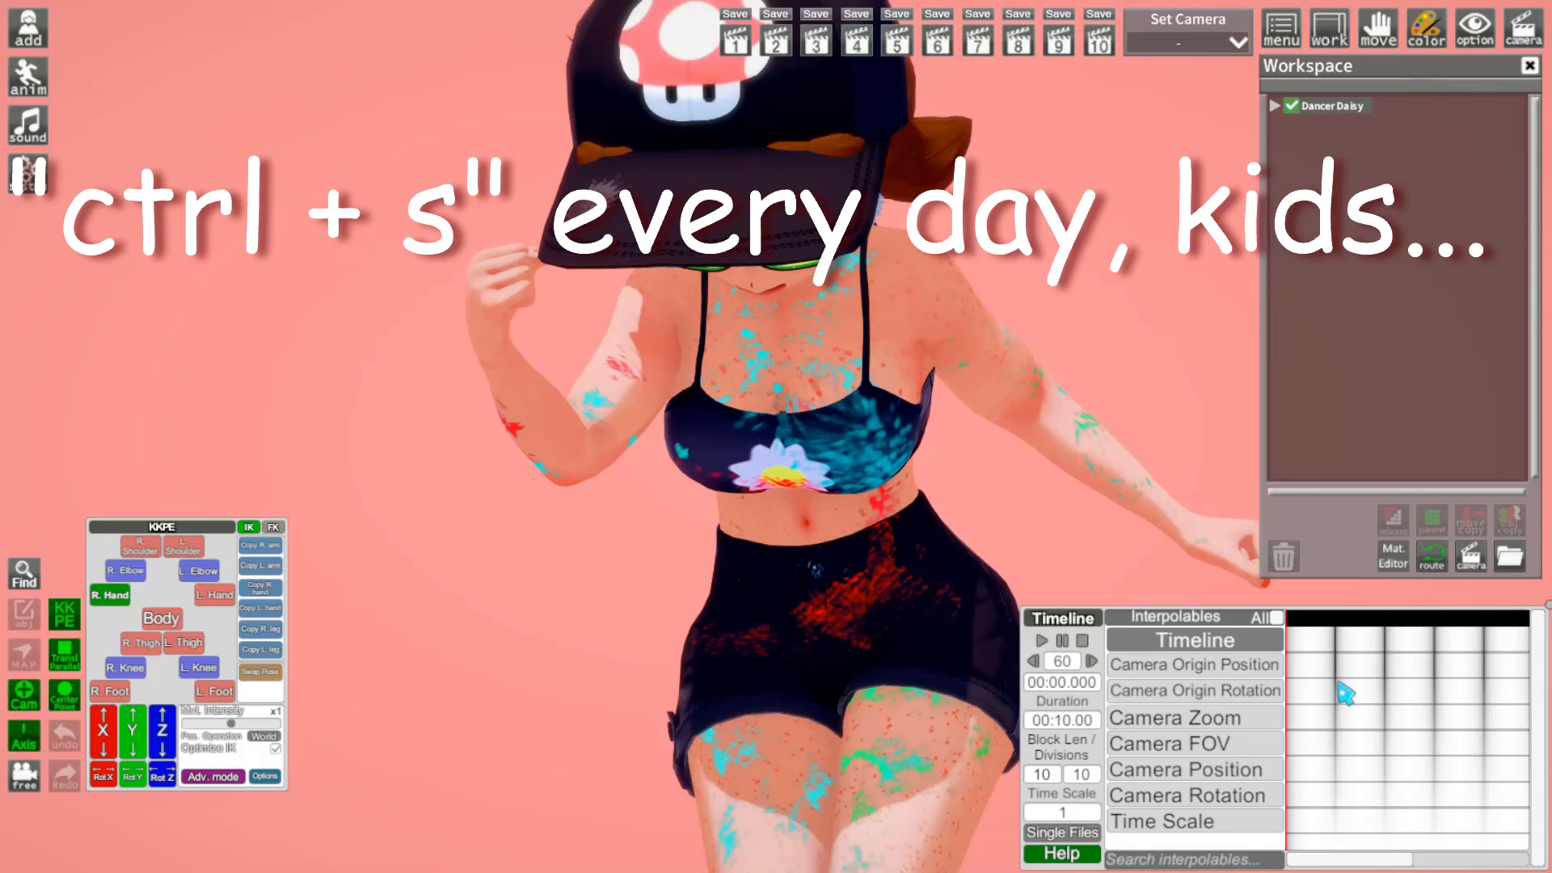
Step: At time 00:01.000, shift both shoulders and the right hand along Z to straighten the torso, and adjust the right hand along Y
left_click_drag(1093, 477, 849, 477)
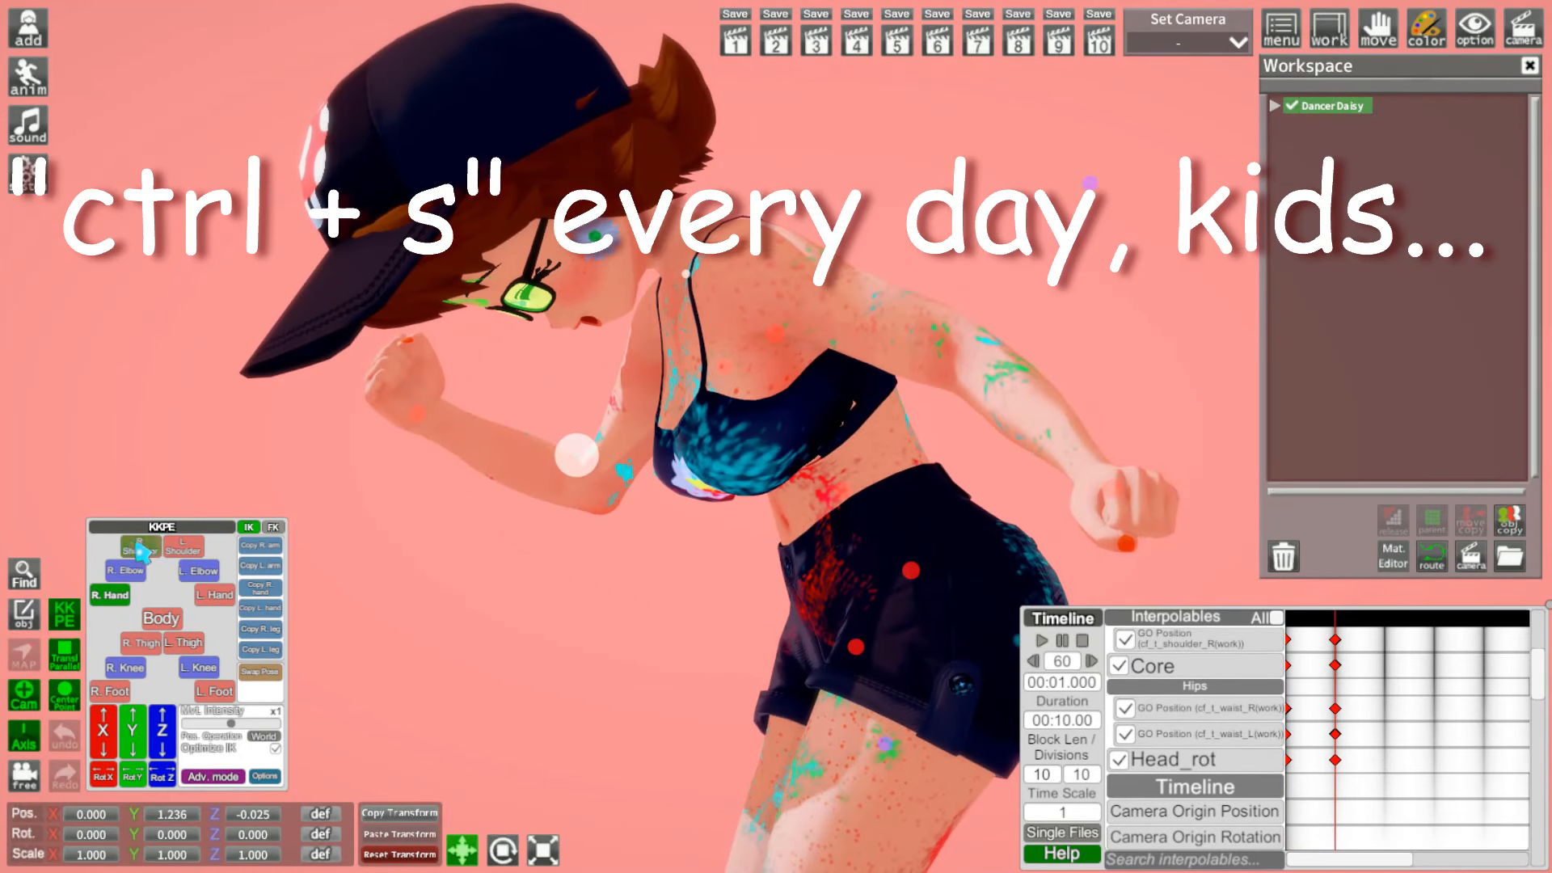
left_click(140, 547)
left_click(184, 546, "ctrl")
left_click(121, 597, "ctrl")
left_click_drag(163, 732, 151, 791)
left_click(111, 595)
left_click_drag(388, 663, 639, 659)
left_click_drag(133, 731, 133, 715)
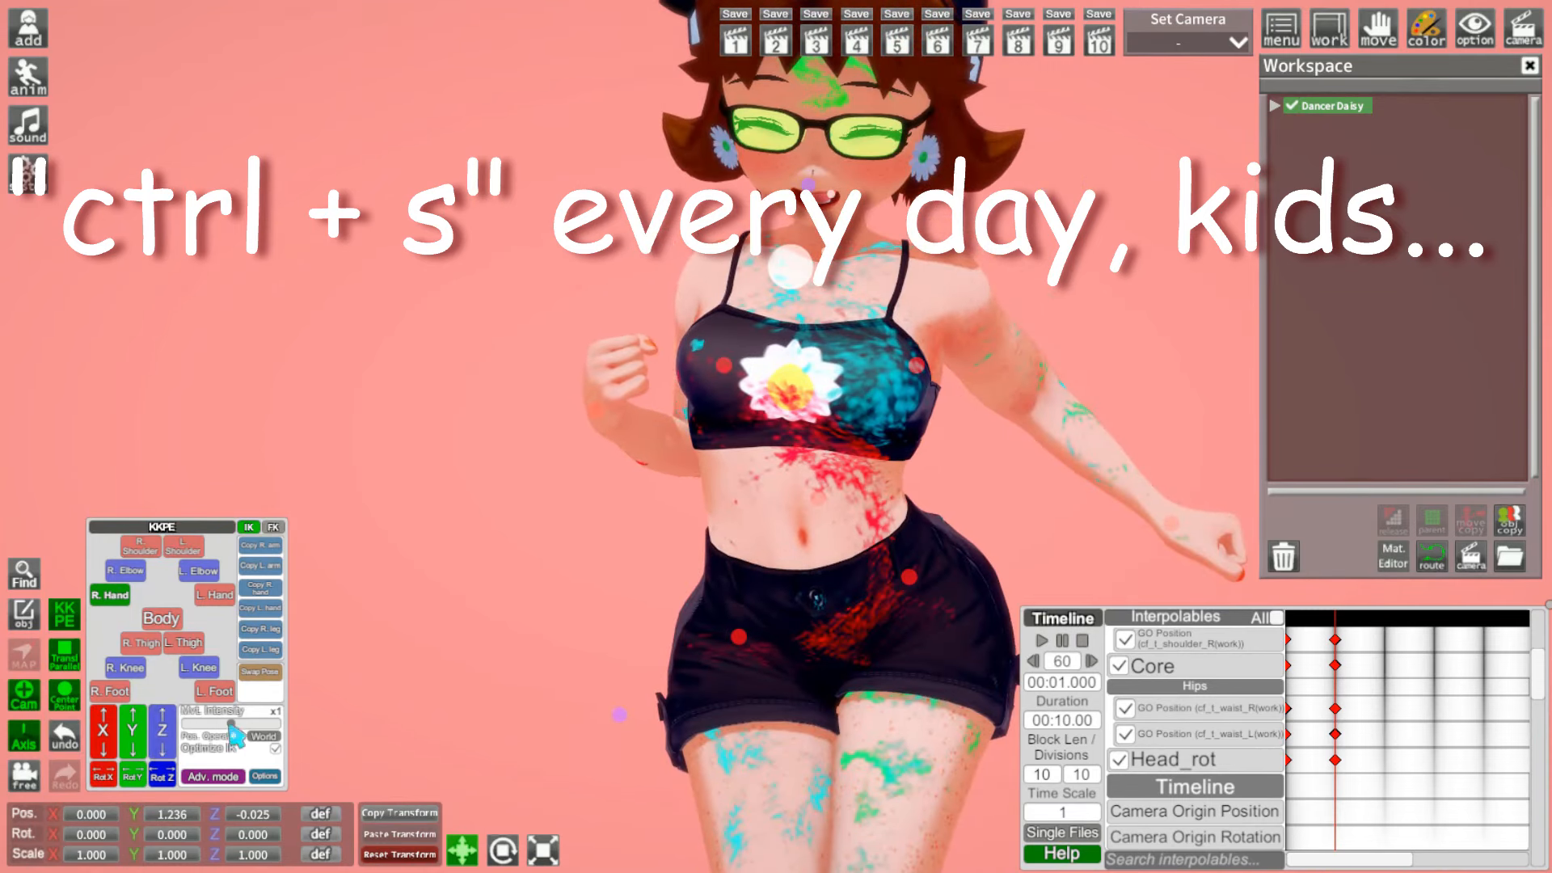
Step: Rotate the right hand about the Z axis and shift both shoulders along Z to refine the upright pose
left_click_drag(363, 566, 404, 566)
left_click_drag(163, 777, 182, 777)
left_click_drag(347, 465, 226, 462)
left_click(140, 546)
left_click(183, 546, "ctrl")
mouse_move(163, 732)
left_mouse_down()
mouse_move(168, 718)
mouse_move(136, 719)
left_mouse_up()
Step: Update all the keyframes at time 00:01 to the current pose values and scrub back to 00:00.000 to check the movement
left_click_drag(1330, 780, 1453, 12)
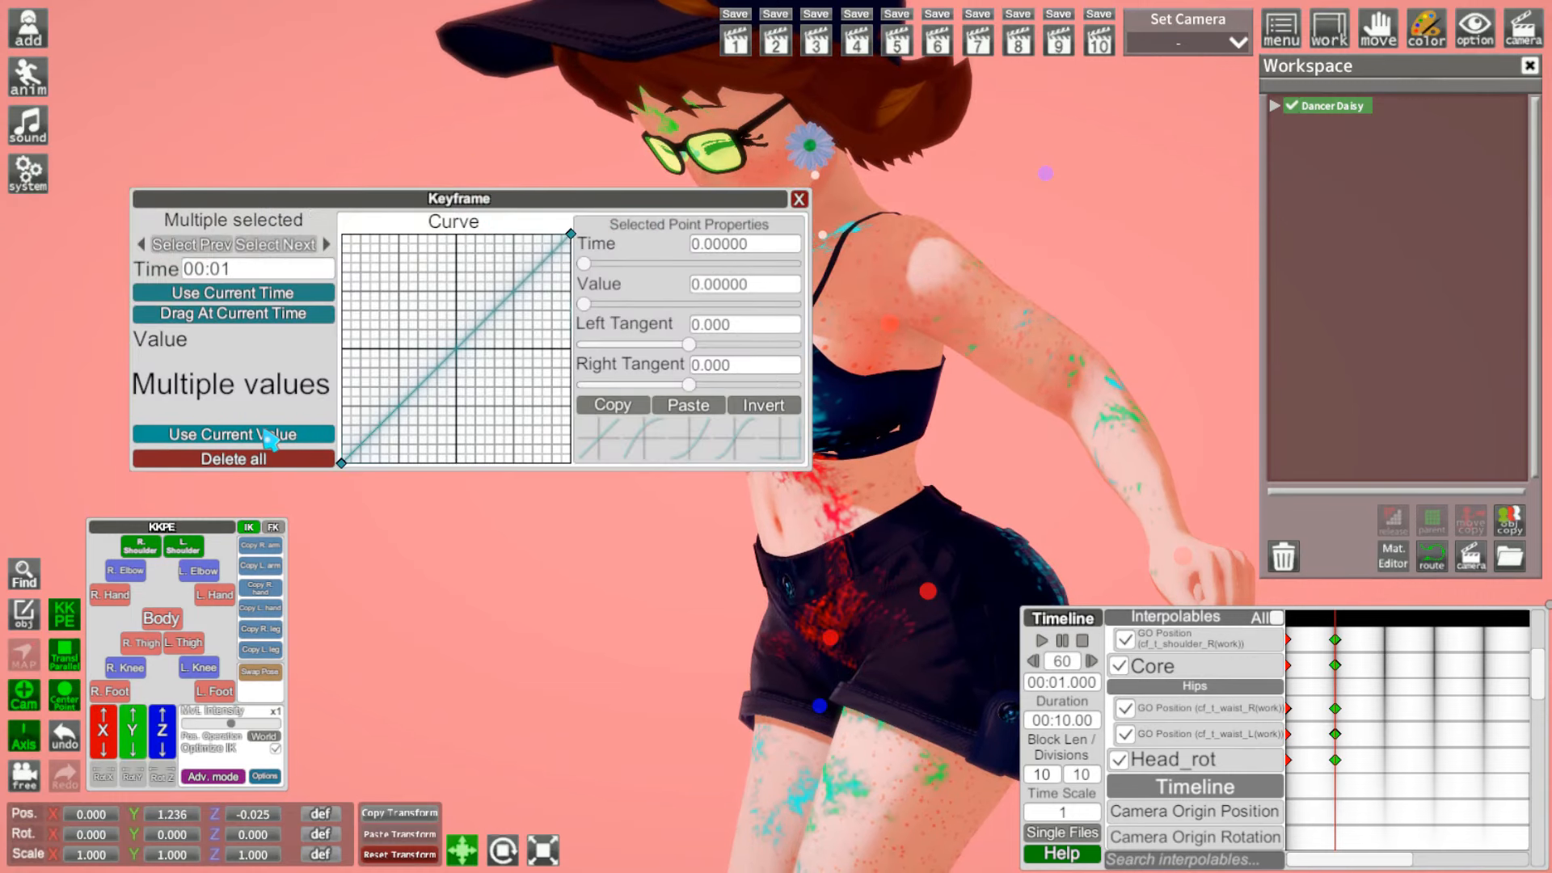
left_click(800, 200)
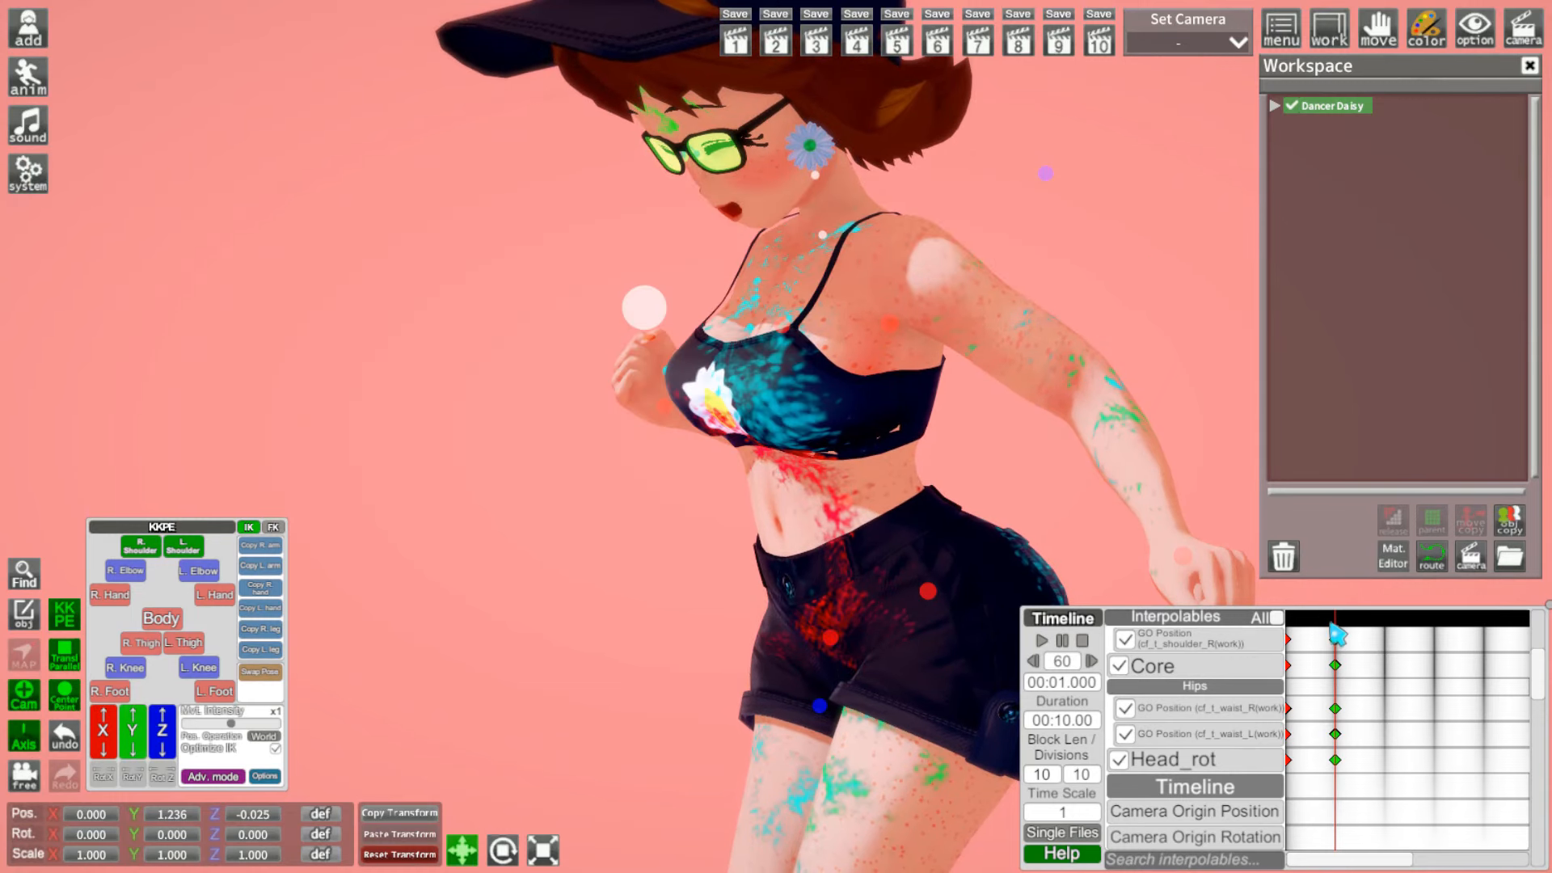
left_click_drag(1332, 623, 1300, 775)
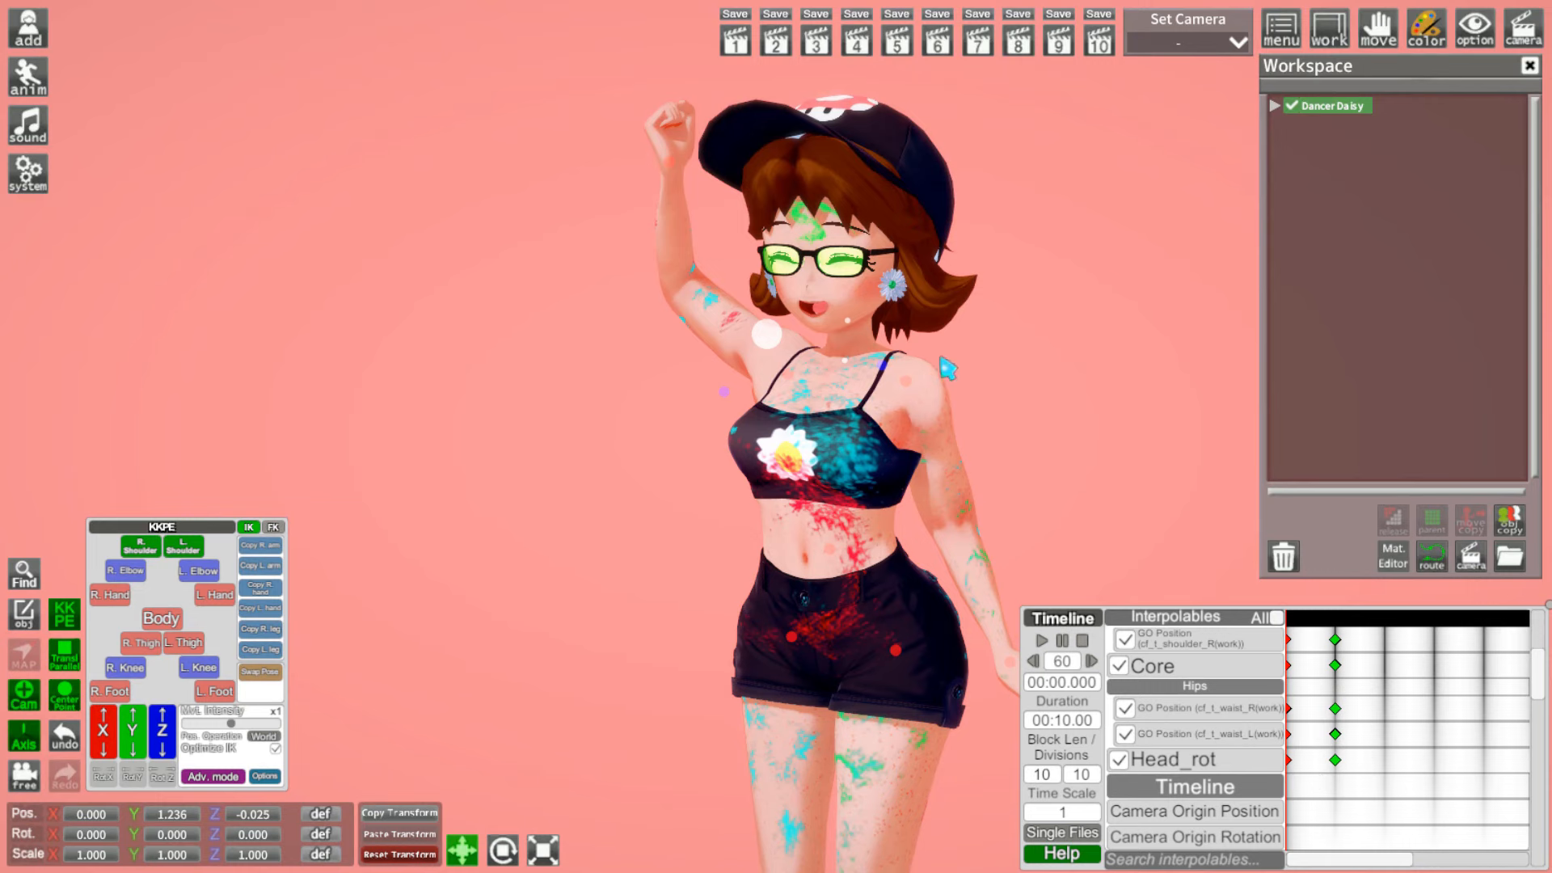
Step: Retime the second pose's keyframes to 00:00.5 and repeat both poses' keyframes at 00:01 and 00:01.5
left_click_drag(948, 369, 1035, 373)
scroll(1330, 695, "up", 3)
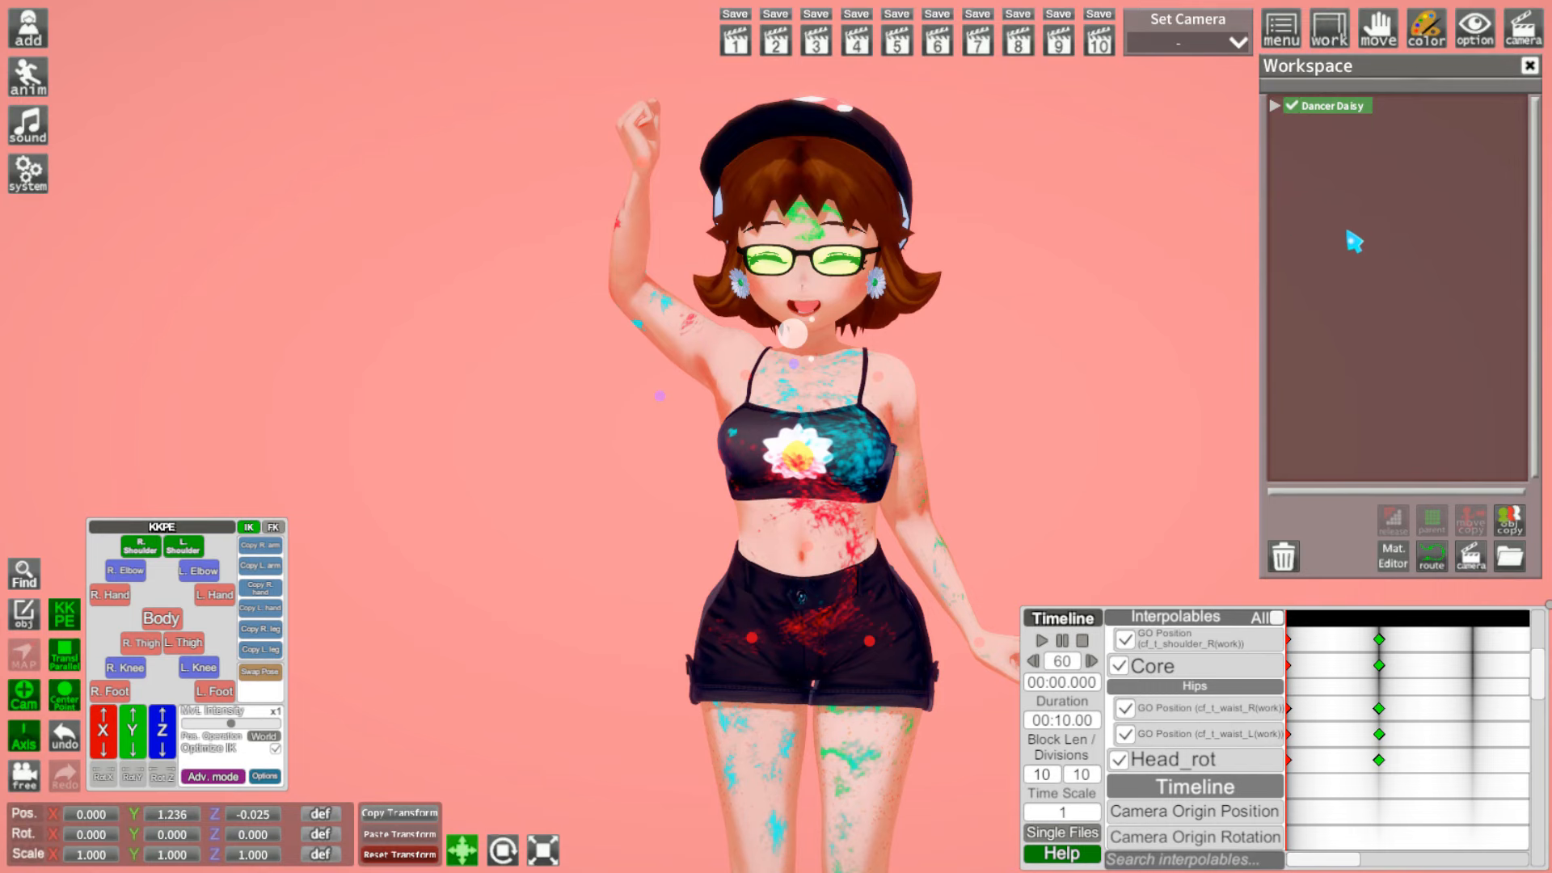
key("ctrl+s")
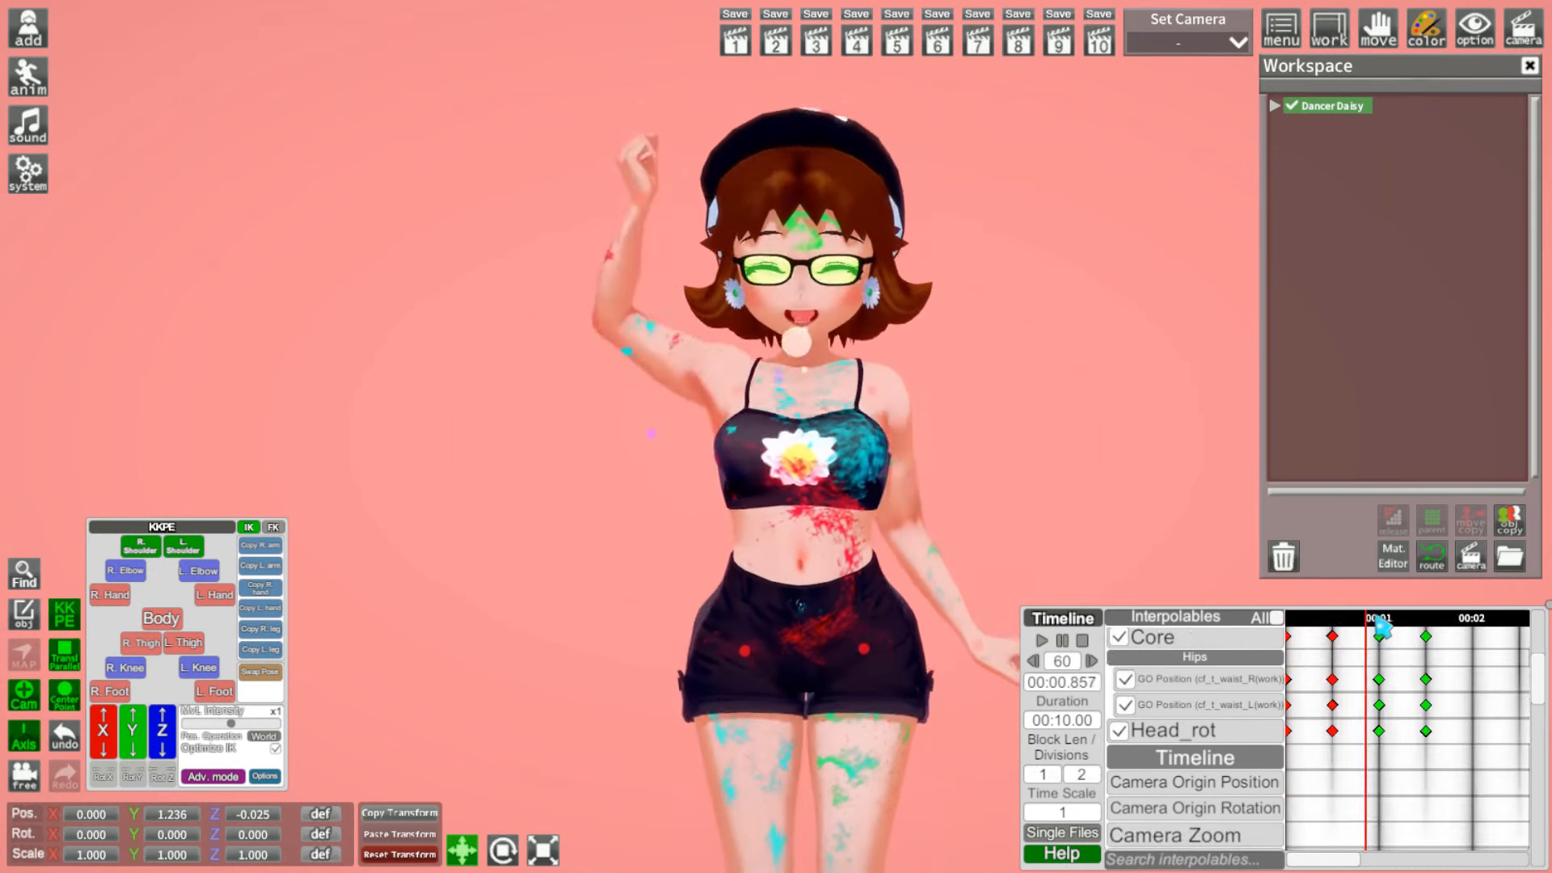
left_click_drag(1268, 583, 1213, 582)
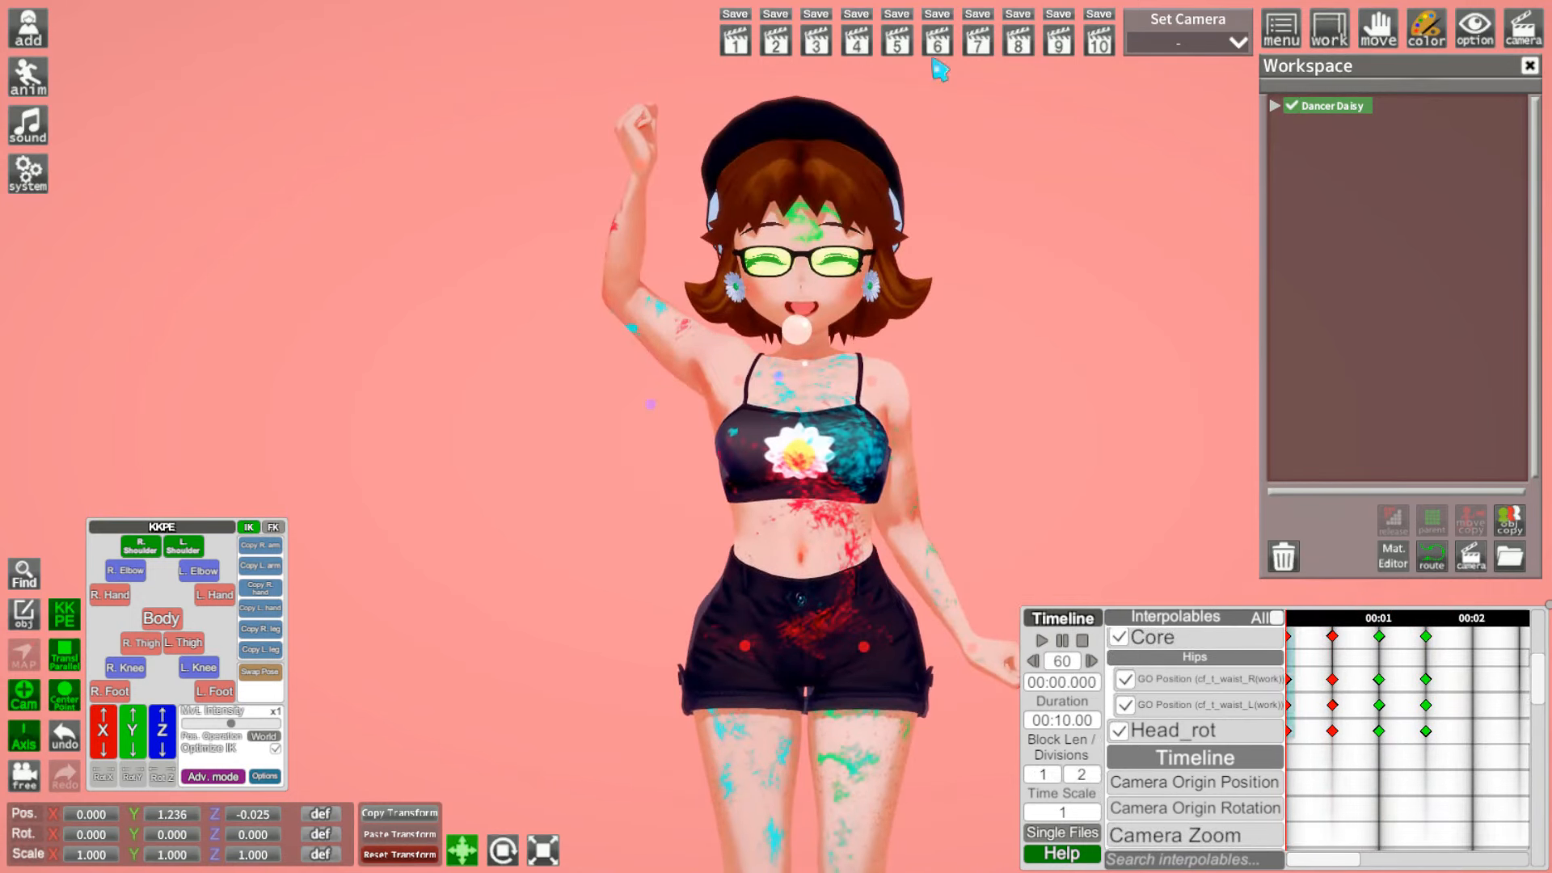
Step: Copy all the starting-pose keyframes at 00:00 and paste them at 00:02
left_click_drag(958, 7, 966, 20)
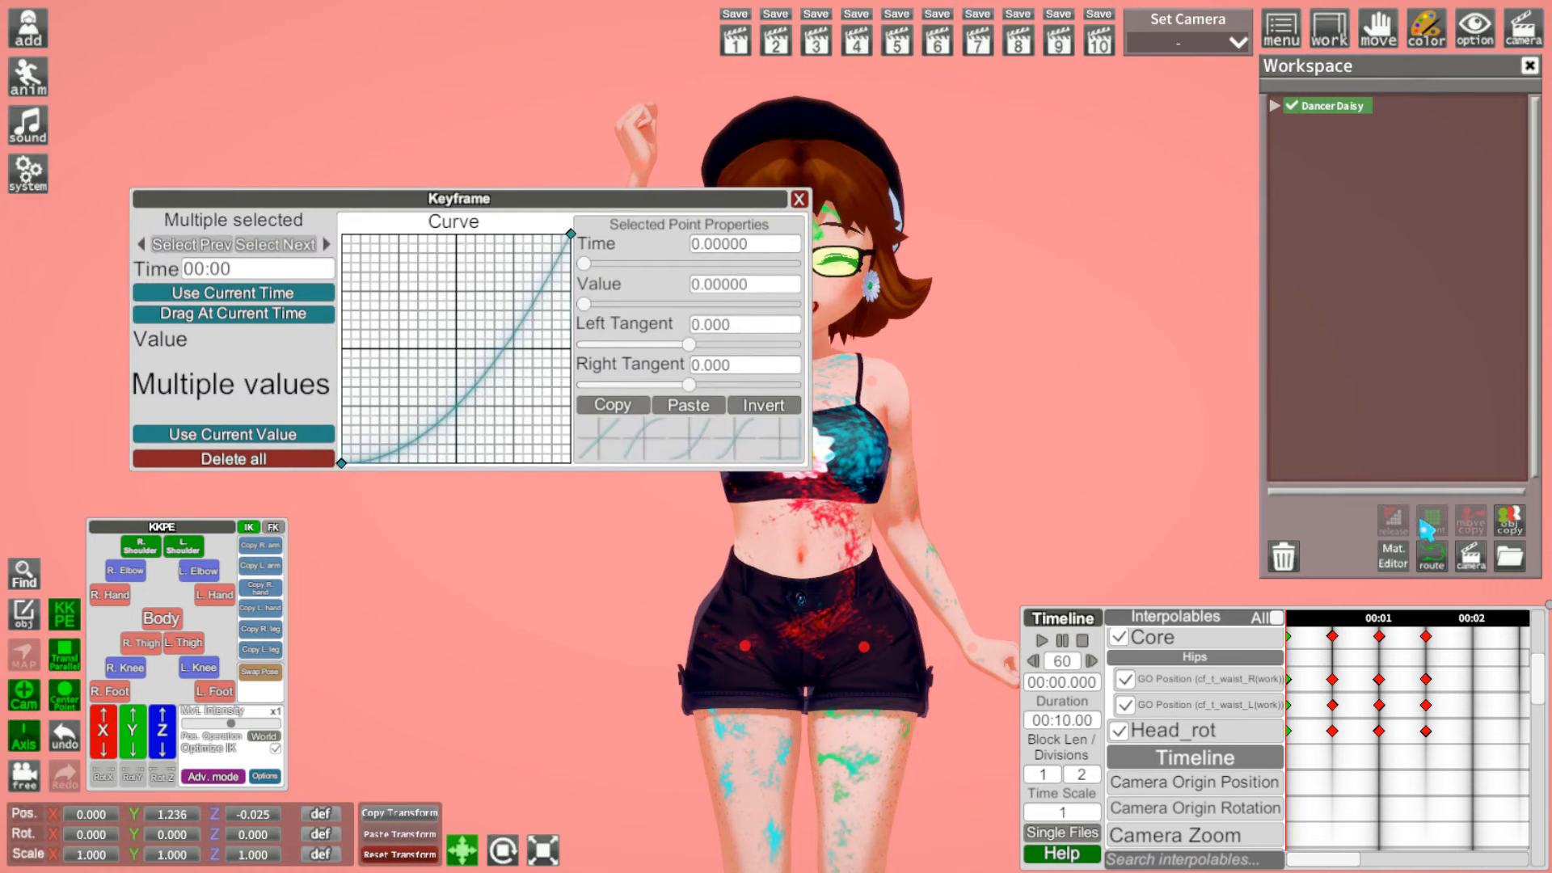
left_click(1468, 619, "shift")
key("ctrl+v")
left_click(799, 200)
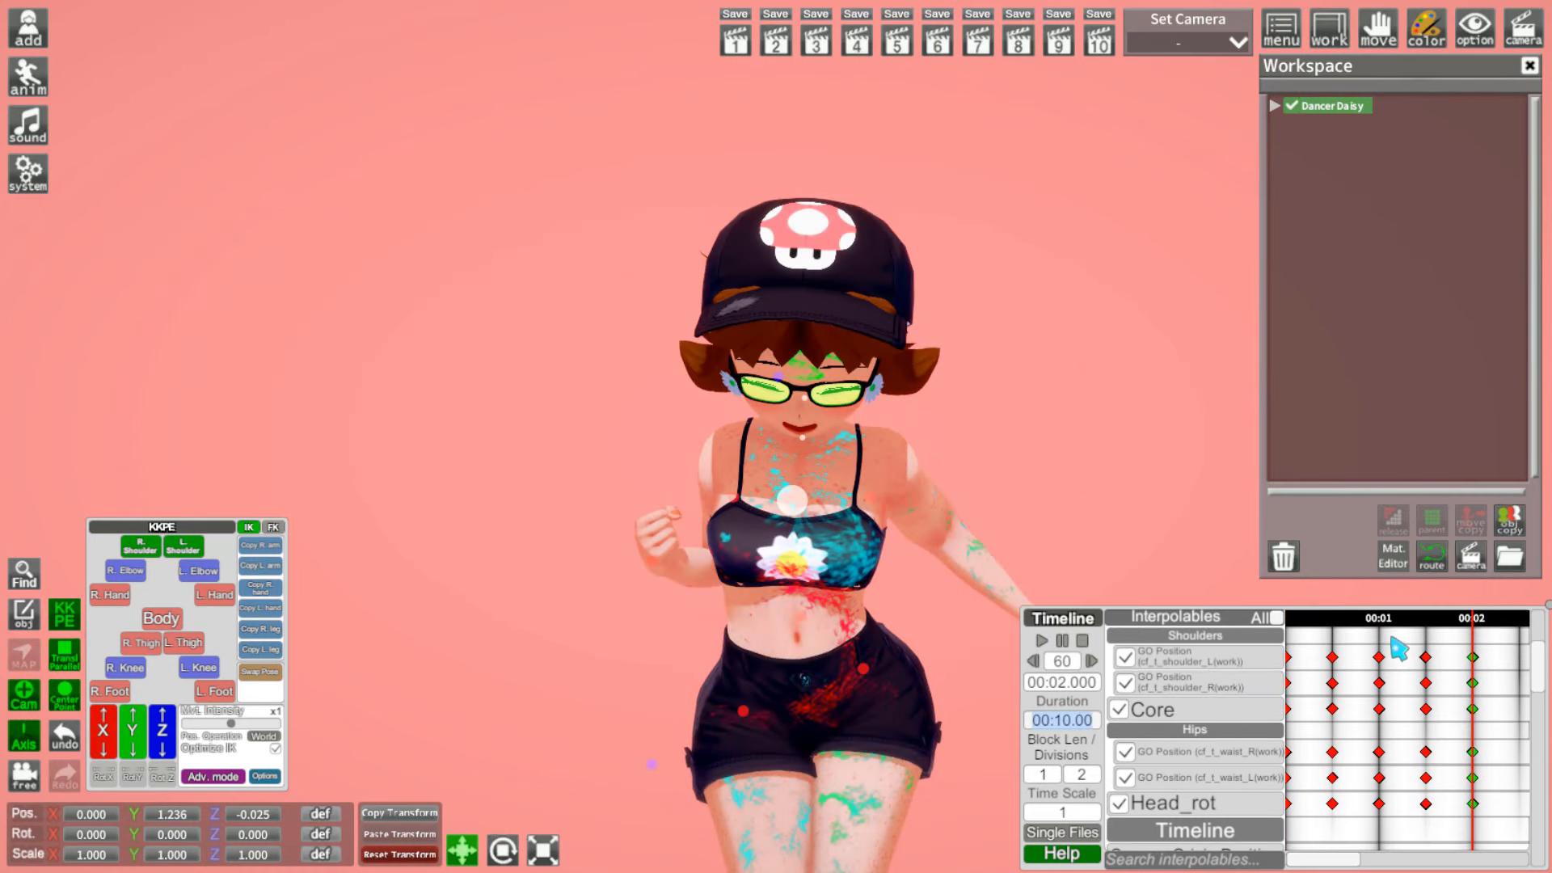
Step: Set the Timeline duration to 00:02.00 and play the movement to check how it loops
scroll(1405, 659, "up", 1, "ctrl")
scroll(1411, 667, "up", 5)
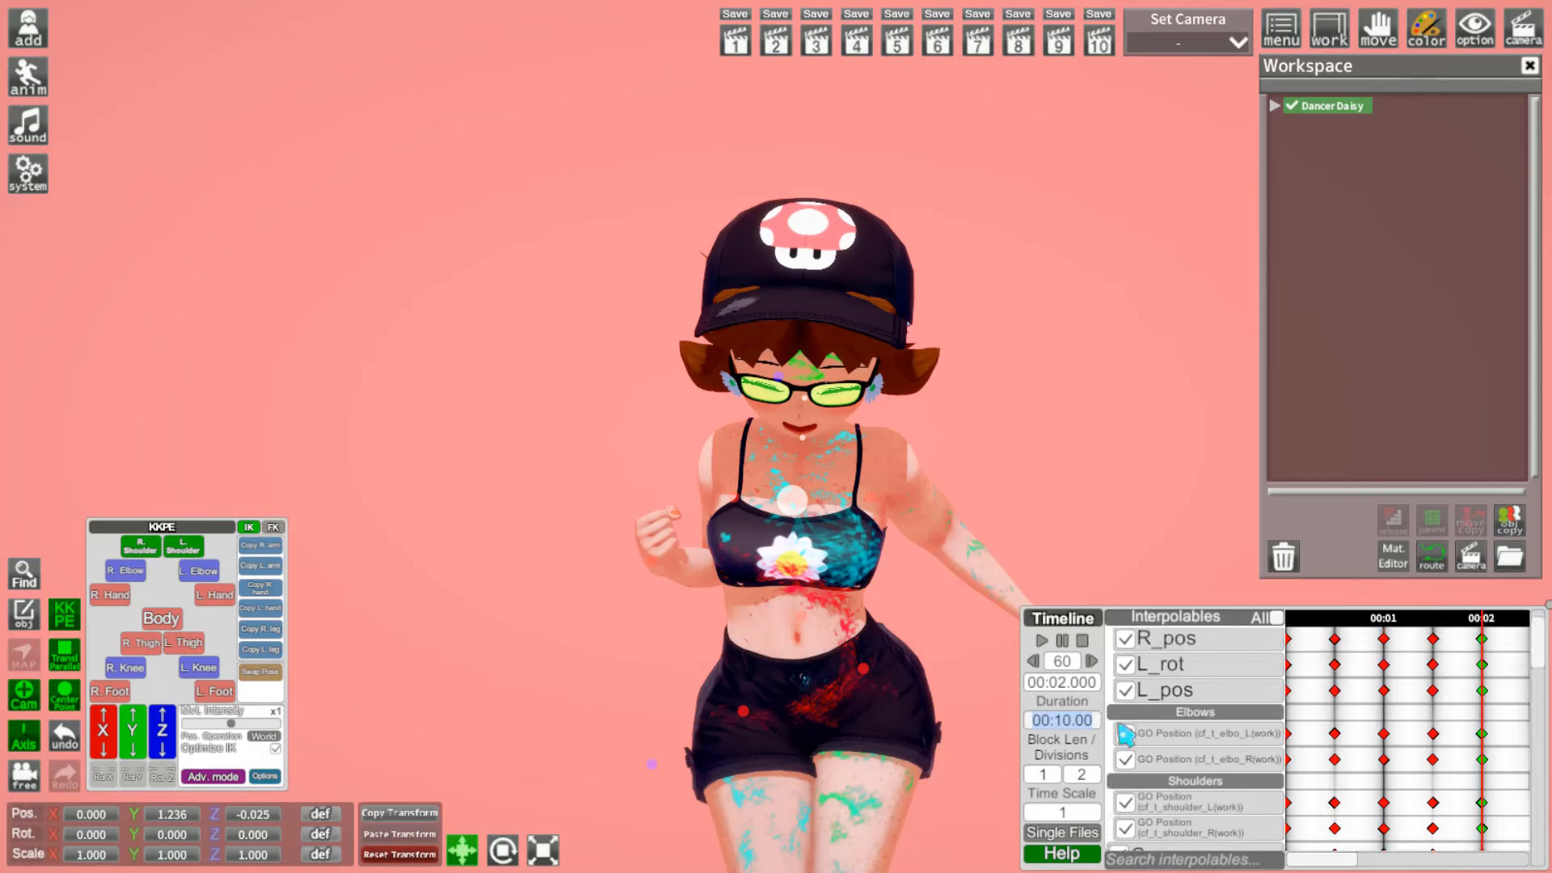
left_click(1064, 724)
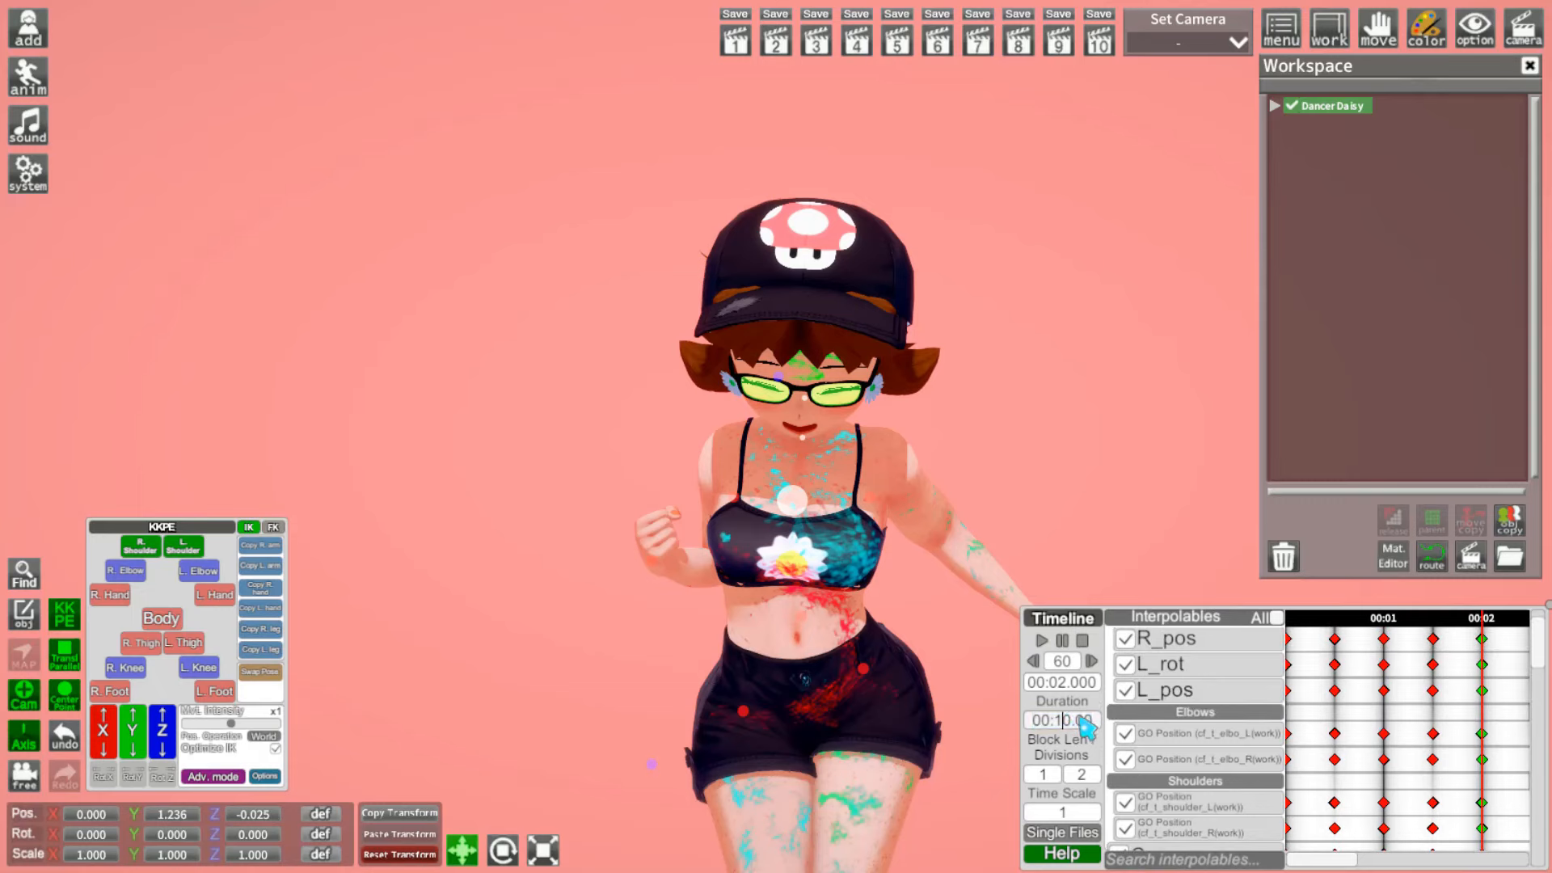
key("BackSpace")
key("BackSpace")
type("2")
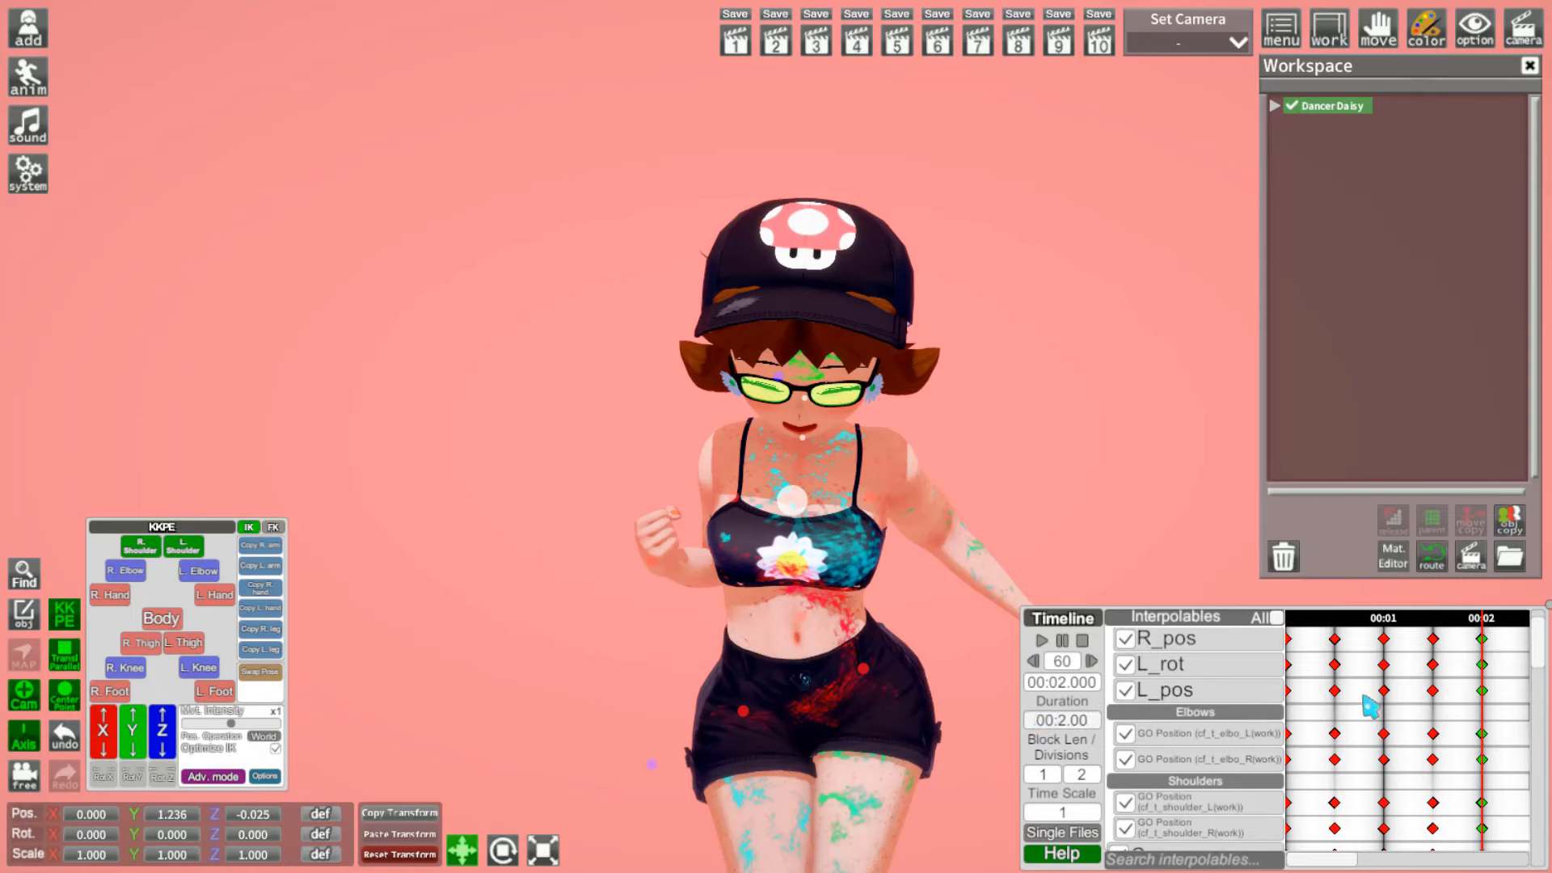
key("Return")
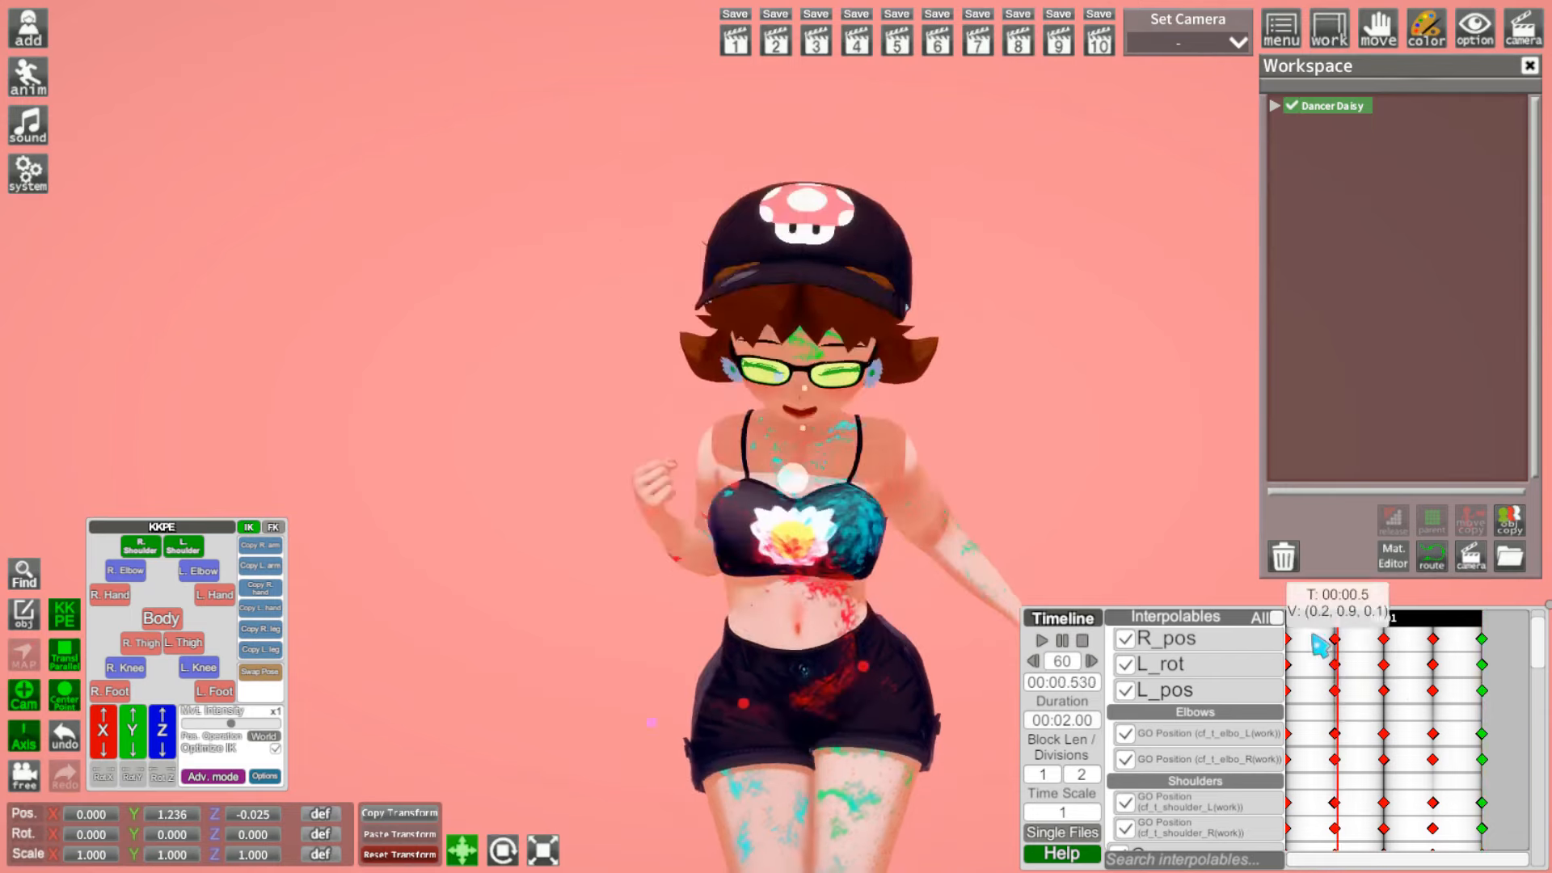
left_click(1084, 641)
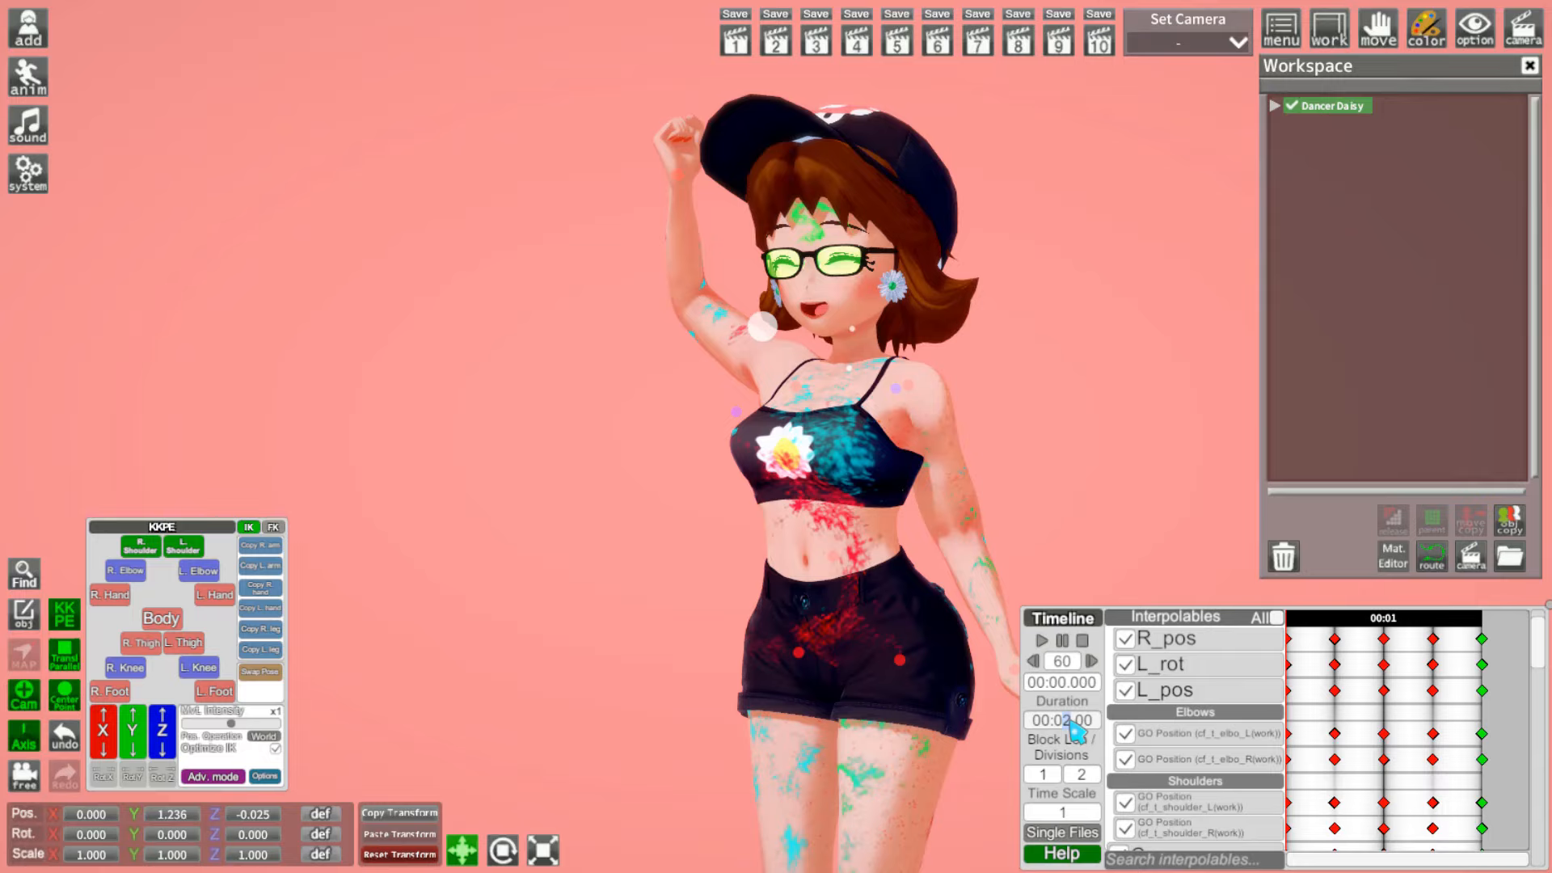
Step: Set the Timeline duration to 00:01.00, review the loop on the full figure, and open the Character Lighting settings
type("1")
left_click(1385, 726)
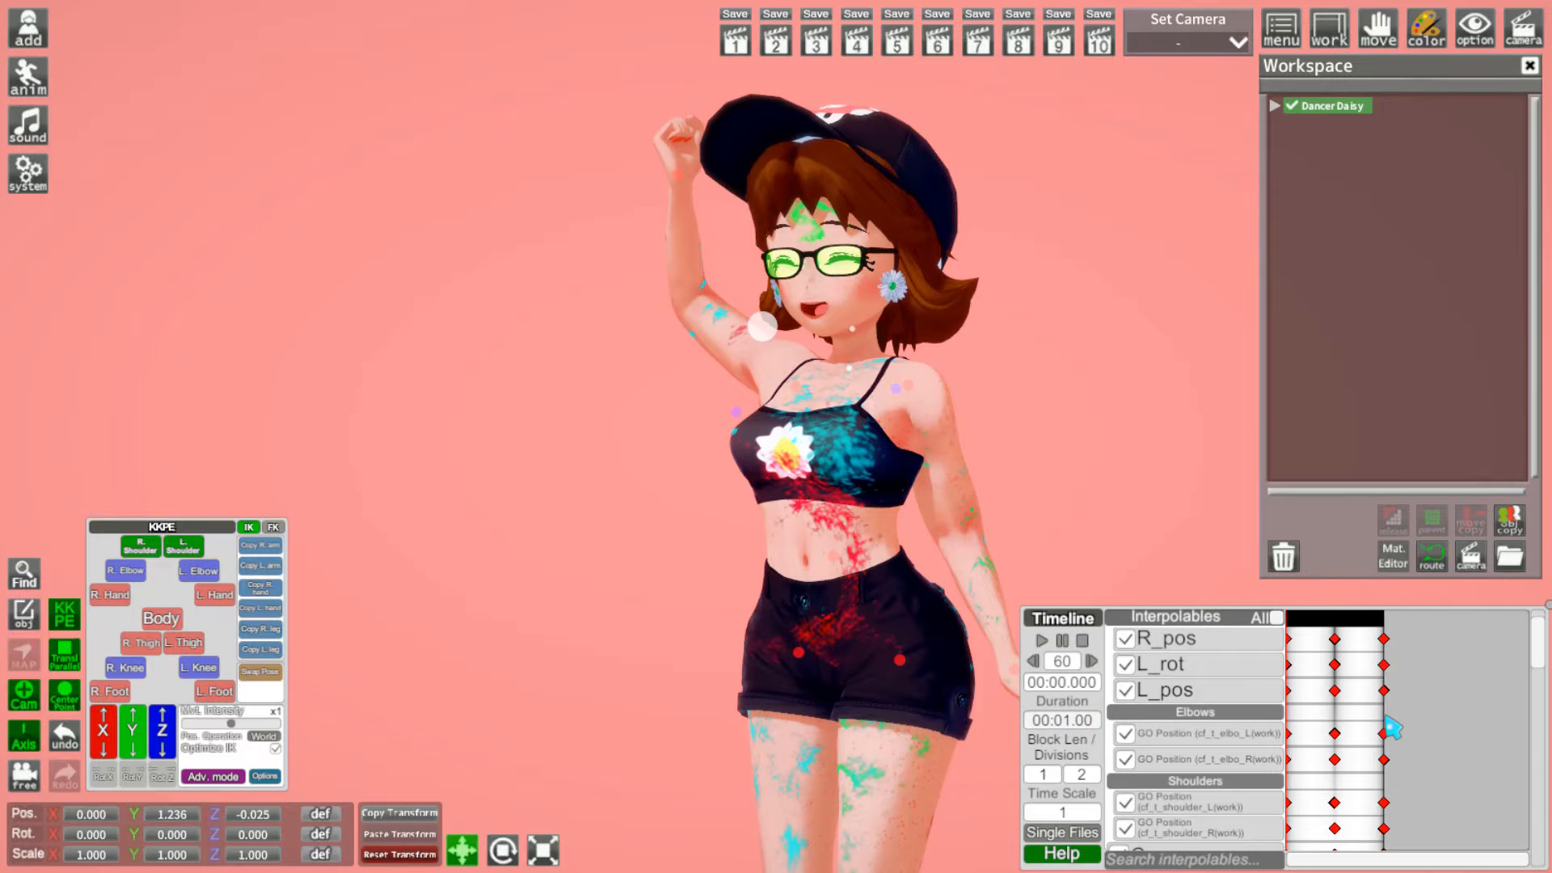
key("shift+t")
key("j")
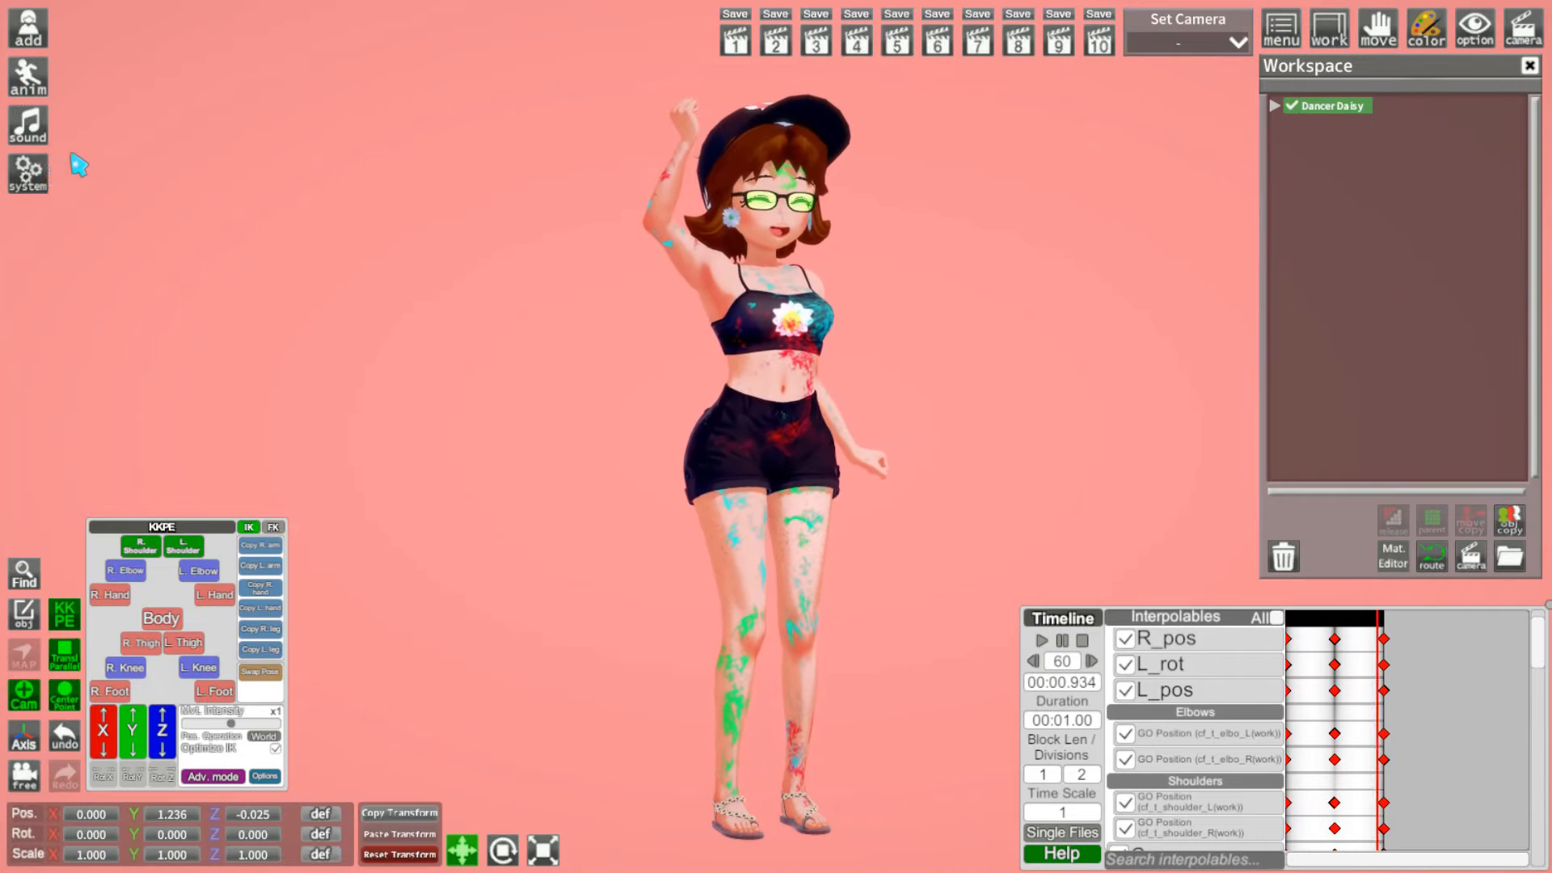
left_click(28, 171)
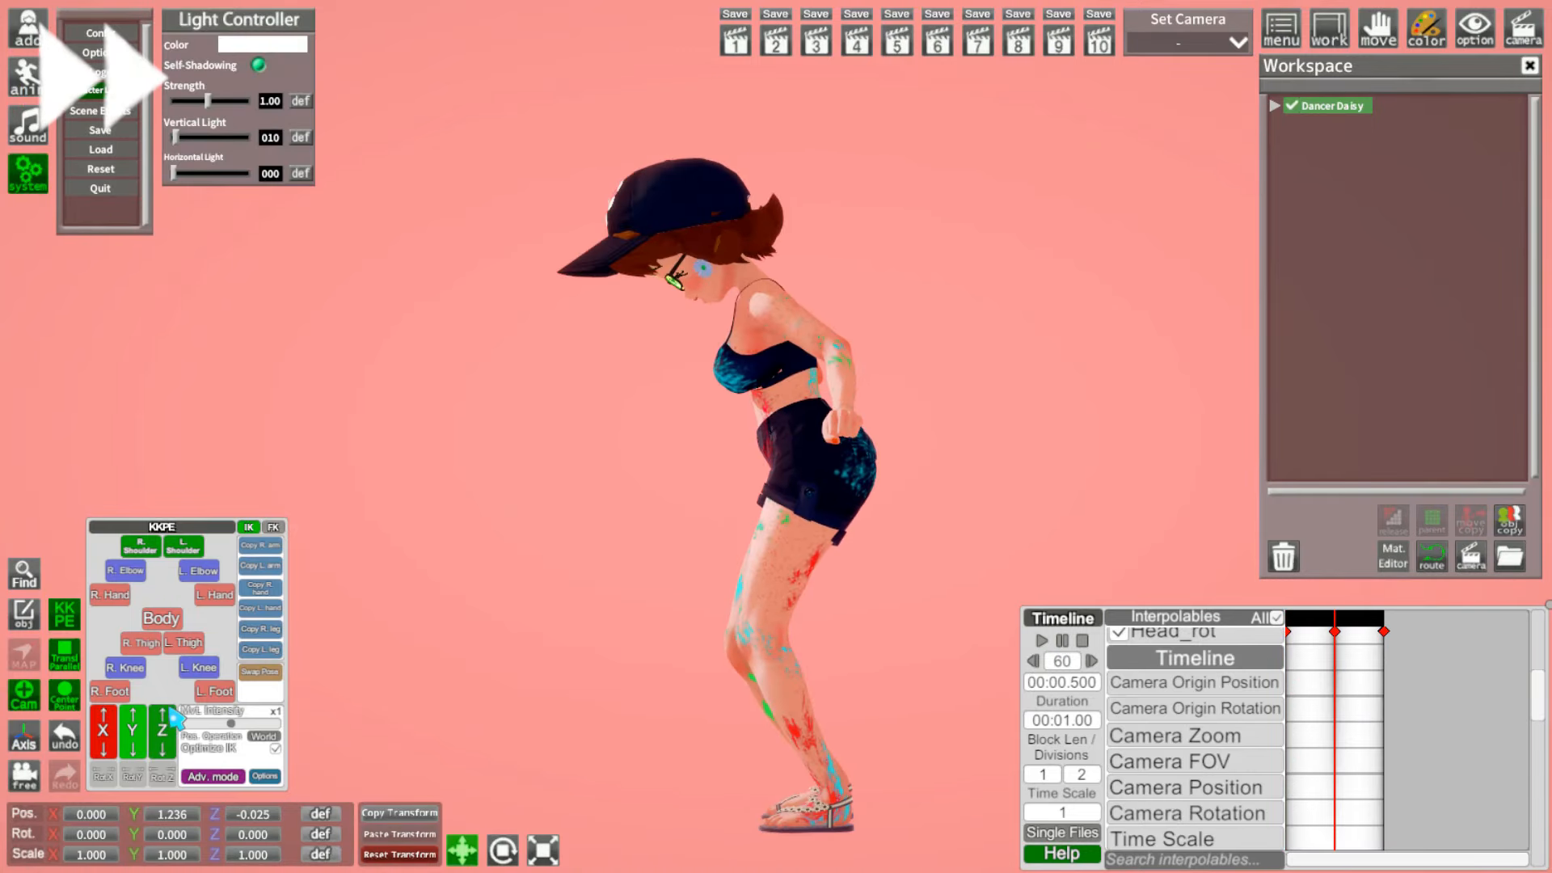
Step: At 00:00.5, shift both shoulders along Z, update all the keyframes there to the current values, and play the loop
left_click_drag(170, 708, 166, 711)
scroll(1325, 776, "up", 3)
left_click_drag(1323, 797, 1340, 5)
left_click(194, 432)
left_click(796, 198)
left_click(1330, 617)
left_click(1043, 639)
left_click(1061, 638)
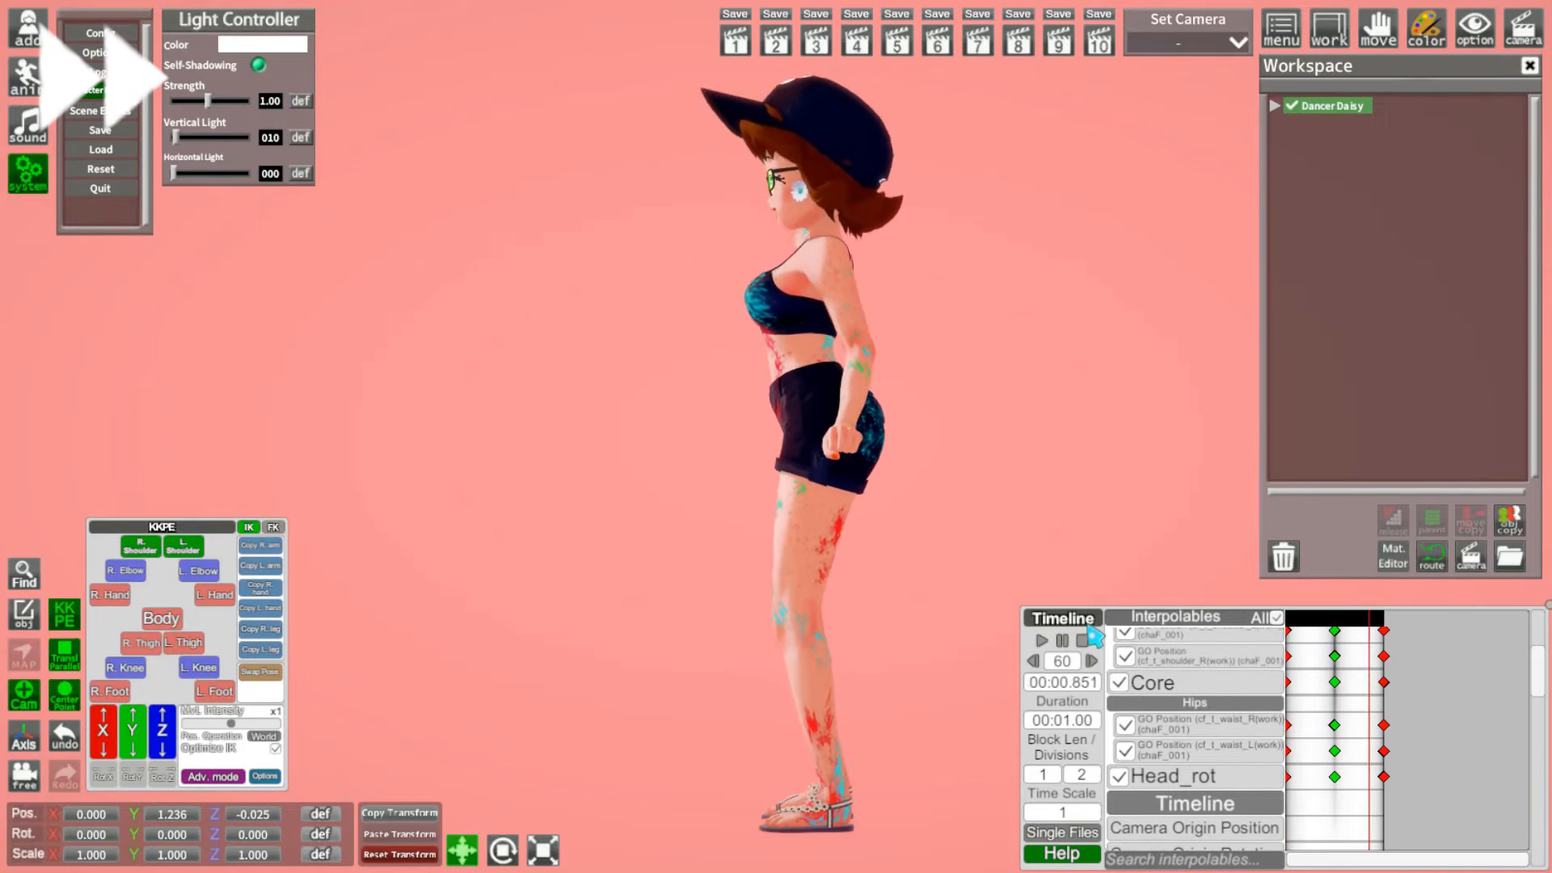
Step: Select the right hand, open the joint correction settings, and compare the arm with Right Forearm Group correction off and on
left_click(110, 594)
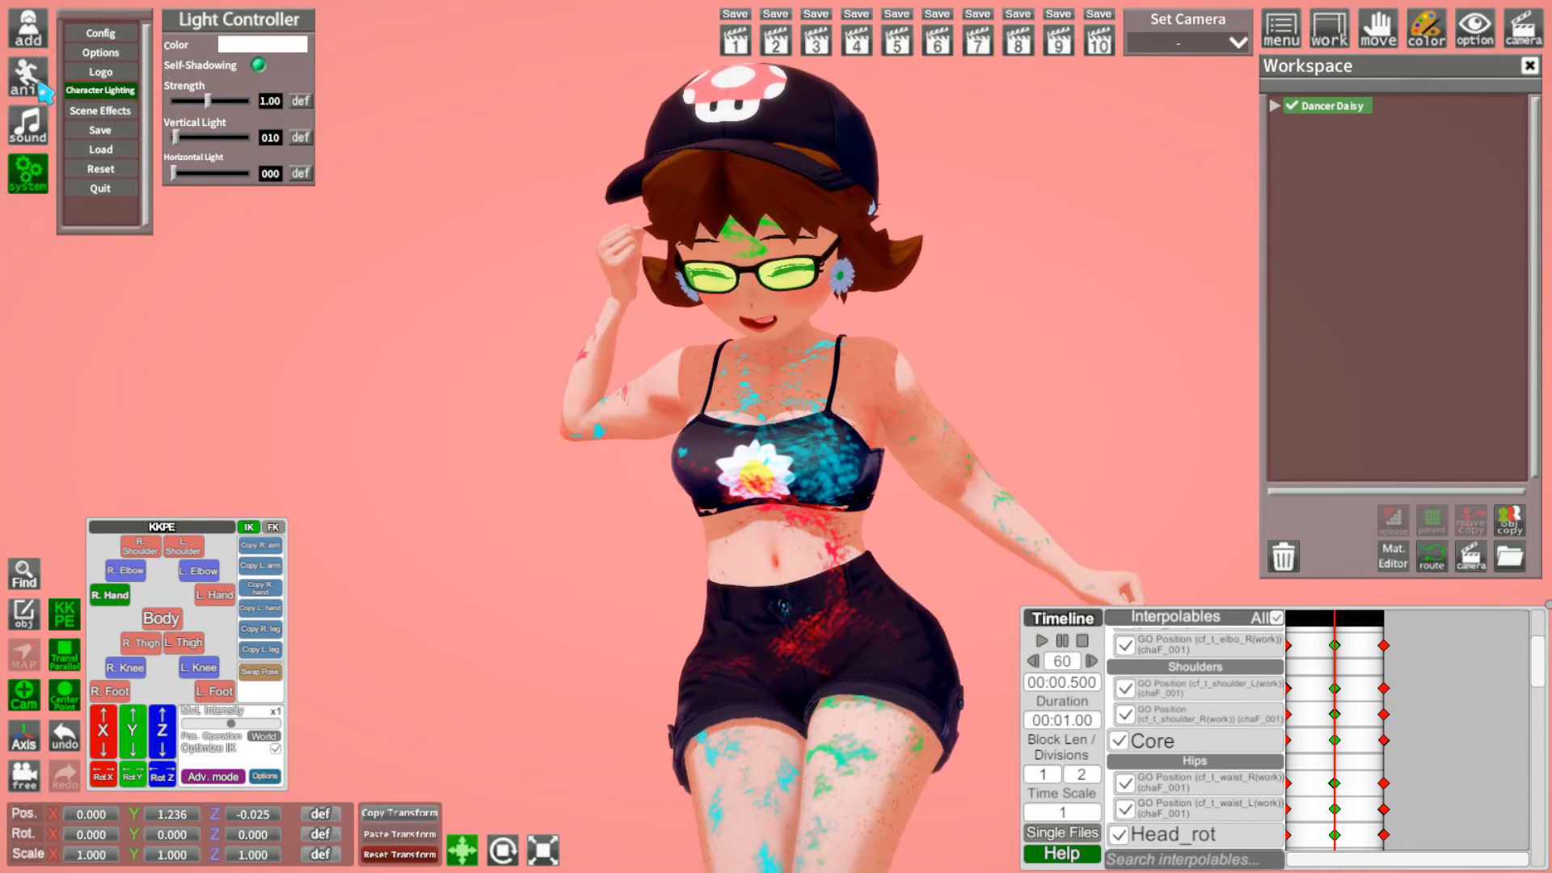
left_click(41, 89)
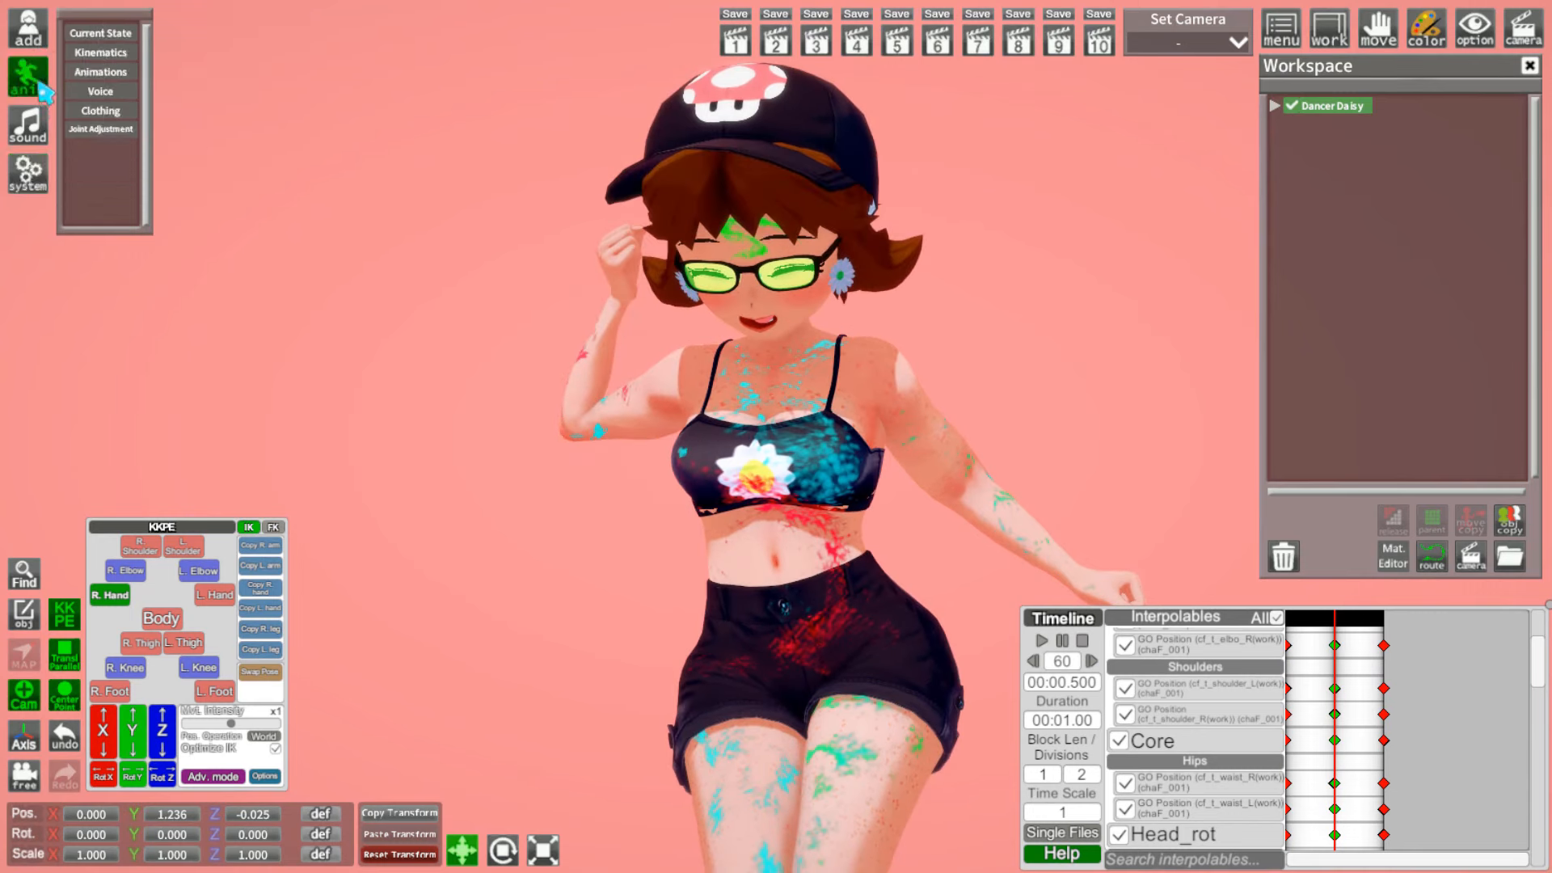
left_click(90, 137)
left_click_drag(481, 315, 528, 330)
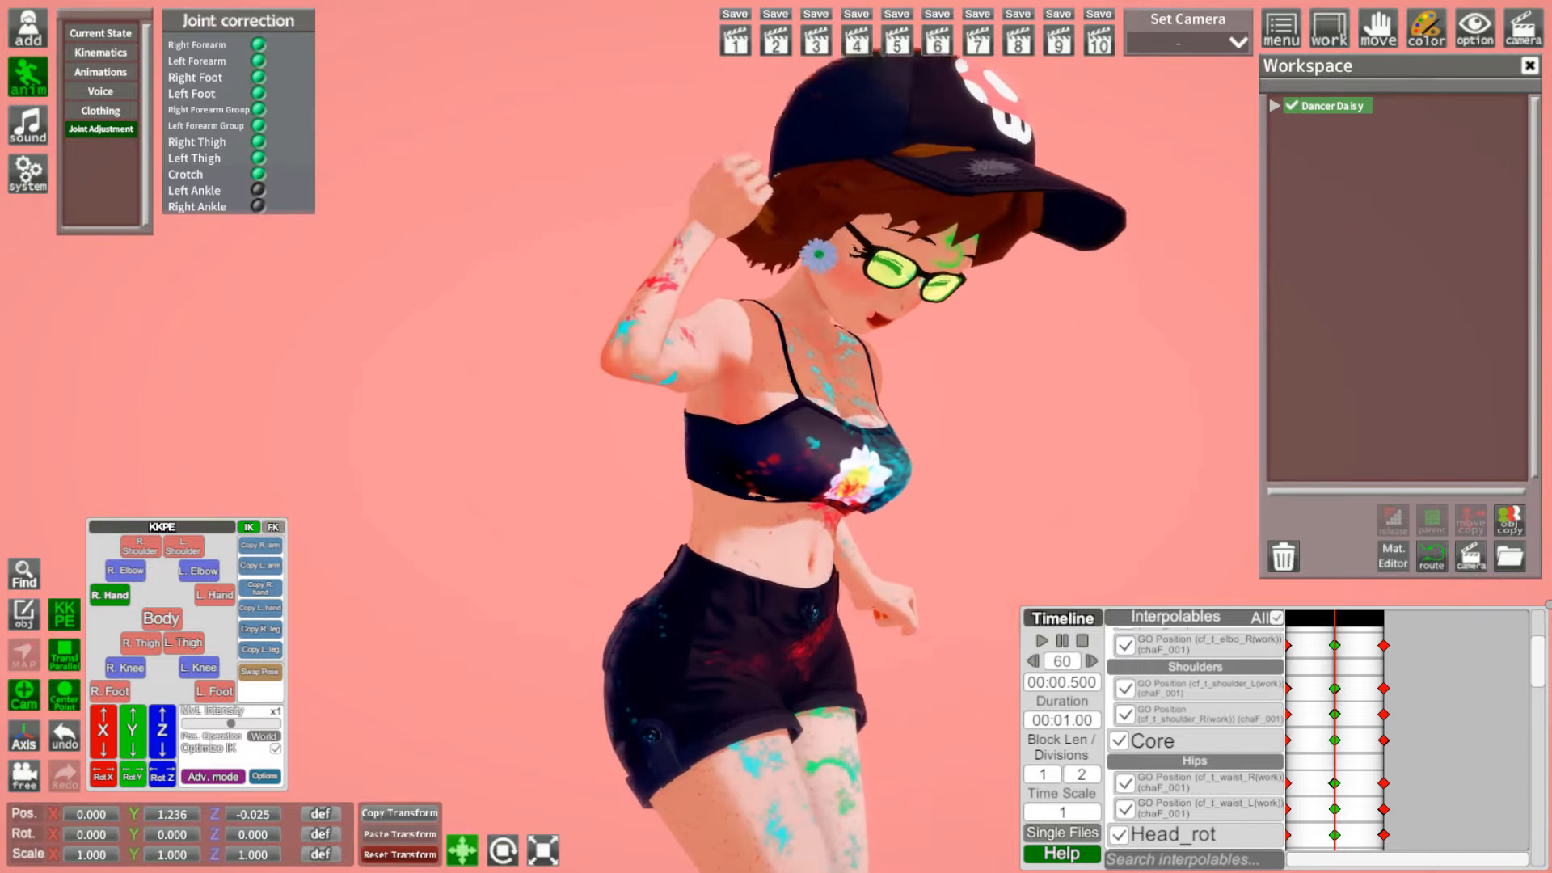
right_click_drag(527, 330, 529, 350)
left_click_drag(529, 349, 487, 351)
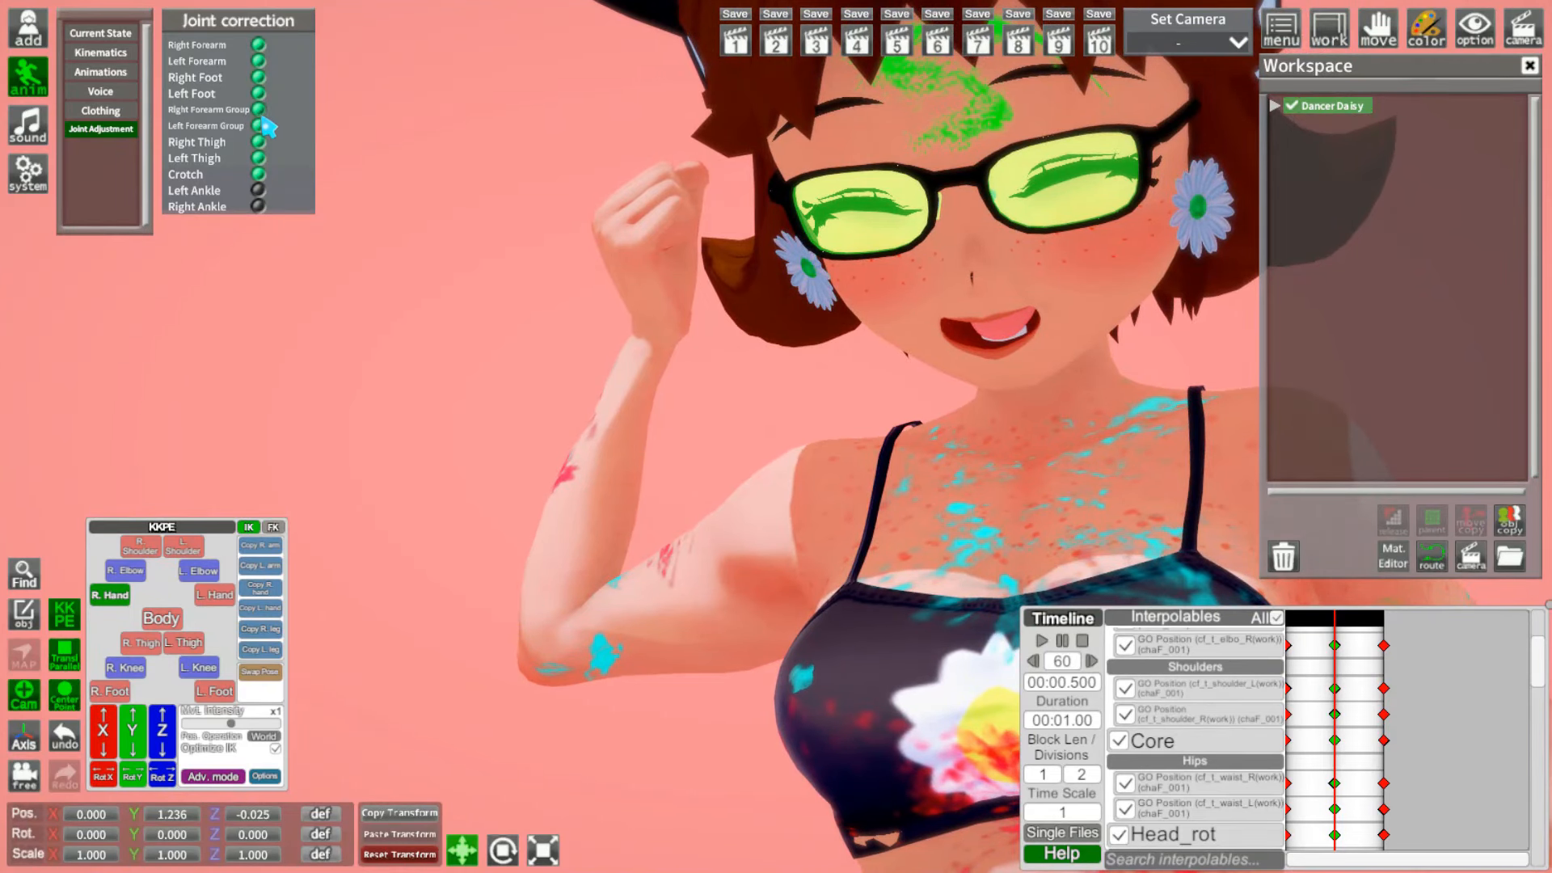
left_click(258, 109)
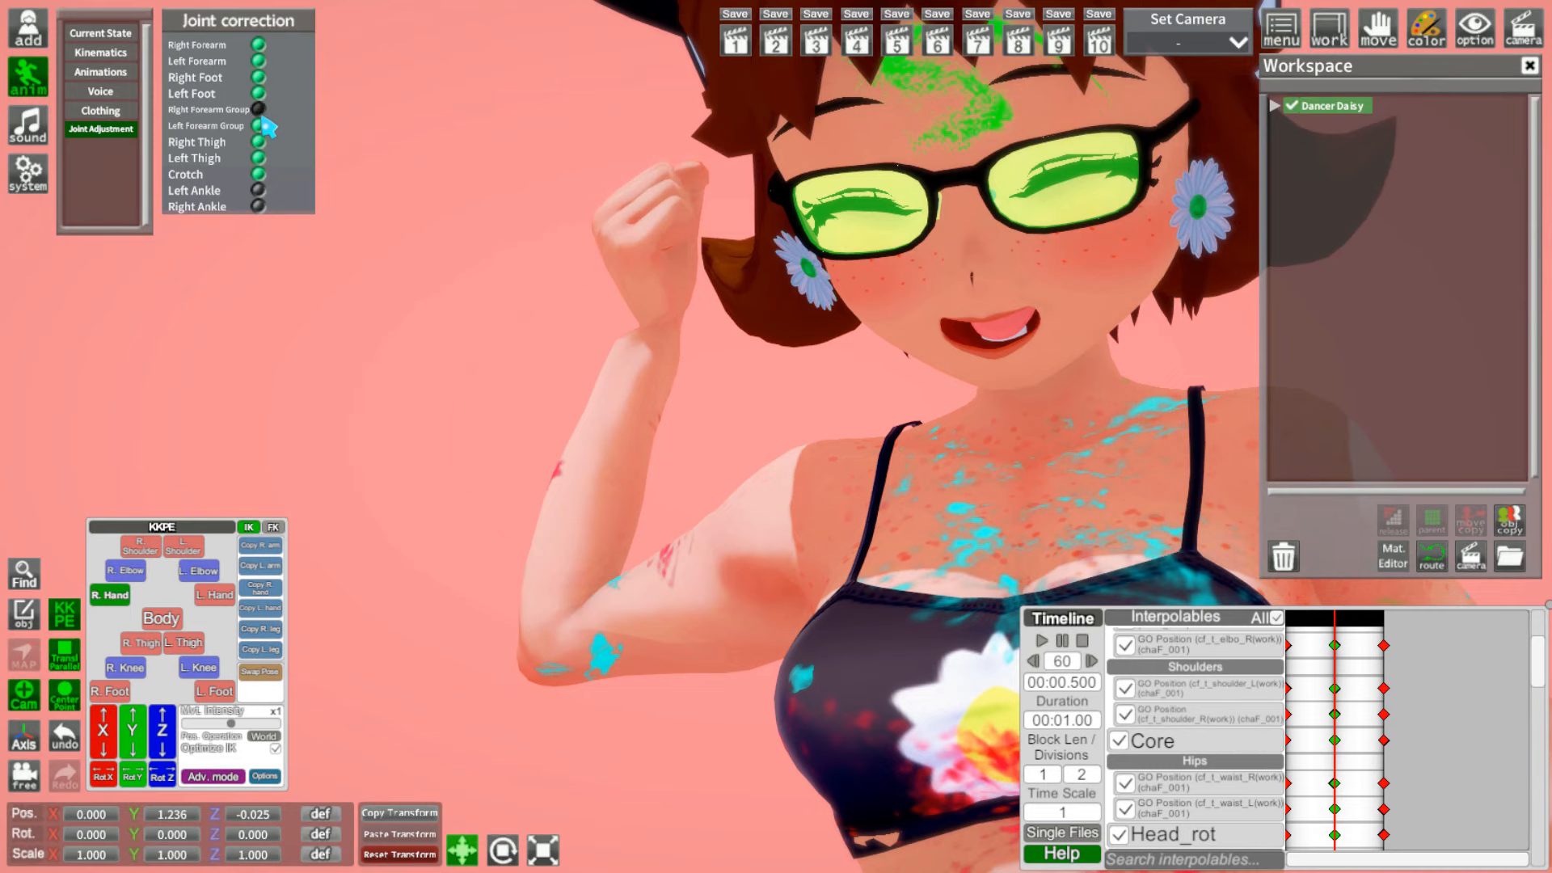
left_click(268, 111)
Step: Rotate and reposition the right hand at 00:00.5 and select all the keyframes at that time for updating
left_click_drag(488, 349, 639, 357)
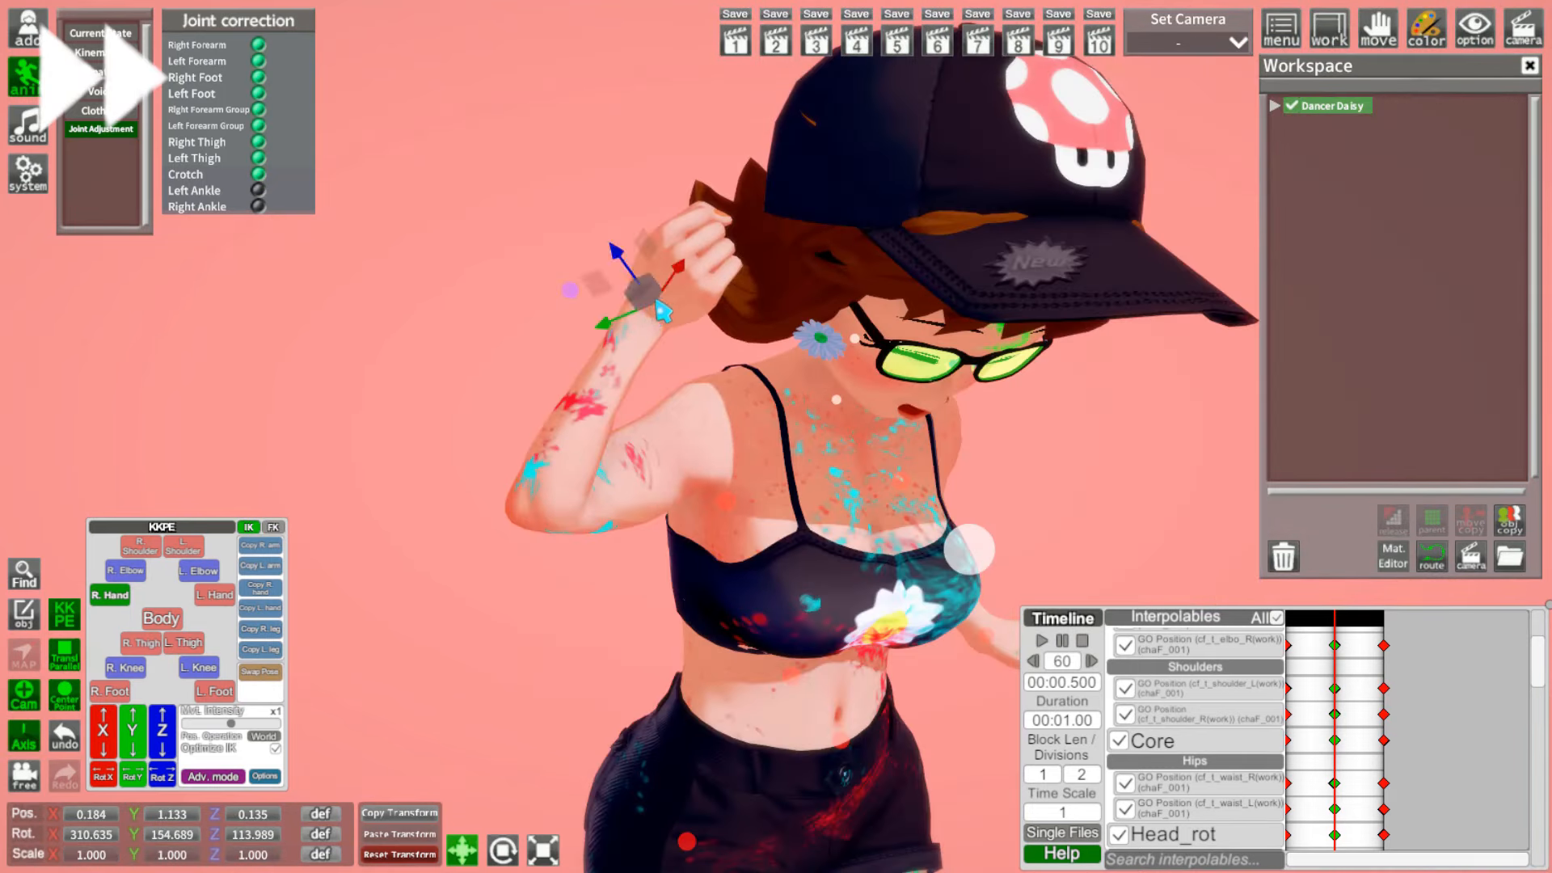
key("x")
left_click_drag(657, 275, 677, 278)
left_click_drag(565, 347, 402, 327)
scroll(1326, 777, "down", 3)
left_click_drag(1326, 781, 1357, 8)
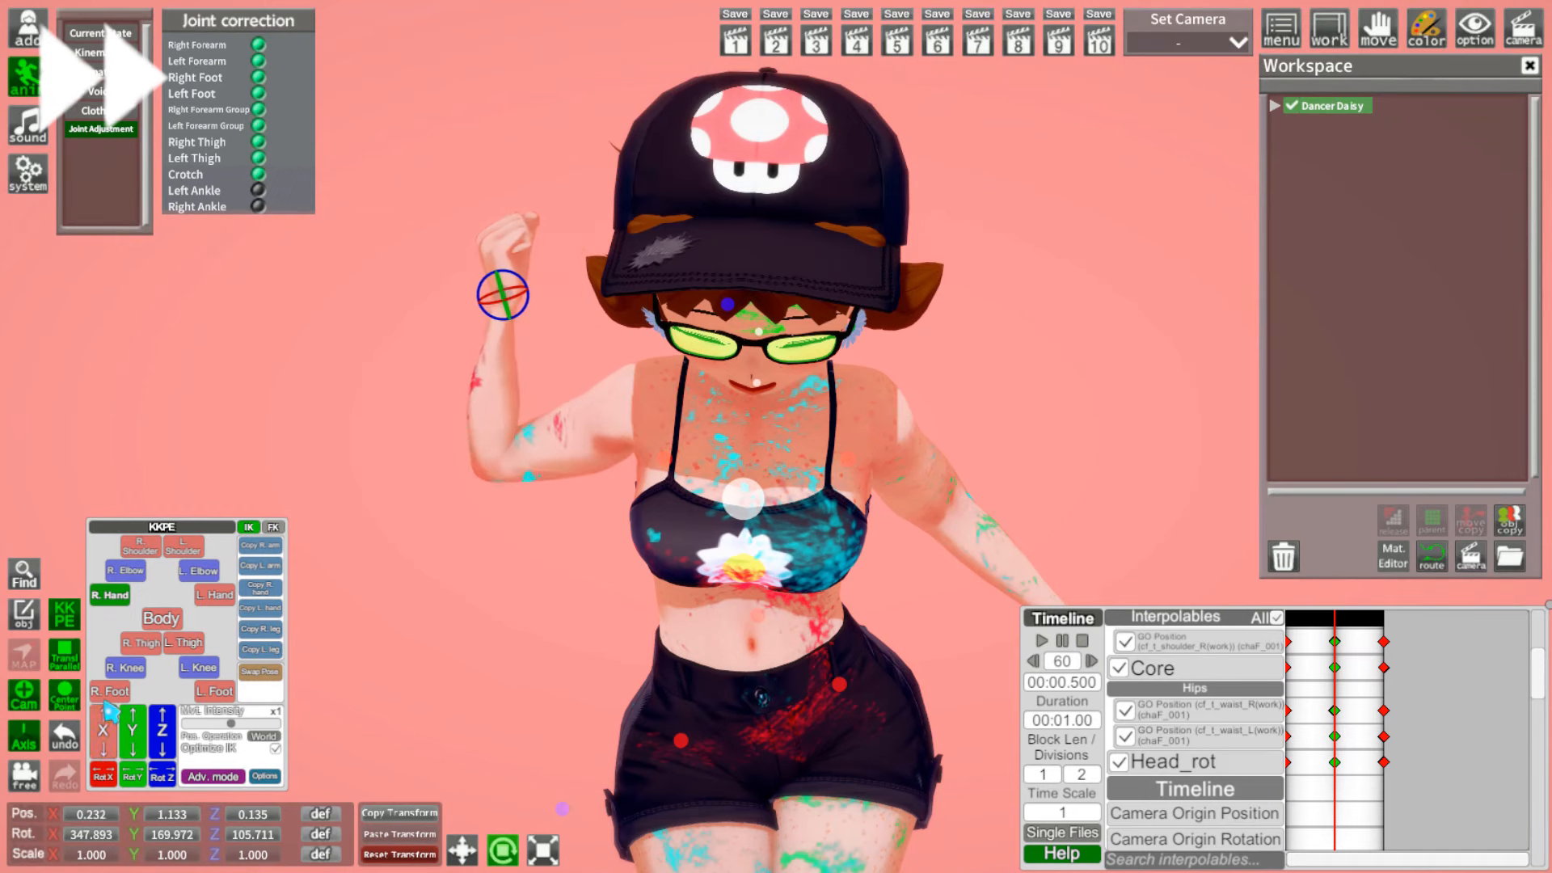
Step: Adjust the right elbow along Z, update all the keyframes at 00:00.5 to the current pose, and play the loop
left_click(125, 570)
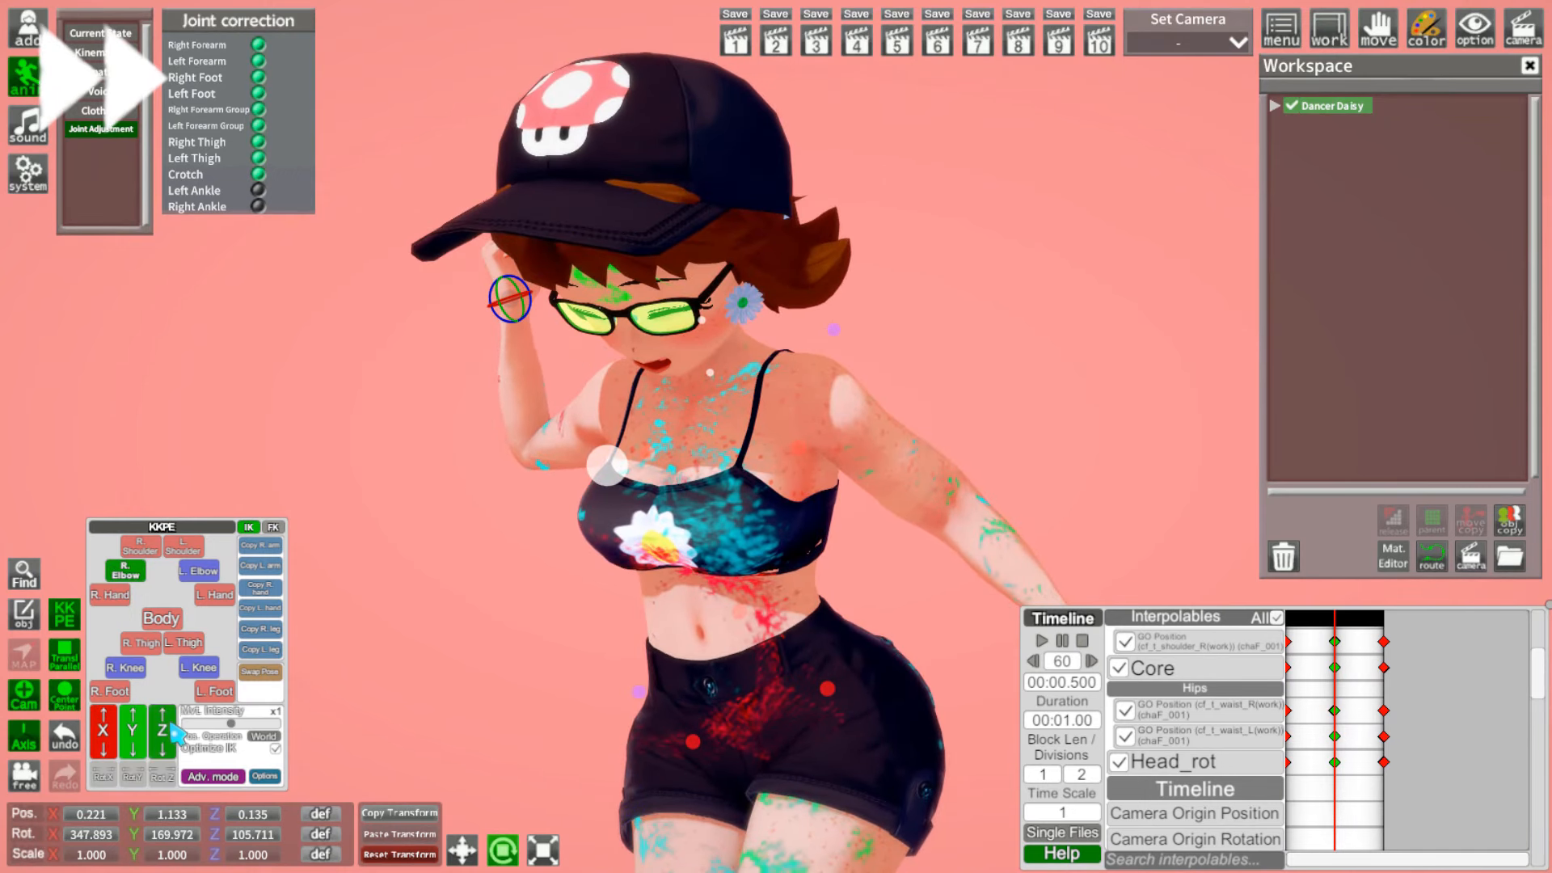
left_click_drag(1362, 776, 1330, 629)
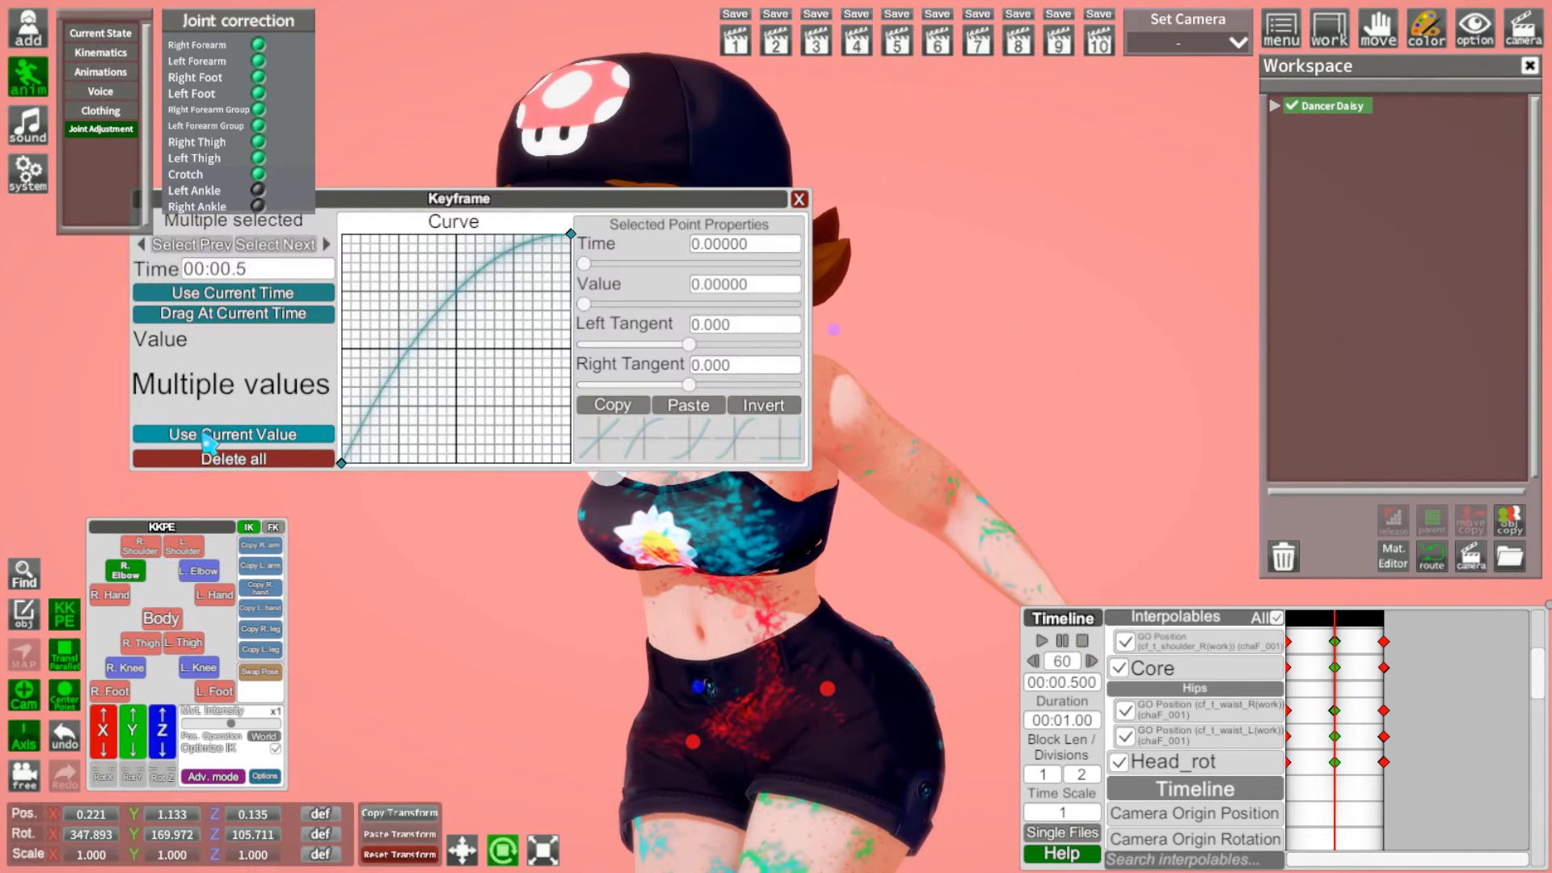
left_click(800, 199)
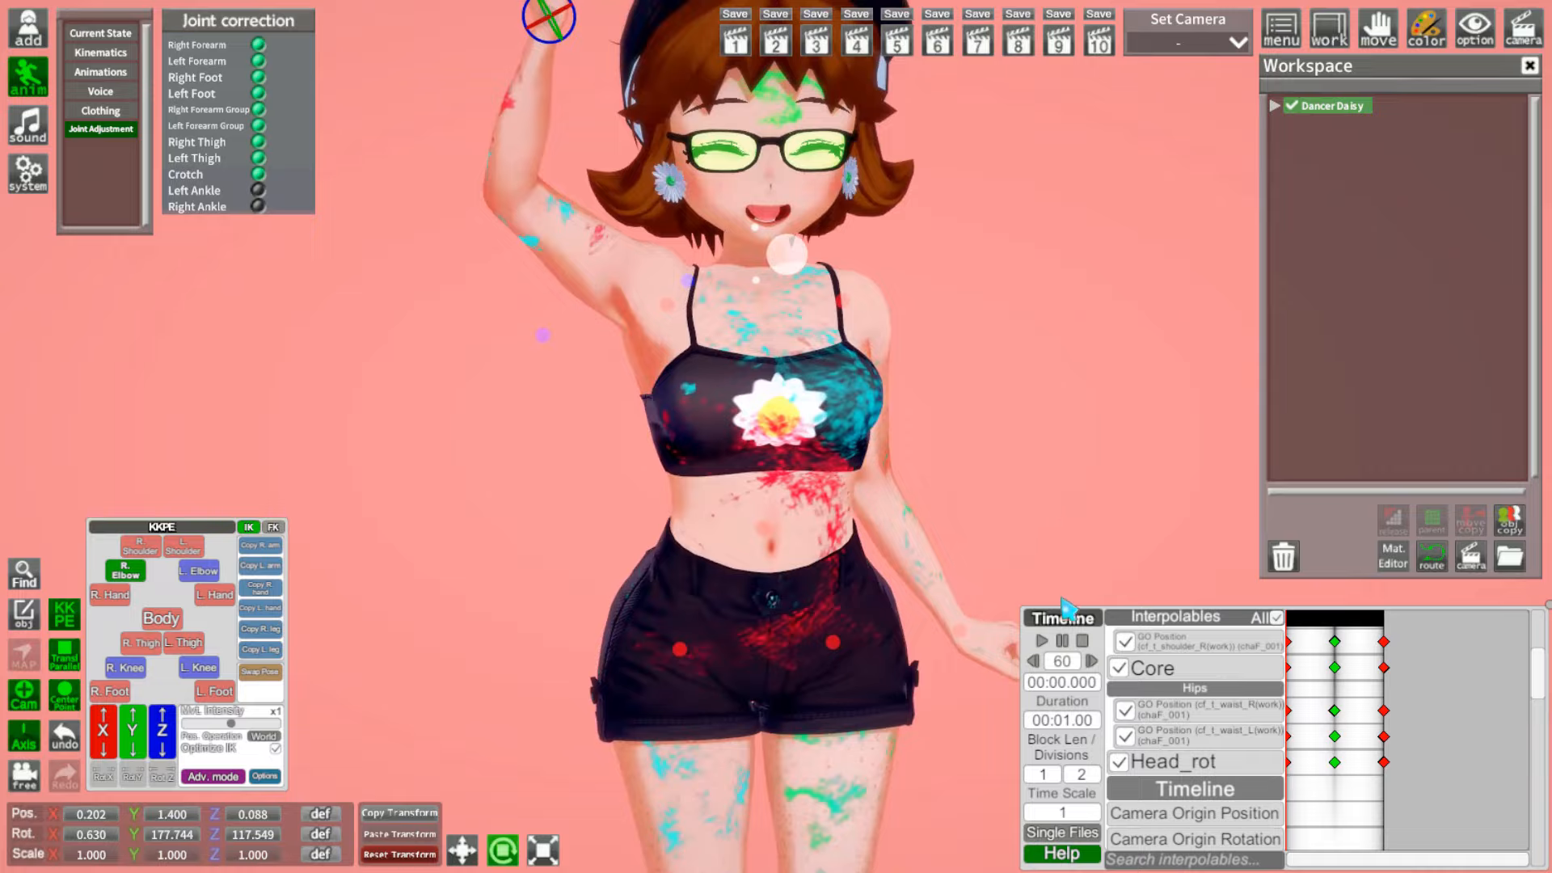
left_click(1042, 641)
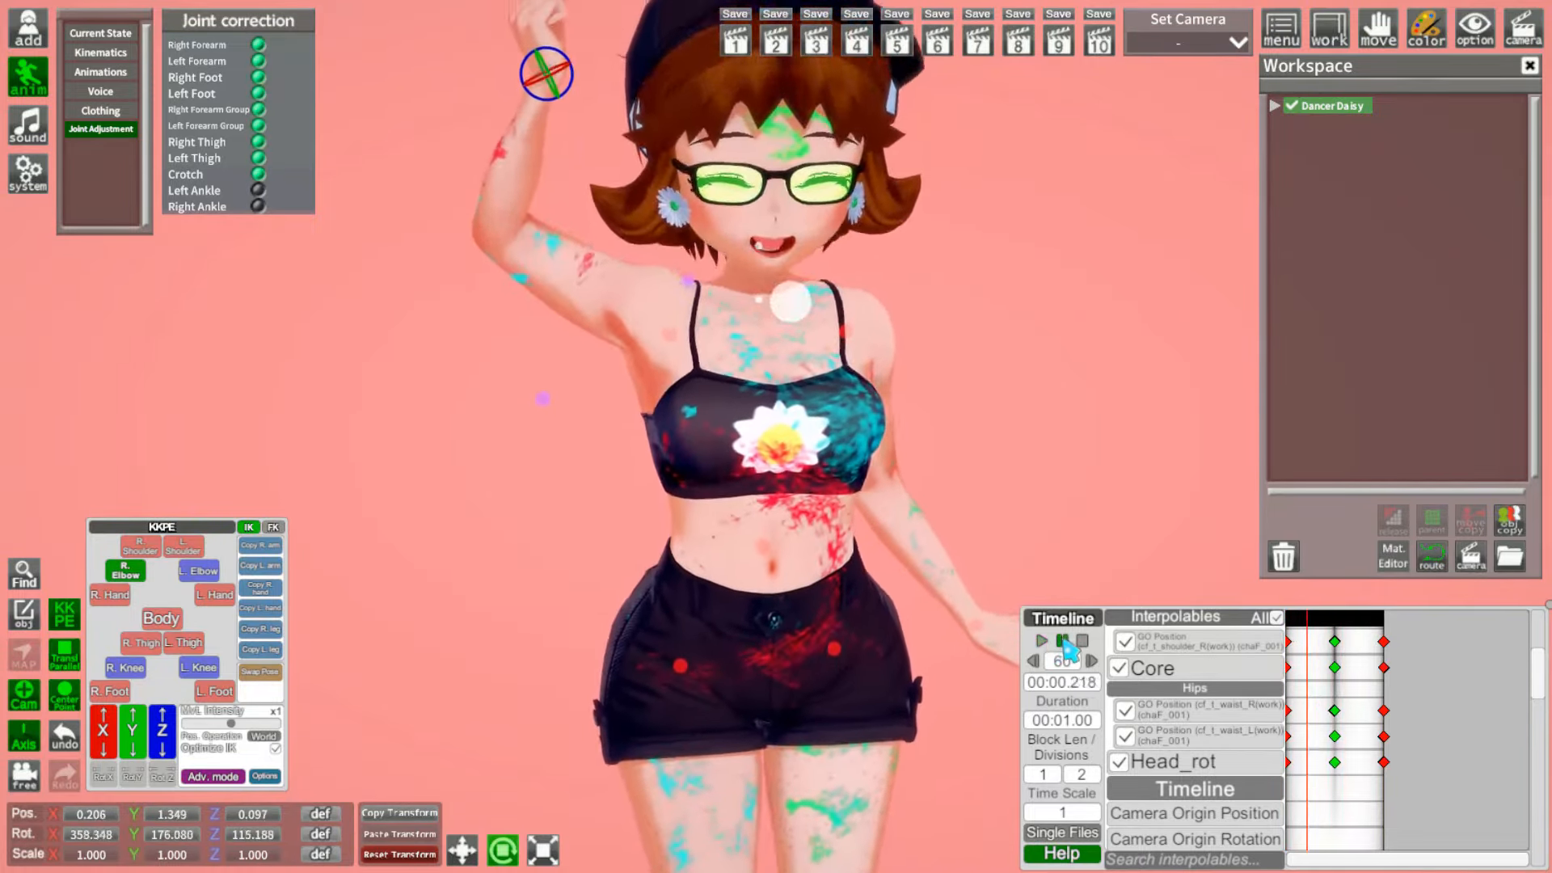
left_click(1083, 640)
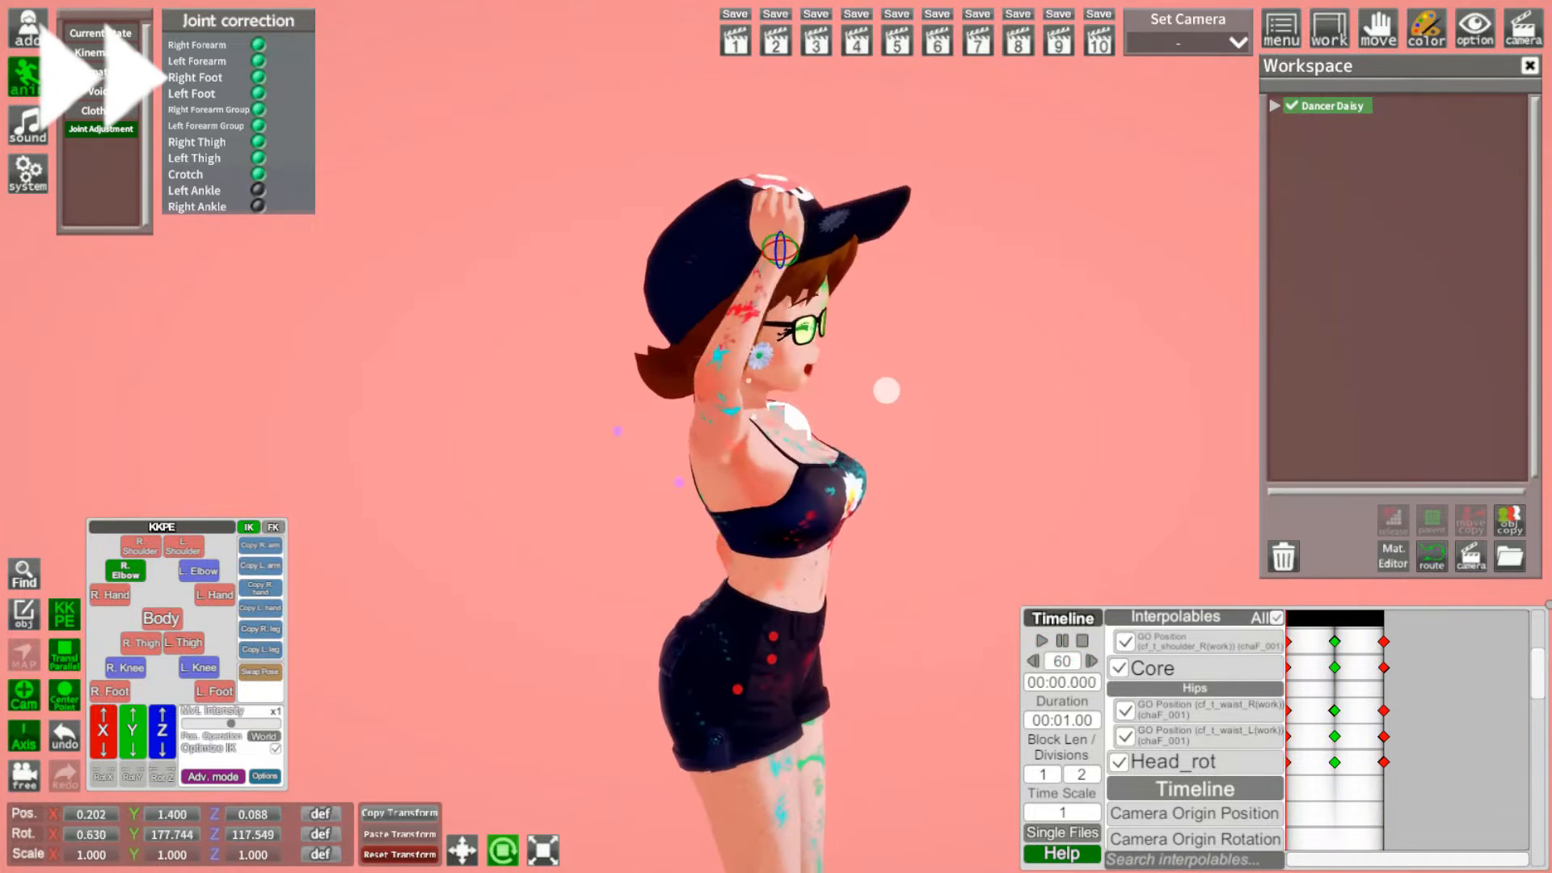
Step: At 00:00.5, shift the right hand along Y and Z, update all the keyframes there, and play the loop from several angles
left_click(1335, 619)
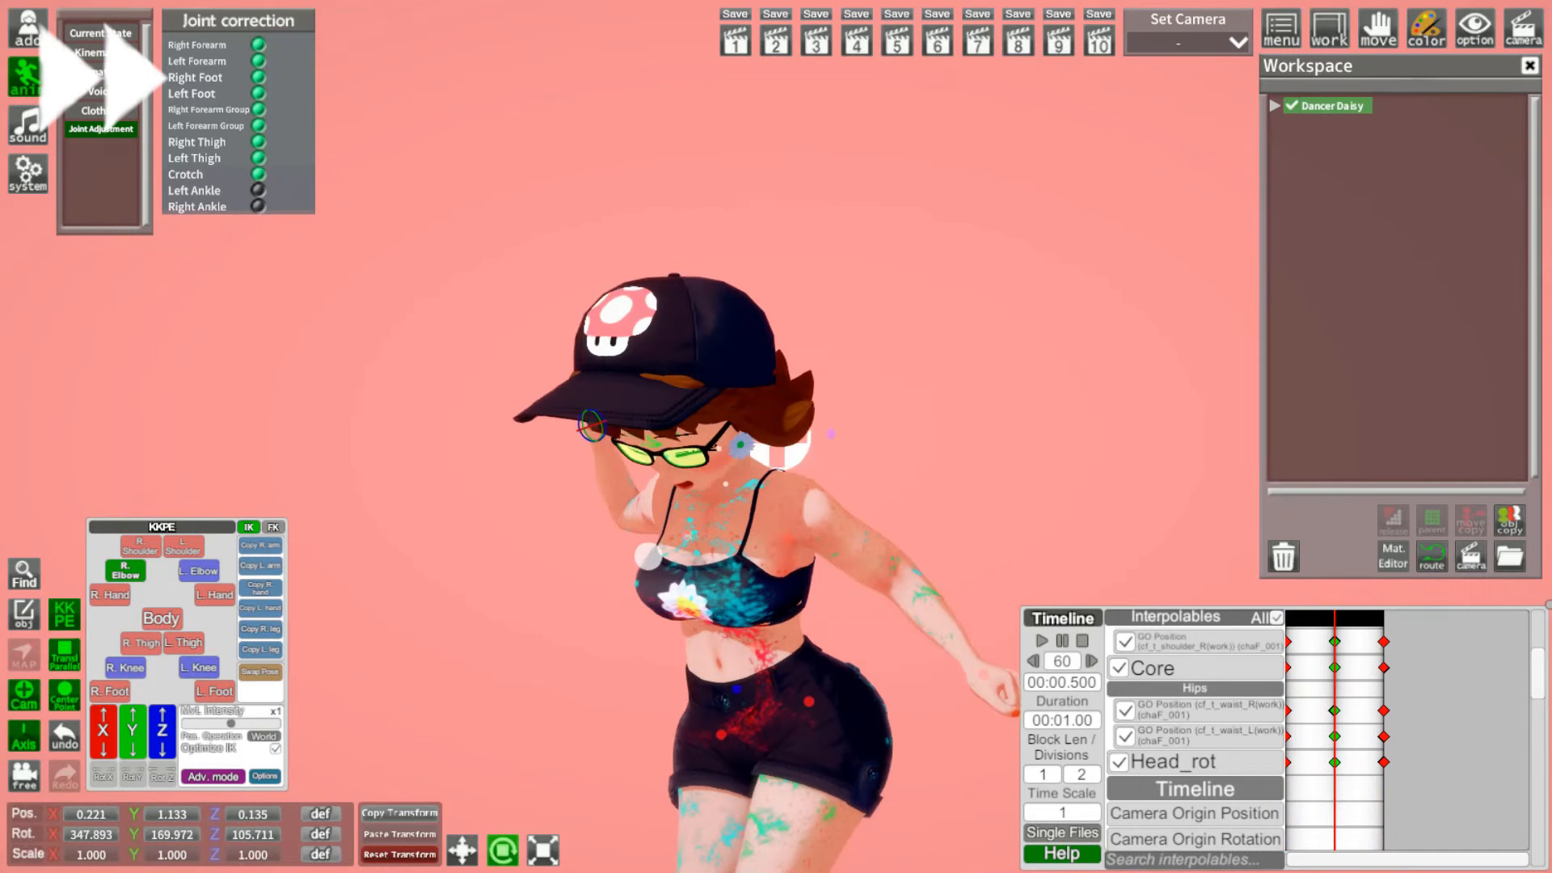
left_click(115, 604)
left_click_drag(133, 730, 161, 716)
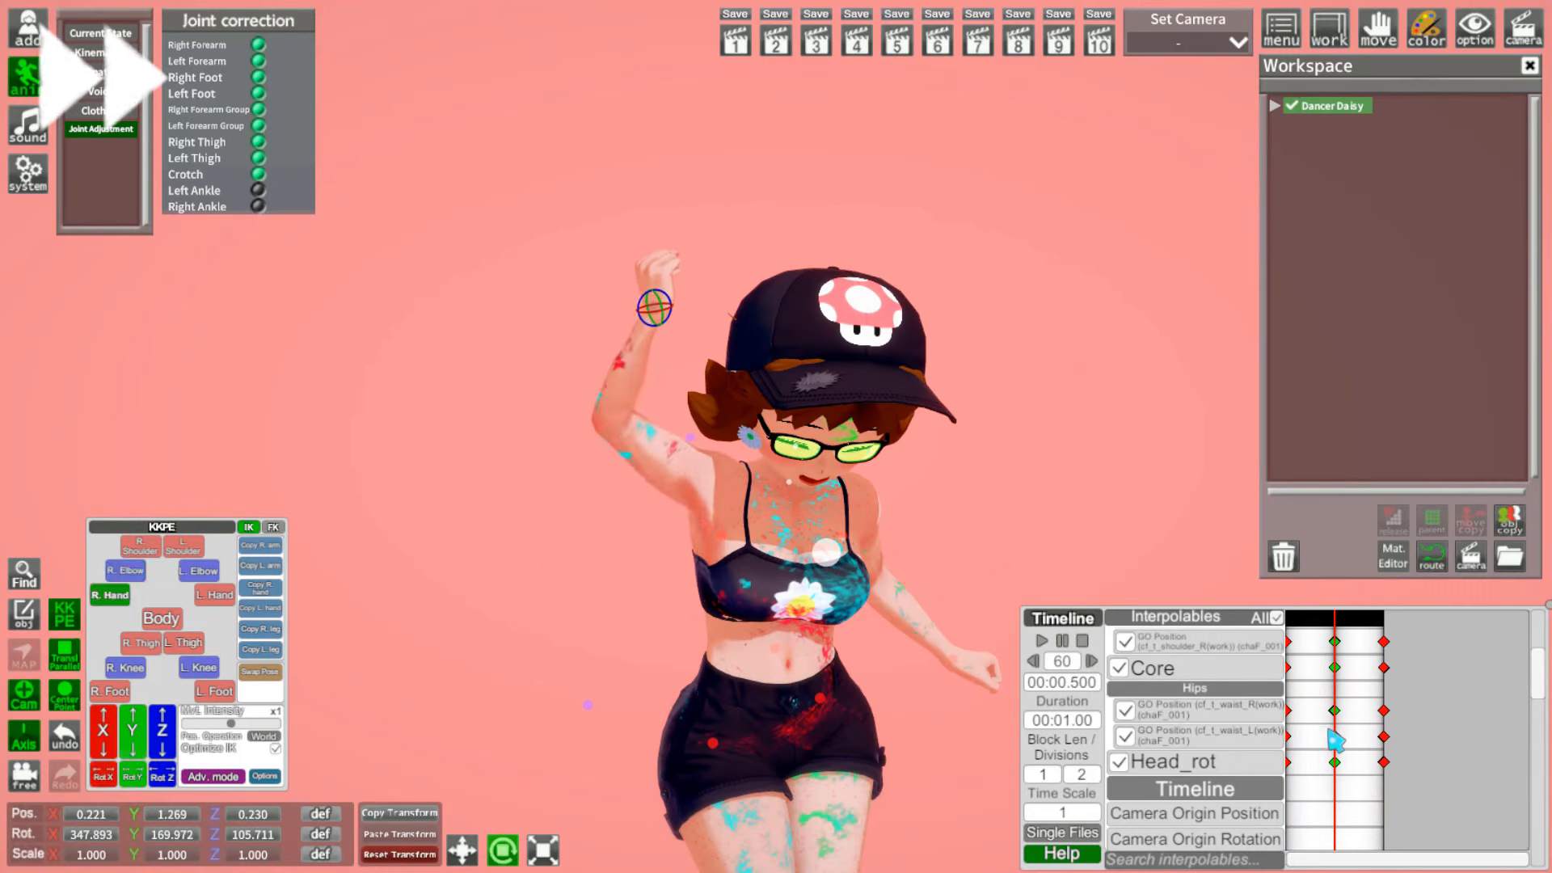
left_click_drag(1361, 110, 1374, 8)
left_click(230, 437)
left_click(798, 197)
left_click(1289, 619)
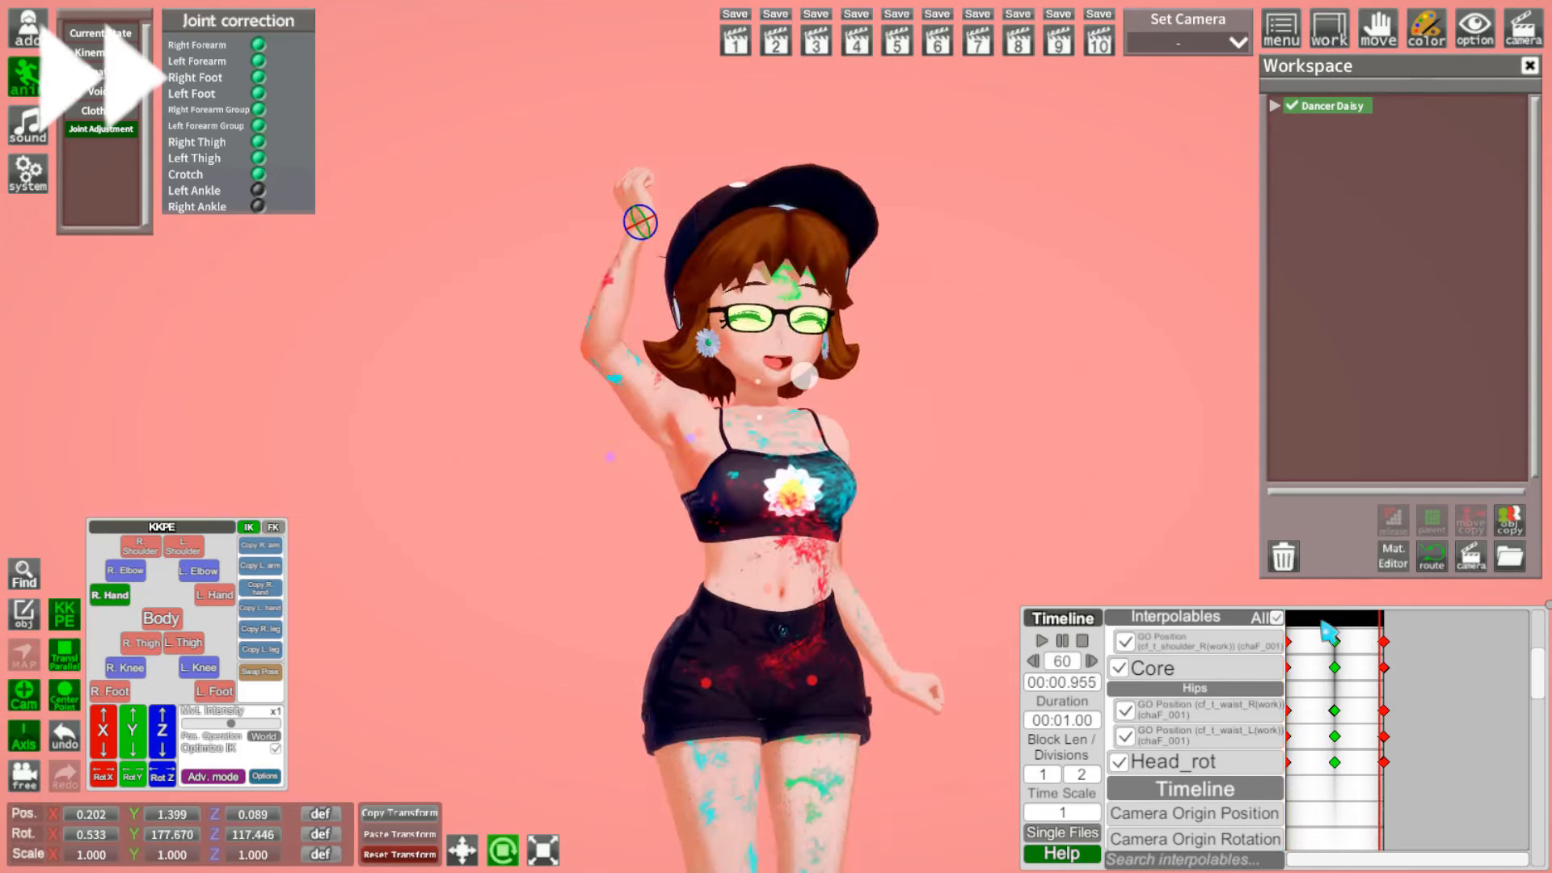
left_click(1042, 640)
left_click_drag(987, 518, 1132, 517)
Step: At 00:00.5, rotate the right hand and move it outward, and update all the keyframes there to the current values
left_click(1333, 621)
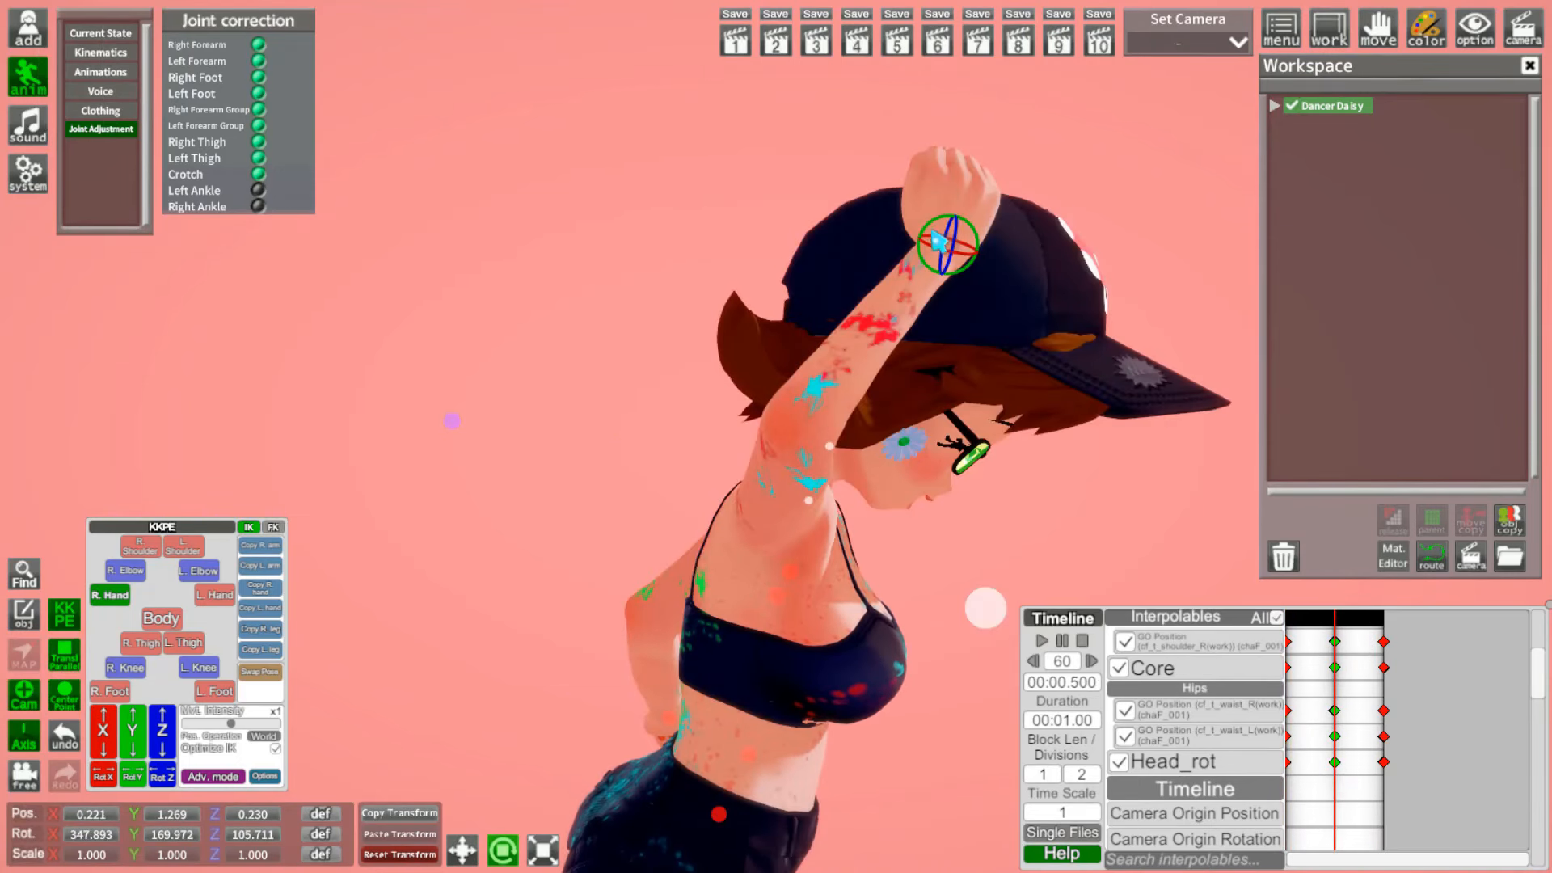
left_click_drag(946, 219, 985, 220)
key("z")
left_click_drag(1077, 370, 865, 389)
left_click_drag(534, 236, 471, 250)
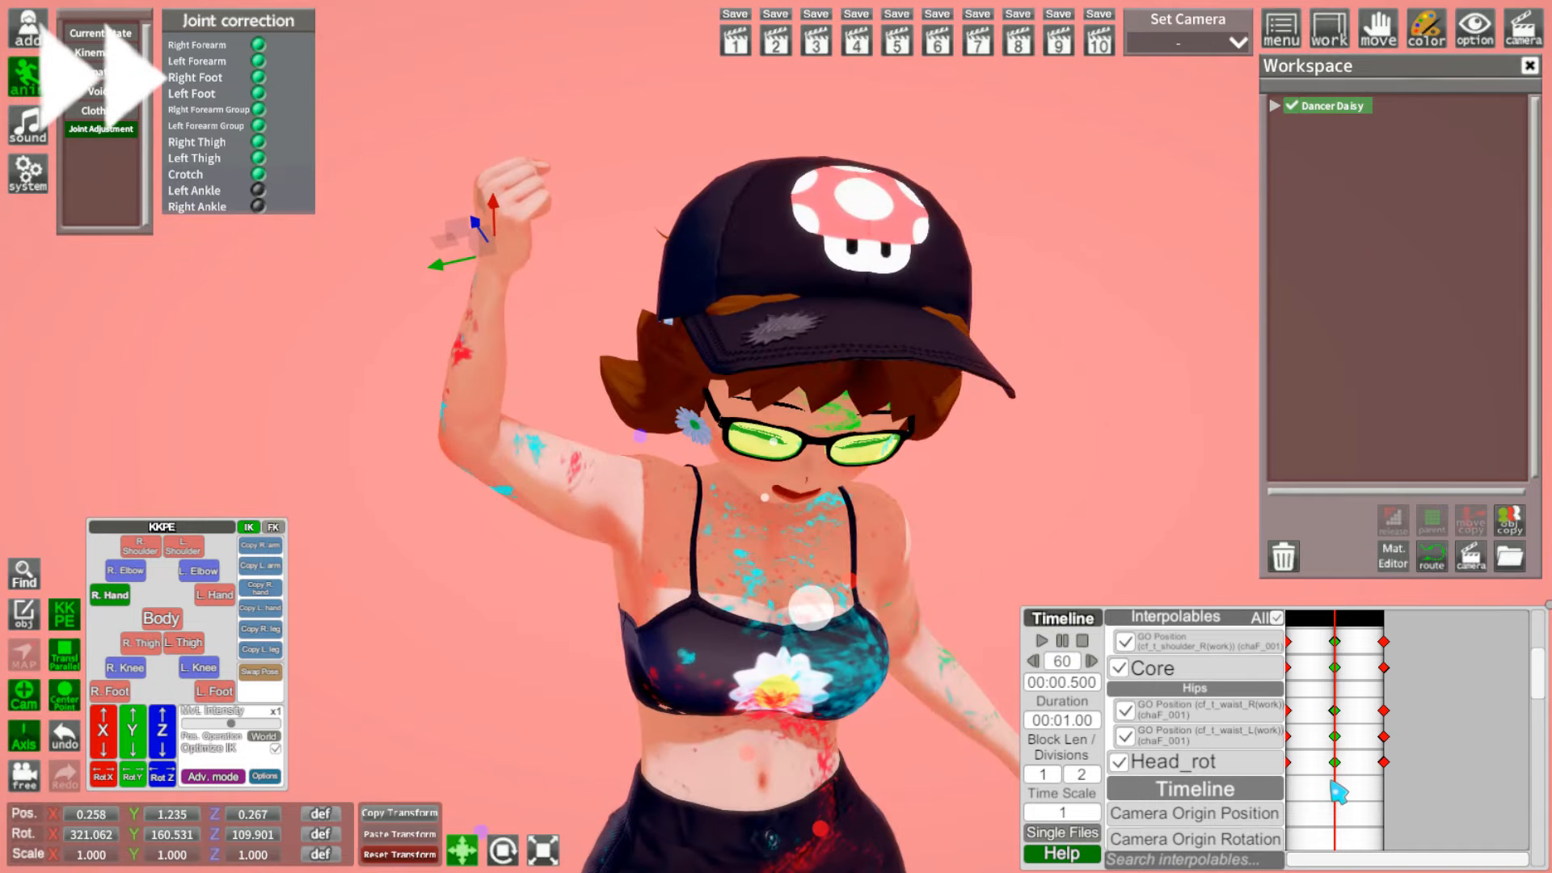
left_click_drag(1332, 781, 1354, 12, "ctrl")
left_click(303, 438)
left_click(799, 199)
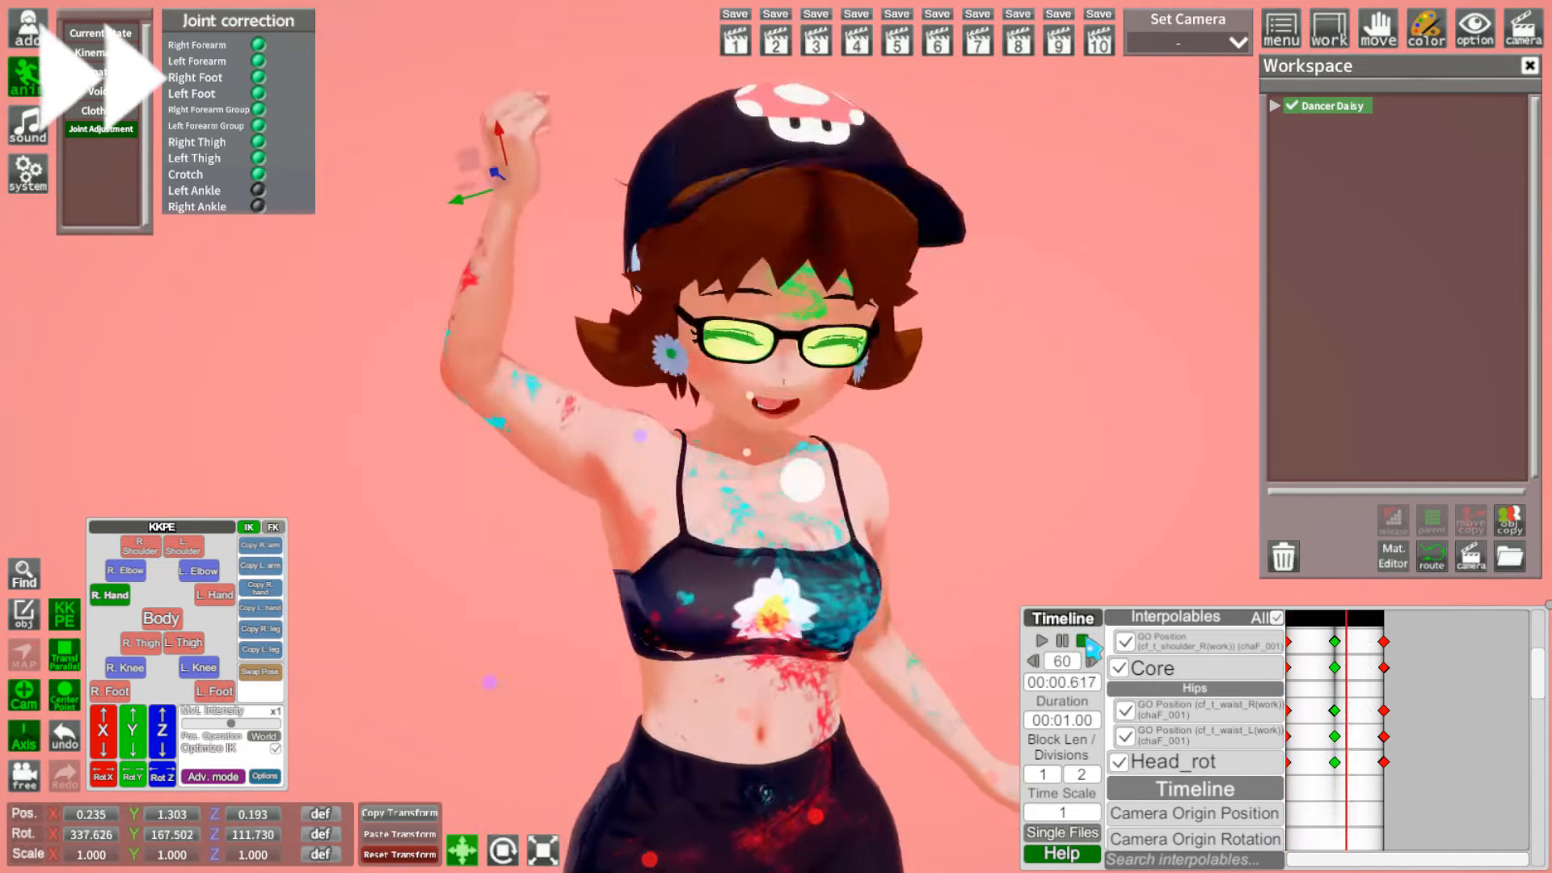
Step: Shift the right hand along X at 00:00.5, update the keyframes there, and check the loop
left_click(113, 730)
left_click_drag(109, 720, 103, 753)
left_click_drag(1323, 781, 1366, 9, "ctrl")
left_click(801, 199)
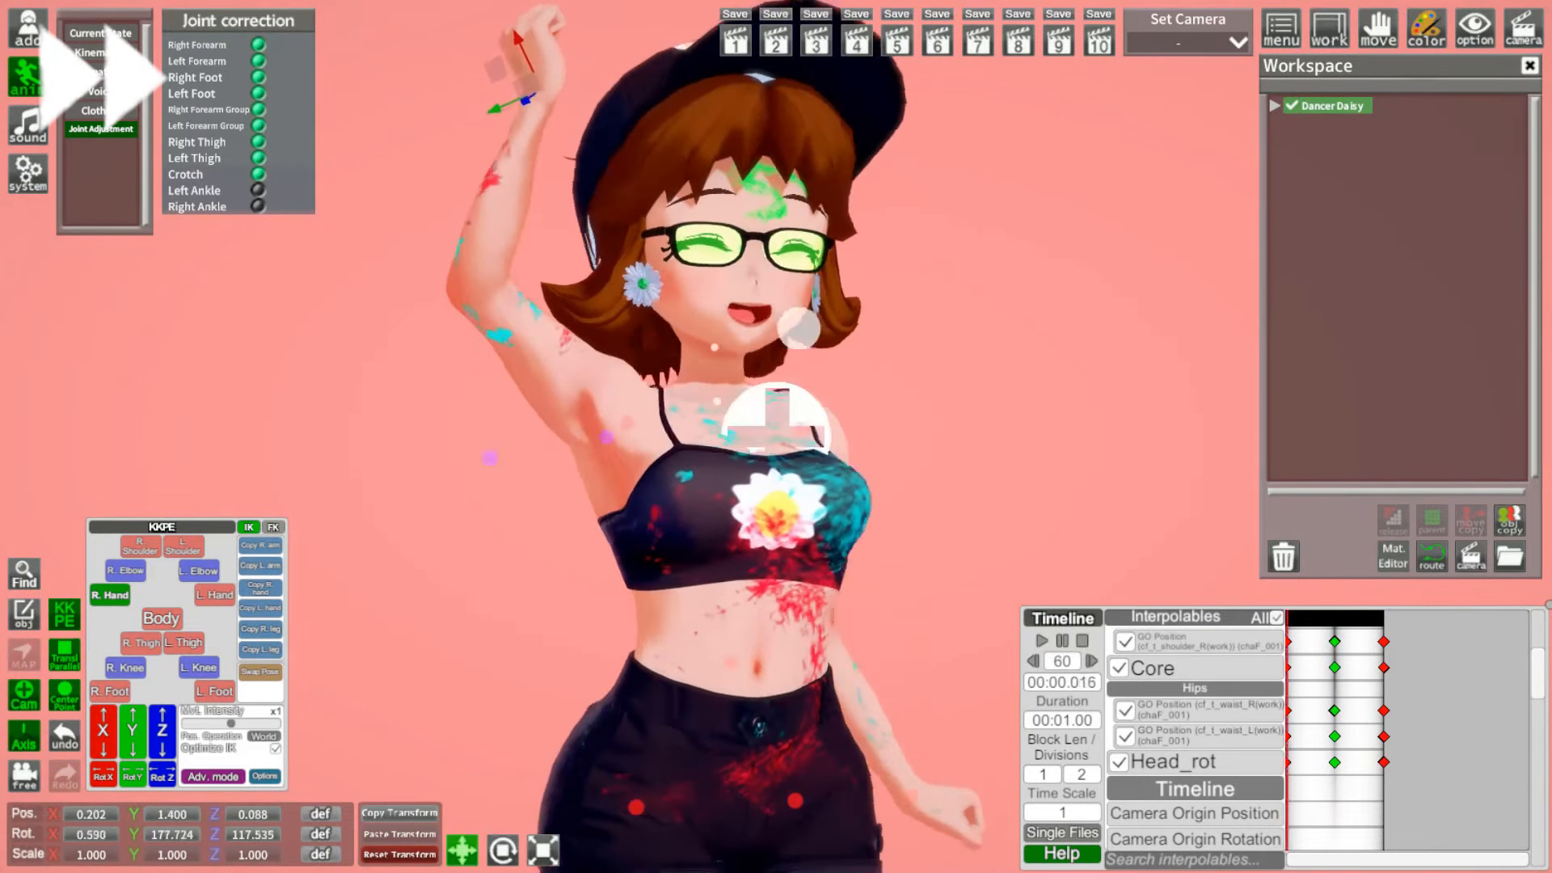
left_click(1063, 640)
Step: At 00:00.5, fine-tune the right hand along Z and Y and update all the keyframes there to the current values
left_click(1335, 618)
left_click_drag(164, 723, 133, 748)
left_click_drag(1321, 781, 1359, 9, "ctrl")
left_click(235, 435)
left_click(800, 200)
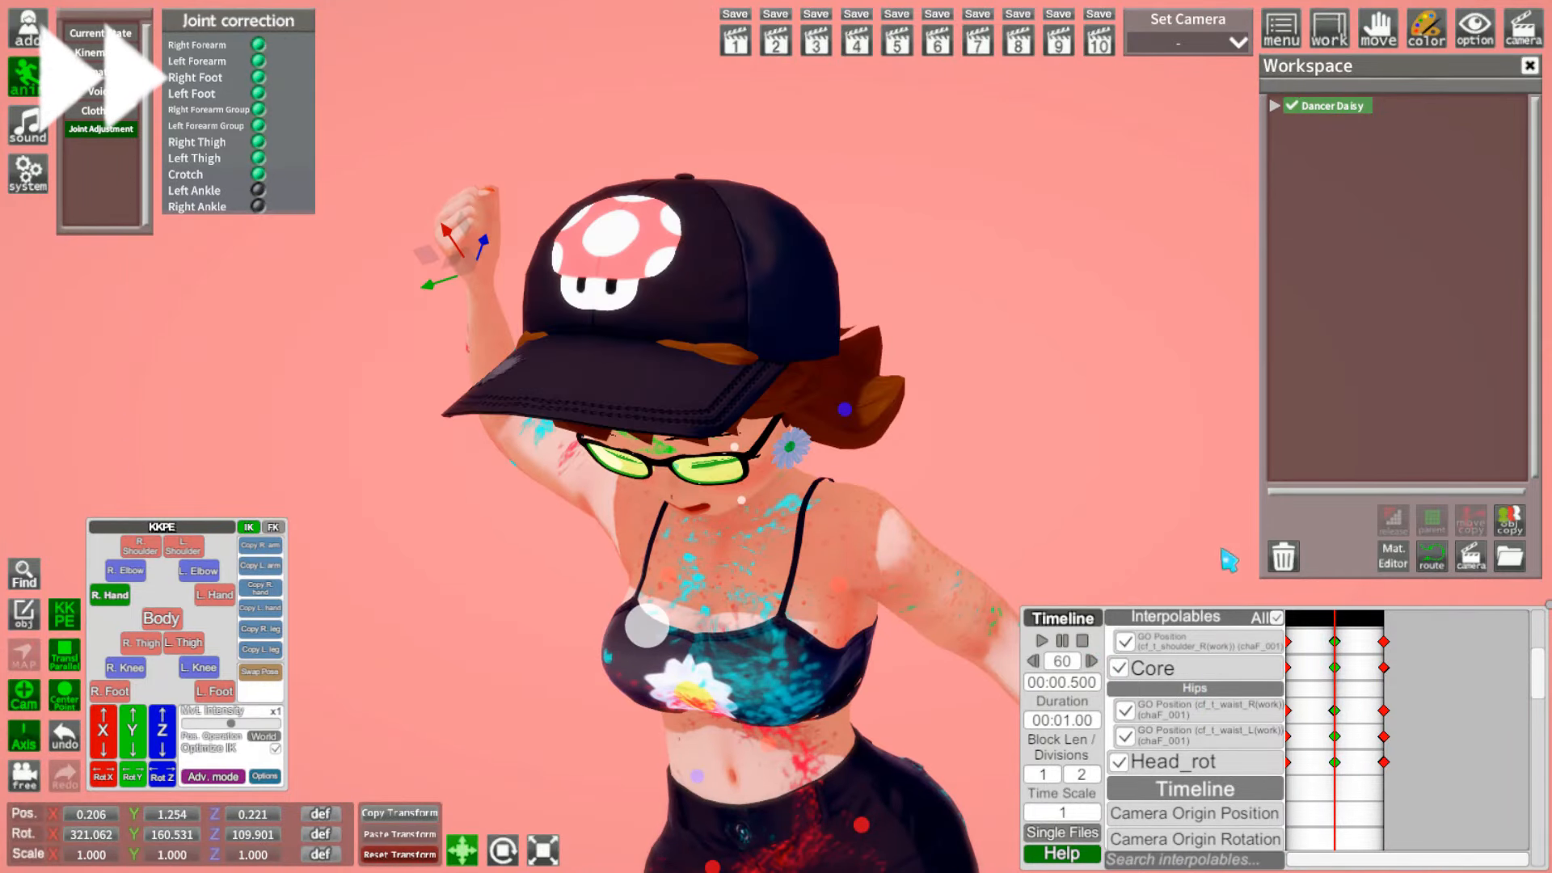
Step: Play the loop with the axis gizmos hidden and review the arm movement from several angles
left_click(1044, 641)
left_click_drag(966, 485, 1075, 485)
right_click_drag(1075, 485, 1076, 615)
left_click(24, 737)
left_click_drag(1075, 404, 1197, 453)
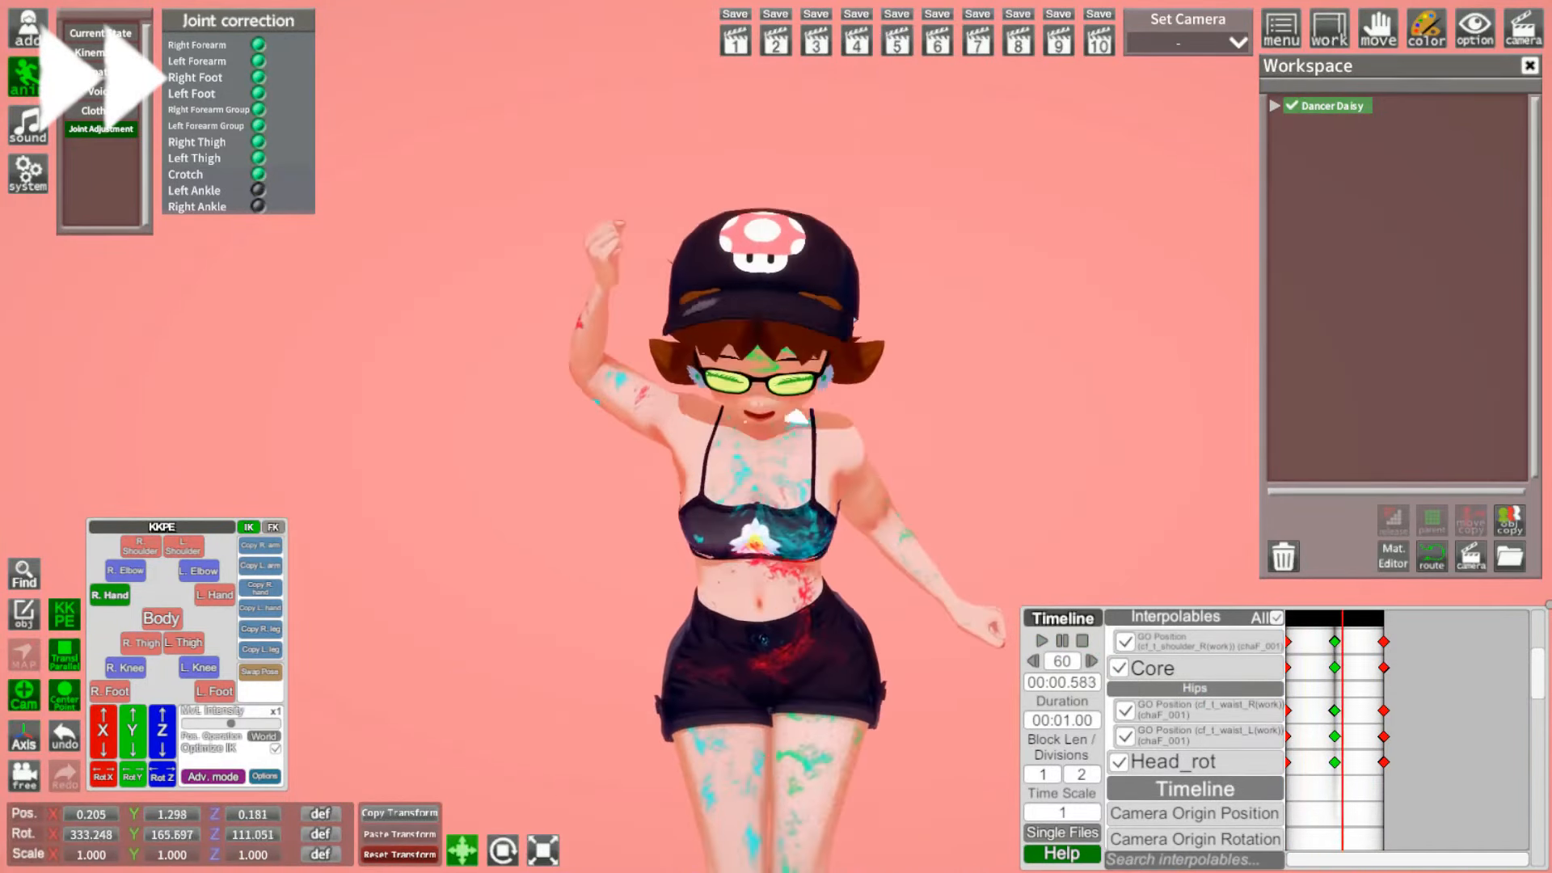
Step: Set the Timeline's block divisions to 4 and open the group of keyframes at 00:00.5 to inspect their curve
right_click_drag(1197, 452, 1209, 333)
left_click_drag(1209, 333, 1075, 450)
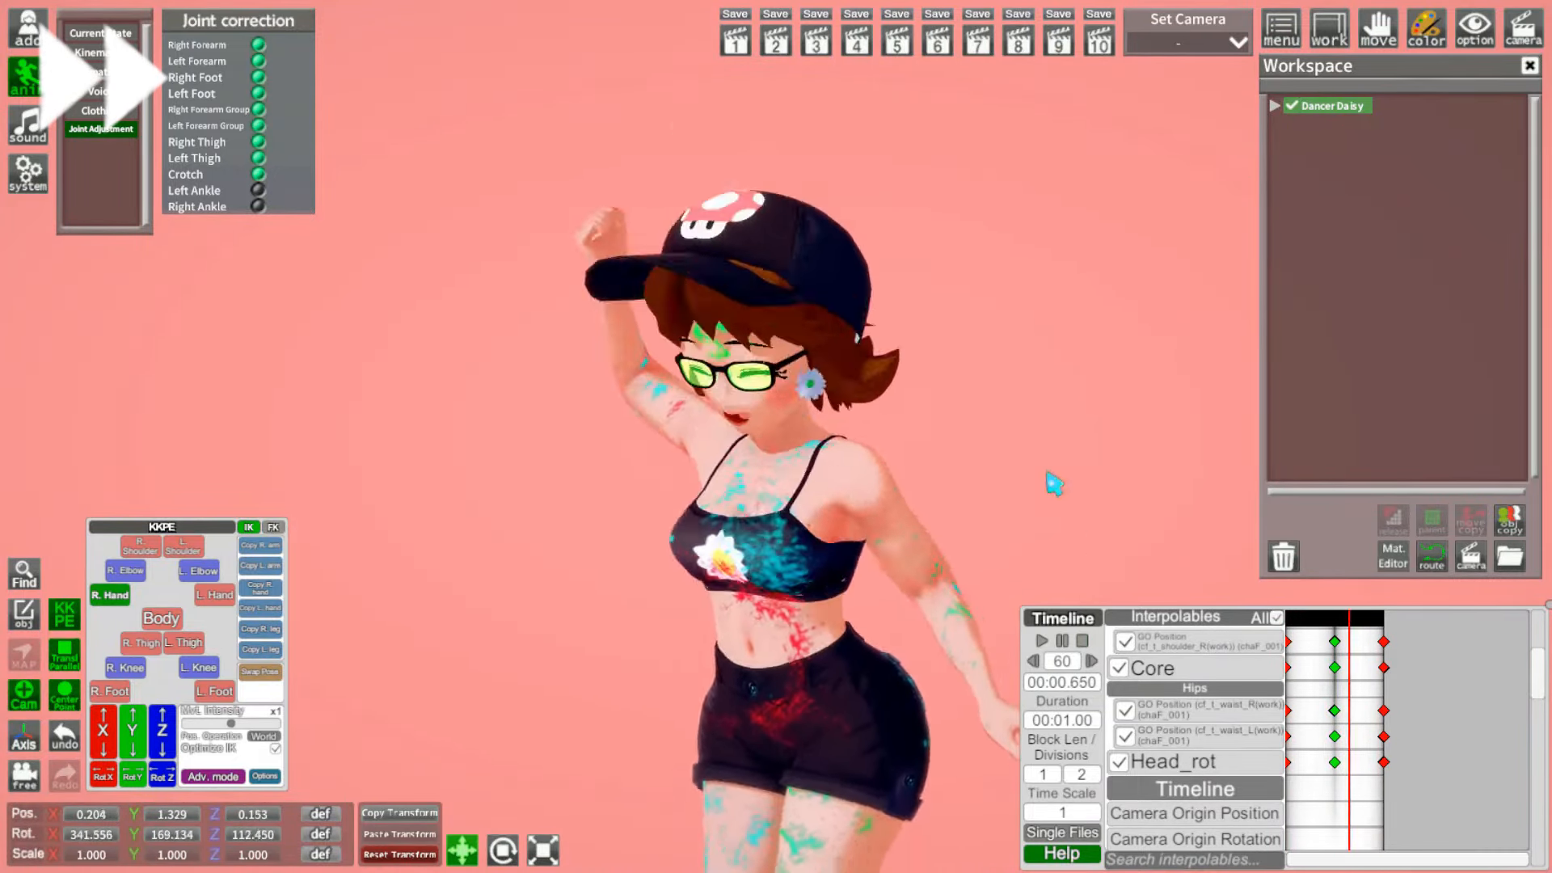
right_click_drag(1050, 482, 1069, 437)
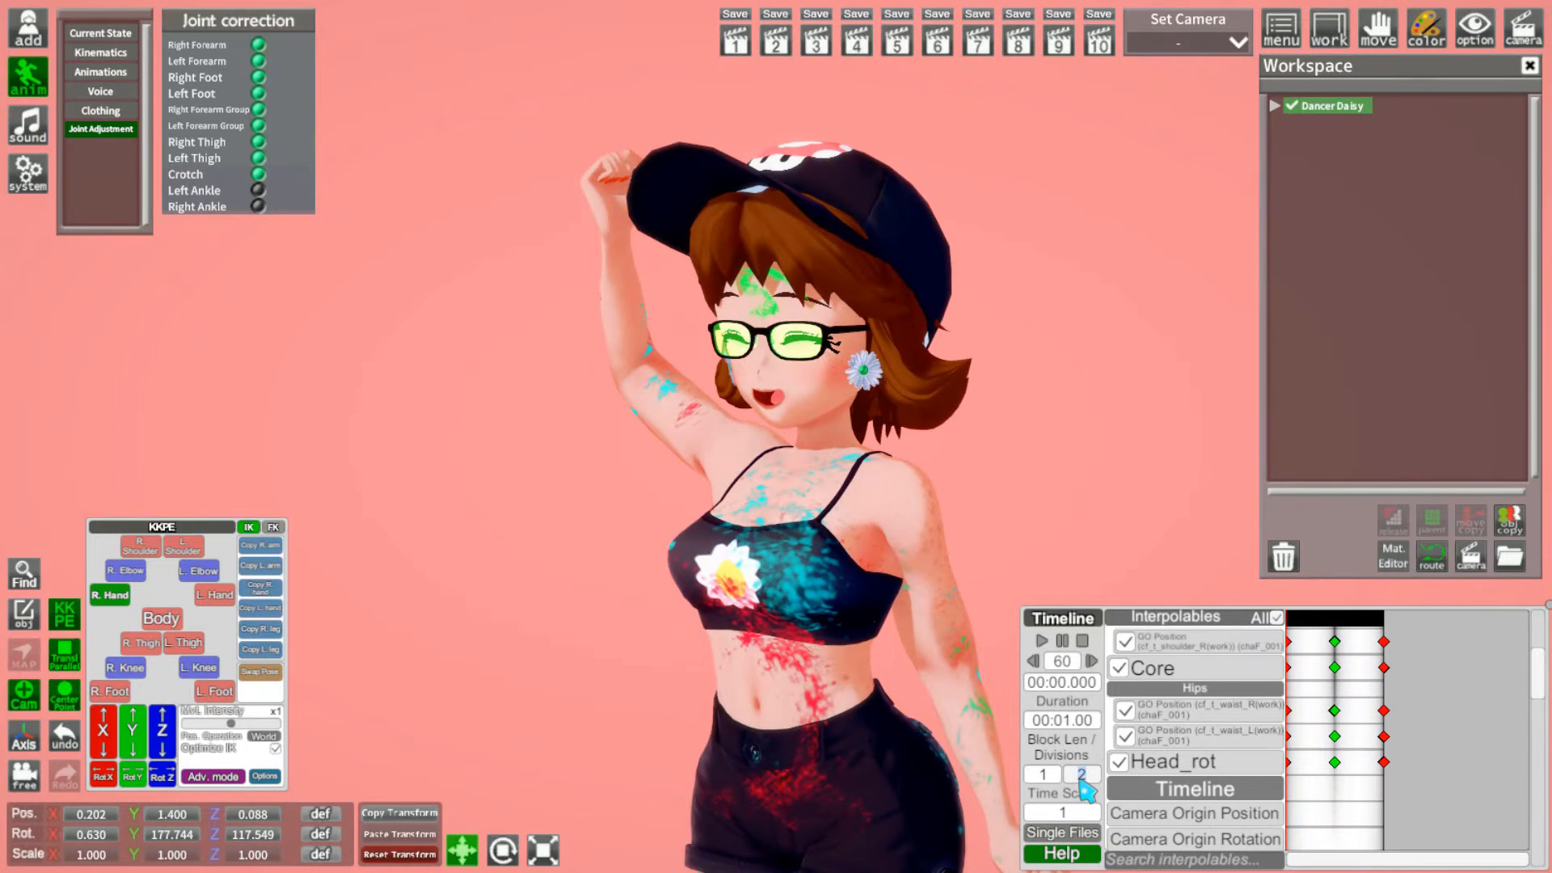
type("4")
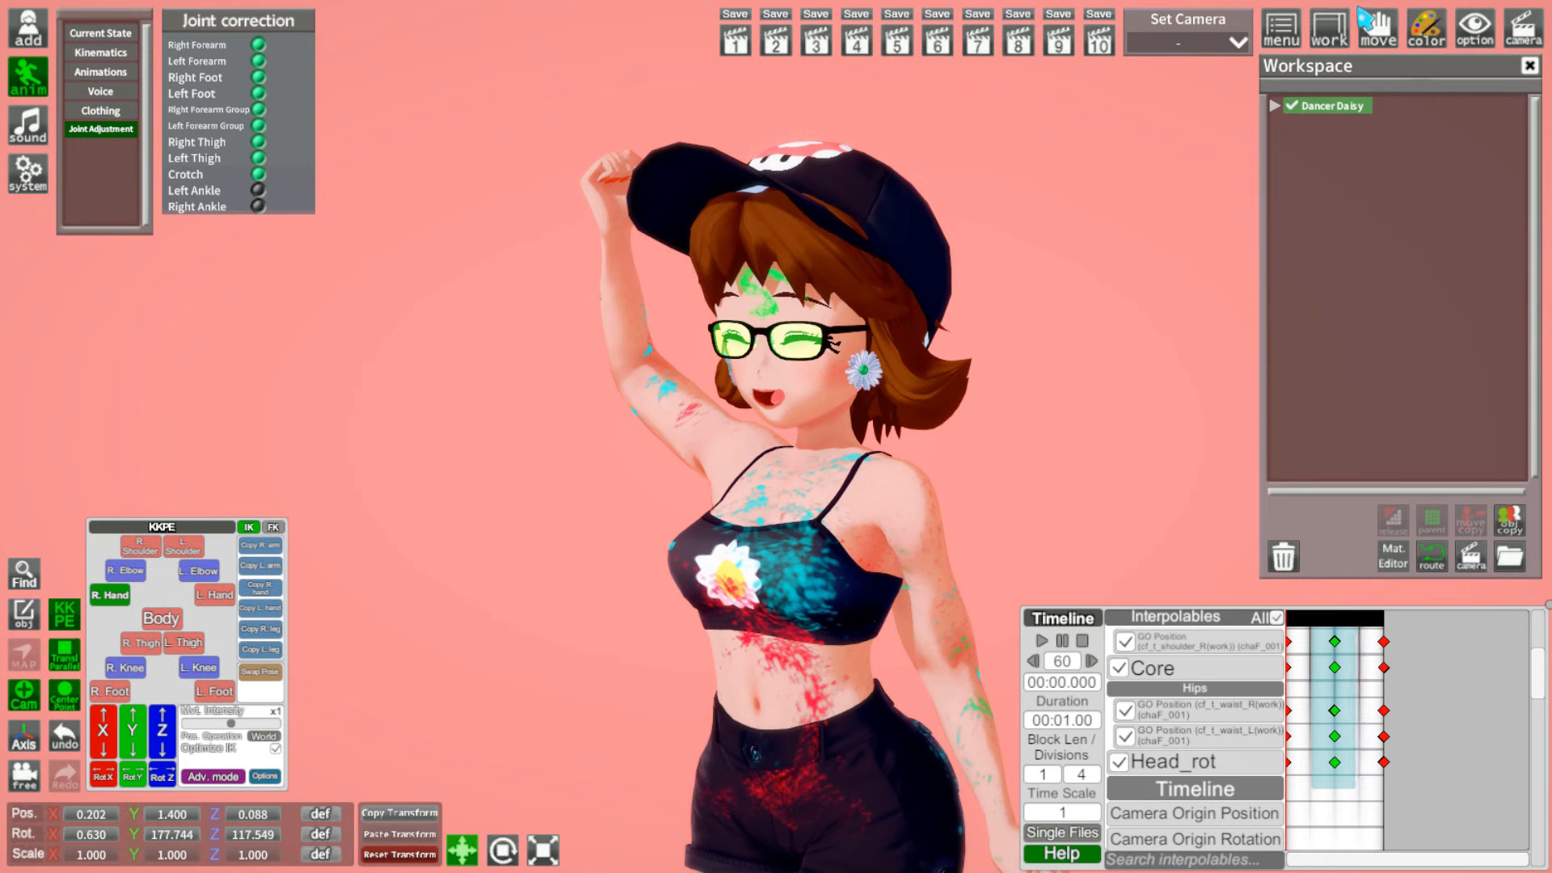
left_click_drag(1359, 9, 1359, 16)
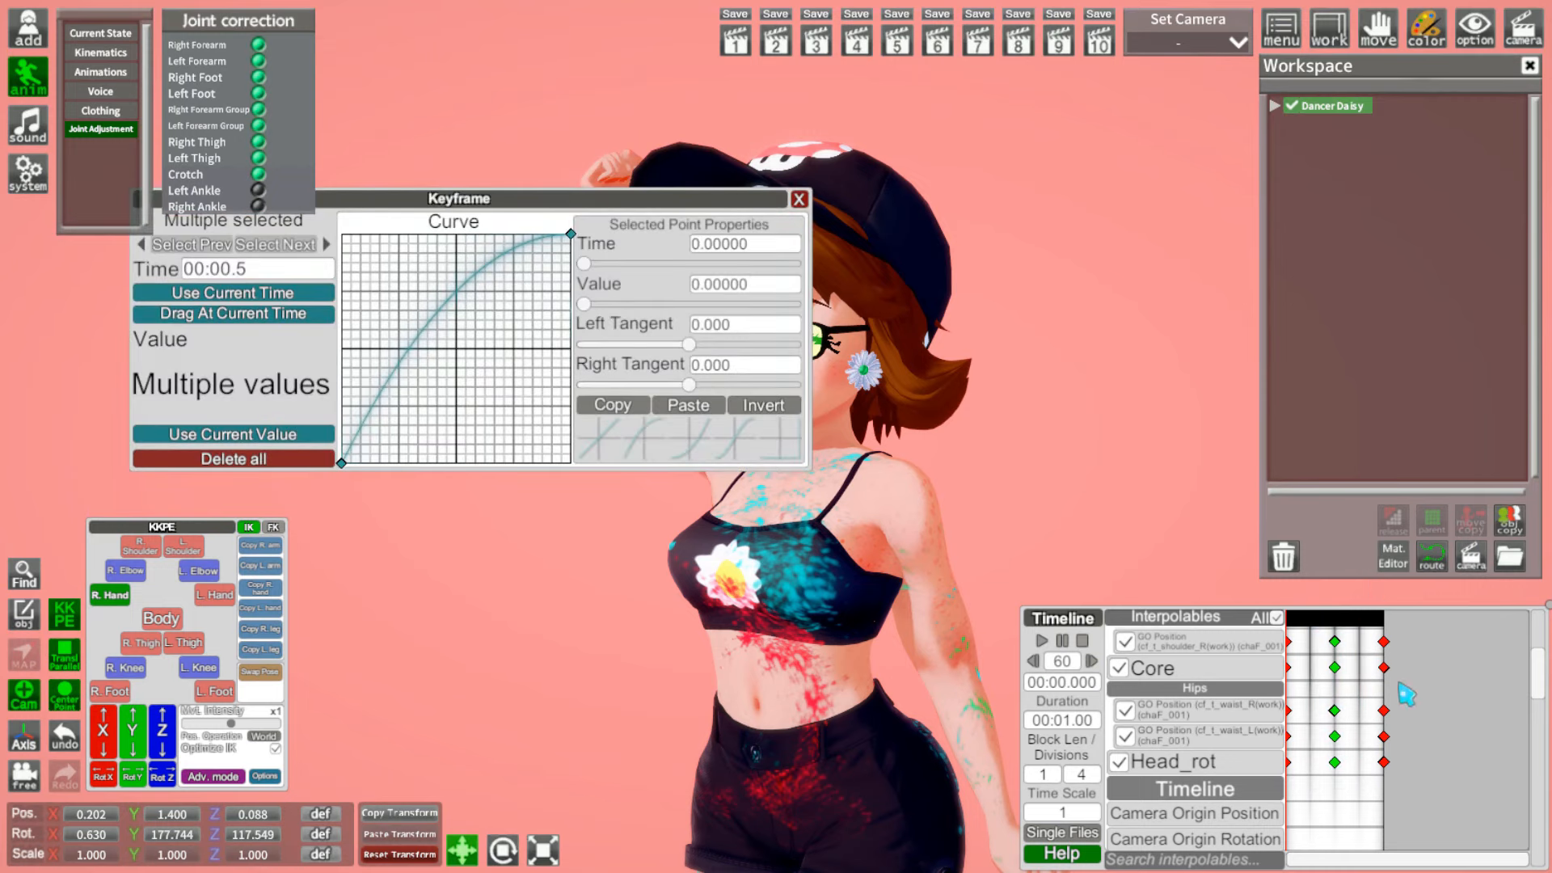
left_click(800, 199)
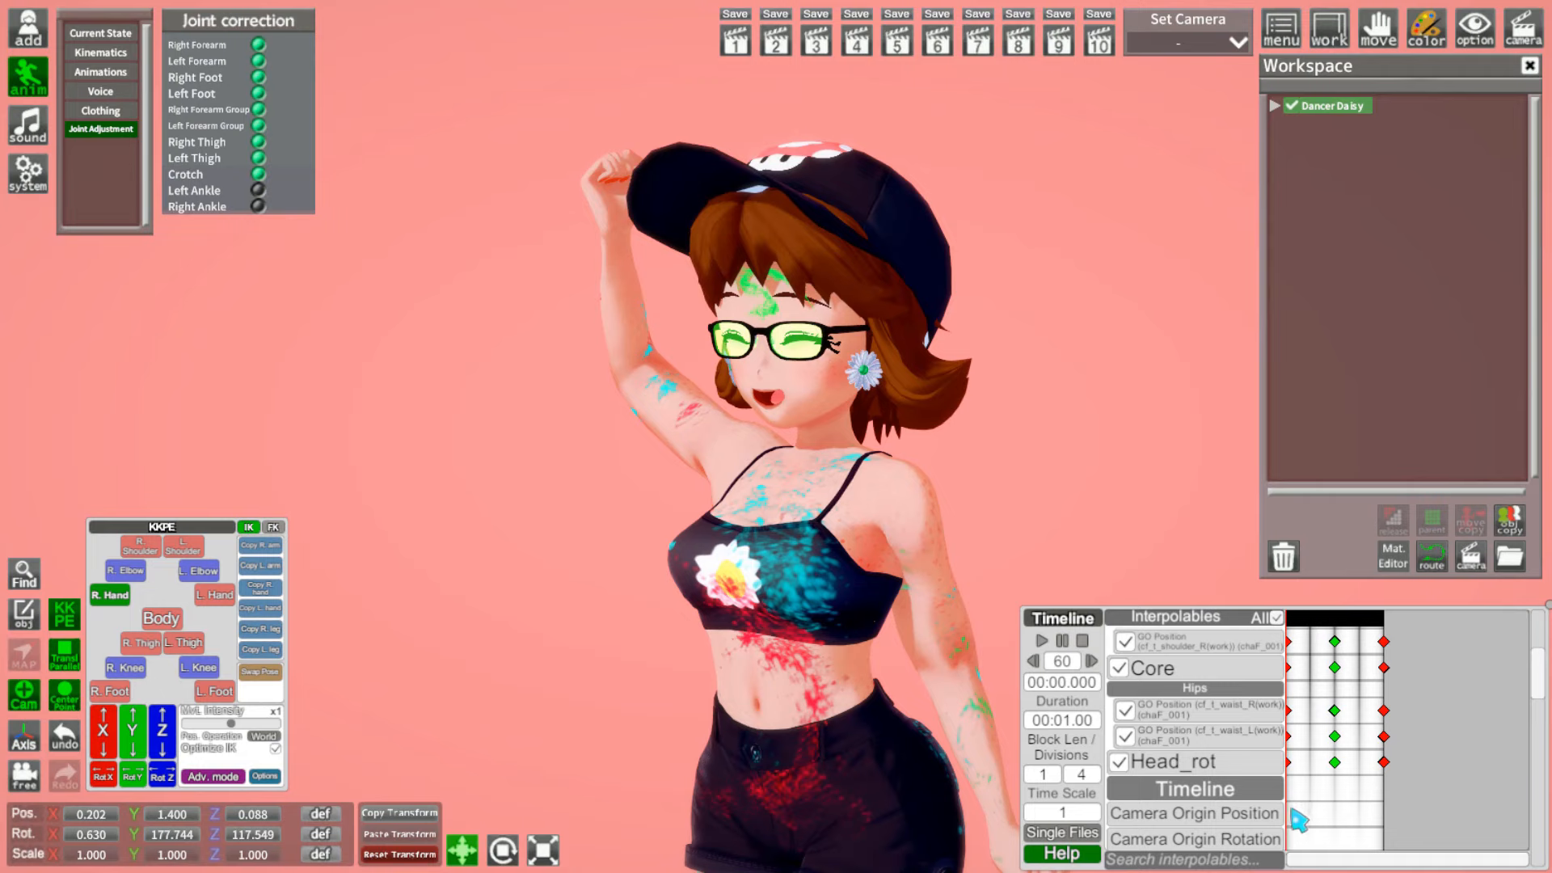
Step: Select all the keyframes from the start to 00:01 across every interpolable row, including Core, Hips and Head_rot
left_click_drag(1395, 806, 1286, 627)
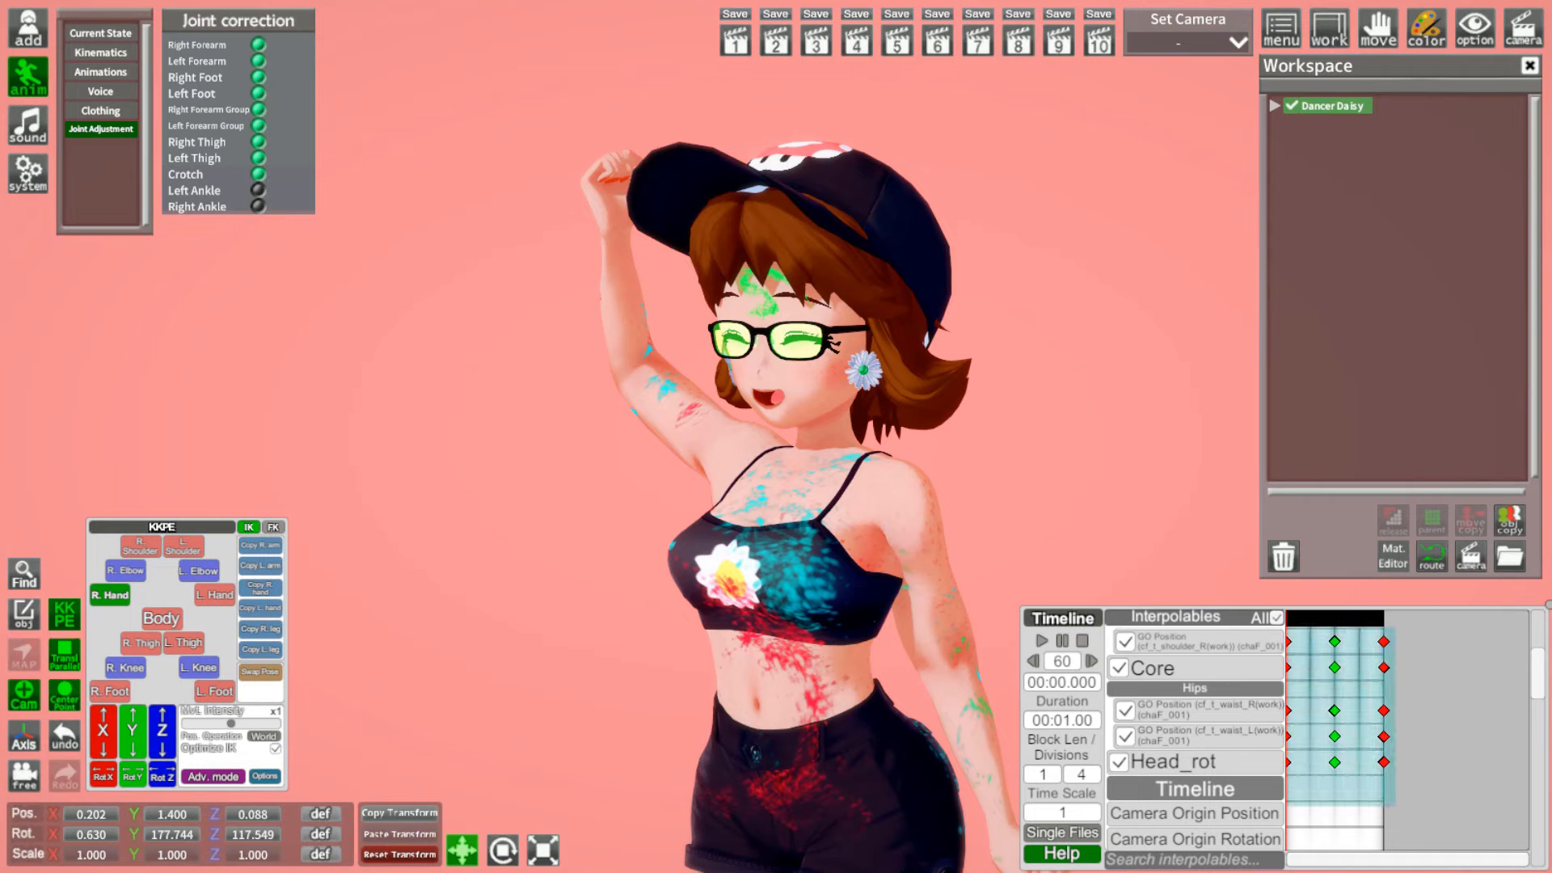
scroll(1347, 748, "up", 5)
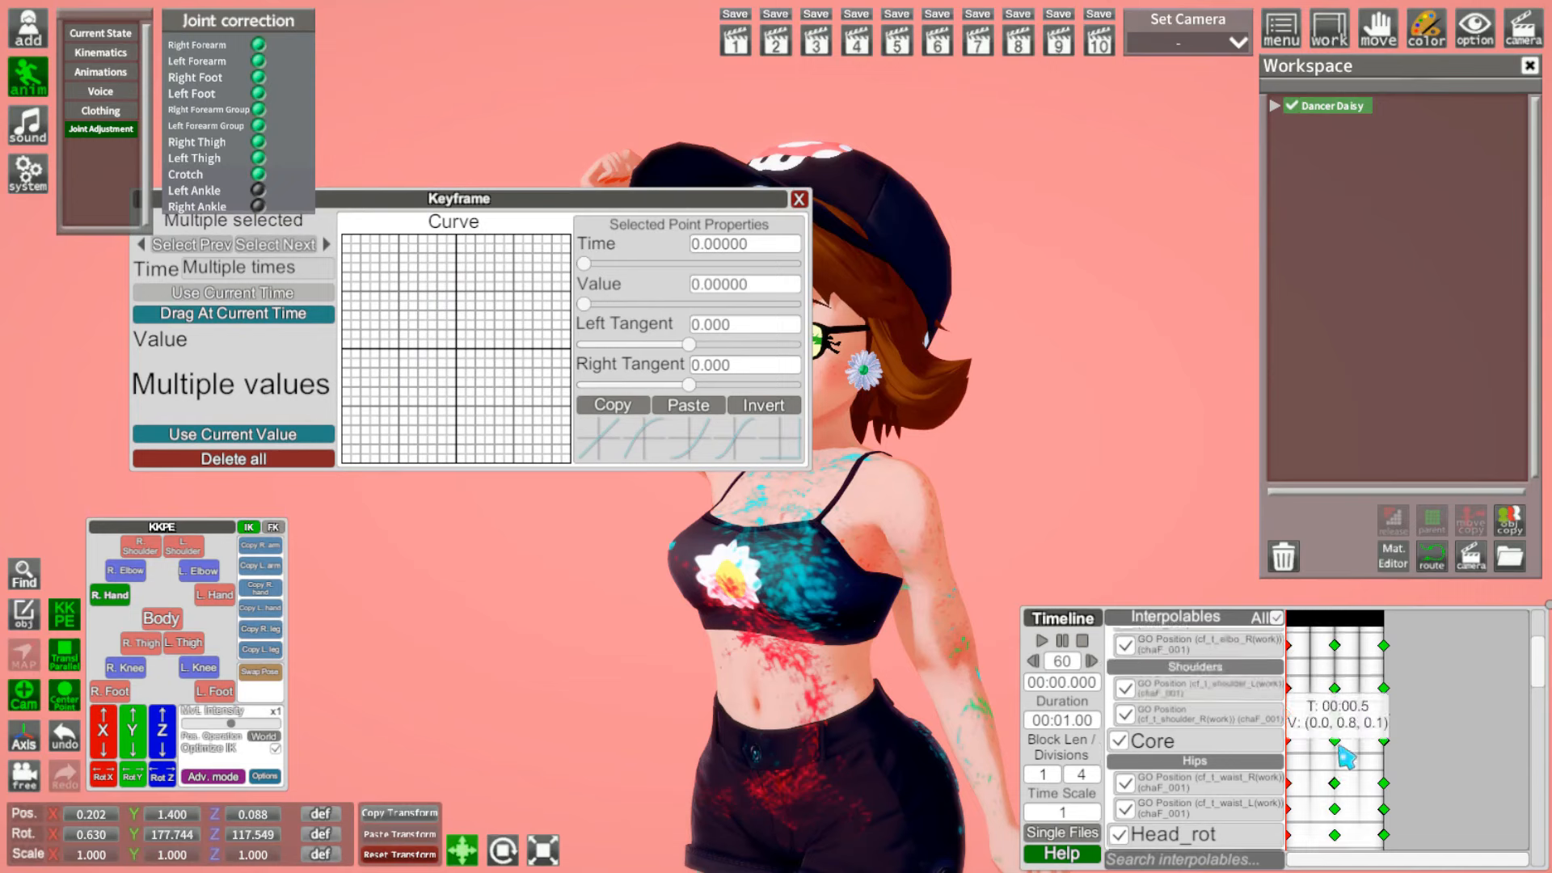
scroll(1330, 740, "down", 5)
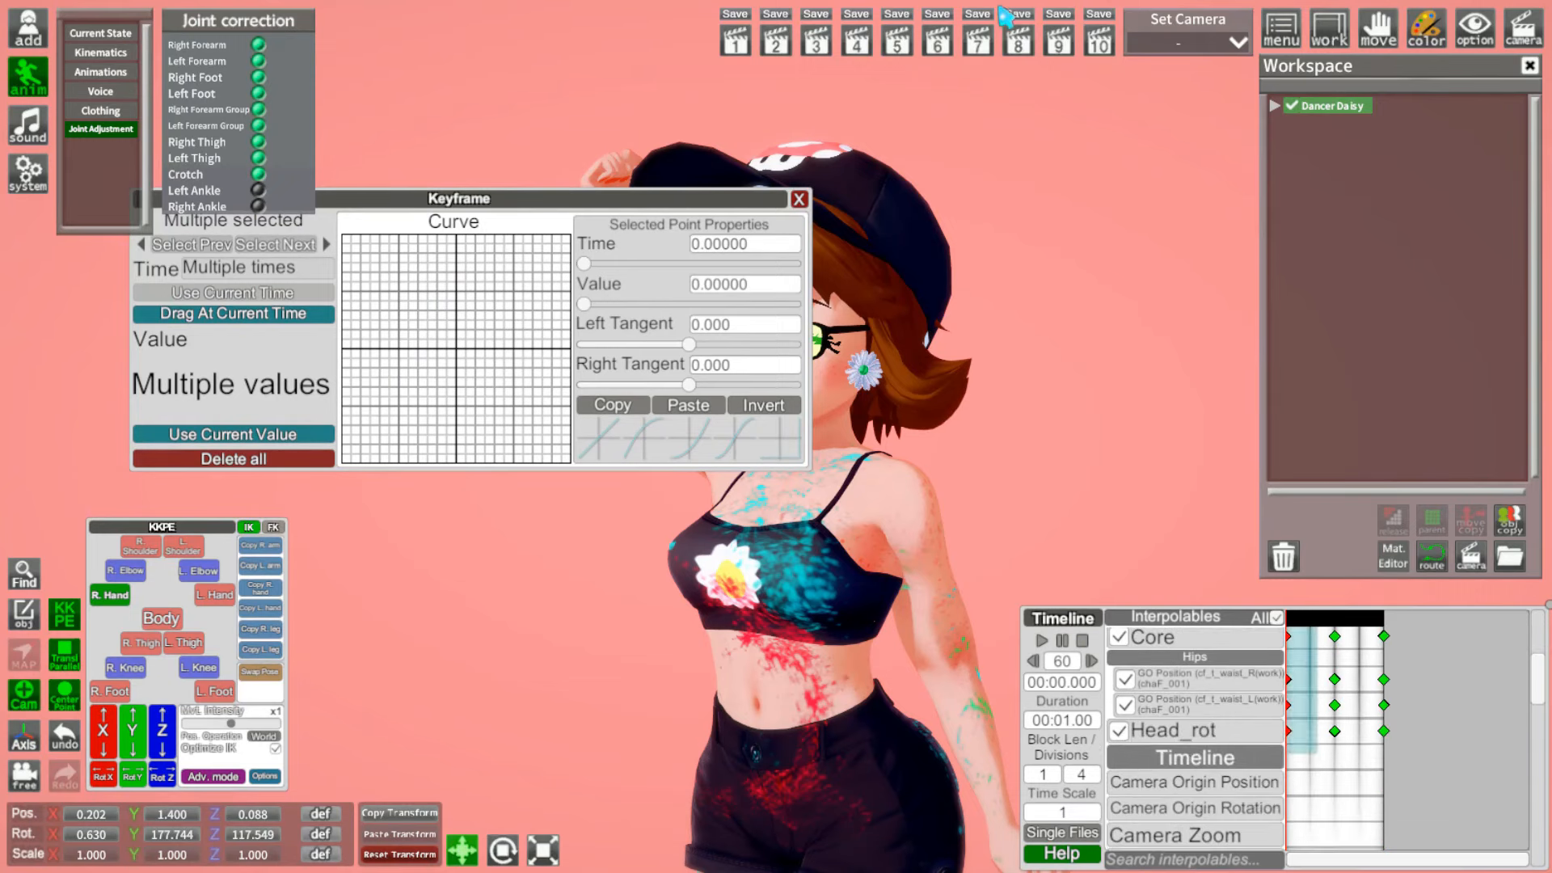
left_click_drag(1000, 7, 1000, 7, "ctrl")
scroll(1334, 736, "down", 1)
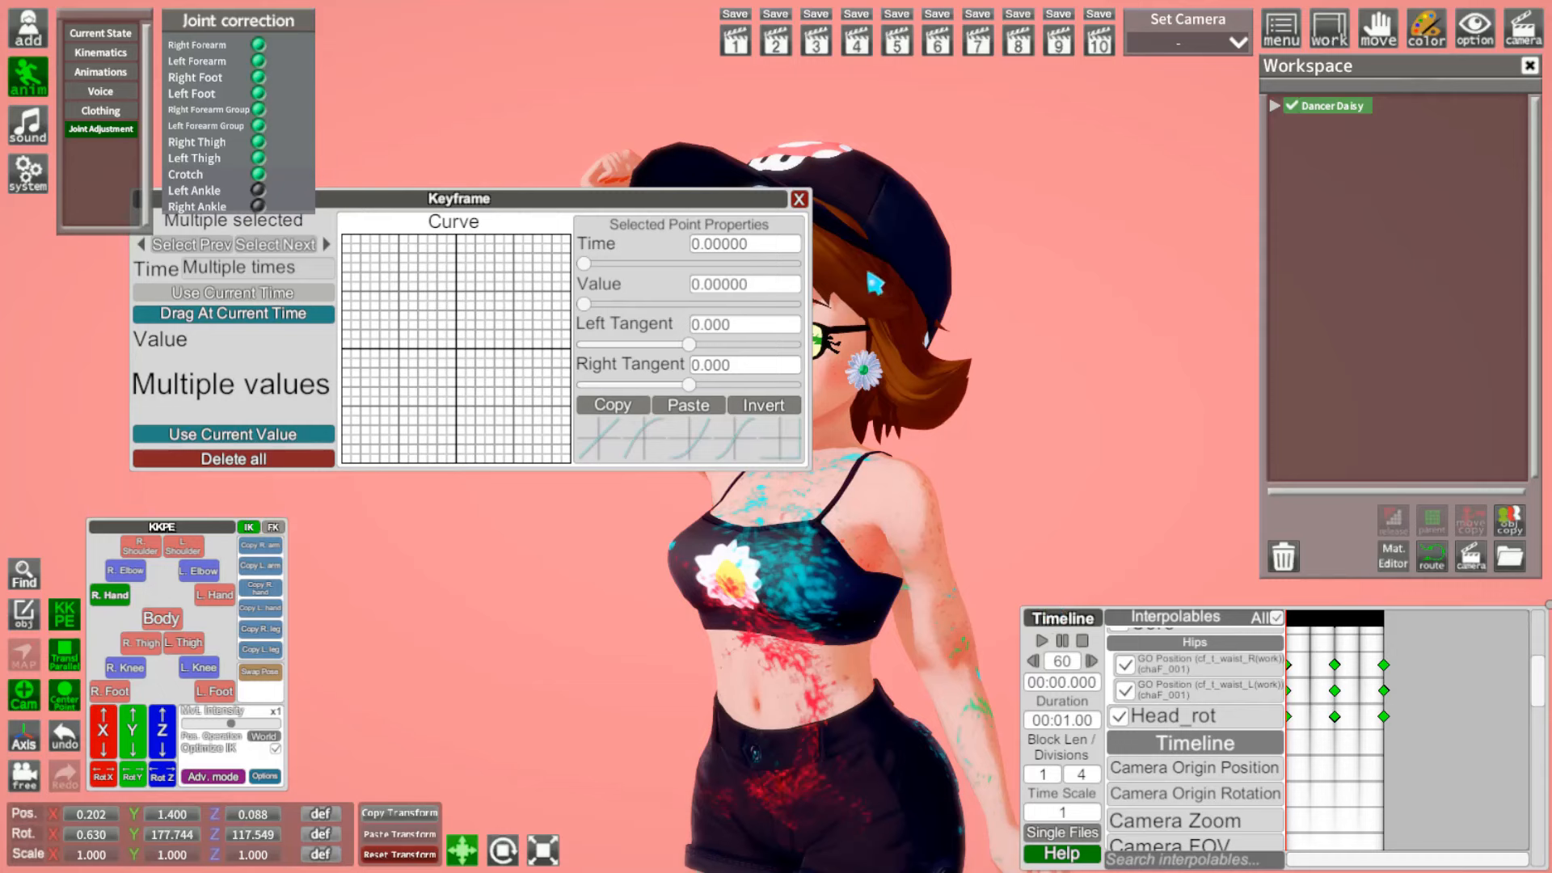
left_click(800, 202)
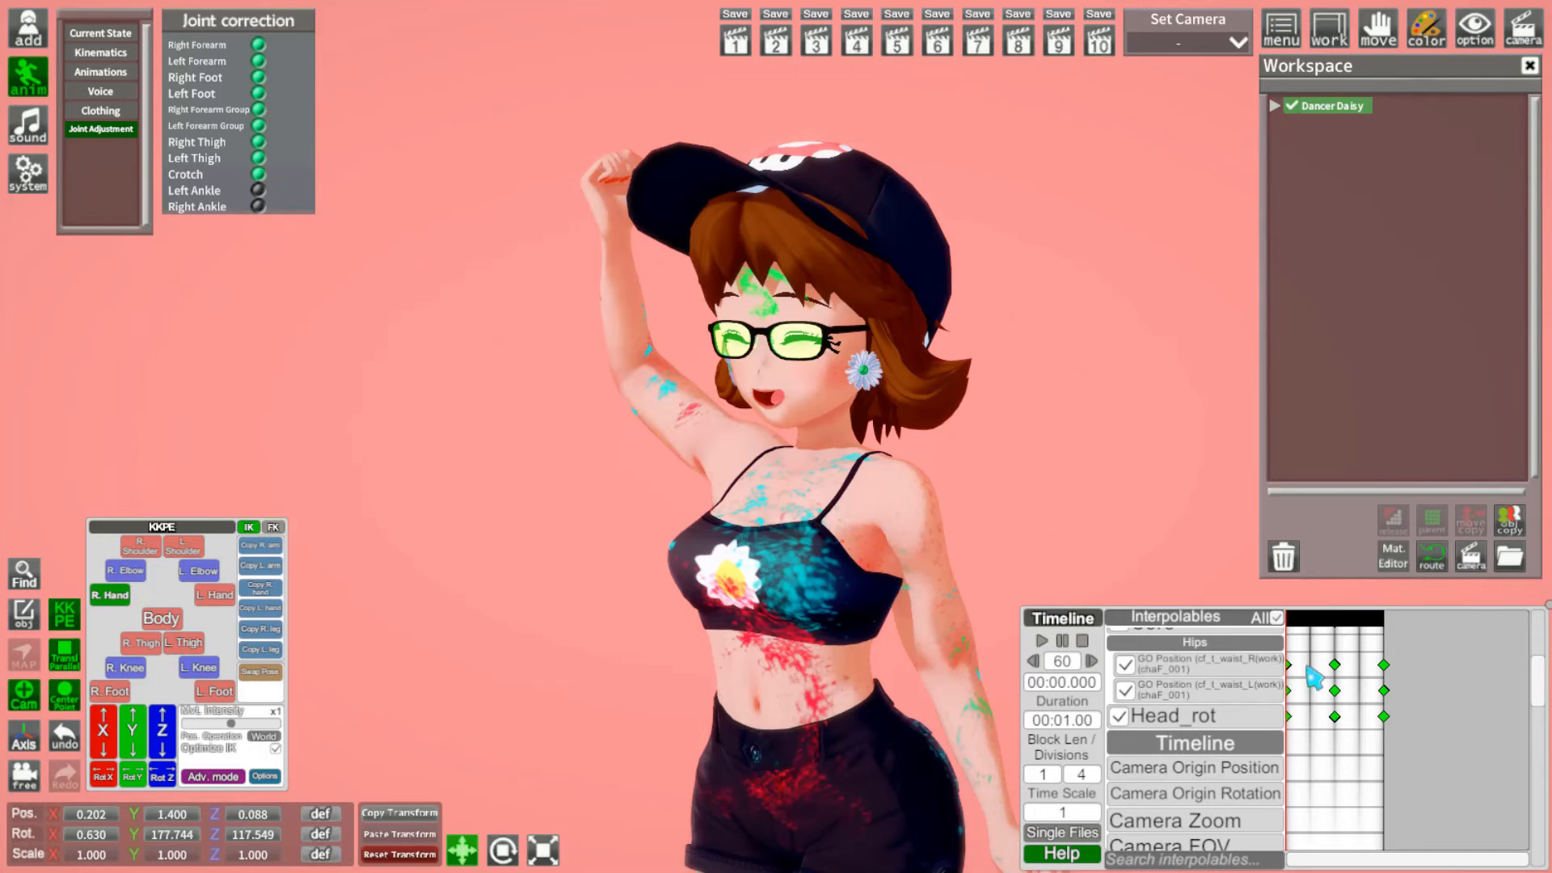
Step: Try compressing the selected keyframes toward the start of the Timeline and play the loop at the tighter spacings
scroll(1364, 689, "up", 2)
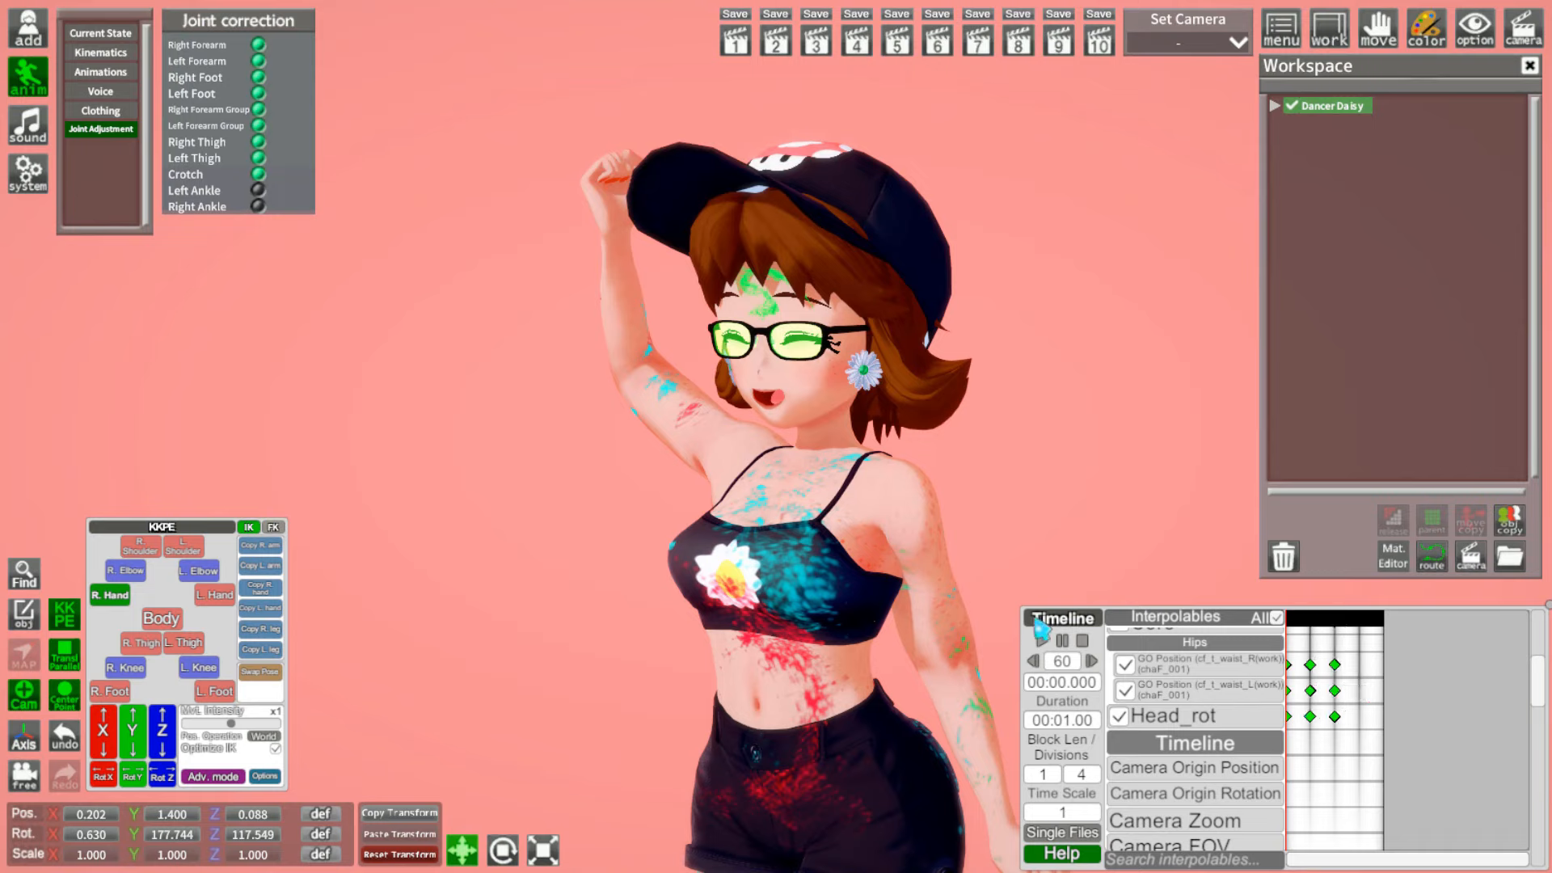
left_click(1043, 641)
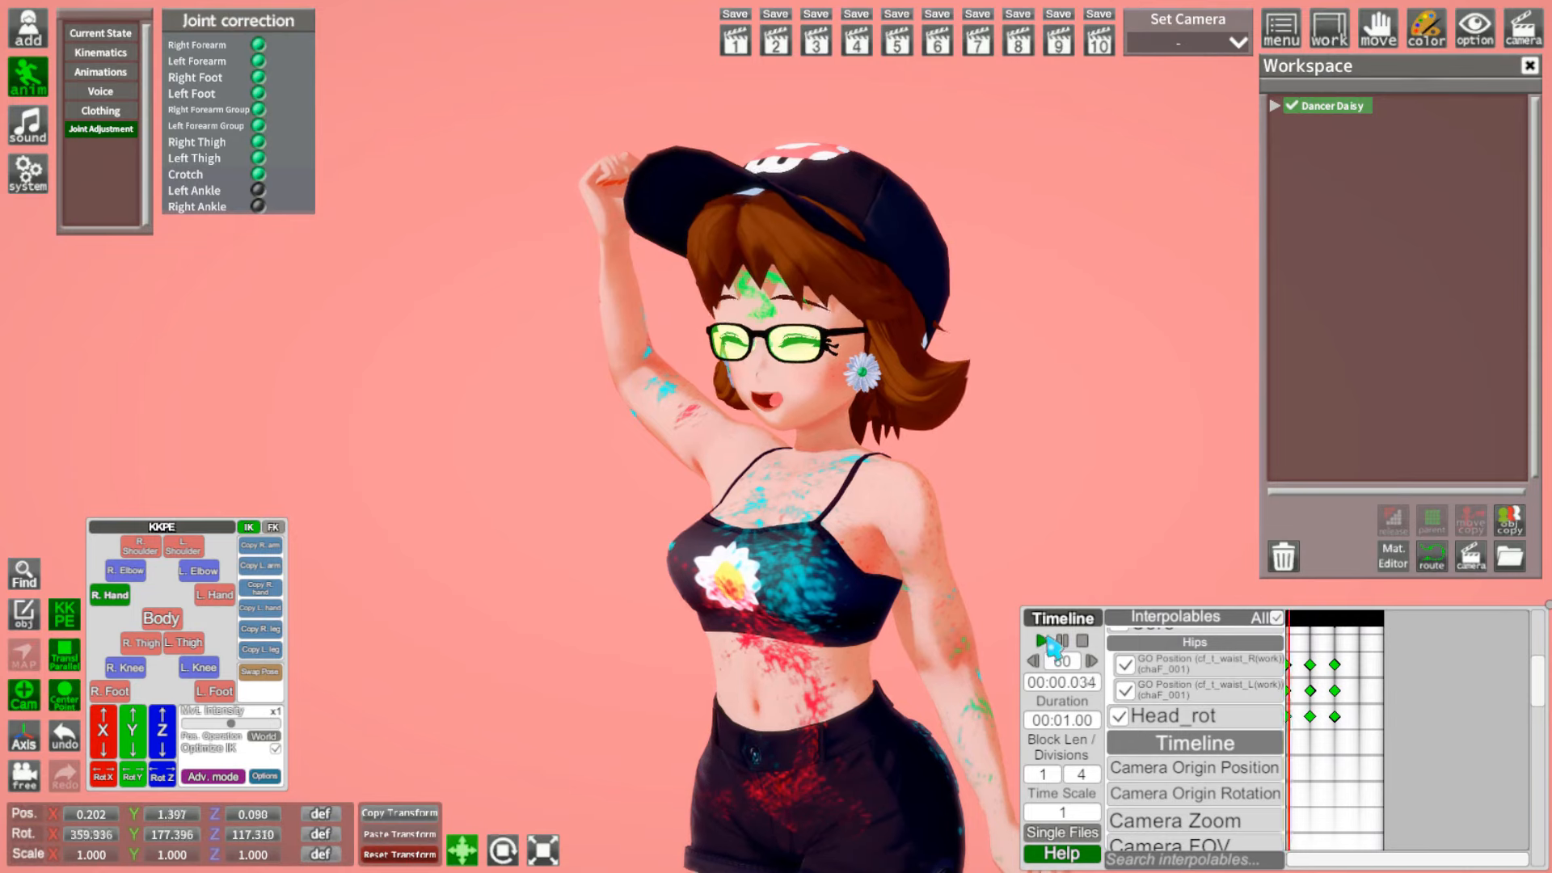
left_click(1081, 641)
scroll(1375, 687, "up", 1)
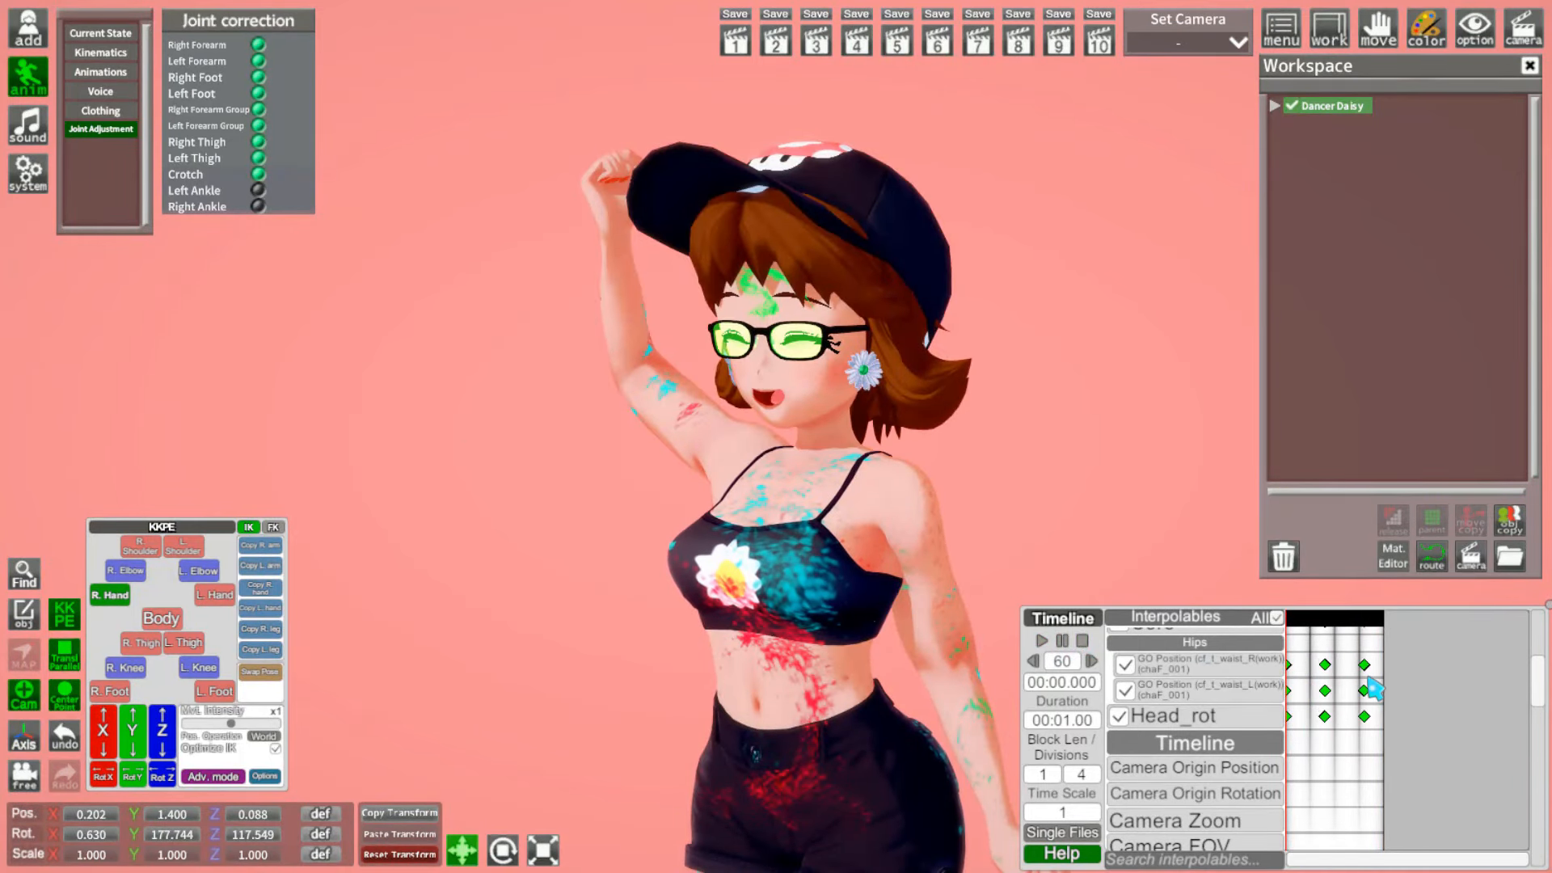
scroll(1369, 680, "down", 2, "alt")
left_click(1043, 641)
left_click(1082, 641)
left_click(1045, 641)
left_click(1081, 641)
scroll(1371, 701, "up", 5)
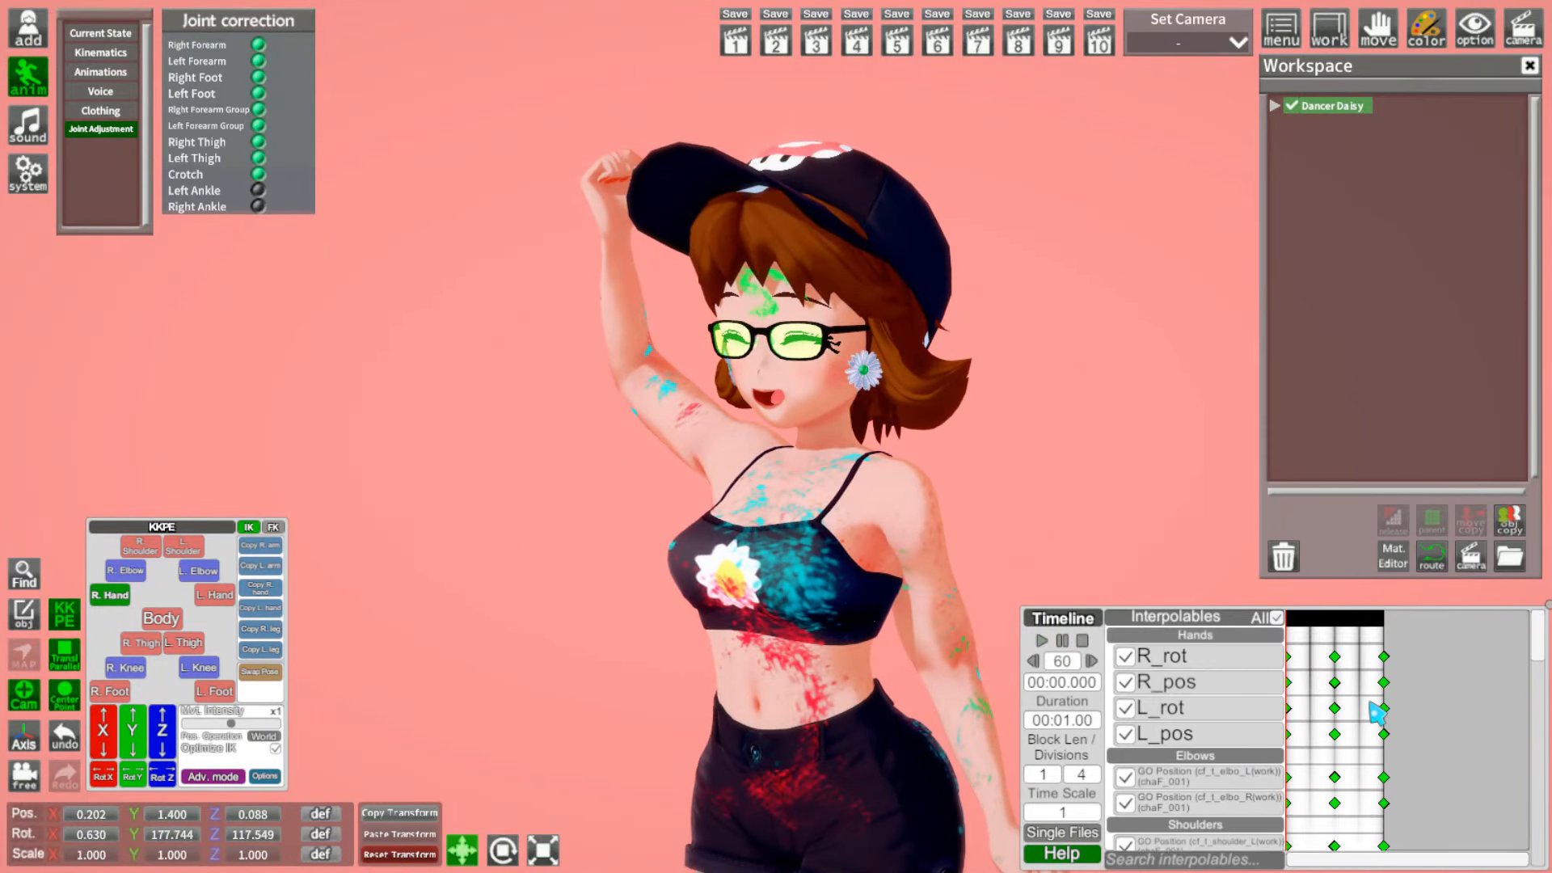
Step: Try playing the loop at a Time Scale of 1.4
left_click_drag(630, 408, 980, 703)
left_click(1097, 811)
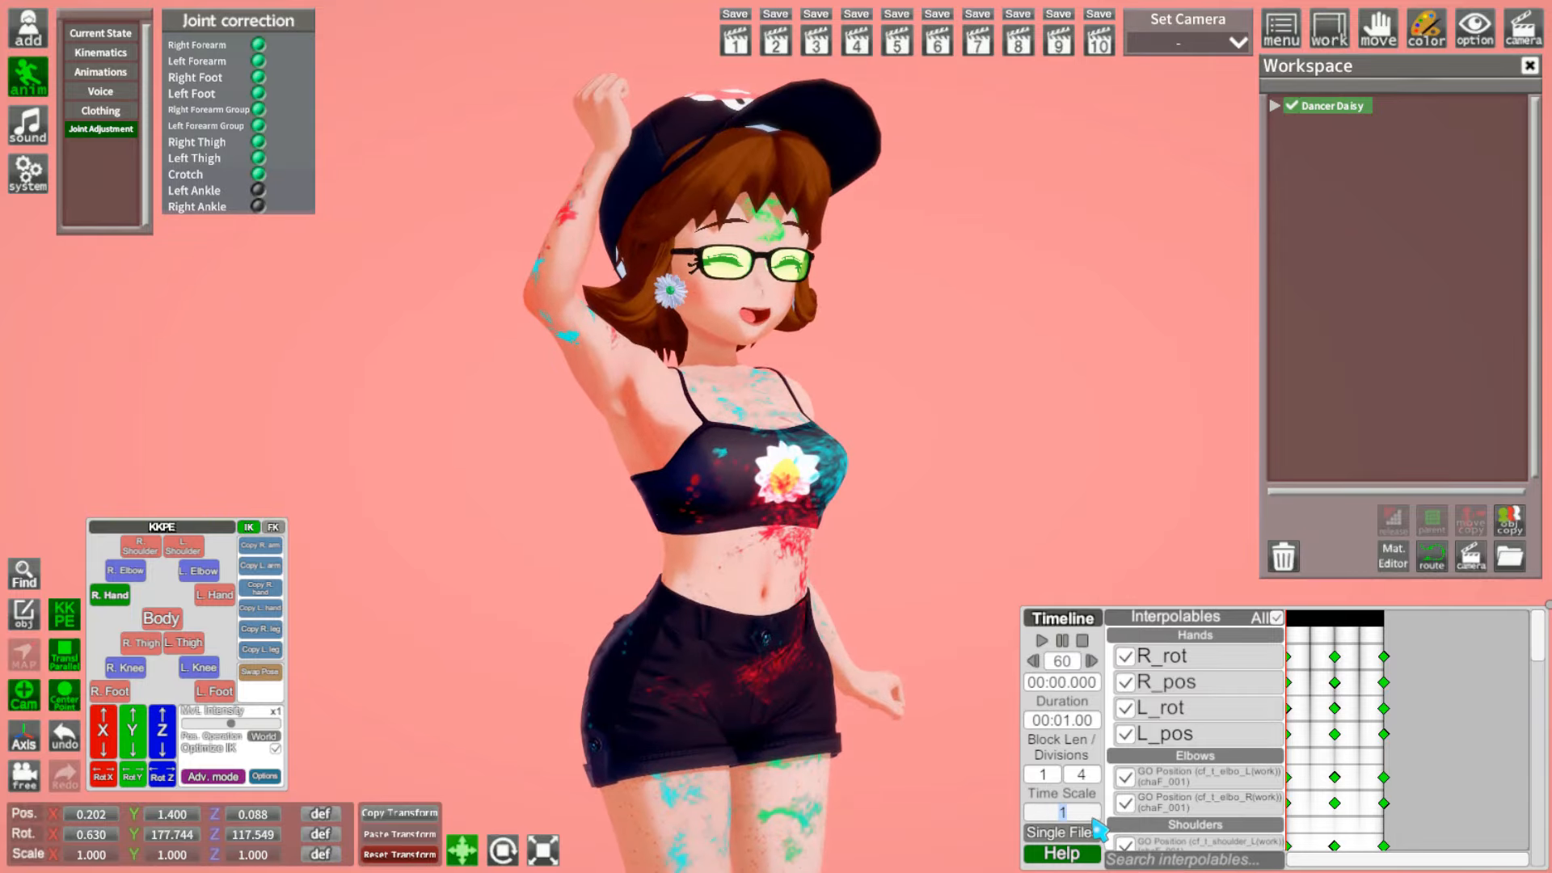
type("1.4")
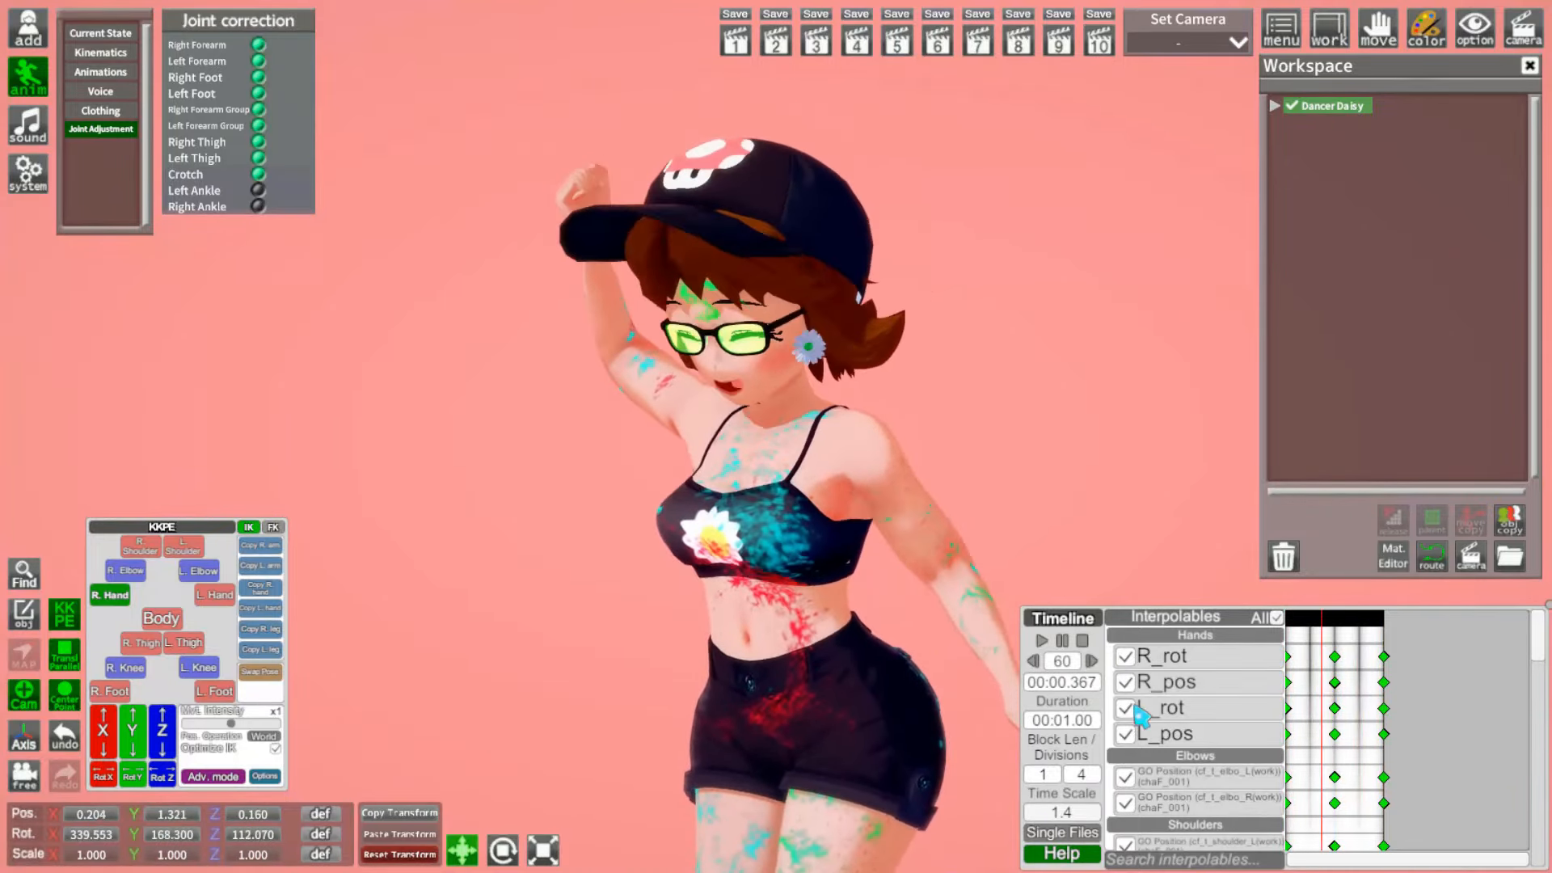
Step: Reset the Time Scale to 1 and compress all the keyframes so the loop ends at 00:00.7
left_click(1067, 813)
type("1")
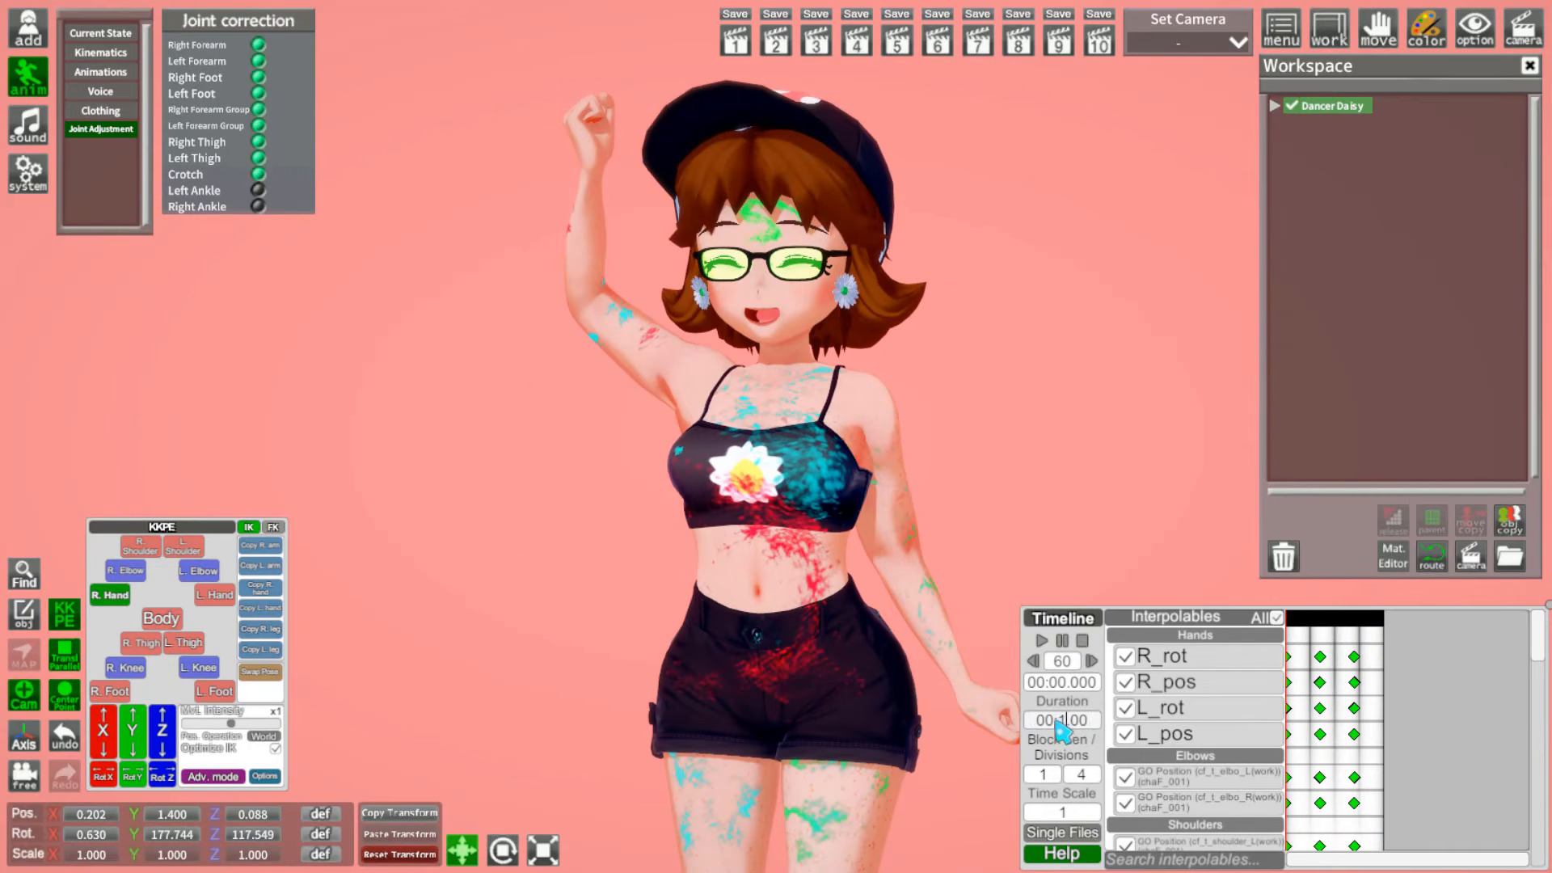
Step: Extend the Timeline duration to 00:10.00, check the keyframes across all rows, and go to those at 00:00.7
type("0")
key("Return")
scroll(1346, 696, "down", 2)
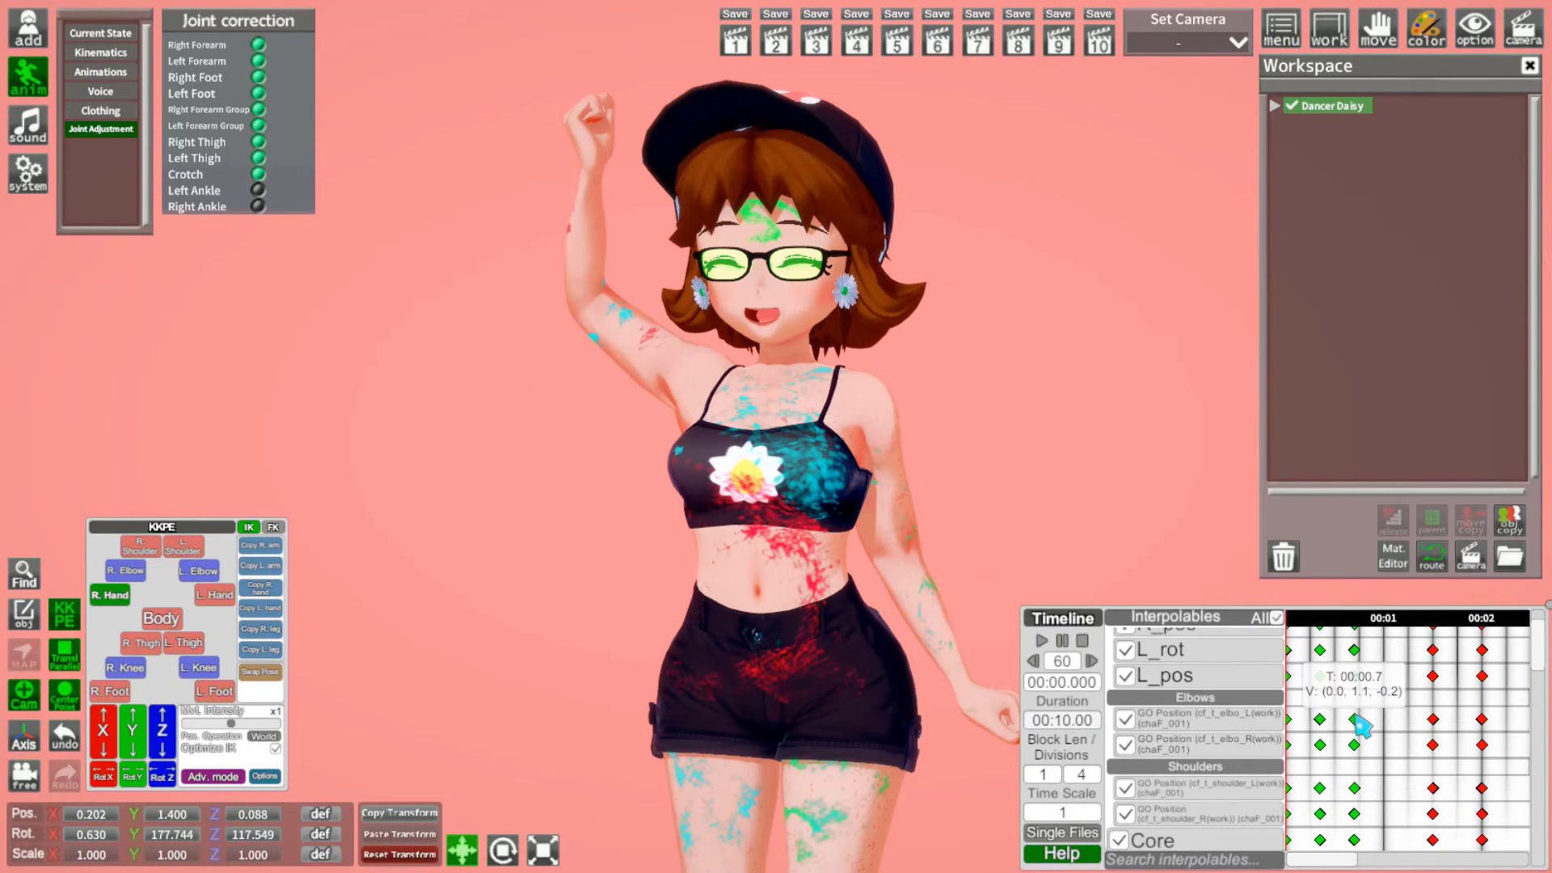
scroll(1375, 849, "down", 1)
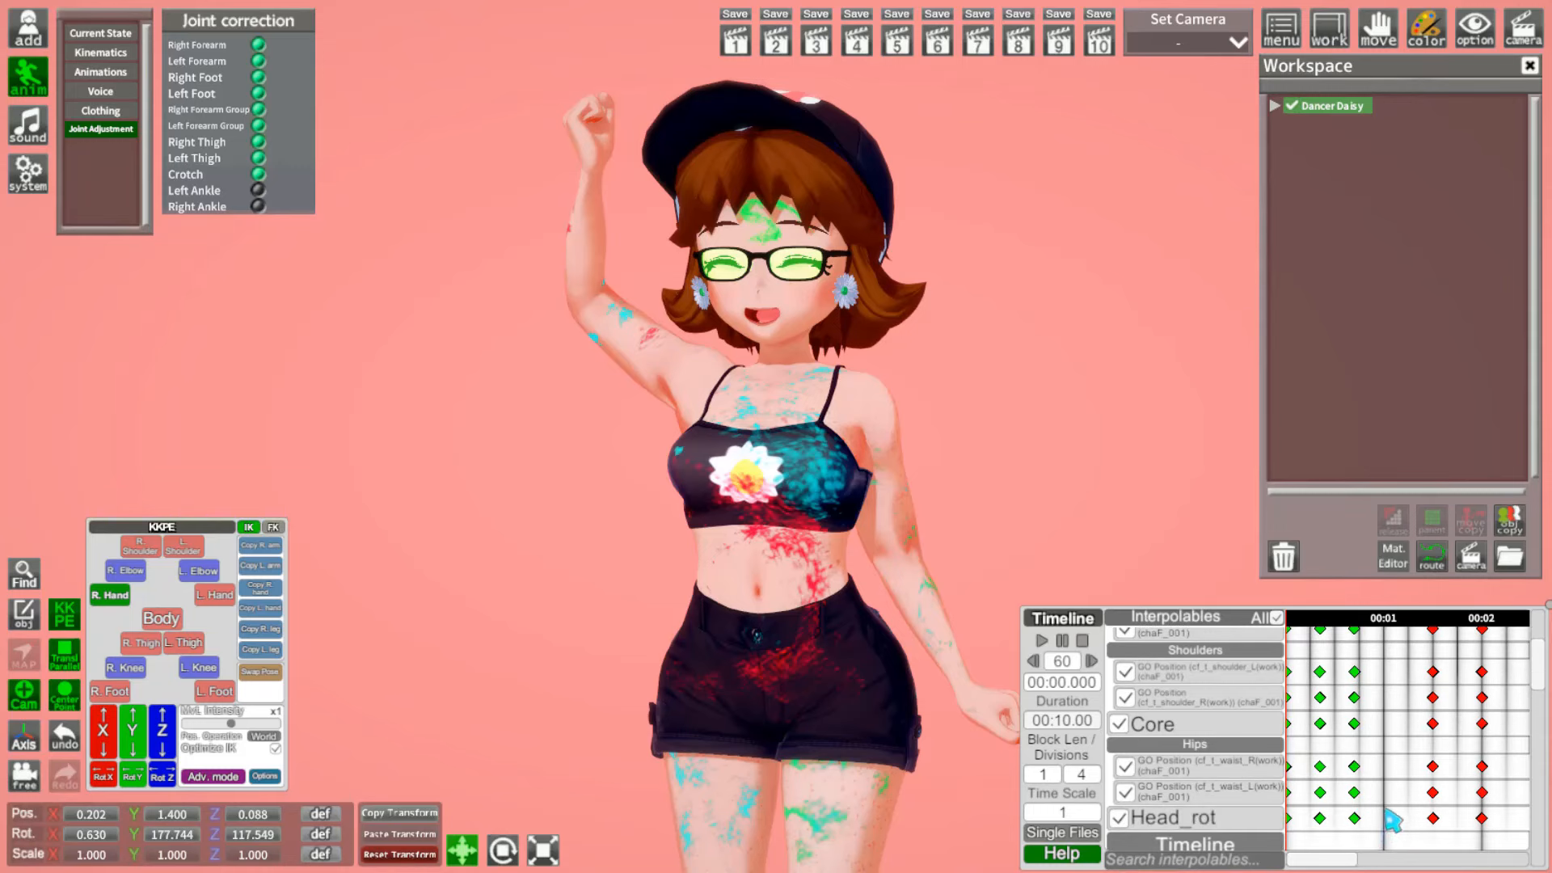
scroll(1392, 821, "down", 2)
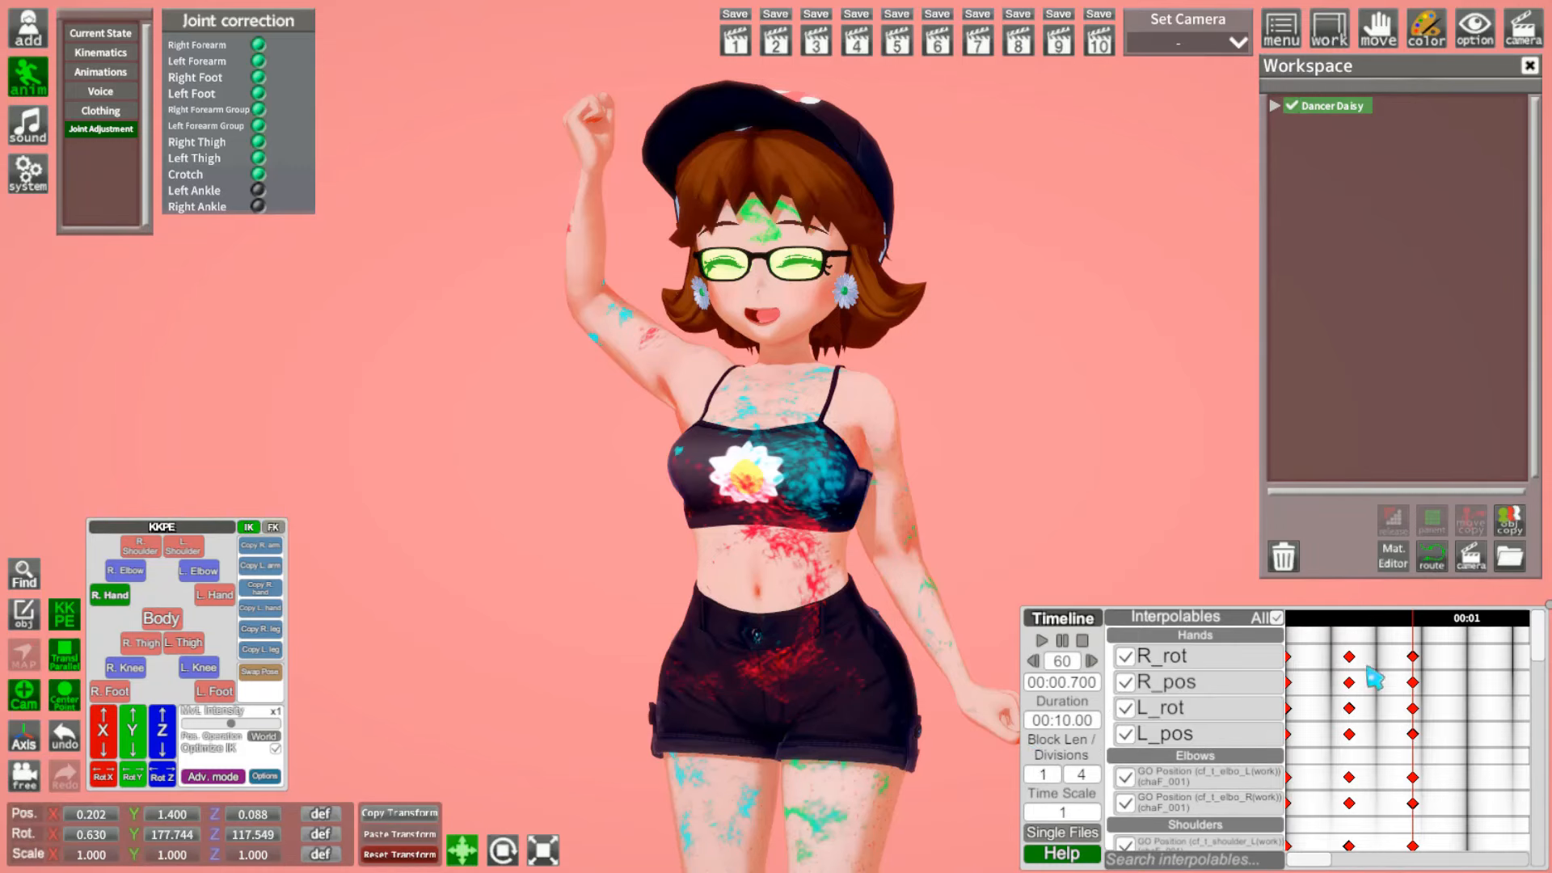
scroll(1426, 647, "up", 5, "ctrl")
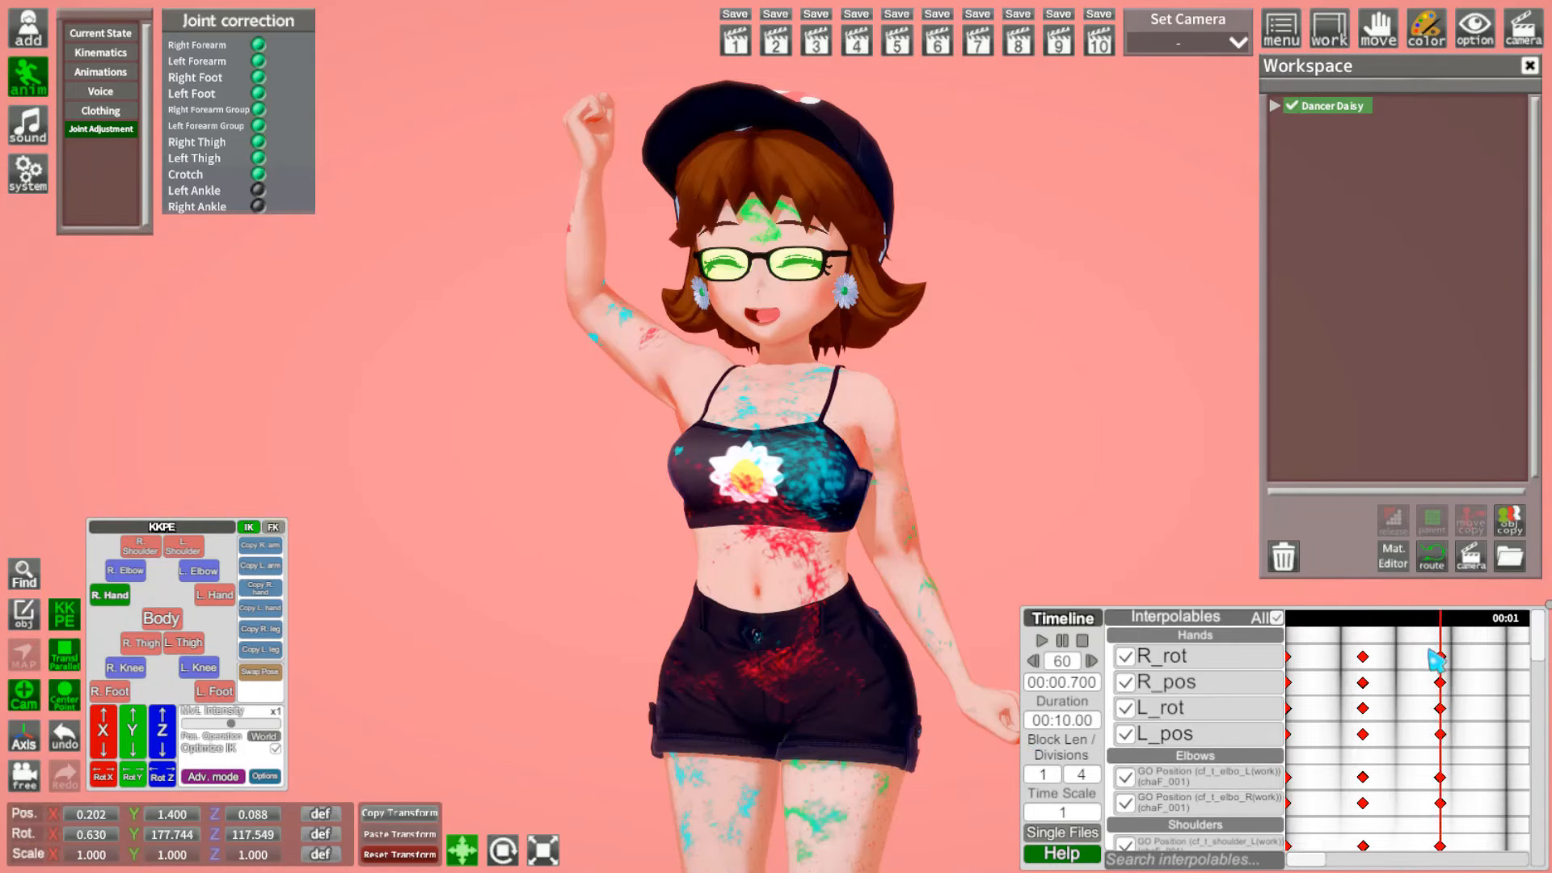
scroll(1417, 663, "down", 4, "ctrl")
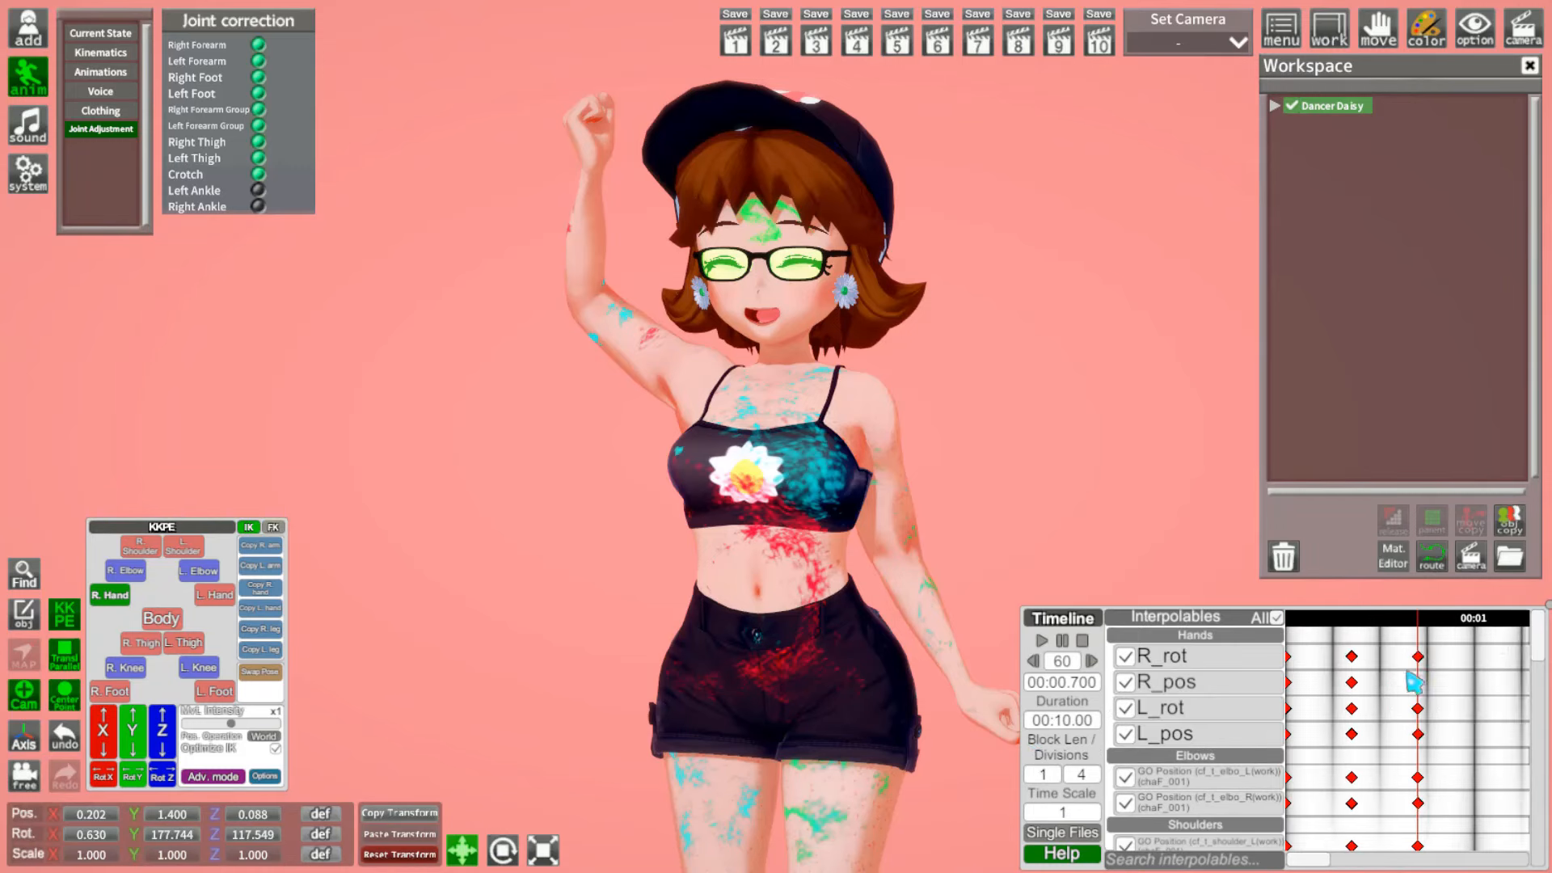
Step: Set the Timeline duration to 00:00.70 and play the shortened loop
left_click(1064, 722)
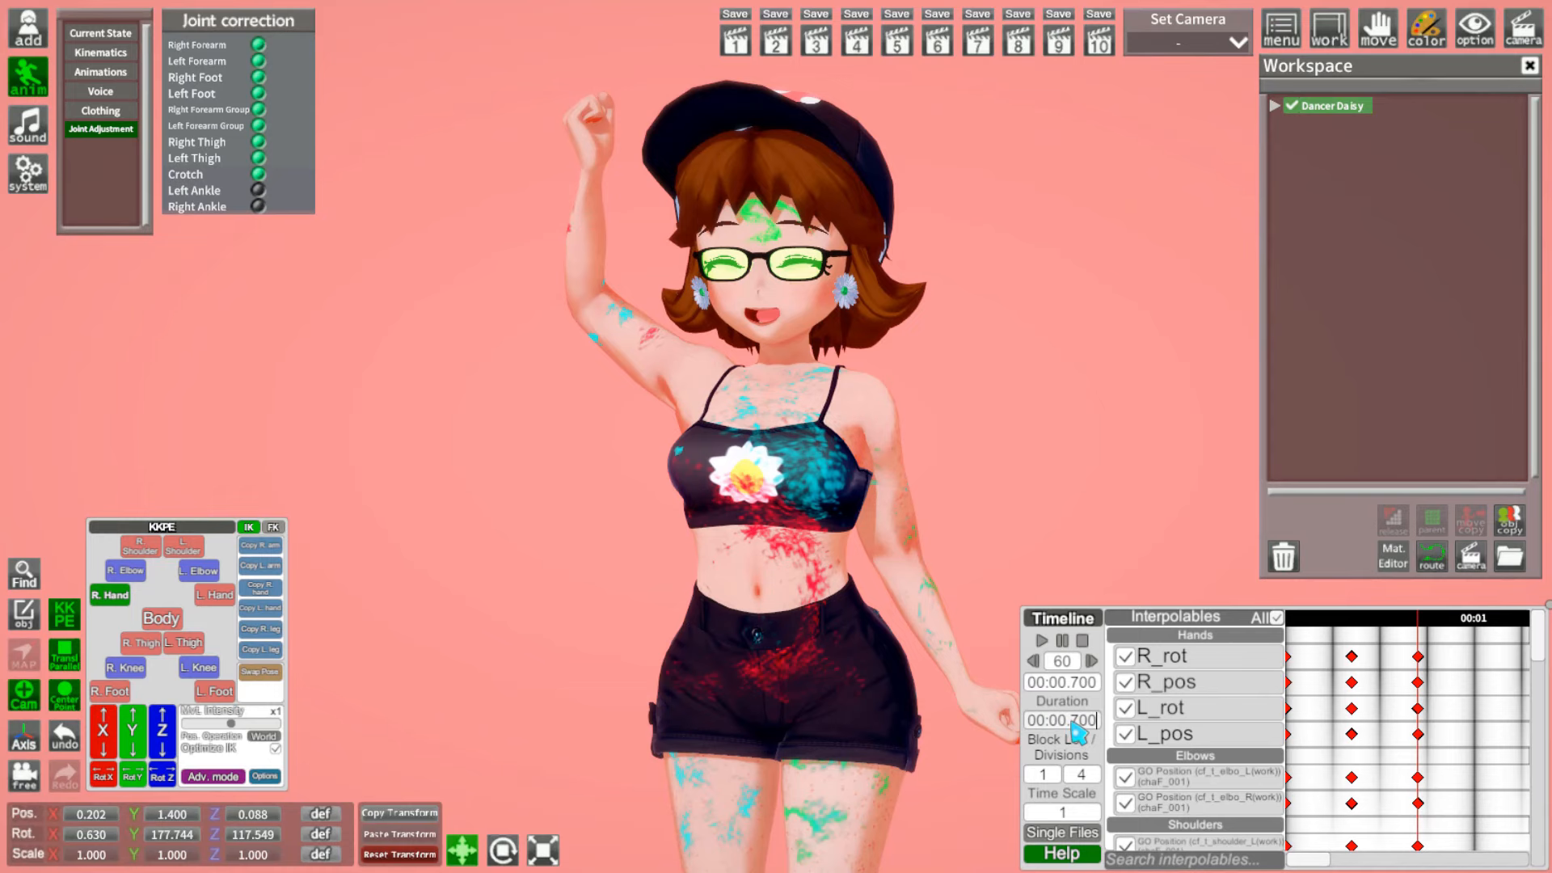
key("Return")
left_click_drag(1367, 639, 1173, 651)
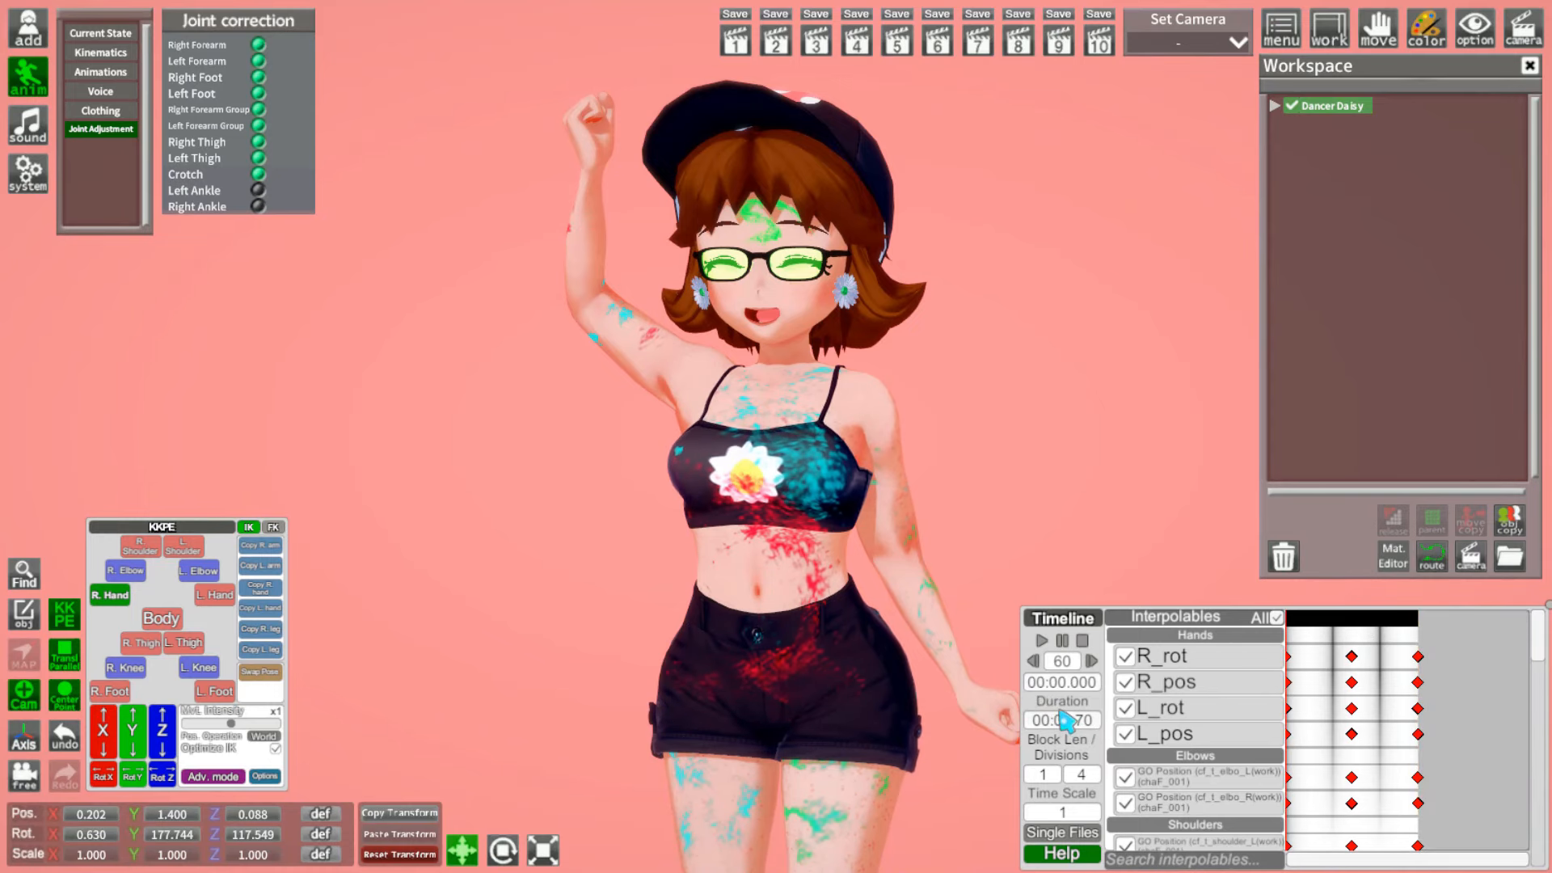
left_click(1043, 641)
scroll(1334, 800, "down", 5)
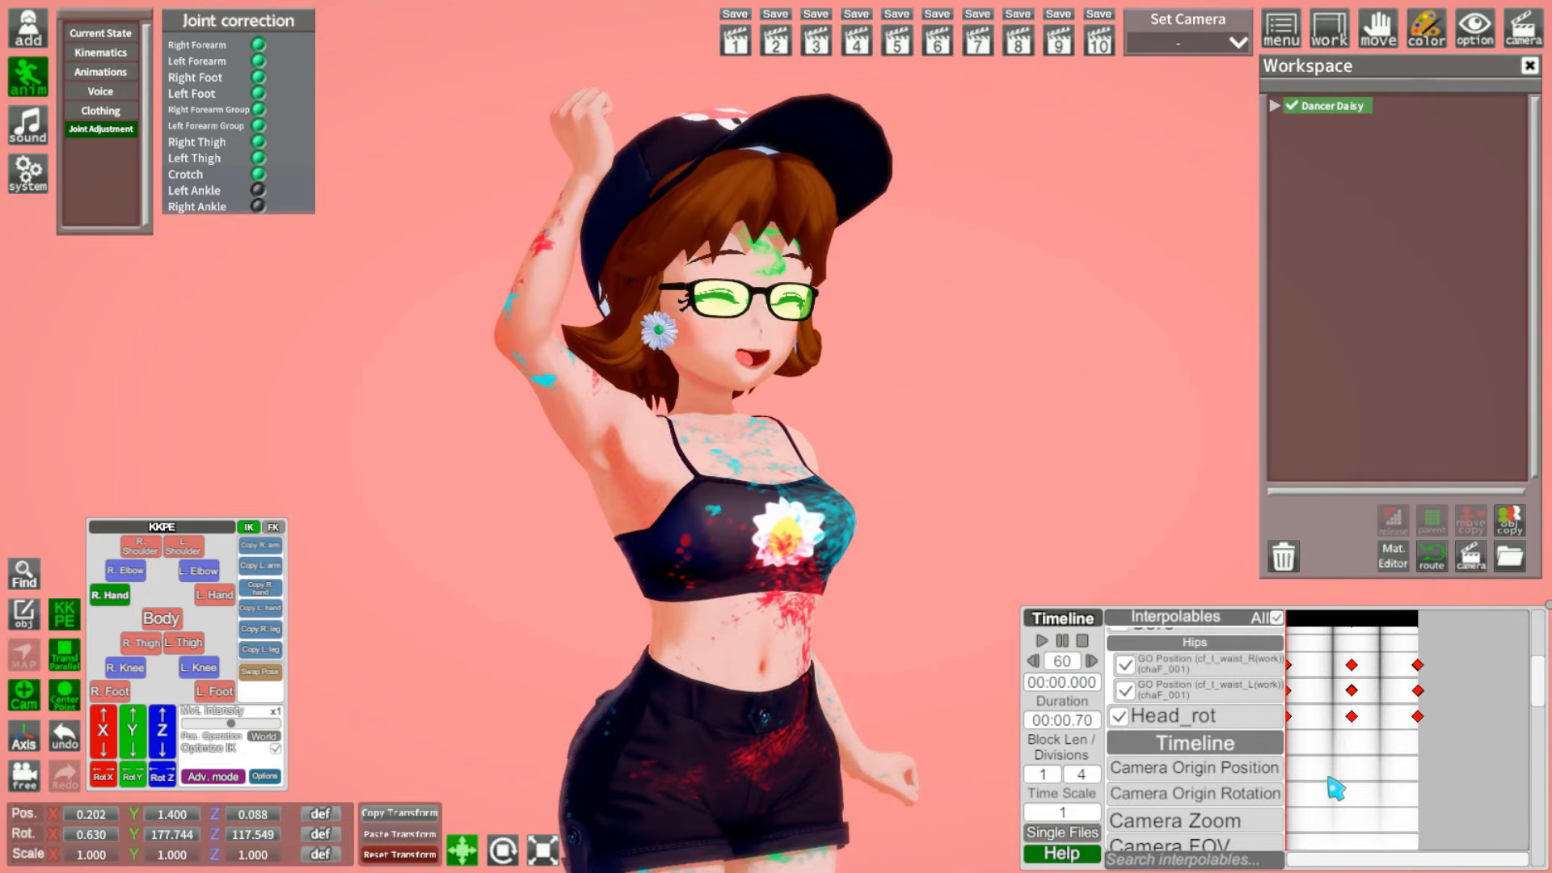
scroll(1336, 788, "up", 2)
mouse_move(1354, 764)
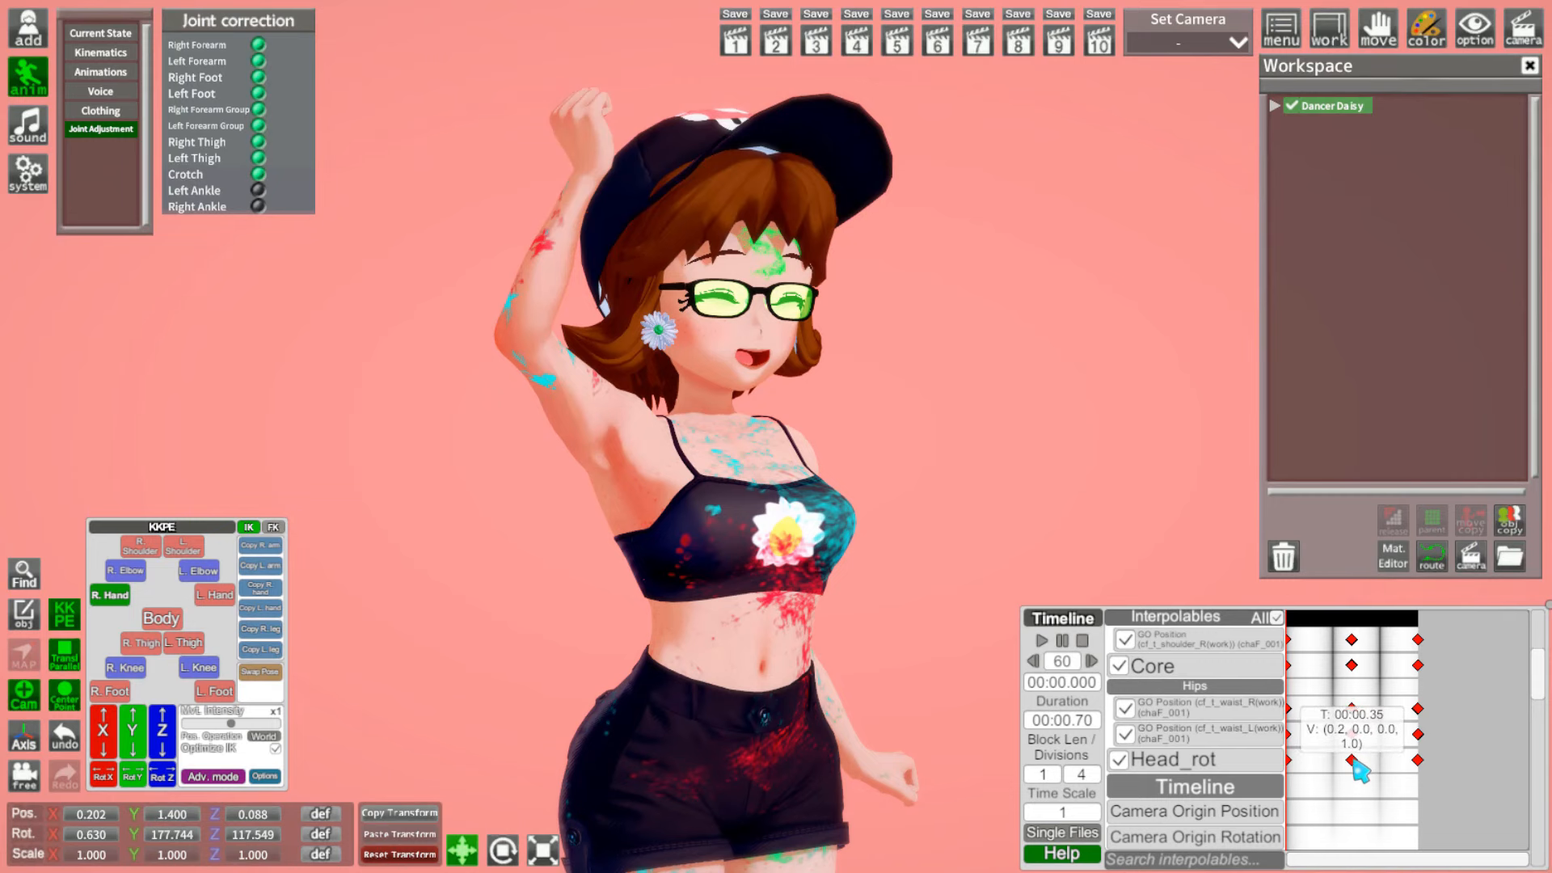
Step: At 00:00.35, move the right hand to about Y 1.334 and Z 0.197 and update all the keyframes there to the current values
left_click(1351, 761)
scroll(1377, 780, "up", 2)
scroll(1377, 780, "up", 3)
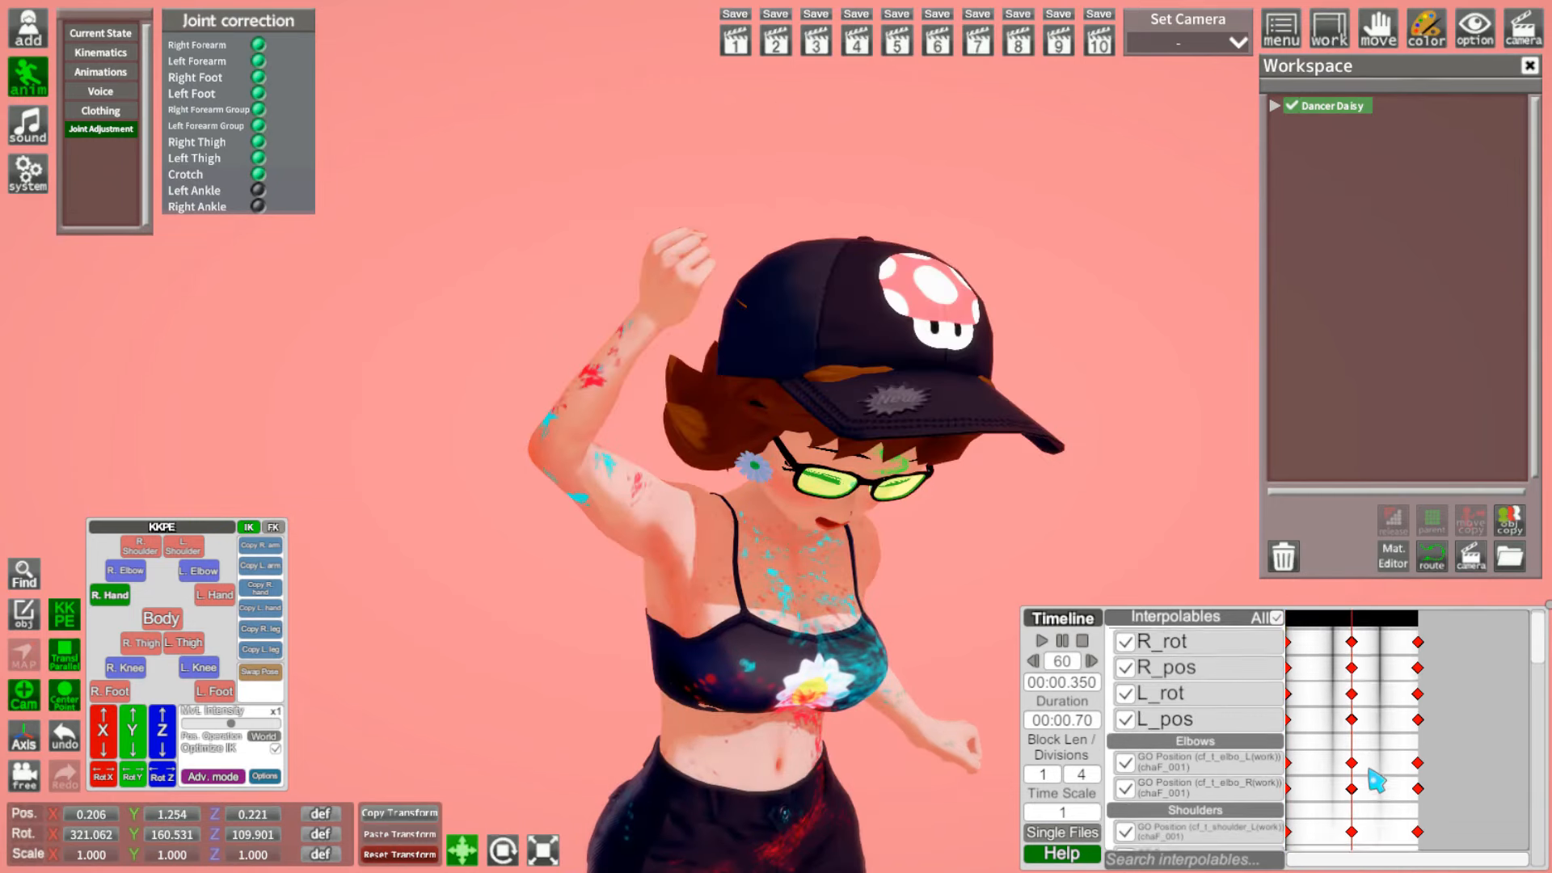
scroll(1376, 685, "down", 3)
left_click_drag(962, 568, 633, 449)
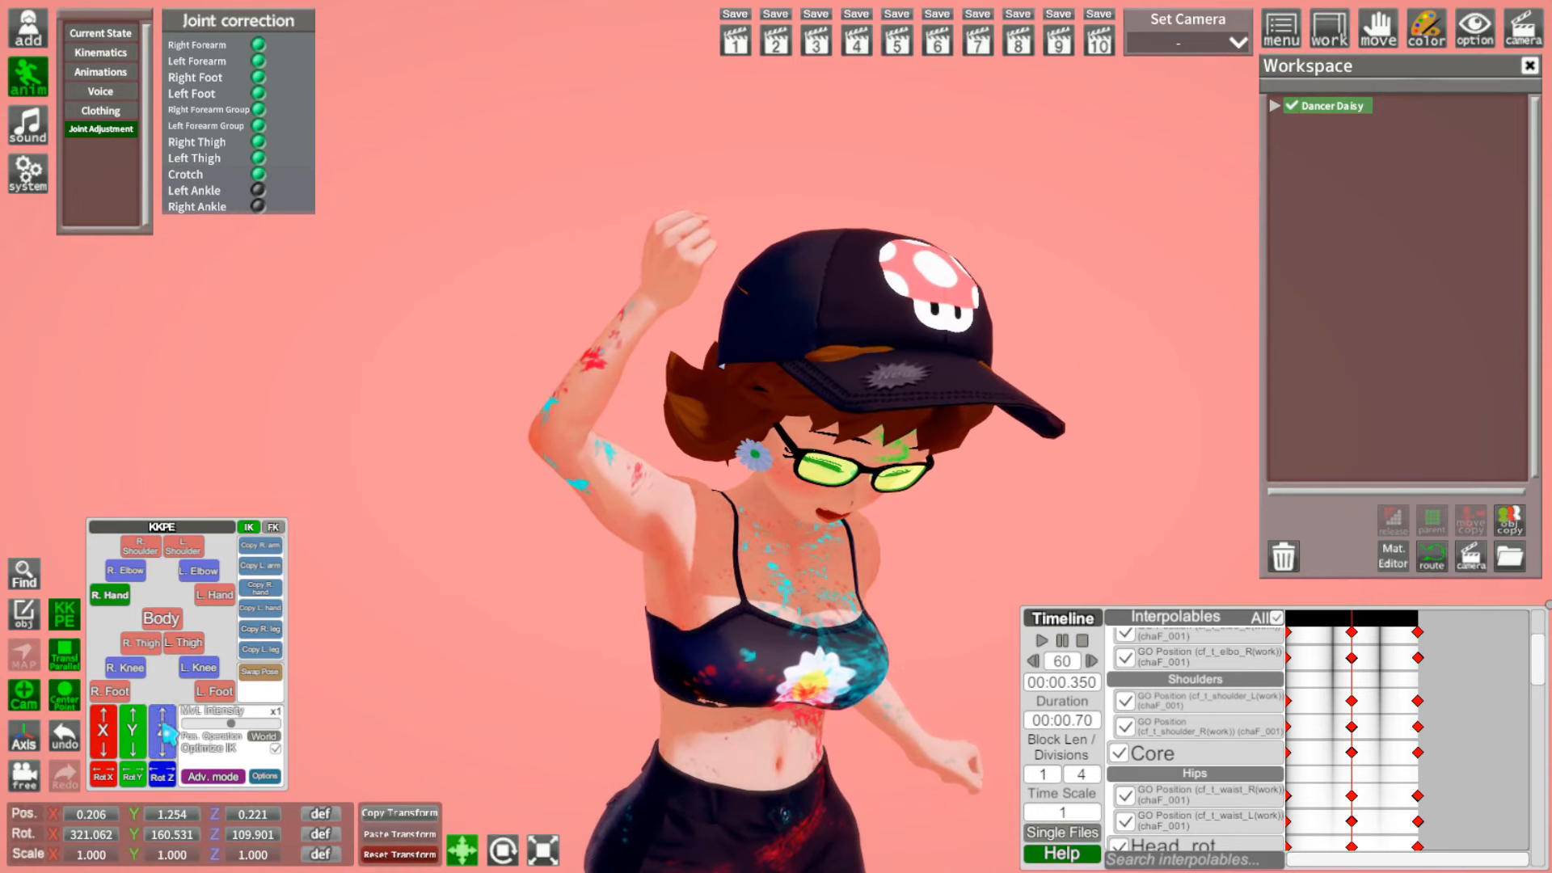
left_click_drag(164, 737, 145, 696)
scroll(1340, 757, "down", 4)
left_click_drag(1335, 747, 1396, 6)
left_click(800, 201)
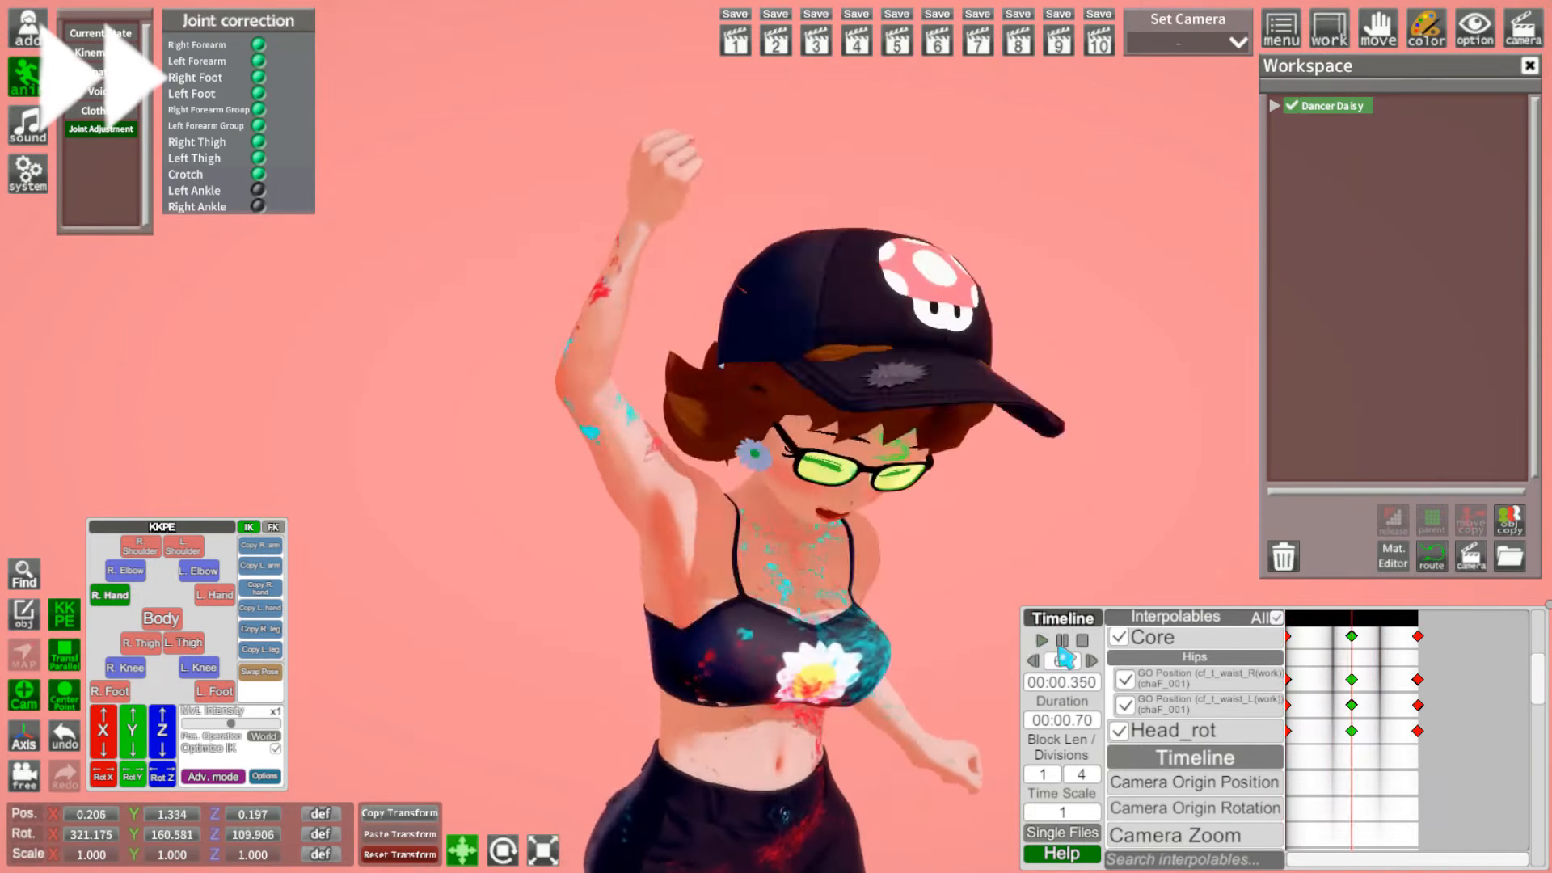
Step: At 00:00.35, rotate the right hand to about 349.4, 170.4, 105.6 and update all the keyframes there to the current values
mouse_move(1363, 647)
left_click_drag(134, 775, 24, 745)
left_click_drag(1331, 741, 1317, 621)
left_click(265, 432)
left_click(800, 201)
left_click(1352, 730)
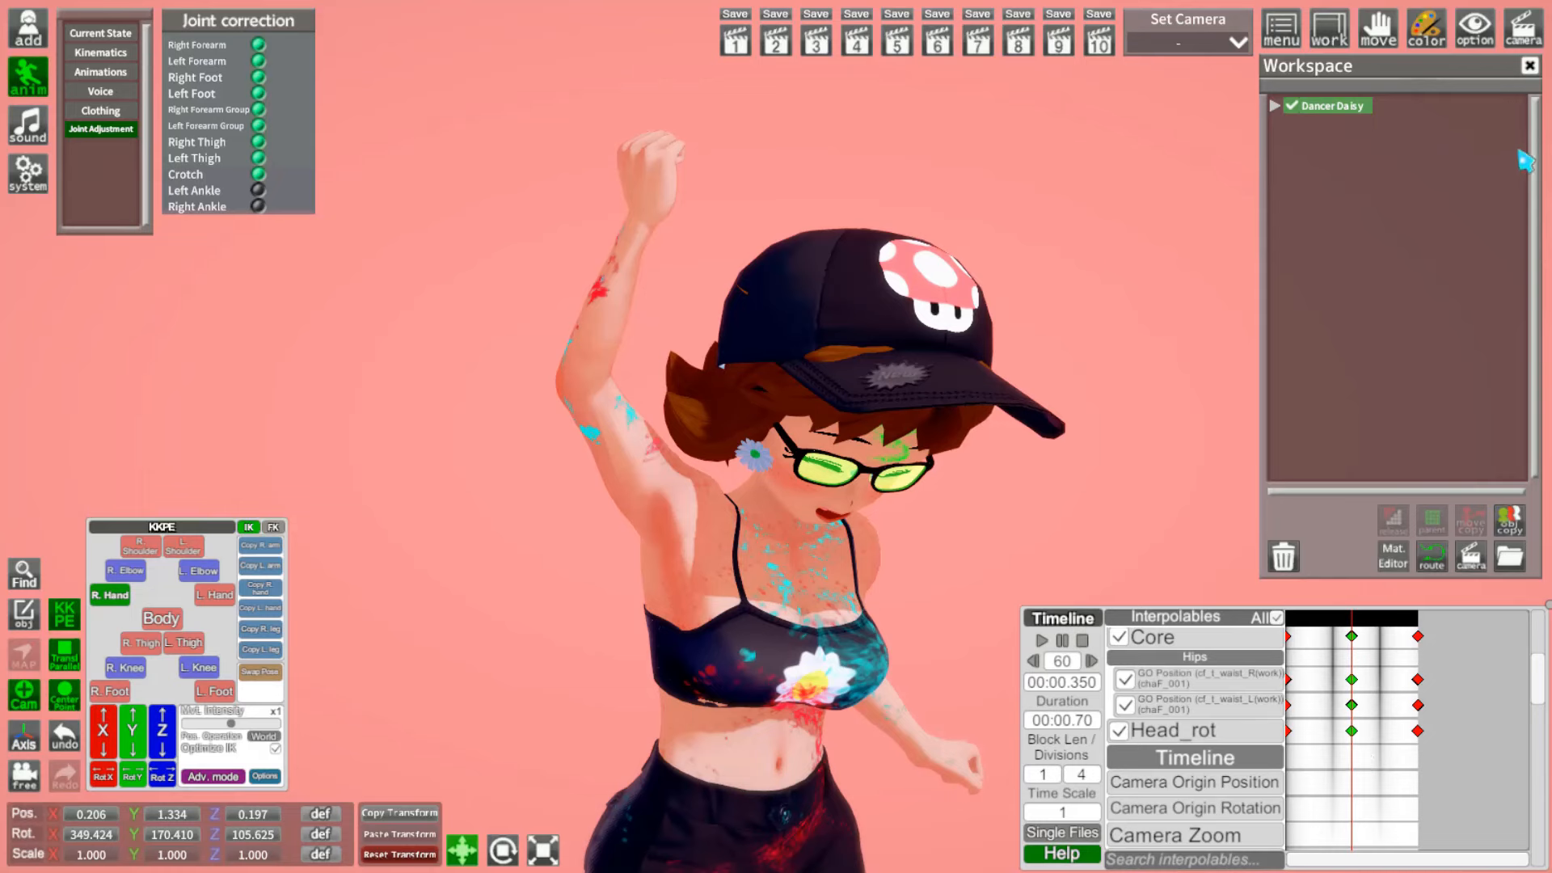
Step: Scrub through the 0.7-second loop and check the raised arm pose and the curve of the keyframes at 00:00.35
left_click_drag(1362, 631, 1321, 619)
left_click_drag(1354, 758, 1387, 346)
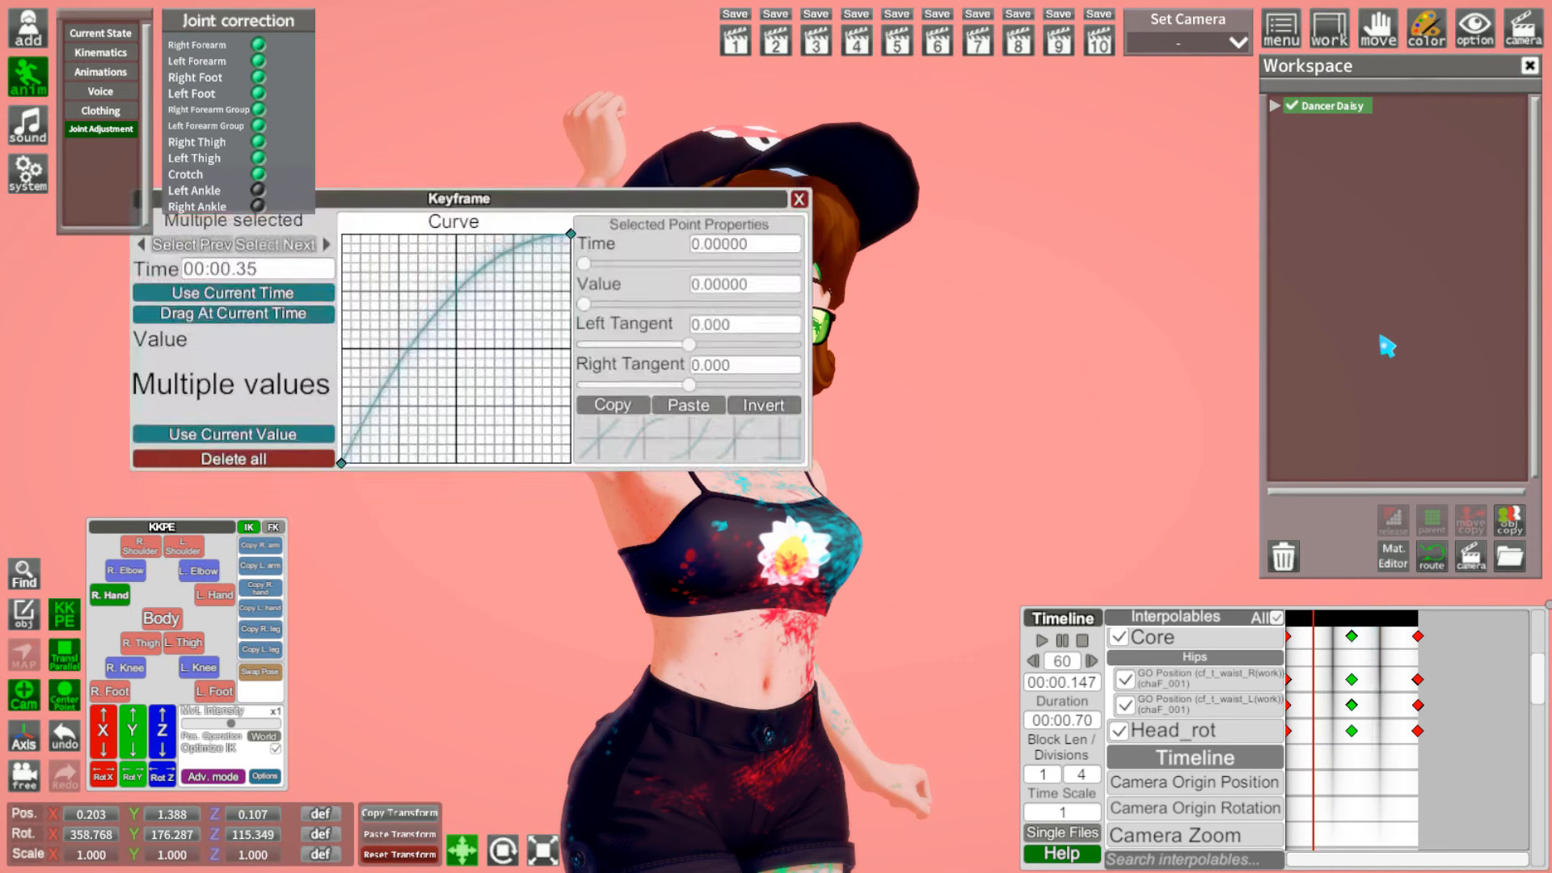
left_click(799, 200)
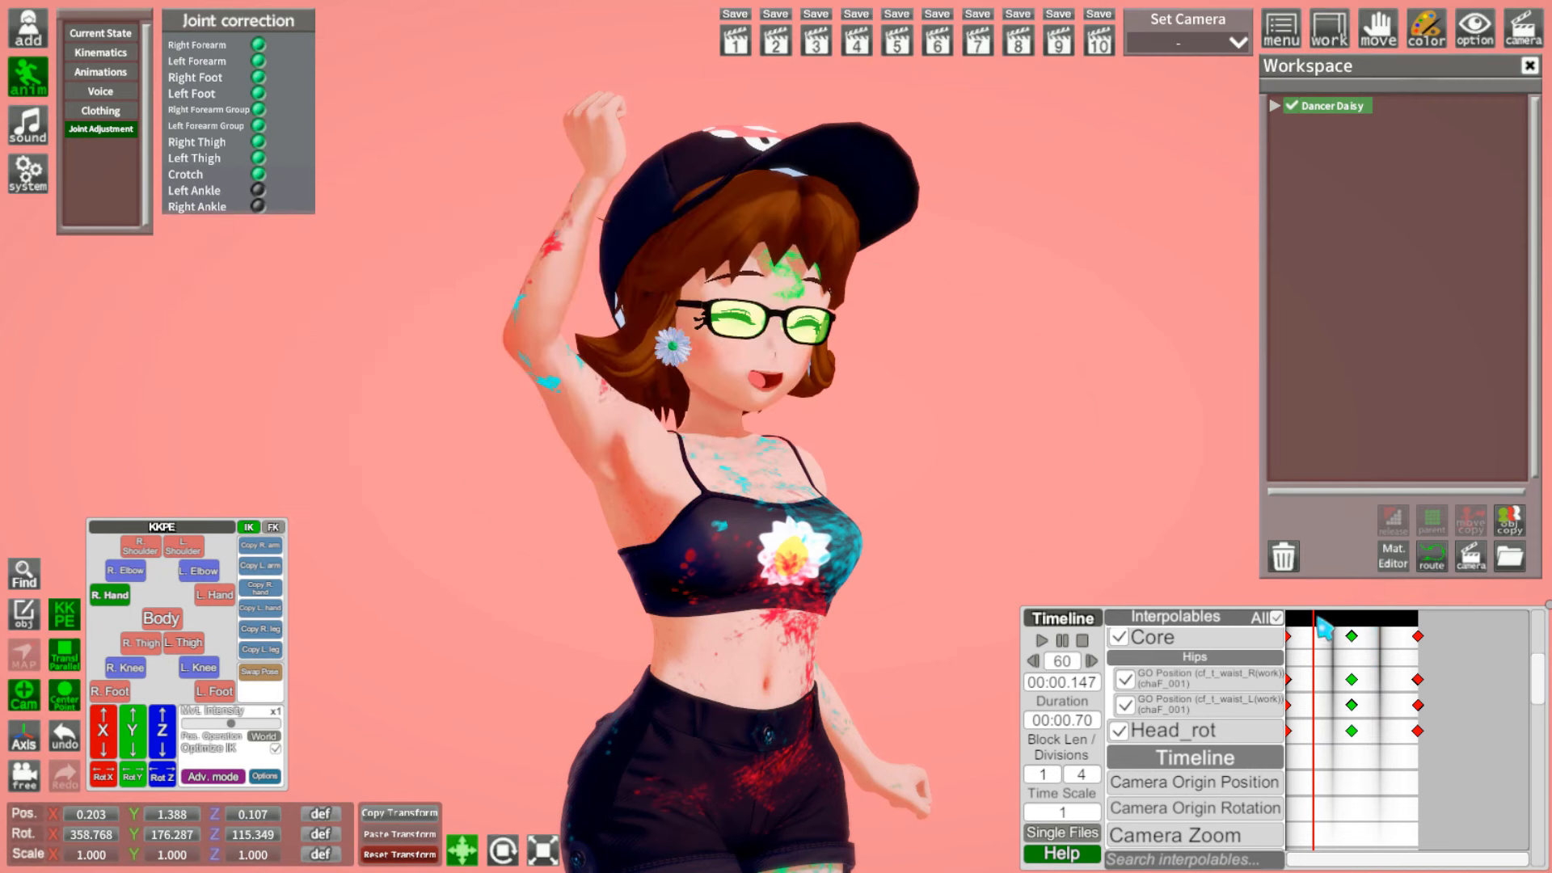
left_click_drag(1313, 618, 1313, 624)
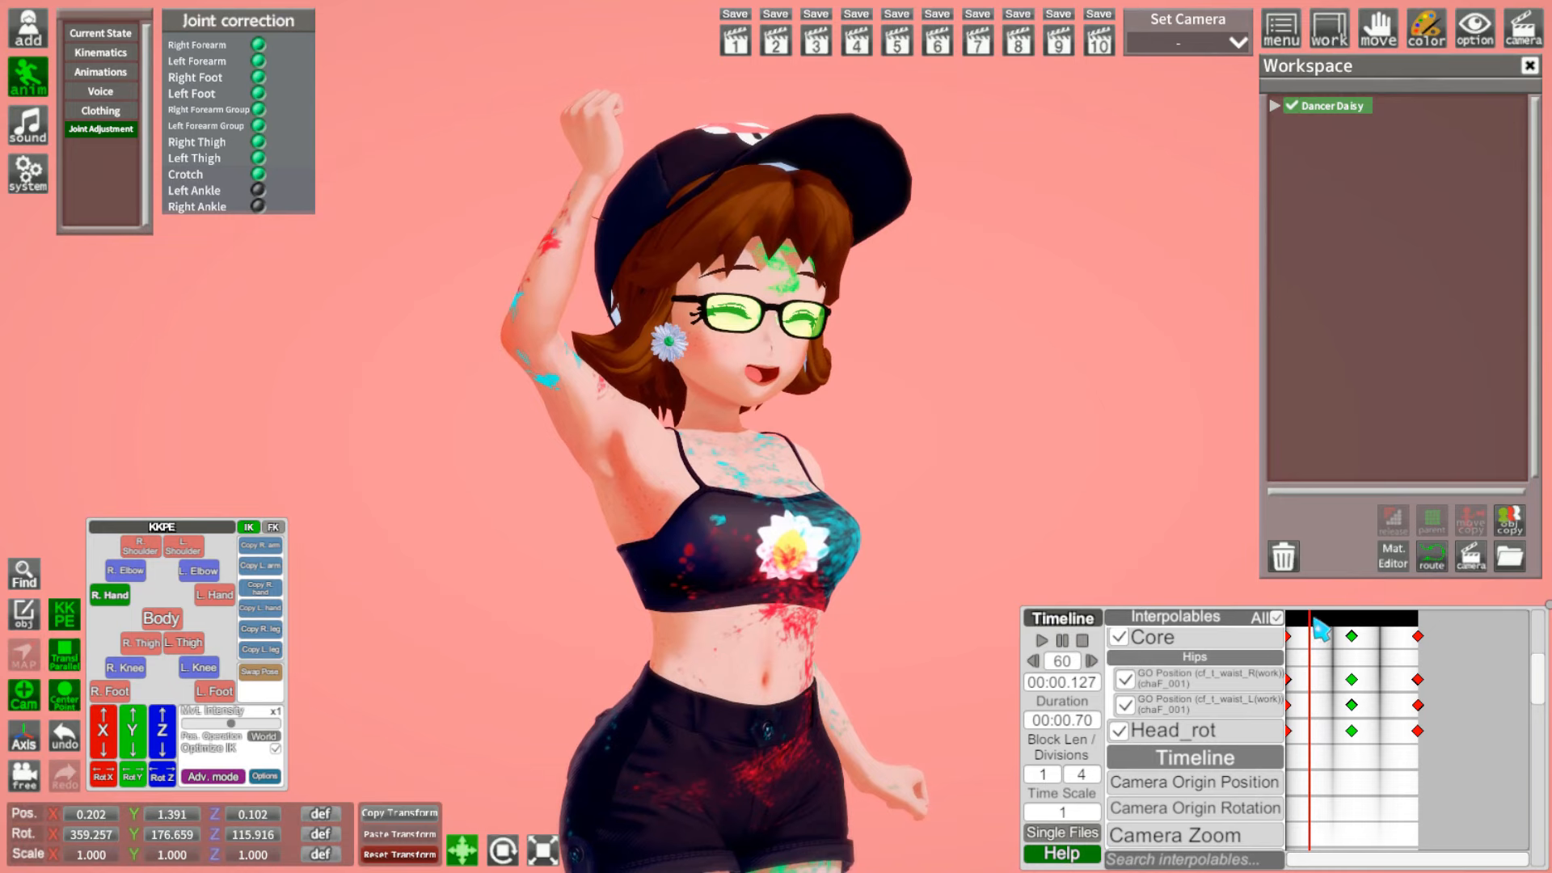
right_click(1352, 705)
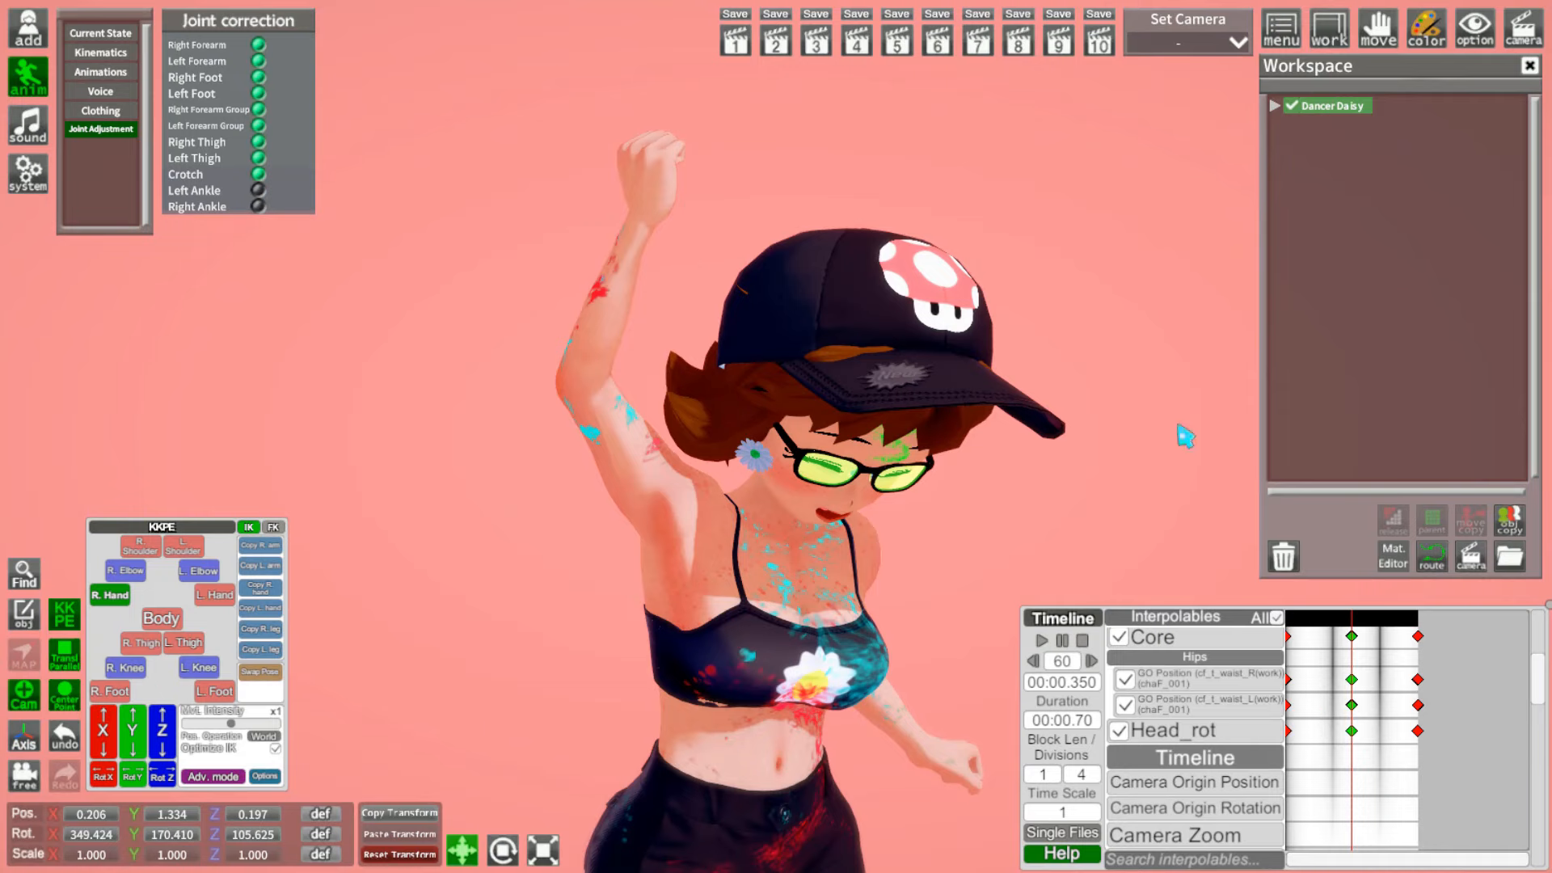
left_click(1287, 618)
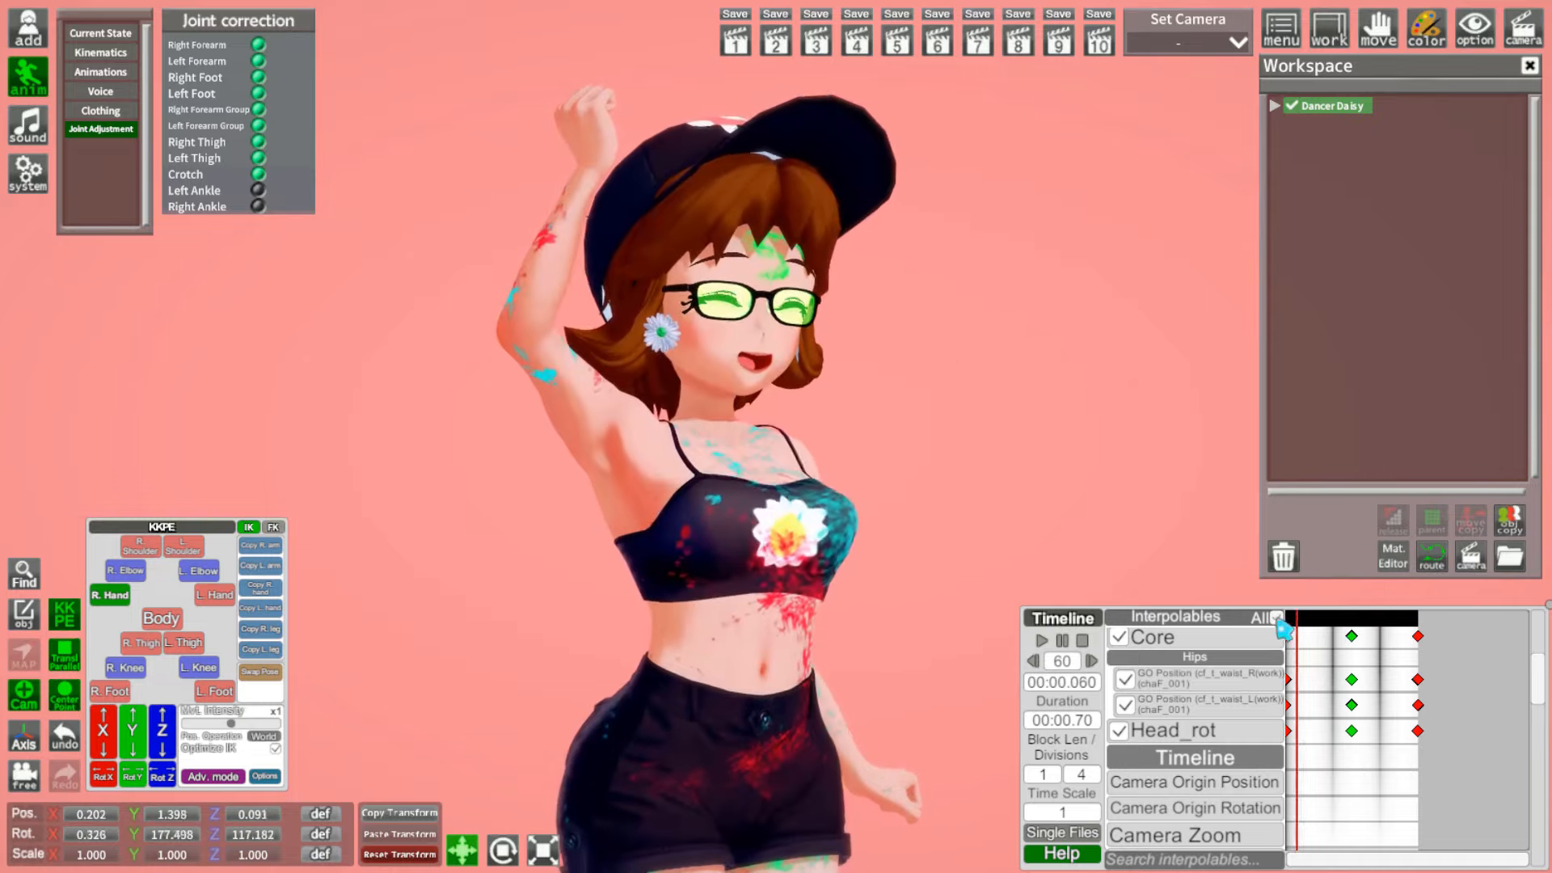
Step: At 00:00.35, move the right hand to about X 0.155, Y 1.388 and Z 0.219 and update all the keyframes there to the current values
left_click(1042, 641)
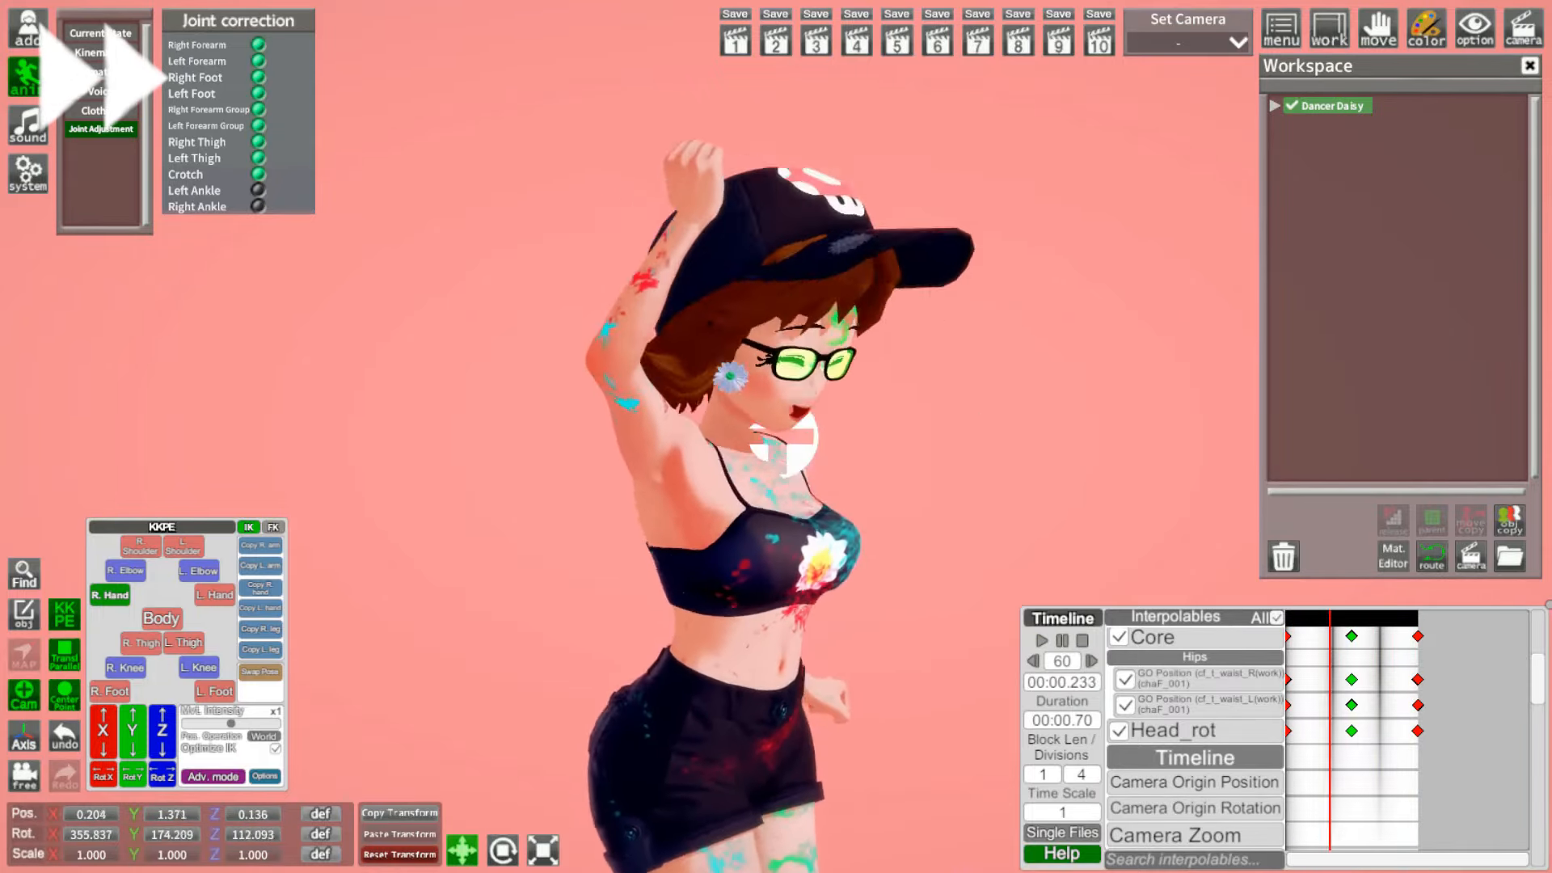
left_click(1352, 731)
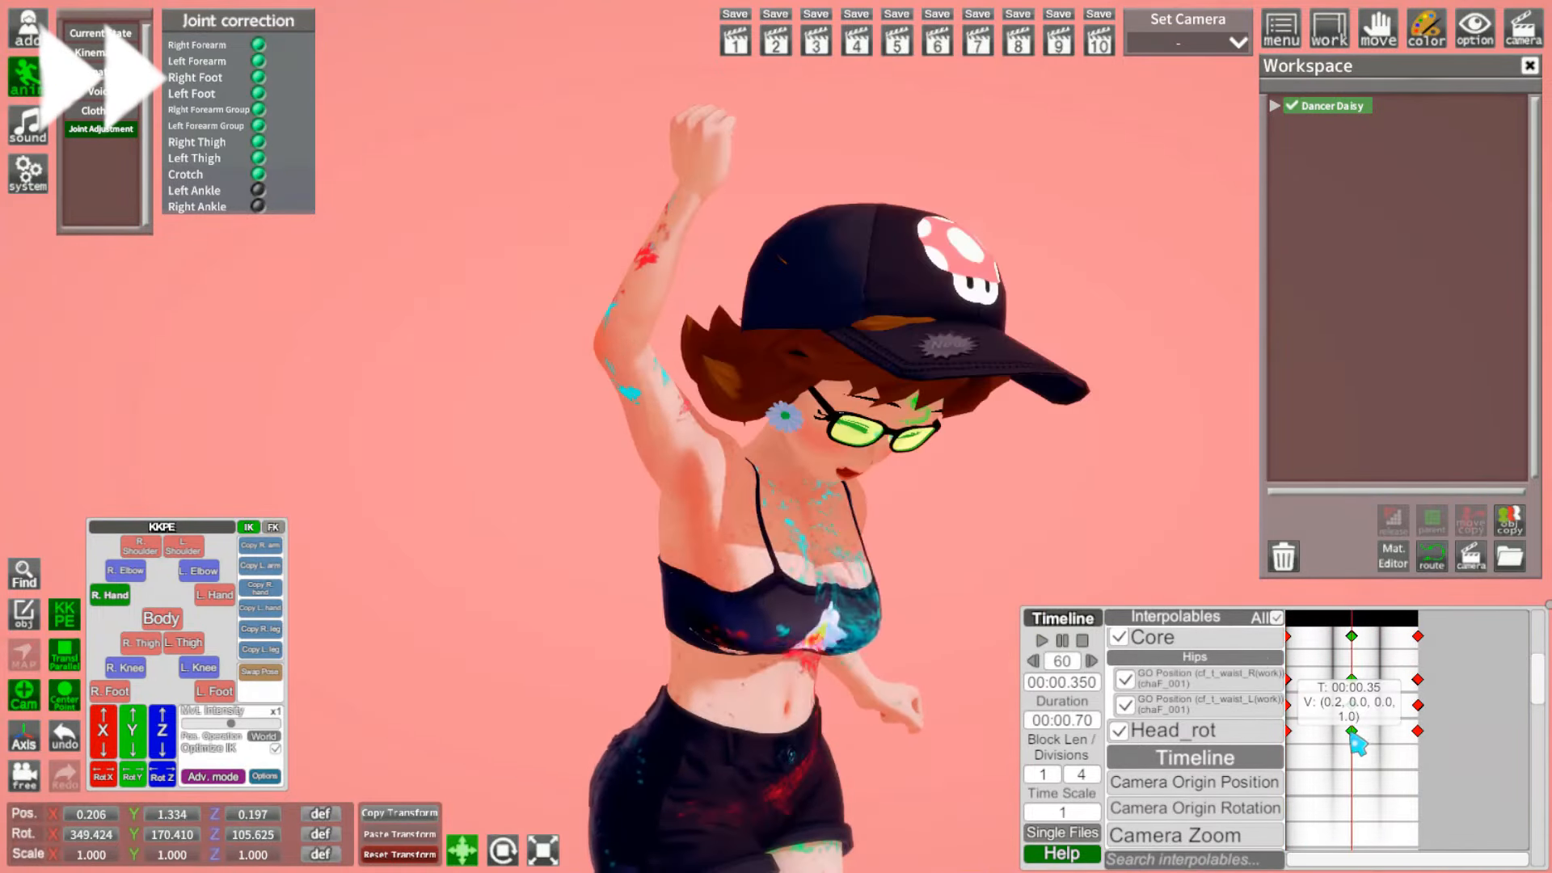
mouse_move(131, 728)
left_mouse_down()
mouse_move(136, 695)
mouse_move(114, 742)
left_mouse_up()
left_click_drag(348, 575, 394, 573)
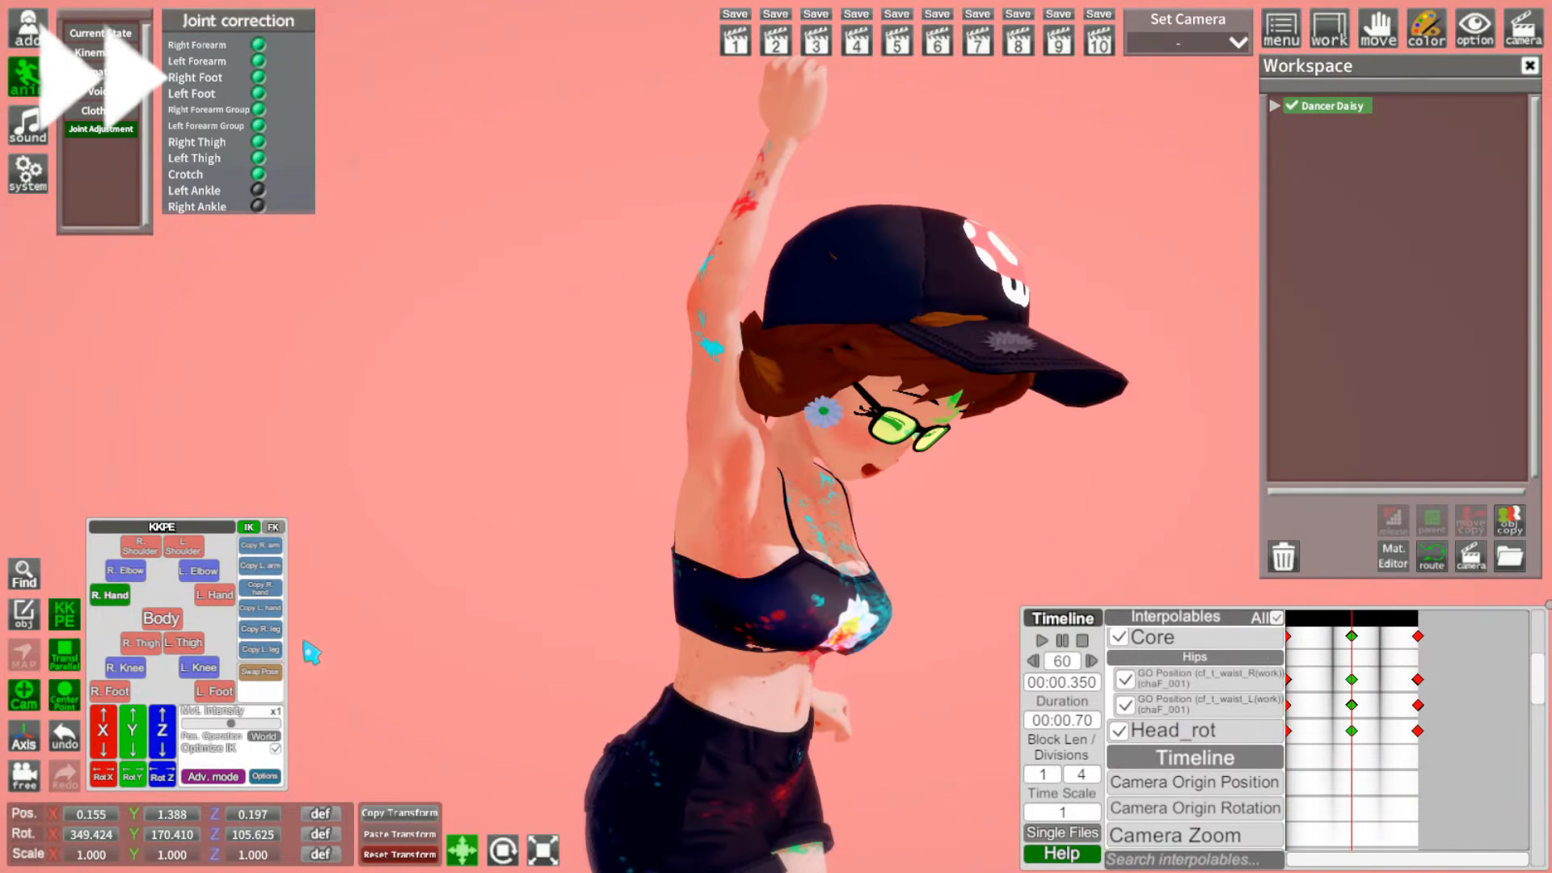
left_click_drag(162, 729, 179, 715)
left_click_drag(1335, 744, 1384, 5)
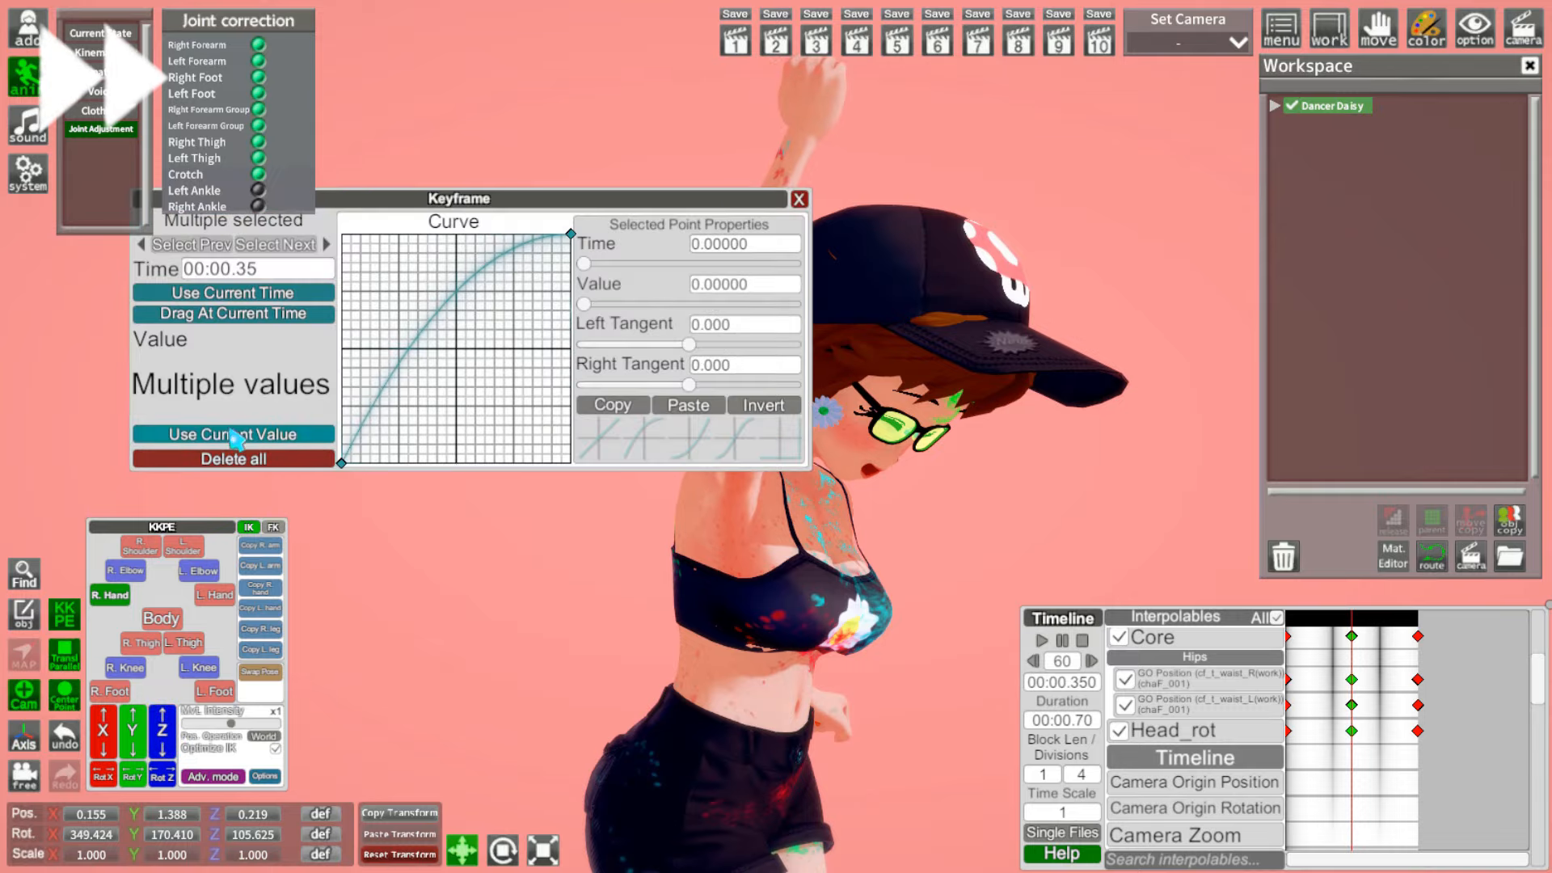
left_click(231, 431)
left_click(798, 200)
Step: At 00:00.35, move the right hand to about X 0.169, Y 1.318 and Z 0.208, update the keyframes there and play the loop
left_click(1043, 641)
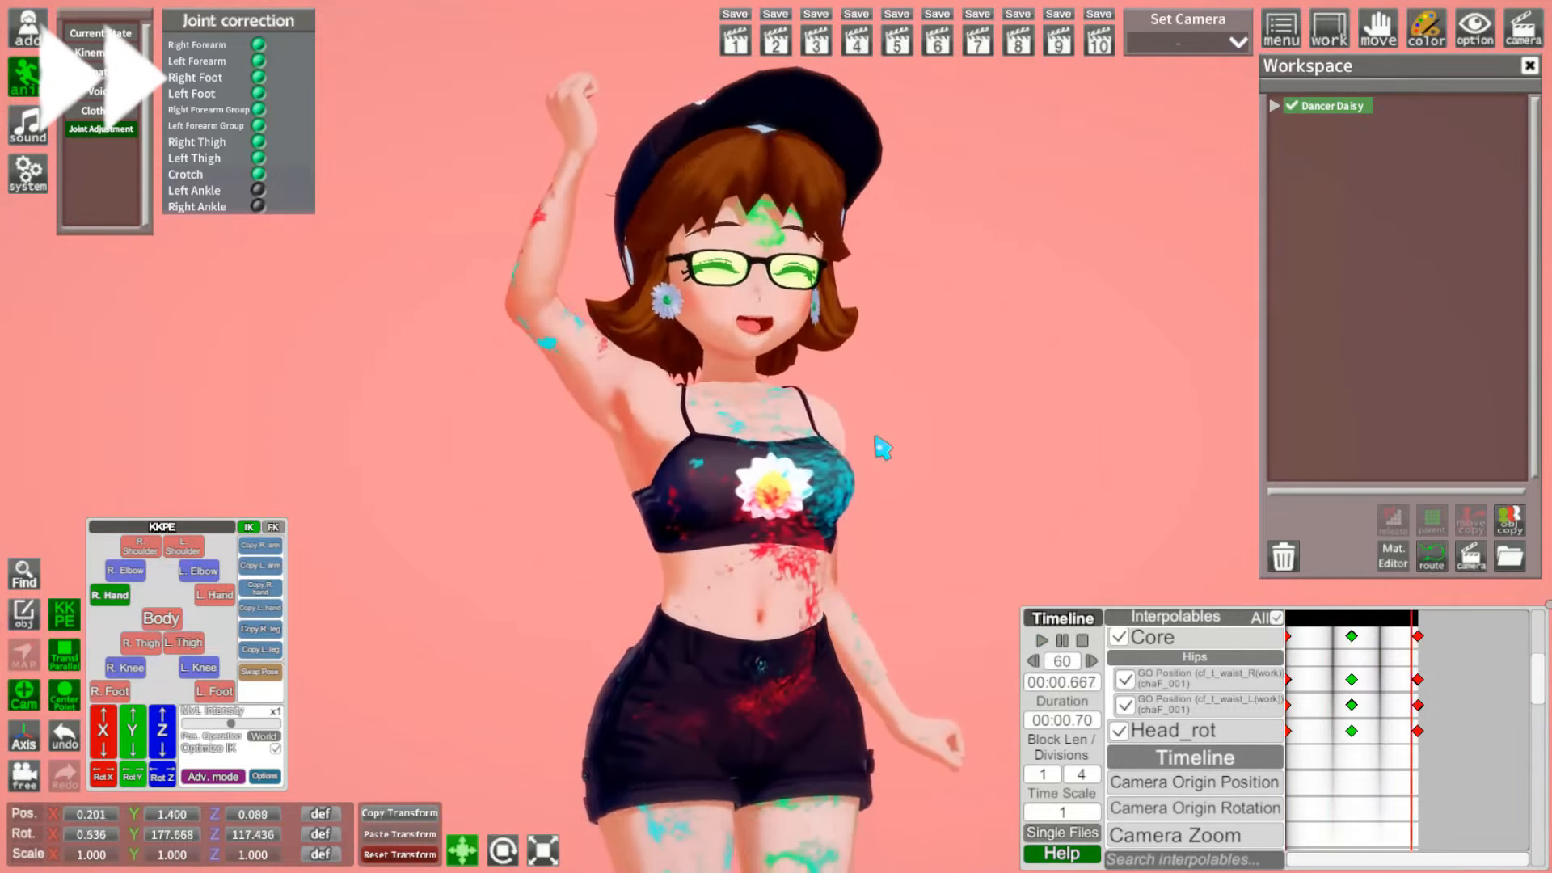
left_click(1352, 619)
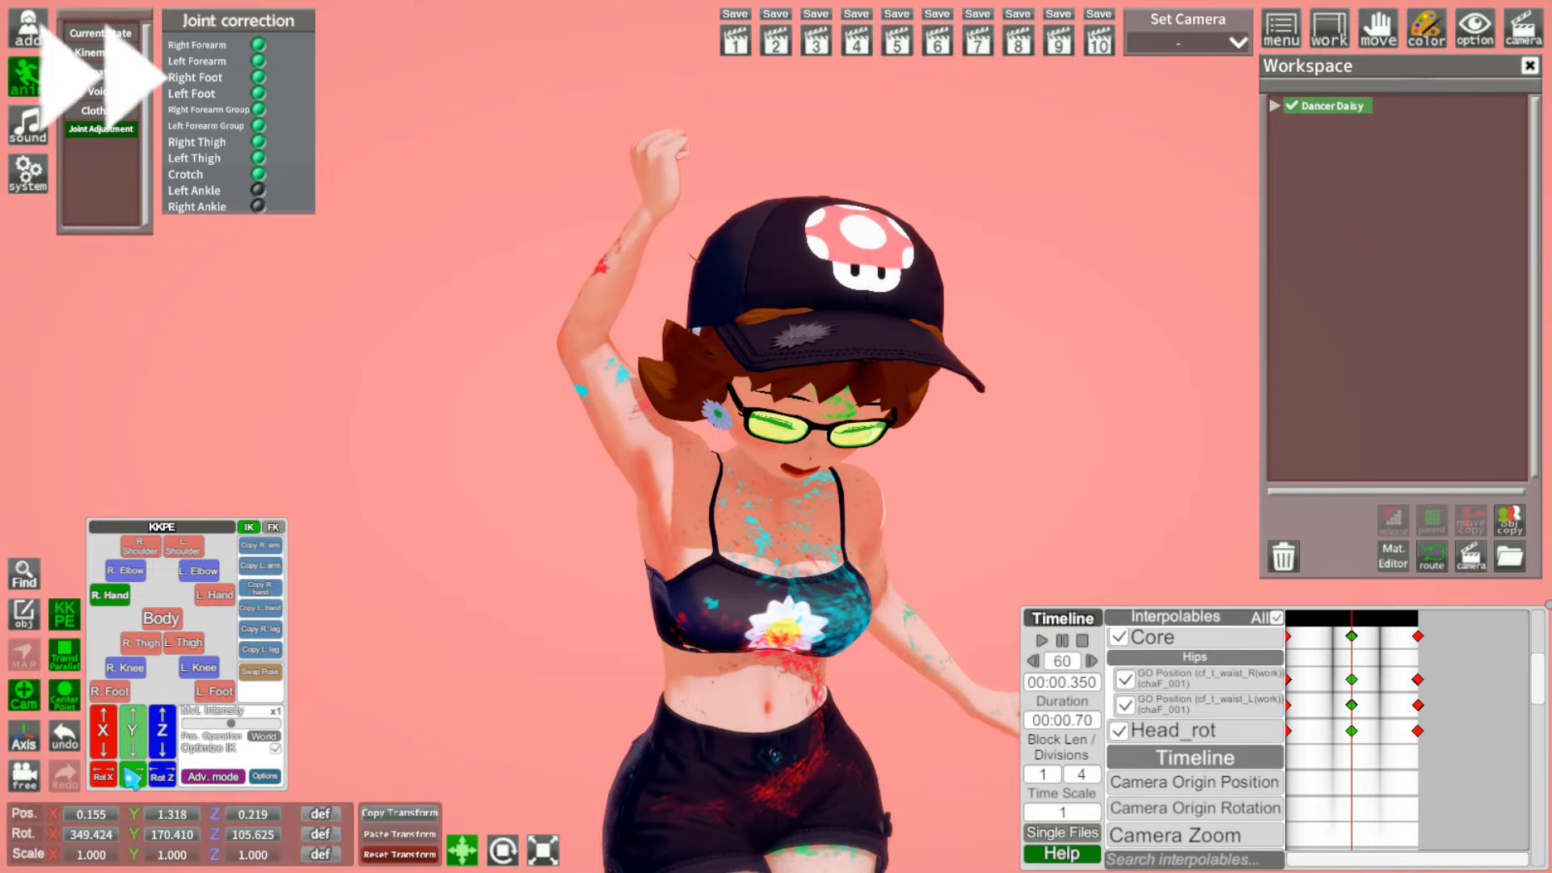
left_click_drag(162, 730, 116, 724)
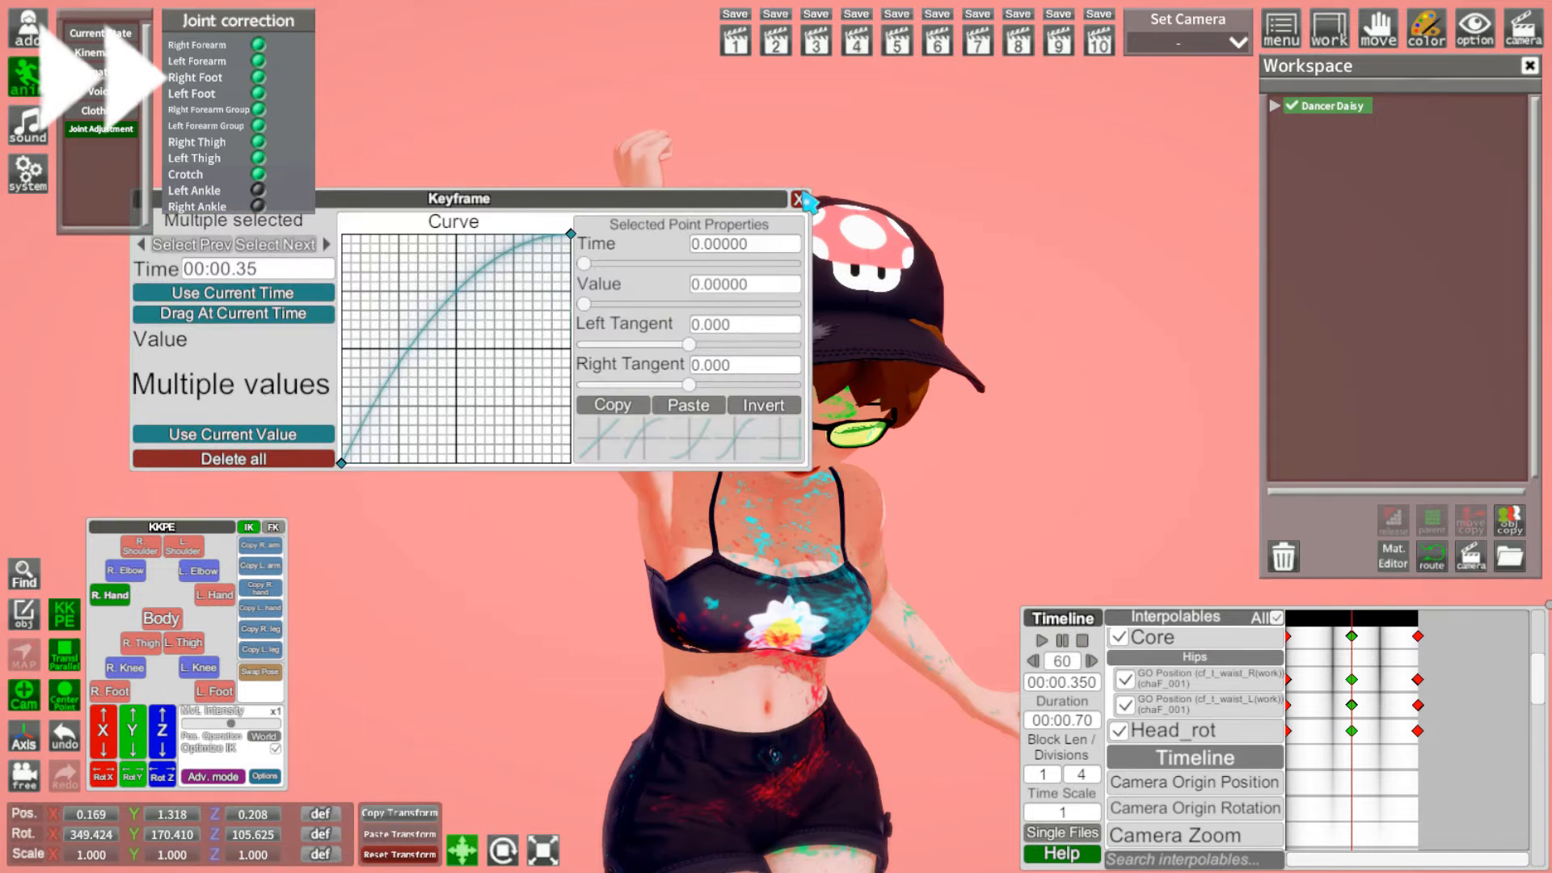
key("space")
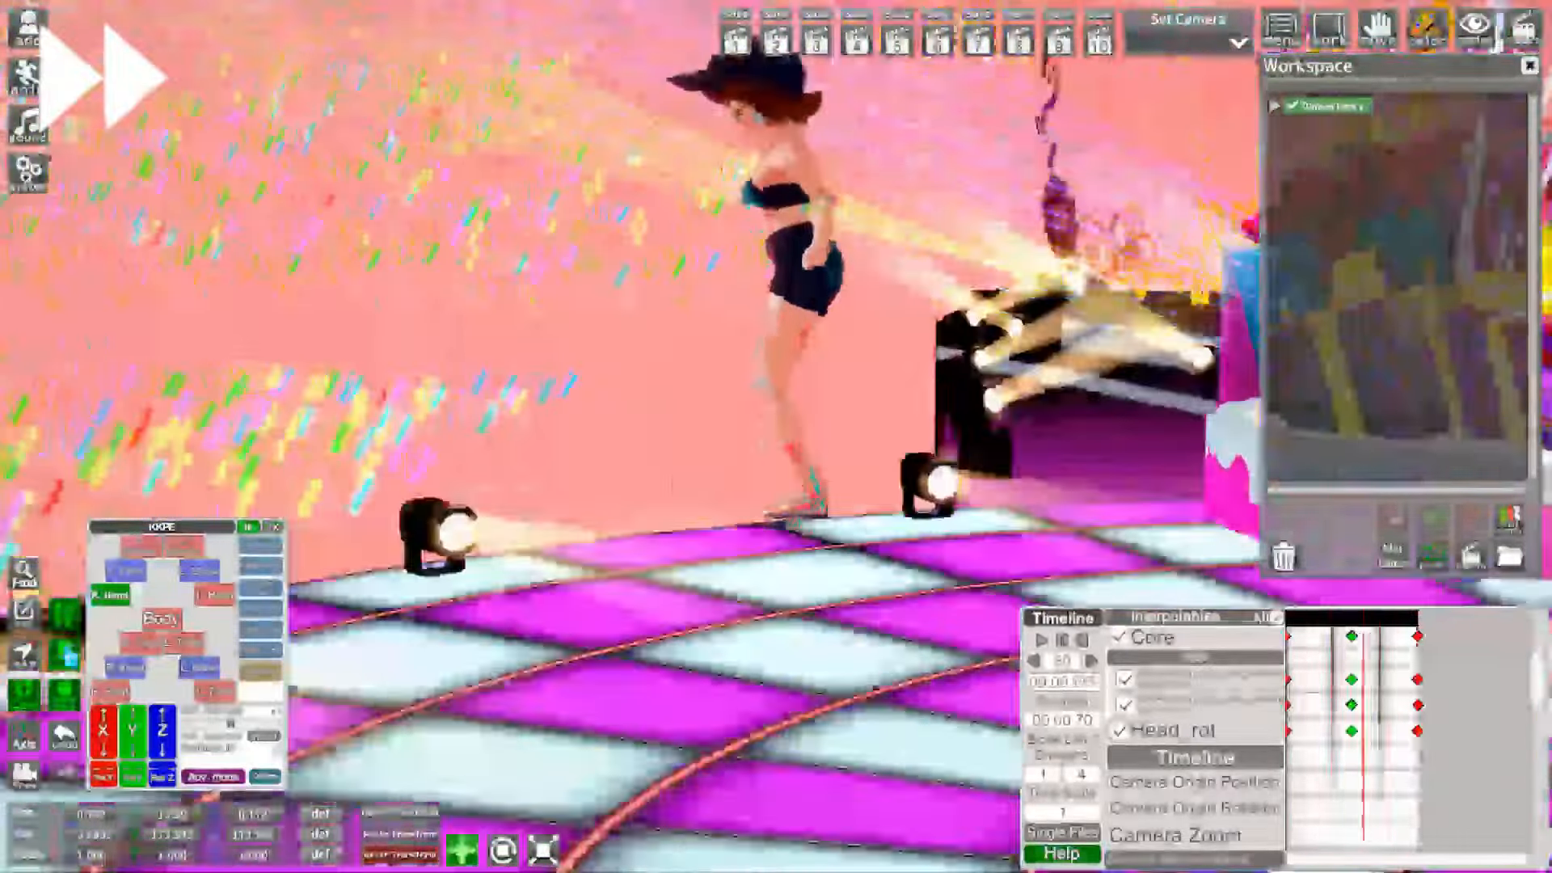
Step: Try to move and rotate the party stage map around the dancing character with the Map Controller
left_click(26, 656)
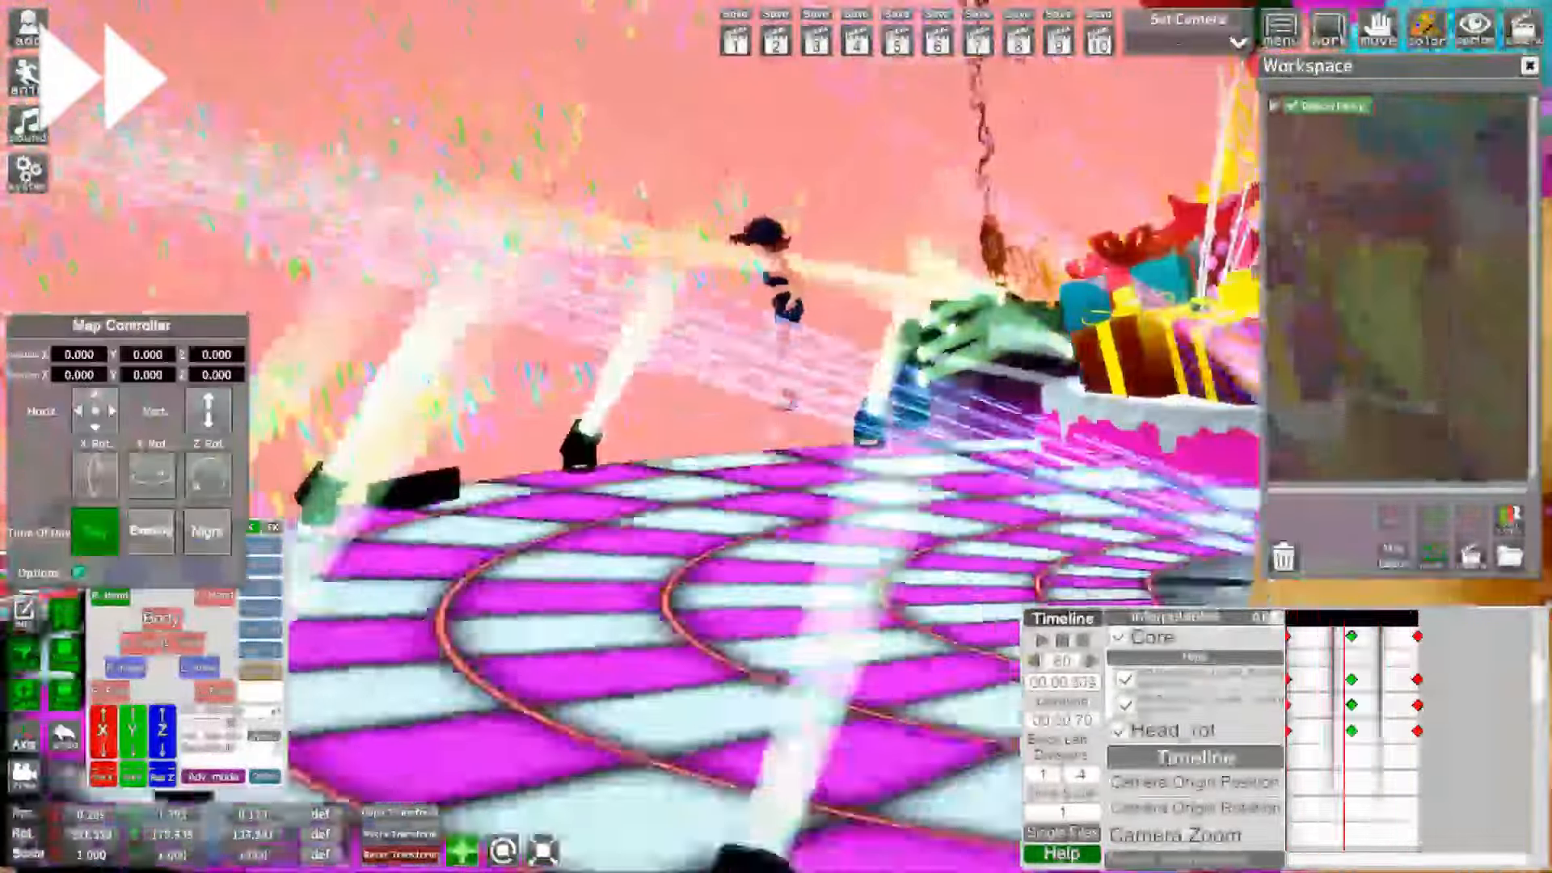
left_click_drag(146, 477, 144, 479)
left_click_drag(96, 411, 96, 410)
left_click_drag(209, 411, 209, 411)
left_click_drag(614, 453, 744, 420)
left_click_drag(95, 411, 96, 404)
left_click_drag(208, 411, 209, 405)
left_click_drag(744, 420, 728, 388)
right_click_drag(728, 388, 773, 433)
left_click_drag(773, 433, 776, 453)
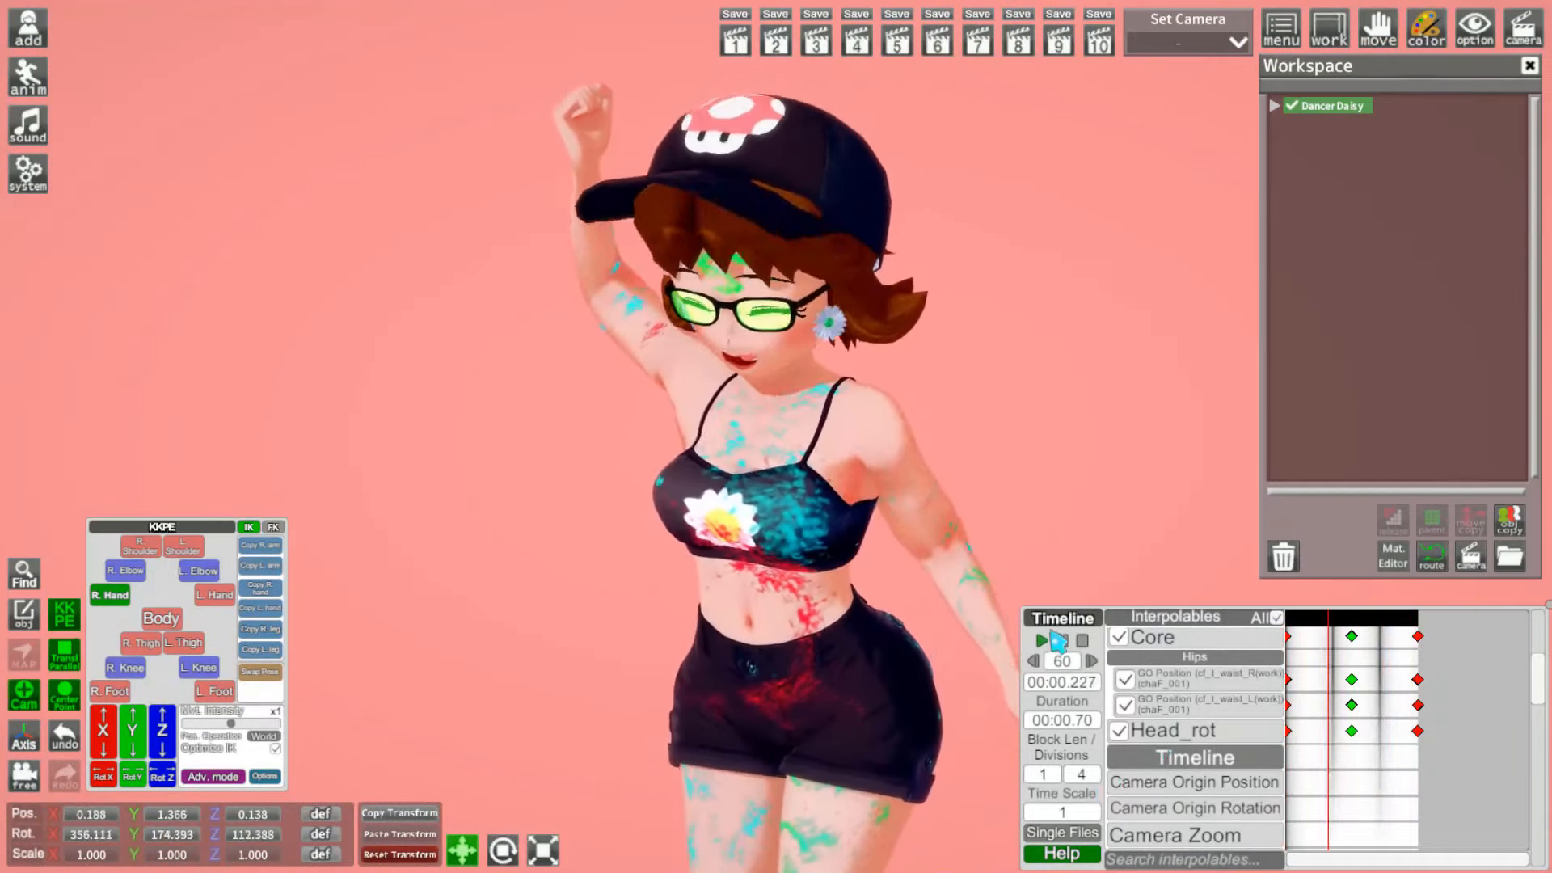
Step: Stop the playback, replace Dancer Daisy with the Succubus Daisy character and deselect her
left_click(1082, 641)
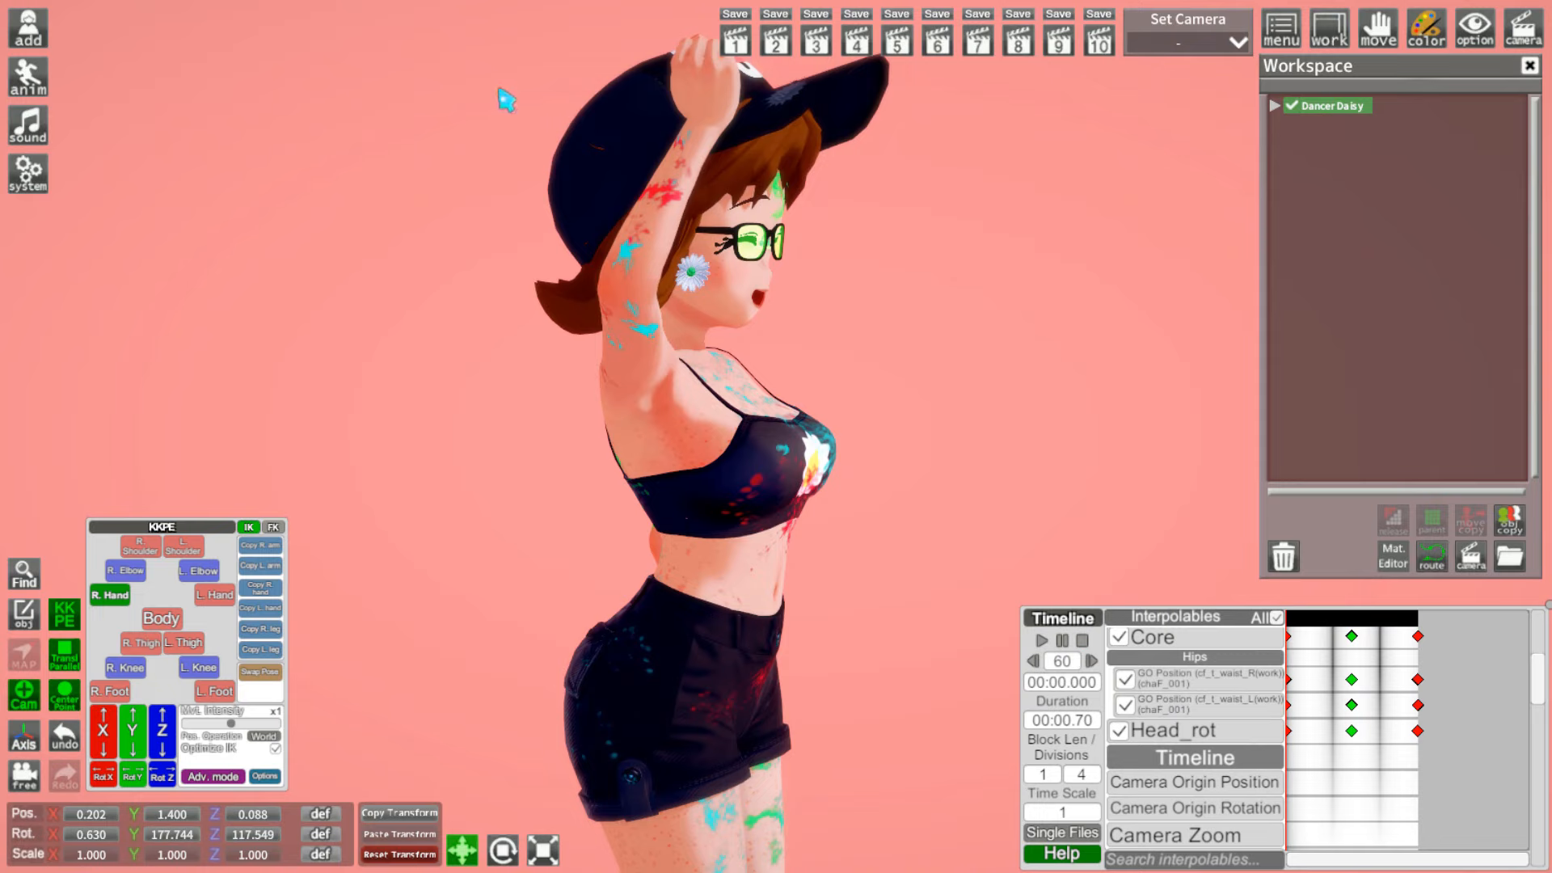
left_click(34, 34)
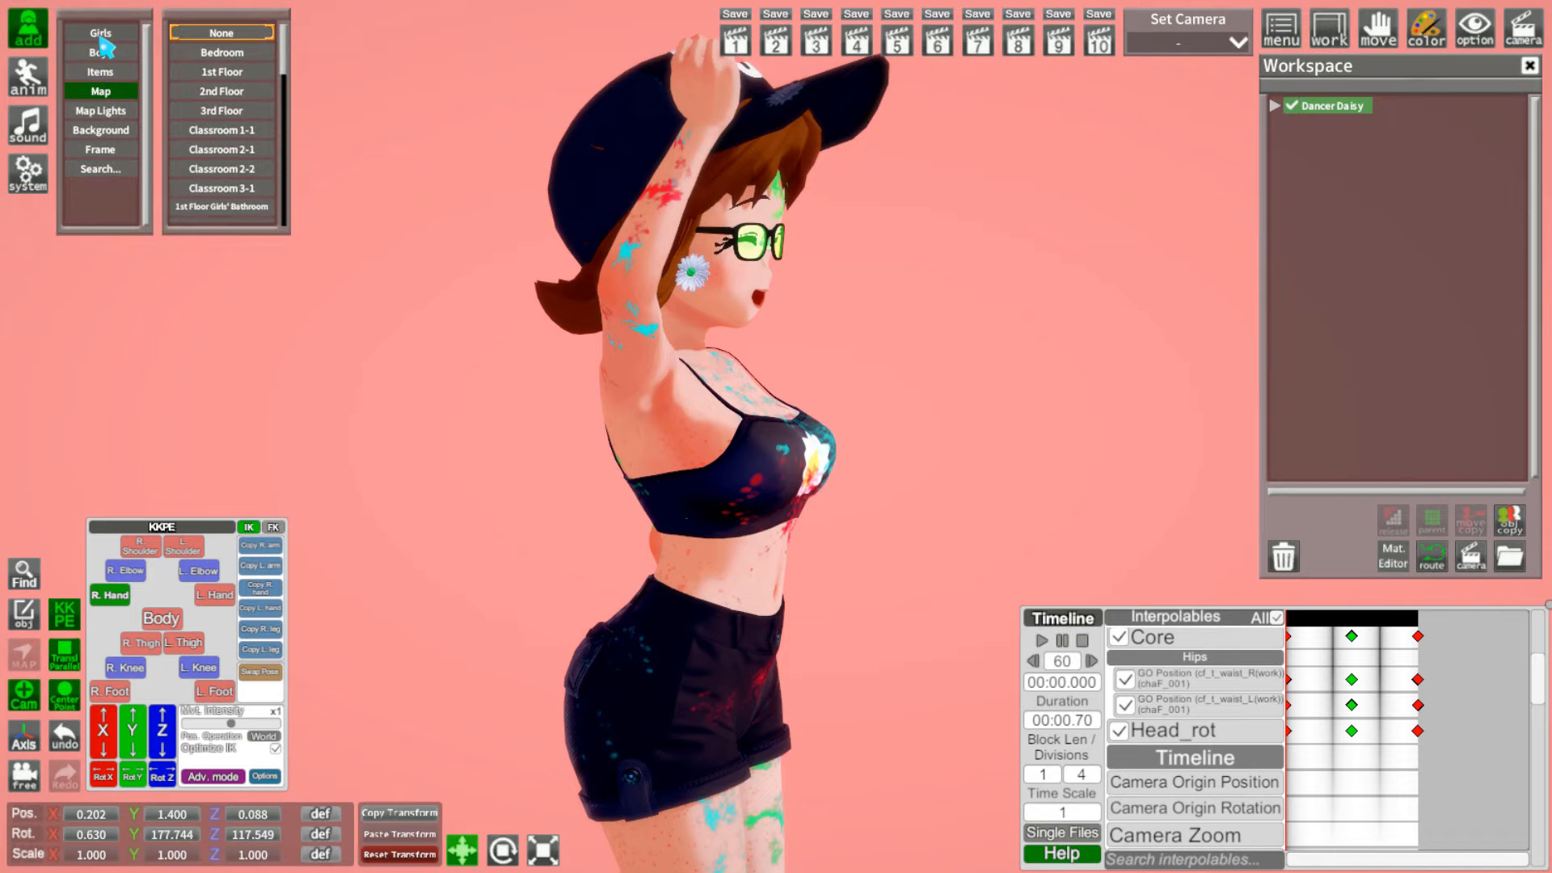
left_click(100, 38)
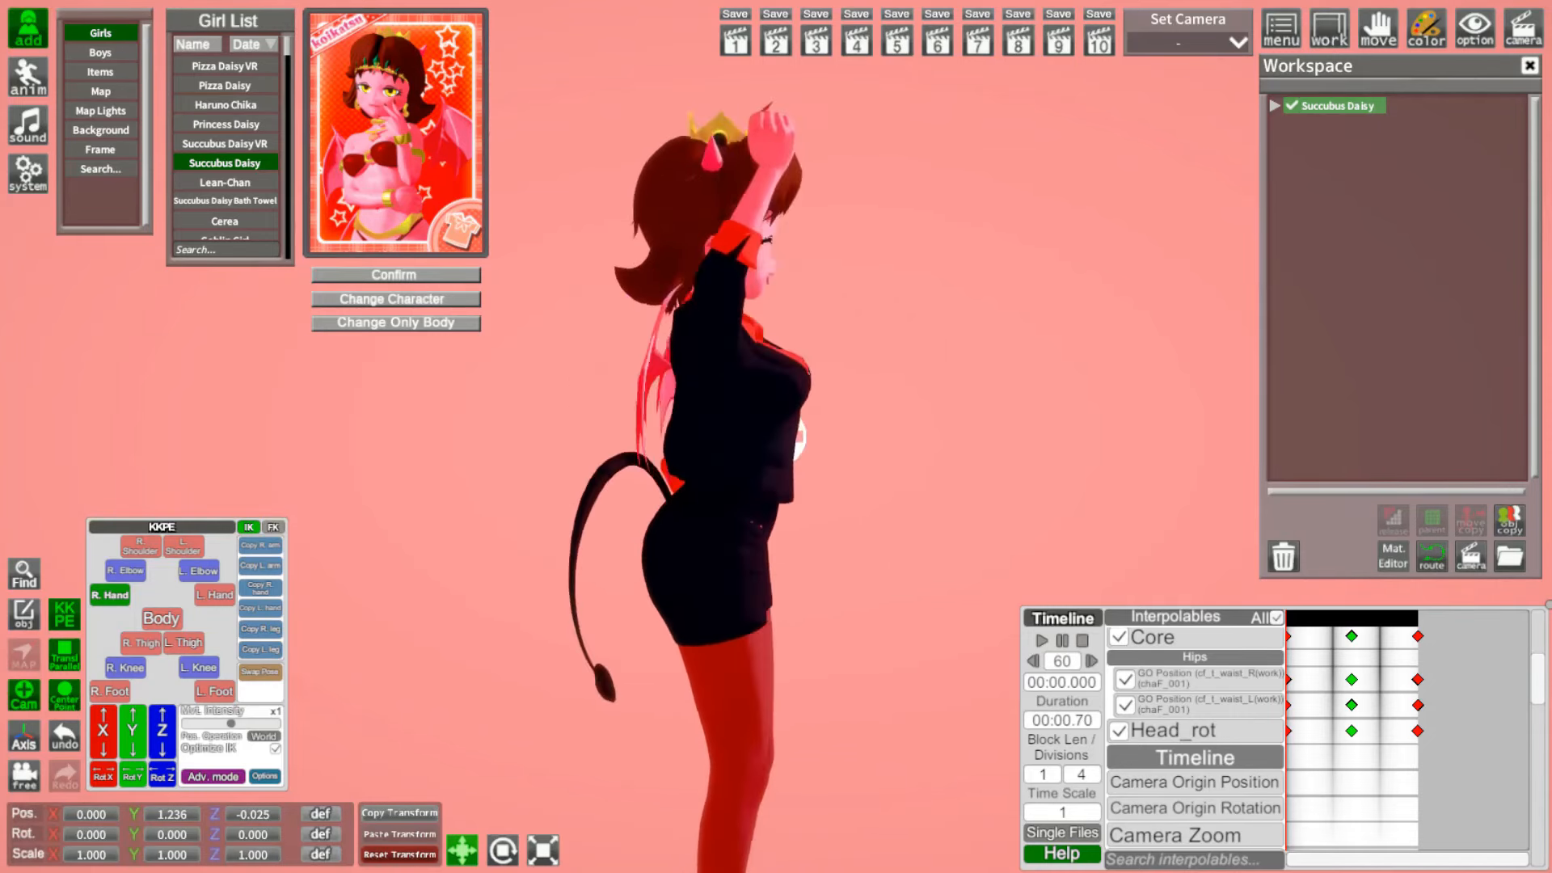
left_click_drag(1291, 619, 1206, 613)
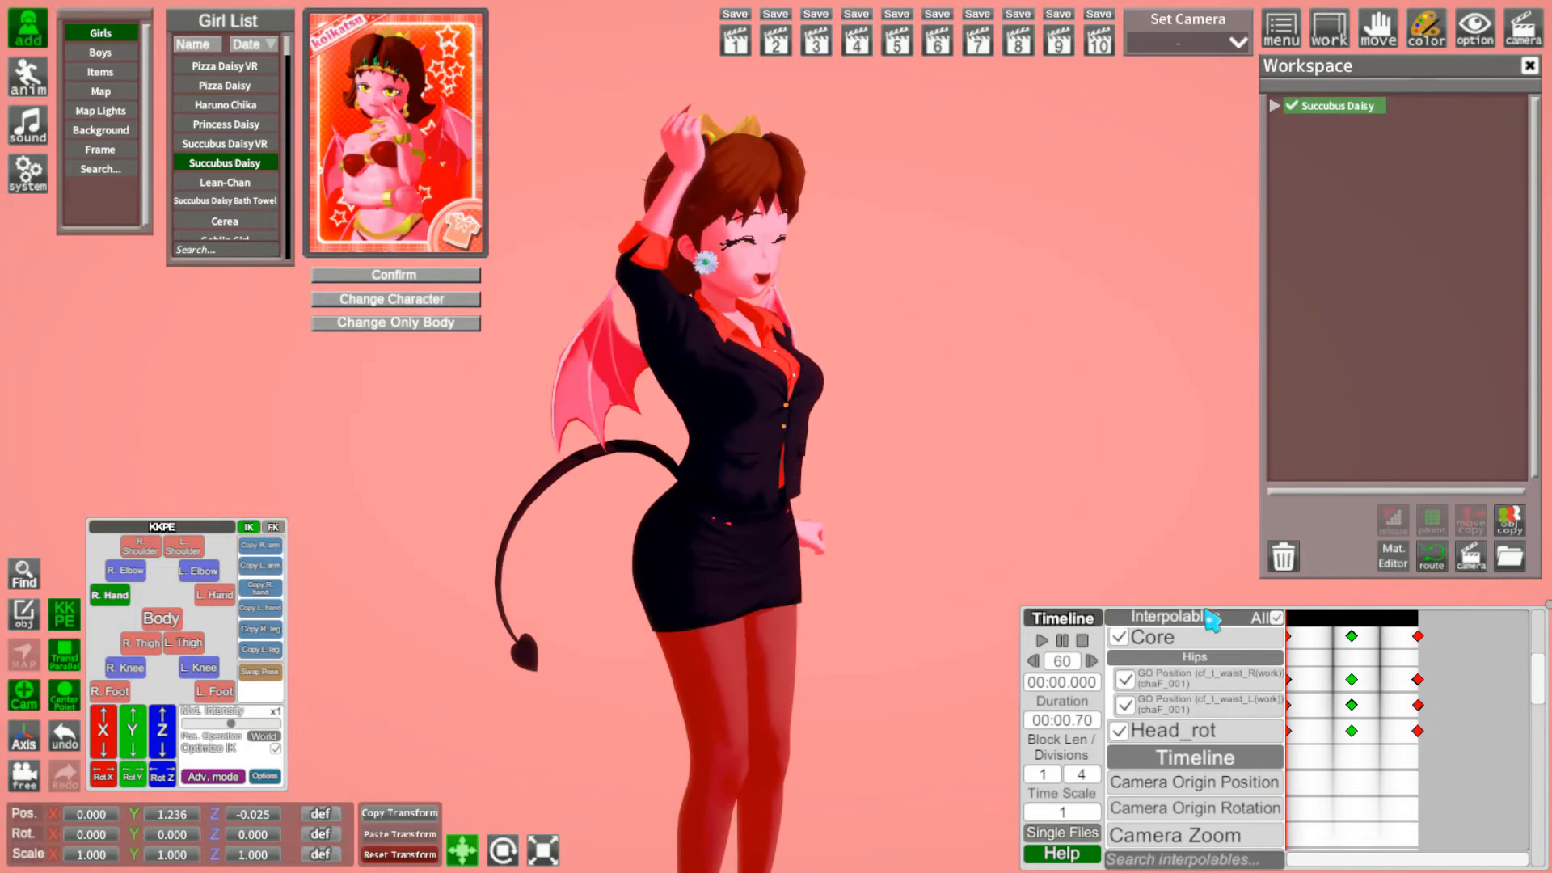
right_click_drag(1025, 373, 882, 362)
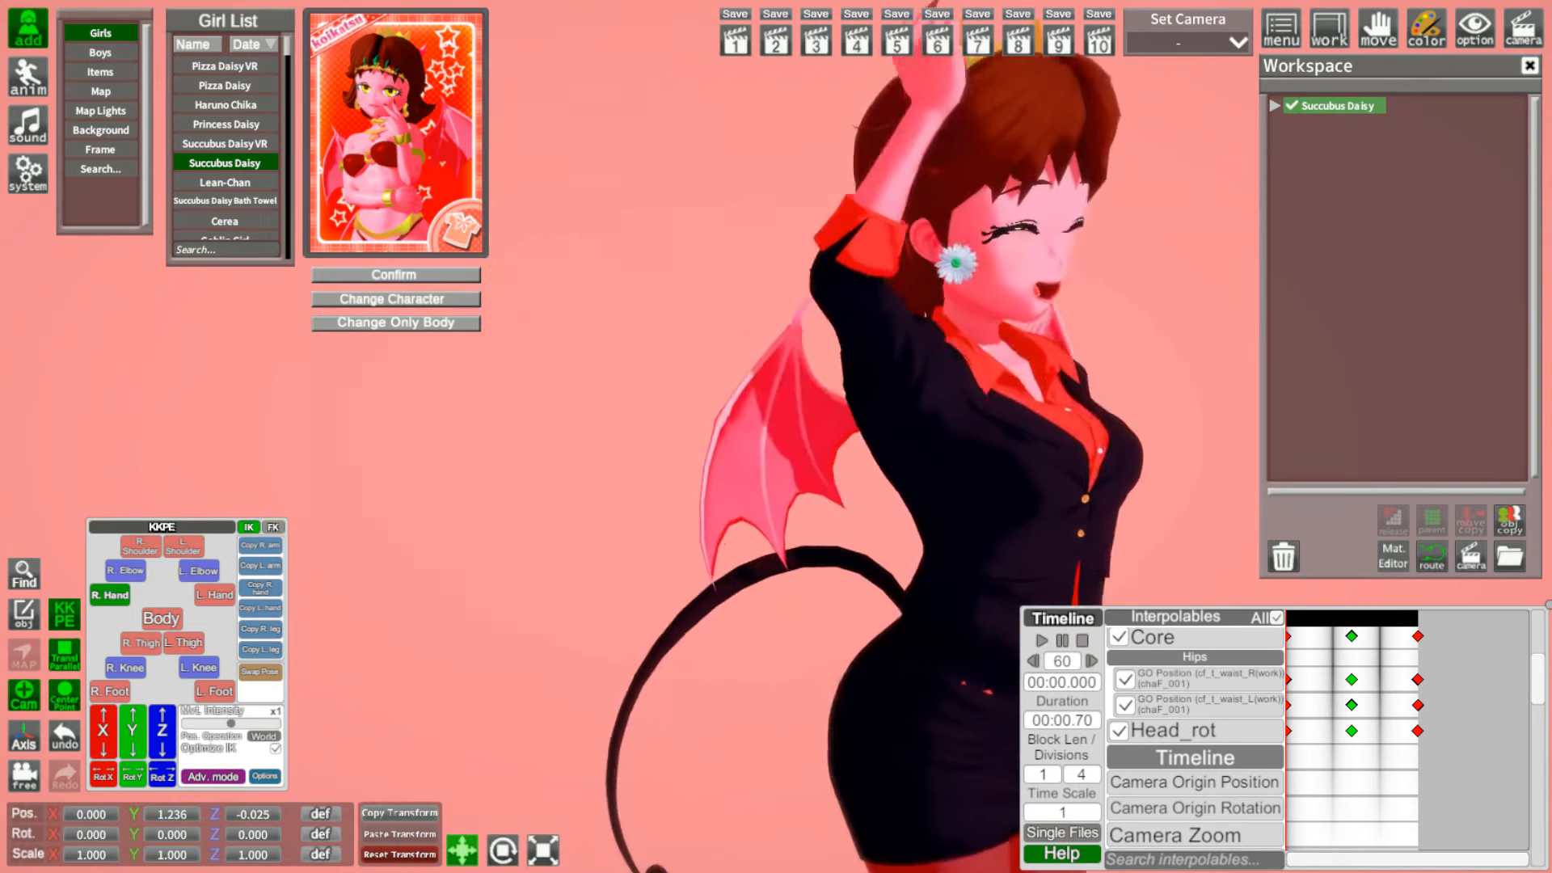
right_click_drag(699, 403, 700, 404)
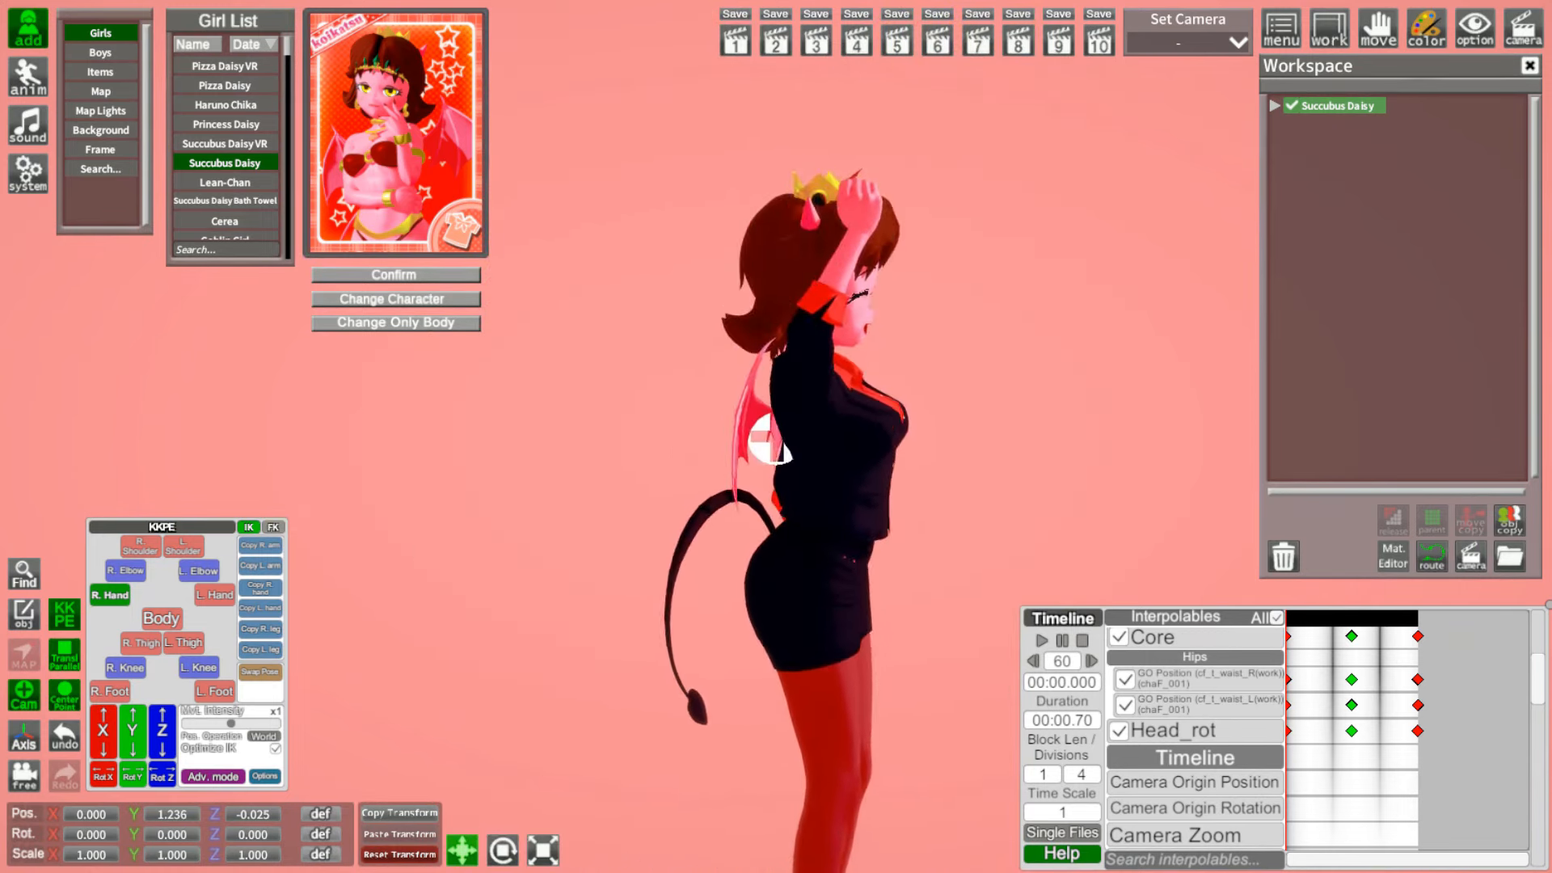
left_click(1272, 185)
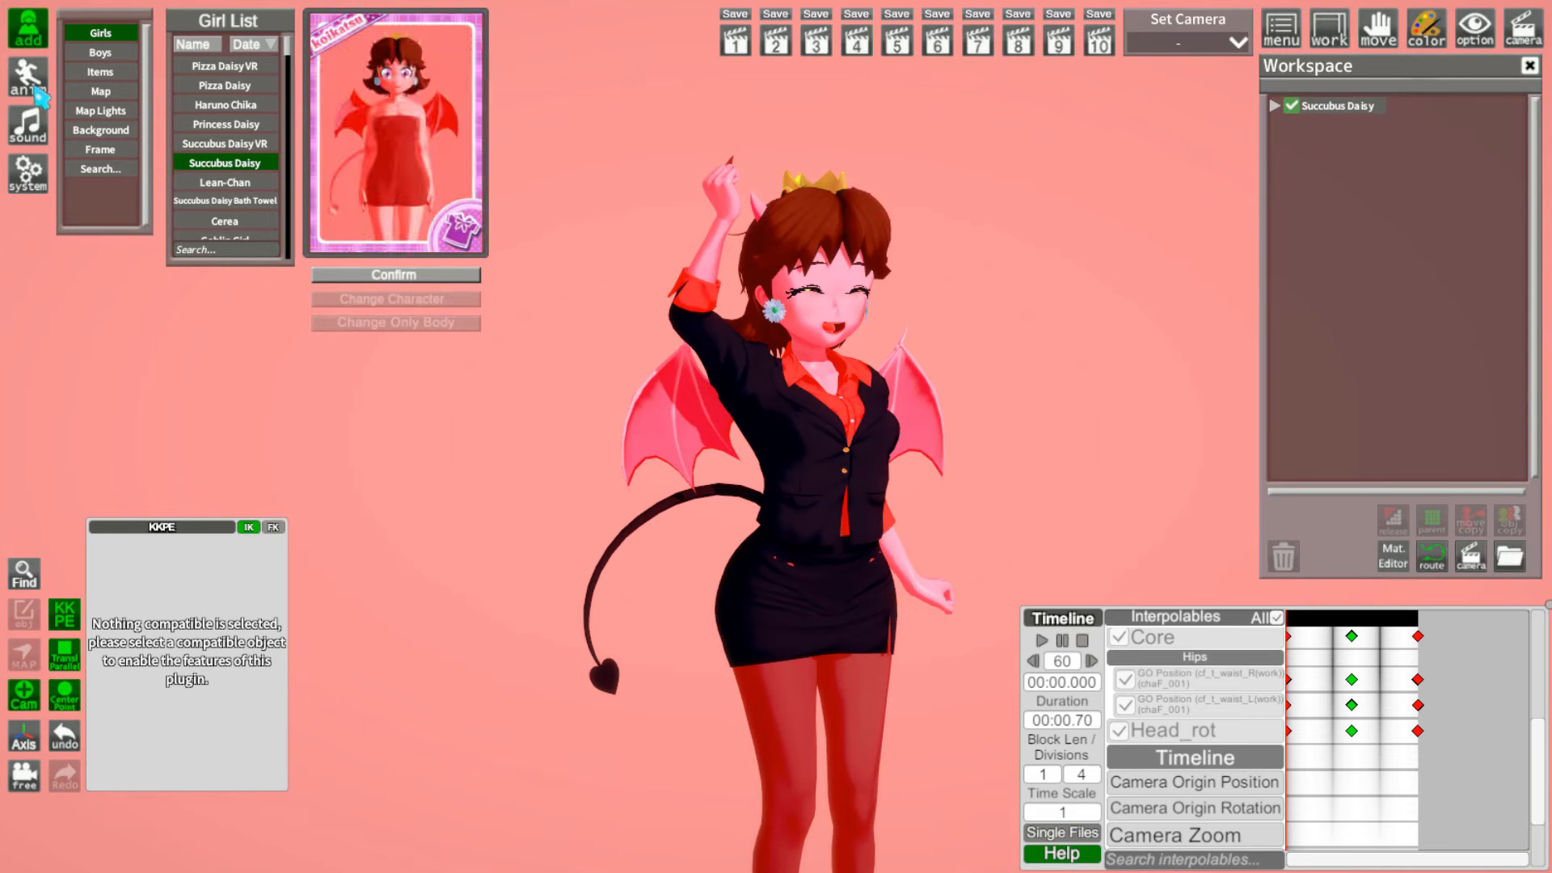
Step: Add a sphere item to the scene and move it behind the character to about Y 2.428 and Z -0.478
key("ctrl+space")
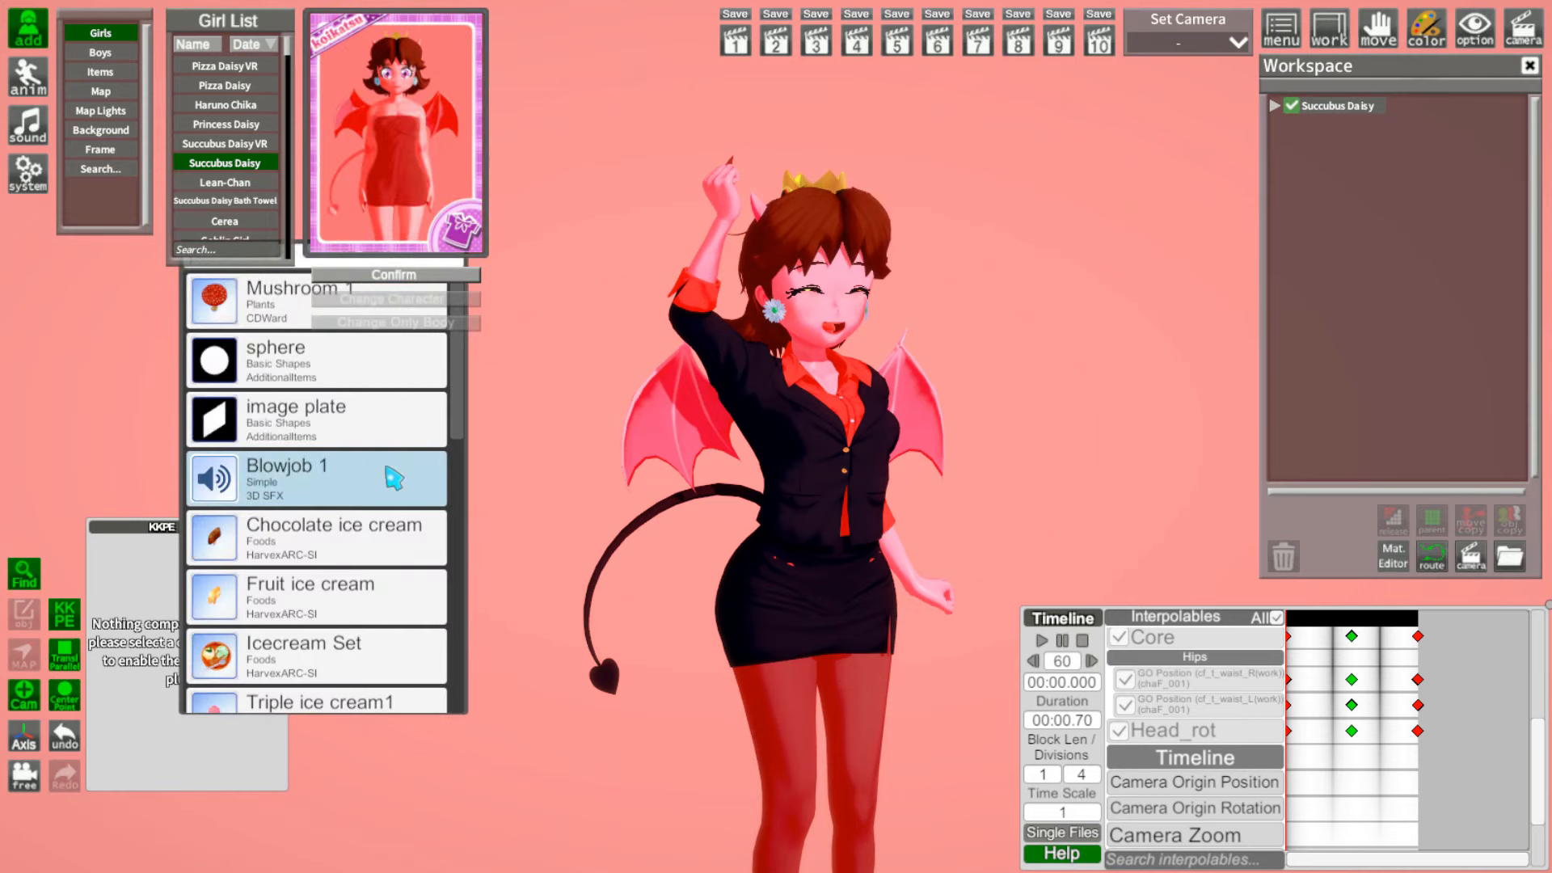
left_click(256, 373)
left_click(1325, 126)
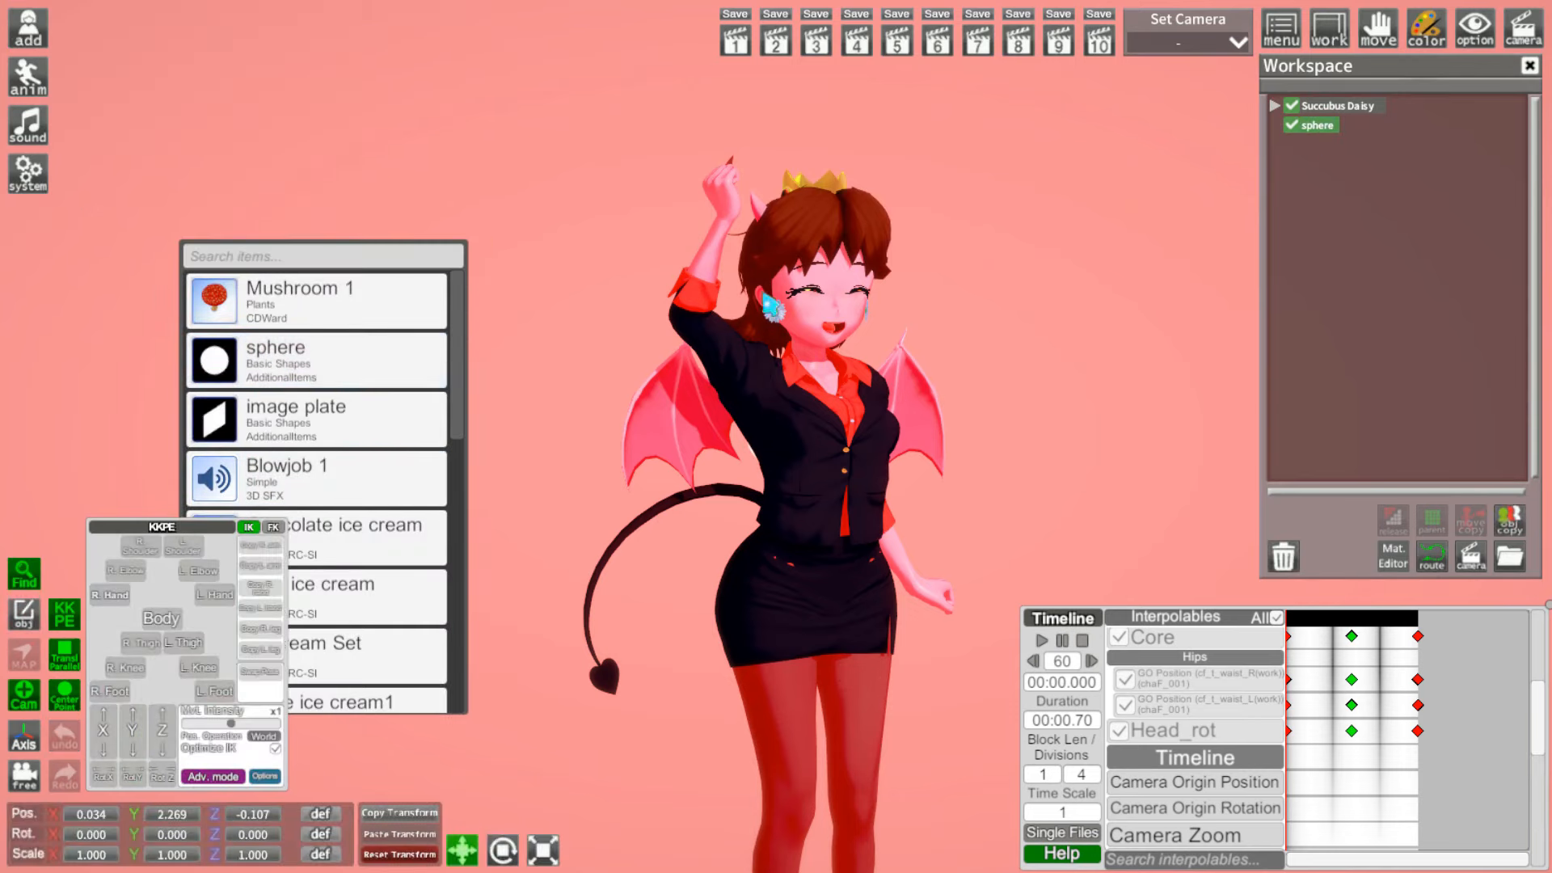
left_click_drag(571, 277, 858, 279)
key("j")
left_click_drag(805, 403, 605, 323)
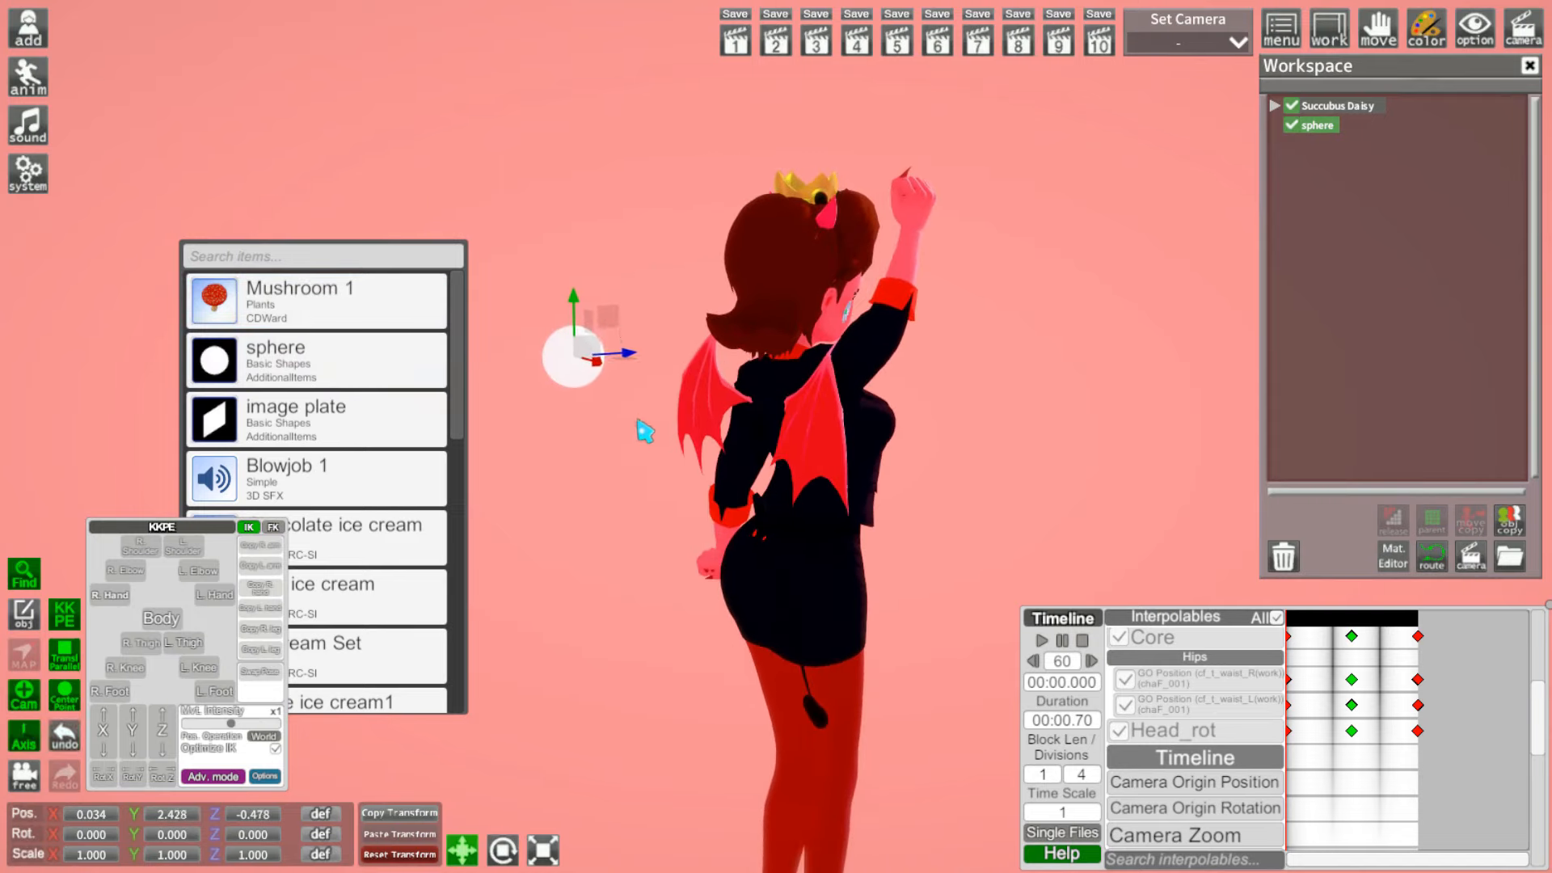
Step: Open Nodes Constraints and set item_sphere as the parent node
left_click_drag(648, 425, 703, 425)
middle_click_drag(649, 425, 602, 416)
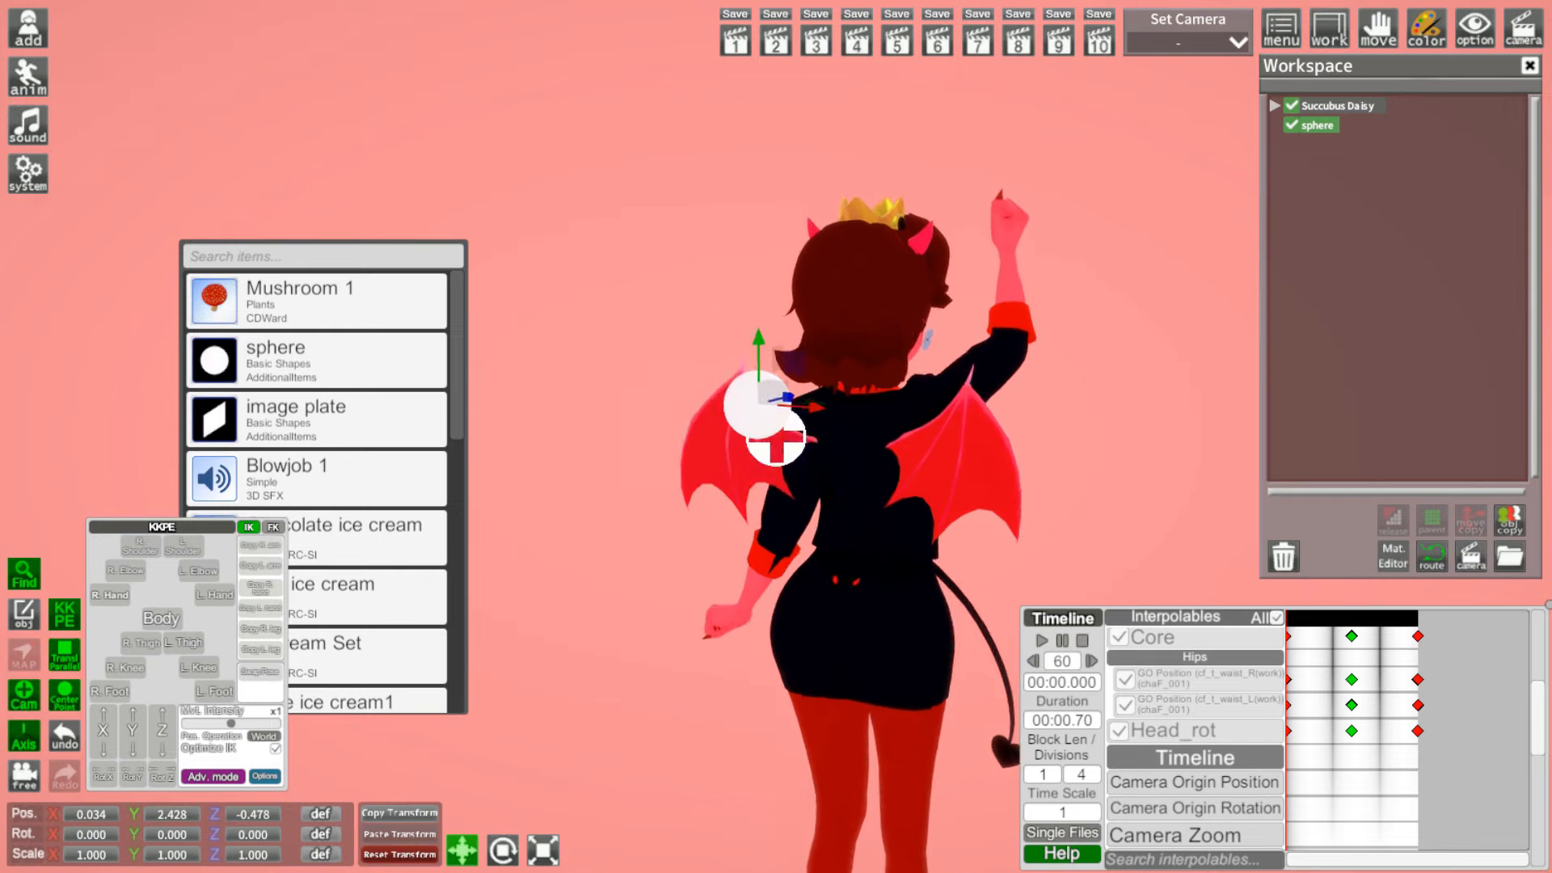
mouse_move(603, 428)
right_mouse_down()
mouse_move(526, 448)
mouse_move(521, 437)
right_mouse_up()
mouse_move(600, 430)
left_mouse_down()
mouse_move(533, 429)
mouse_move(602, 425)
left_mouse_up()
right_click_drag(836, 387, 906, 386)
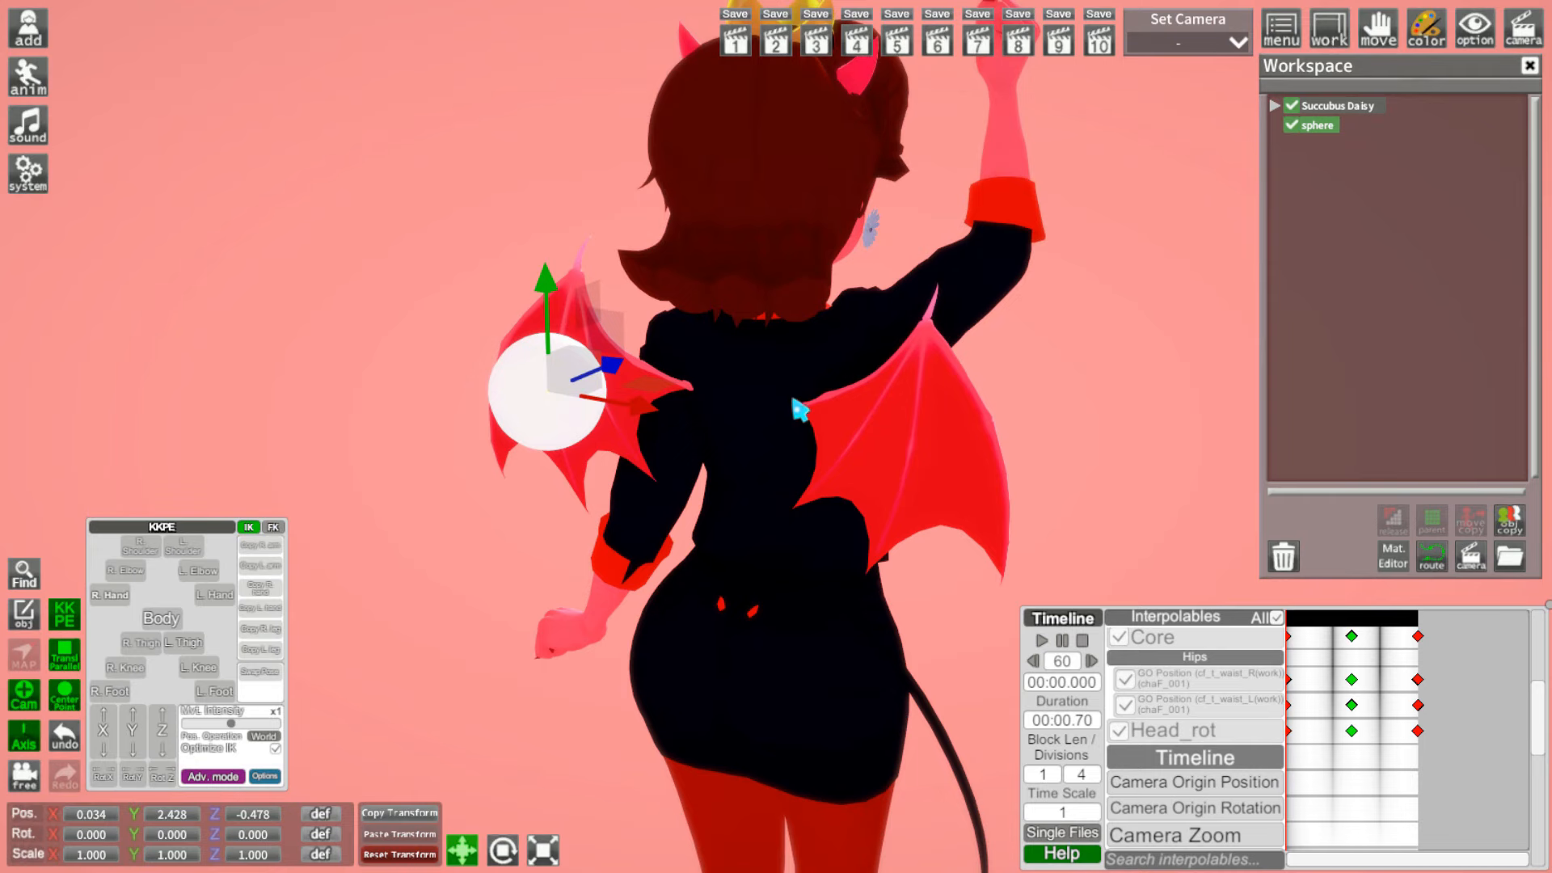
key("ctrl+i")
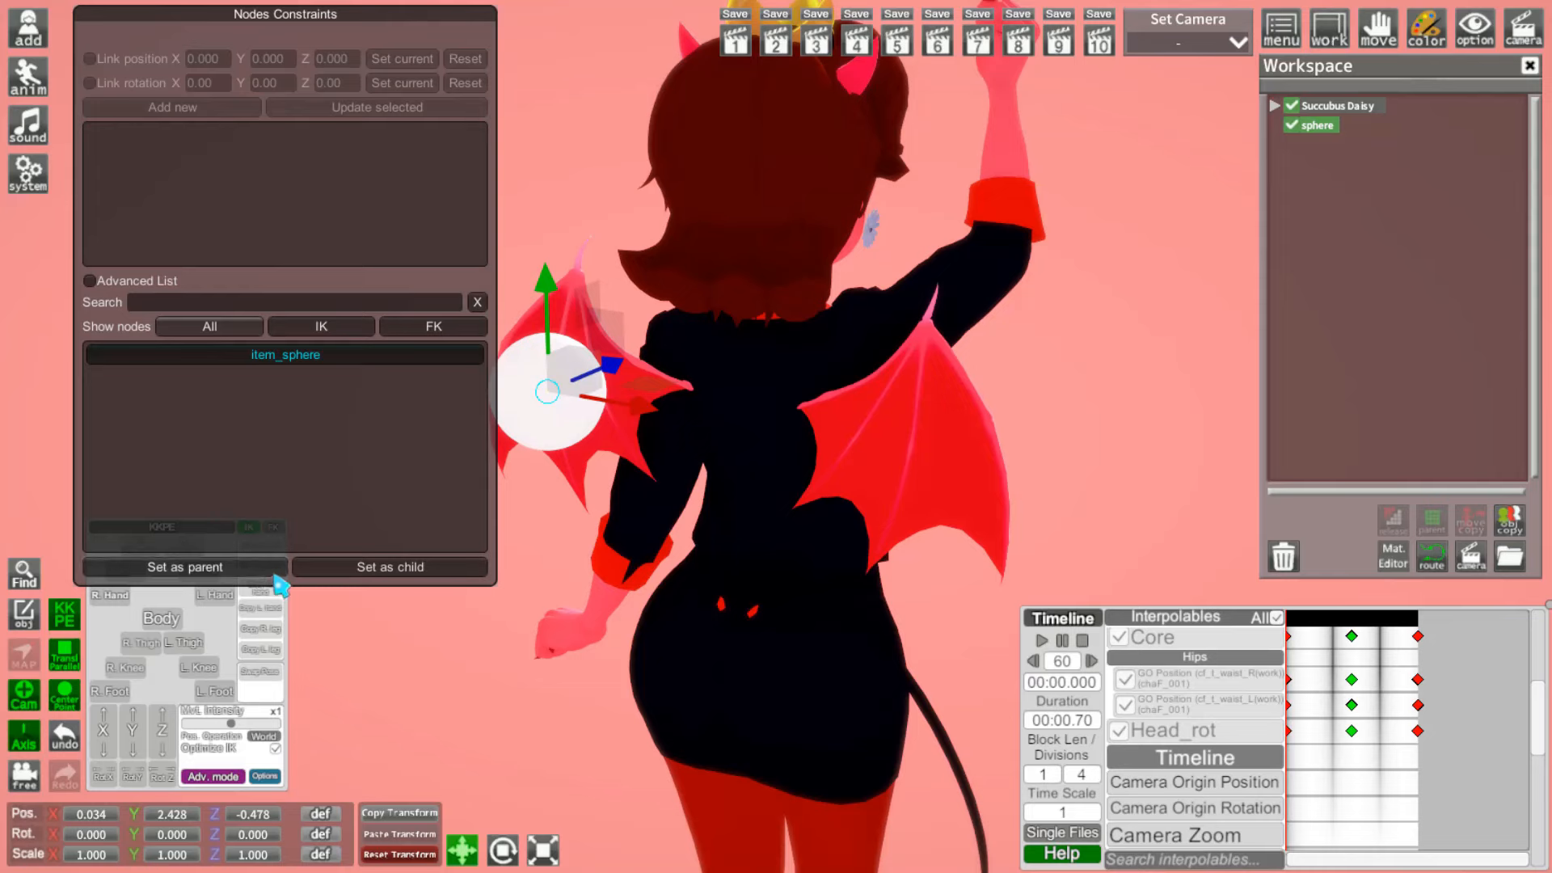
left_click(324, 361)
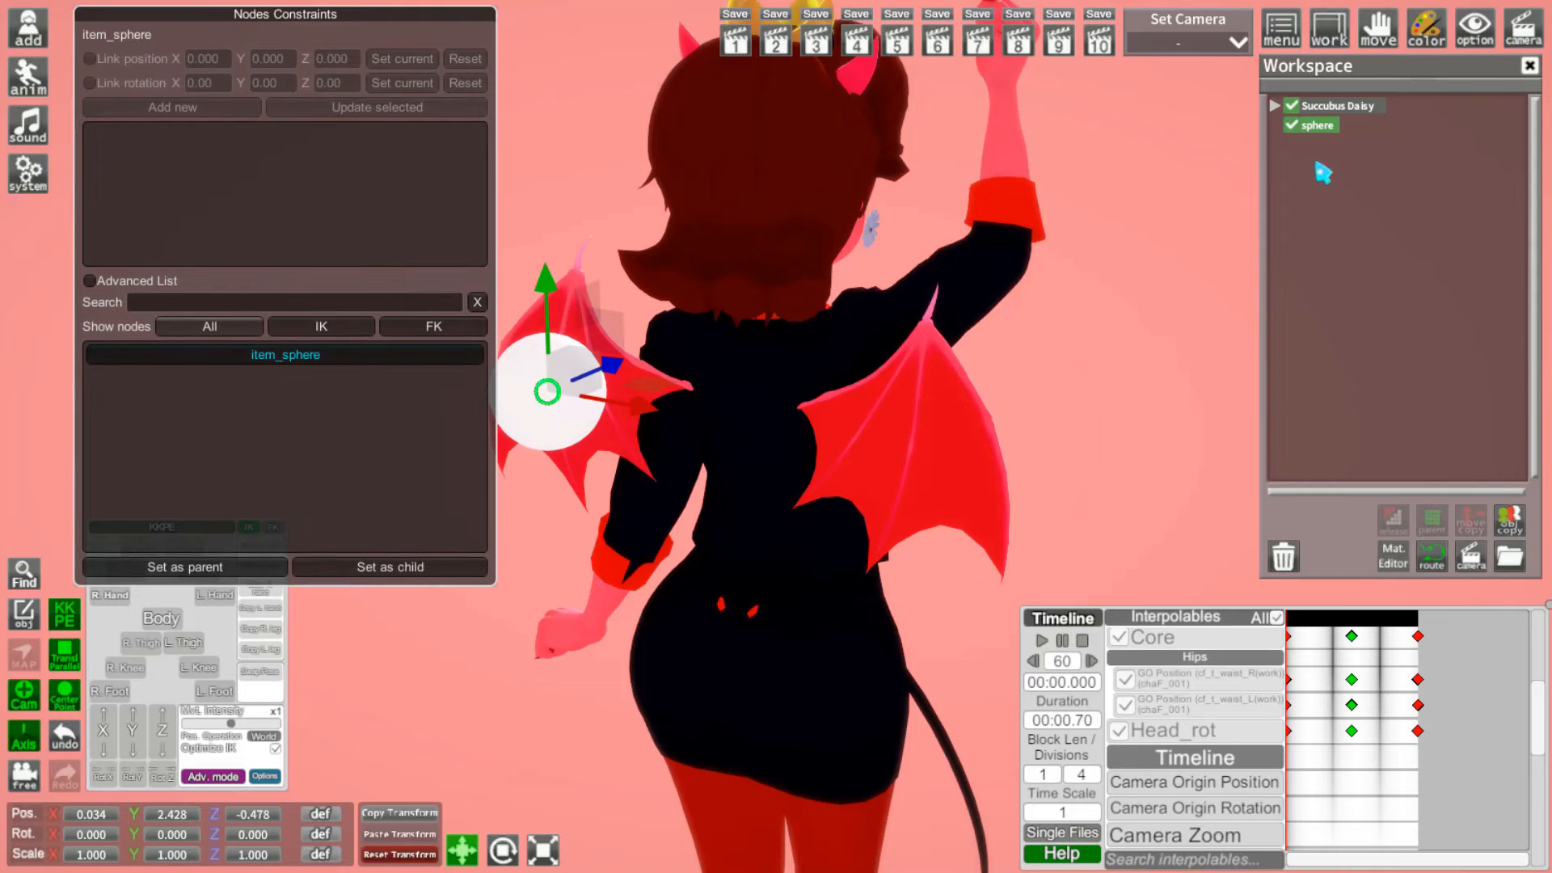
Step: Search Succubus Daisy's advanced node list for "back_" and set a_n_back_R as the child node
left_click(1330, 106)
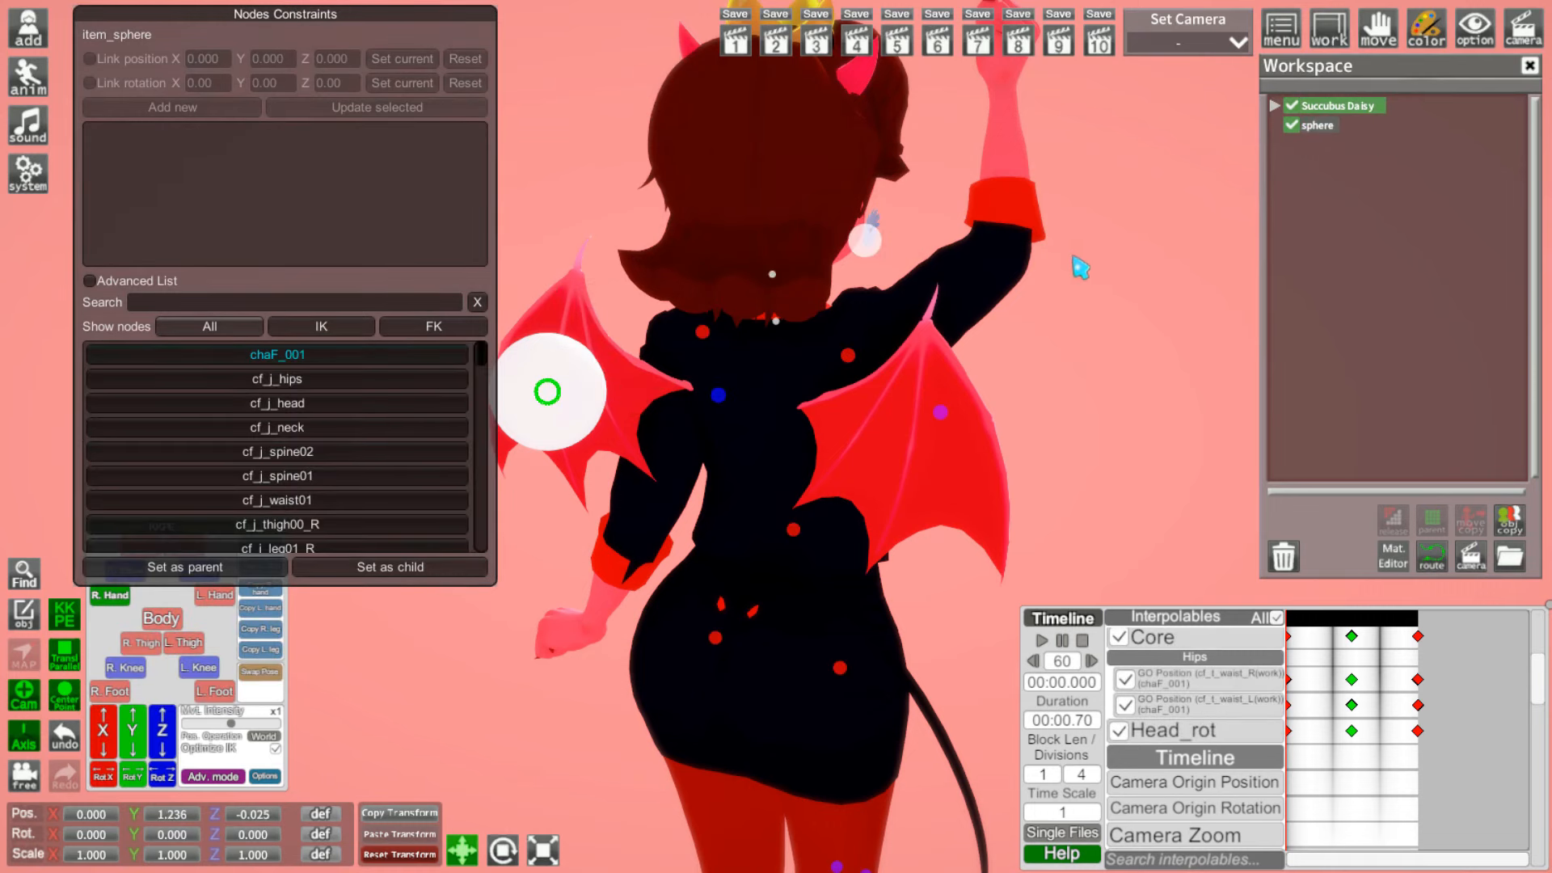
left_click_drag(1136, 459, 1102, 450)
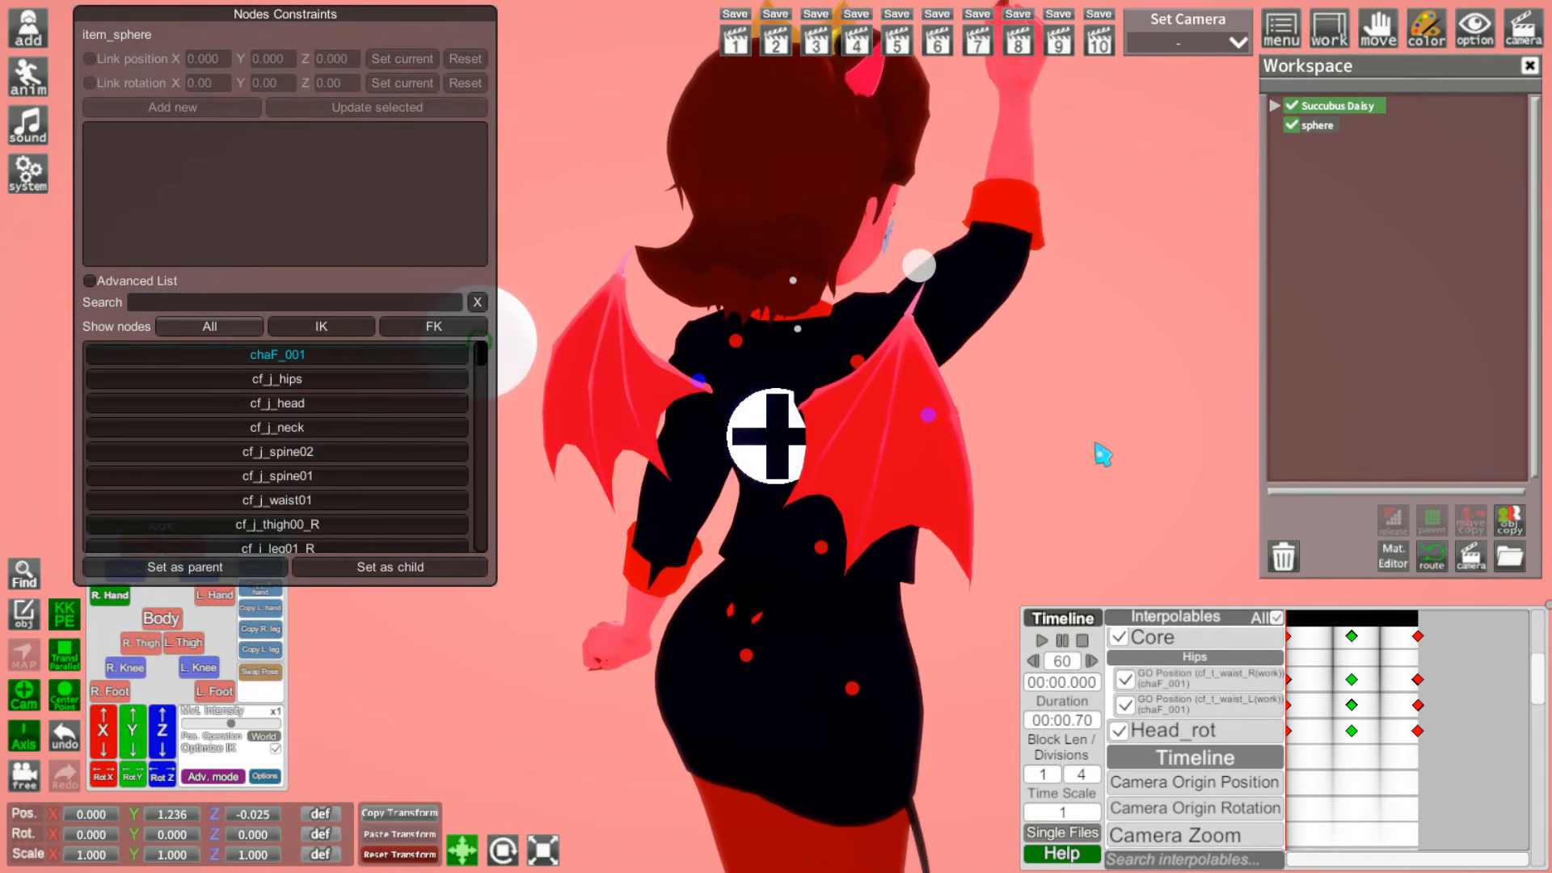
left_click(95, 282)
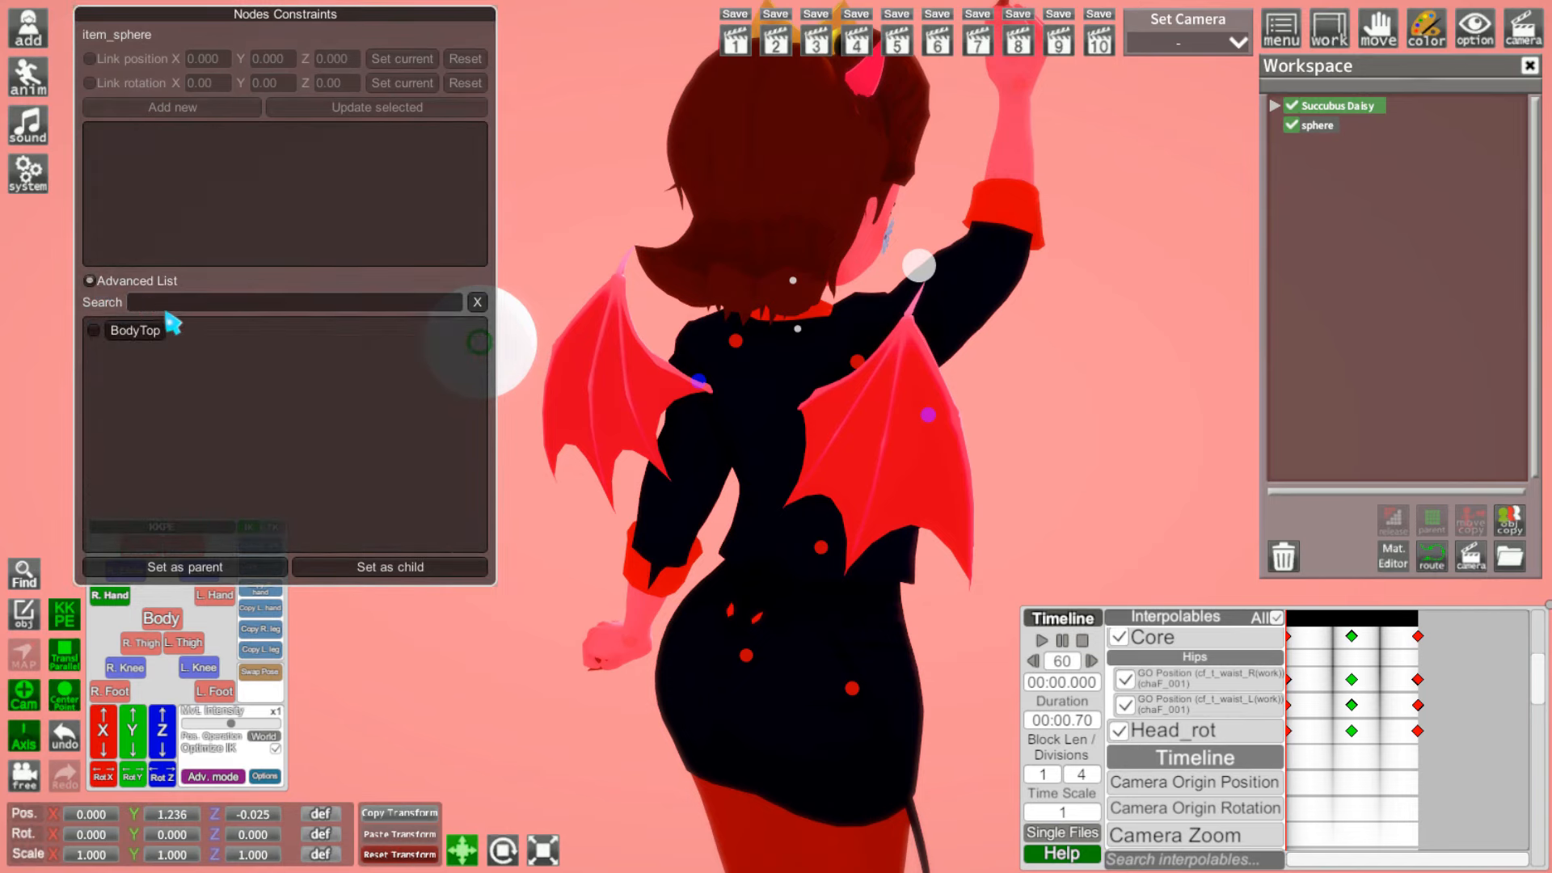
left_click_drag(629, 483, 638, 484)
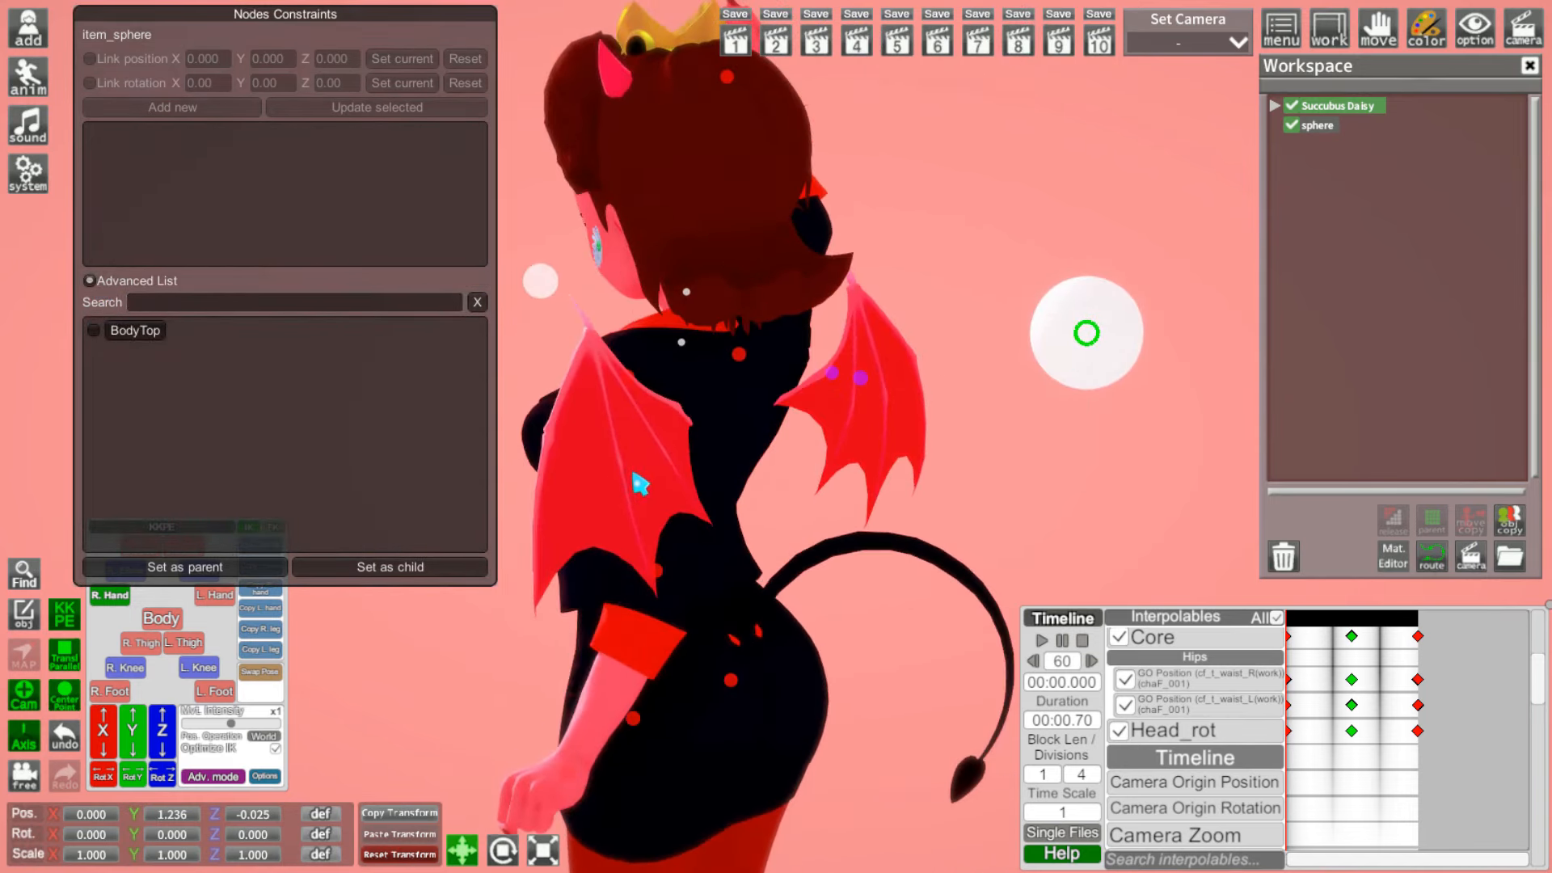
left_click(208, 304)
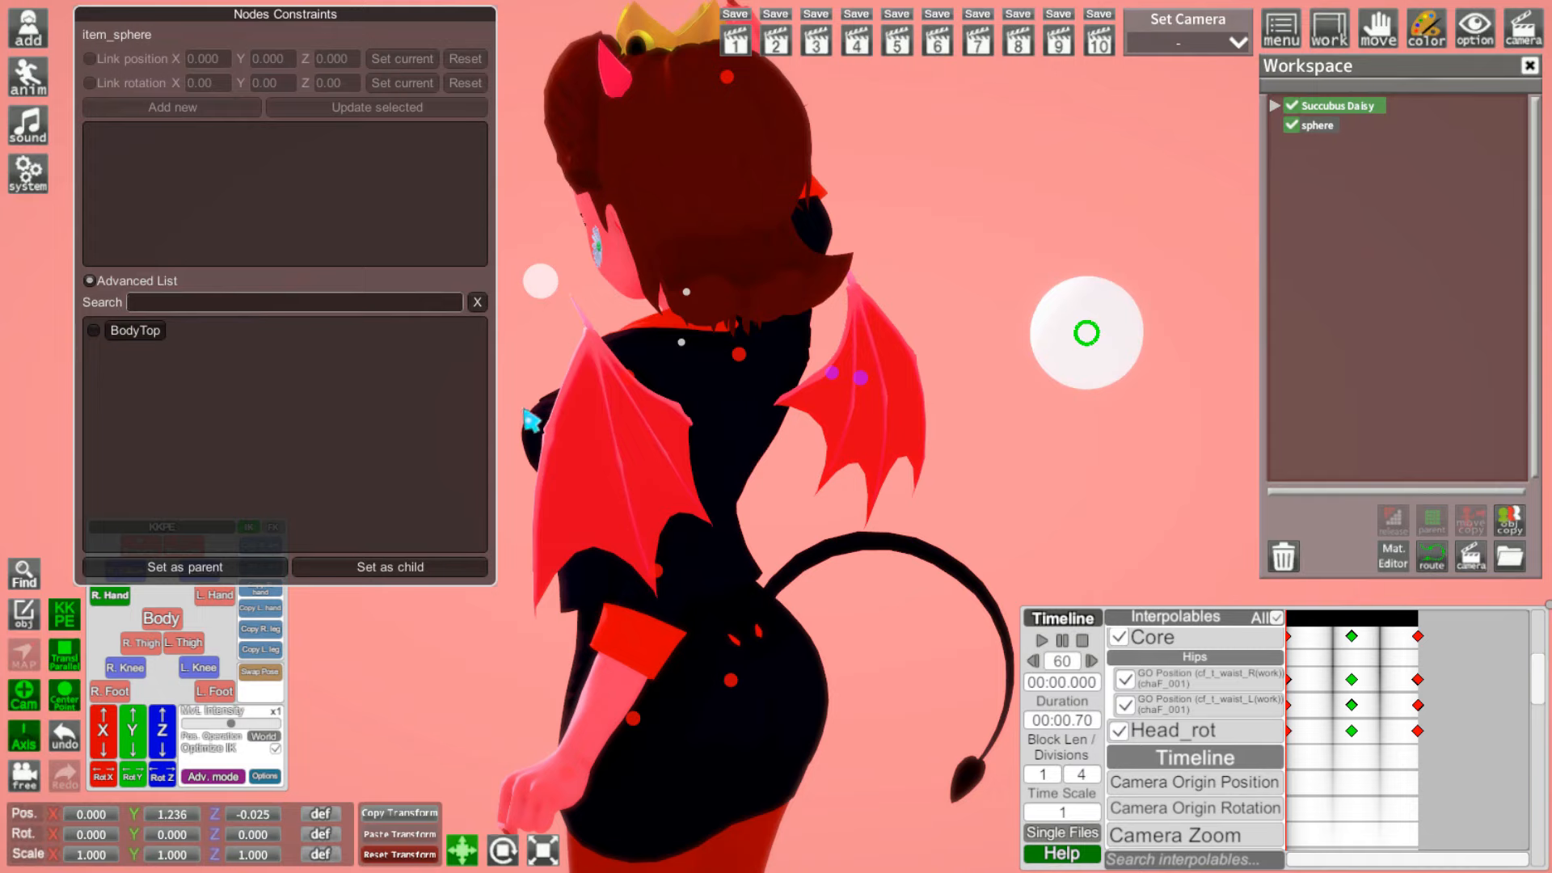
type("back_")
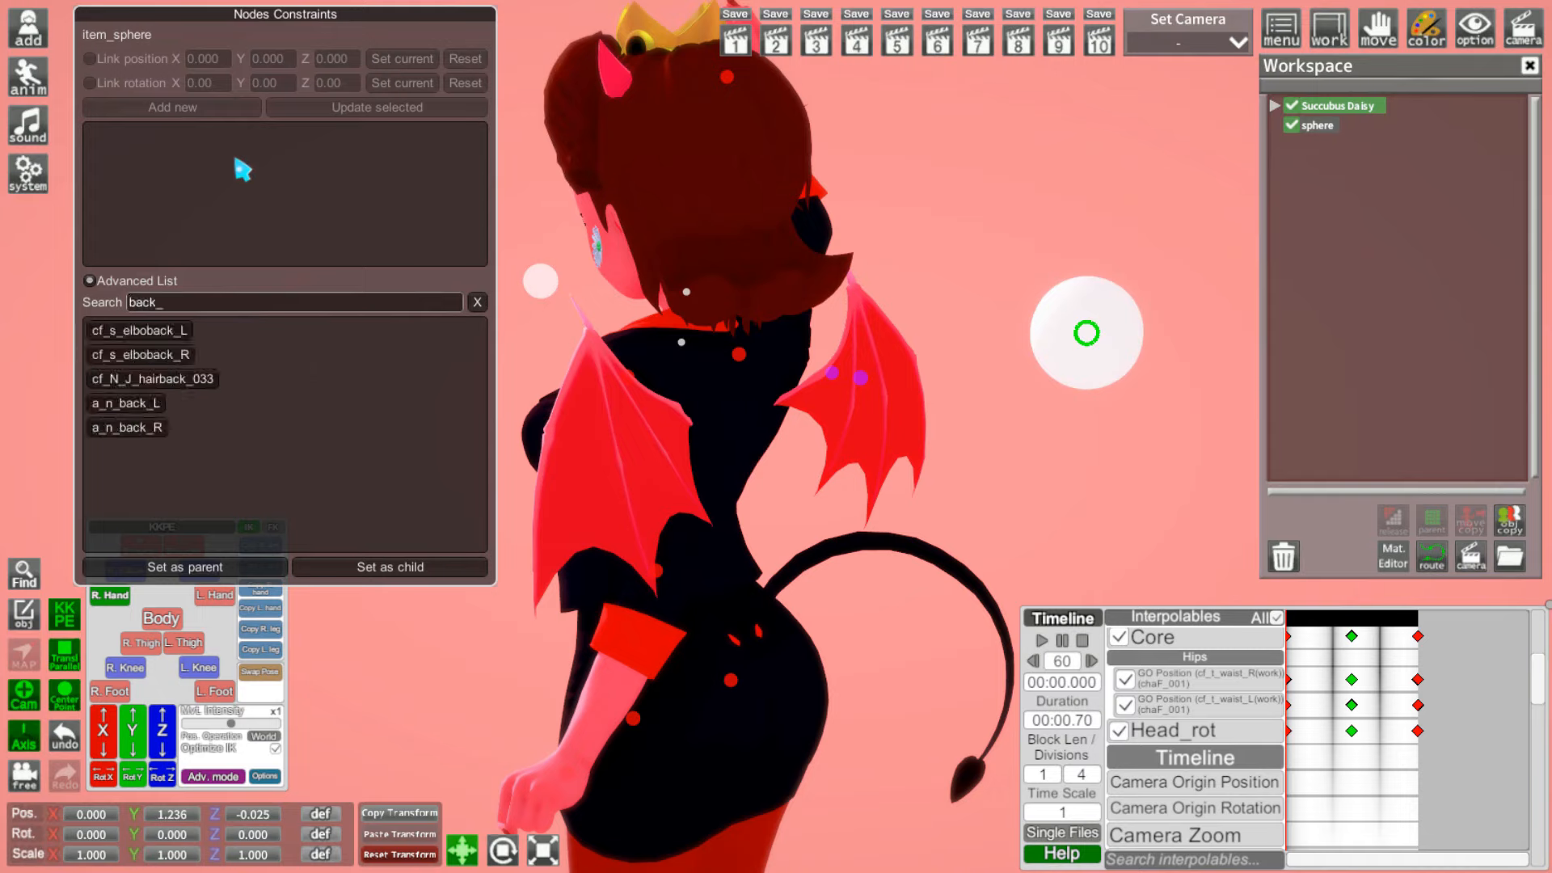
left_click(128, 431)
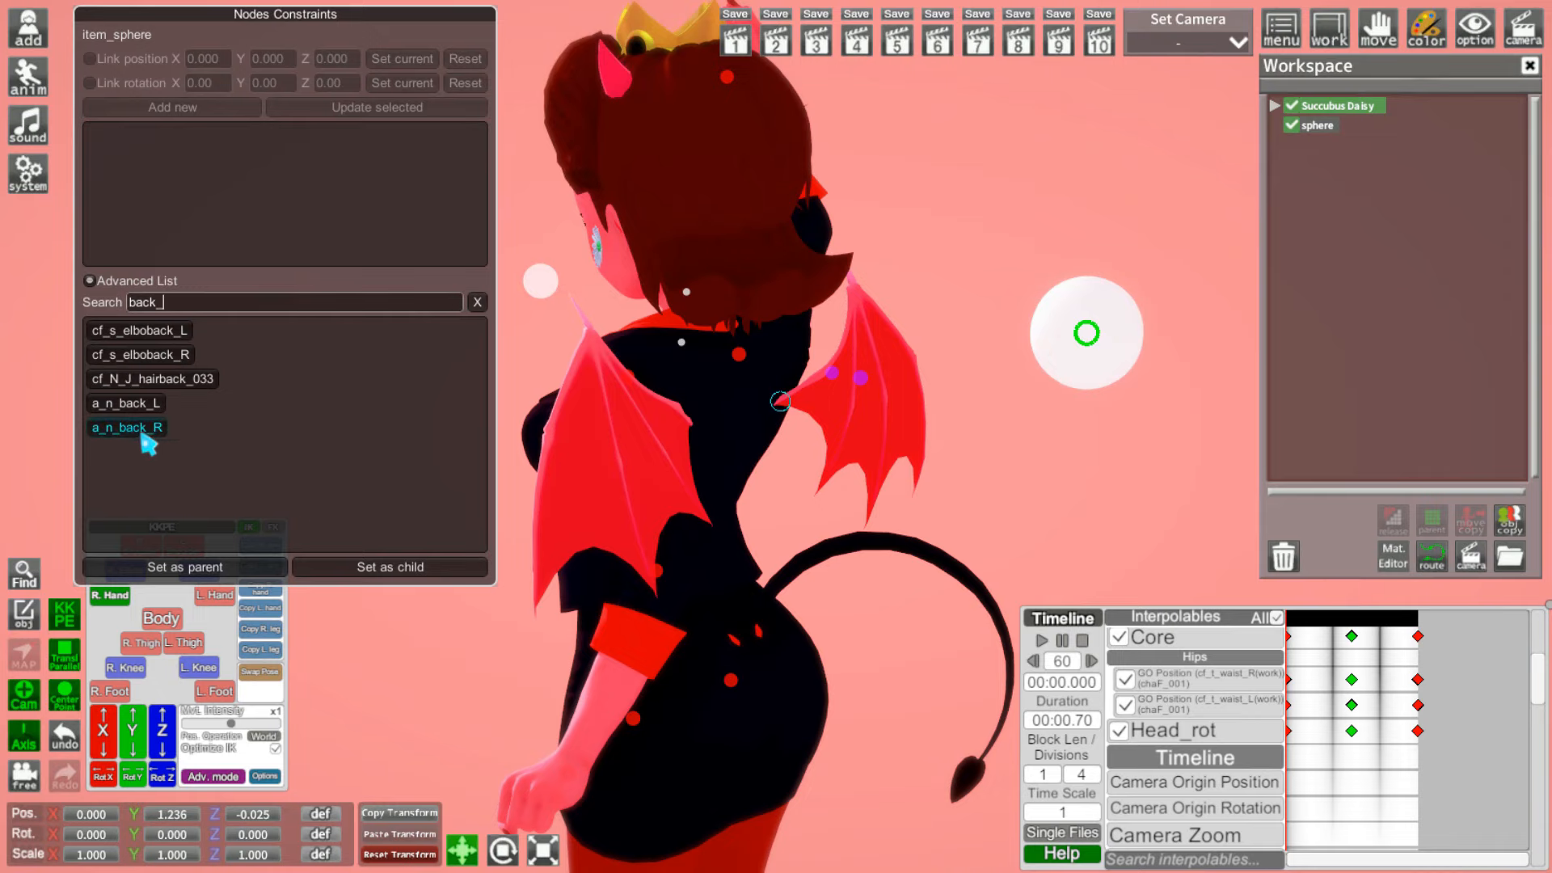
left_click(378, 565)
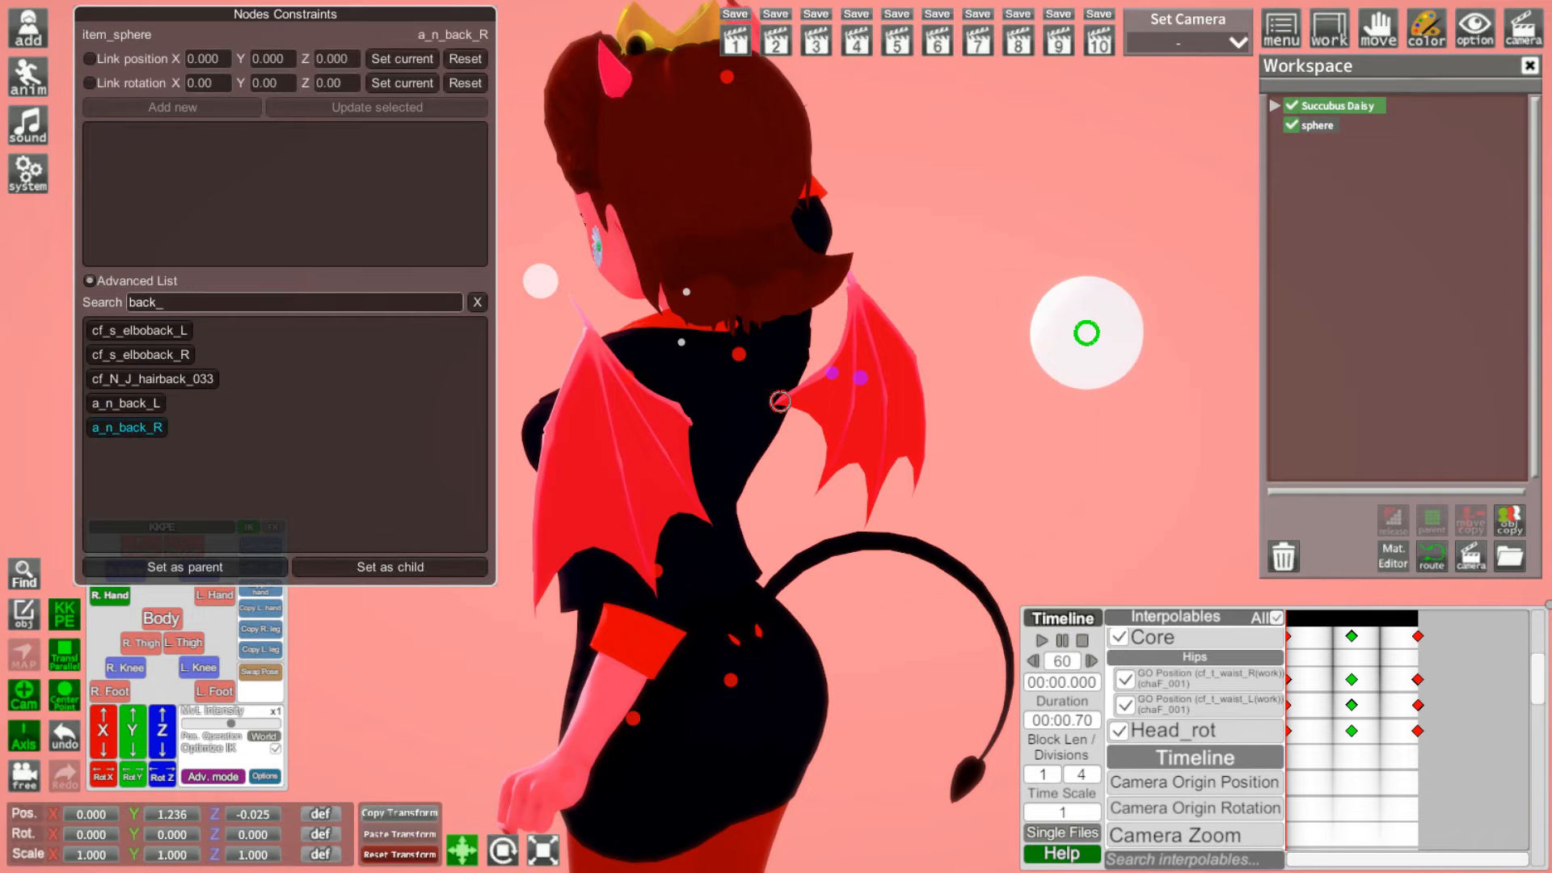
Step: Replace the node search with "a_n_" to list the character's accessory attachment nodes
mouse_move(1008, 495)
left_mouse_down()
mouse_move(825, 485)
mouse_move(954, 493)
mouse_move(865, 492)
mouse_move(914, 465)
mouse_move(1003, 474)
left_mouse_up()
scroll(1009, 495, "down", 3)
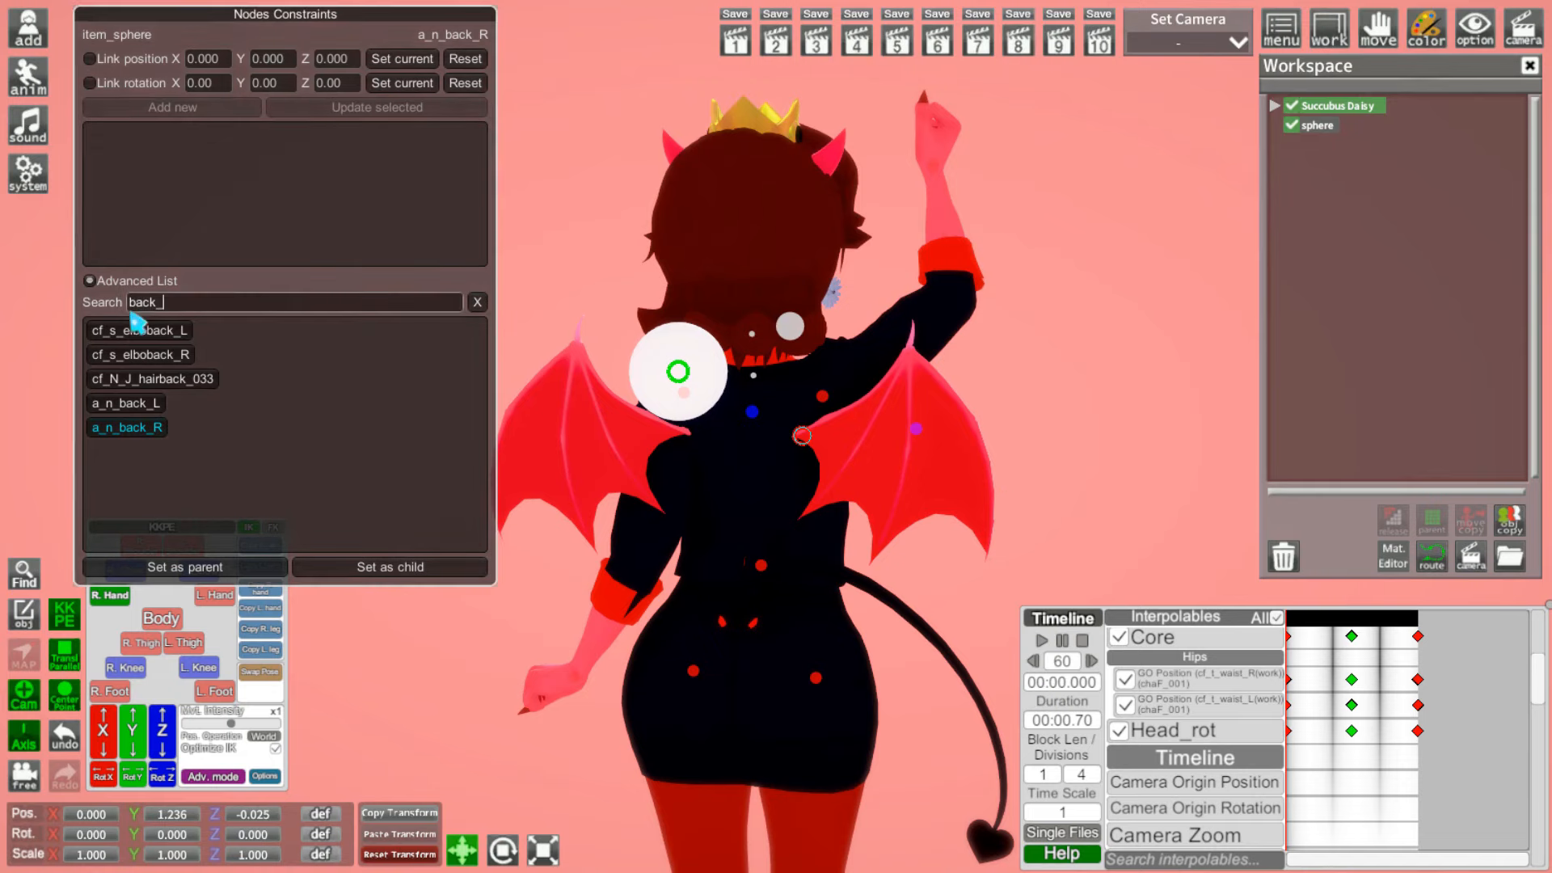
key("BackSpace")
key("BackSpace")
key("BackSpace")
key("BackSpace")
key("BackSpace")
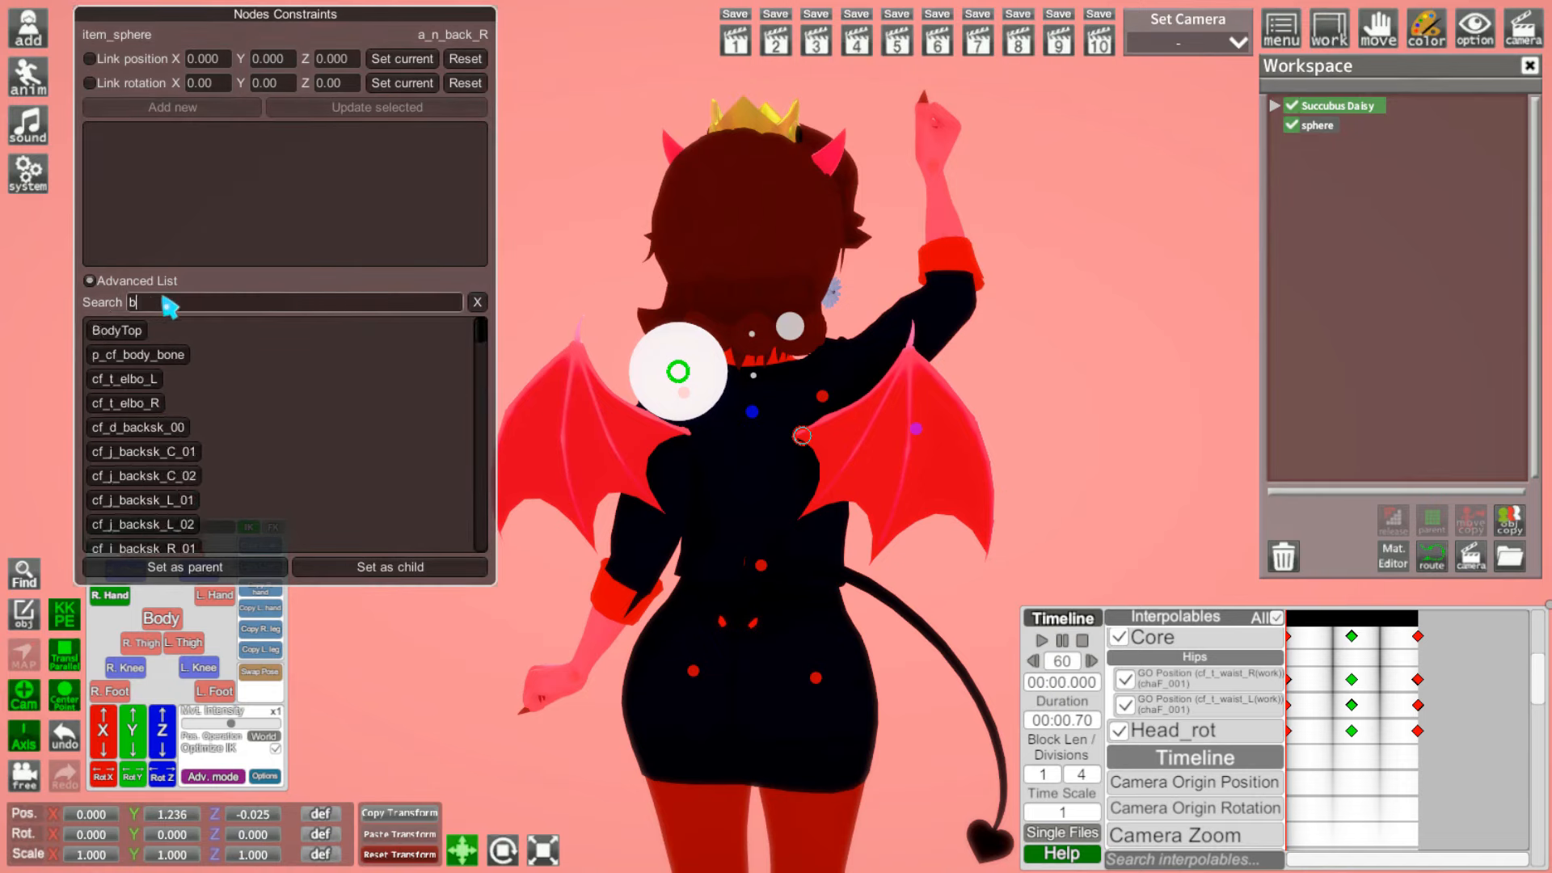
type("a_n_")
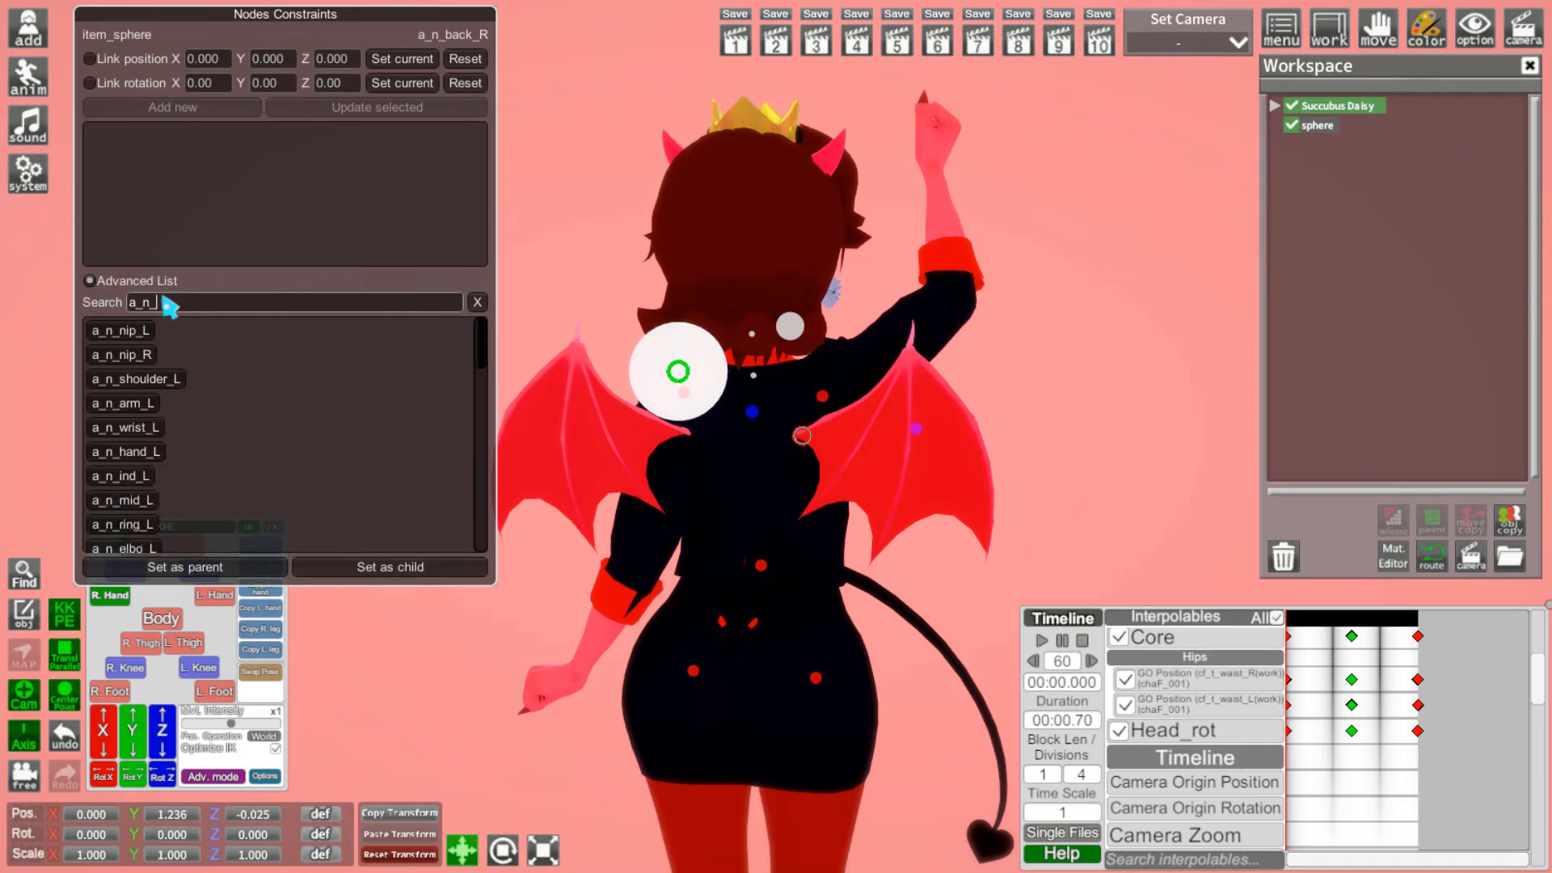
Step: Browse the "a_n_" node results and examine the wings' attachment points from the character's sides and back
scroll(250, 426, "down", 10)
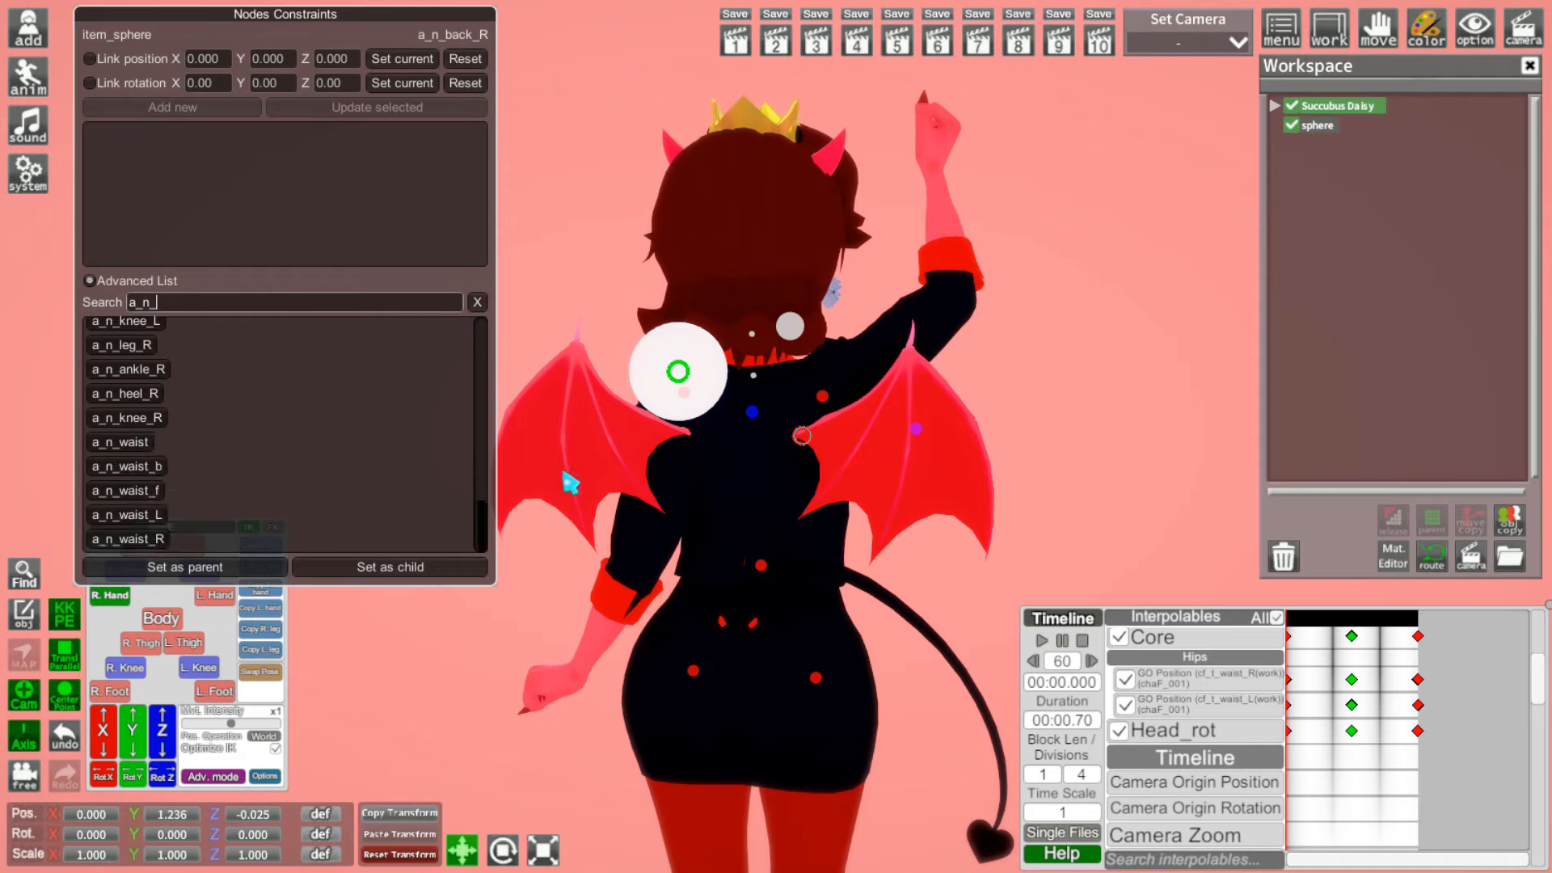
scroll(369, 459, "up", 15)
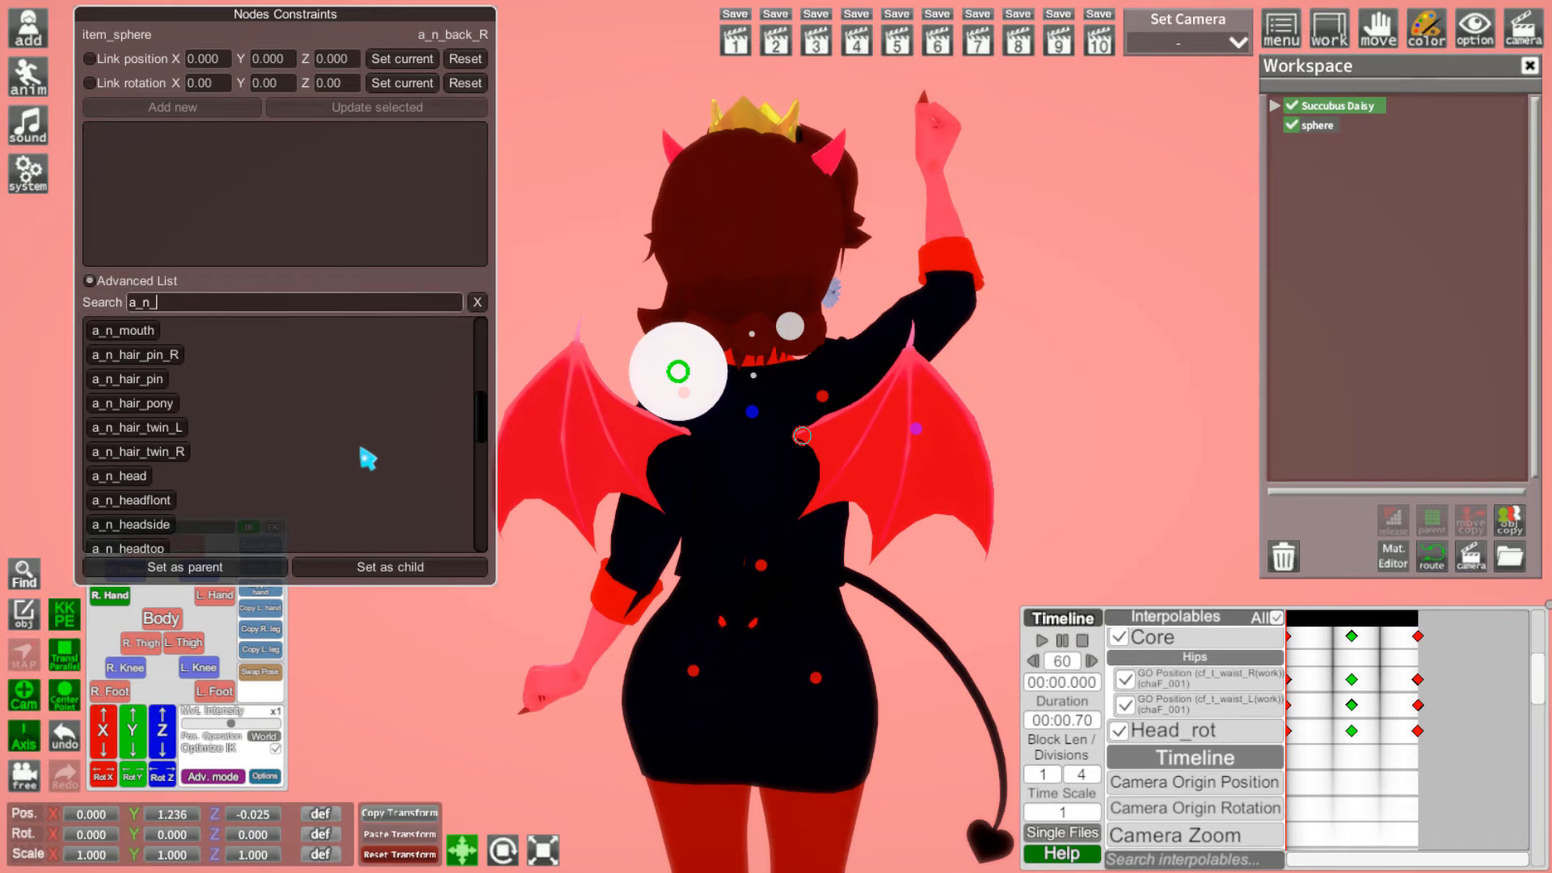
scroll(368, 458, "up", 3)
right_click_drag(615, 485, 66, 471)
left_click_drag(760, 509, 642, 518)
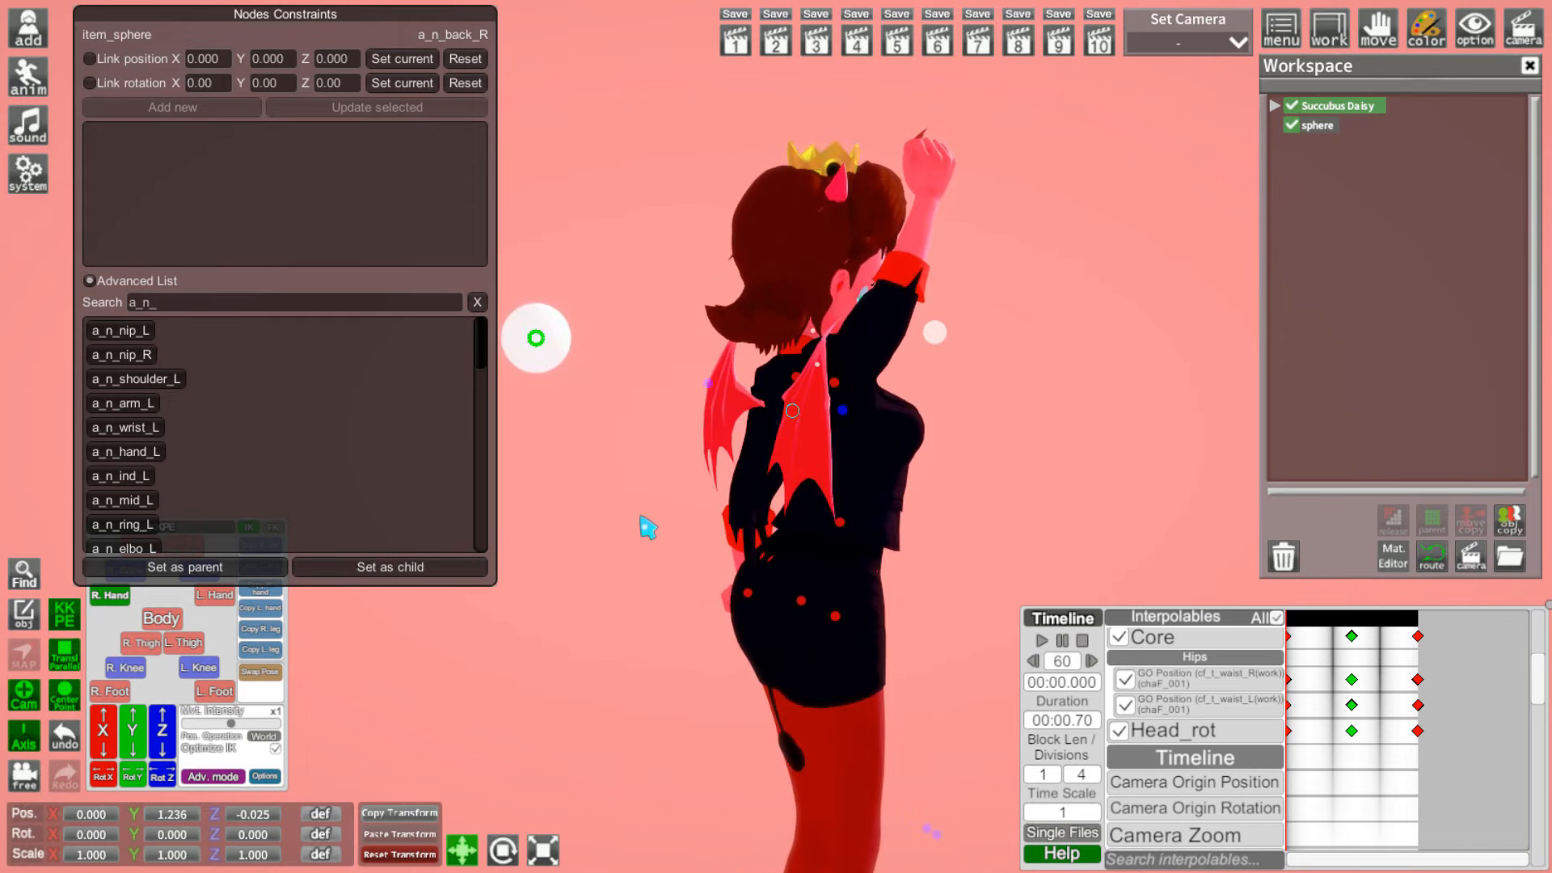
left_click_drag(630, 608, 1018, 605)
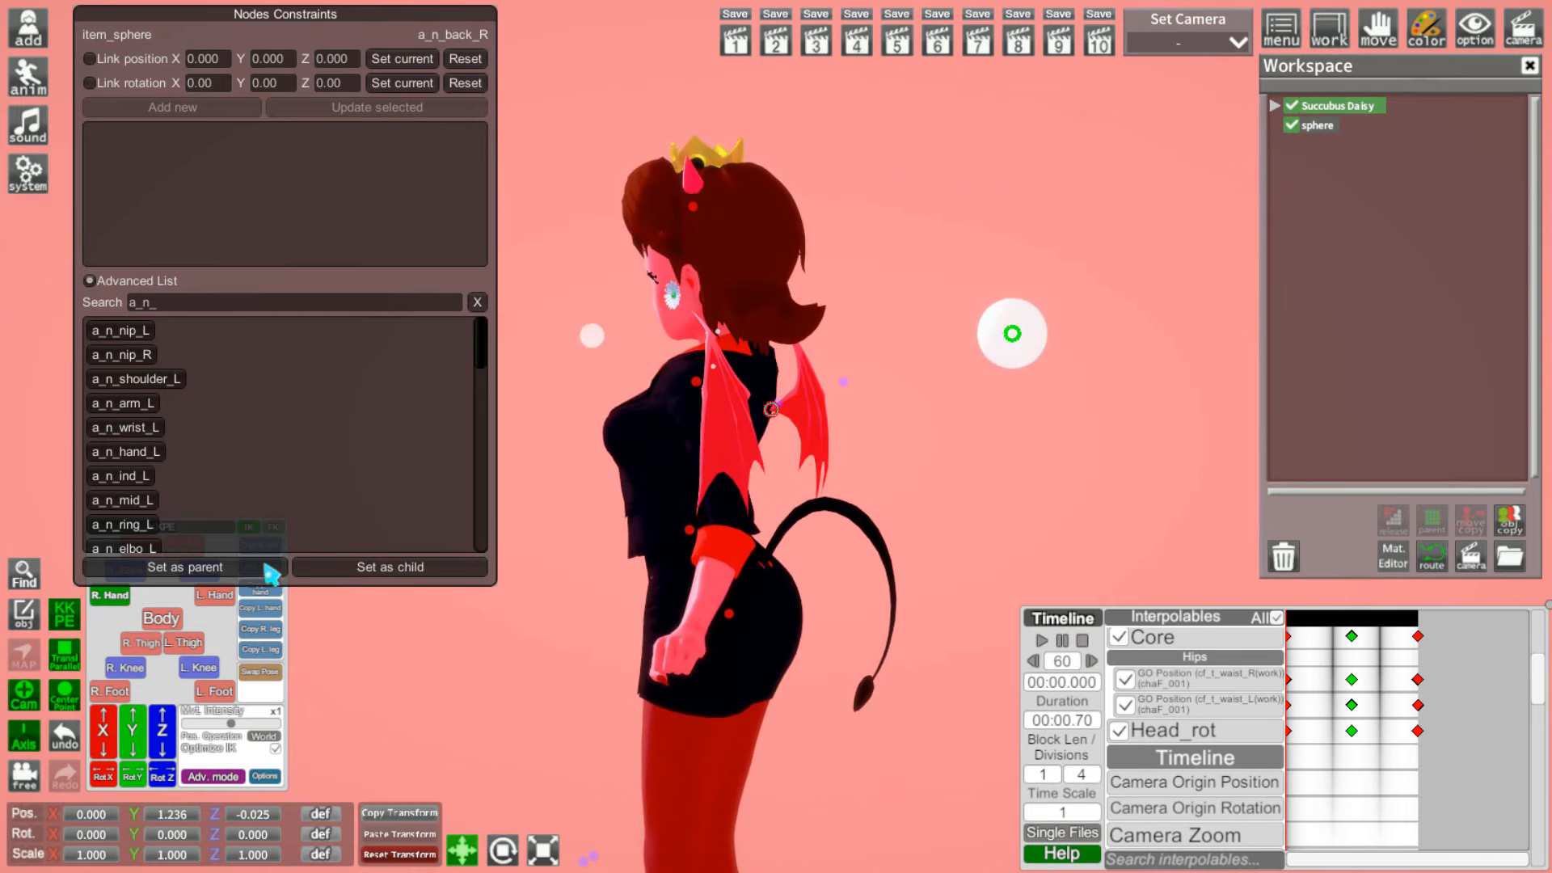
scroll(190, 435, "down", 5)
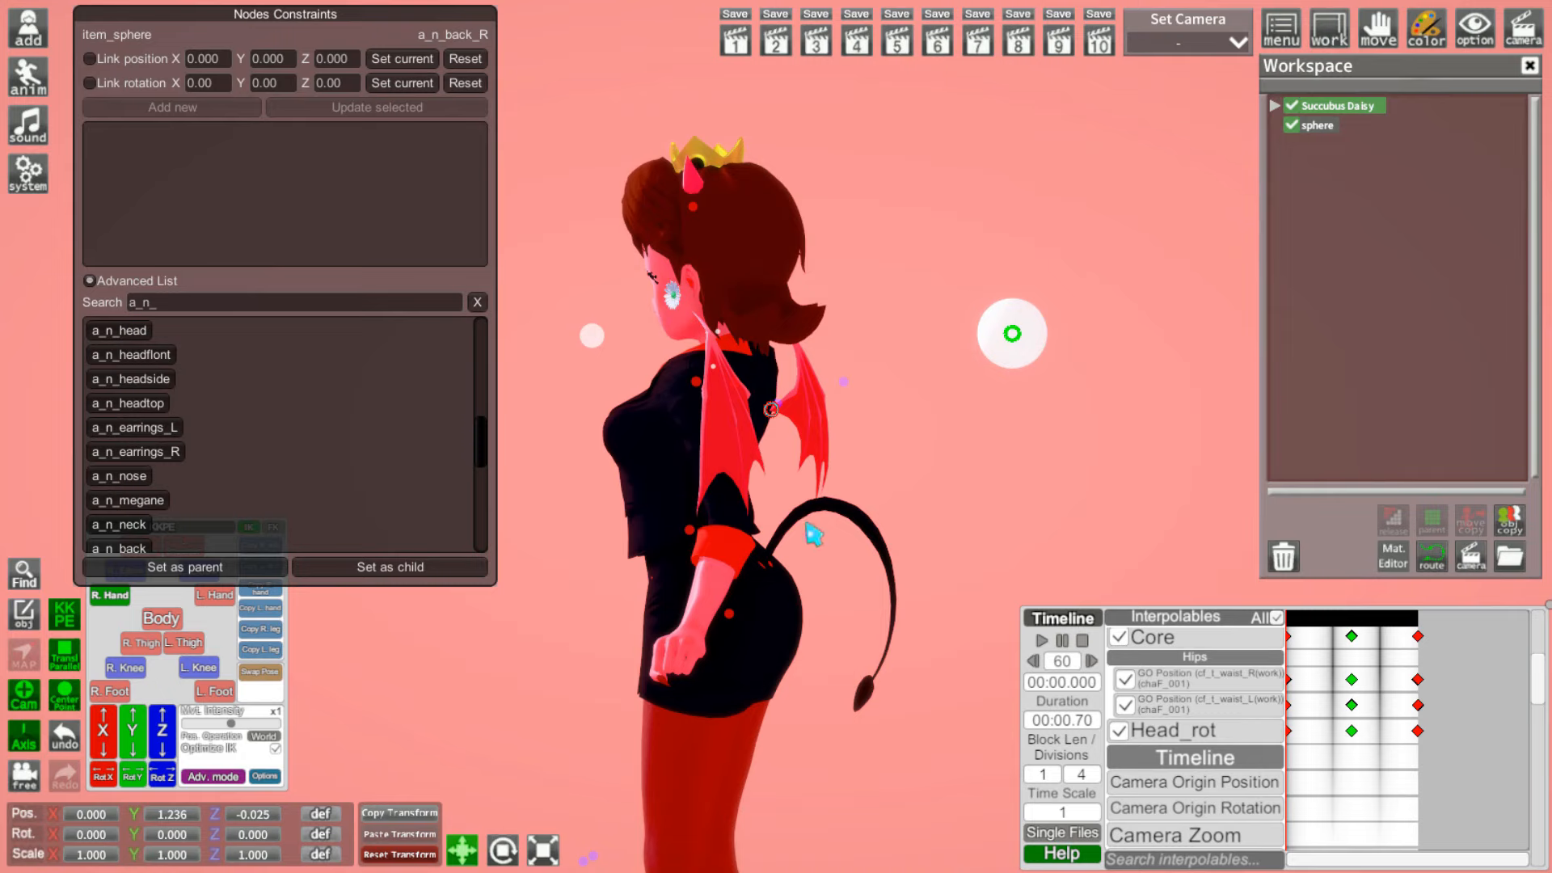
left_click_drag(989, 530, 796, 529)
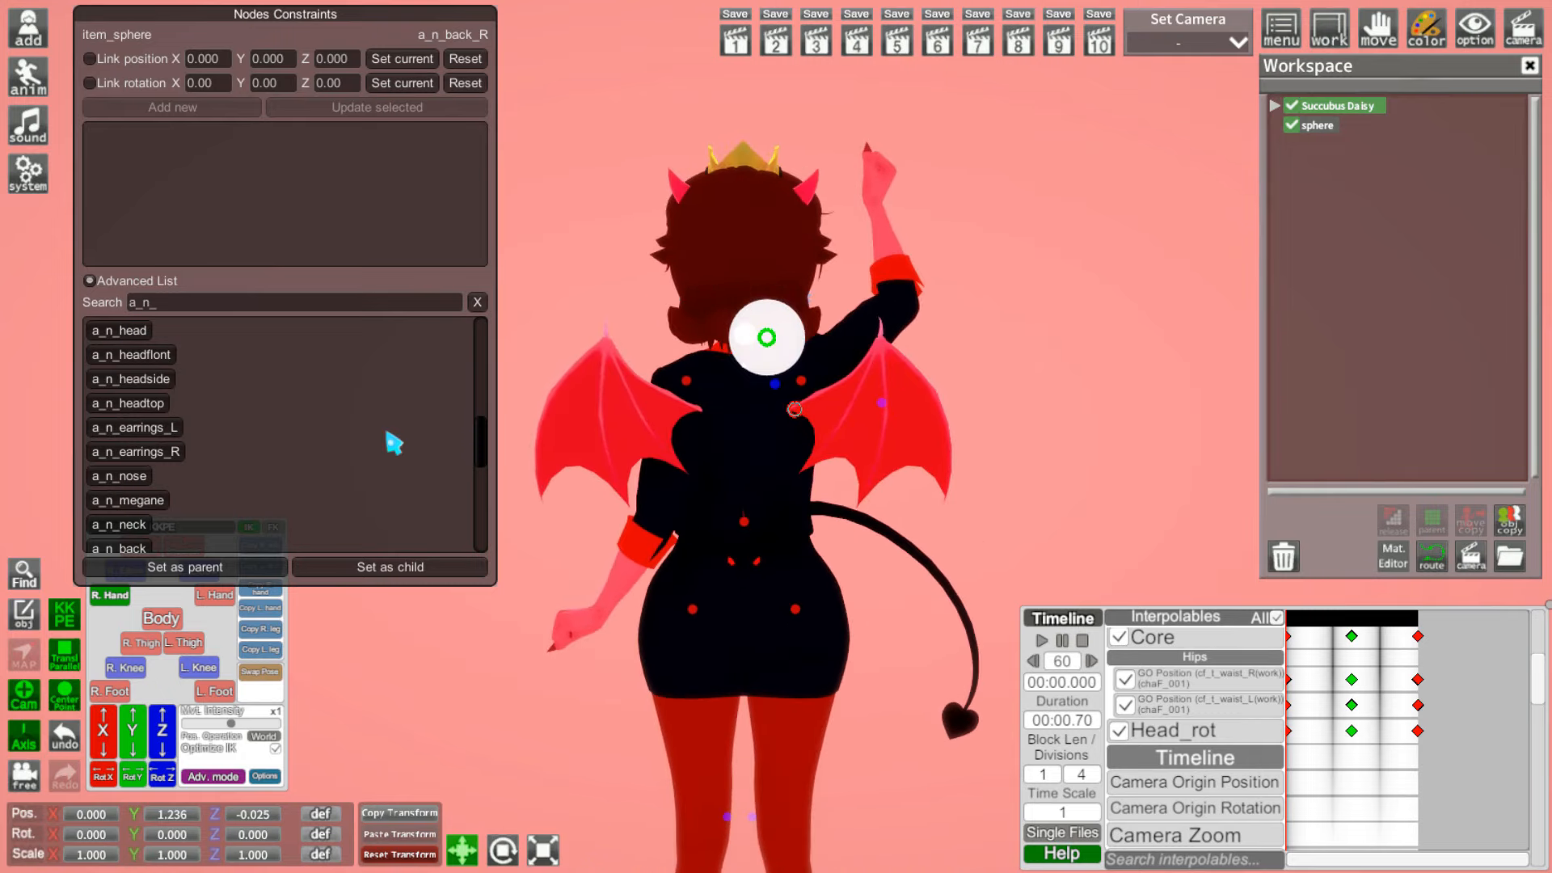
scroll(328, 414, "up", 5)
scroll(337, 424, "up", 3)
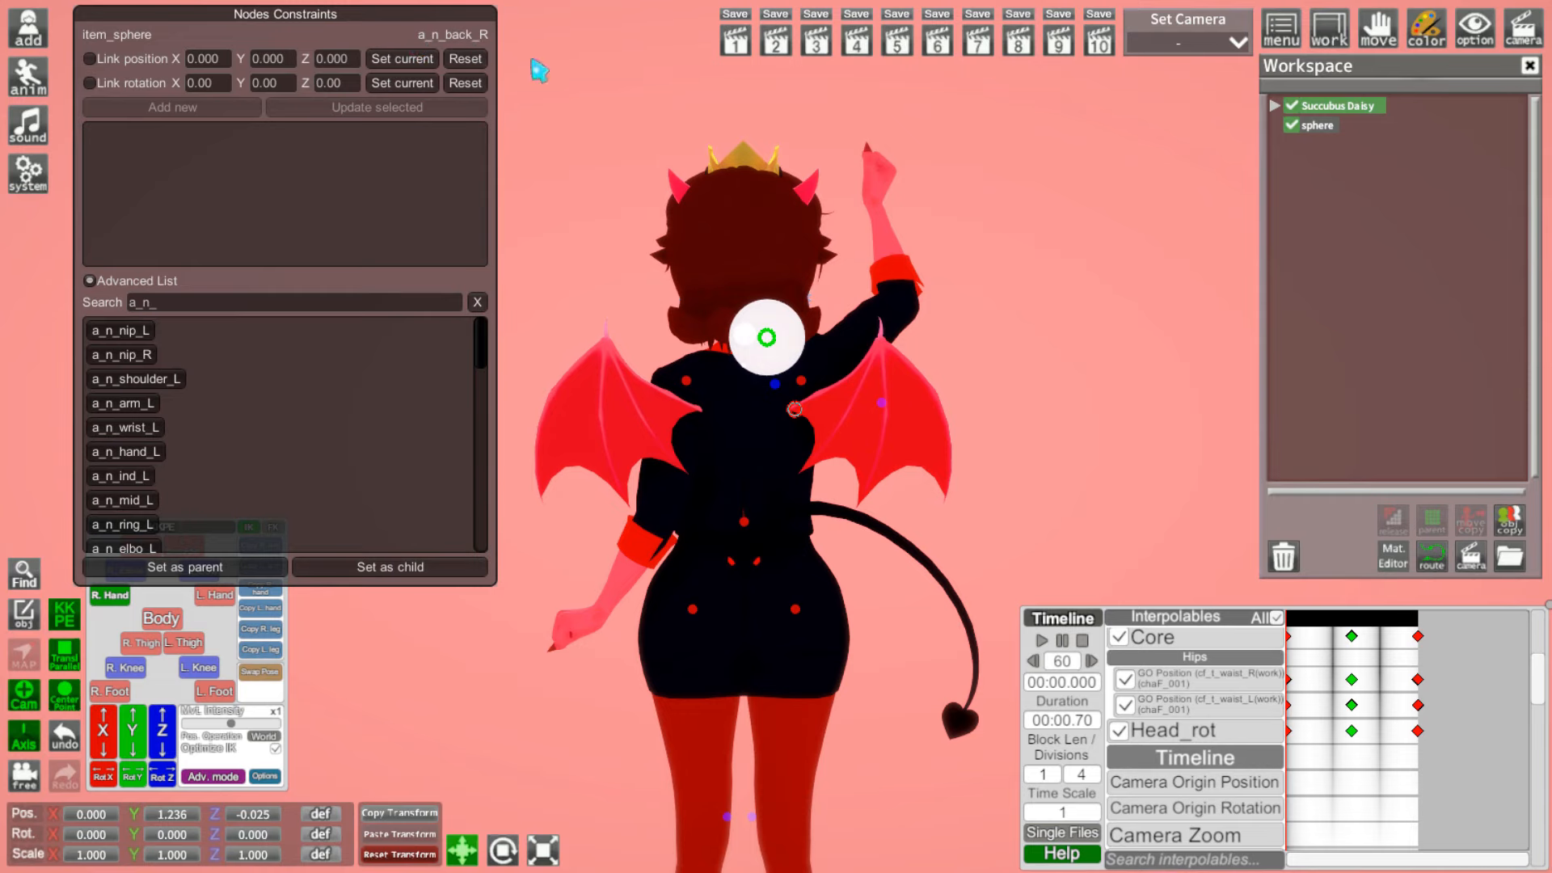
Step: Replace the node search with "ca_slot" and look through the character's accessory slot nodes
left_click(478, 302)
left_click_drag(735, 409, 796, 422)
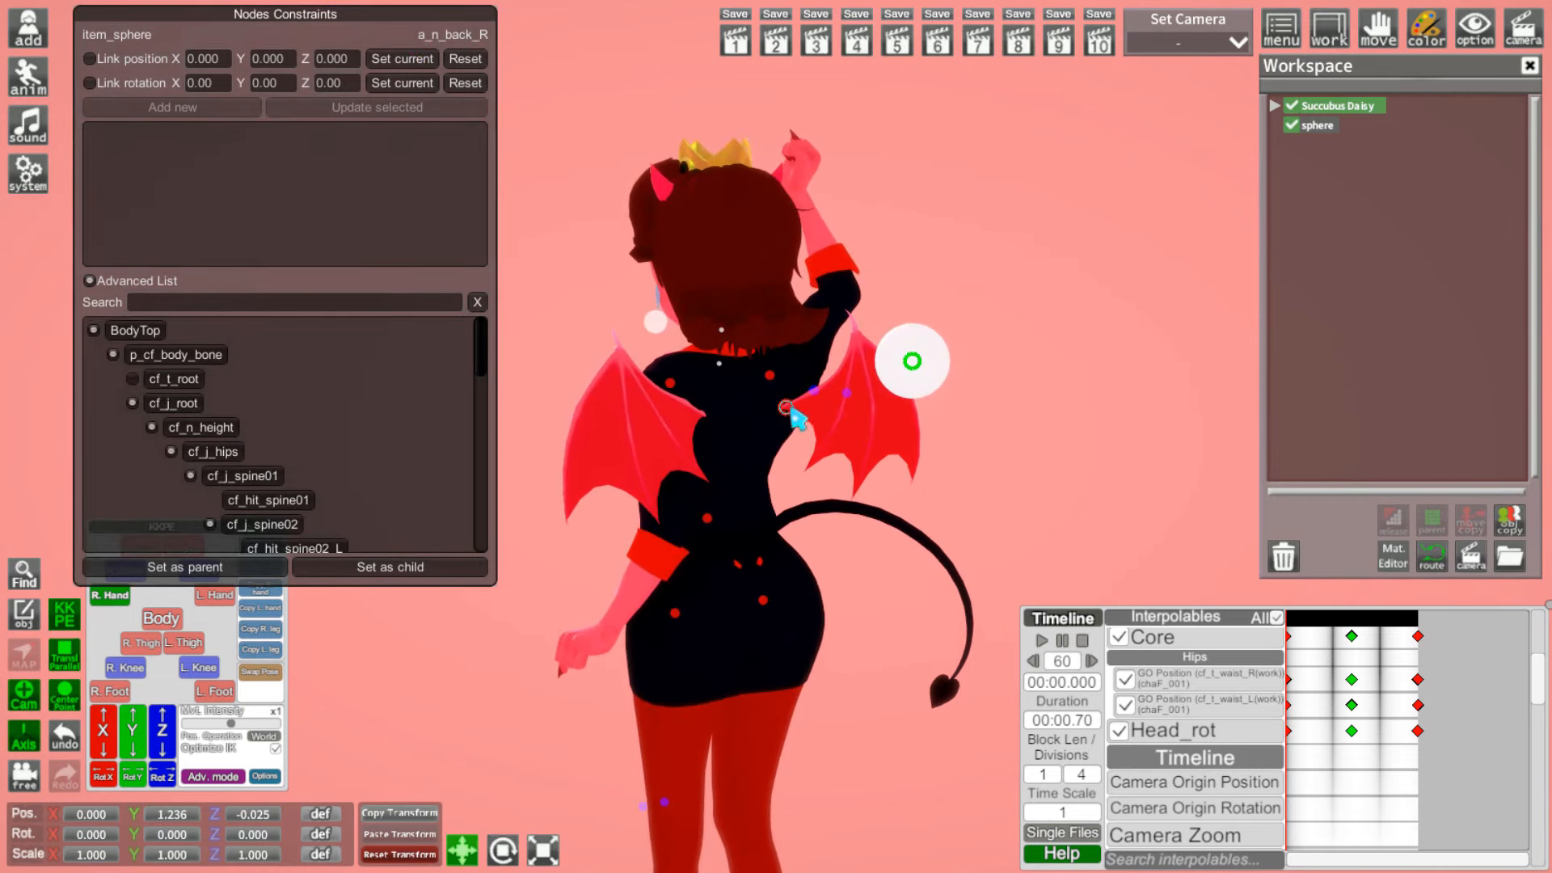
left_click_drag(801, 435, 768, 436)
left_click(176, 304)
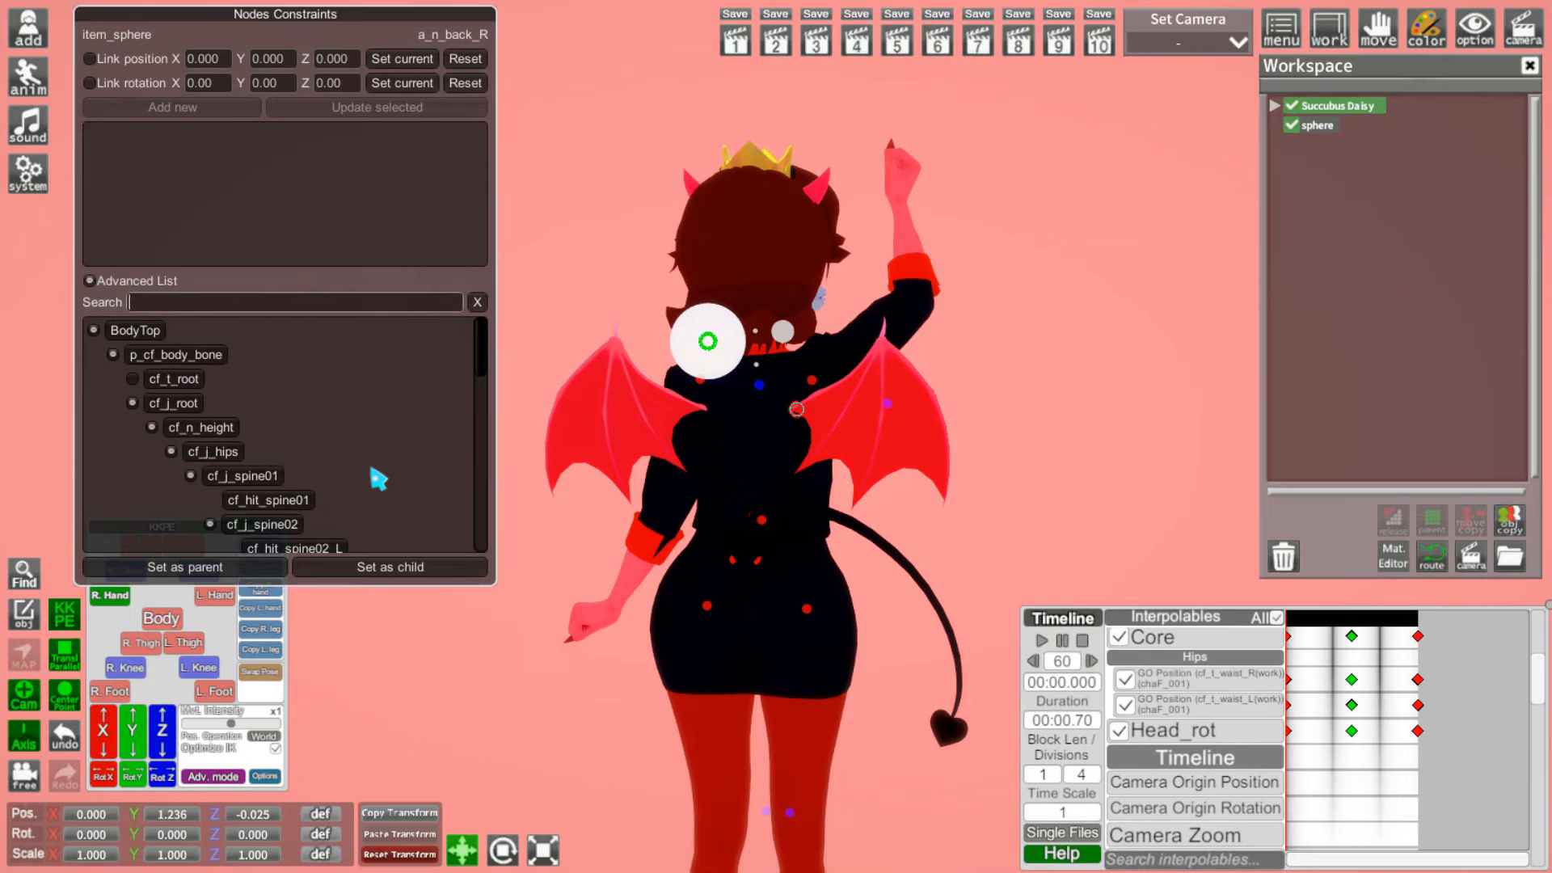
type("ca_slot")
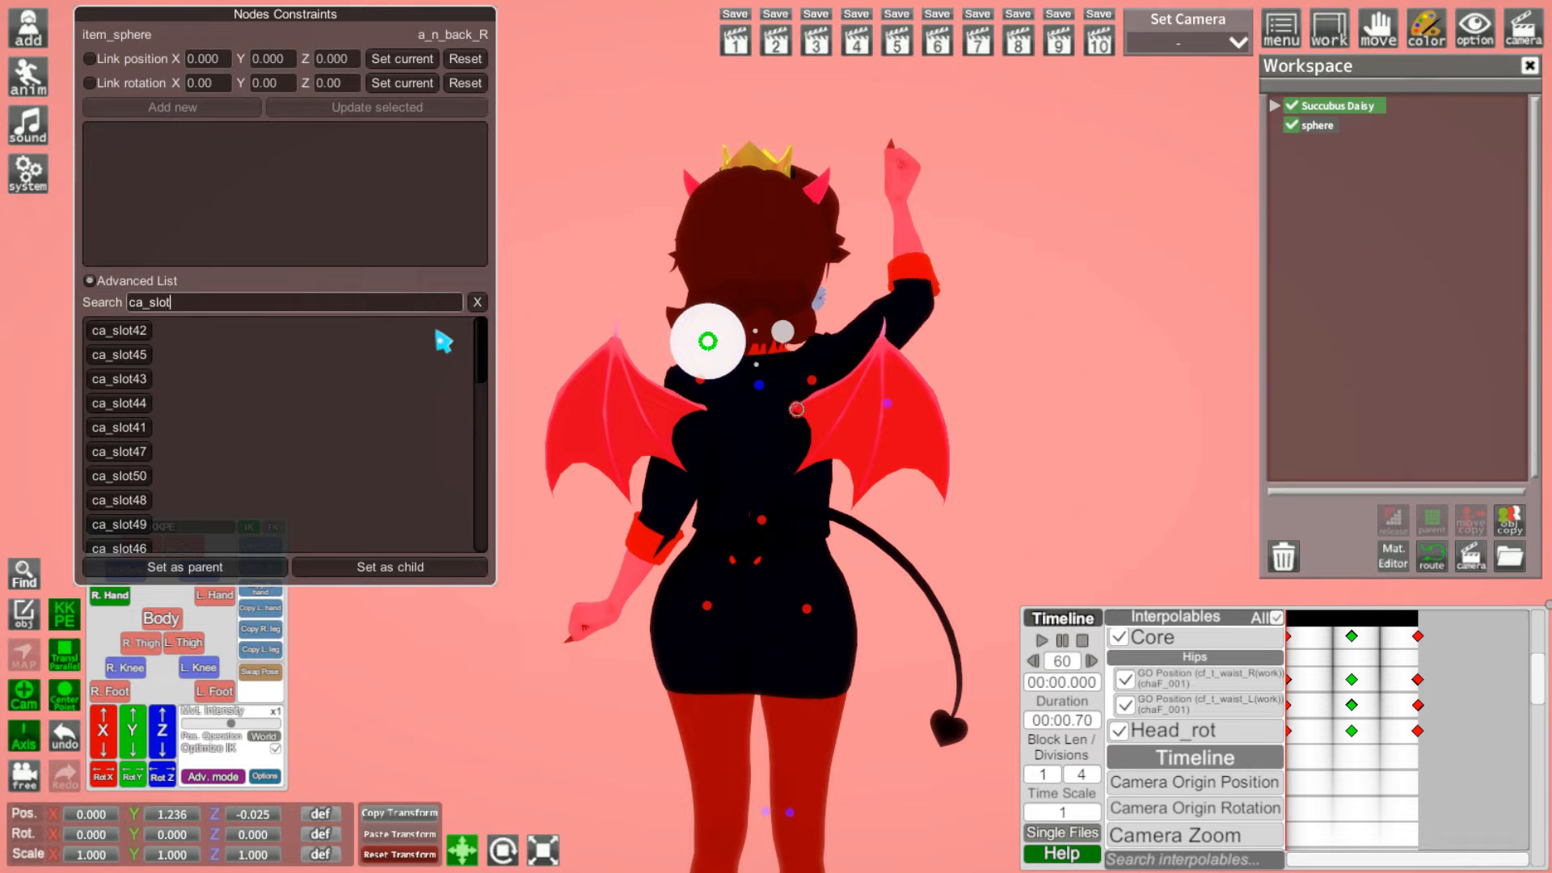
scroll(429, 415, "down", 10)
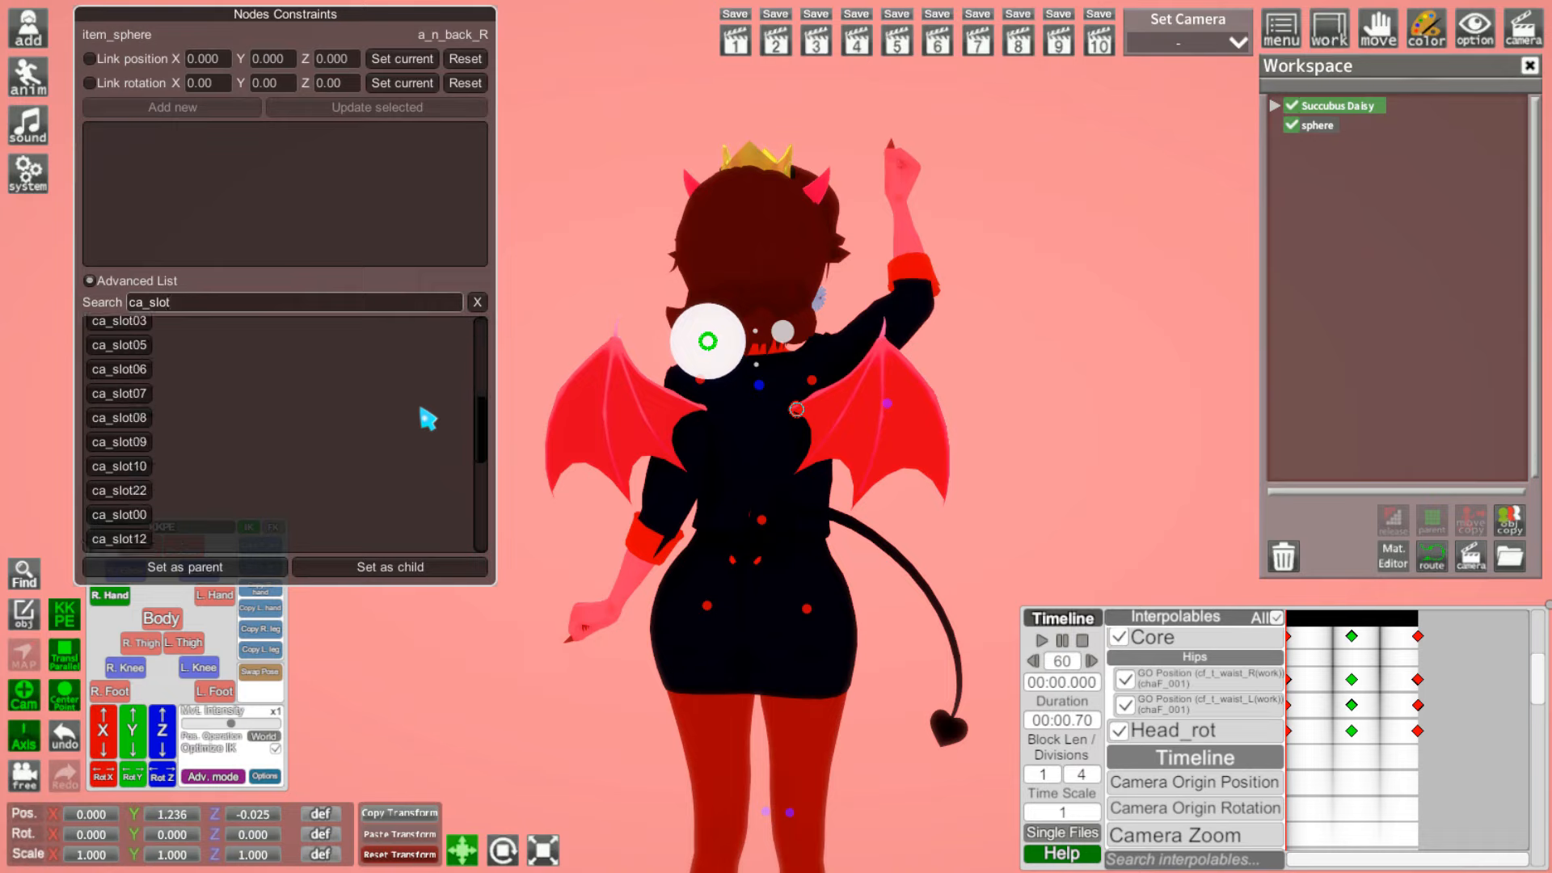
scroll(398, 440, "up", 10)
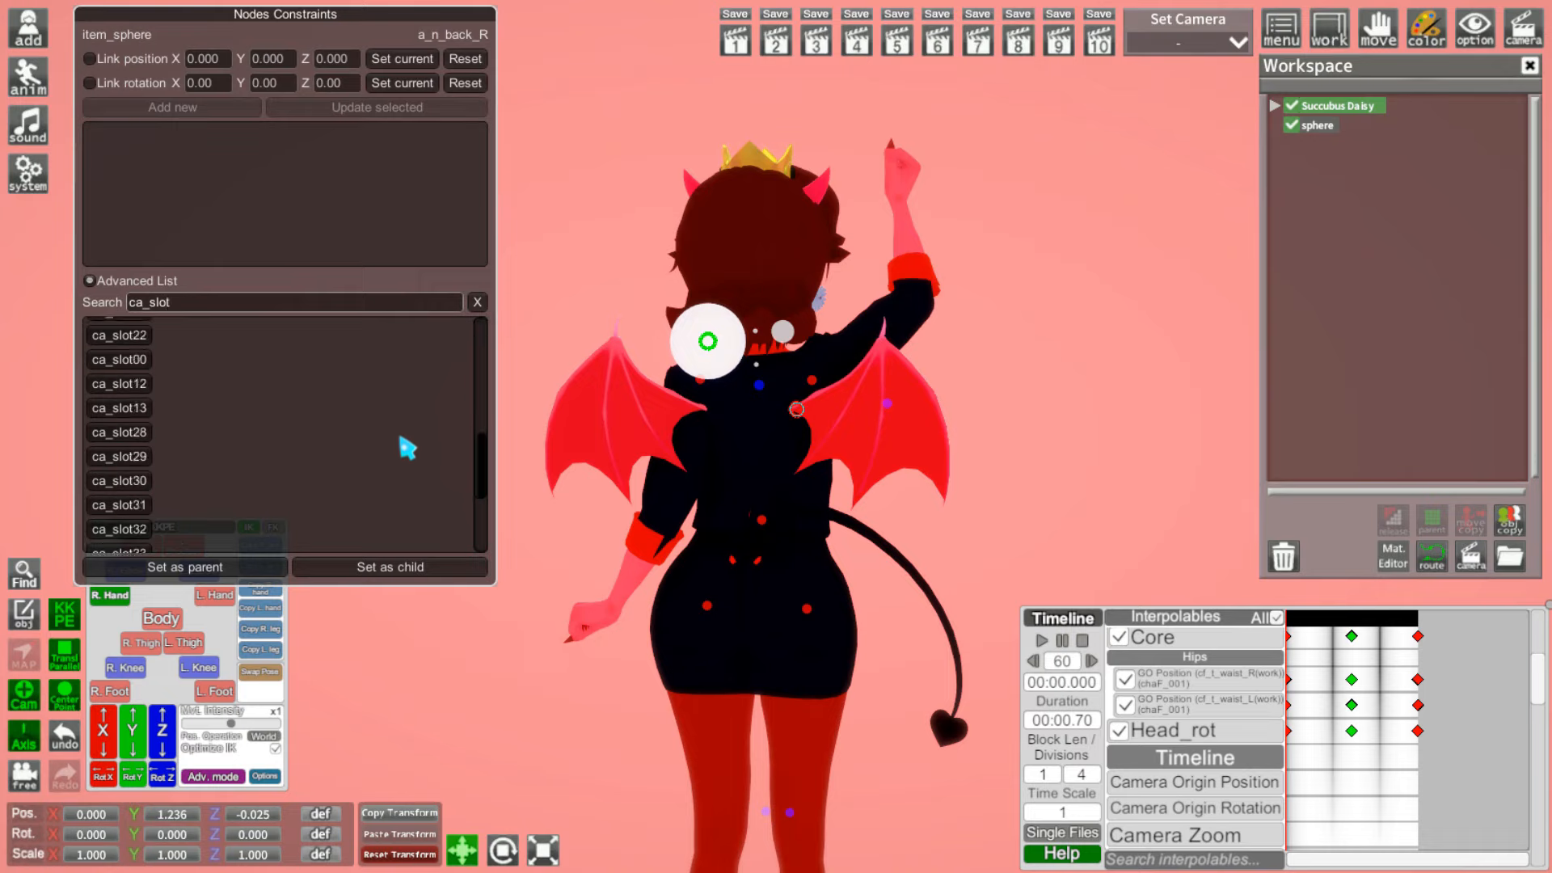
scroll(224, 396, "down", 10)
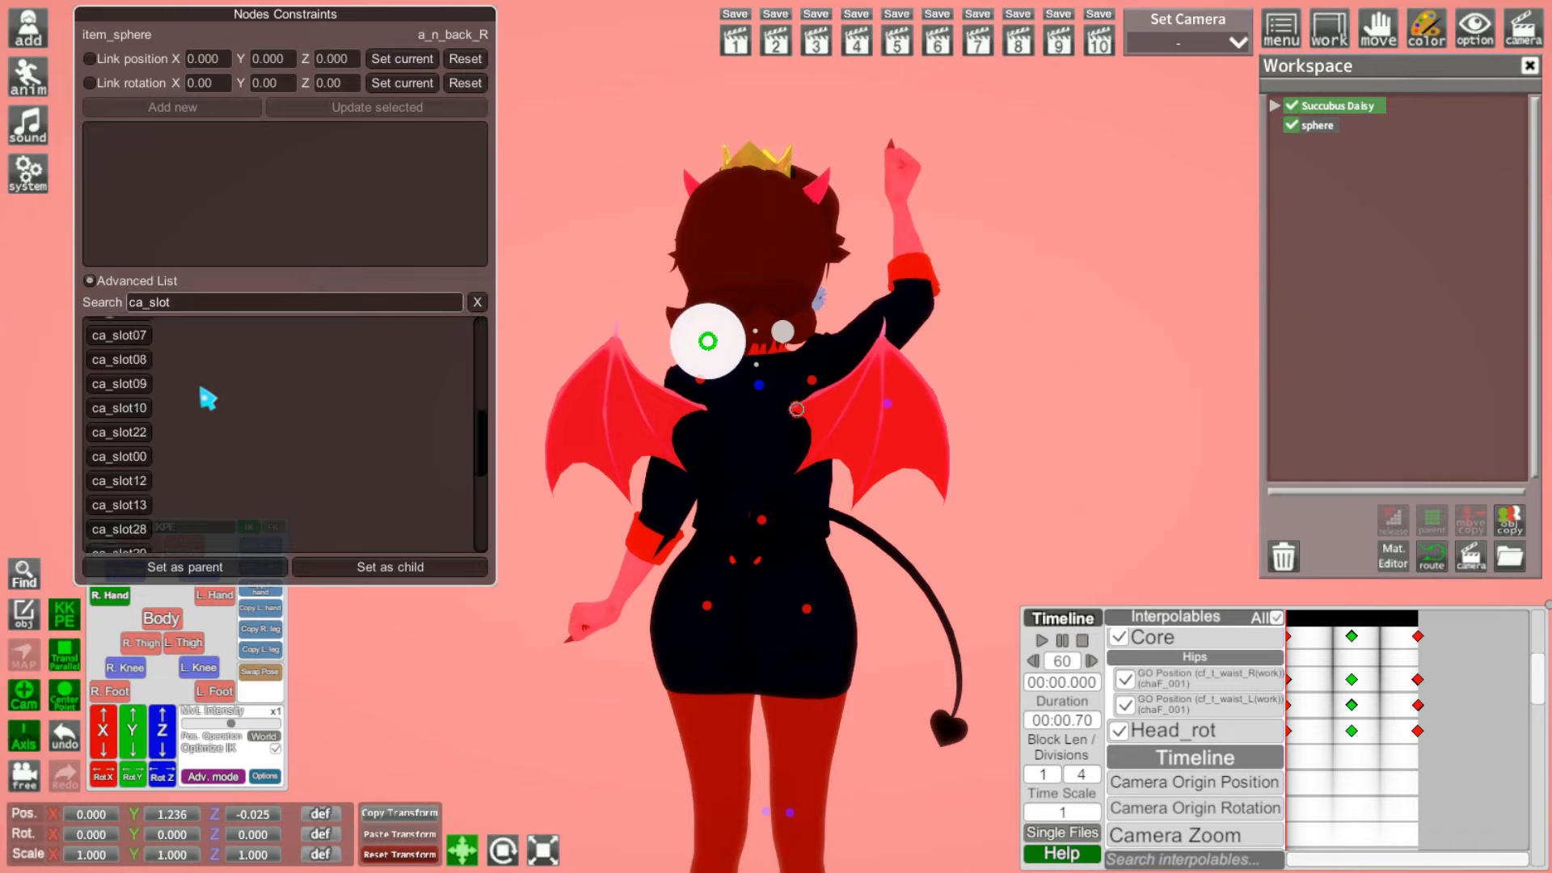
scroll(210, 429, "up", 10)
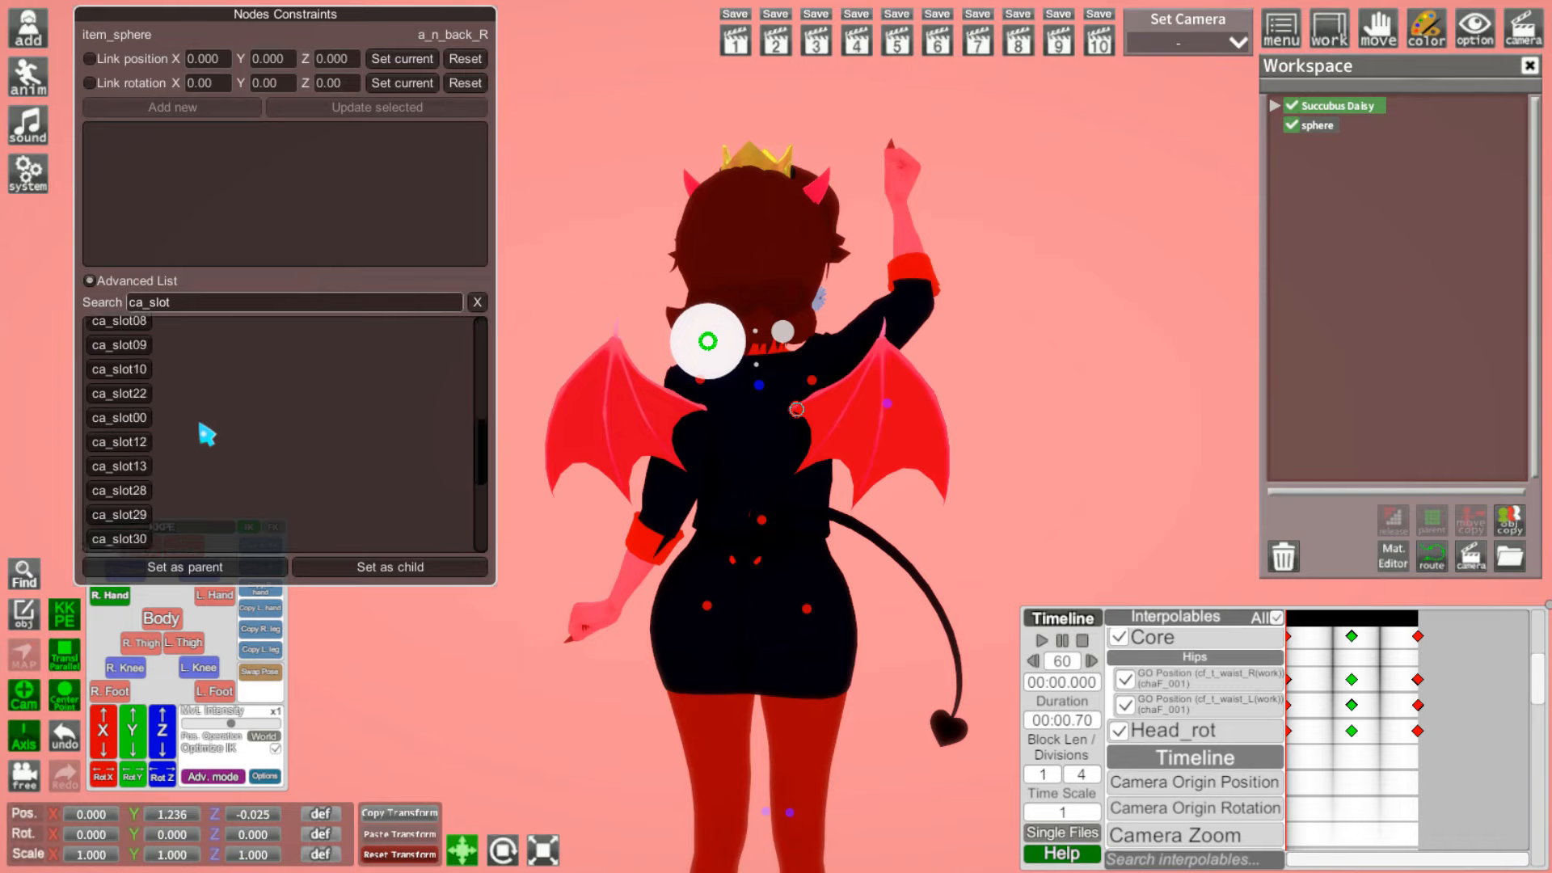
scroll(179, 397, "down", 10)
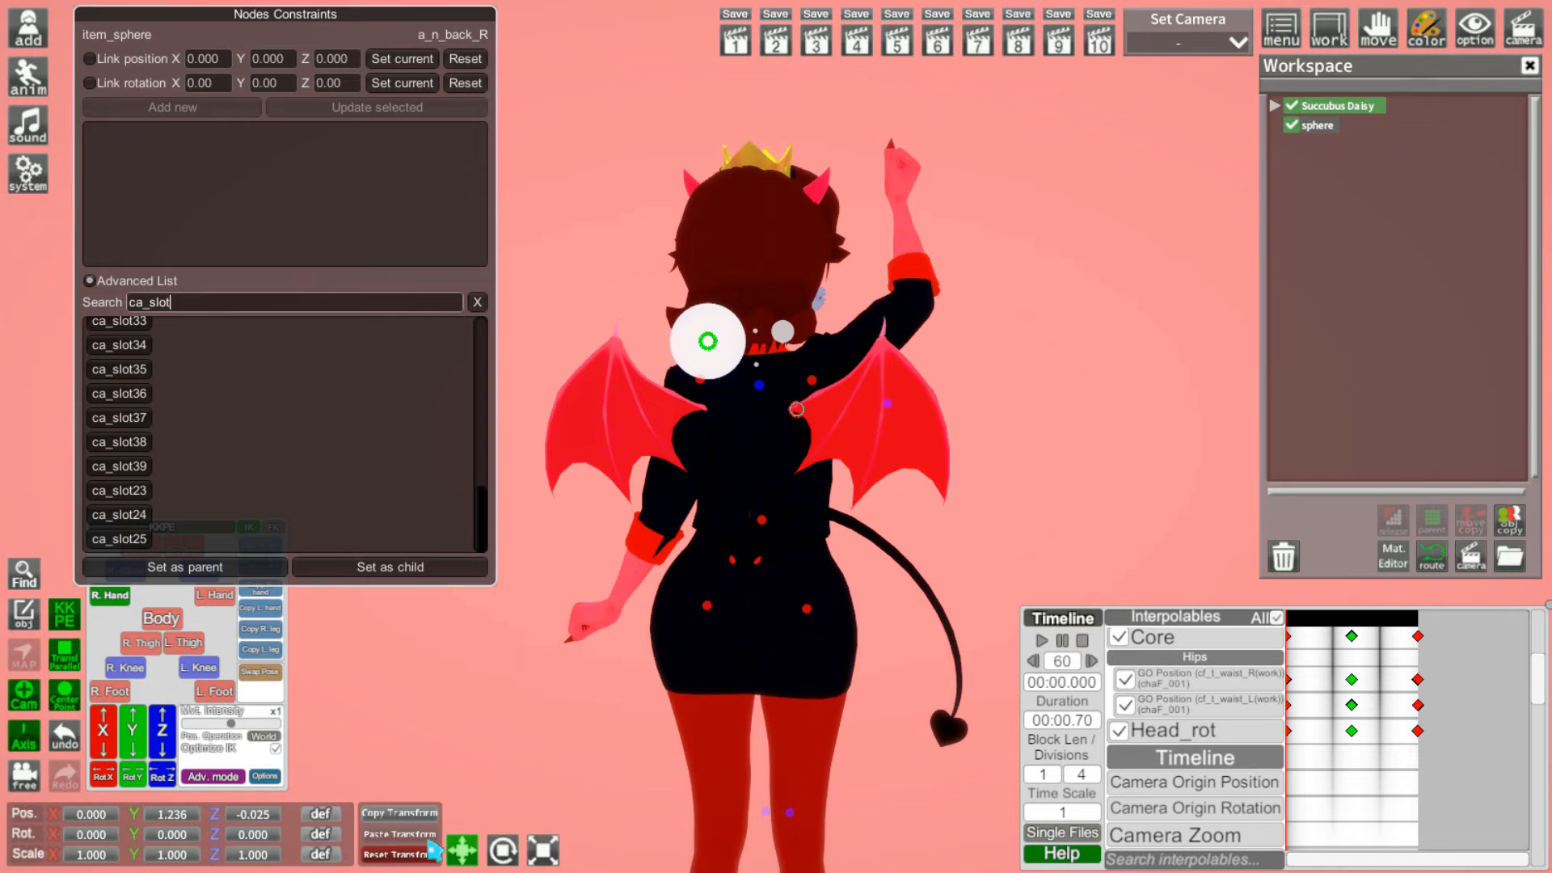
left_click(29, 71)
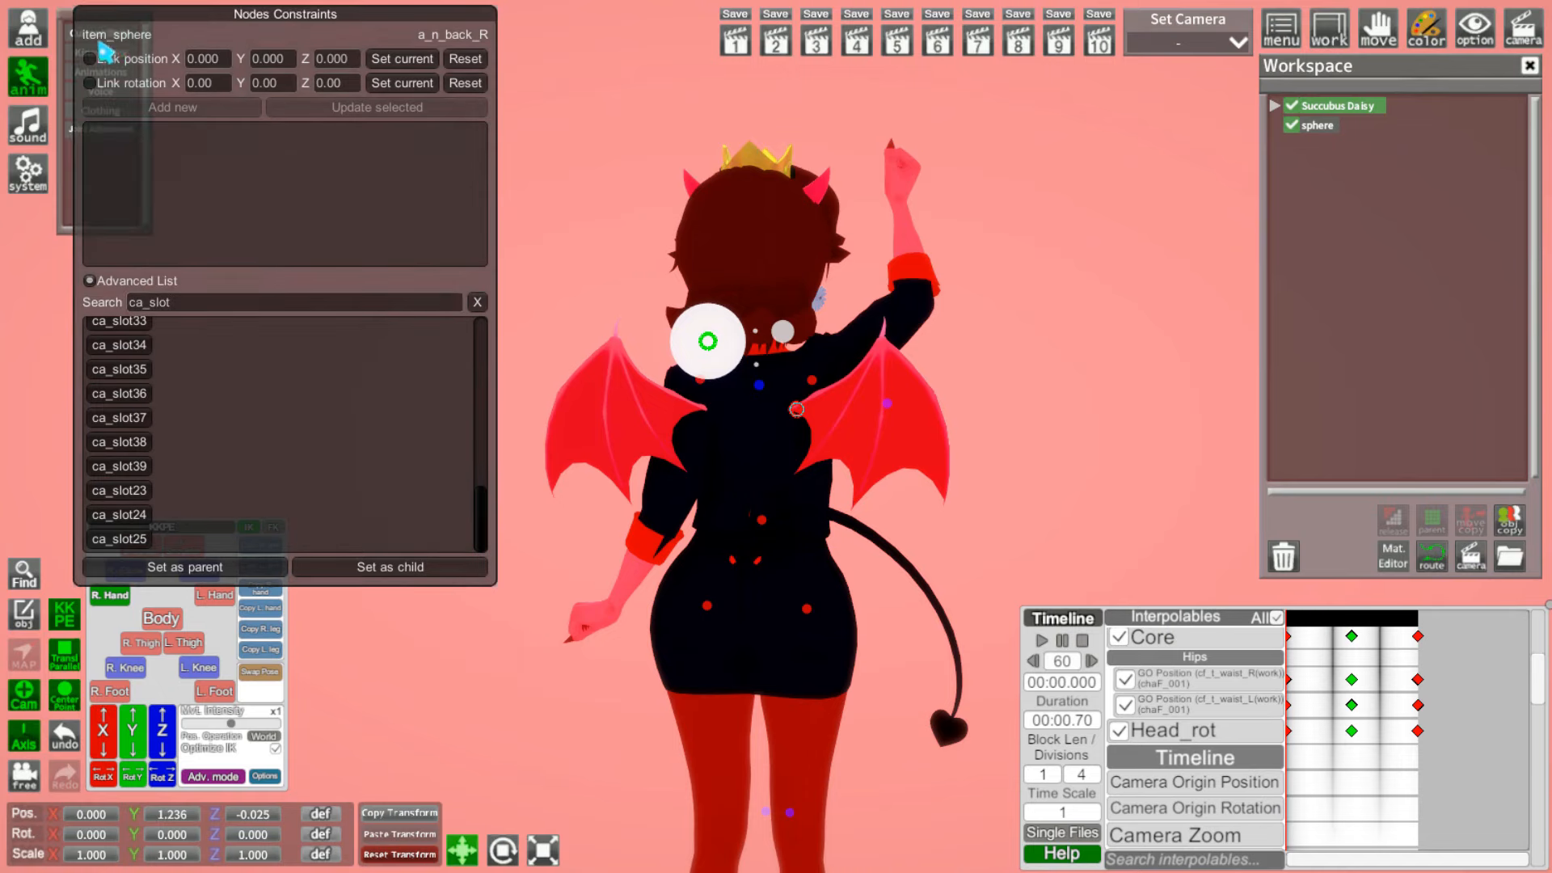
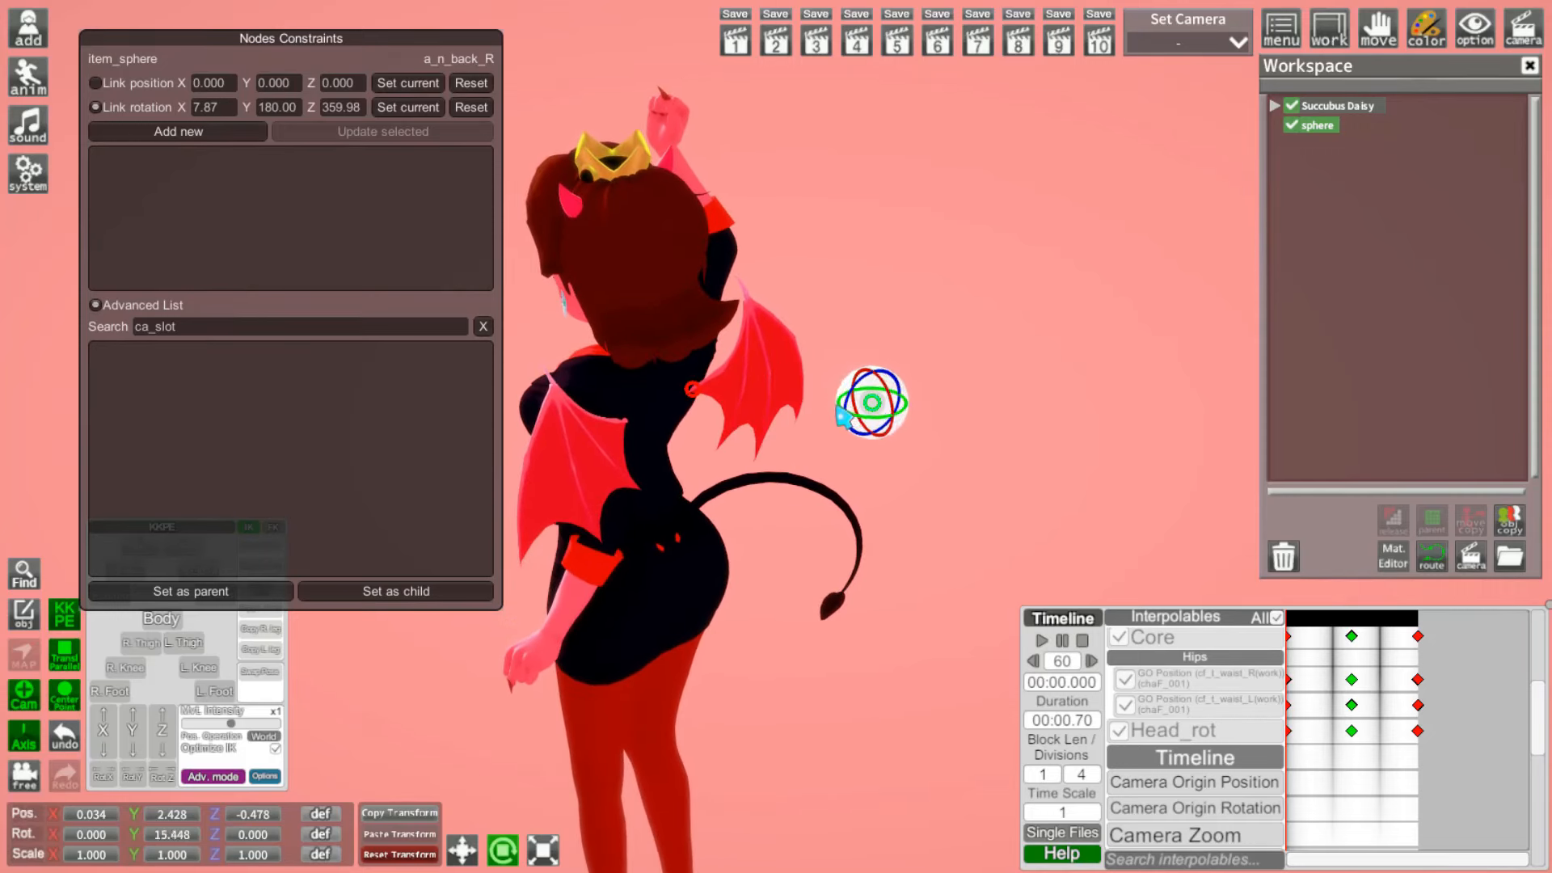
Step: Undo the sphere's last rotation, add the item_sphere to a_n_back_R rotation constraint, and test it by turning the sphere to about Y 56.288
key("ctrl+z")
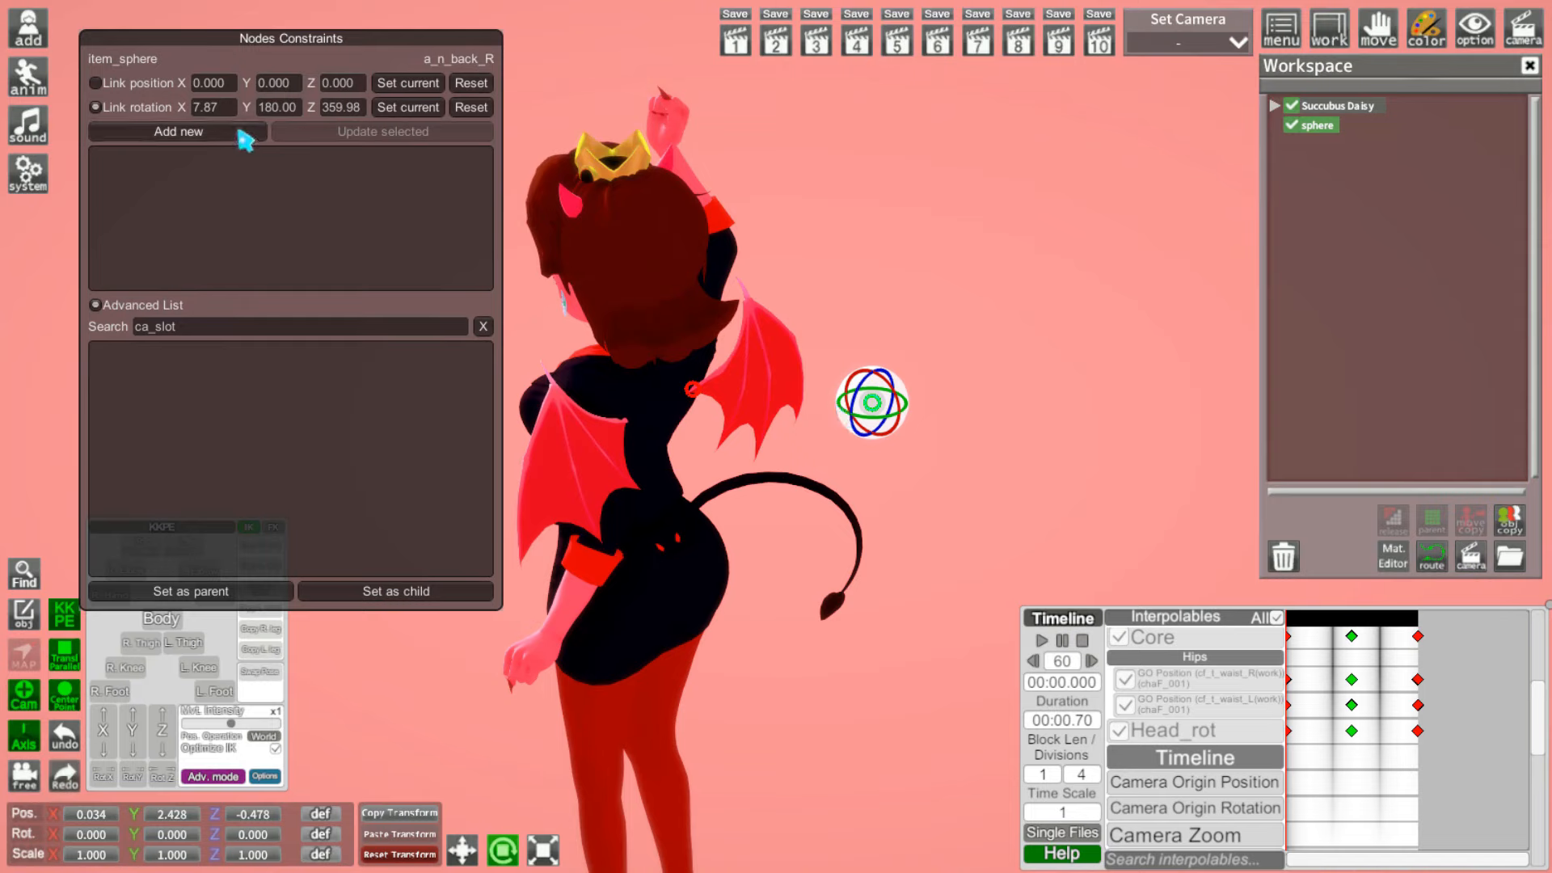
left_click(243, 132)
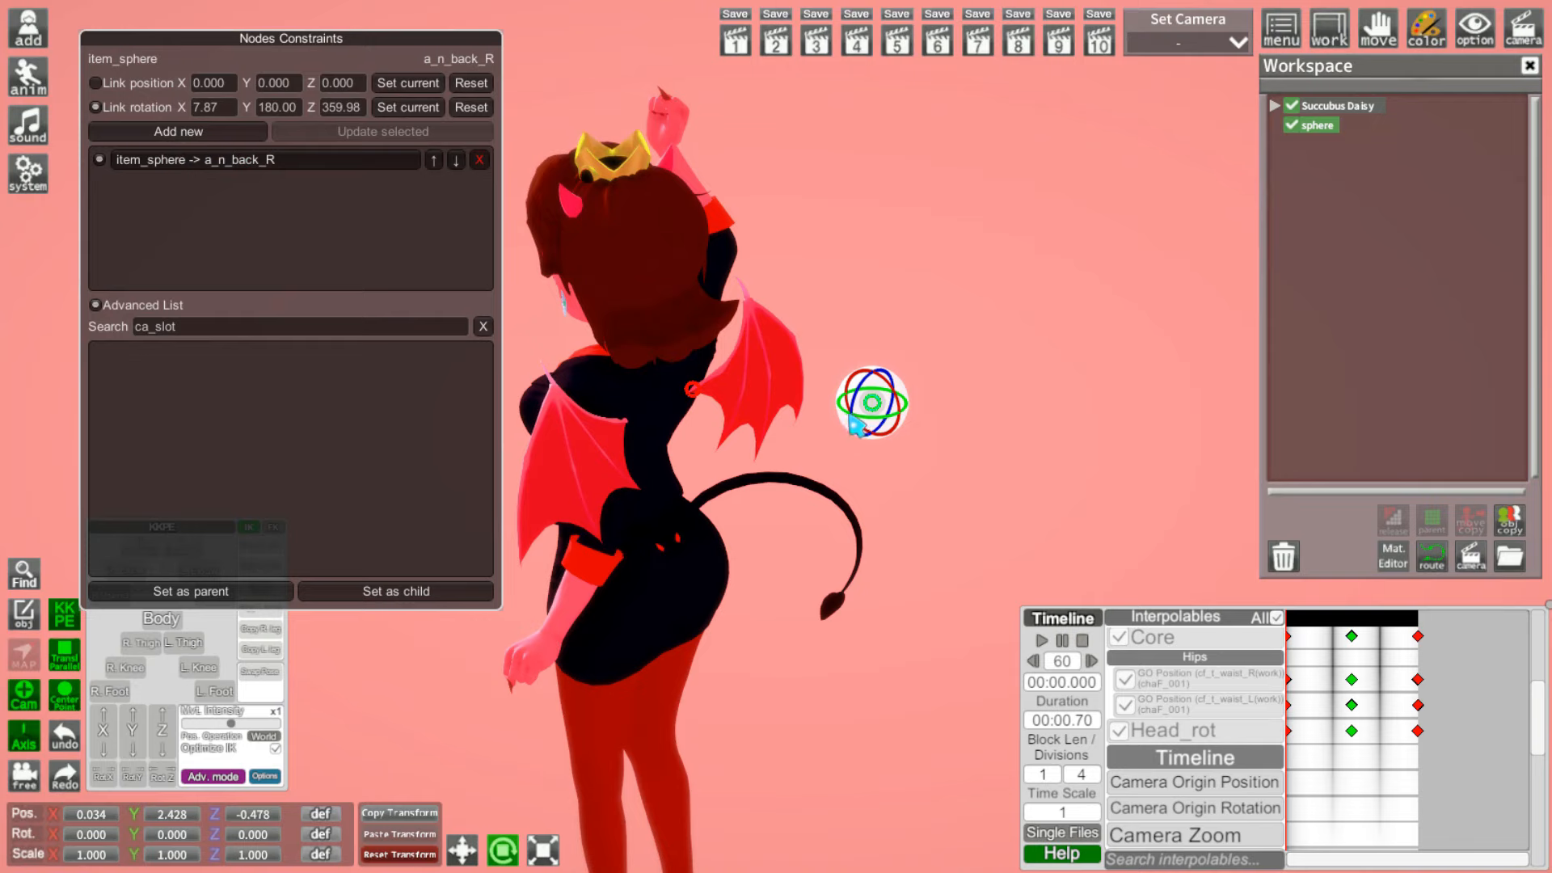
left_click_drag(853, 426, 823, 408)
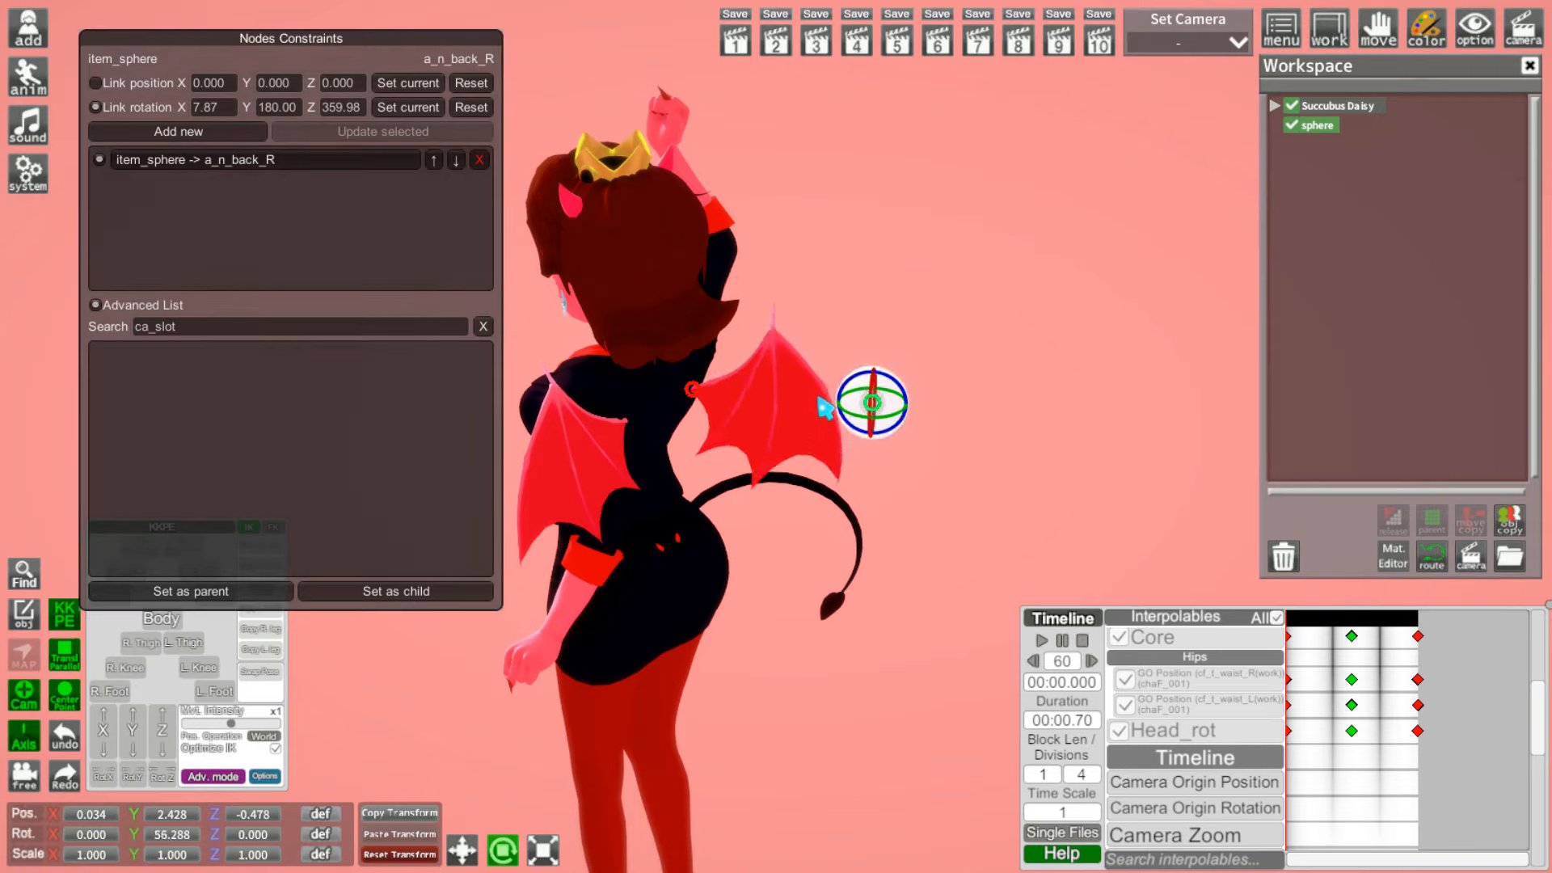
Step: Try the a_n_back_R constraint with the link rotation offsets reset to 0, turning the sphere to about Y 332.938 and undoing that turn
left_click(480, 160)
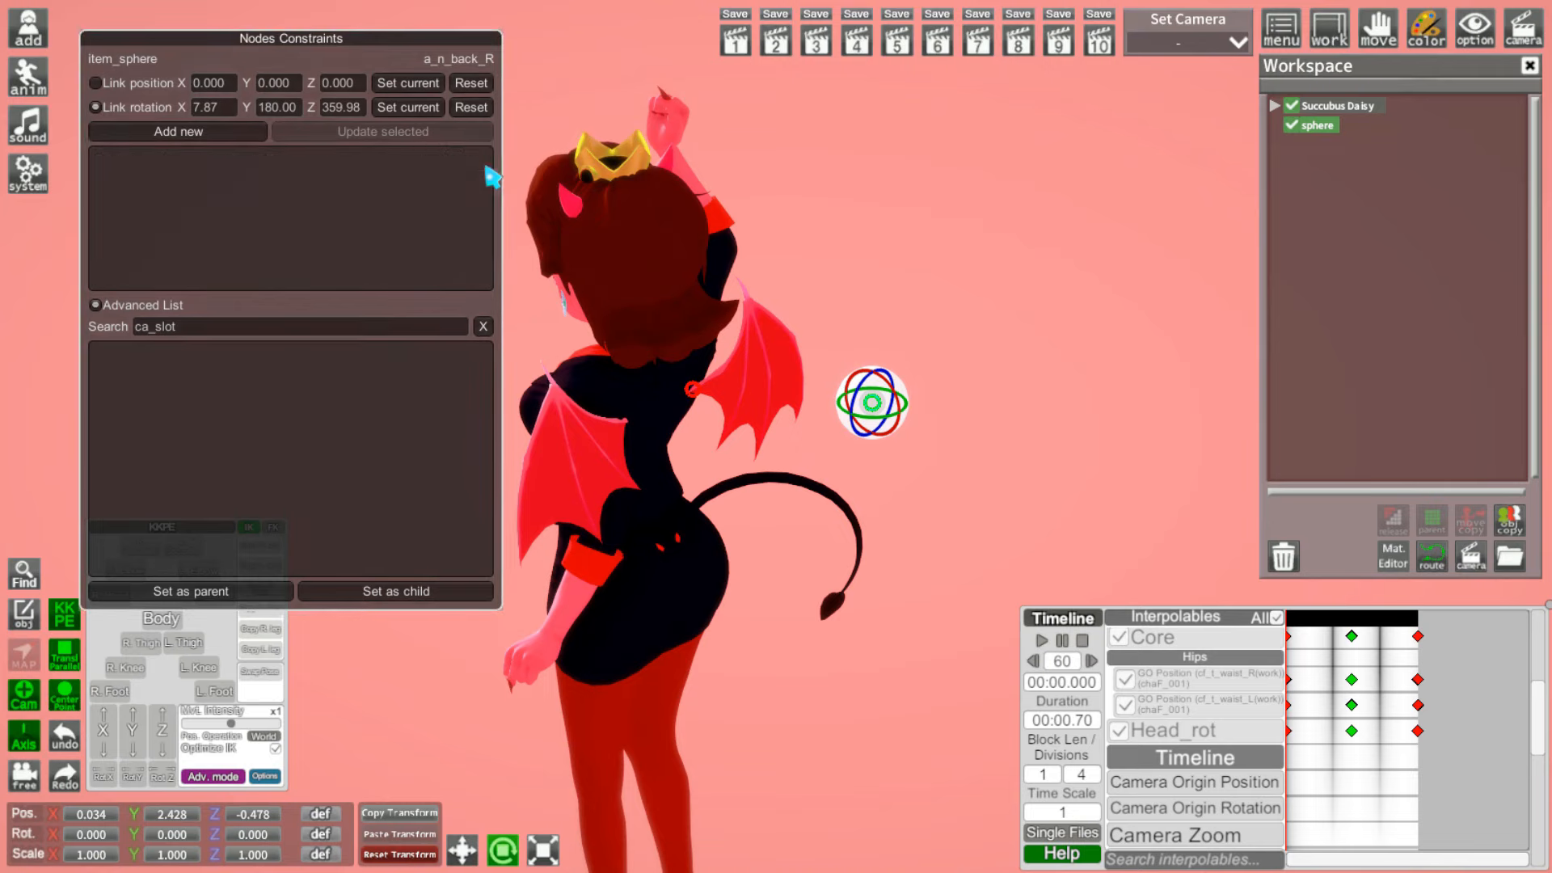
left_click(462, 110)
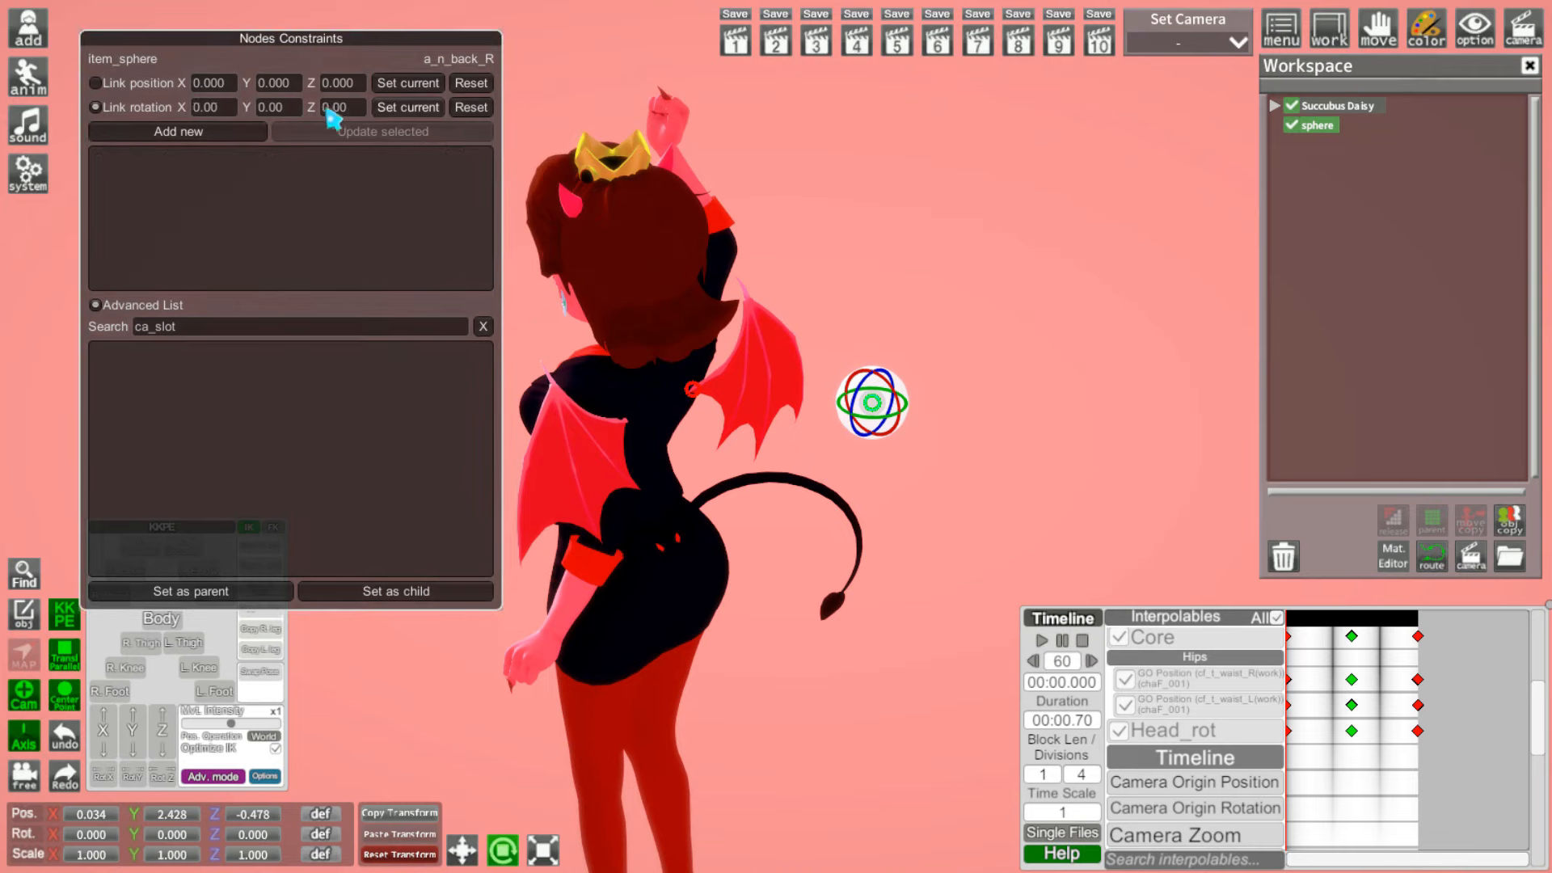
left_click(237, 131)
left_click_drag(867, 428, 890, 507)
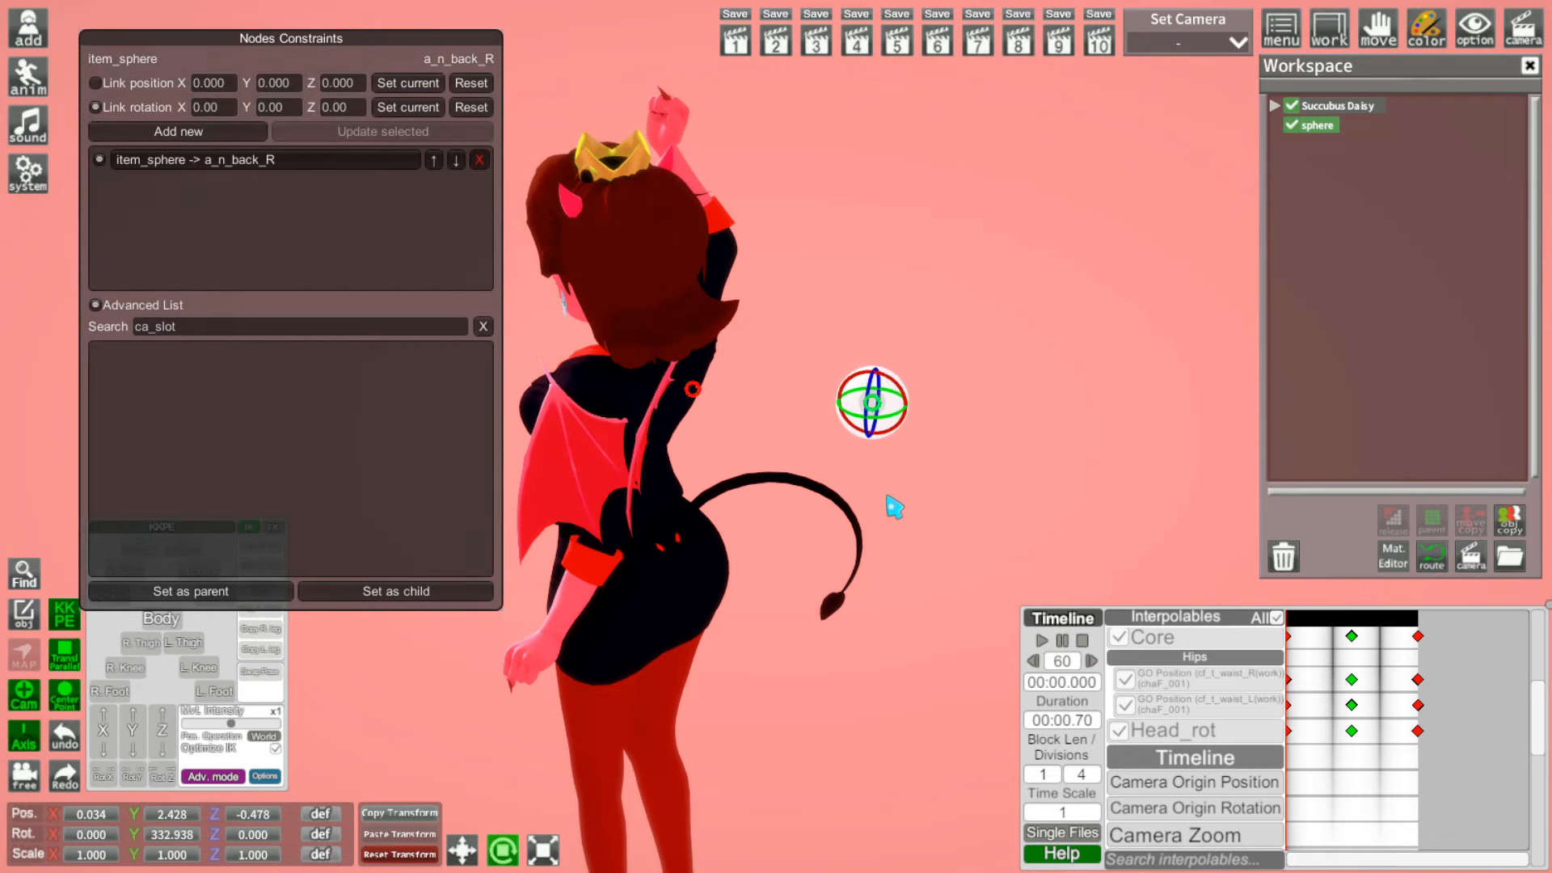
key("ctrl+z")
Step: Replace the constraint with one using rotation offsets 7.87, 180.00 and 359.98, and turn the sphere to about Y 353.068
left_click(475, 161)
left_click_drag(849, 414, 771, 403)
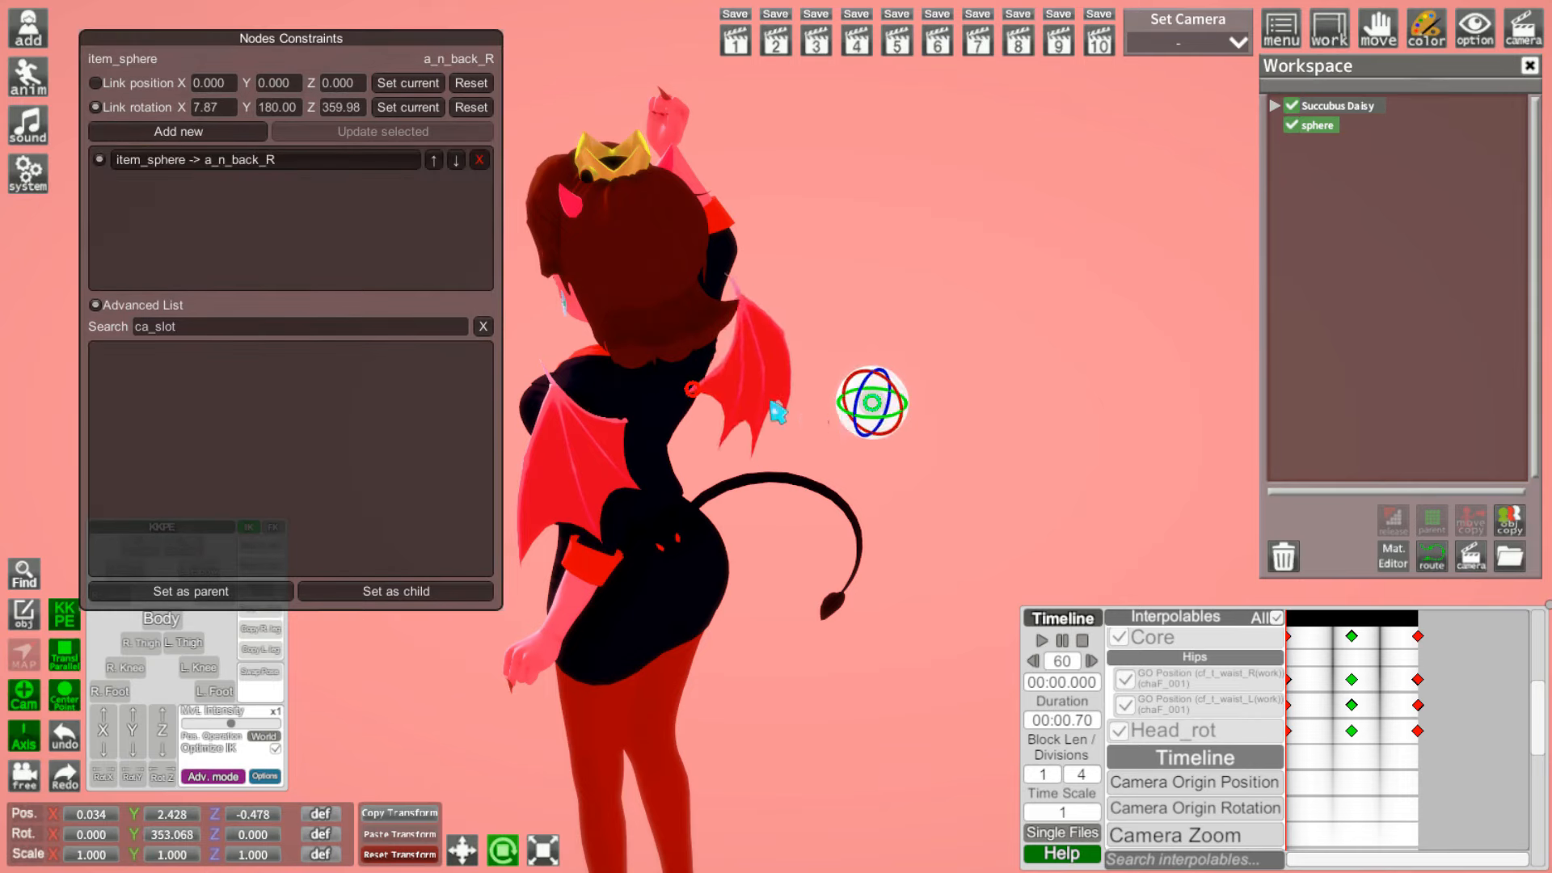
Step: Add the sphere's selected GuideObject rotation to the timeline with a keyframe at 00:00.000
left_click(1323, 129)
left_click(1324, 129)
scroll(1326, 779, "down", 5)
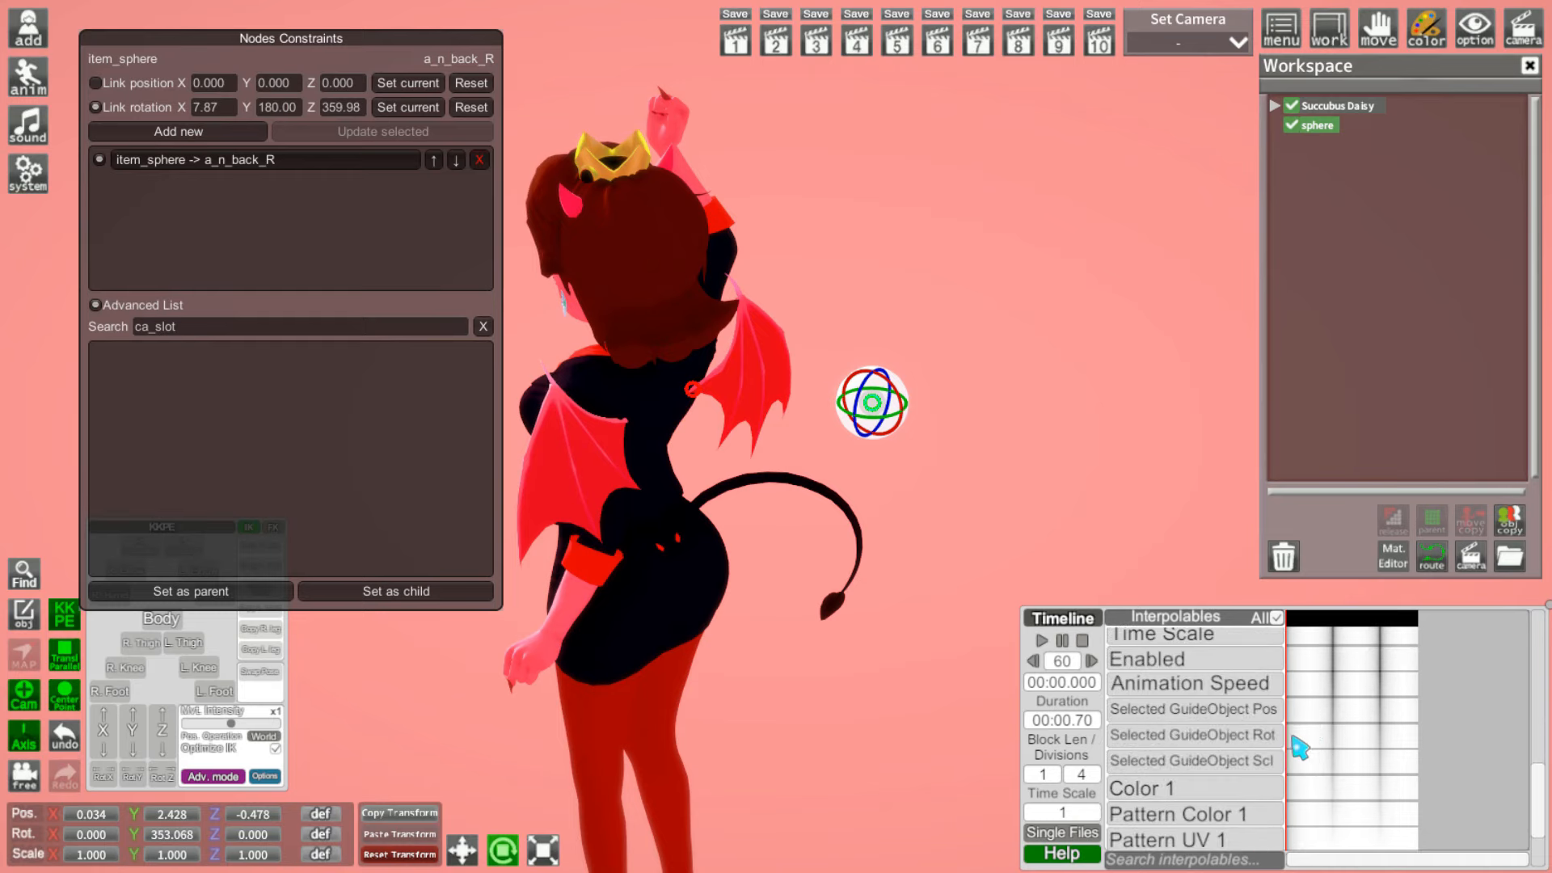
scroll(1300, 748, "up", 6)
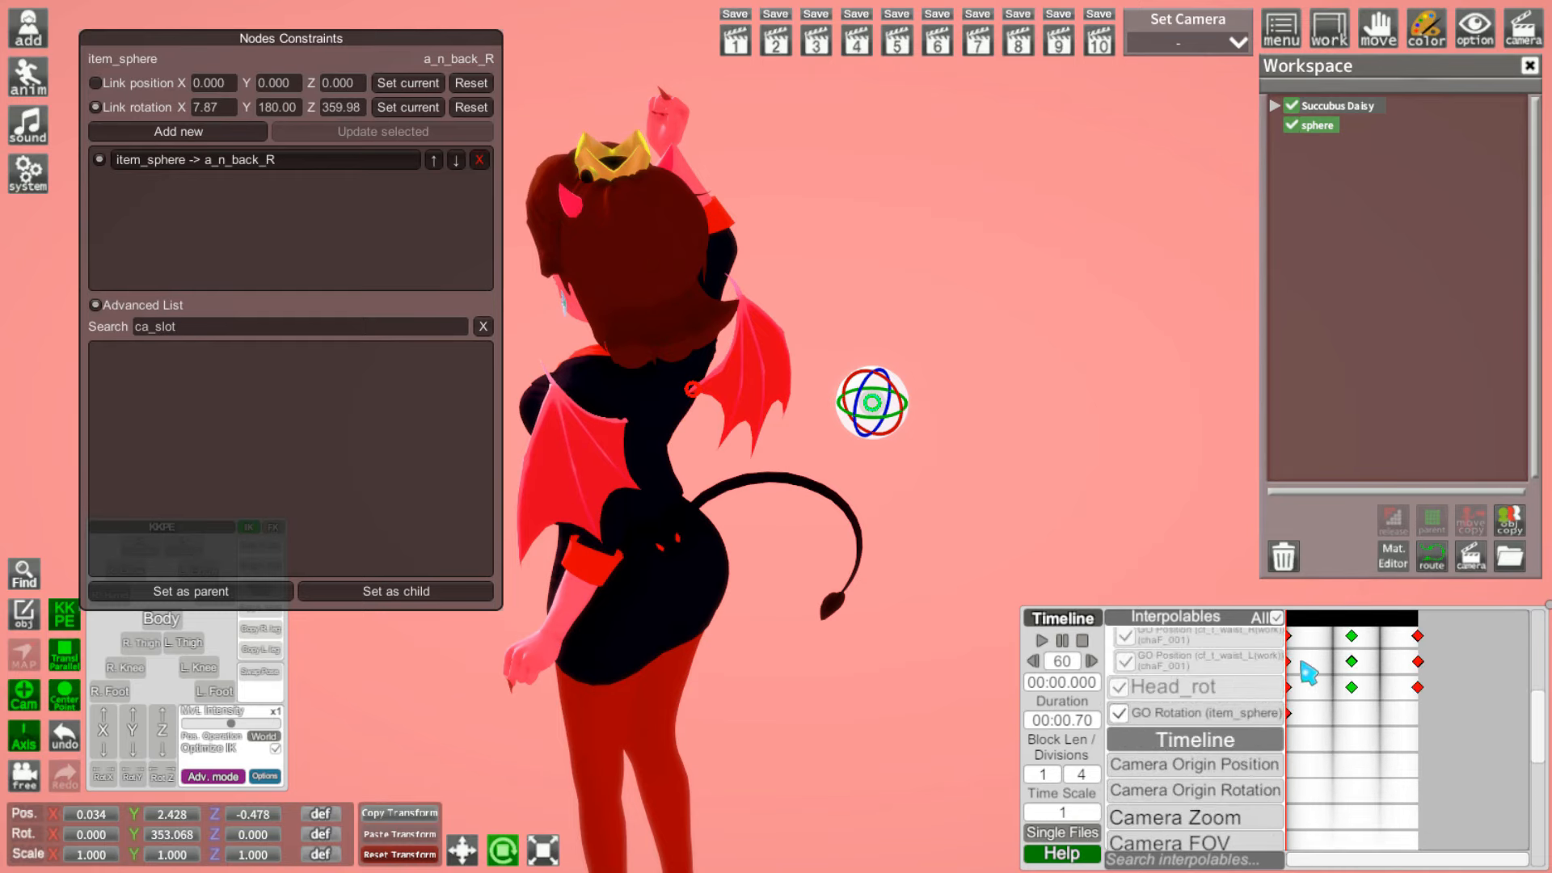
Step: Add a GO Rotation (item_sphere) keyframe and set its time to the current 00:00.35
left_click(1360, 722)
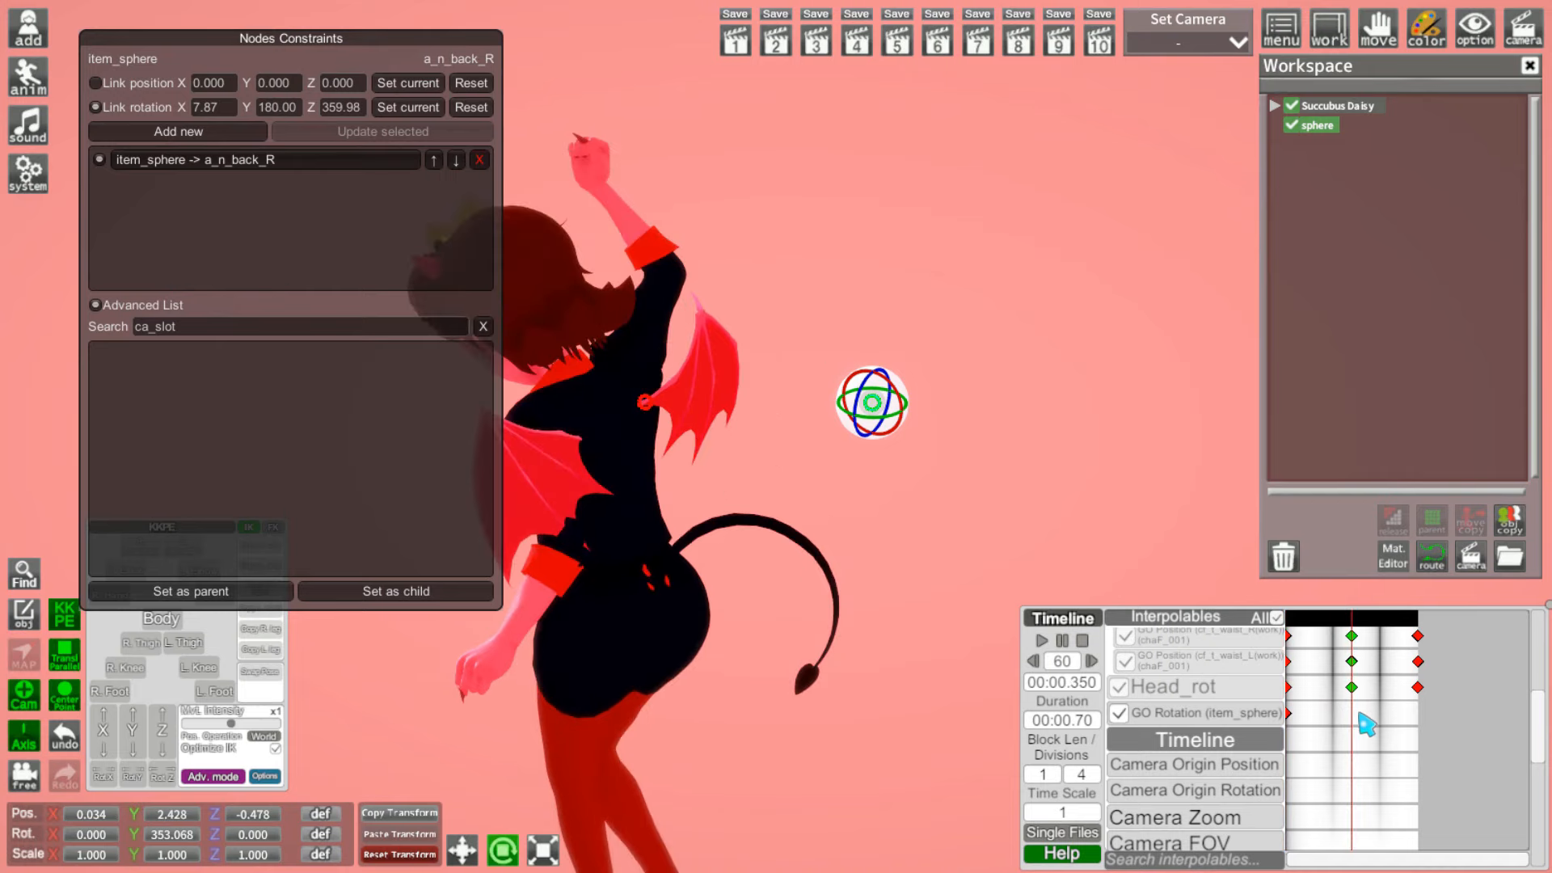
double_click(1379, 716)
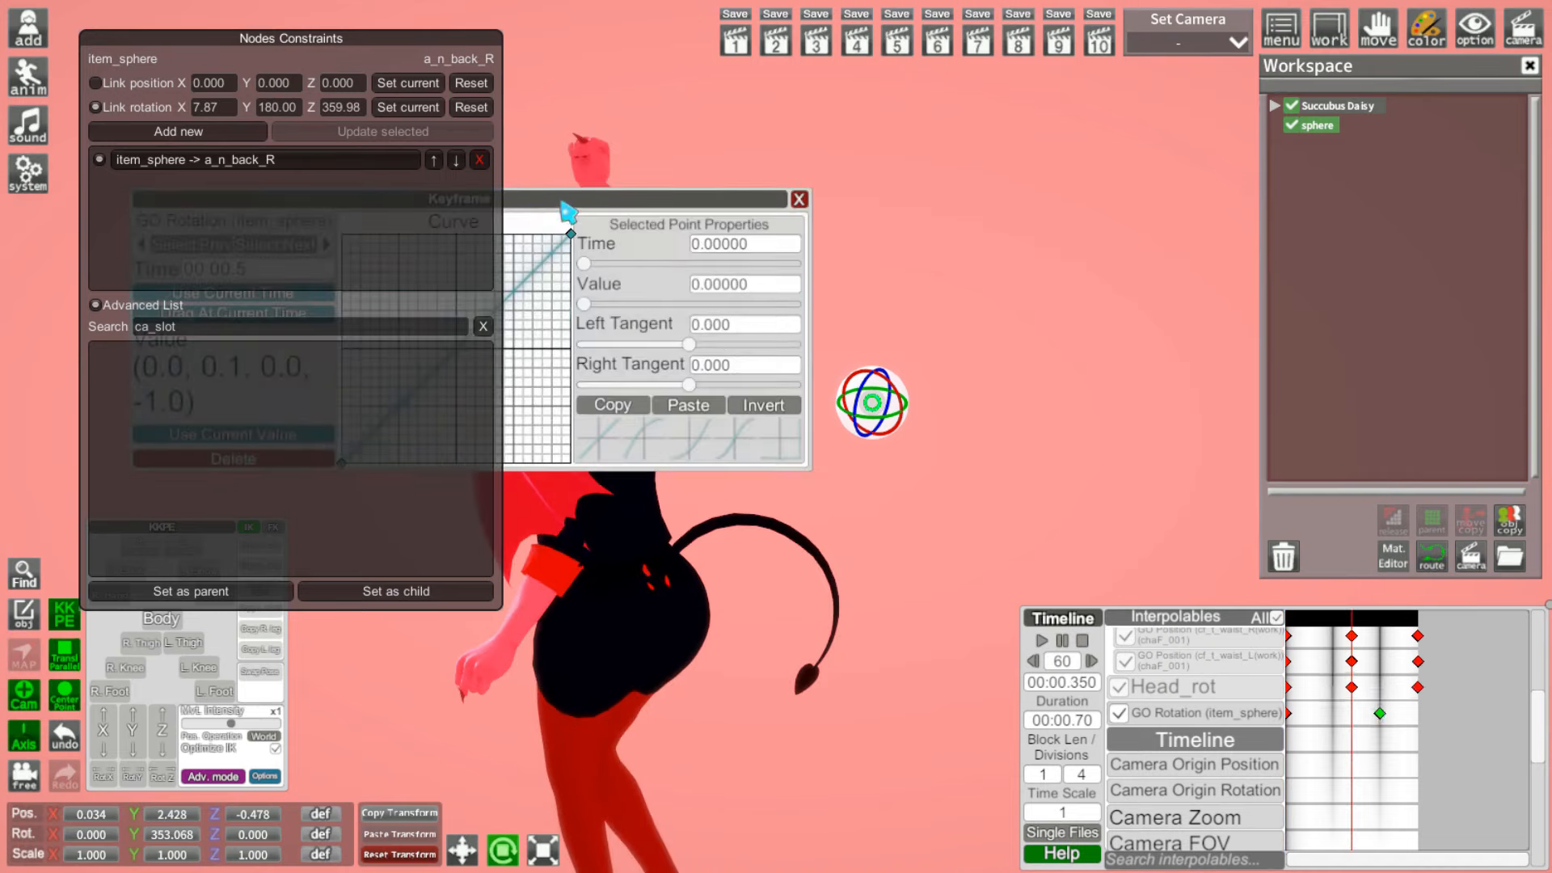
left_click_drag(570, 209, 944, 215)
left_click(686, 305)
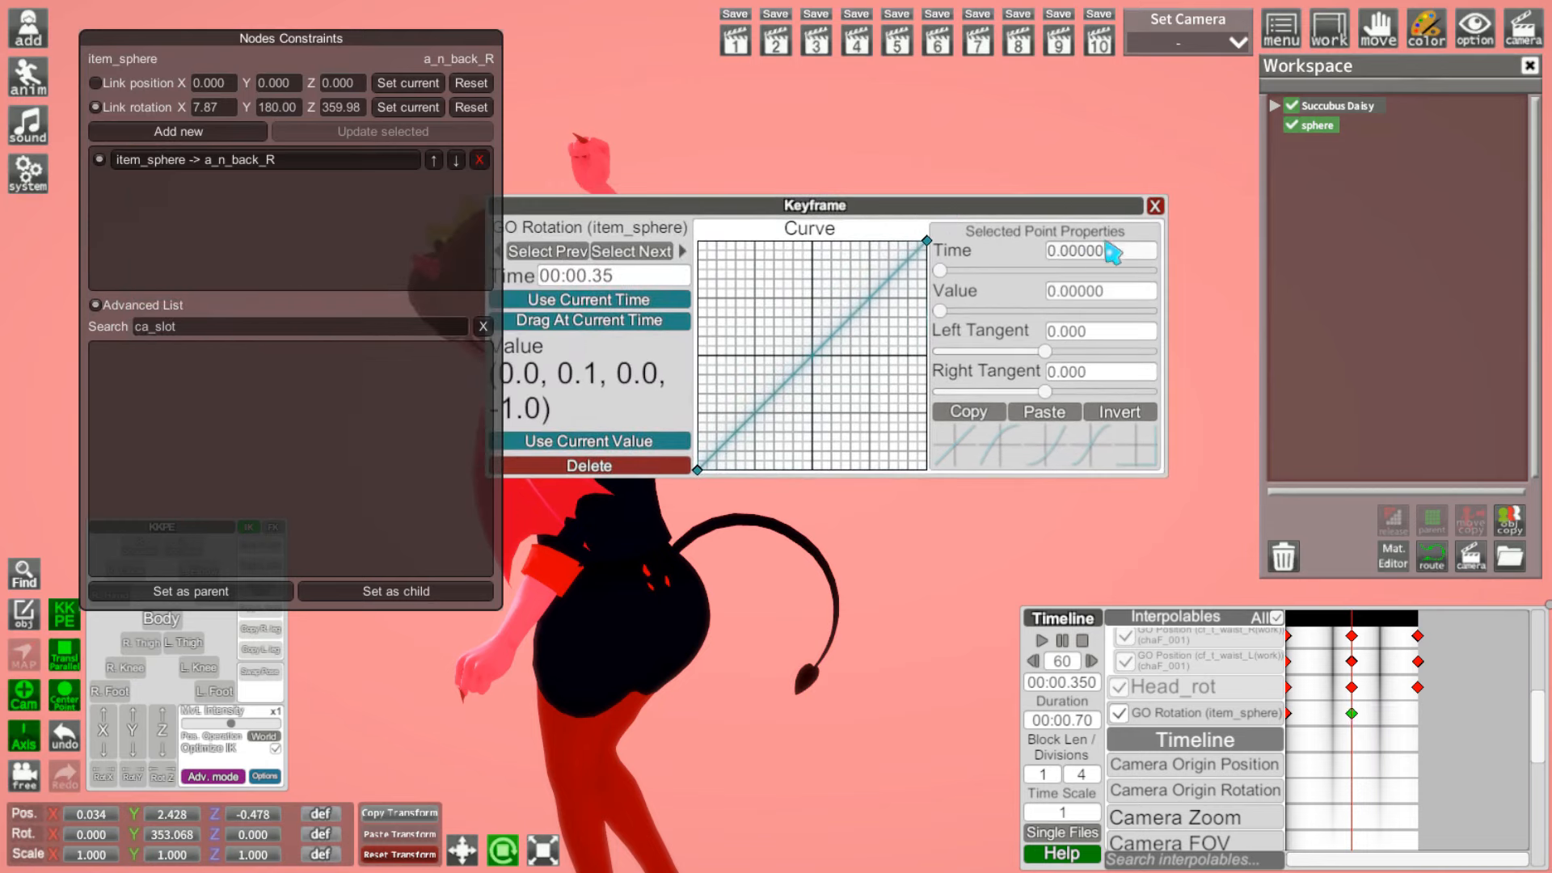
left_click(1155, 206)
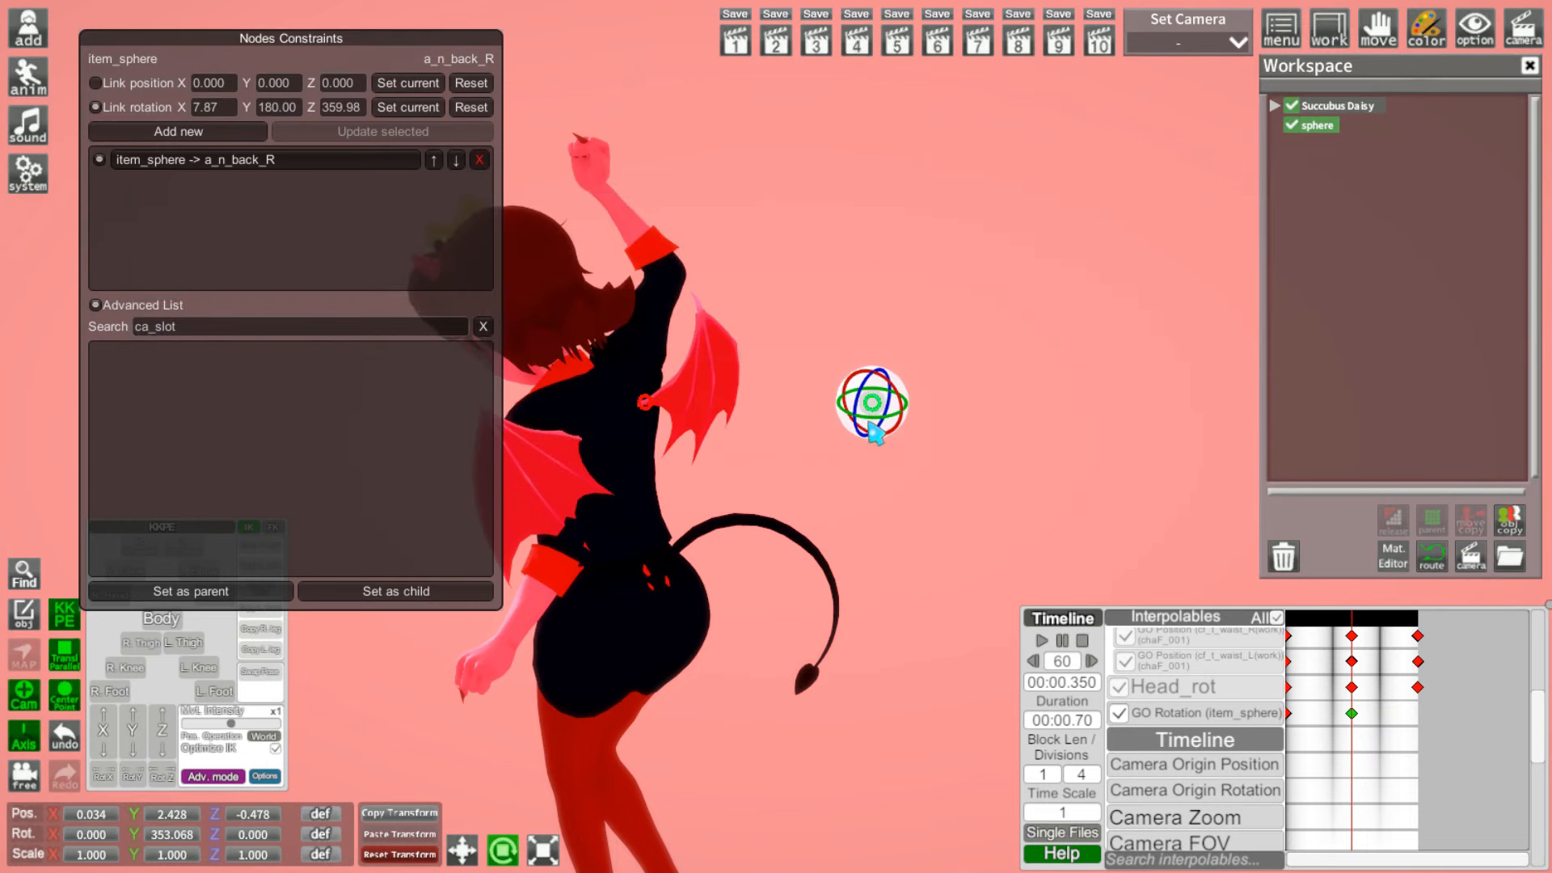
Step: Rotate the sphere to about Y 43.105 and store that current value in its 0.35-second rotation keyframe
left_click_drag(863, 420, 844, 417)
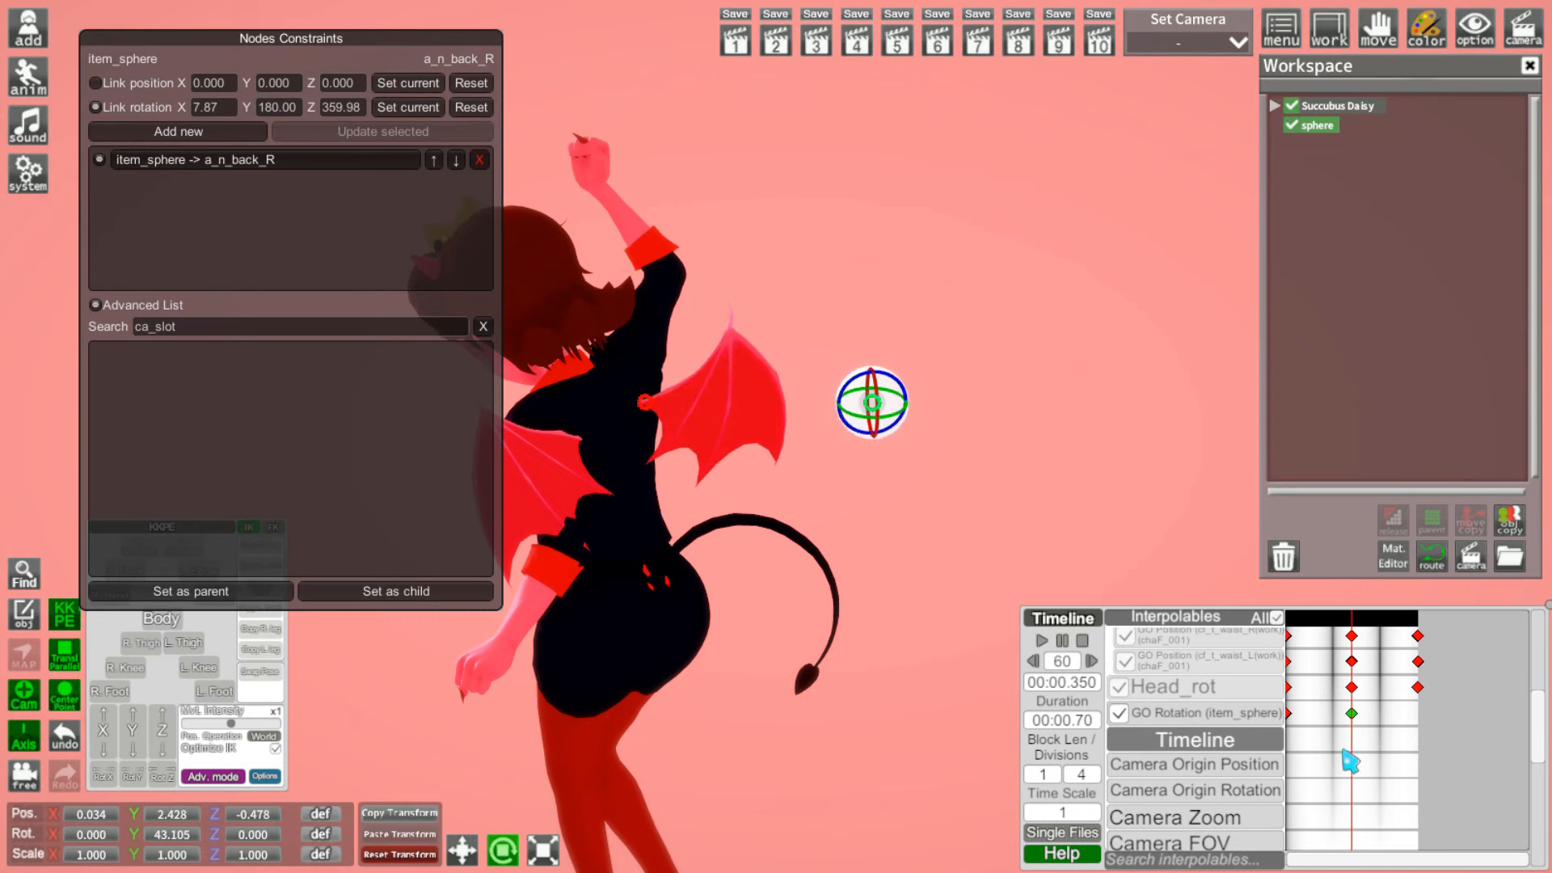
left_click(1352, 714)
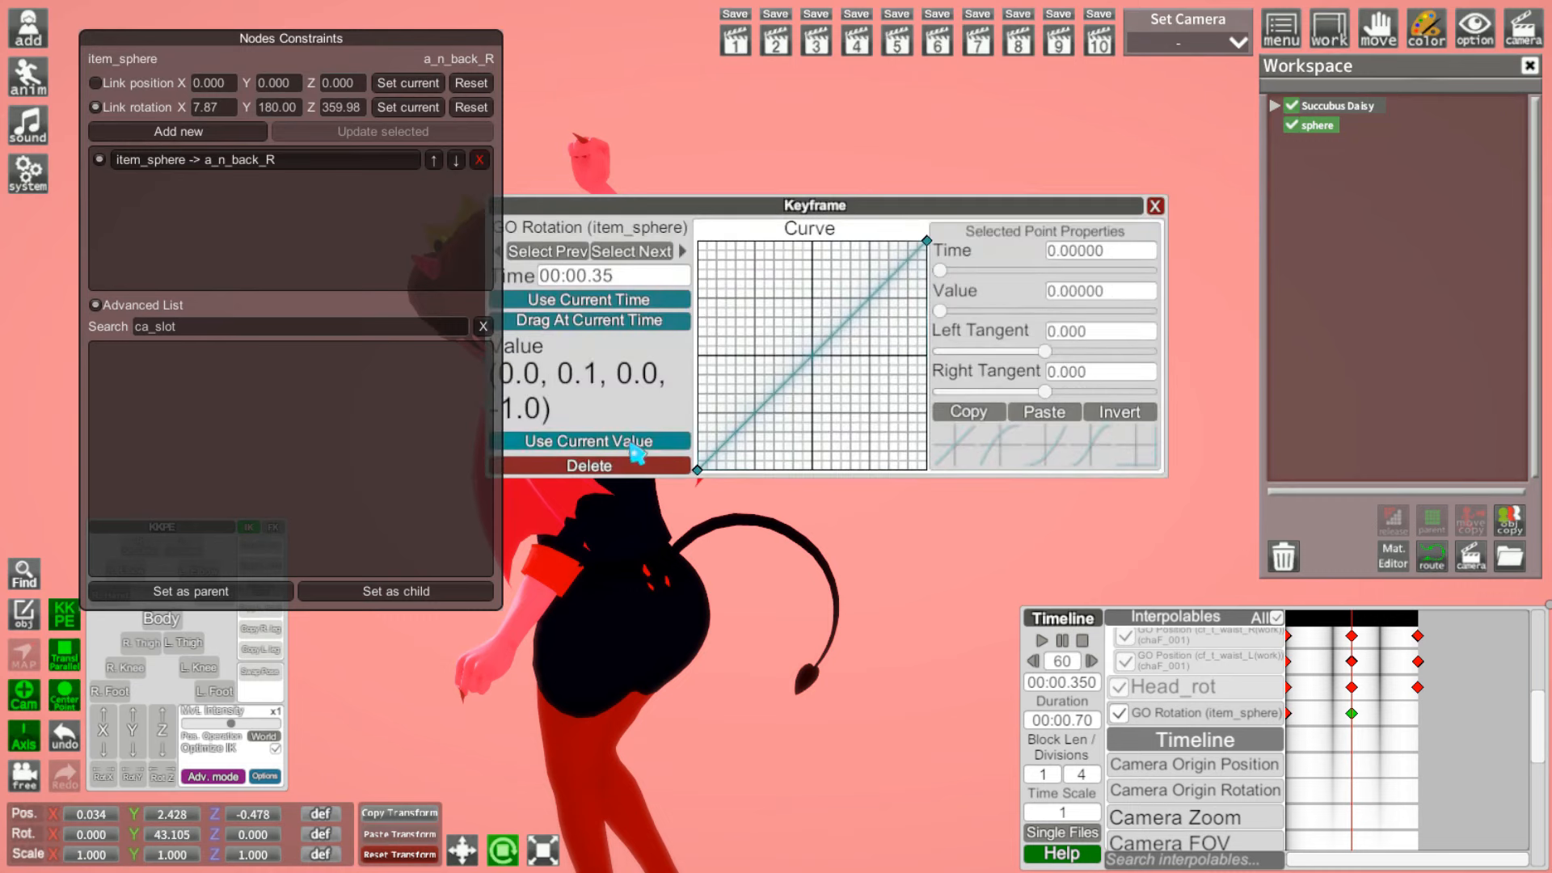
left_click(636, 441)
left_click(1156, 206)
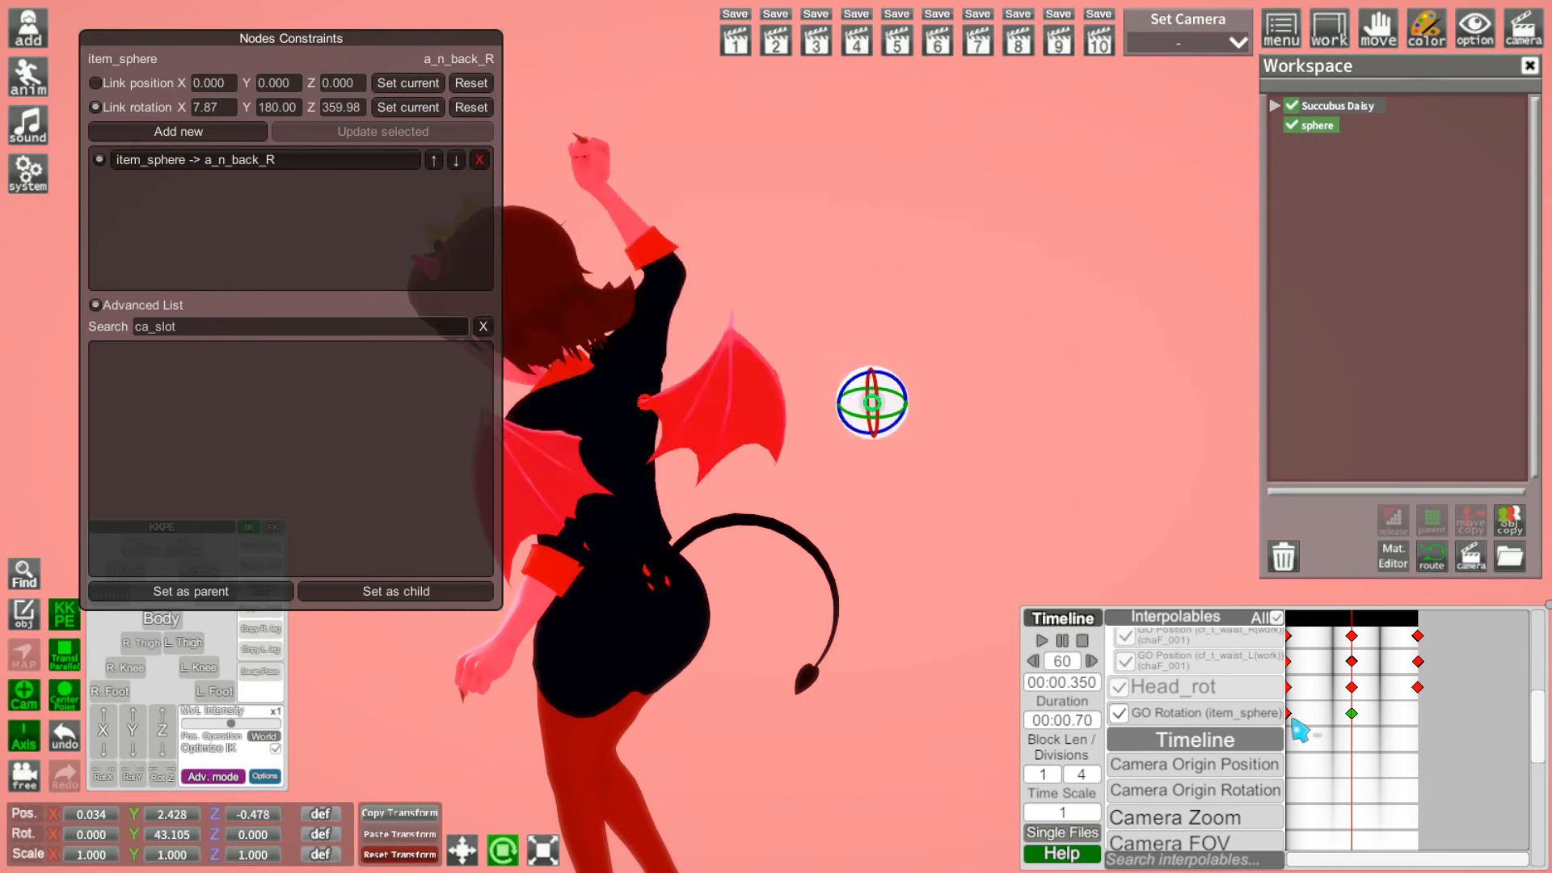
Step: Return the timeline to 00:00.000 and add a GO Rotation (item_sphere) keyframe at 00:00.7 with the starting rotation
left_click_drag(1318, 732, 1283, 719)
left_click(1417, 714)
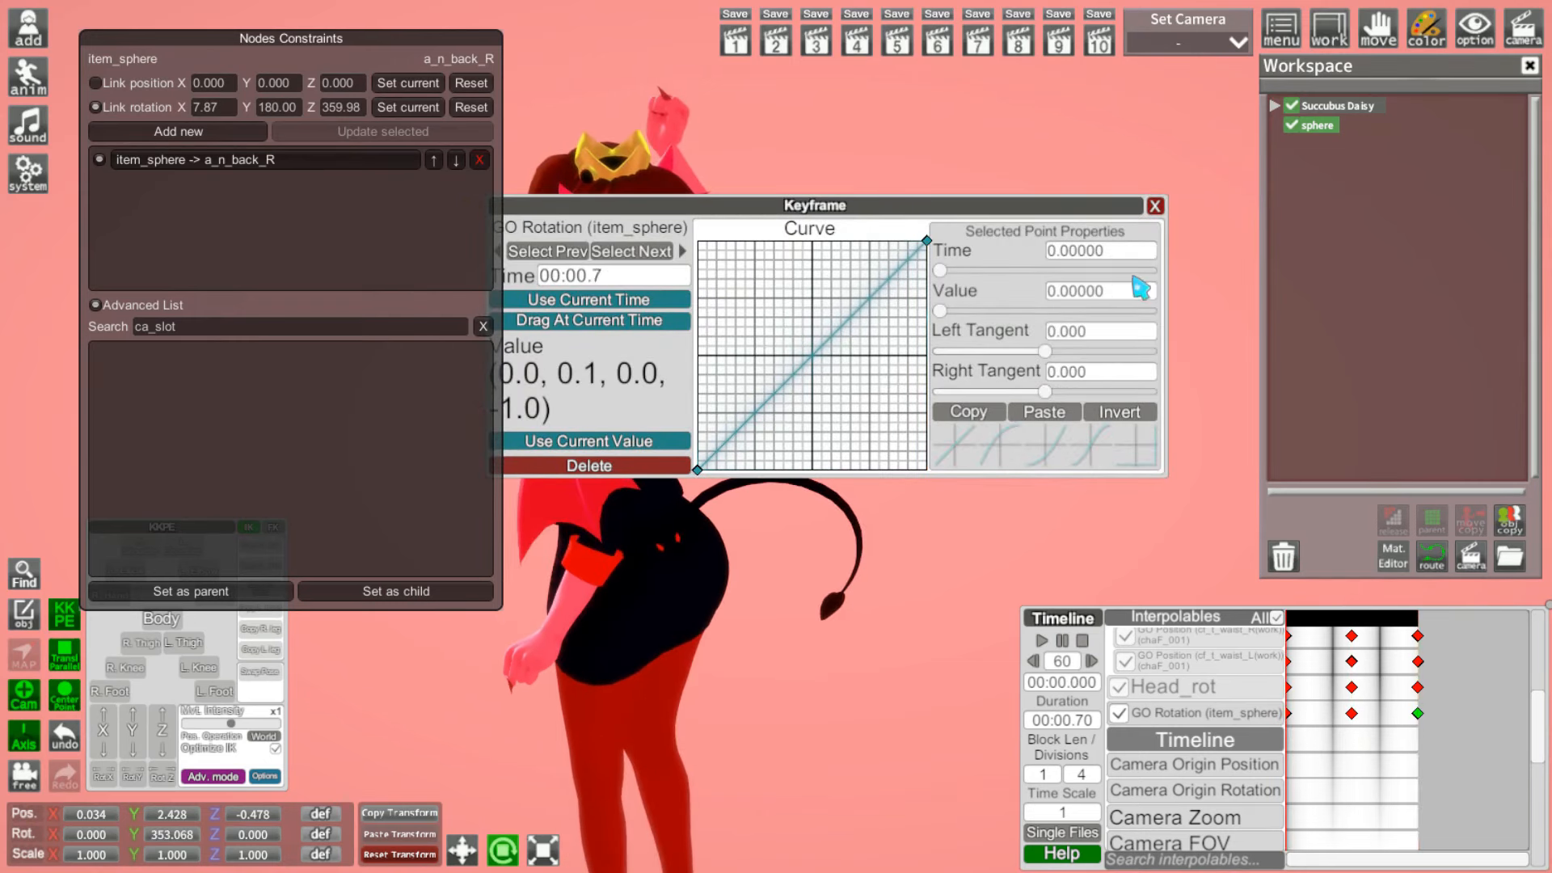
left_click(1155, 206)
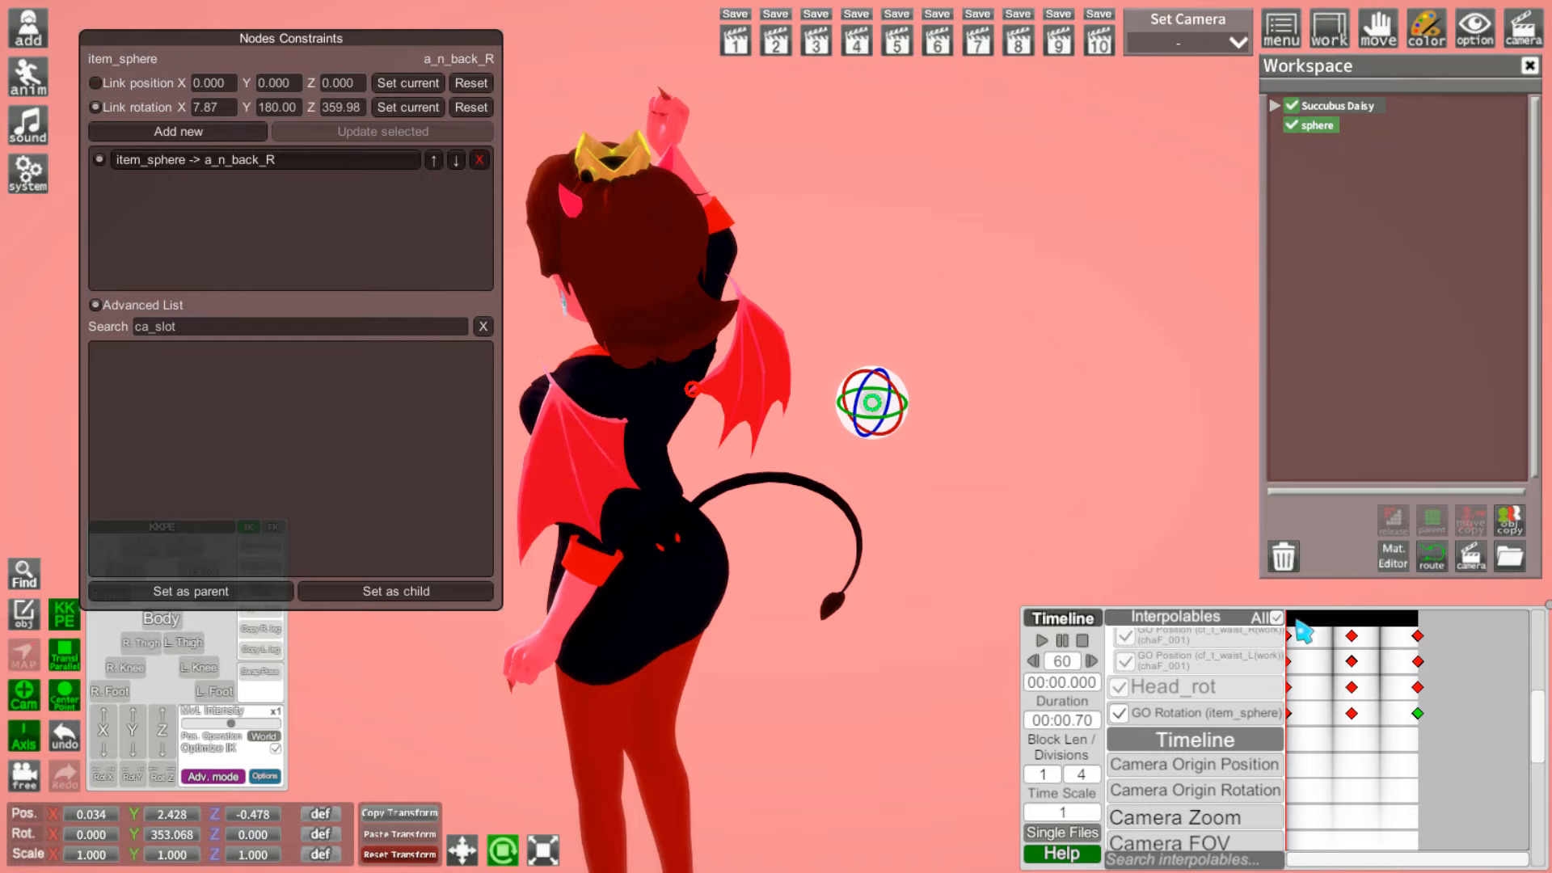
Step: Preview the wing motion by scrubbing through the first part of the loop and back to 00:00.000
left_click(1326, 621)
left_click_drag(1337, 621, 1268, 633)
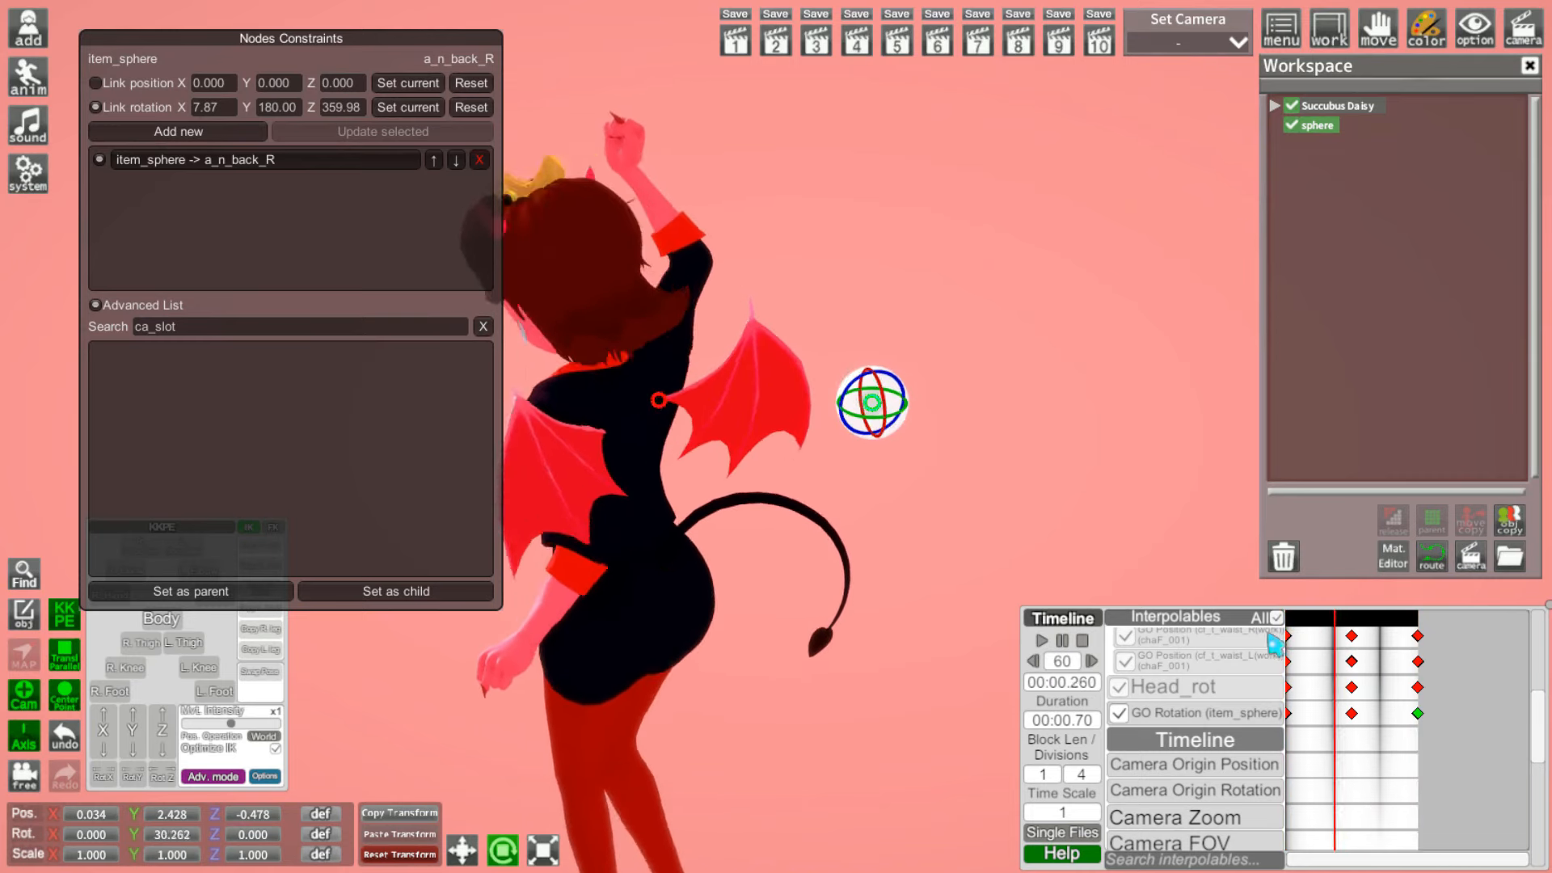
Step: Clear the ca_slot node search, select Succubus Daisy, browse her full node list and inspect her from the front
left_click(300, 334)
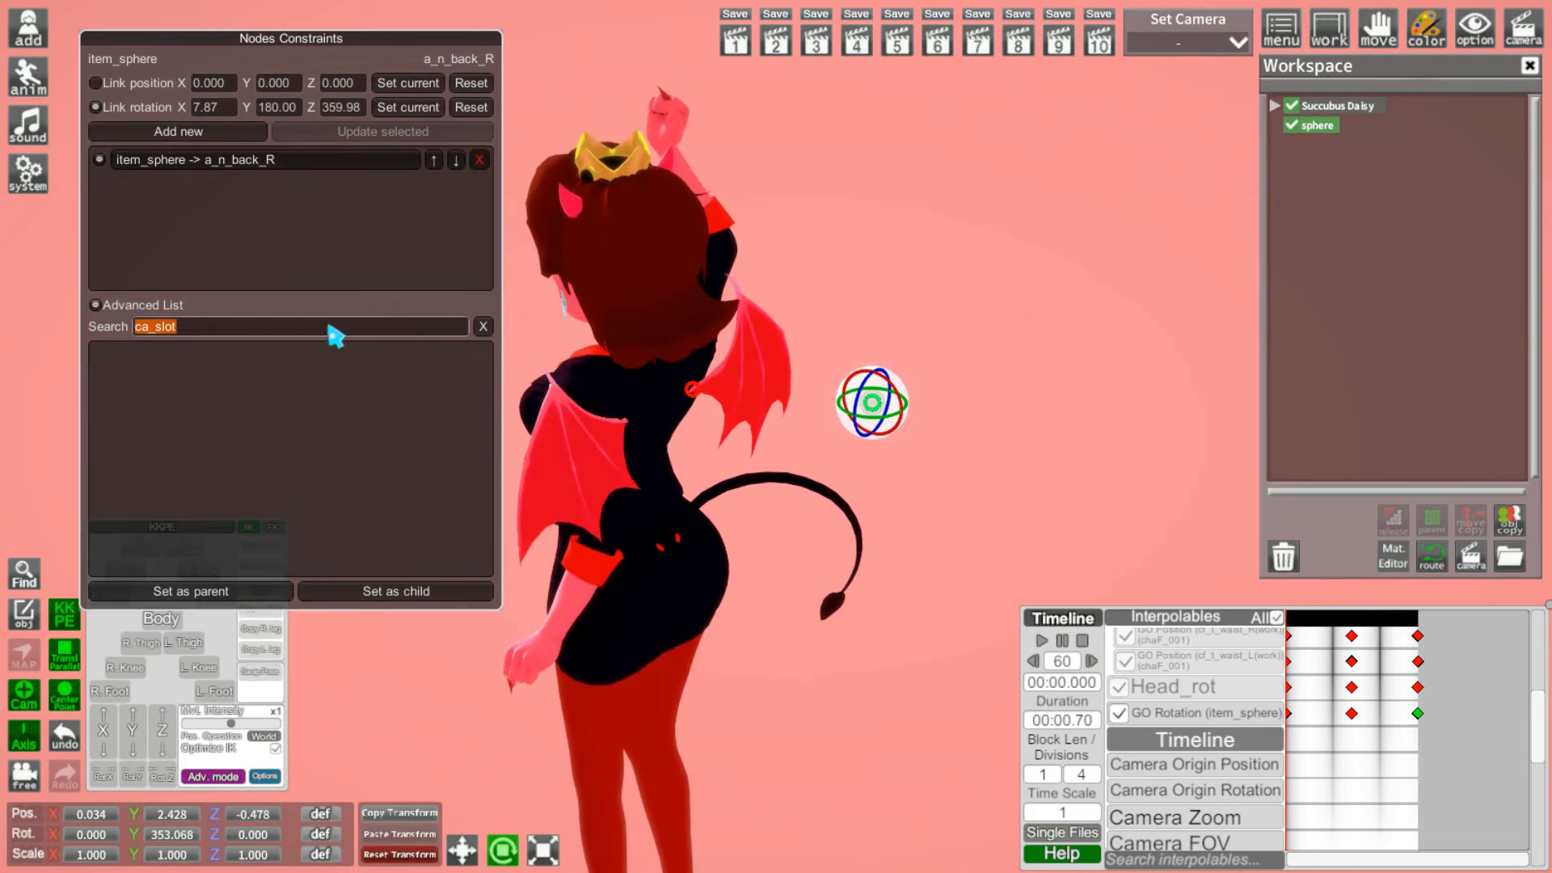
key("BackSpace")
left_click(1320, 107)
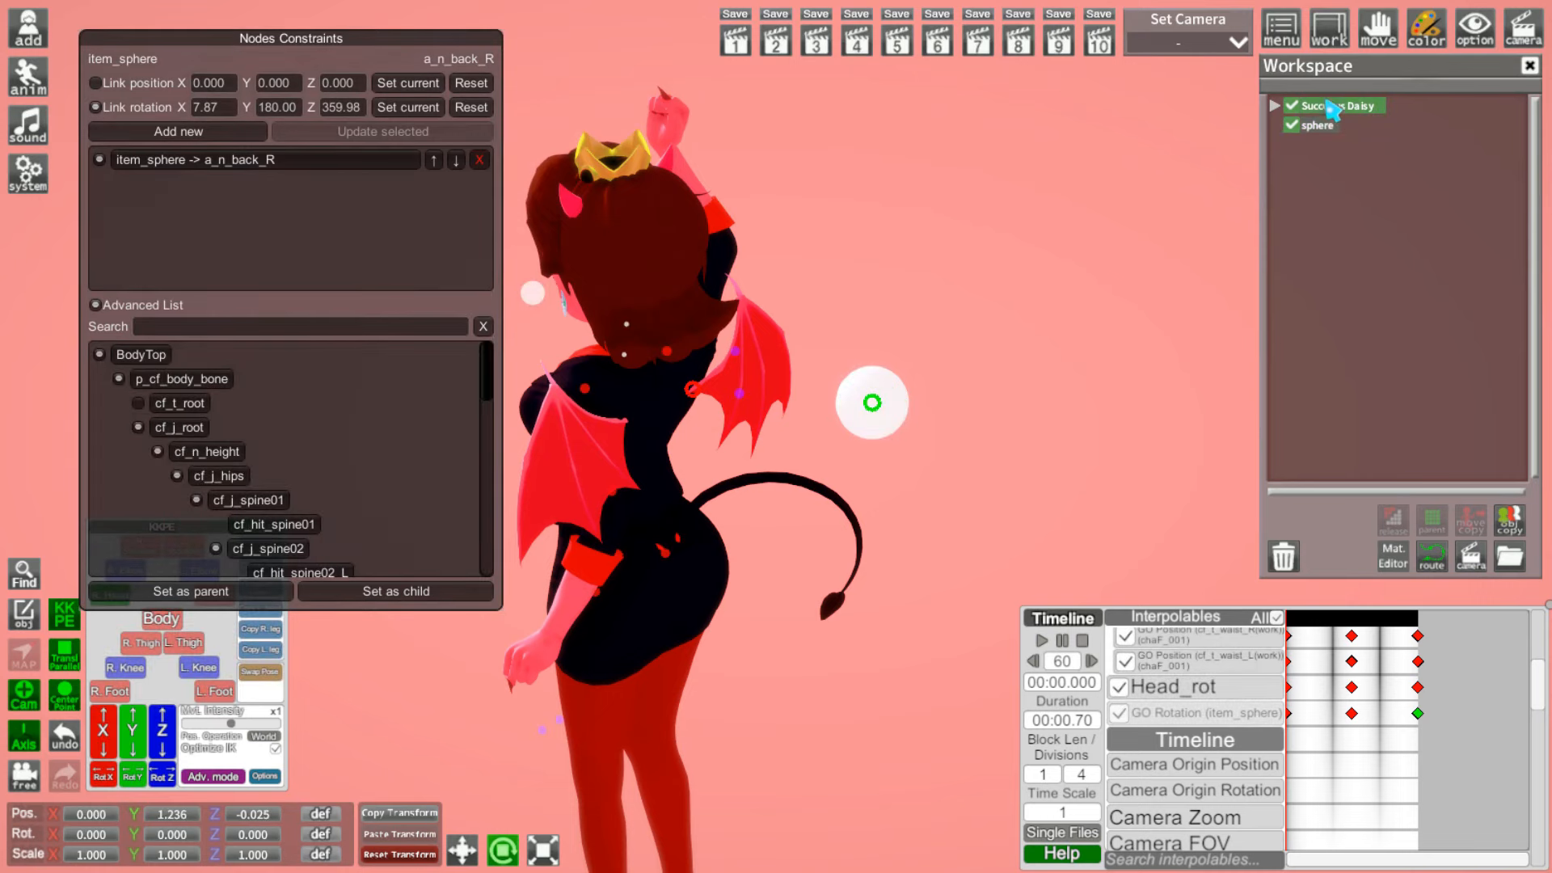
scroll(294, 450, "down", 10)
scroll(257, 457, "down", 2)
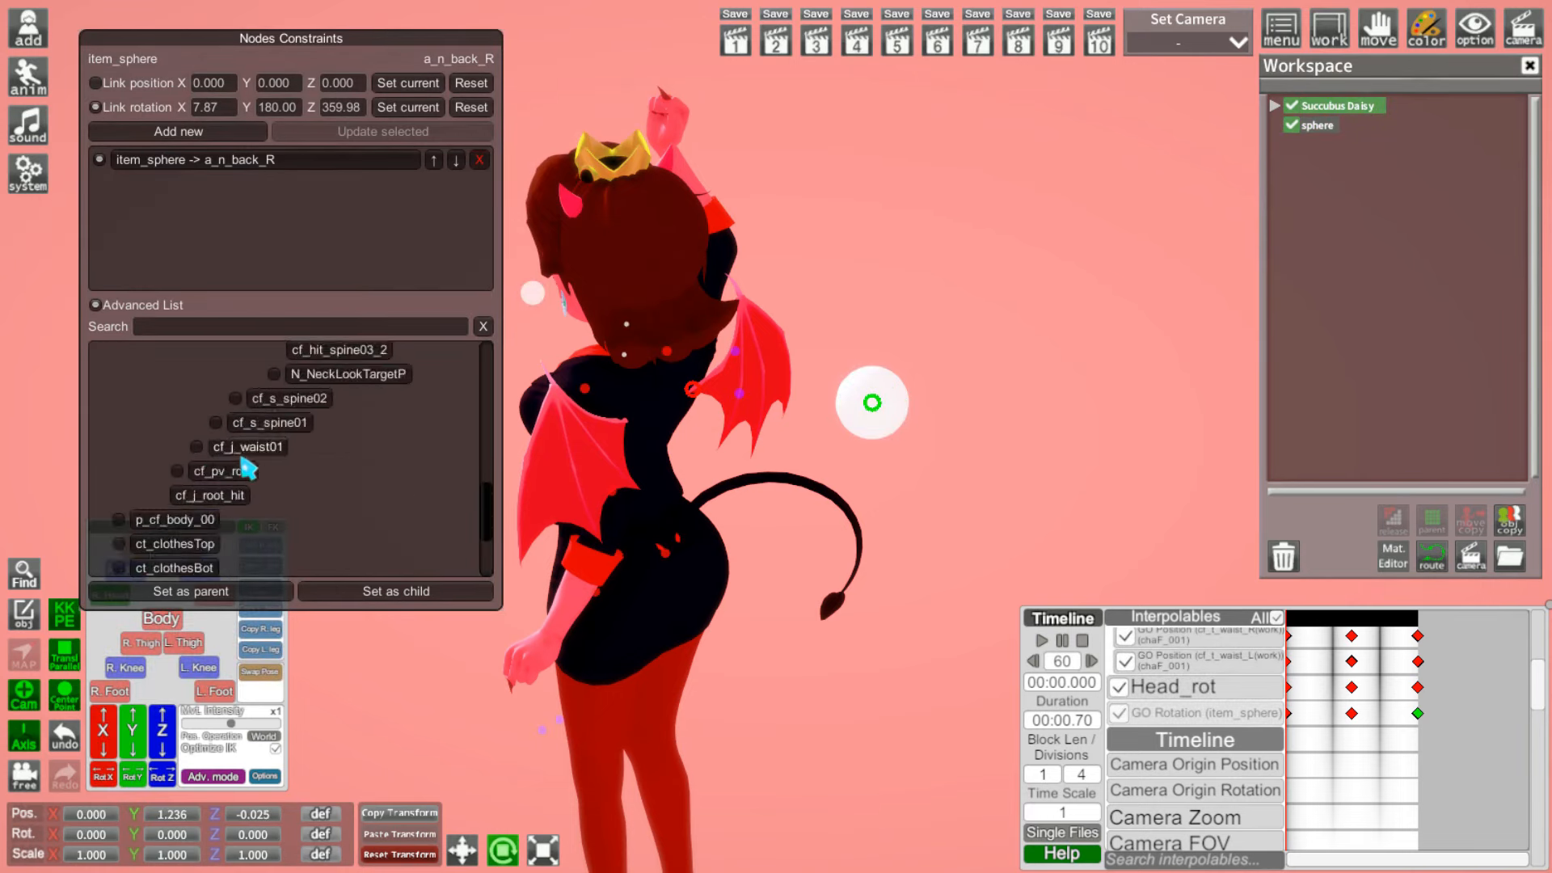
left_click_drag(728, 558, 833, 558)
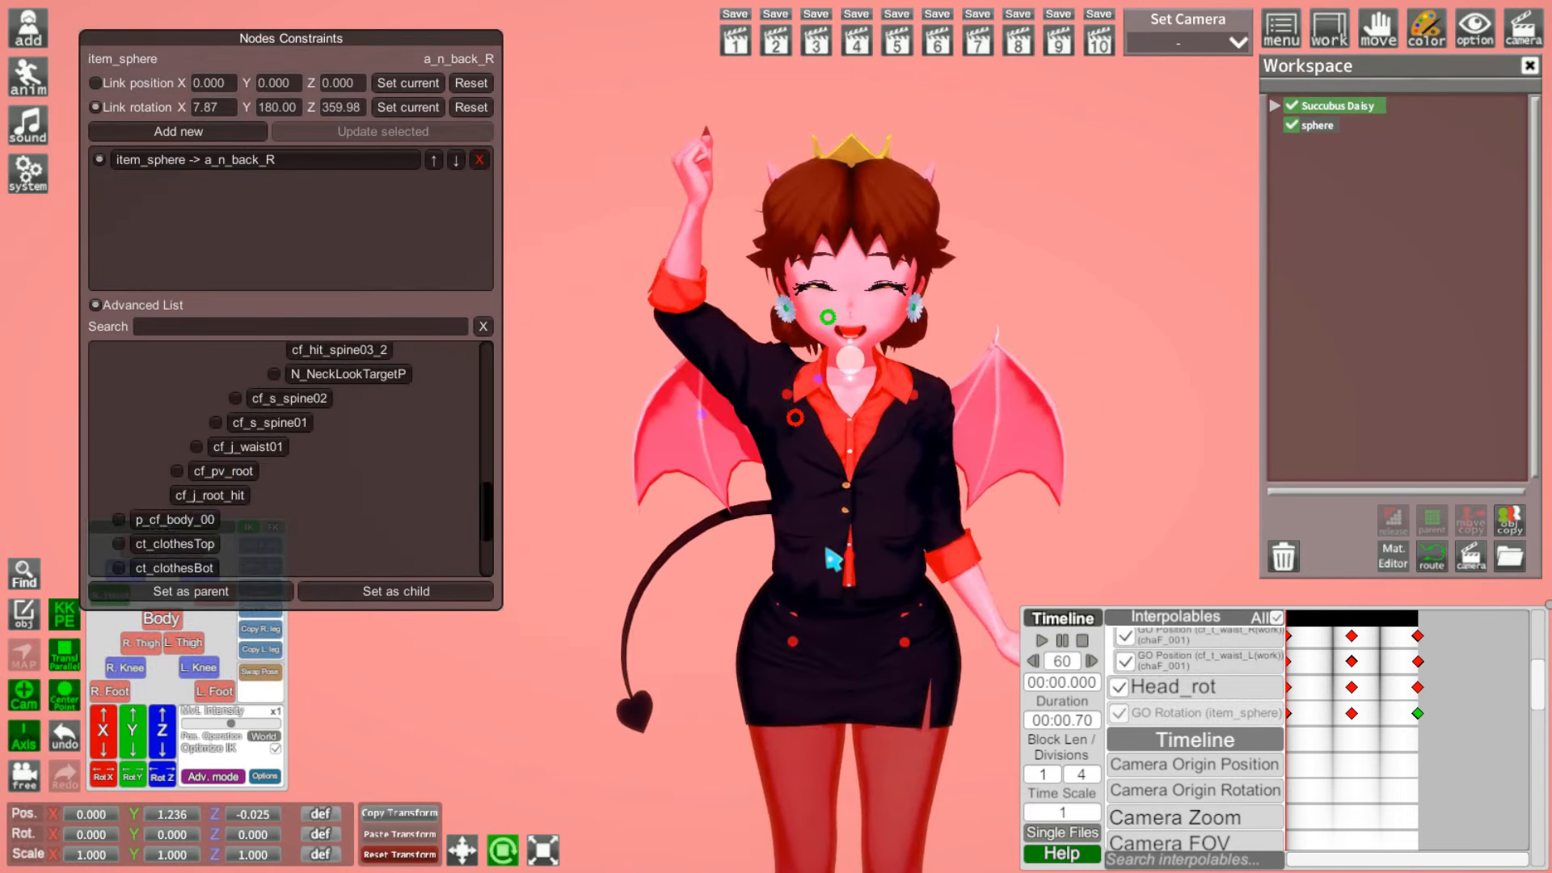
right_click_drag(833, 558, 679, 529)
left_click_drag(919, 453, 980, 461)
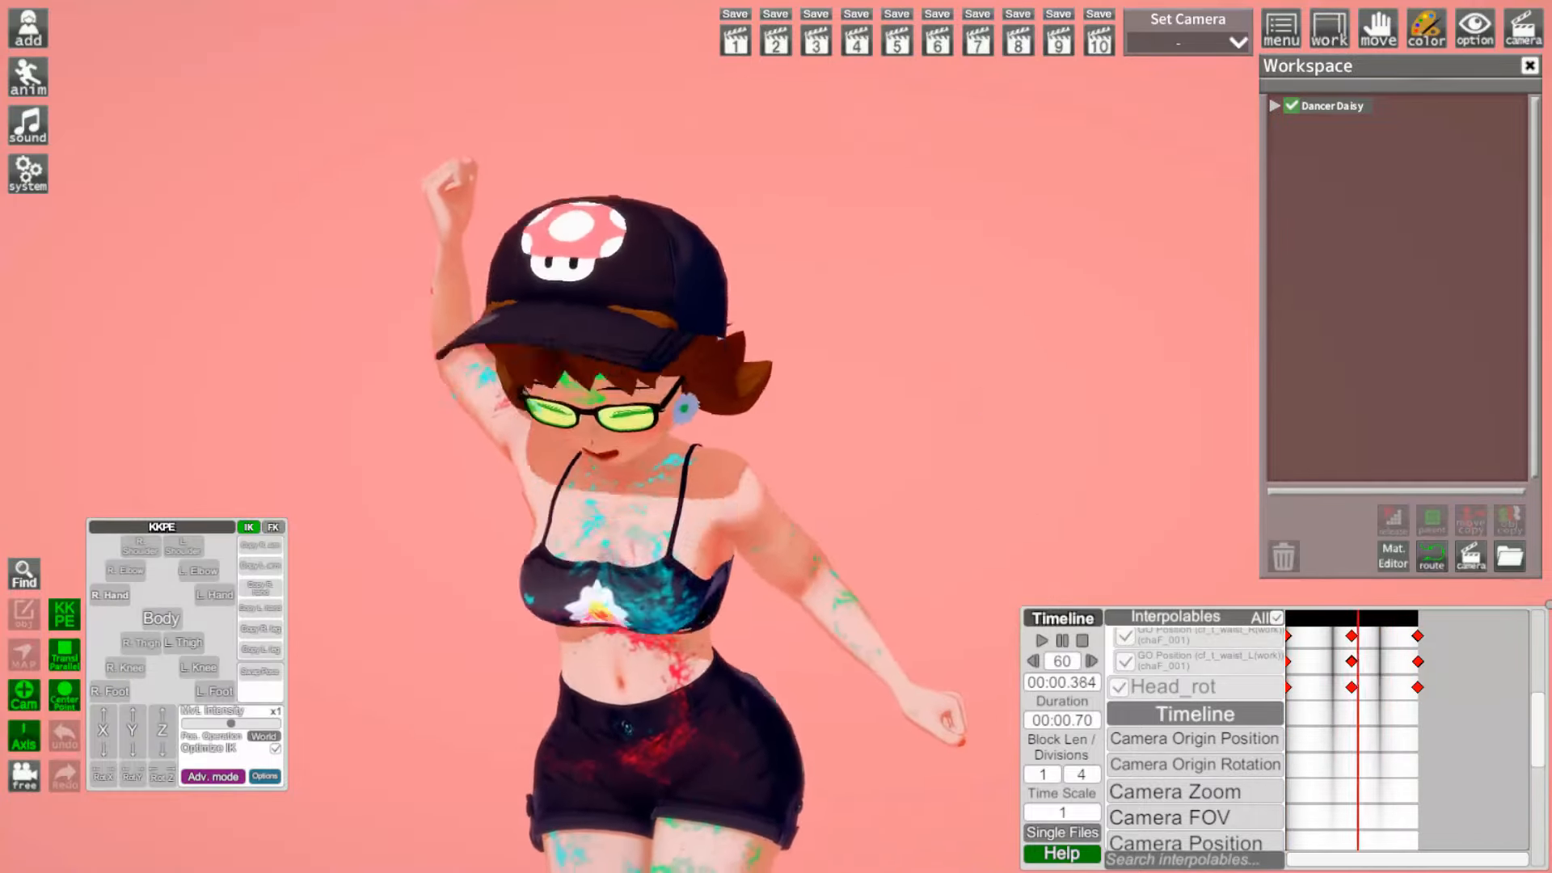
Step: Hide the studio interface around Dancer Daisy, reposition the Timeline window and stop playback at 00:00.000
mouse_move(646, 437)
left_mouse_down()
mouse_move(930, 437)
mouse_move(647, 437)
left_mouse_up()
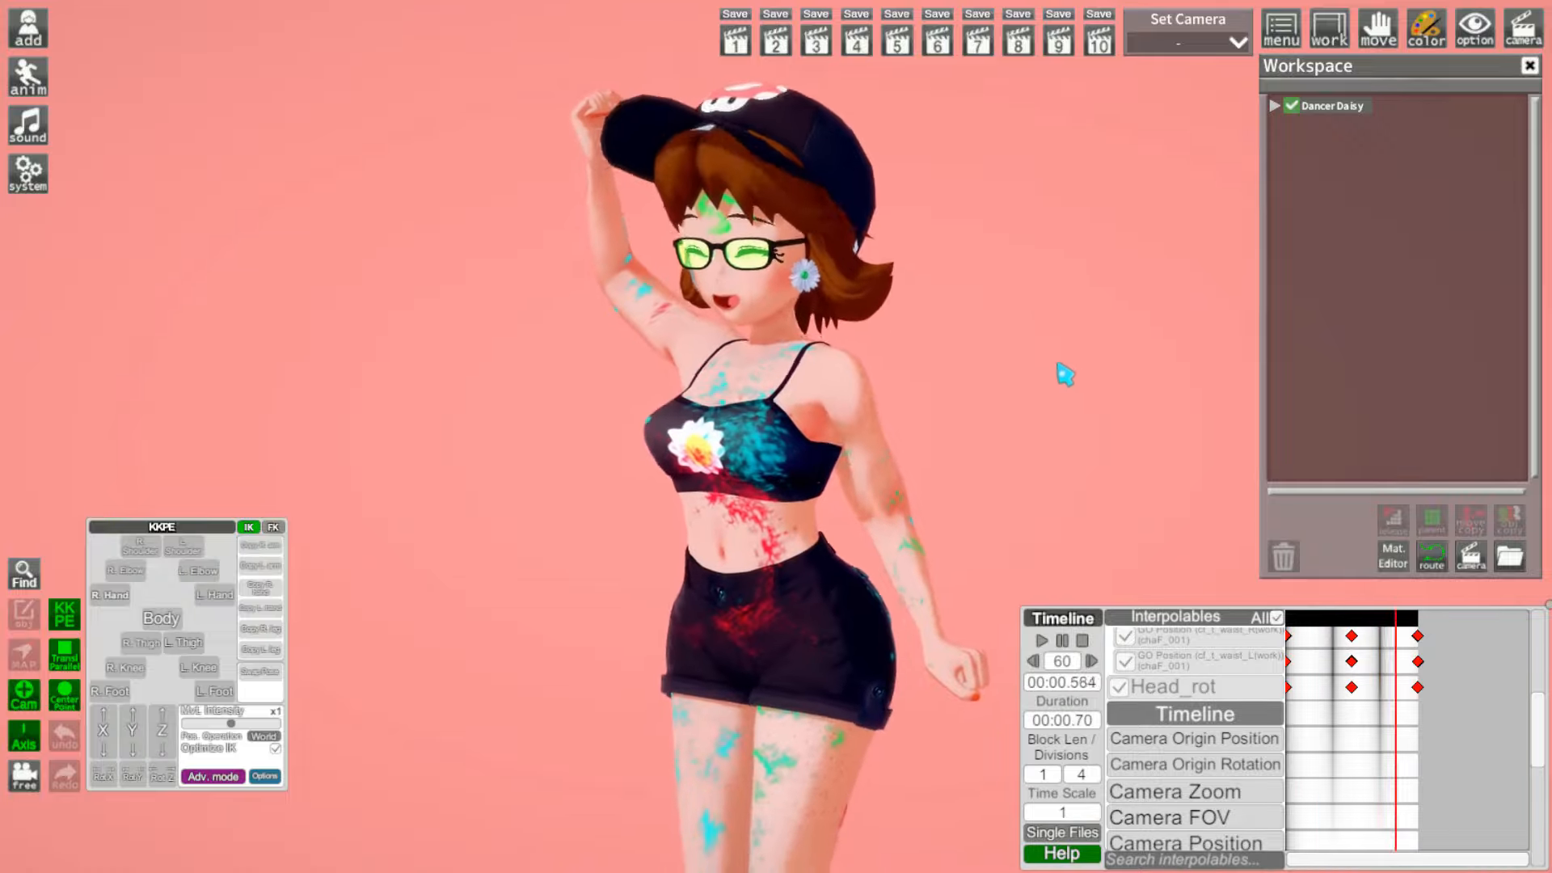
key("space")
left_click_drag(1549, 604, 1403, 651)
left_click_drag(1070, 628, 1093, 580)
left_click(1088, 570)
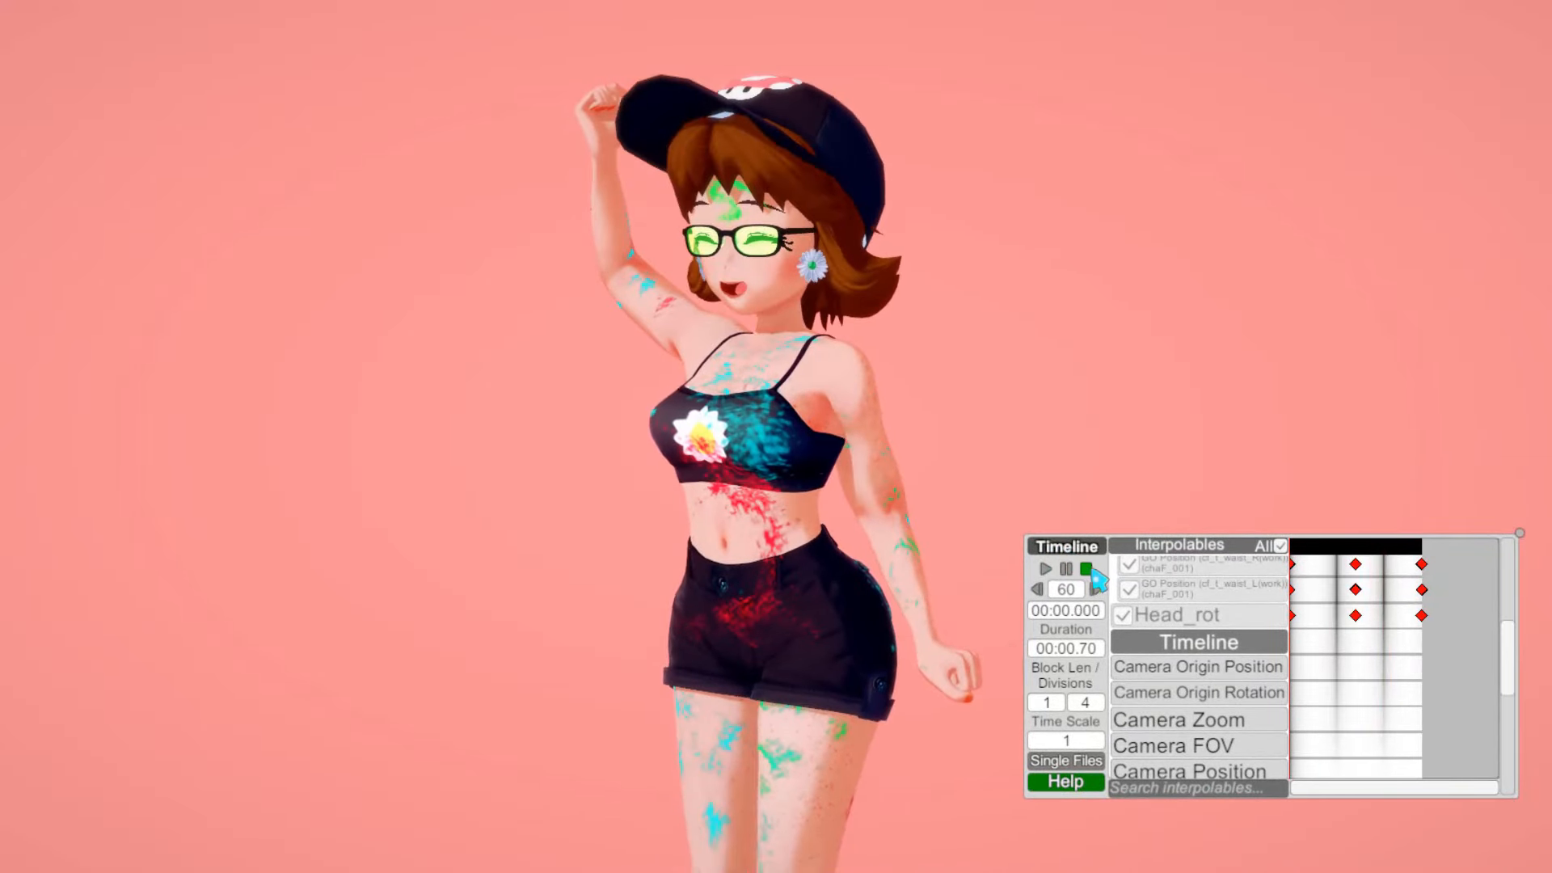
Step: Toggle the Timeline window off and on over the clean scene, and stop the dance loop at its start
key("ctrl+t")
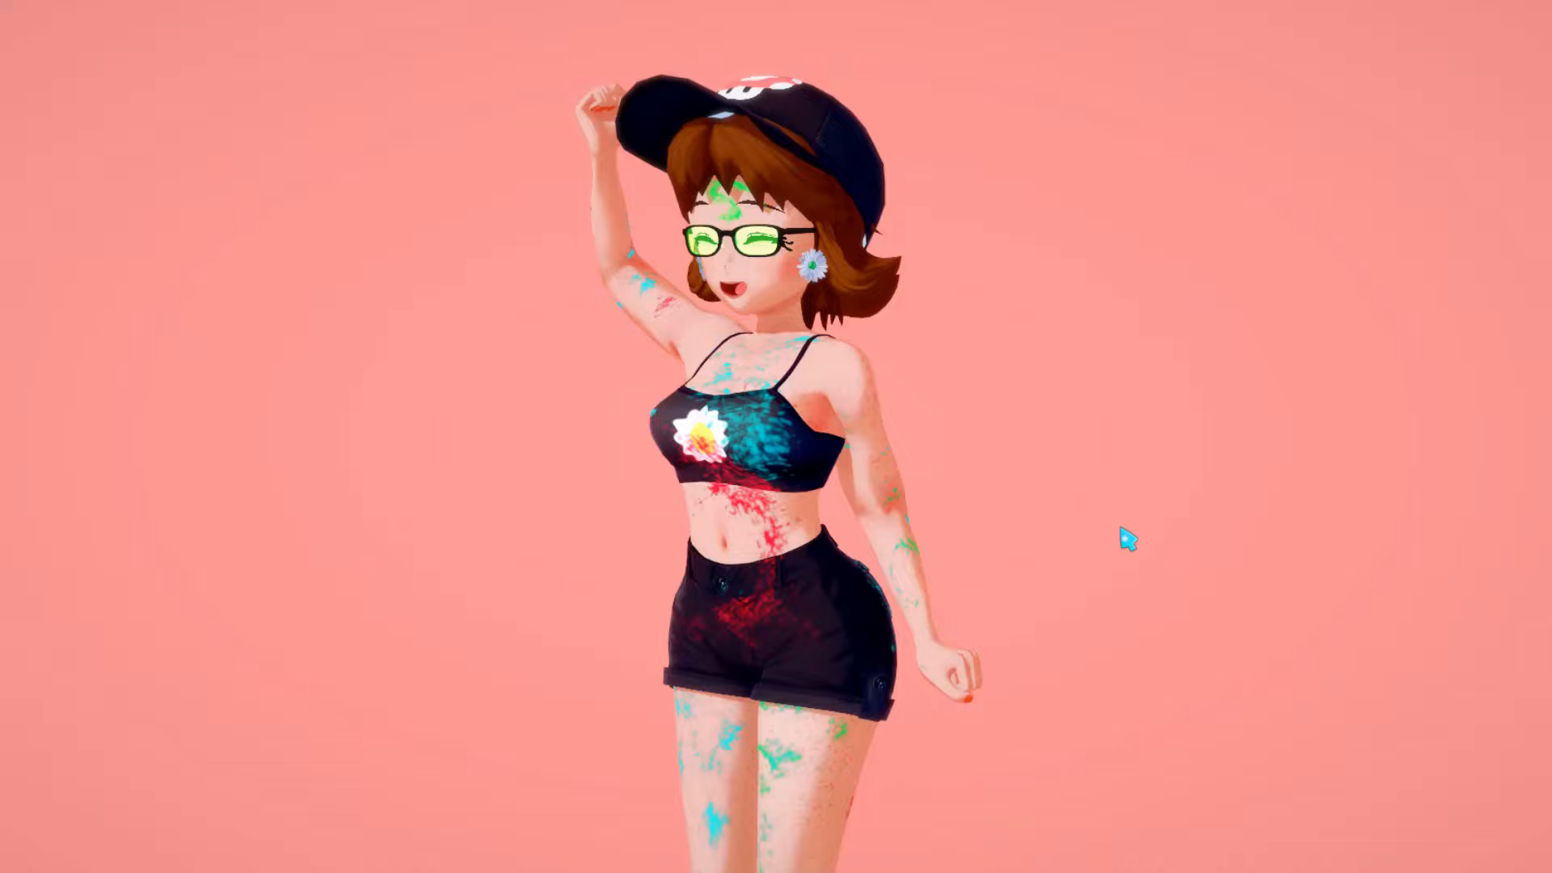
key("ctrl+t")
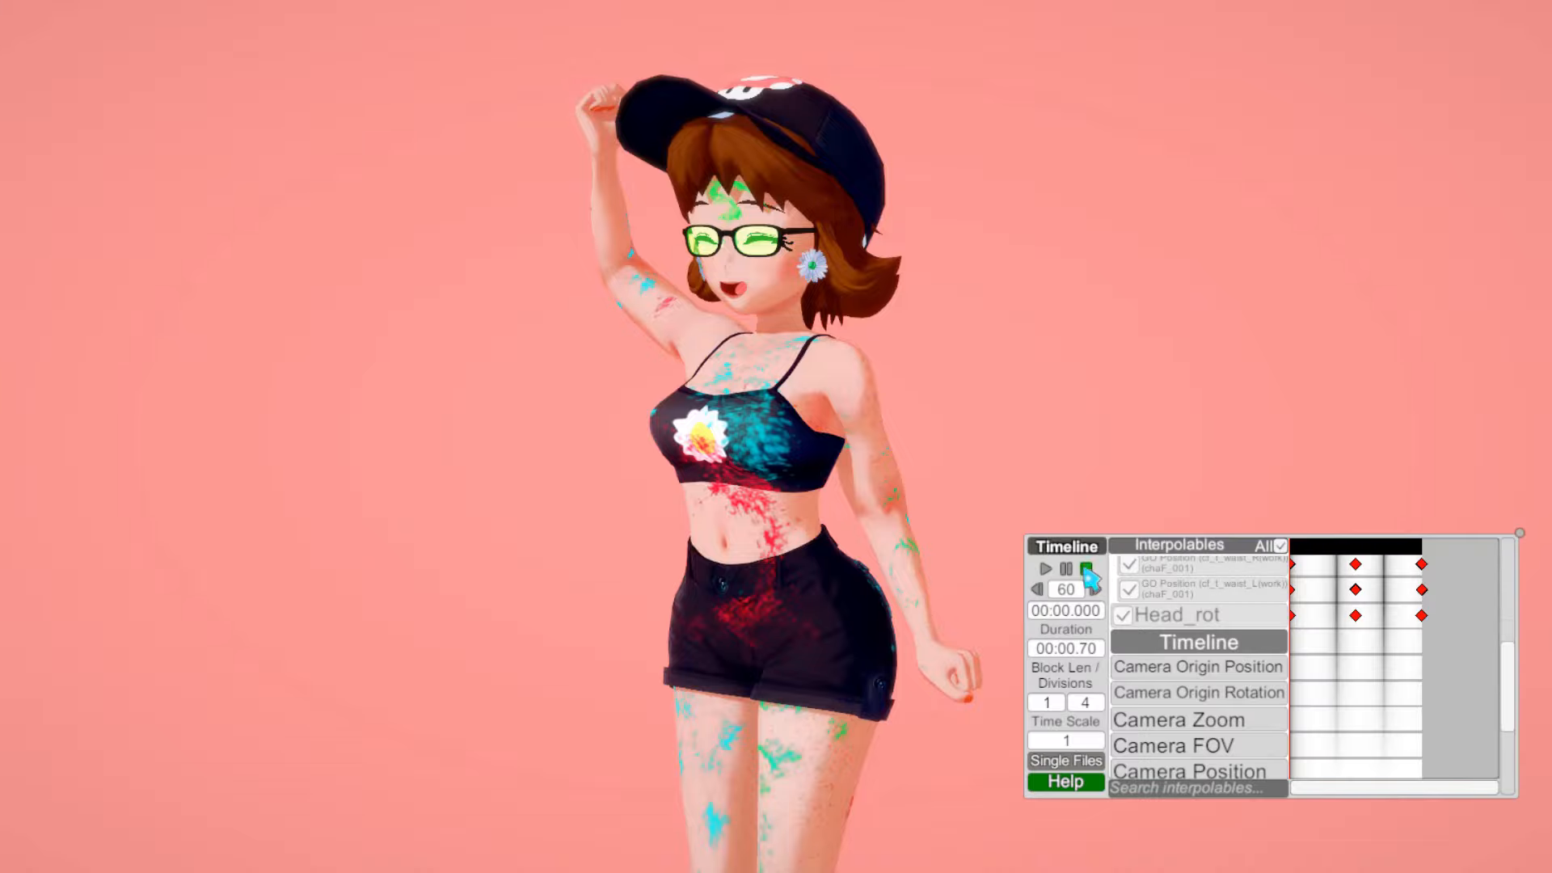
key("ctrl+t")
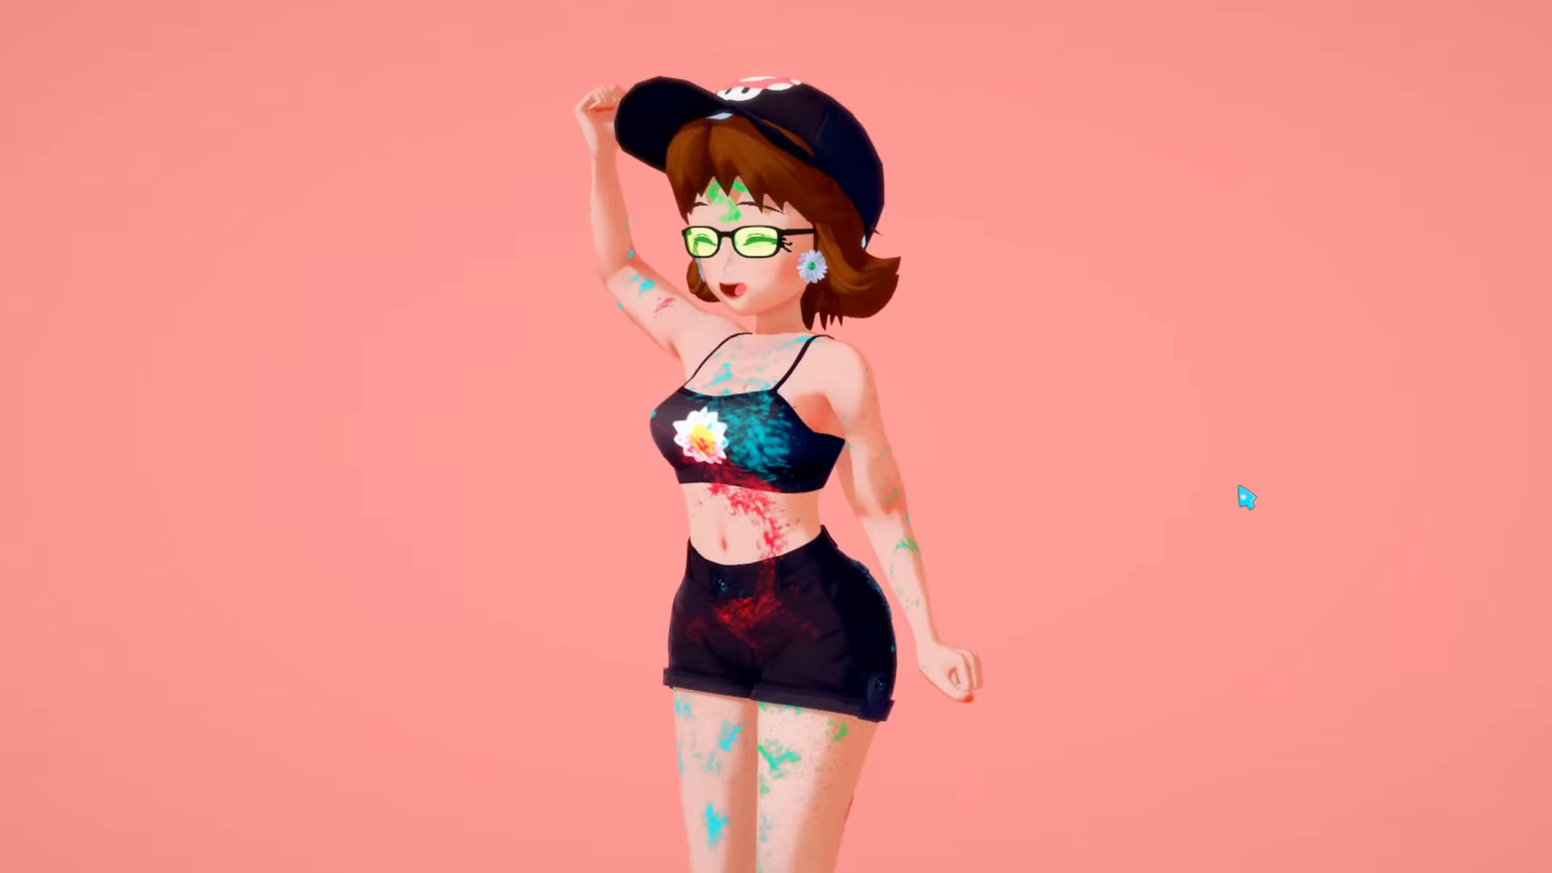
key("ctrl+t")
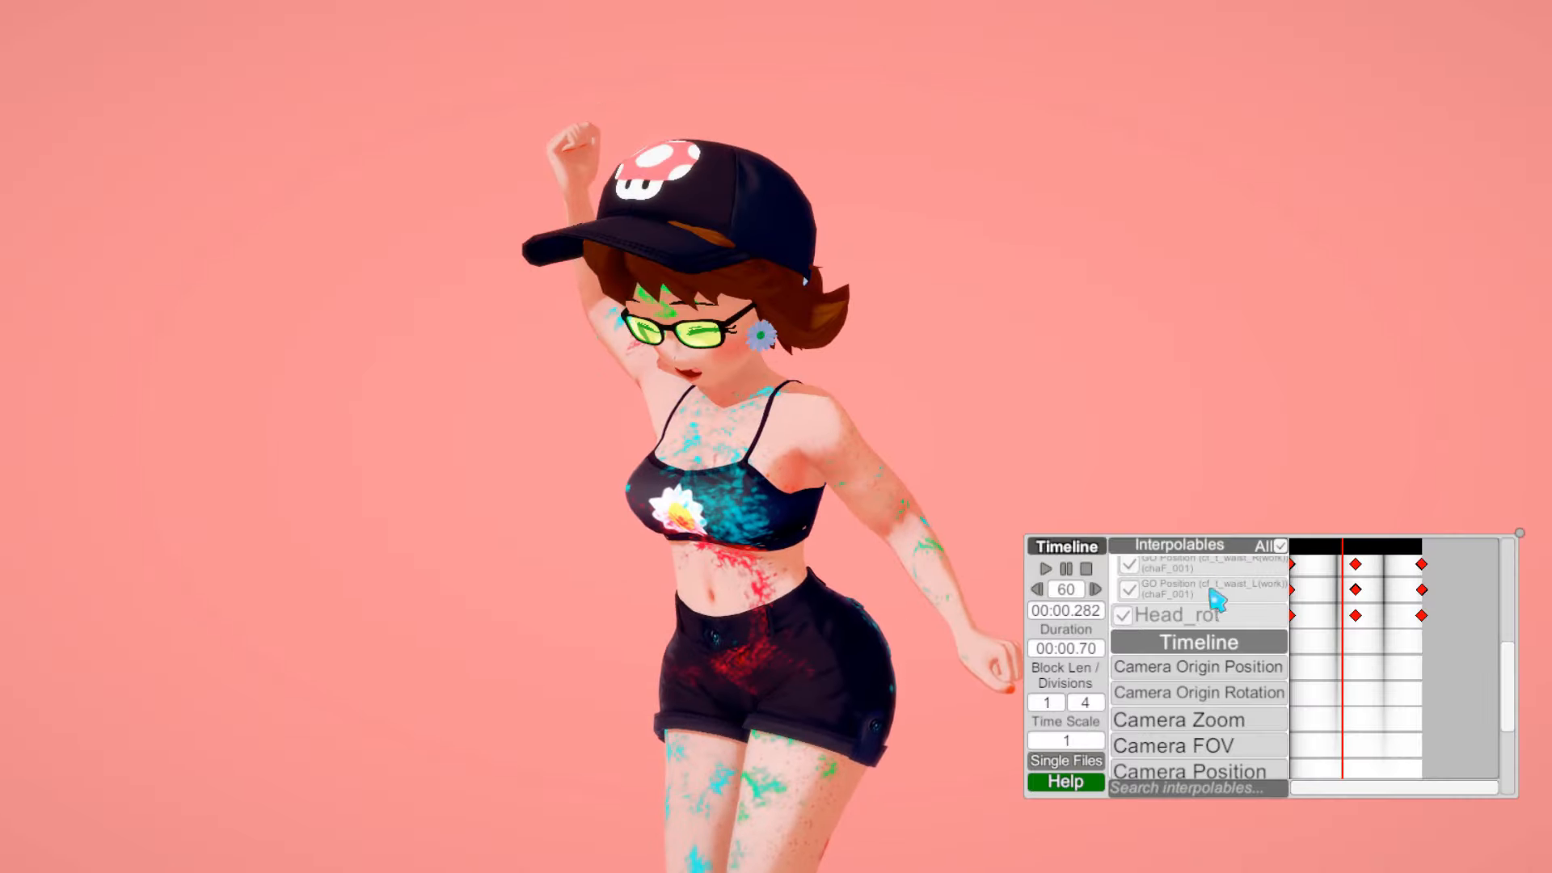
left_click(1086, 569)
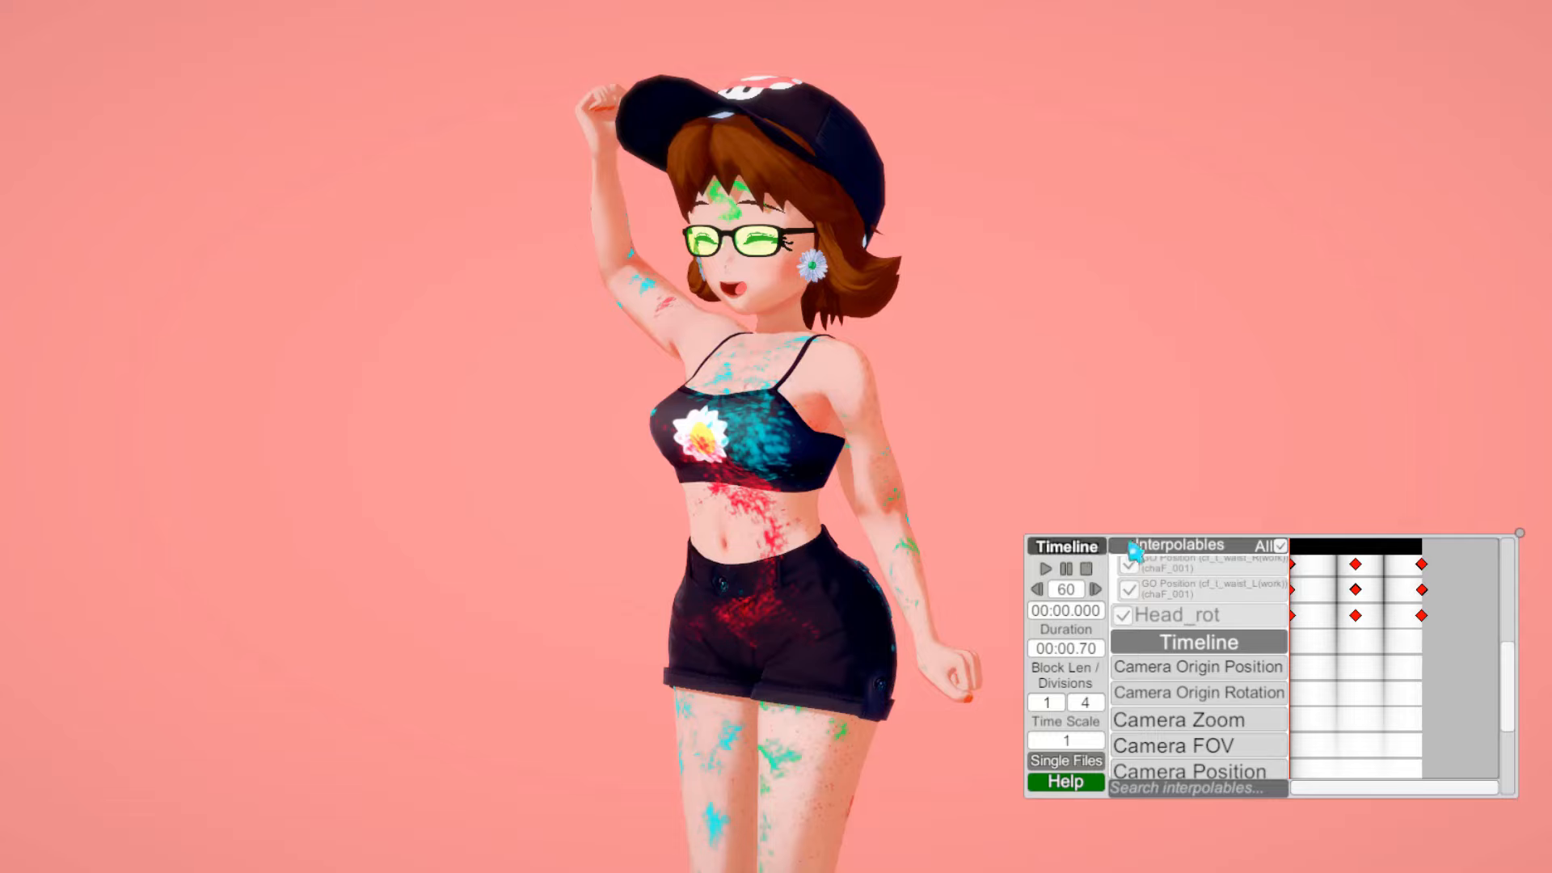
Step: Shift the Timeline window farther away from Dancer Daisy, and hide and reshow it
left_click_drag(1100, 548, 1155, 549)
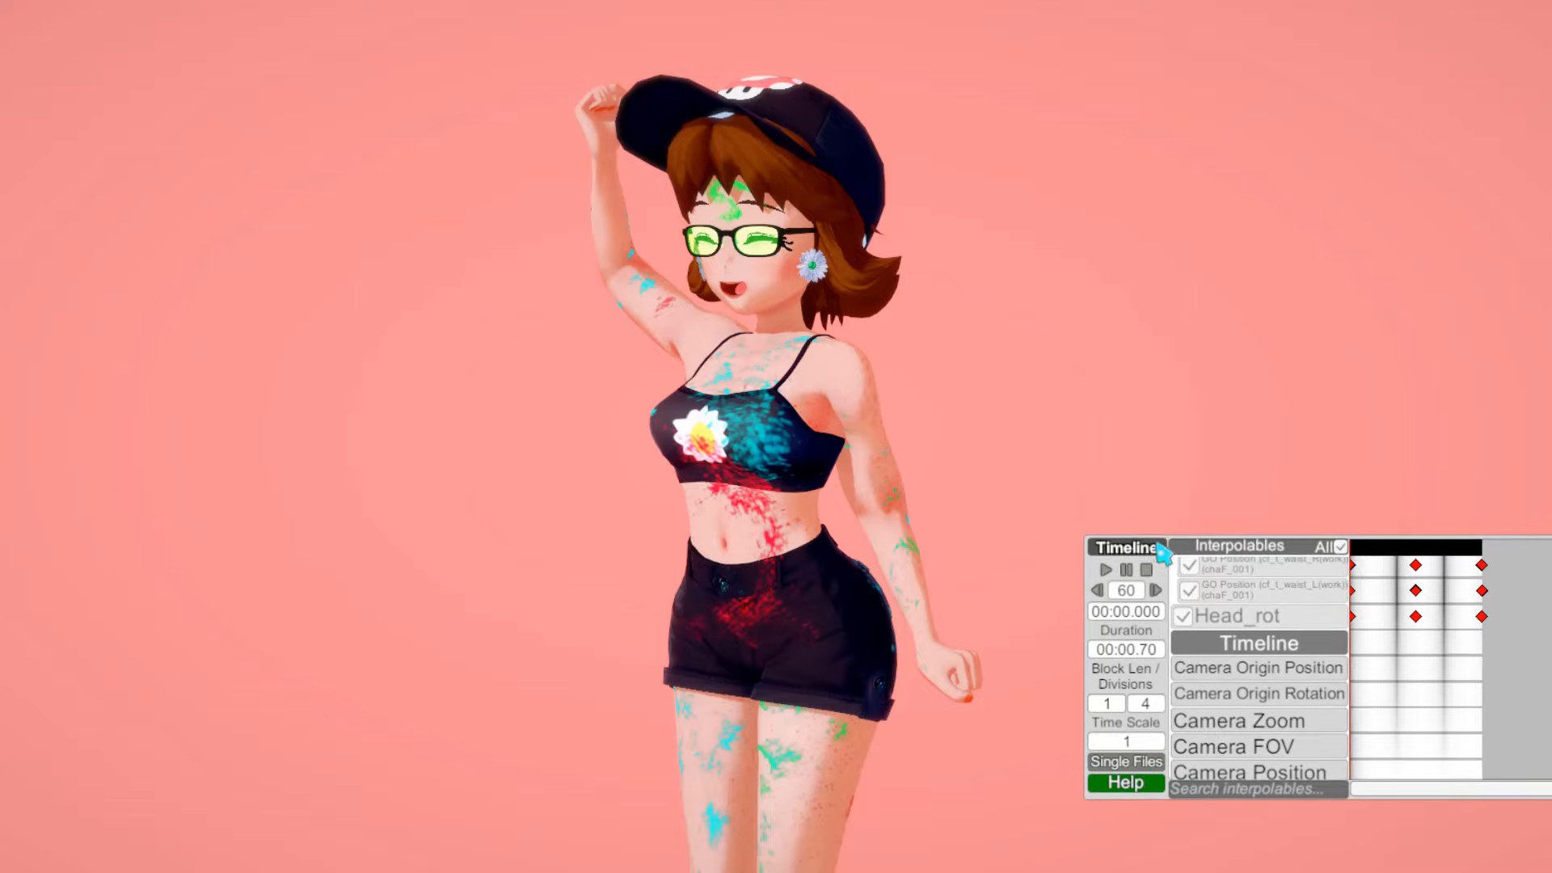
key("ctrl+t")
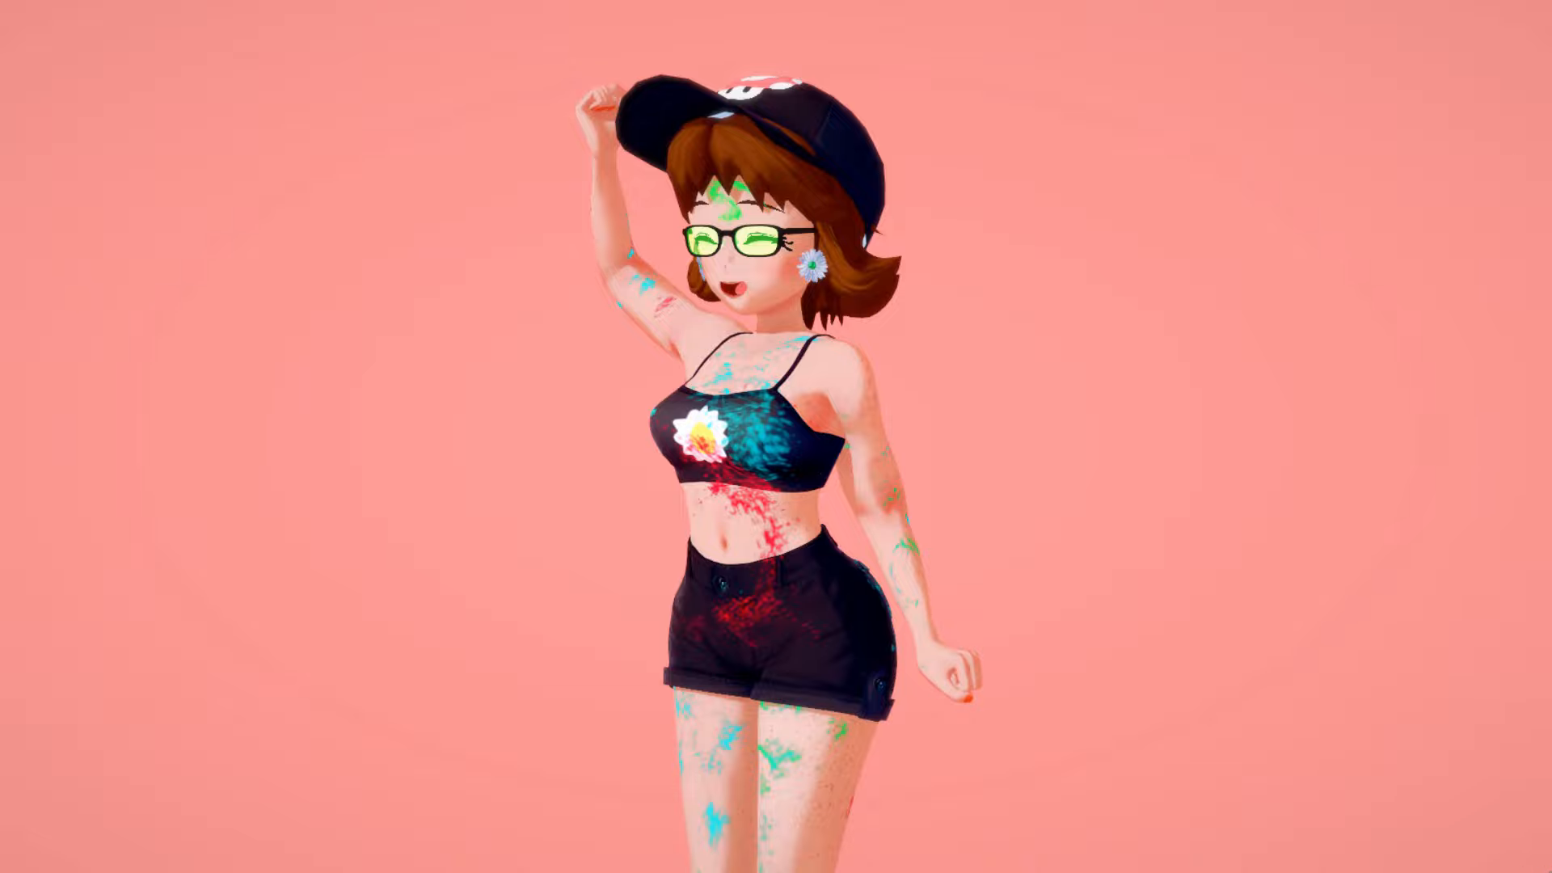
key("ctrl+t")
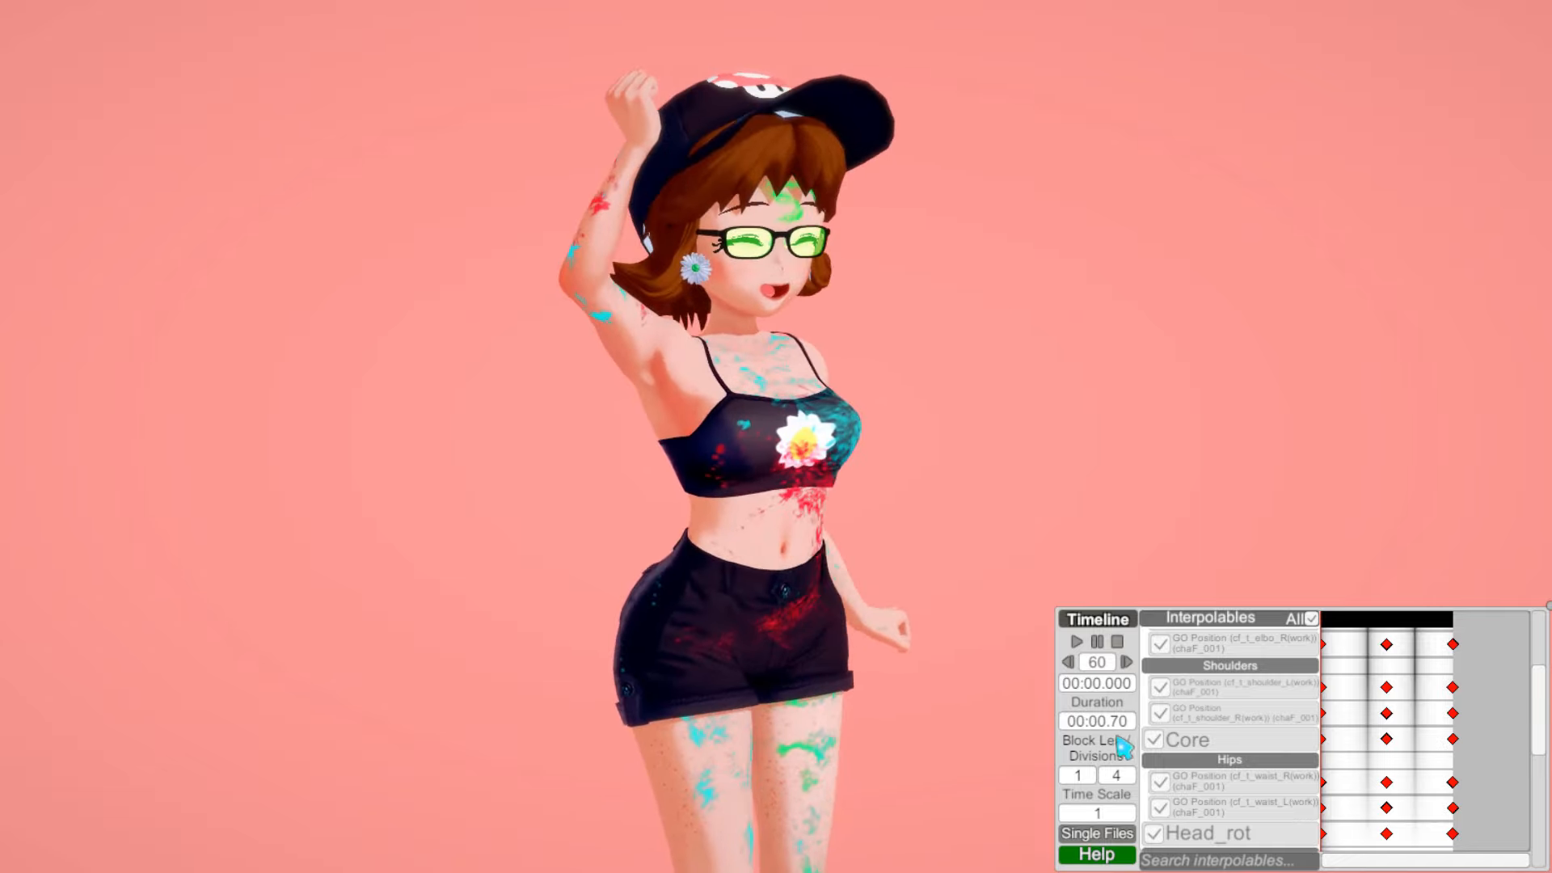
Step: Review the timeline's interpolables and keyframes, from the Hands group through the camera and Selected GuideObject entries
scroll(1351, 735, "down", 8)
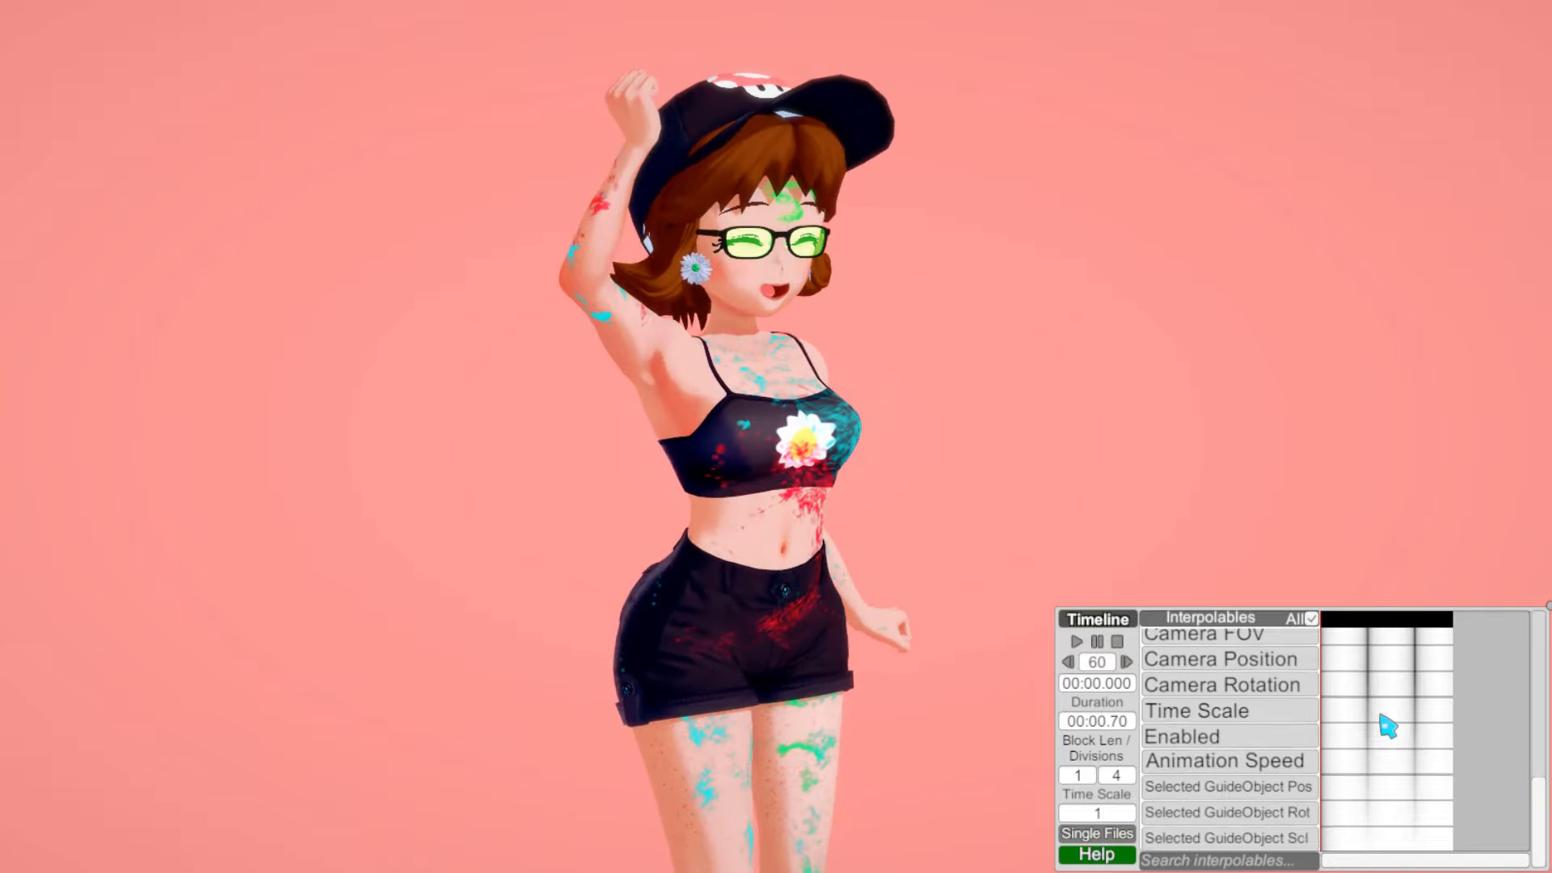
scroll(1386, 735, "up", 8)
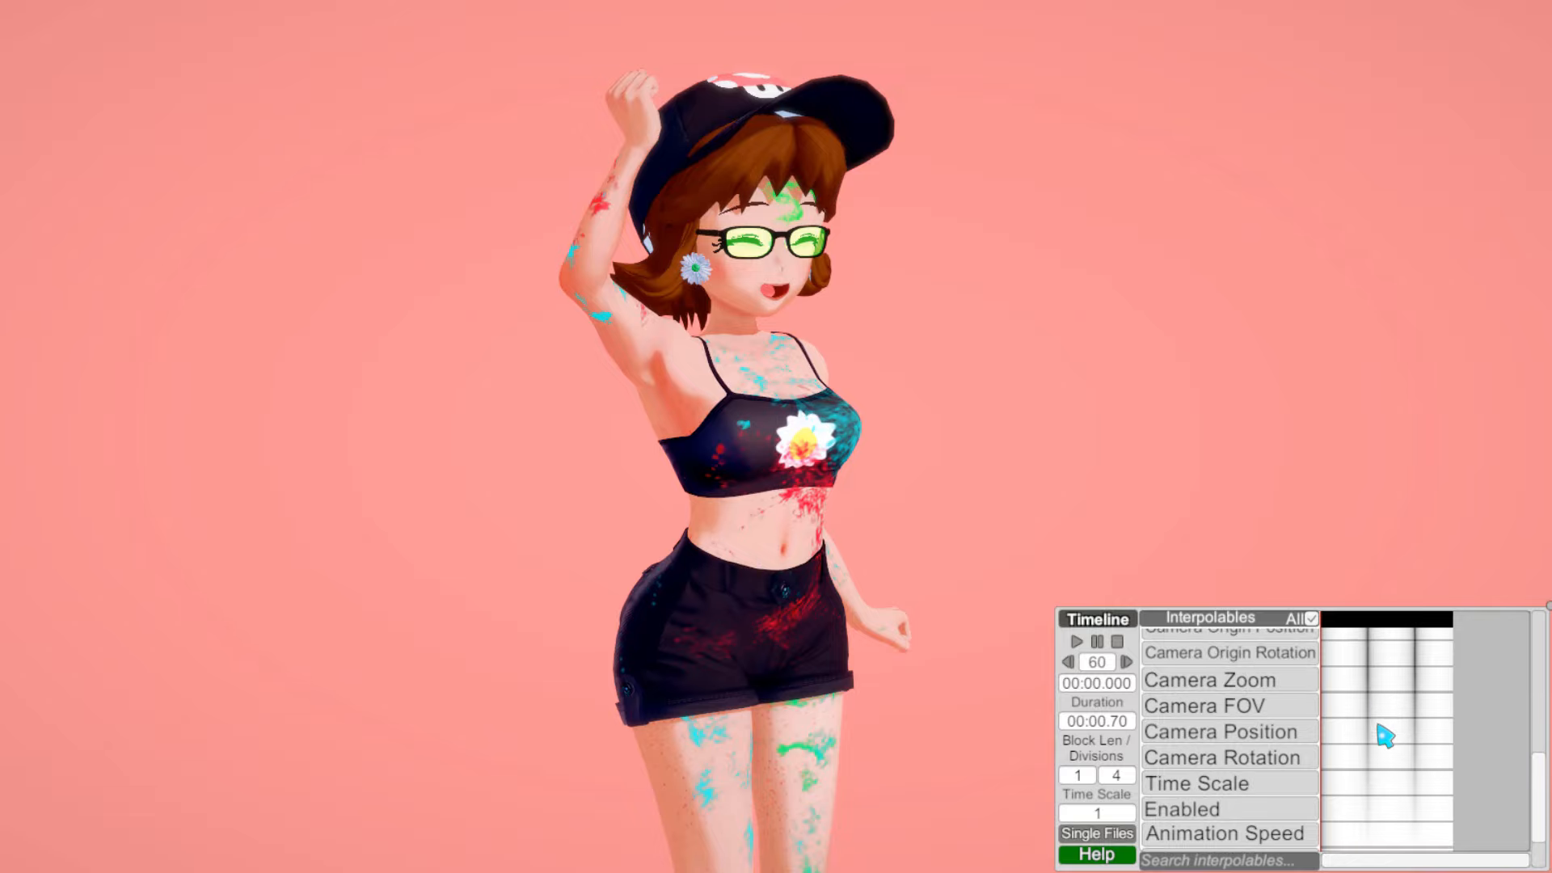
scroll(1386, 735, "up", 3)
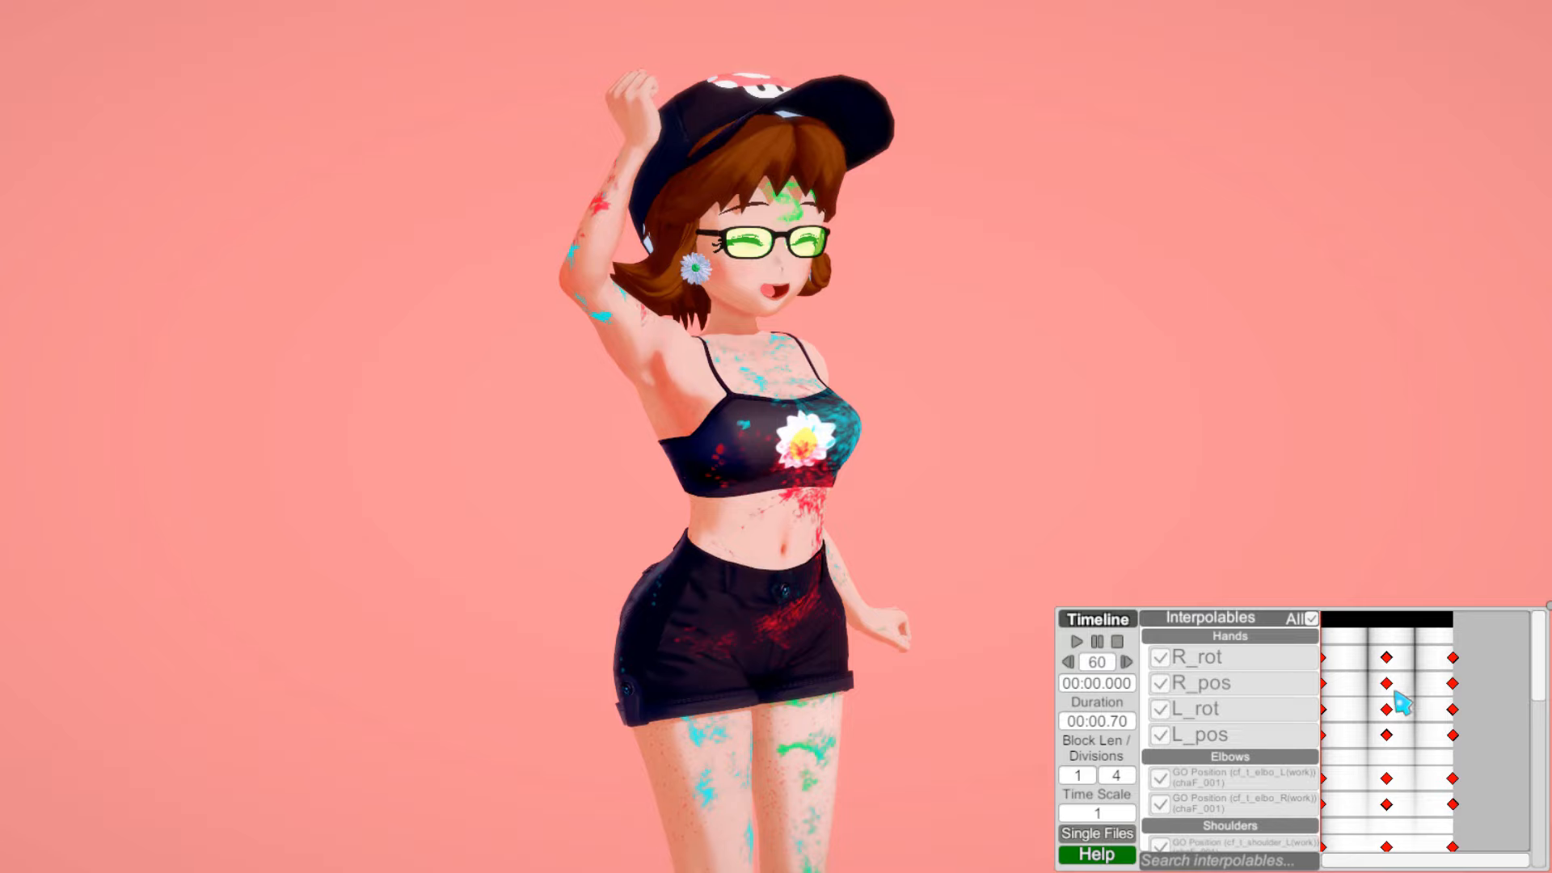
scroll(1403, 703, "down", 10)
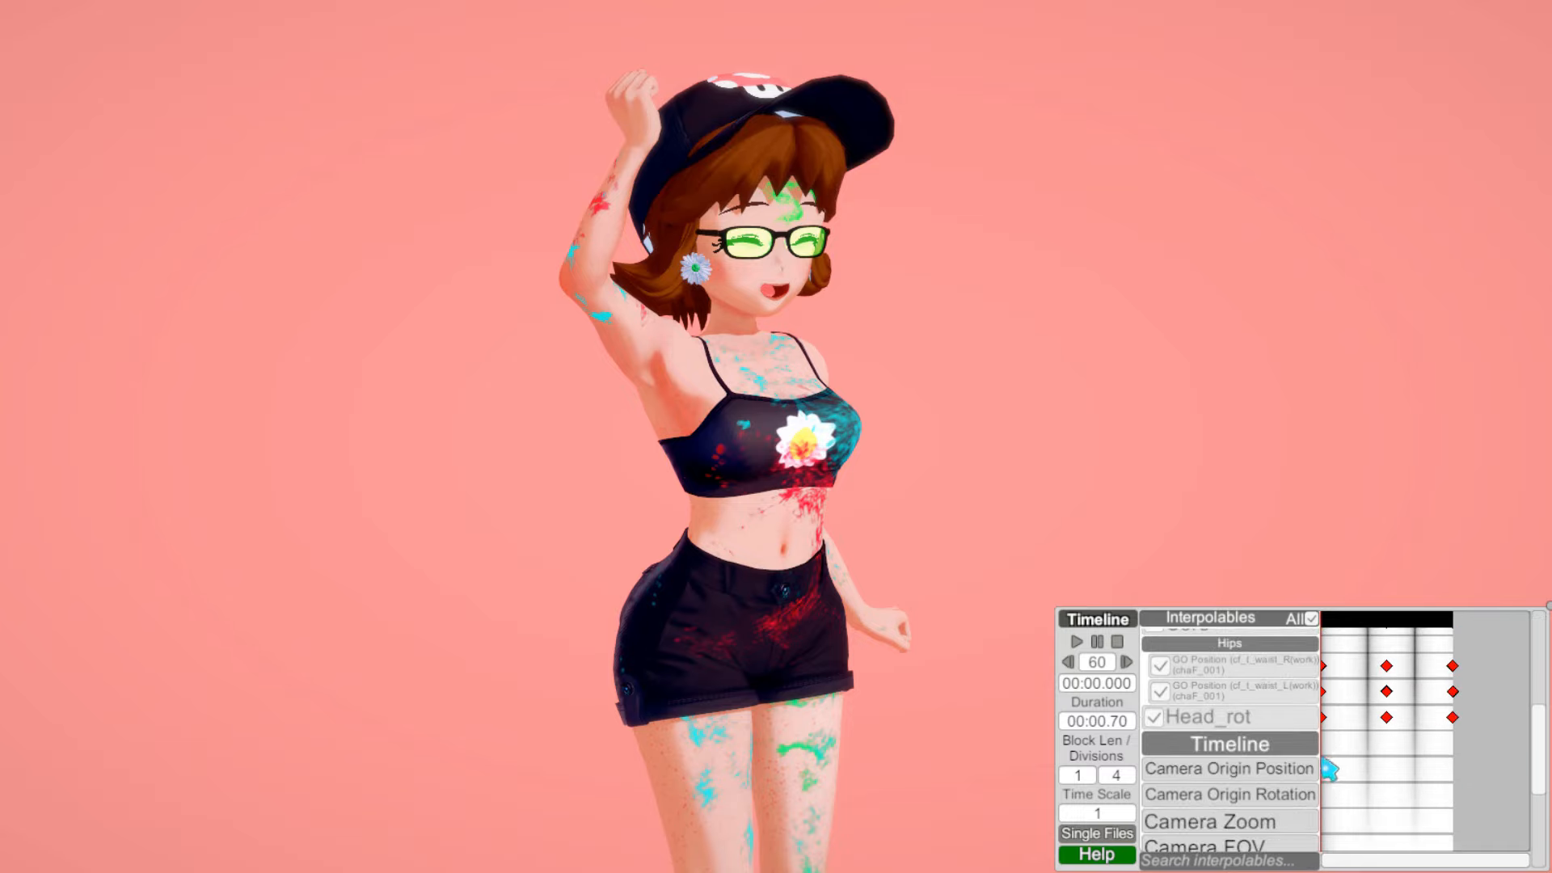
scroll(1366, 724, "up", 10)
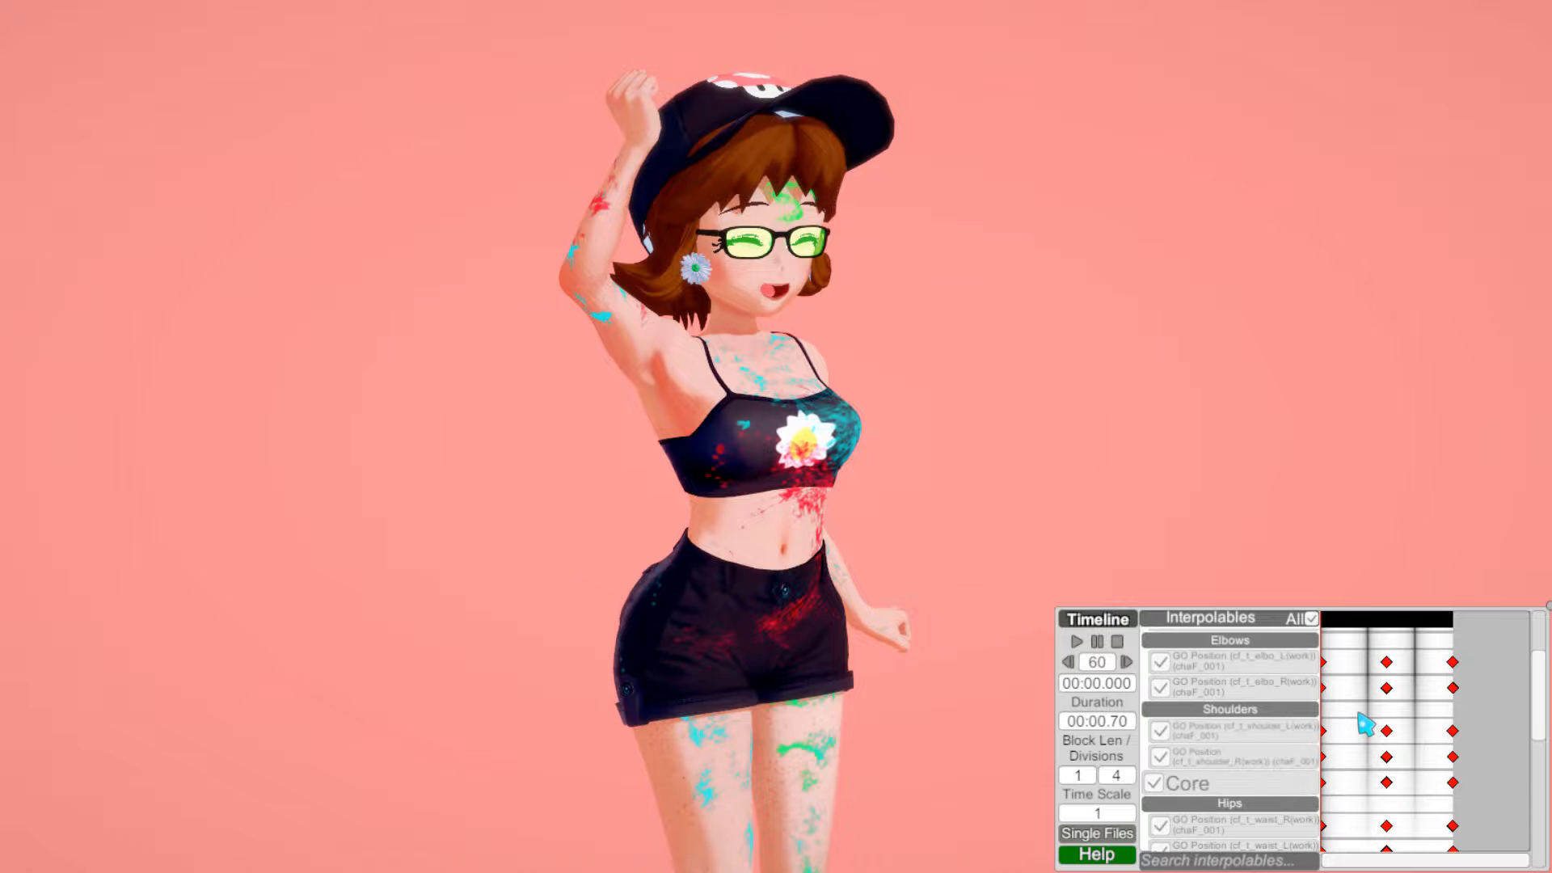
scroll(1367, 724, "down", 10)
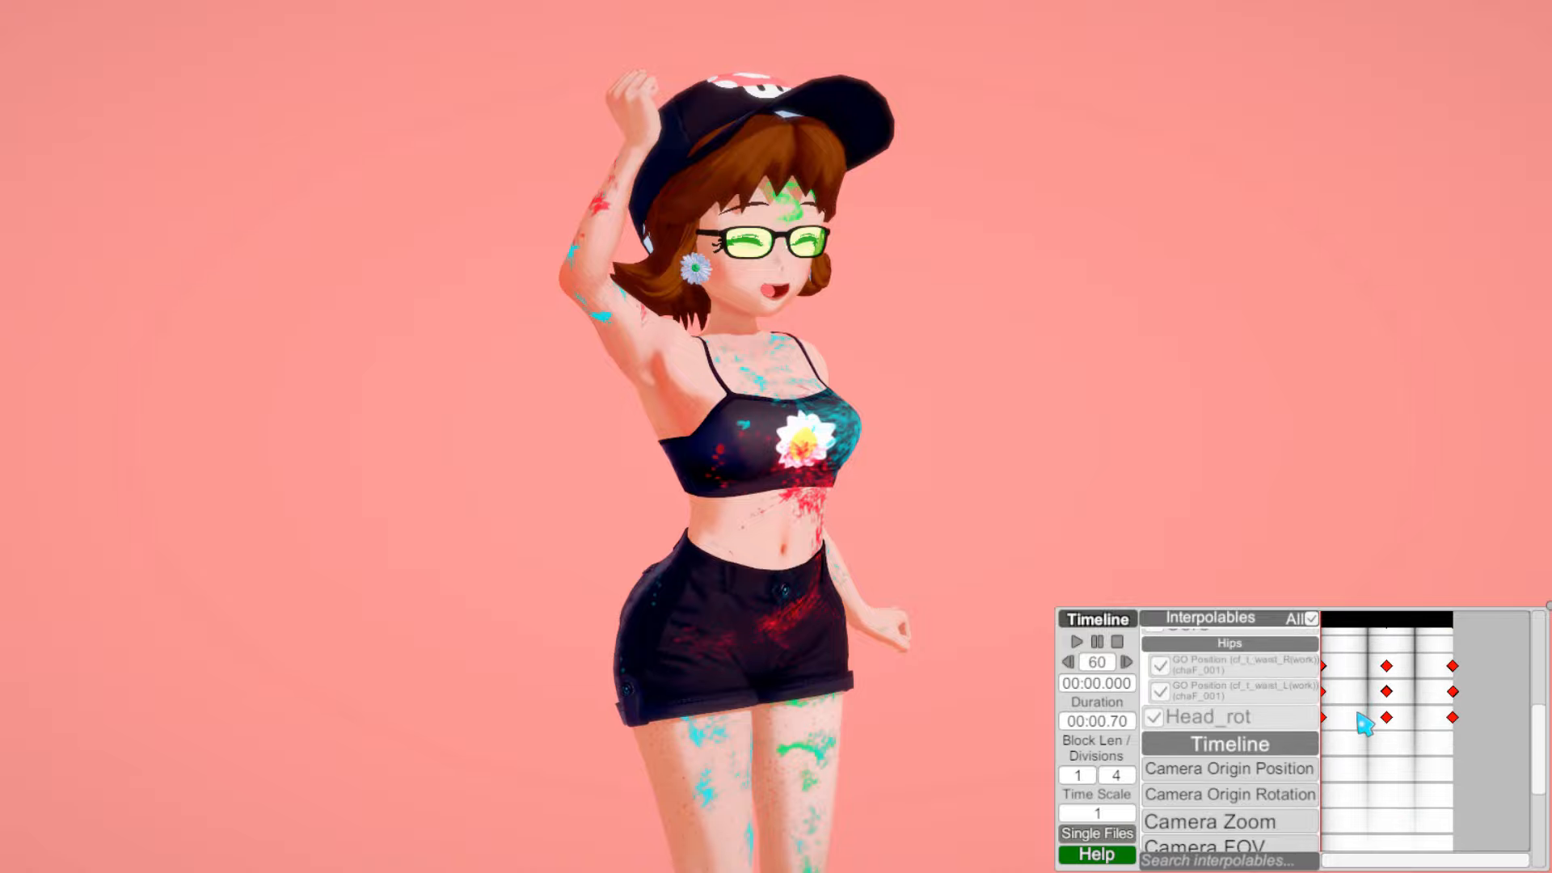